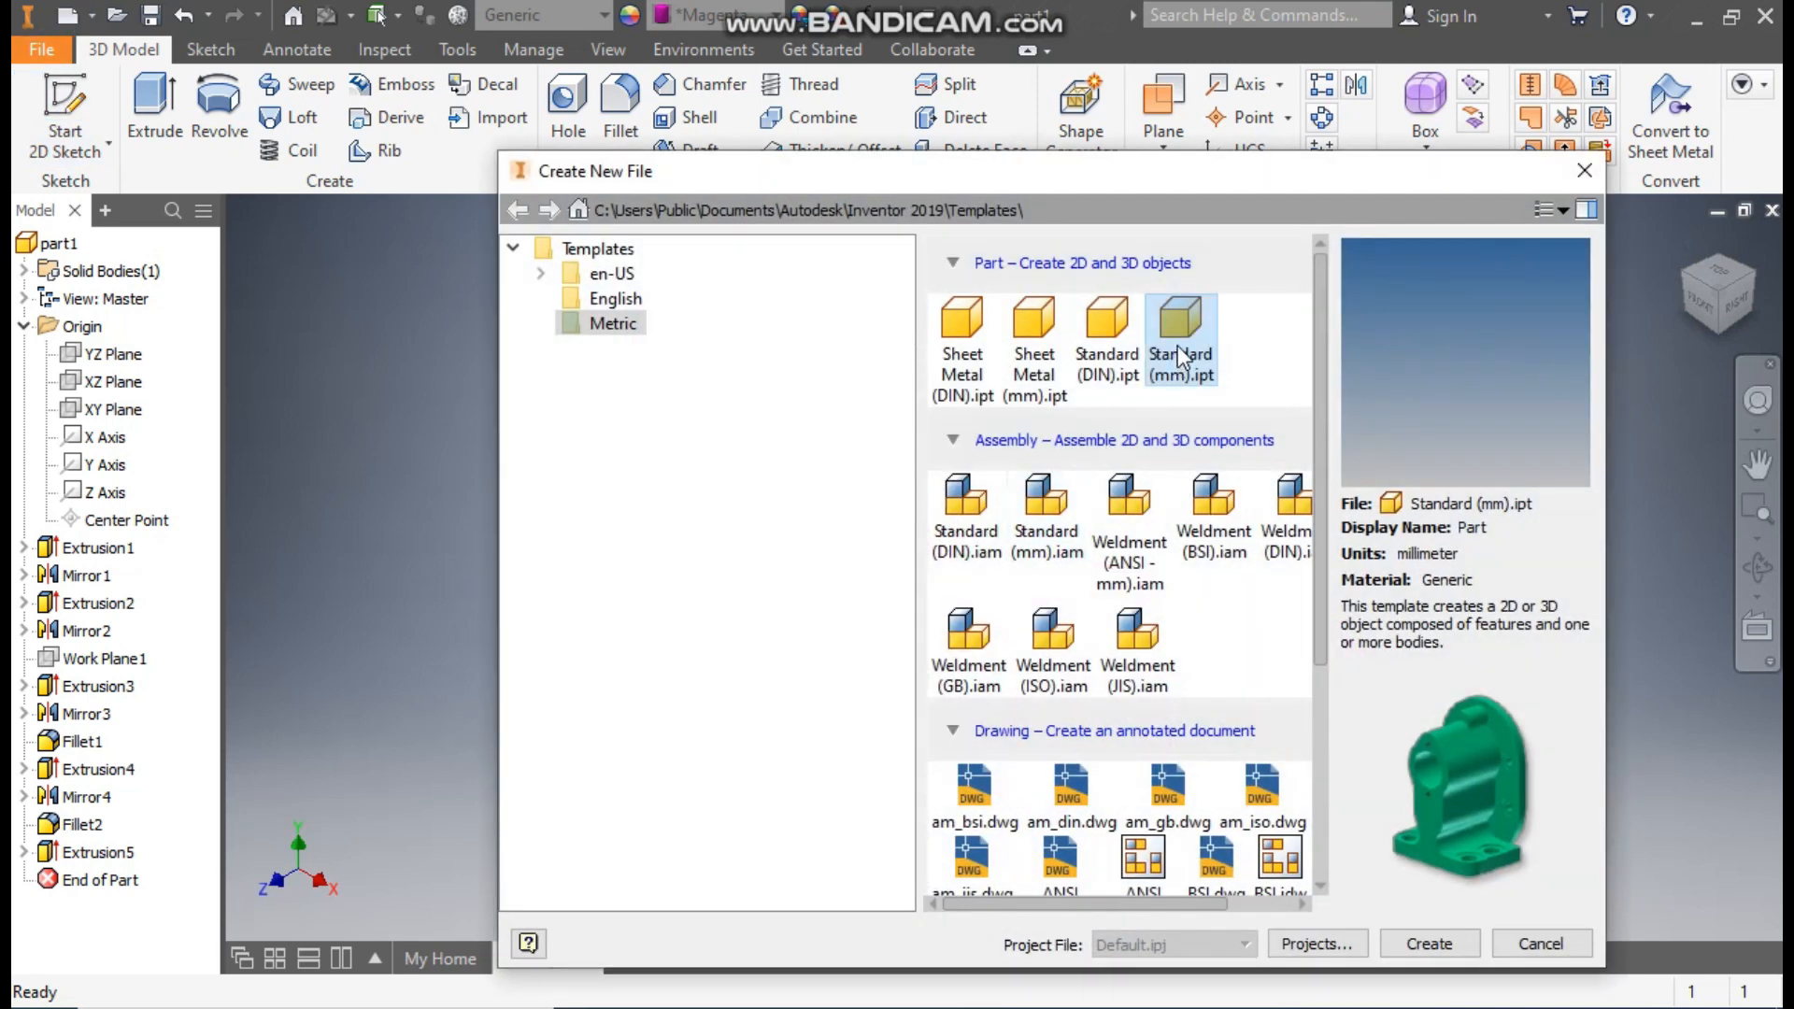
- Create a new part from the metric Standard (mm).ipt template and start a 2D sketch on the XY plane
left_click(1181, 333)
left_click(1429, 944)
left_click(63, 112)
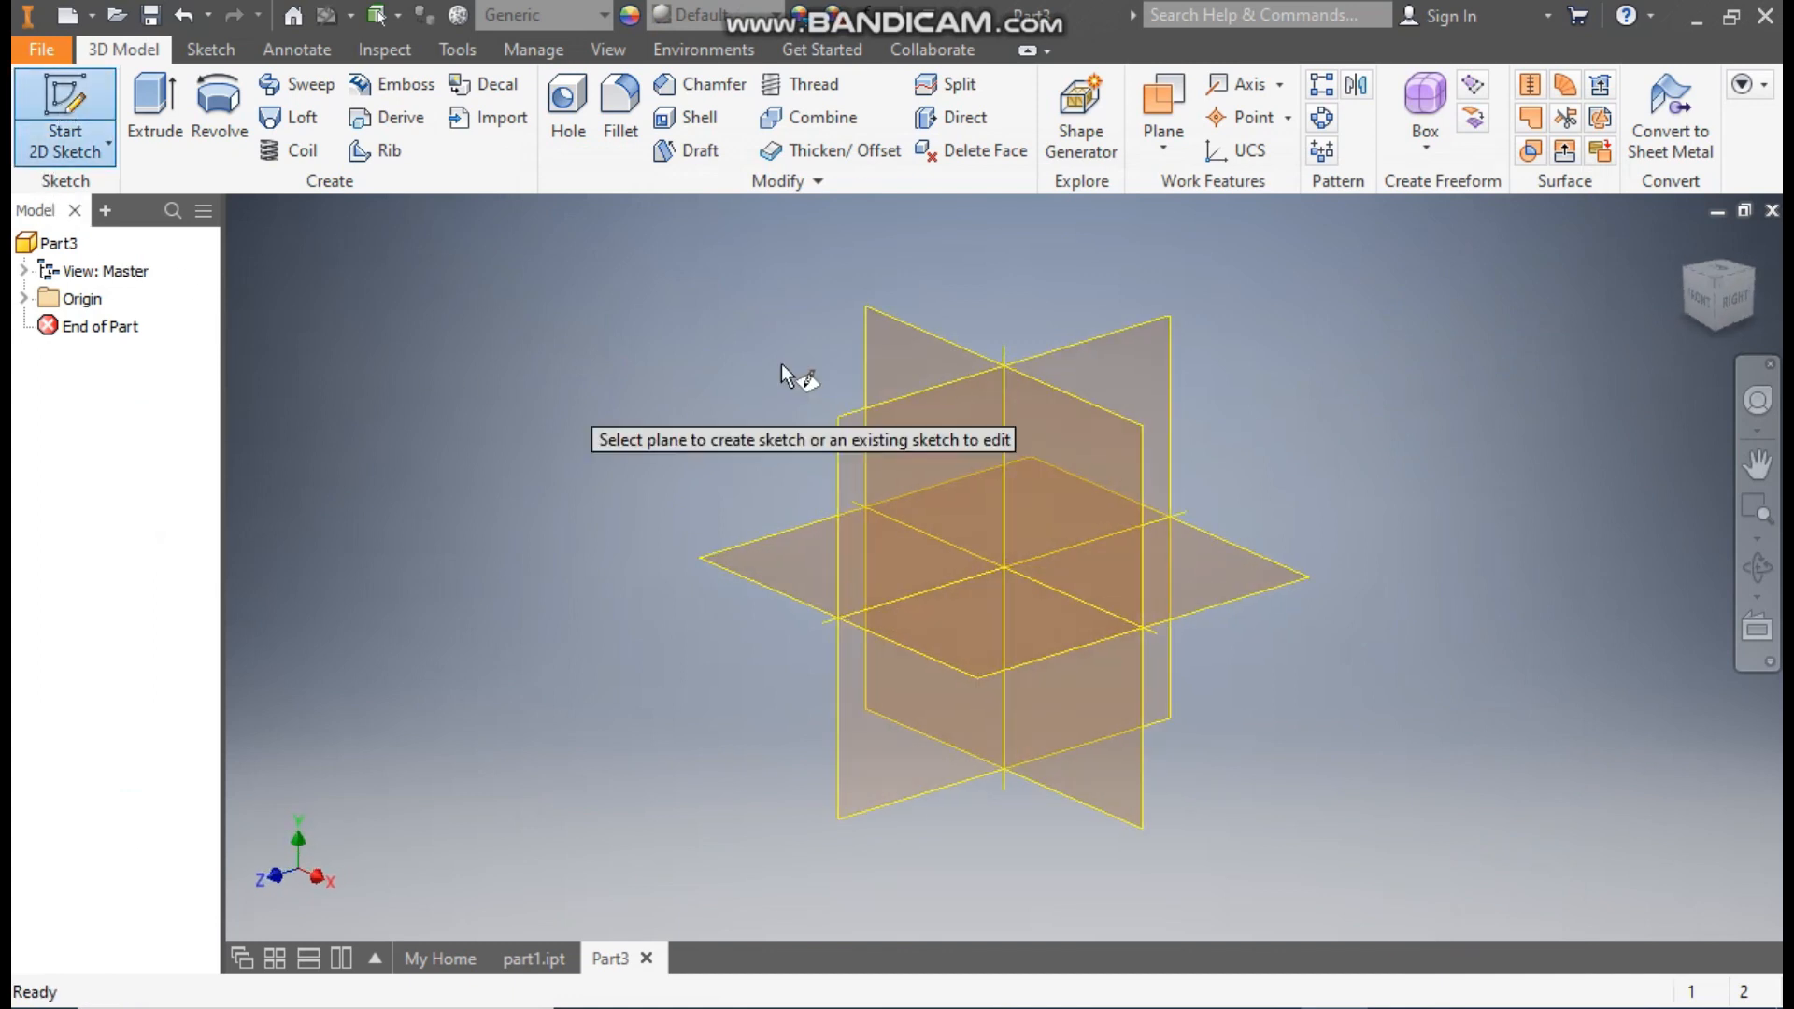
left_click(906, 331)
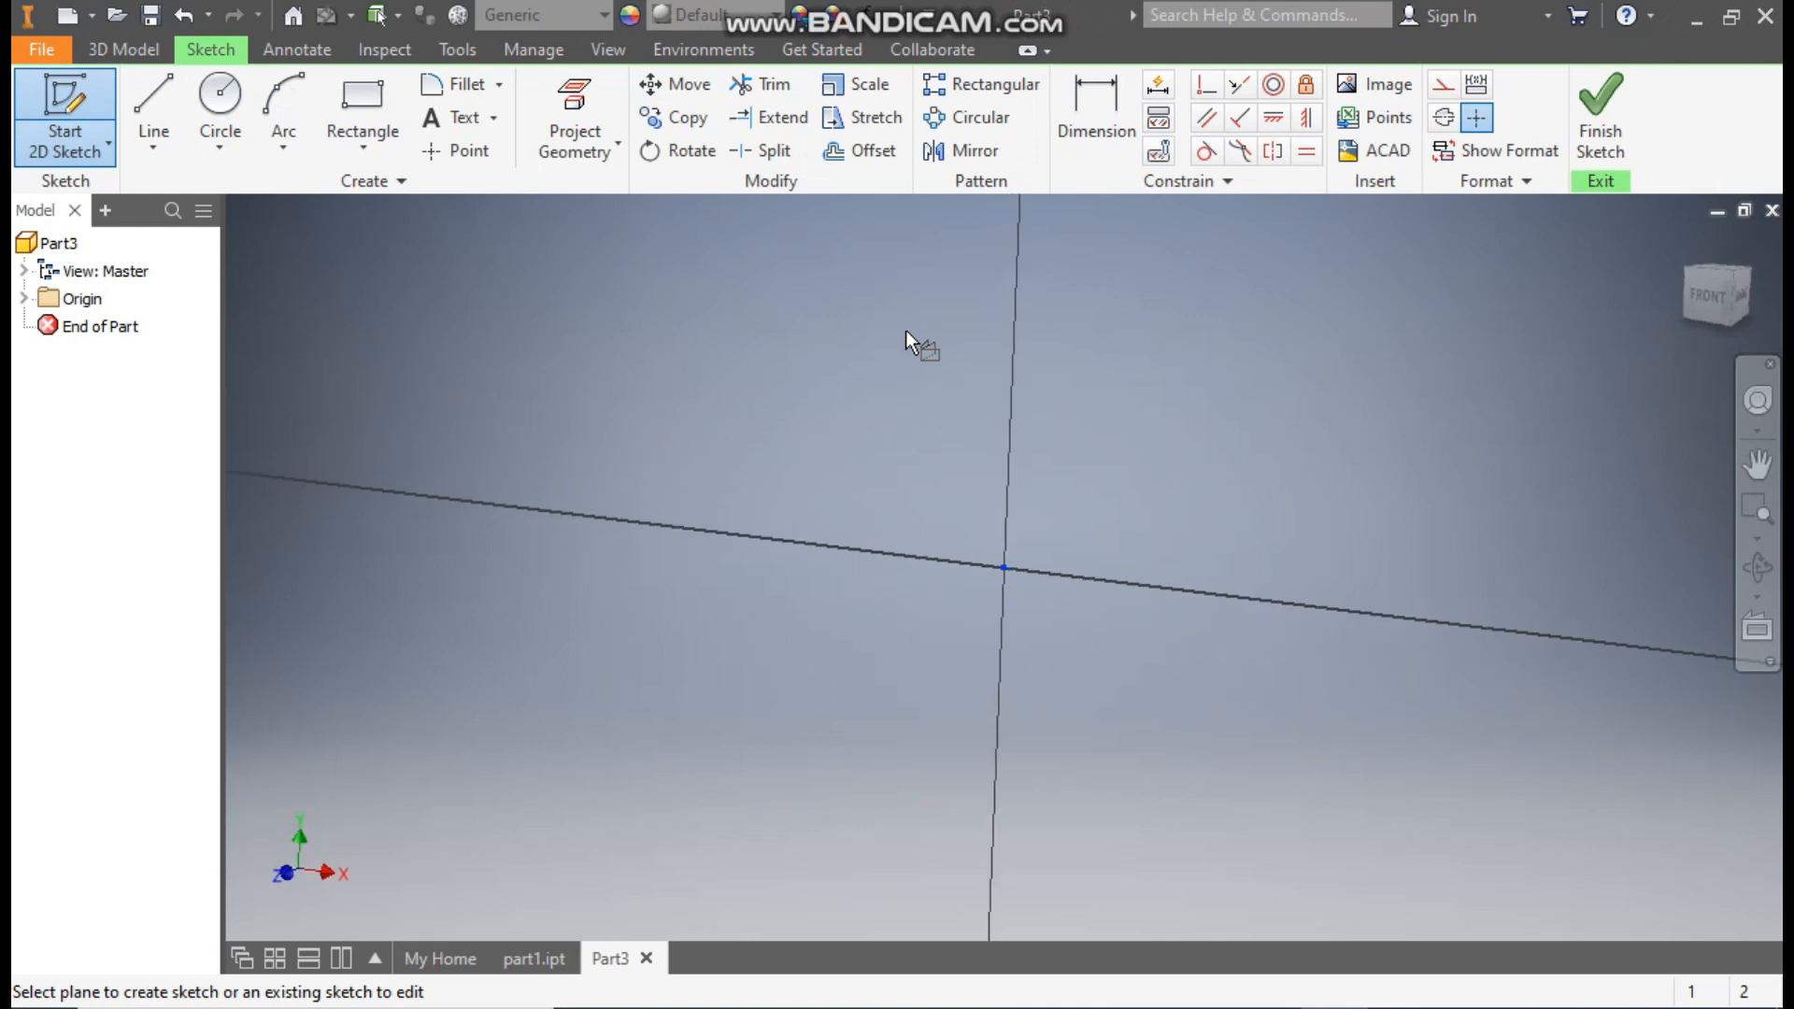
middle_click_drag(1149, 341, 1203, 482)
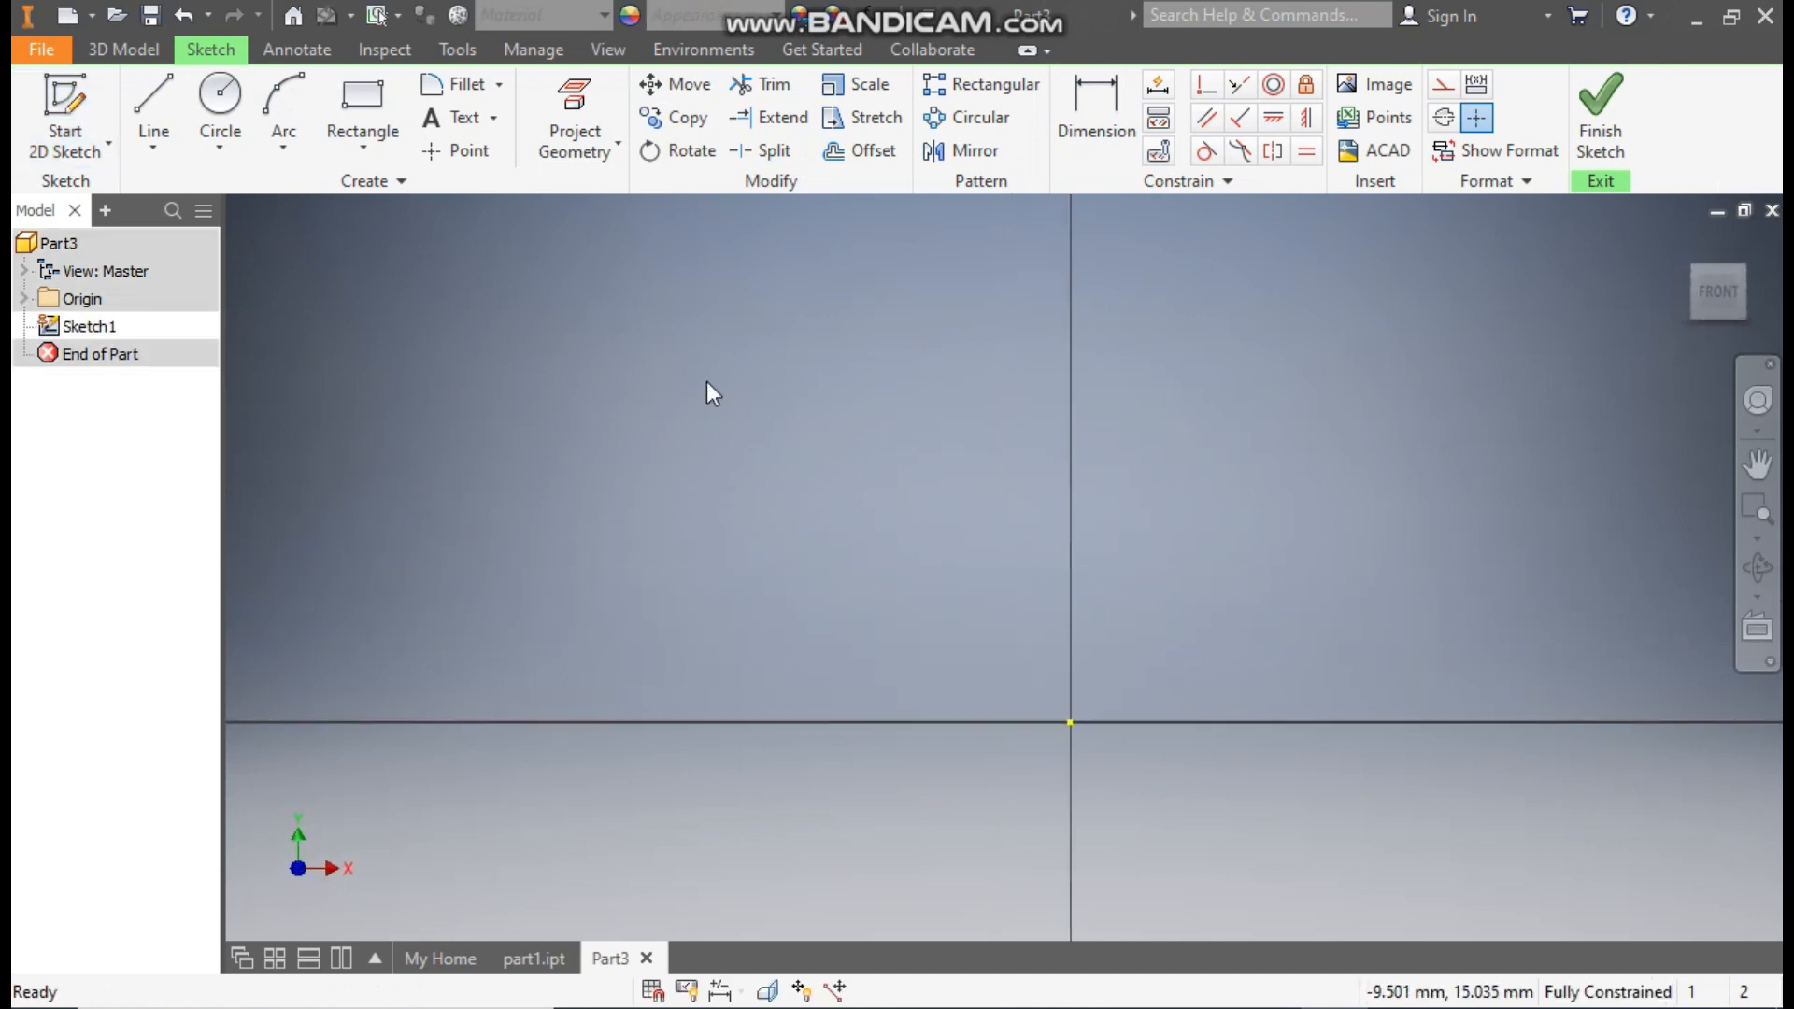
- Sketch an open four-line profile: a horizontal about 17.4 mm above the origin, a downward diagonal, a vertical about 8 mm long, and a short horizontal along the X axis
left_click(147, 97)
left_click(573, 346)
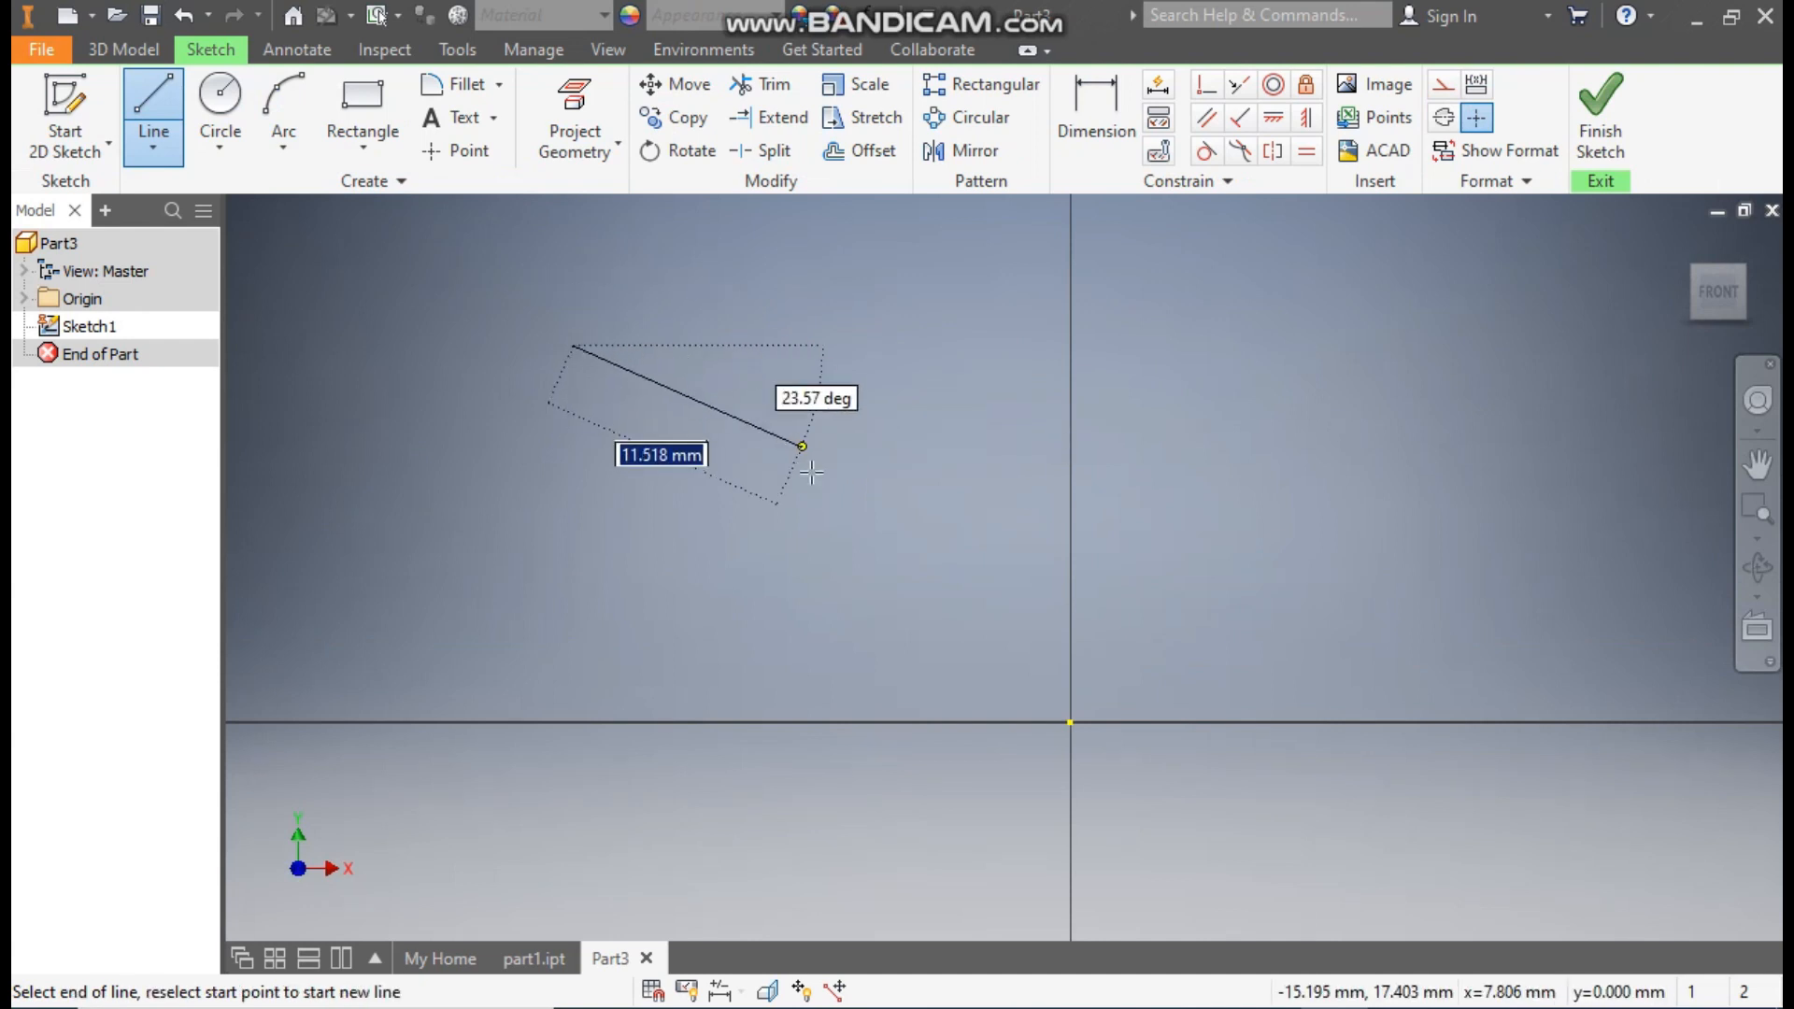
left_click(753, 346)
left_click(902, 549)
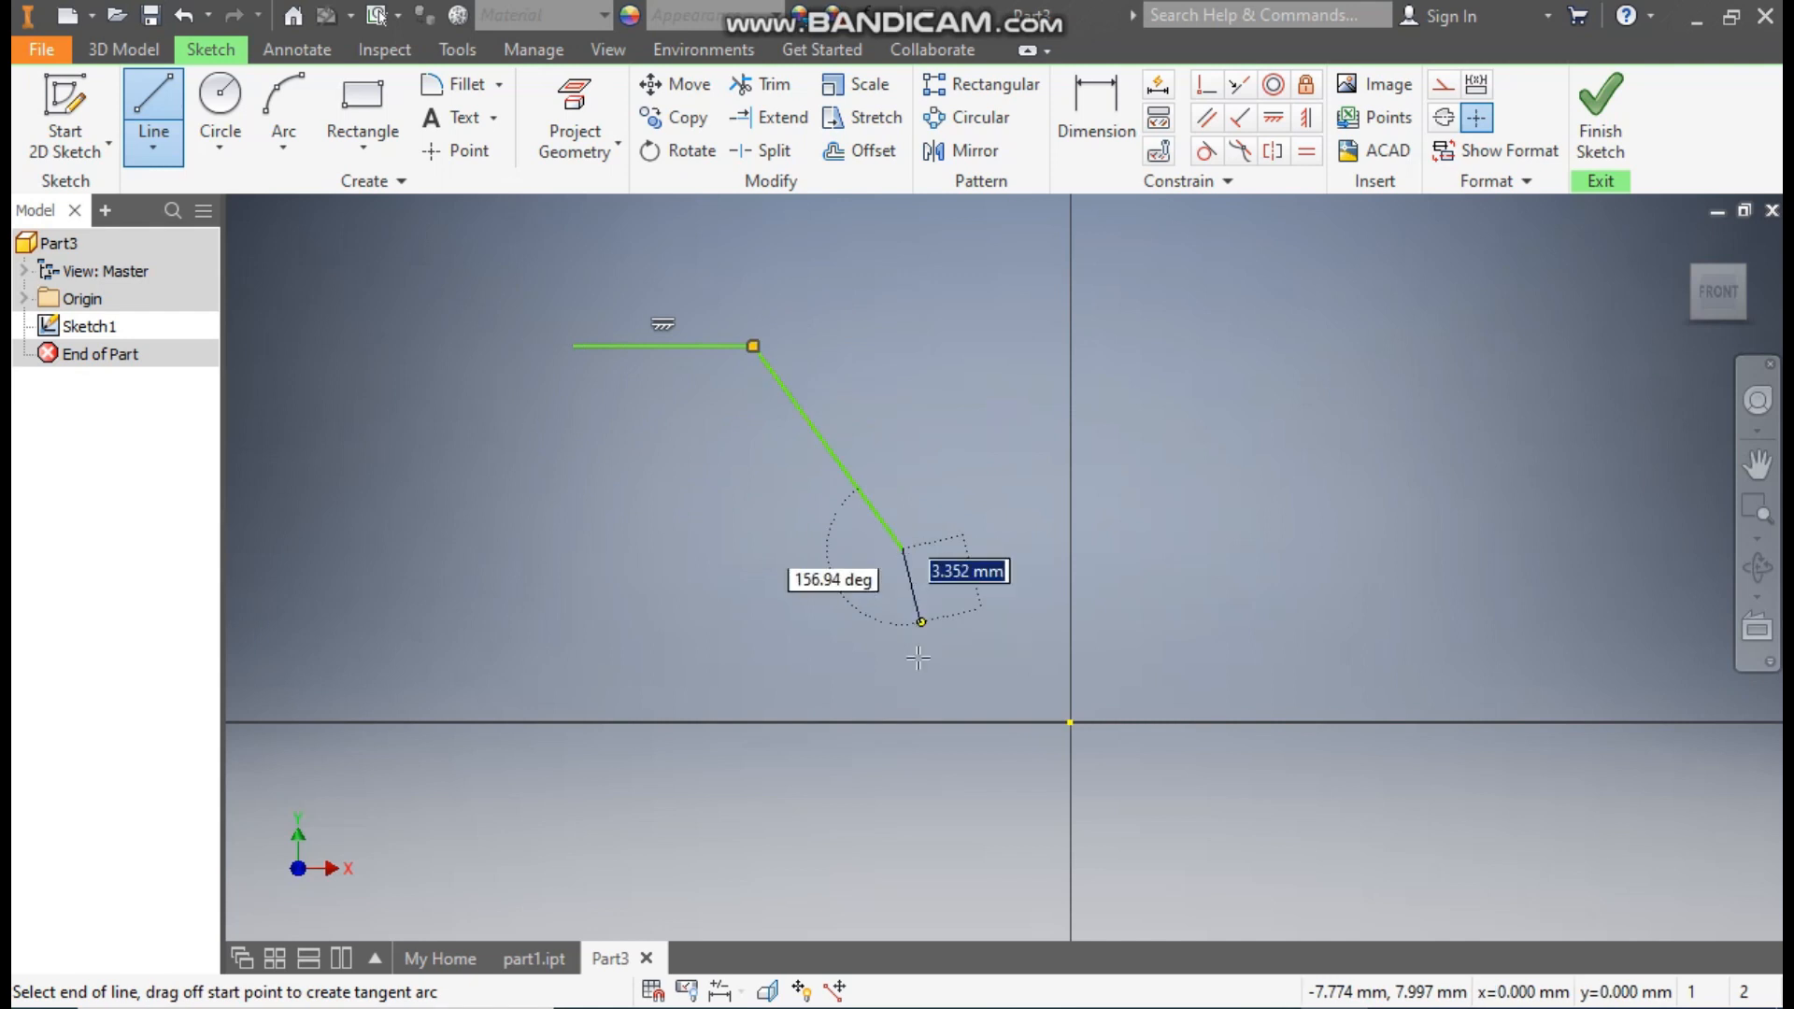
left_click(903, 722)
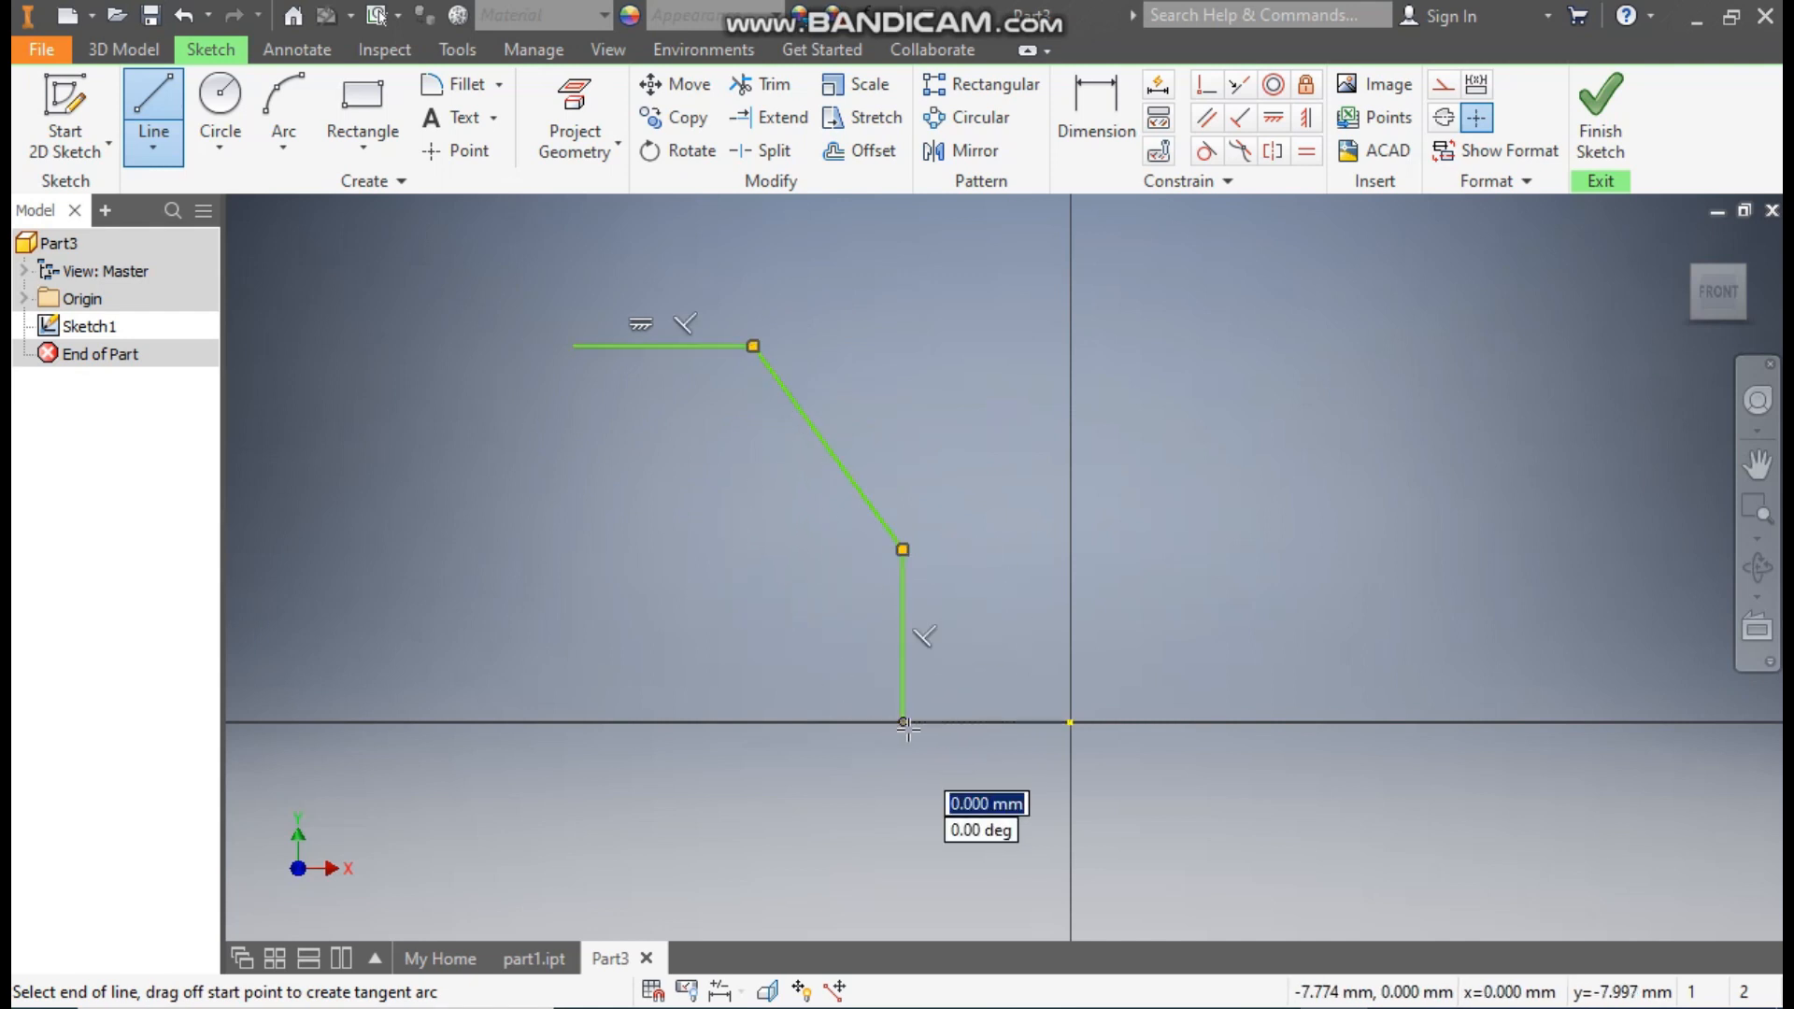
left_click(986, 721)
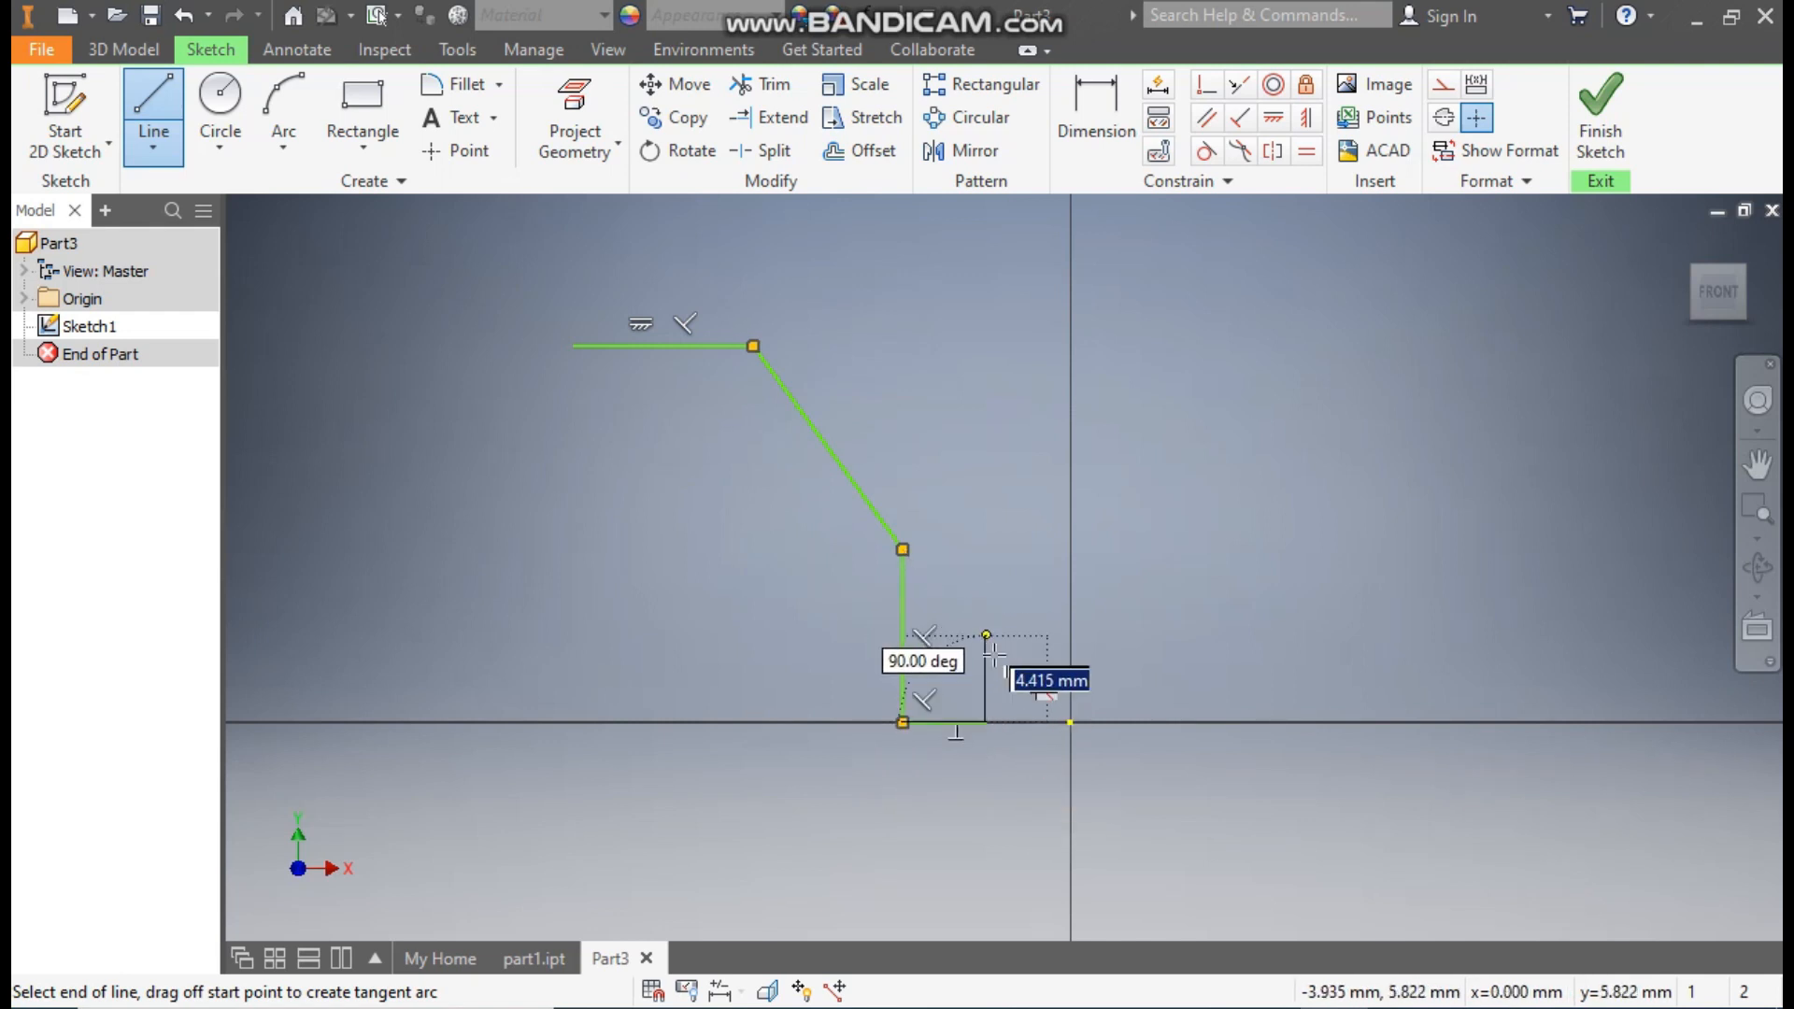
key("Escape")
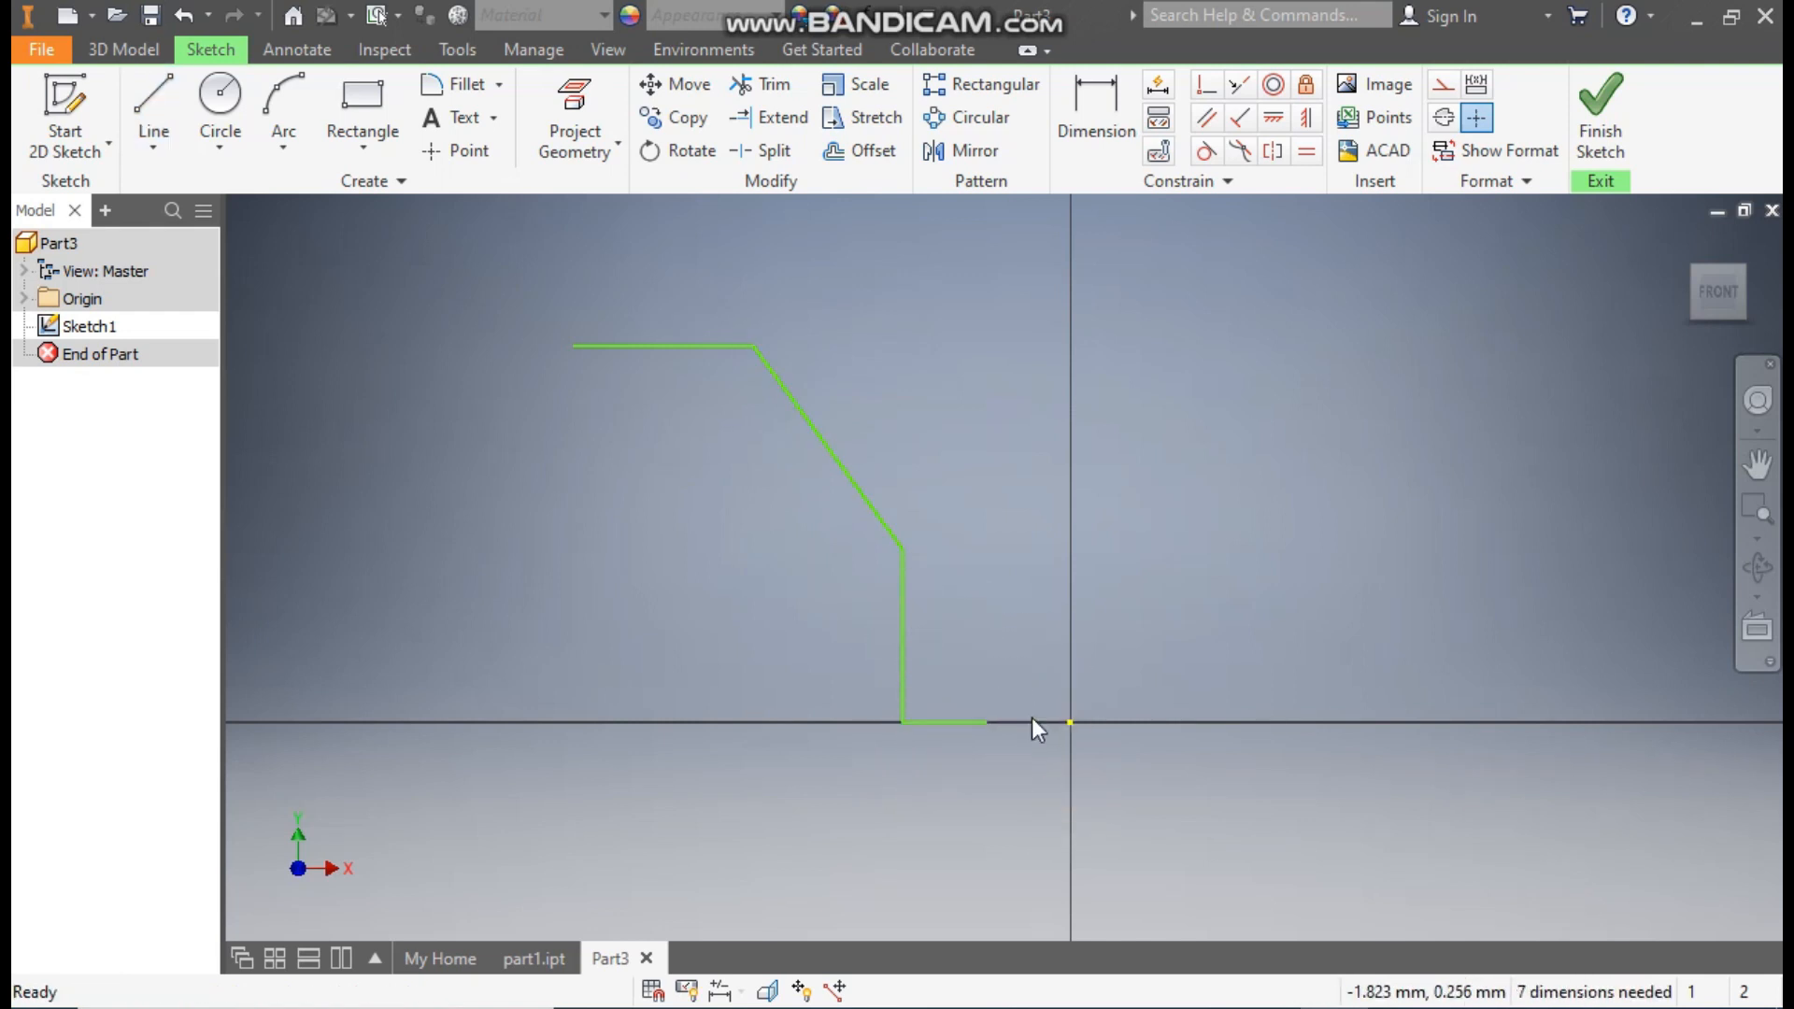
- Dimension the height of the profile's upper horizontal line above the origin as 30 mm
left_click(1124, 131)
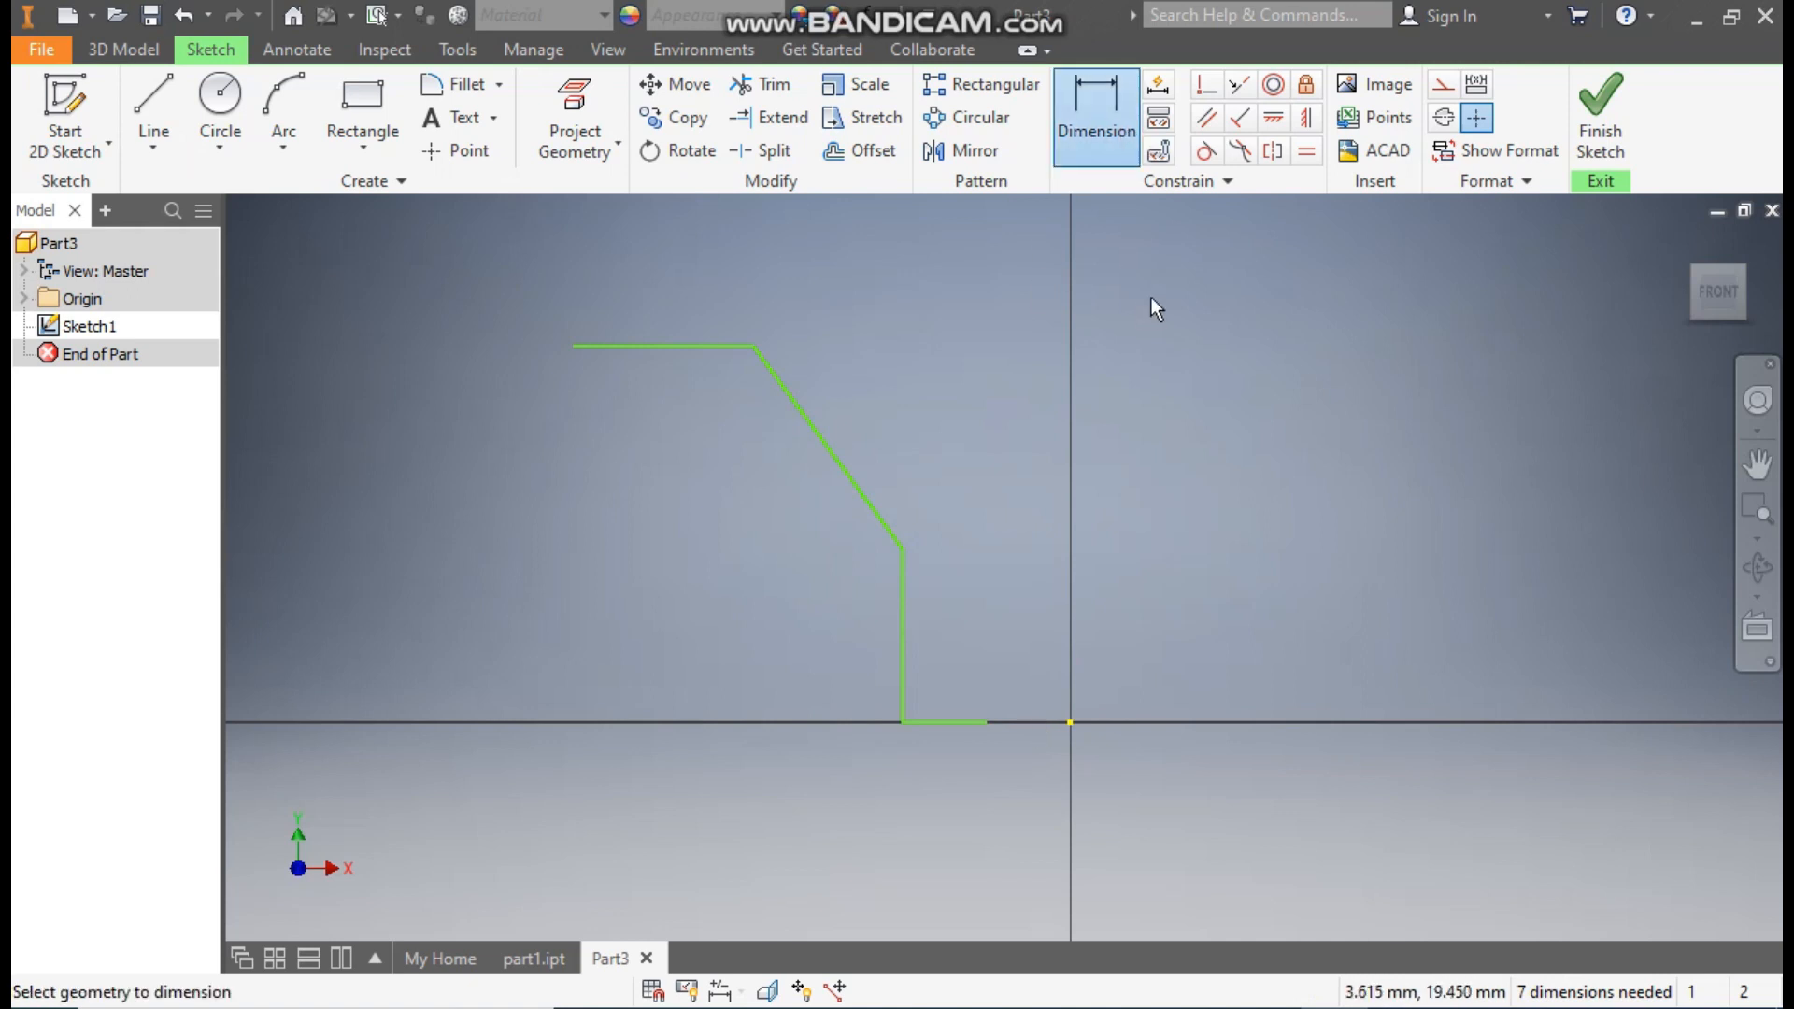
left_click(1070, 722)
left_click(658, 346)
left_click(441, 540)
type("30")
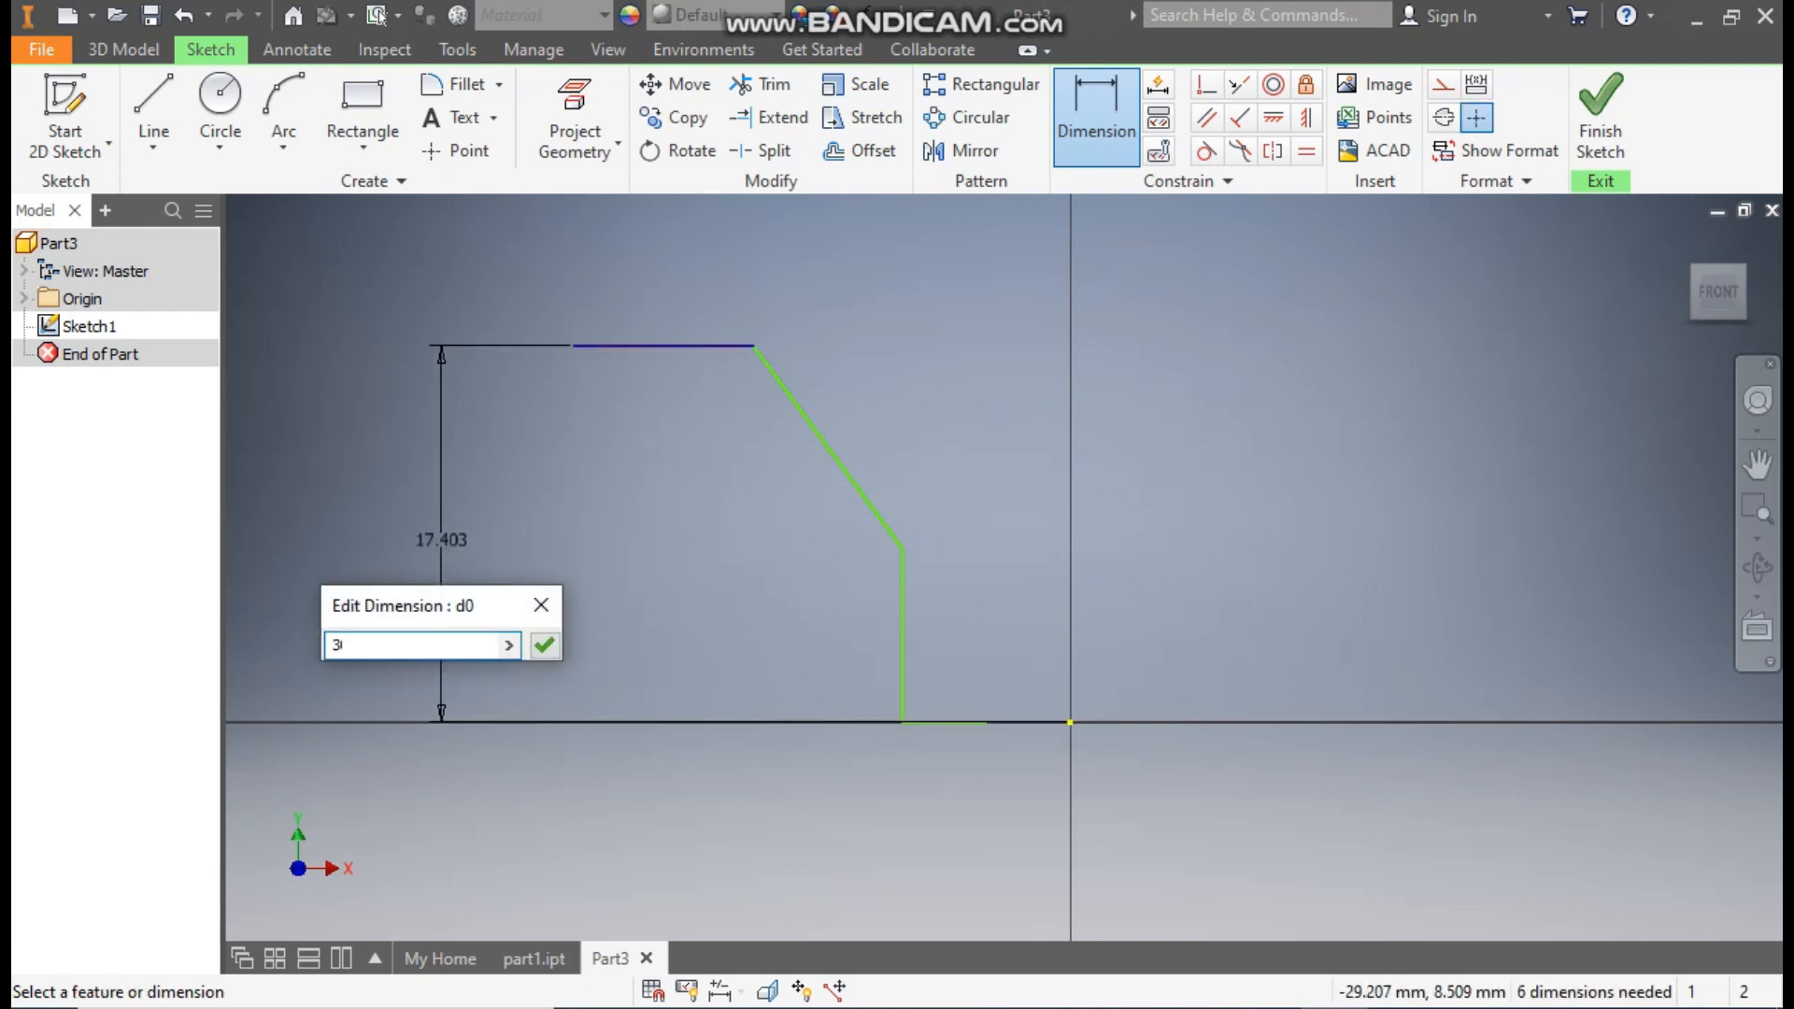
key("Return")
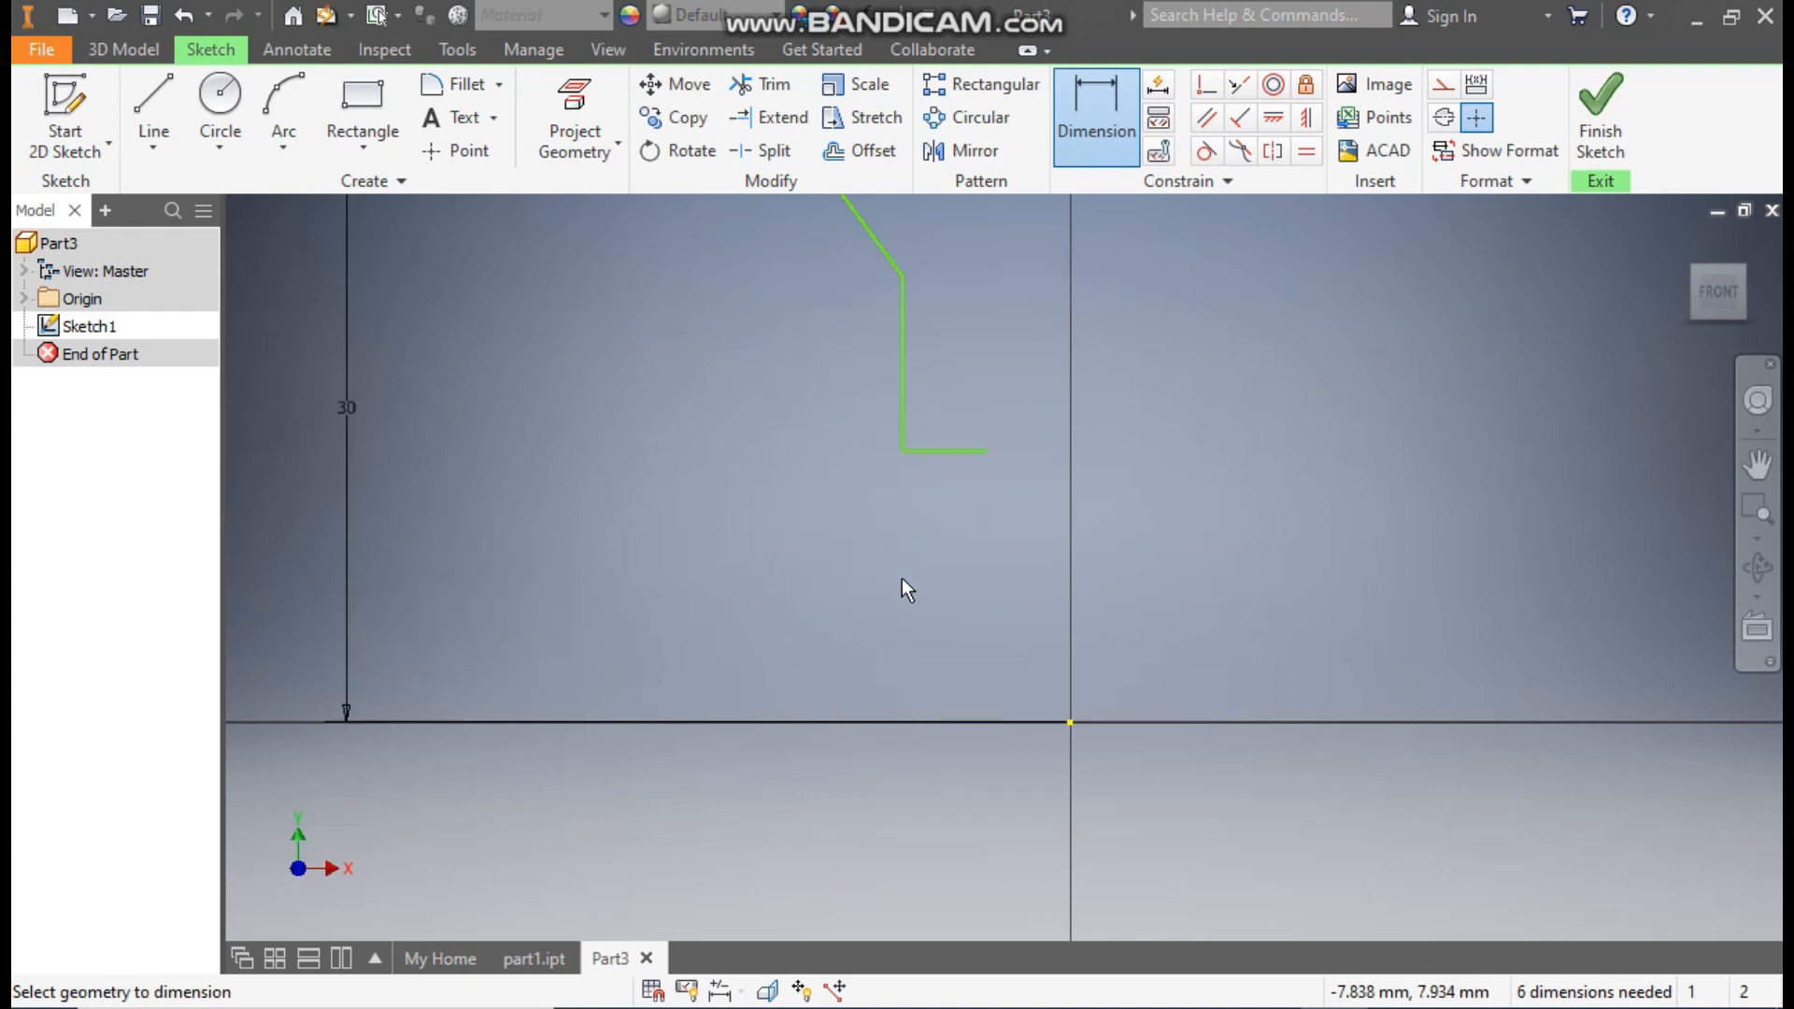
- Dimension the height of the diagonal's lower endpoint above the origin as 15 mm
scroll(892, 602, "down", 2)
left_click(884, 428)
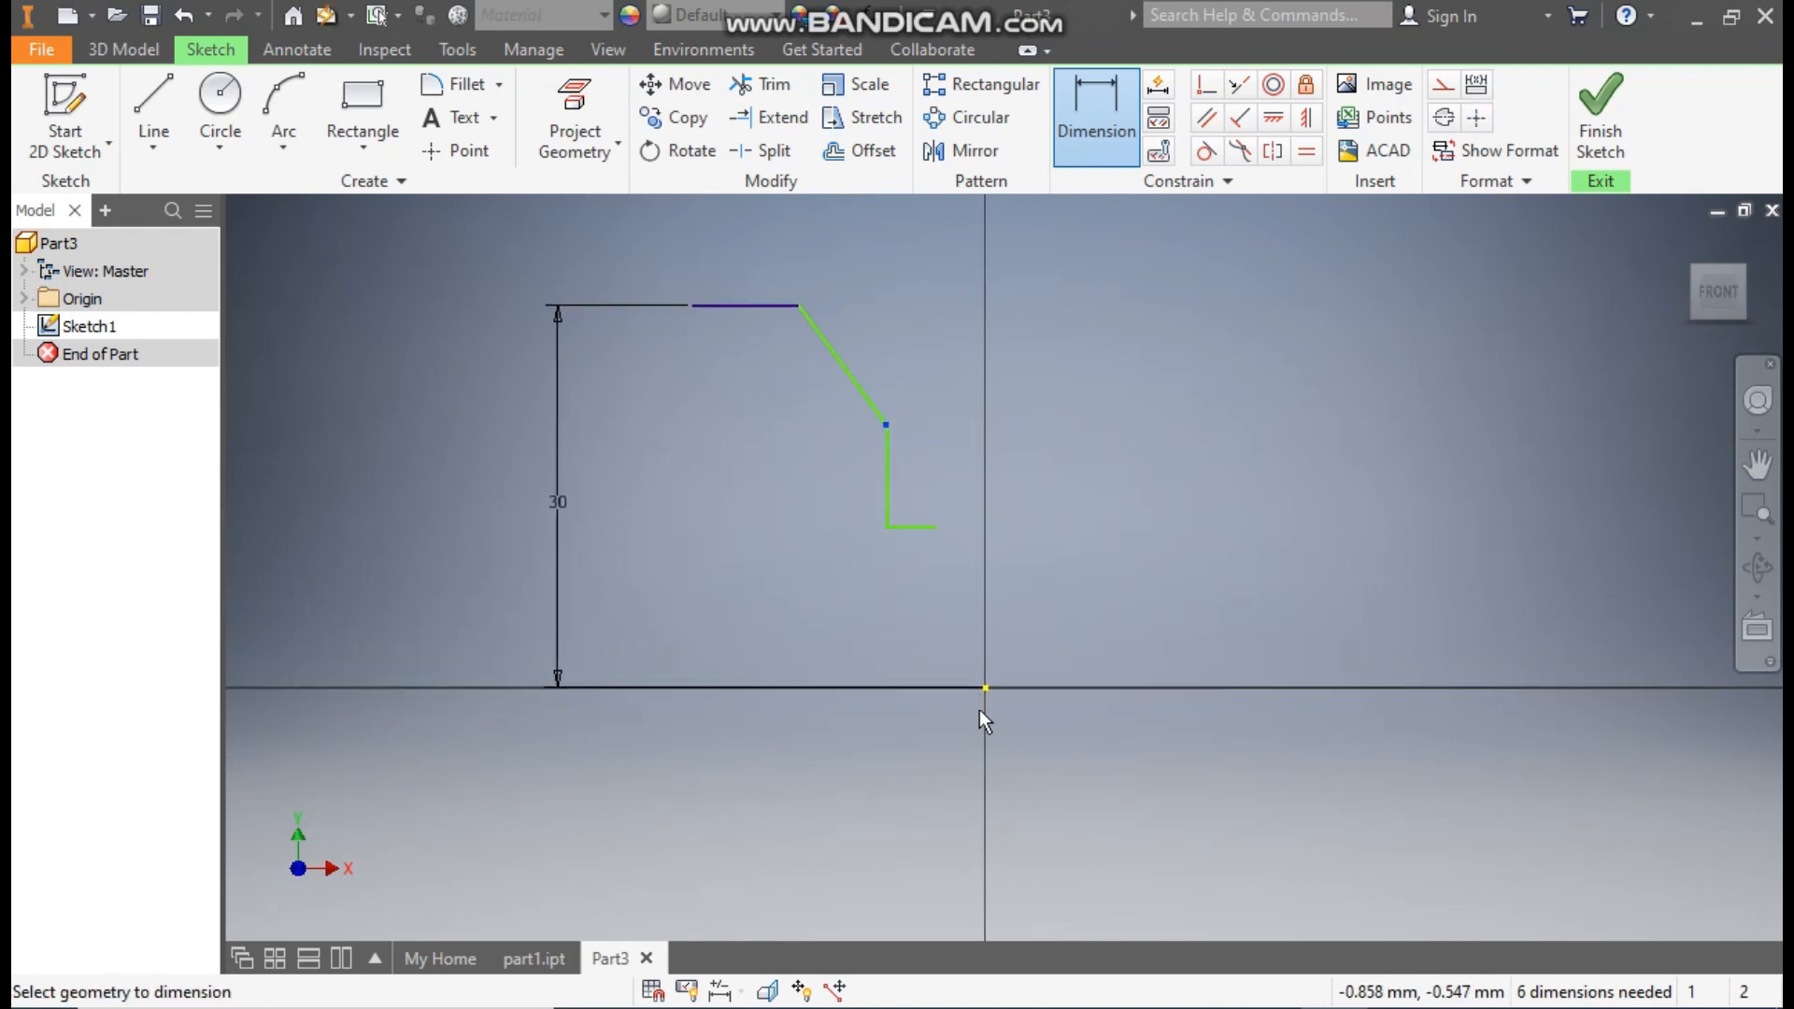
left_click(985, 687)
left_click(734, 606)
type("15")
key("Return")
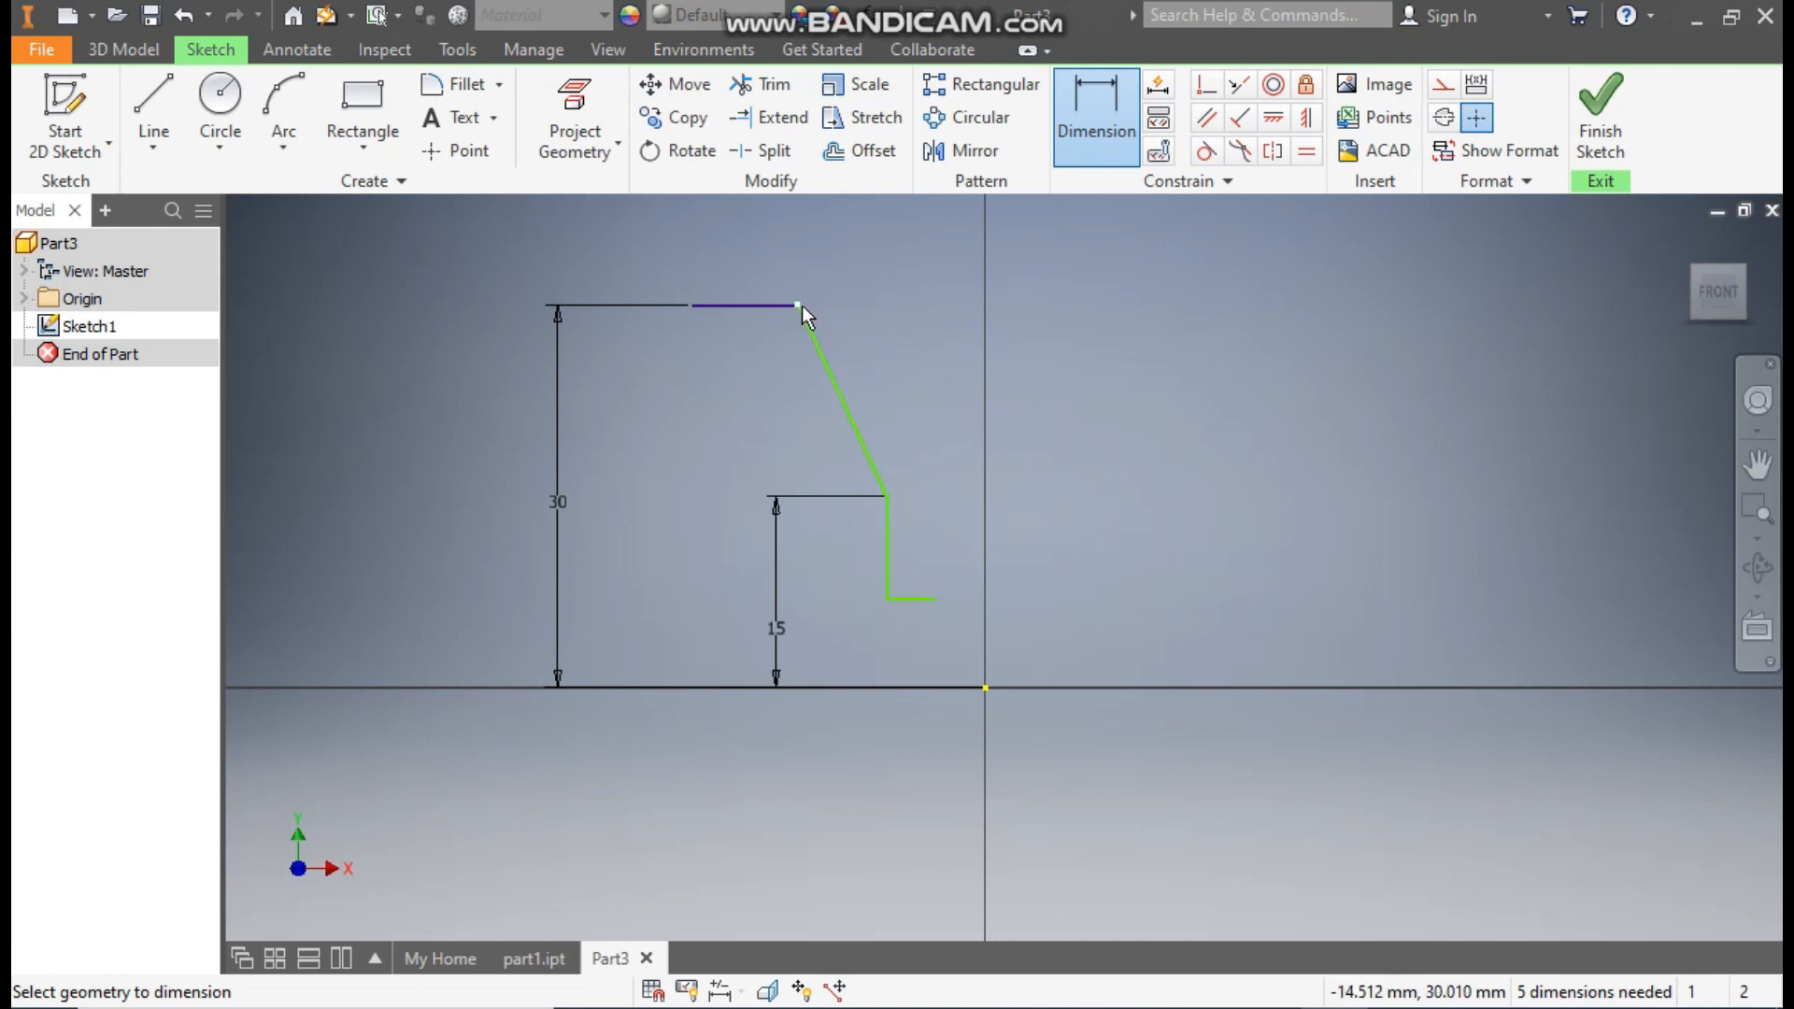
- Dimension the horizontal distance from the diagonal's upper endpoint to the origin as 34.5 mm
left_click(986, 688)
left_click(906, 232)
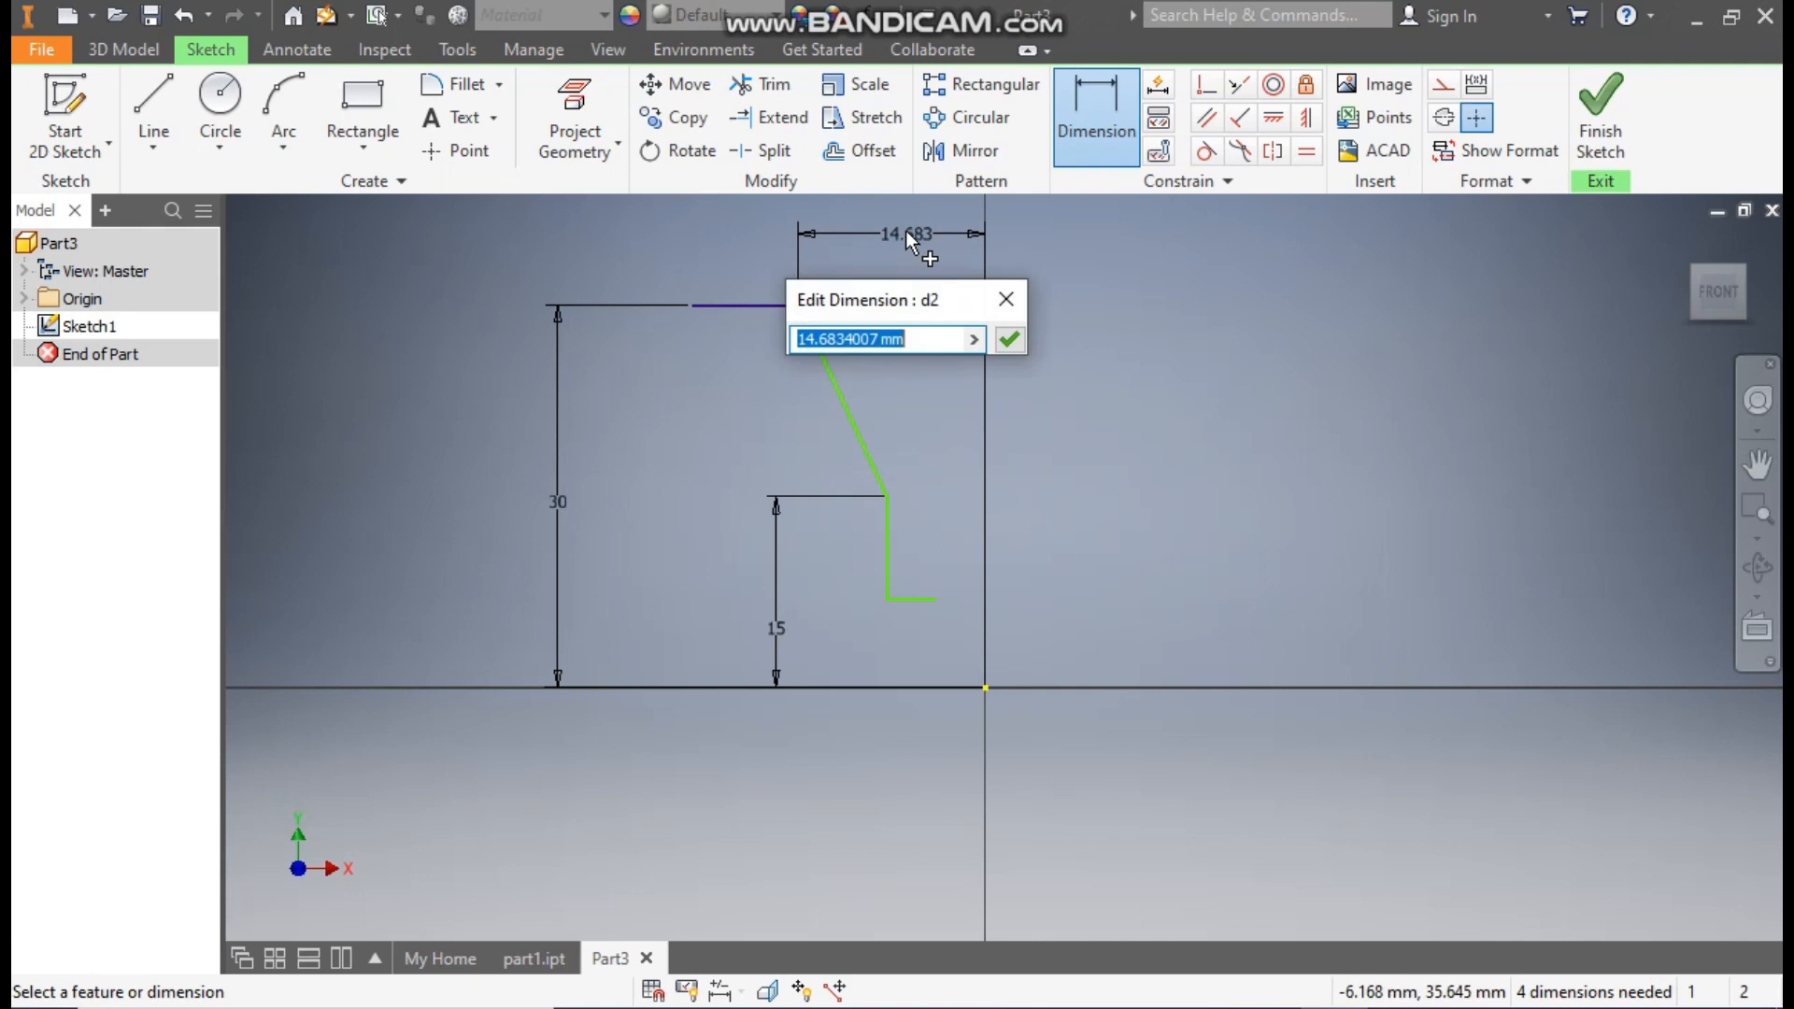
type("34.5")
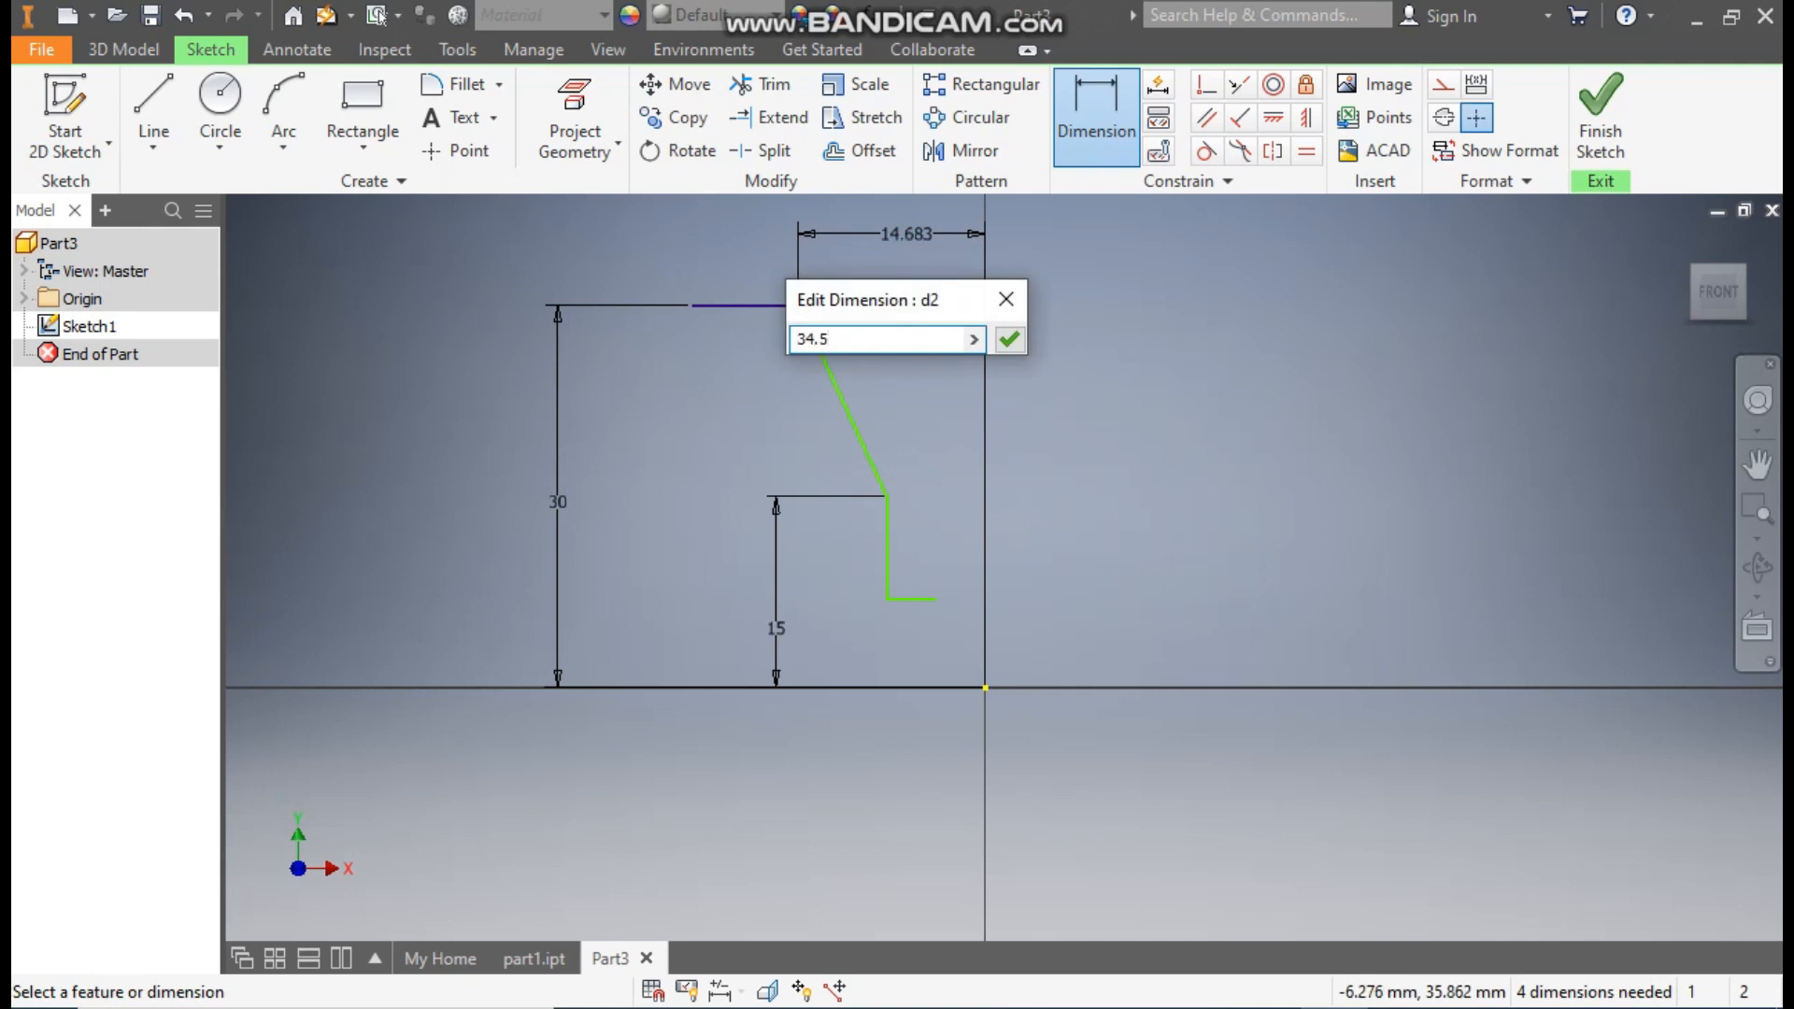
key("Return")
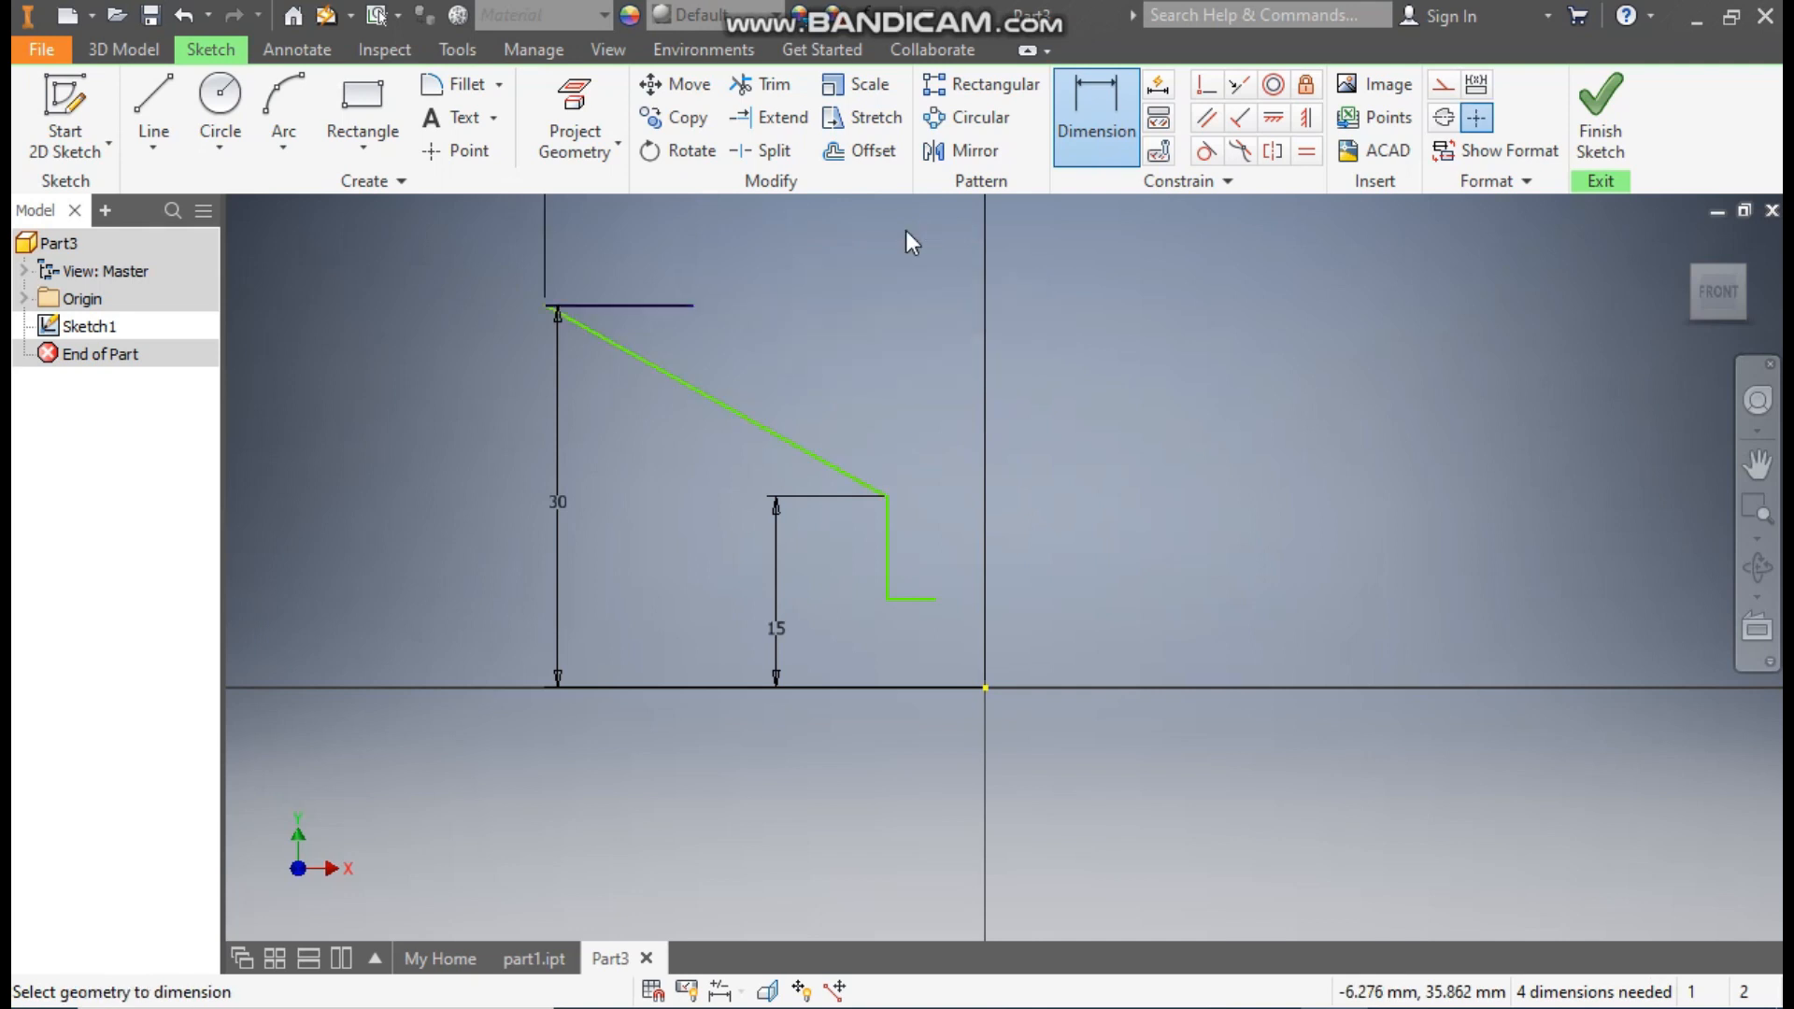
key("Escape")
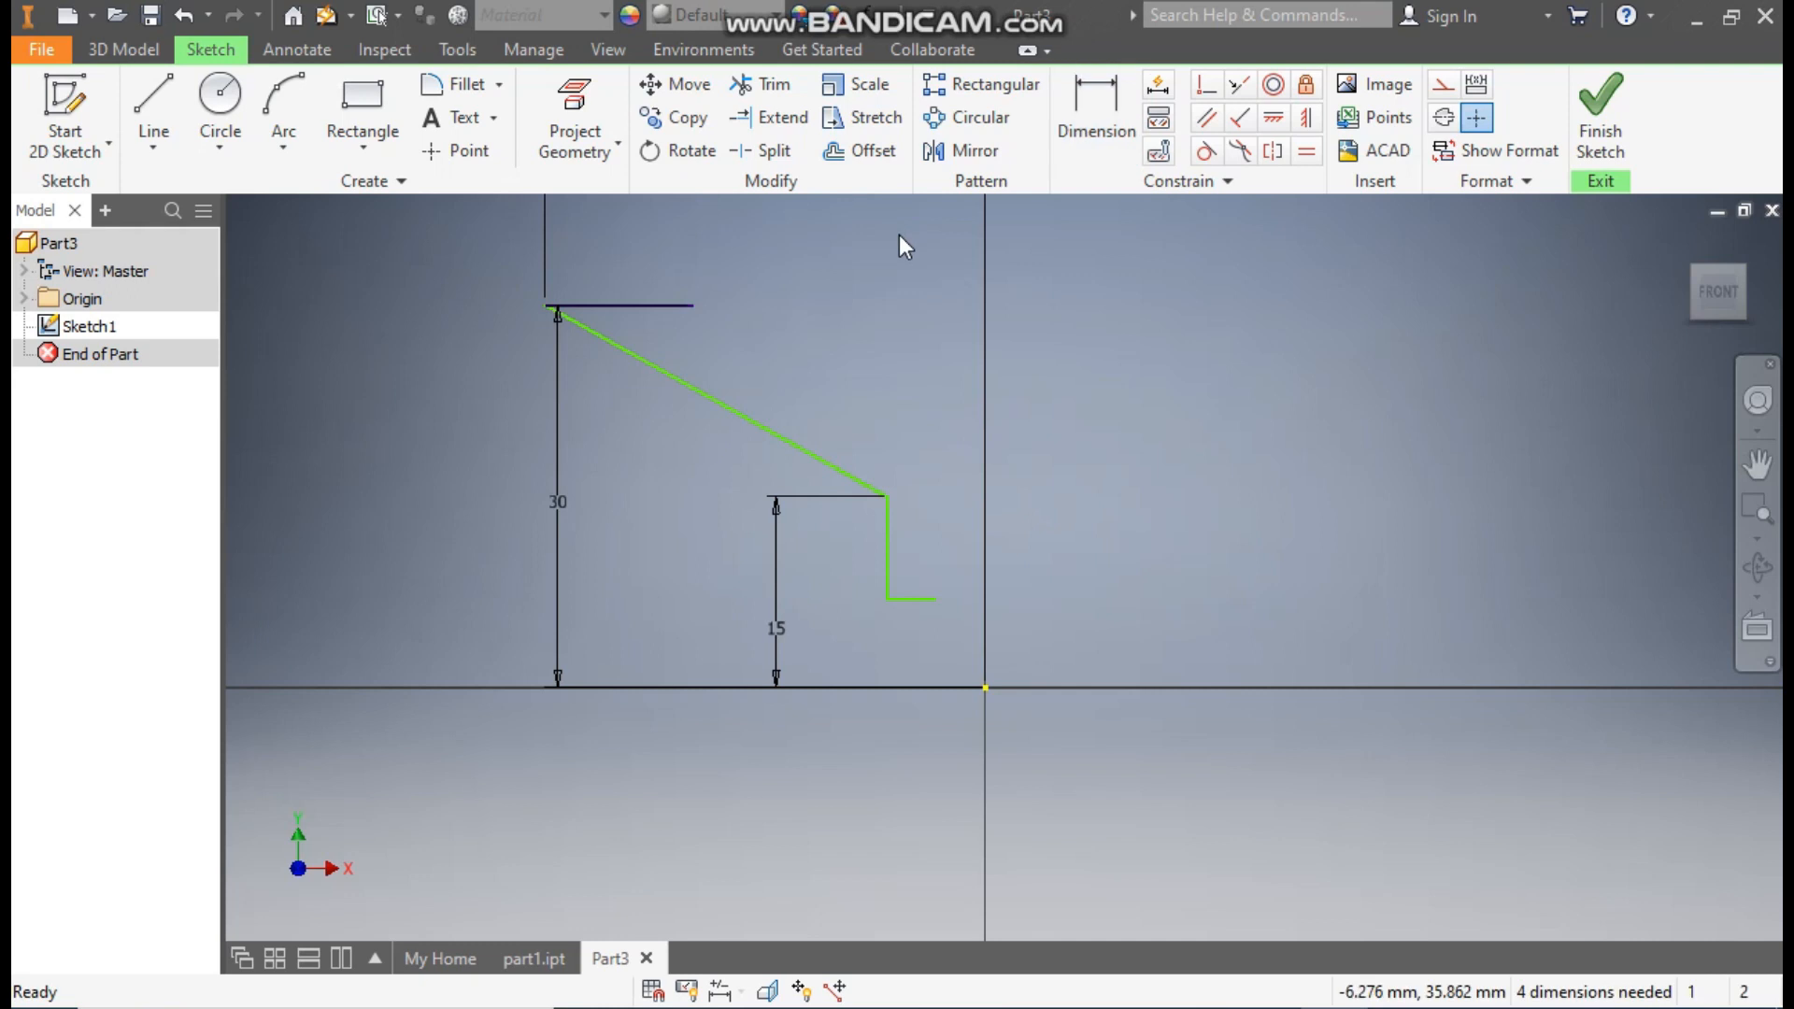
- Move the upper line's free end to the outer side of the diagonal and dimension it 54 mm horizontally from the origin
scroll(725, 392, "down", 2)
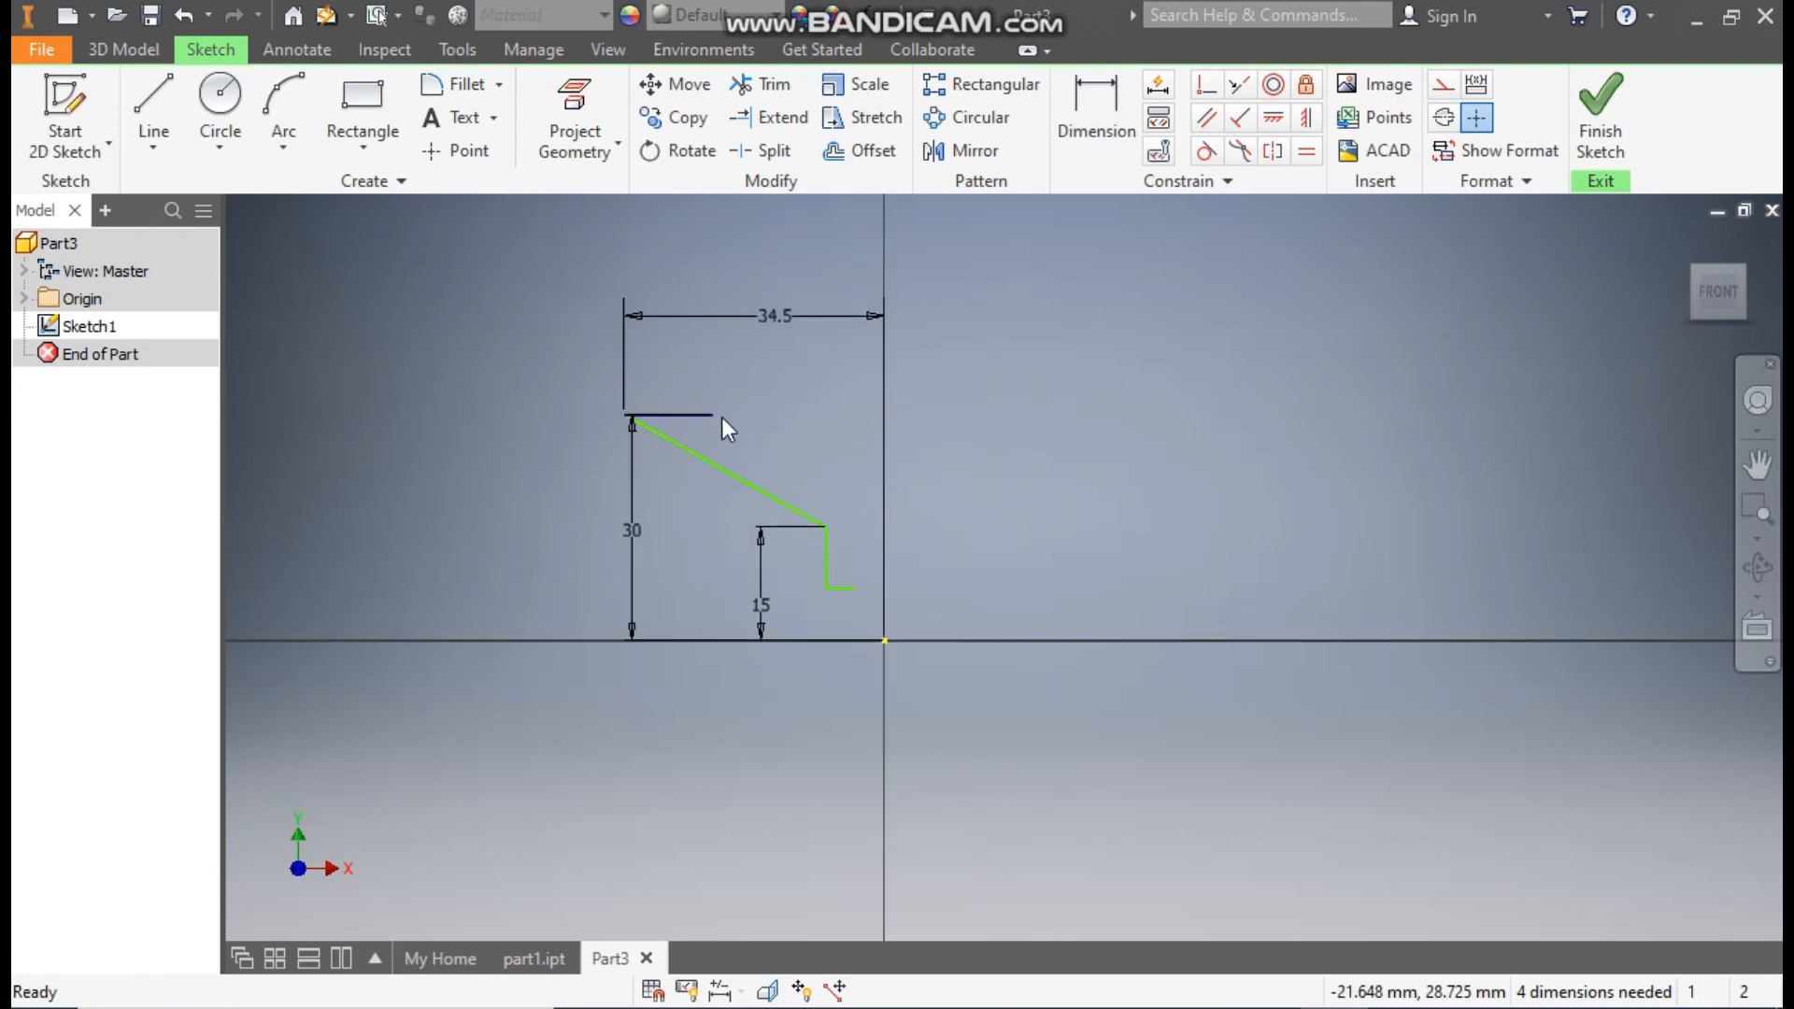
left_click_drag(712, 415, 452, 415)
left_click(1095, 116)
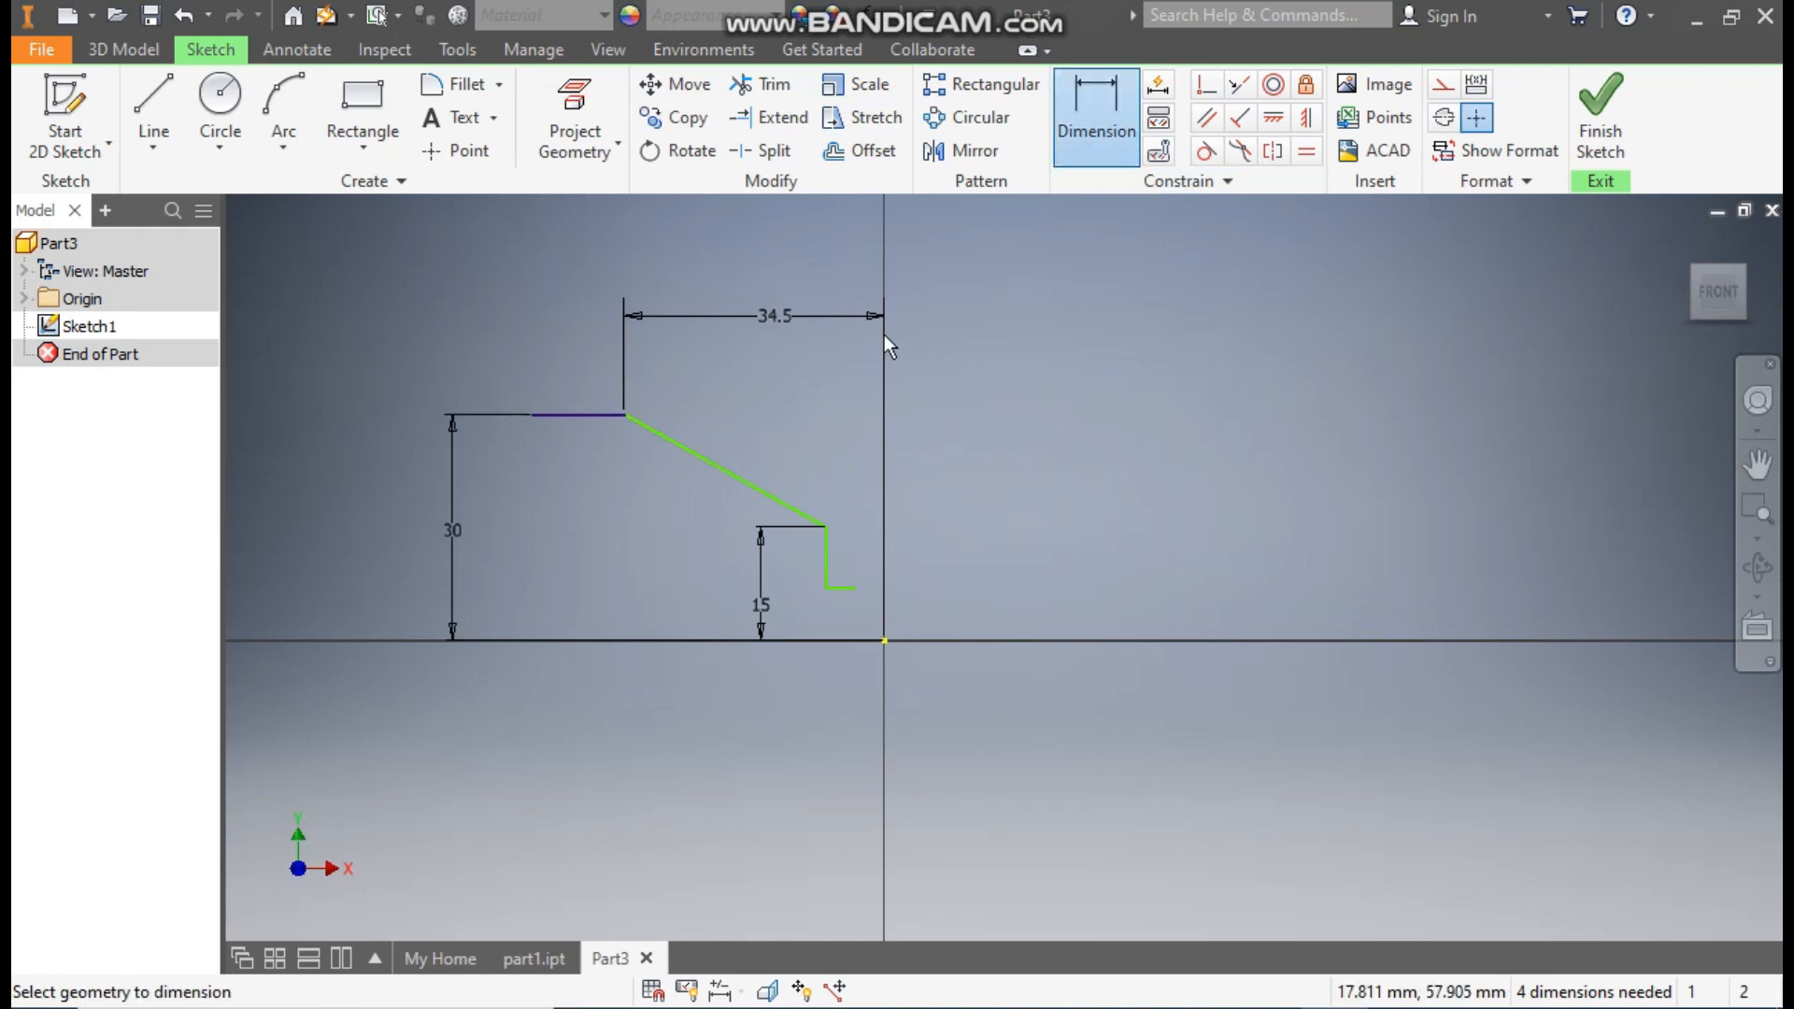
left_click(533, 415)
left_click(885, 640)
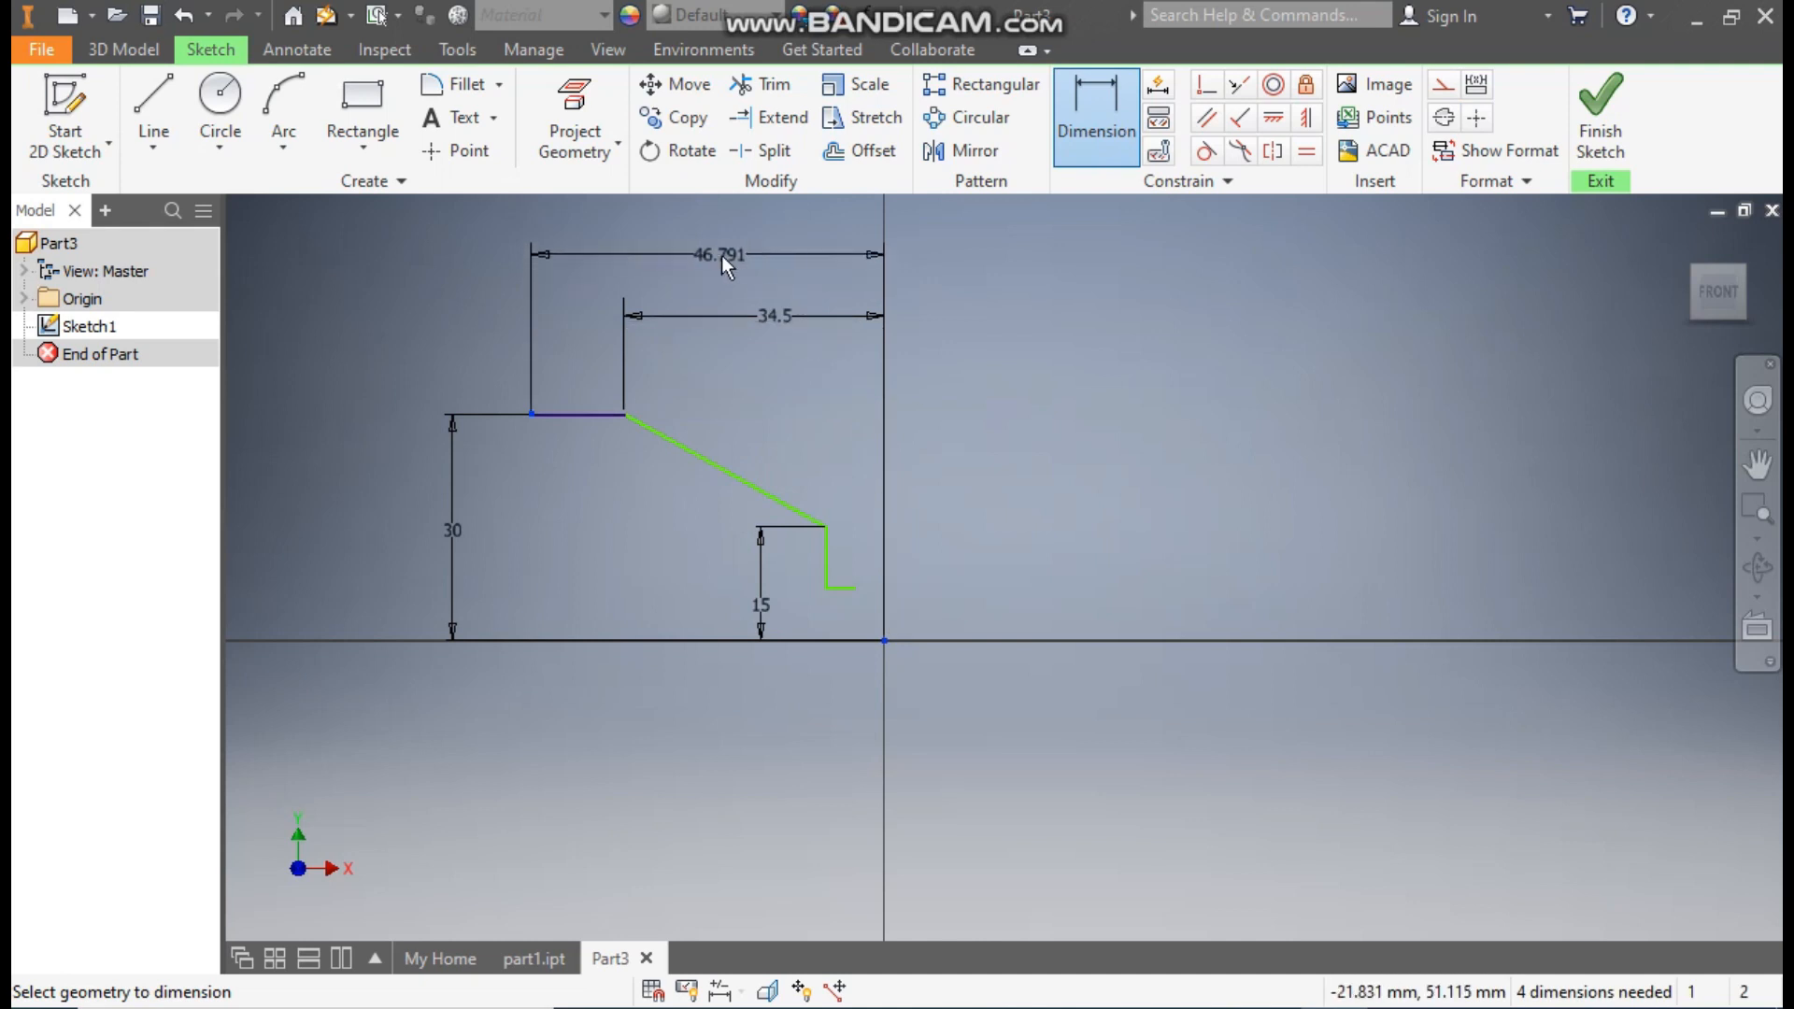
left_click(721, 255)
type("54")
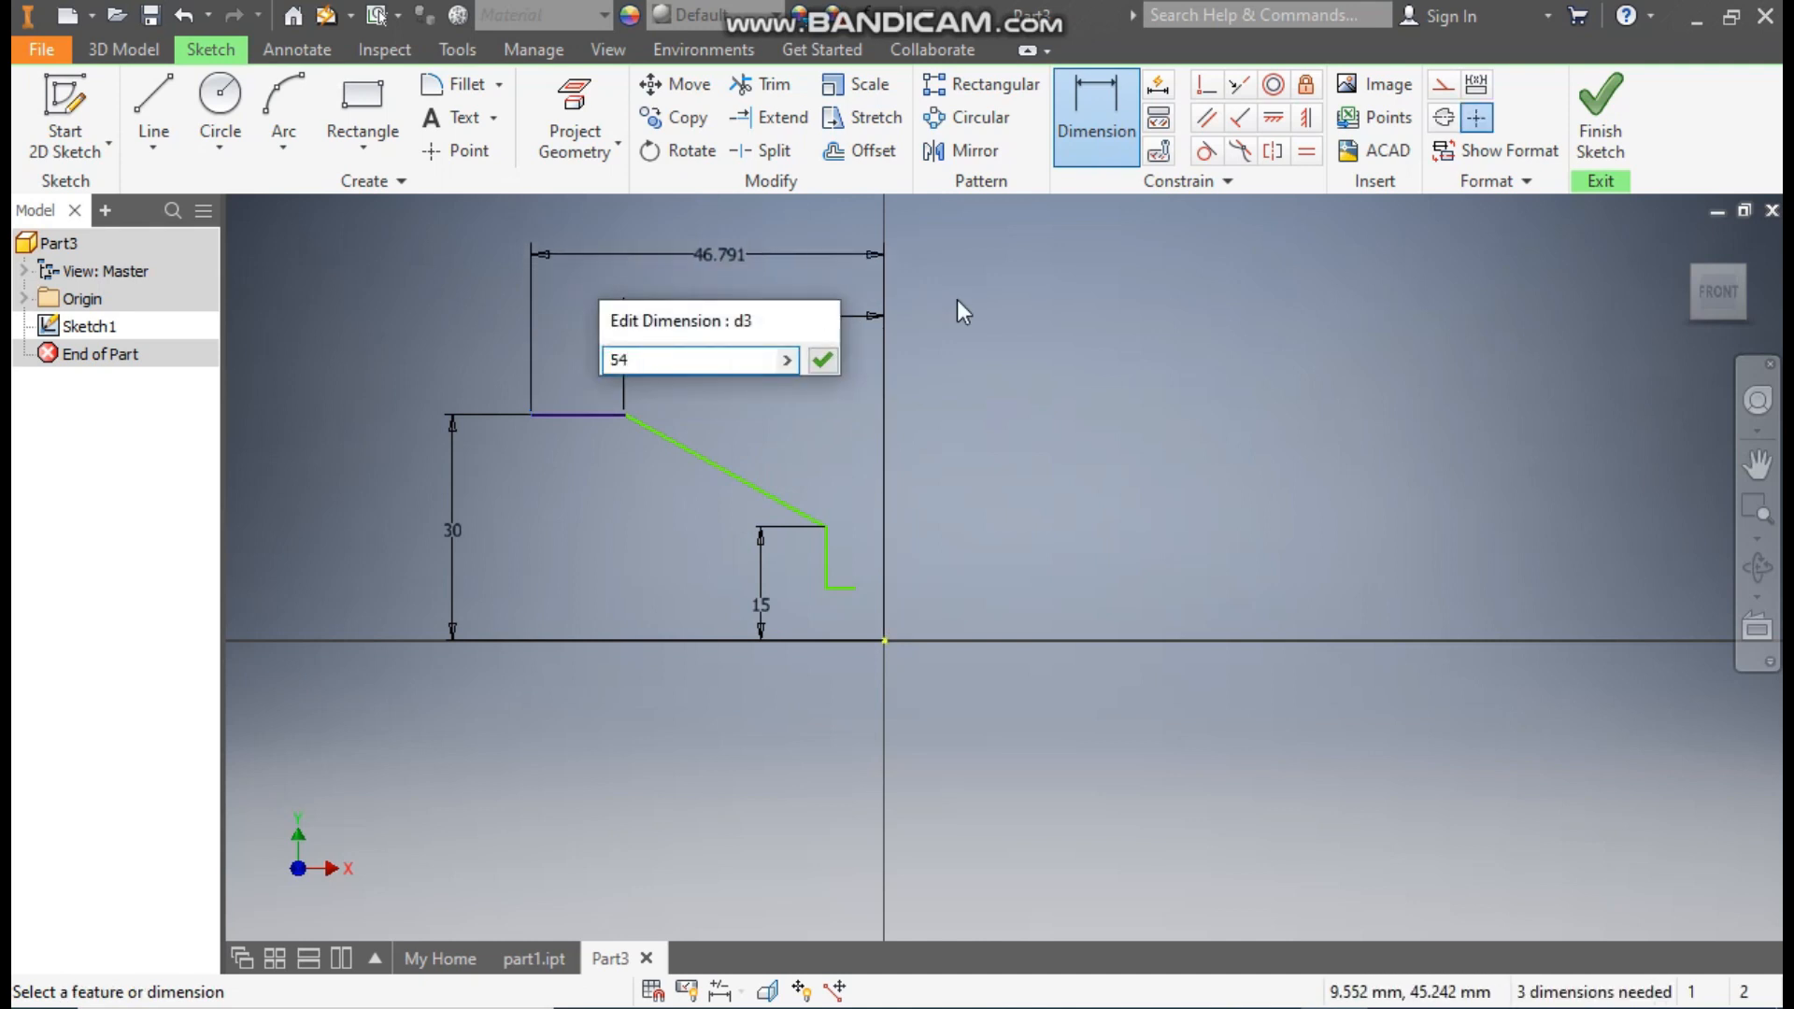
key("Return")
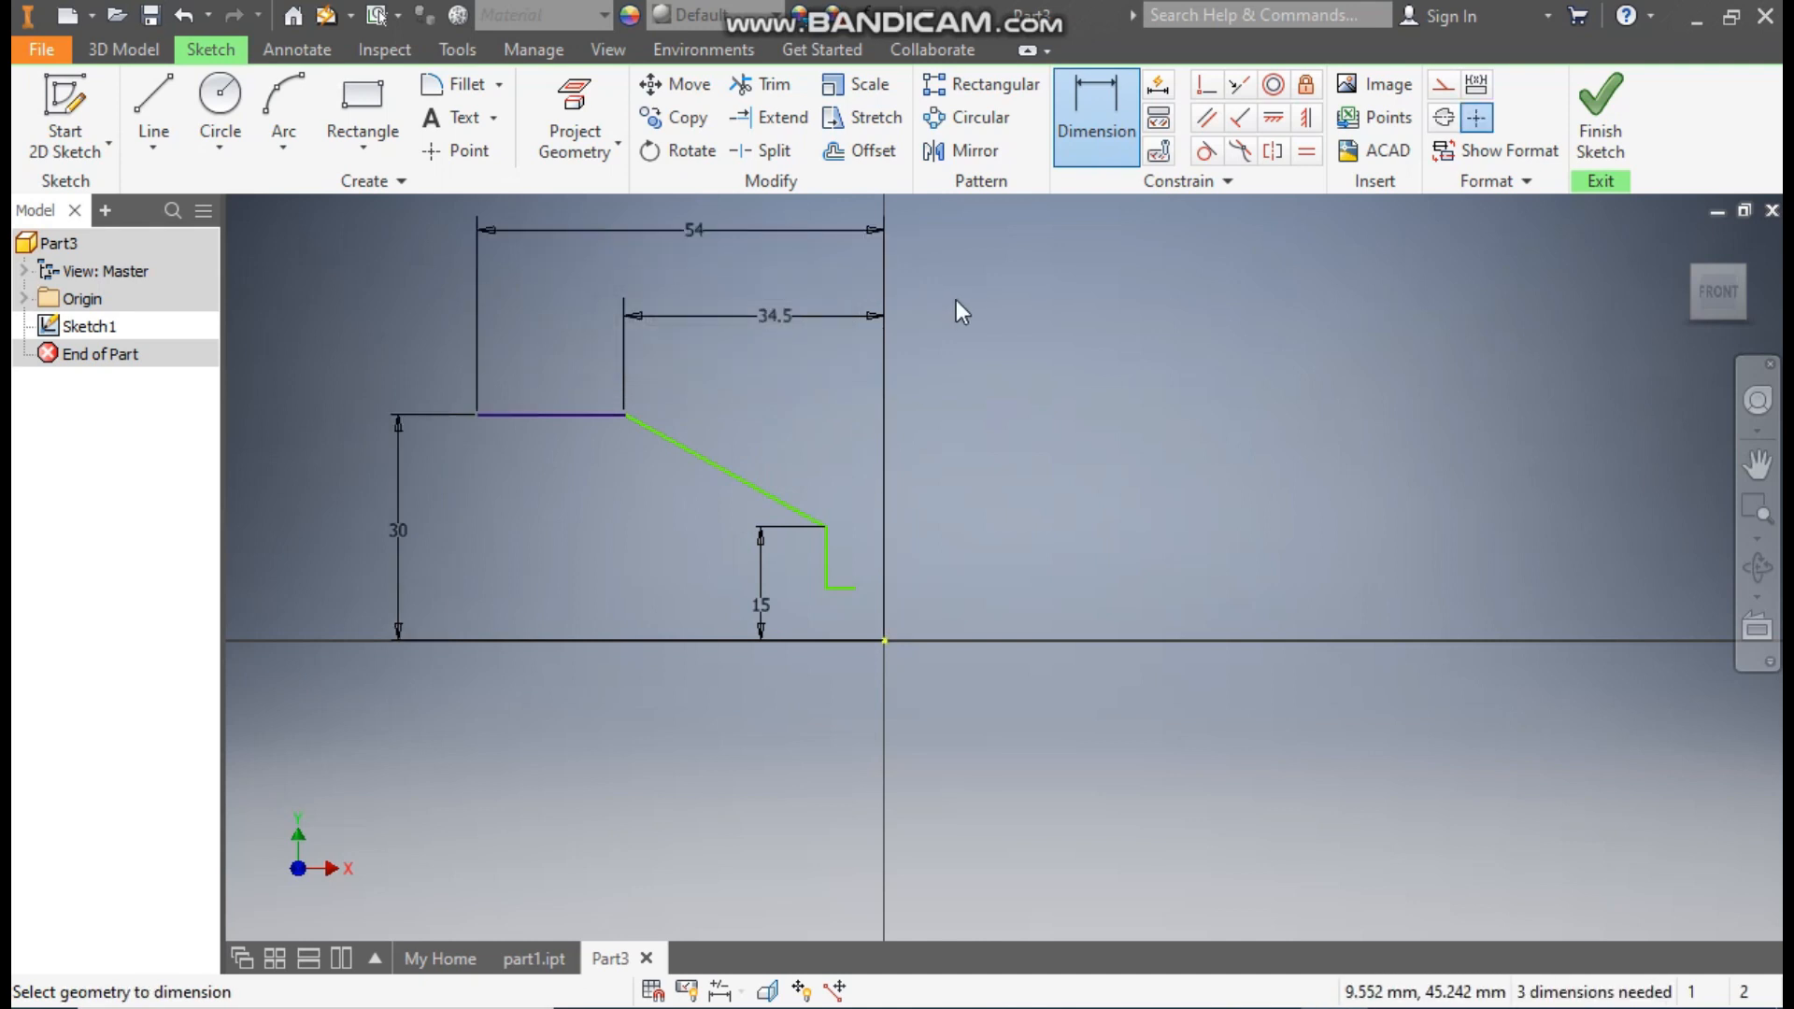
- Align the free end of the short lower line with the origin using a Horizontal constraint
left_click(1275, 118)
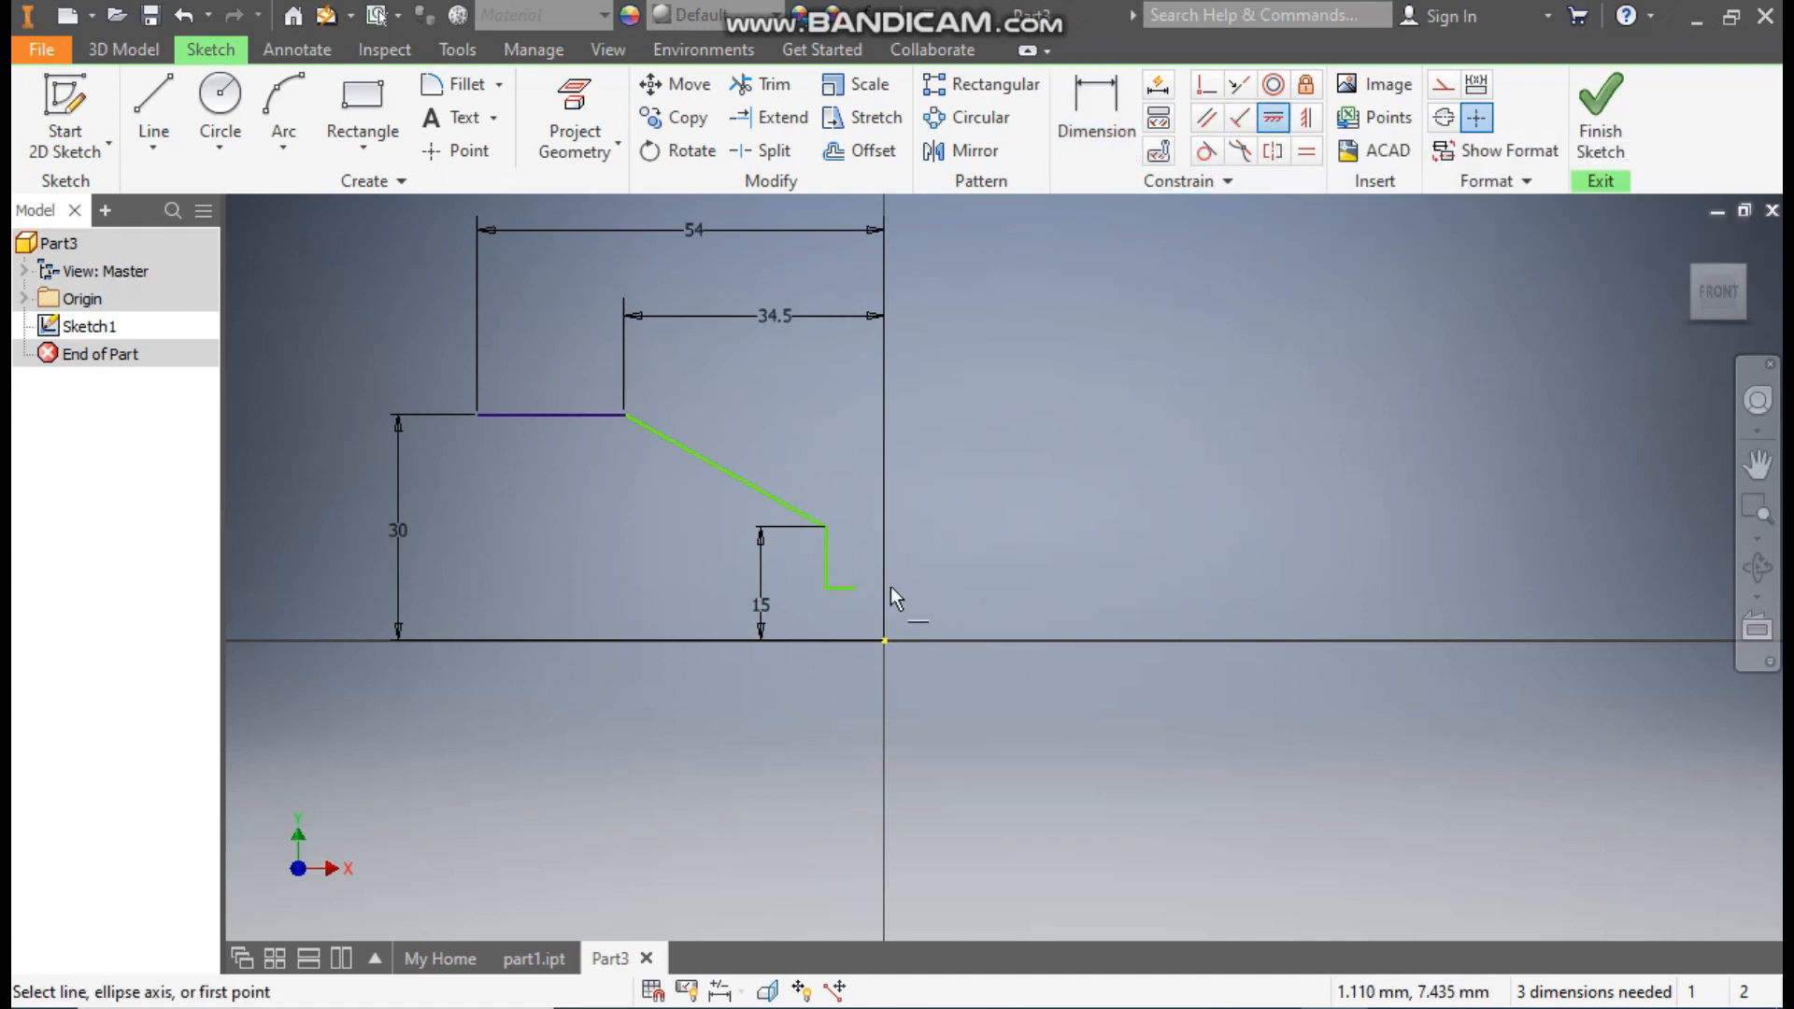
left_click(856, 587)
left_click(884, 640)
key("Escape")
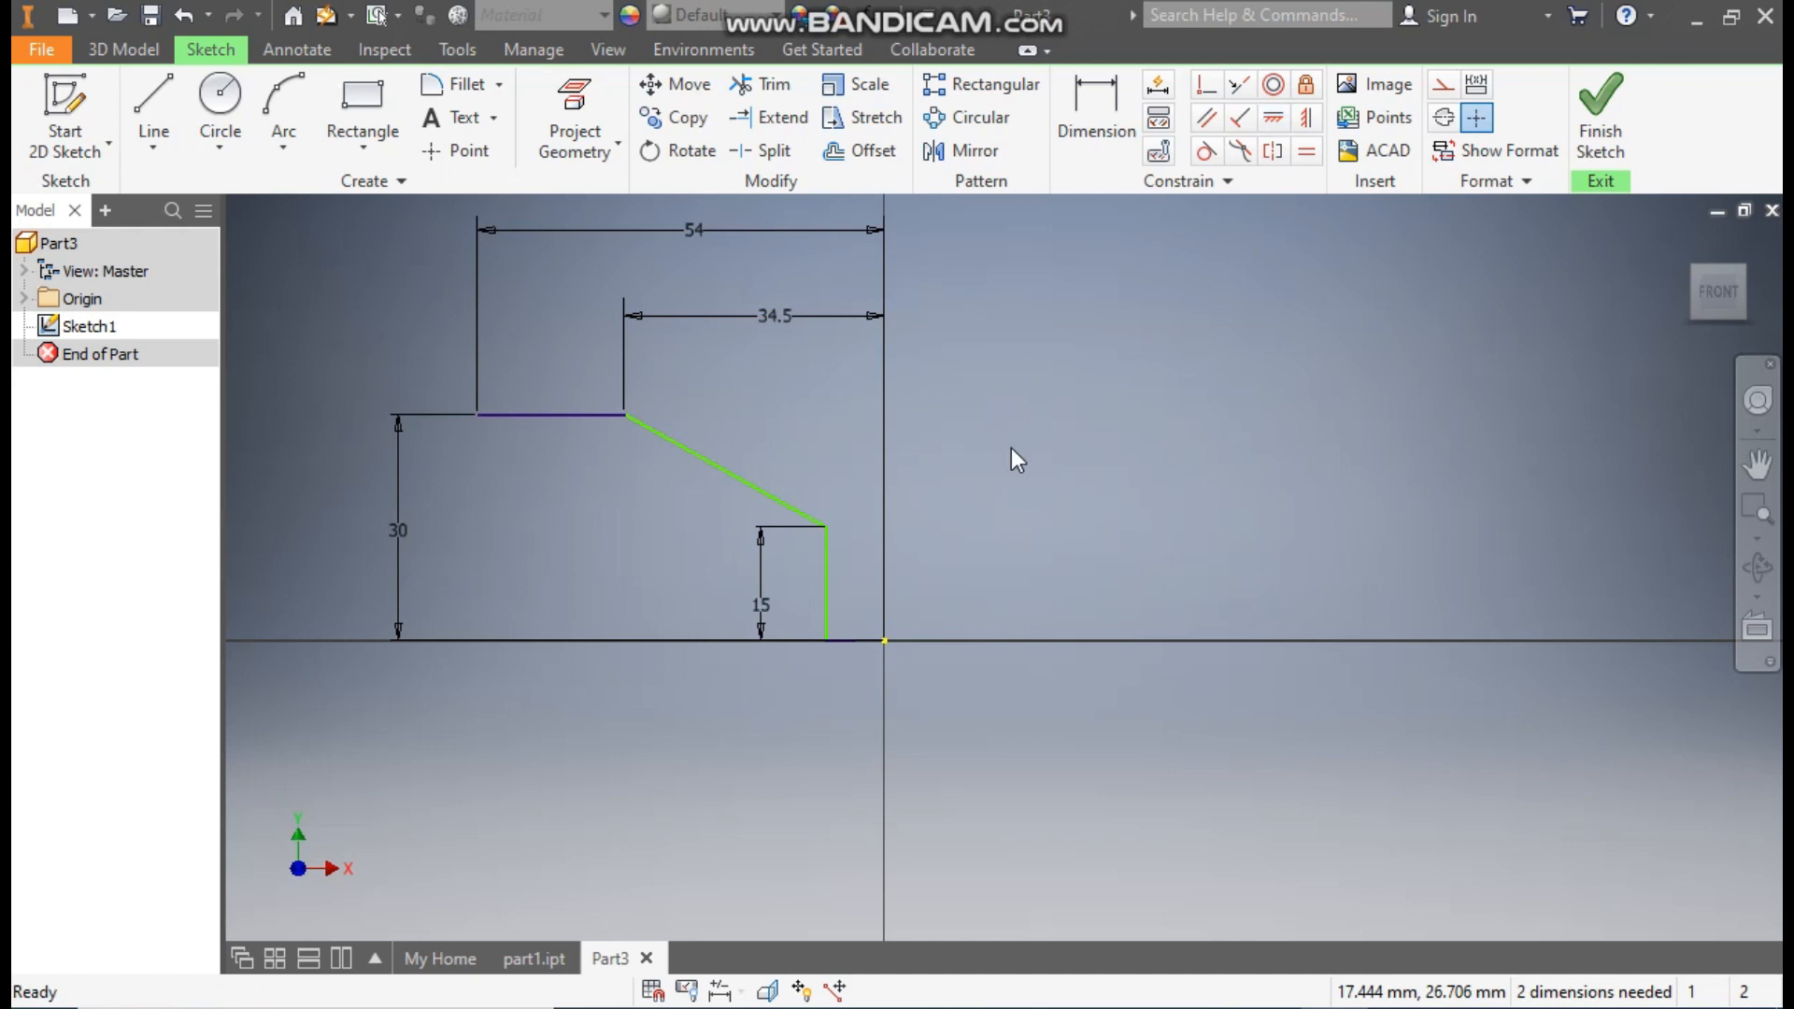
- Dimension the horizontal distance between the profile's vertical line and the origin as 20.5 mm
mouse_move(828, 556)
left_mouse_down()
mouse_move(683, 560)
mouse_move(829, 624)
mouse_move(781, 621)
mouse_move(821, 619)
left_mouse_up()
left_click(1073, 127)
left_click(817, 575)
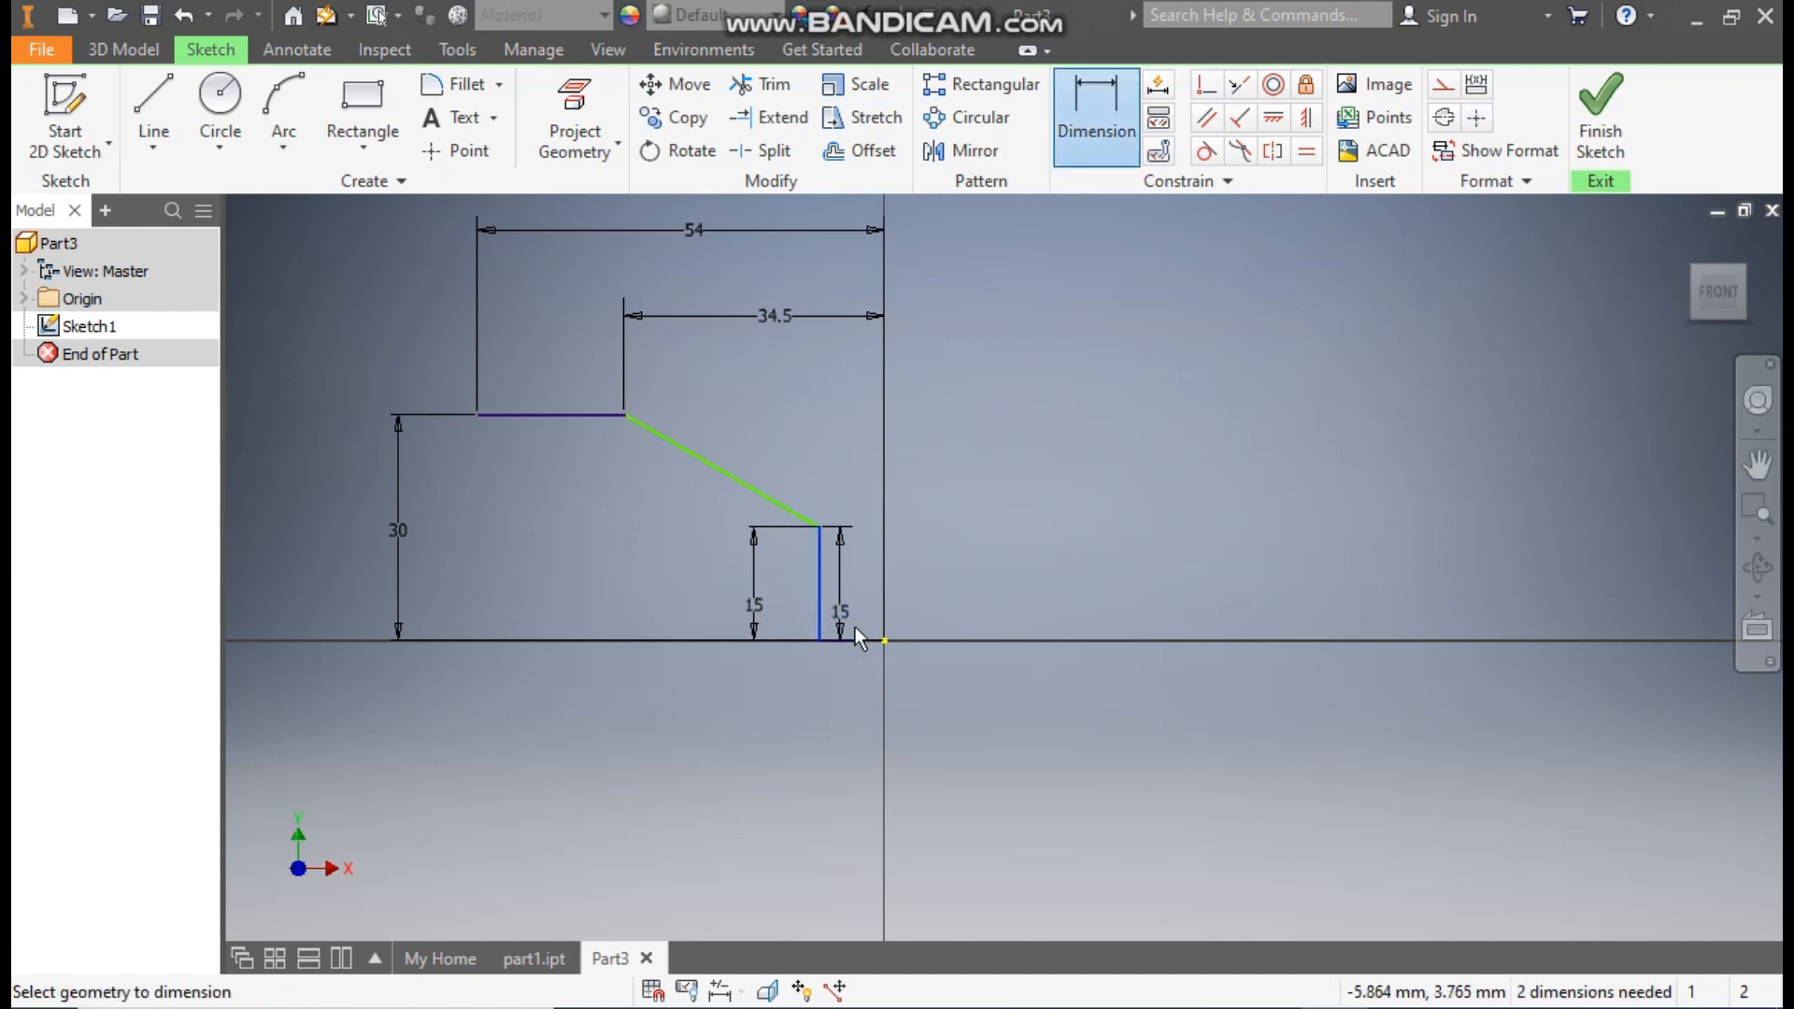
left_click(882, 642)
left_click(860, 722)
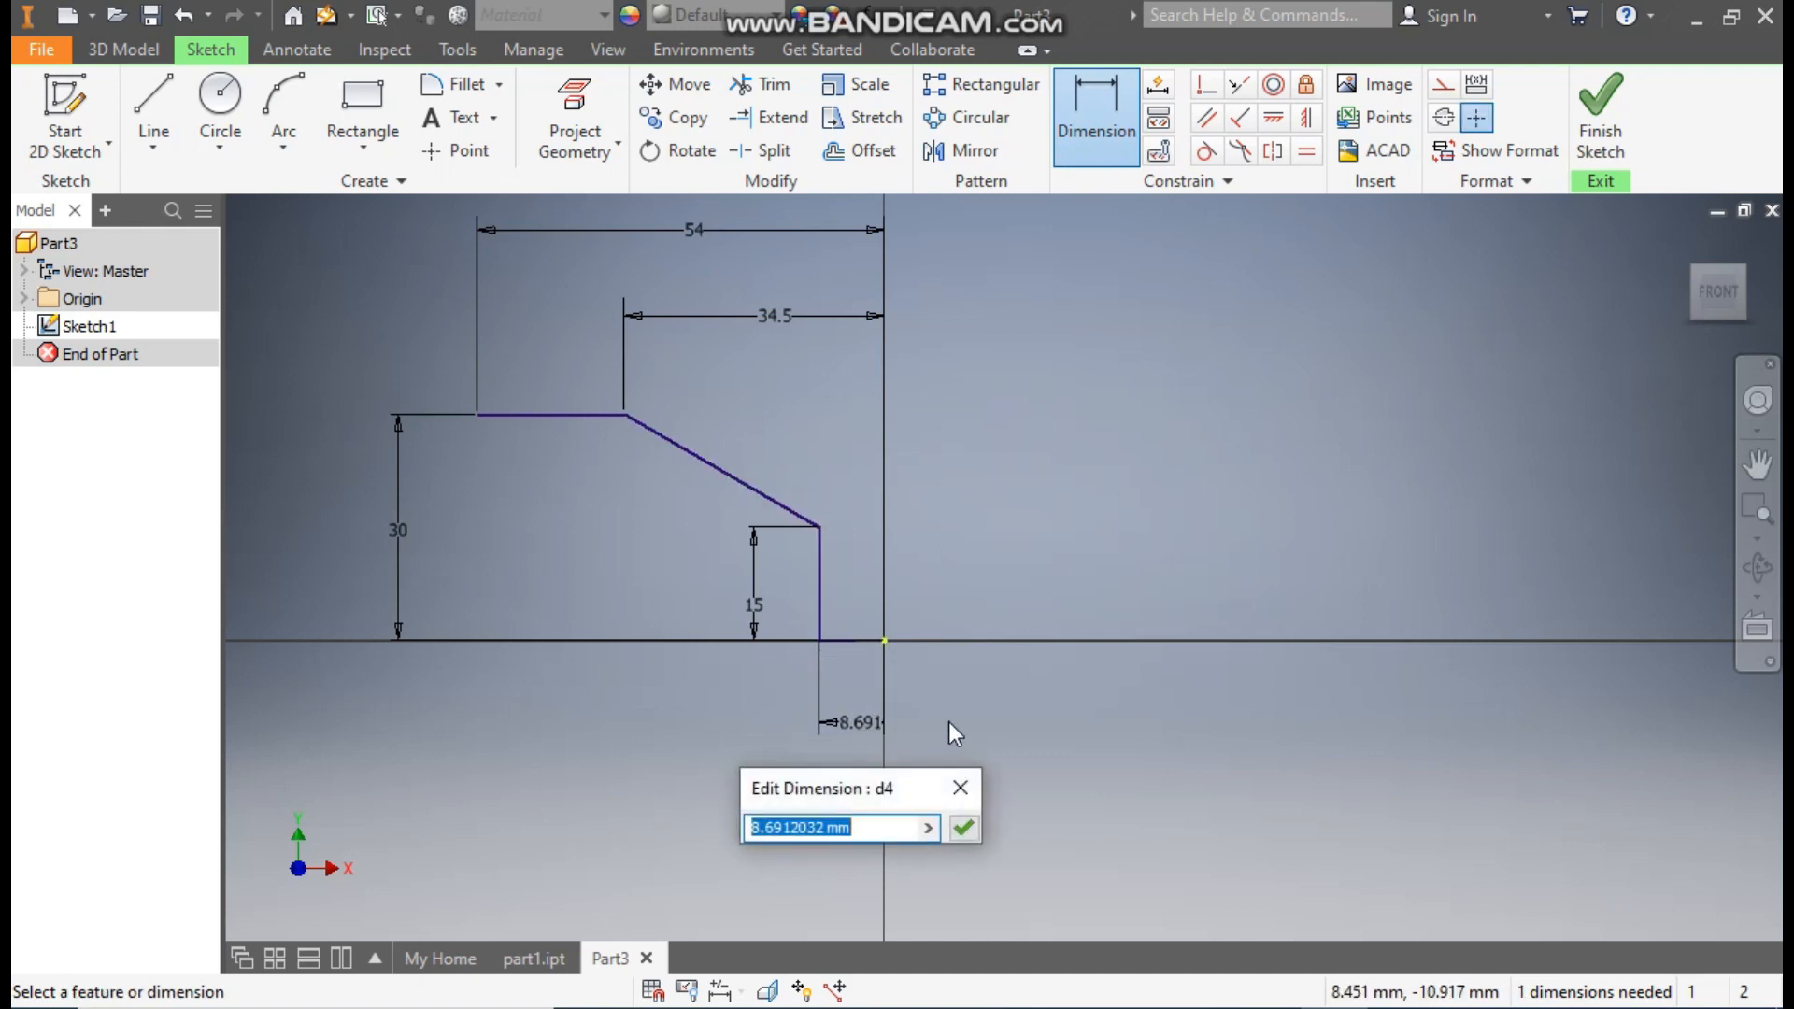
type("20.5")
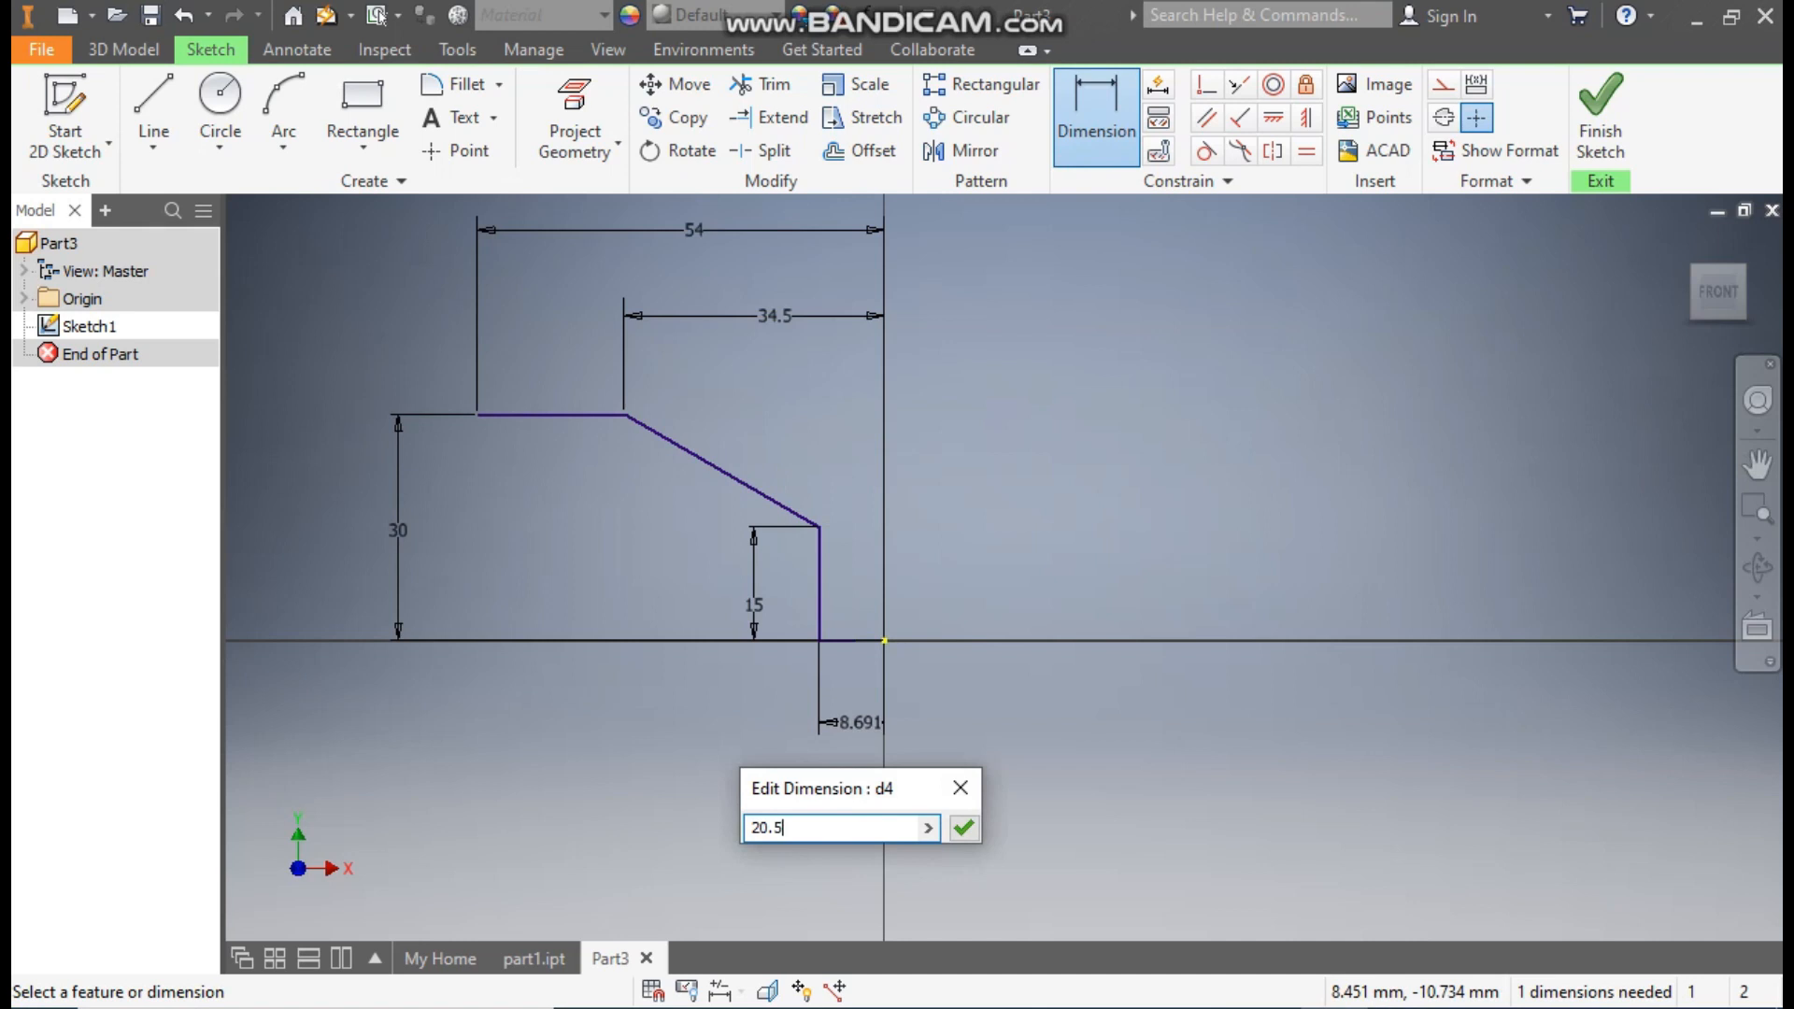
key("Return")
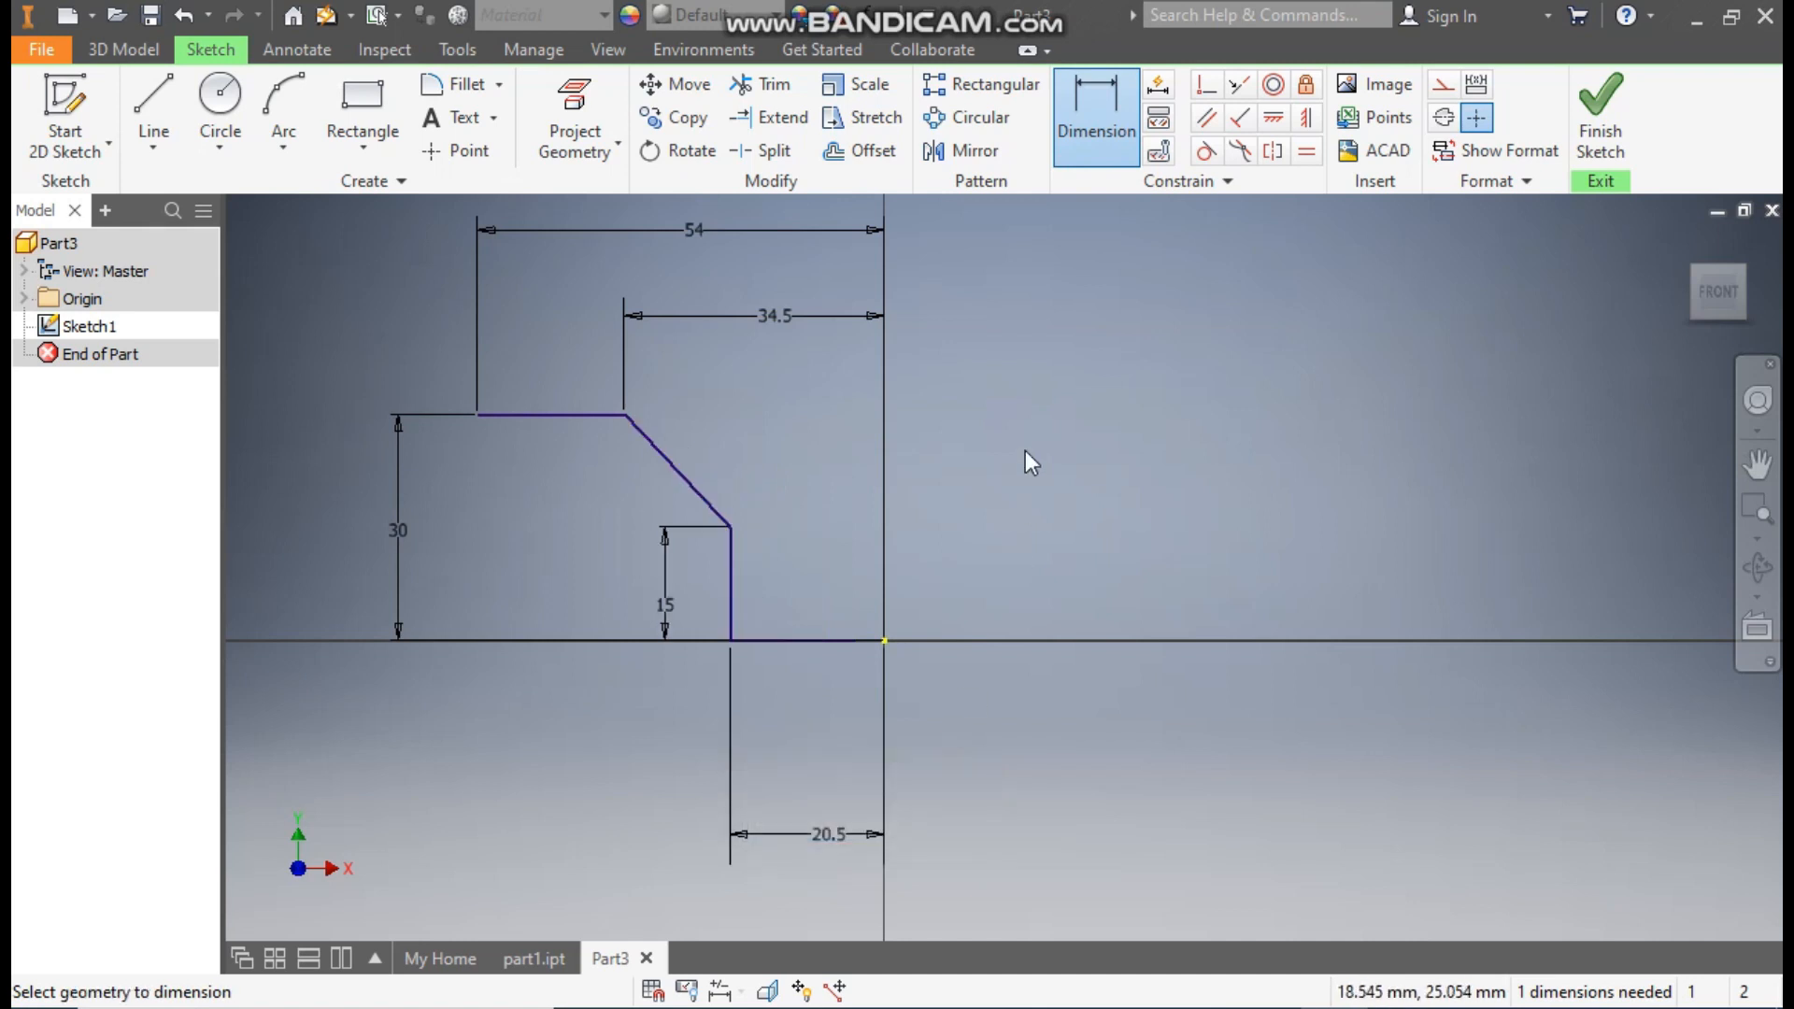
key("Escape")
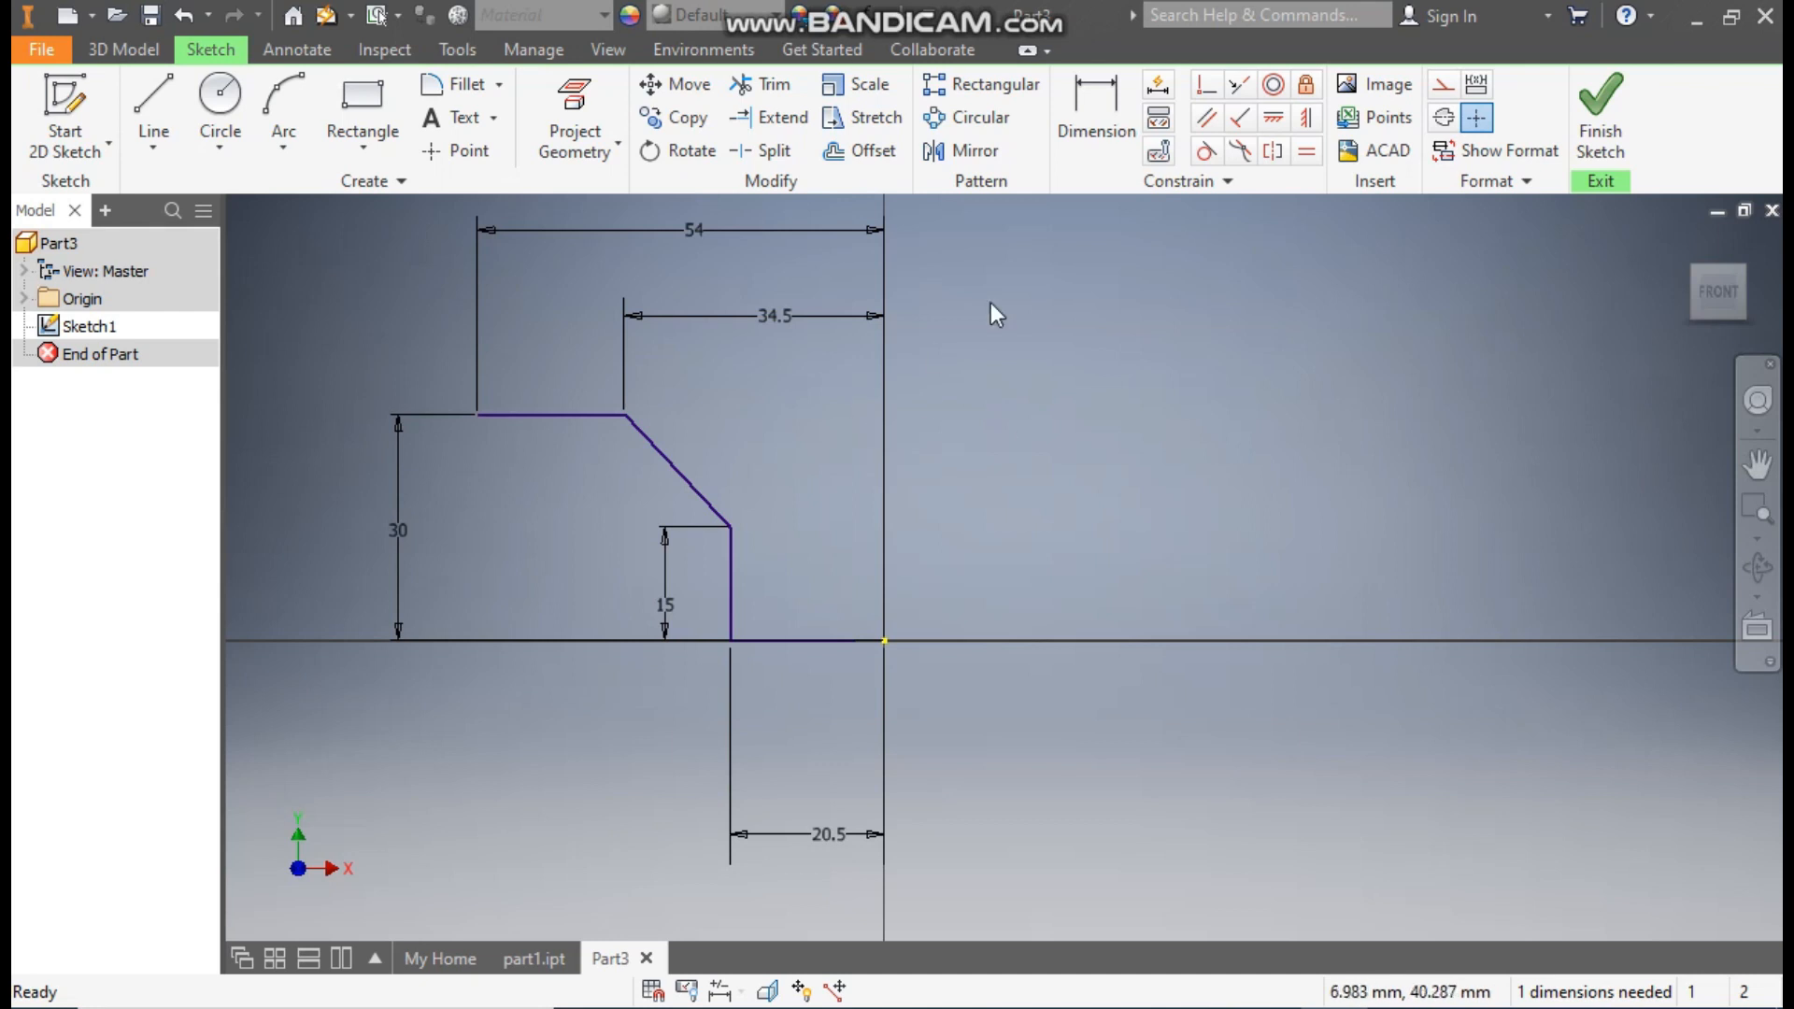
- Offset the profile 4 mm upward and toward the Y axis, and delete the short bottom horizontal line of the offset copy
left_click(871, 153)
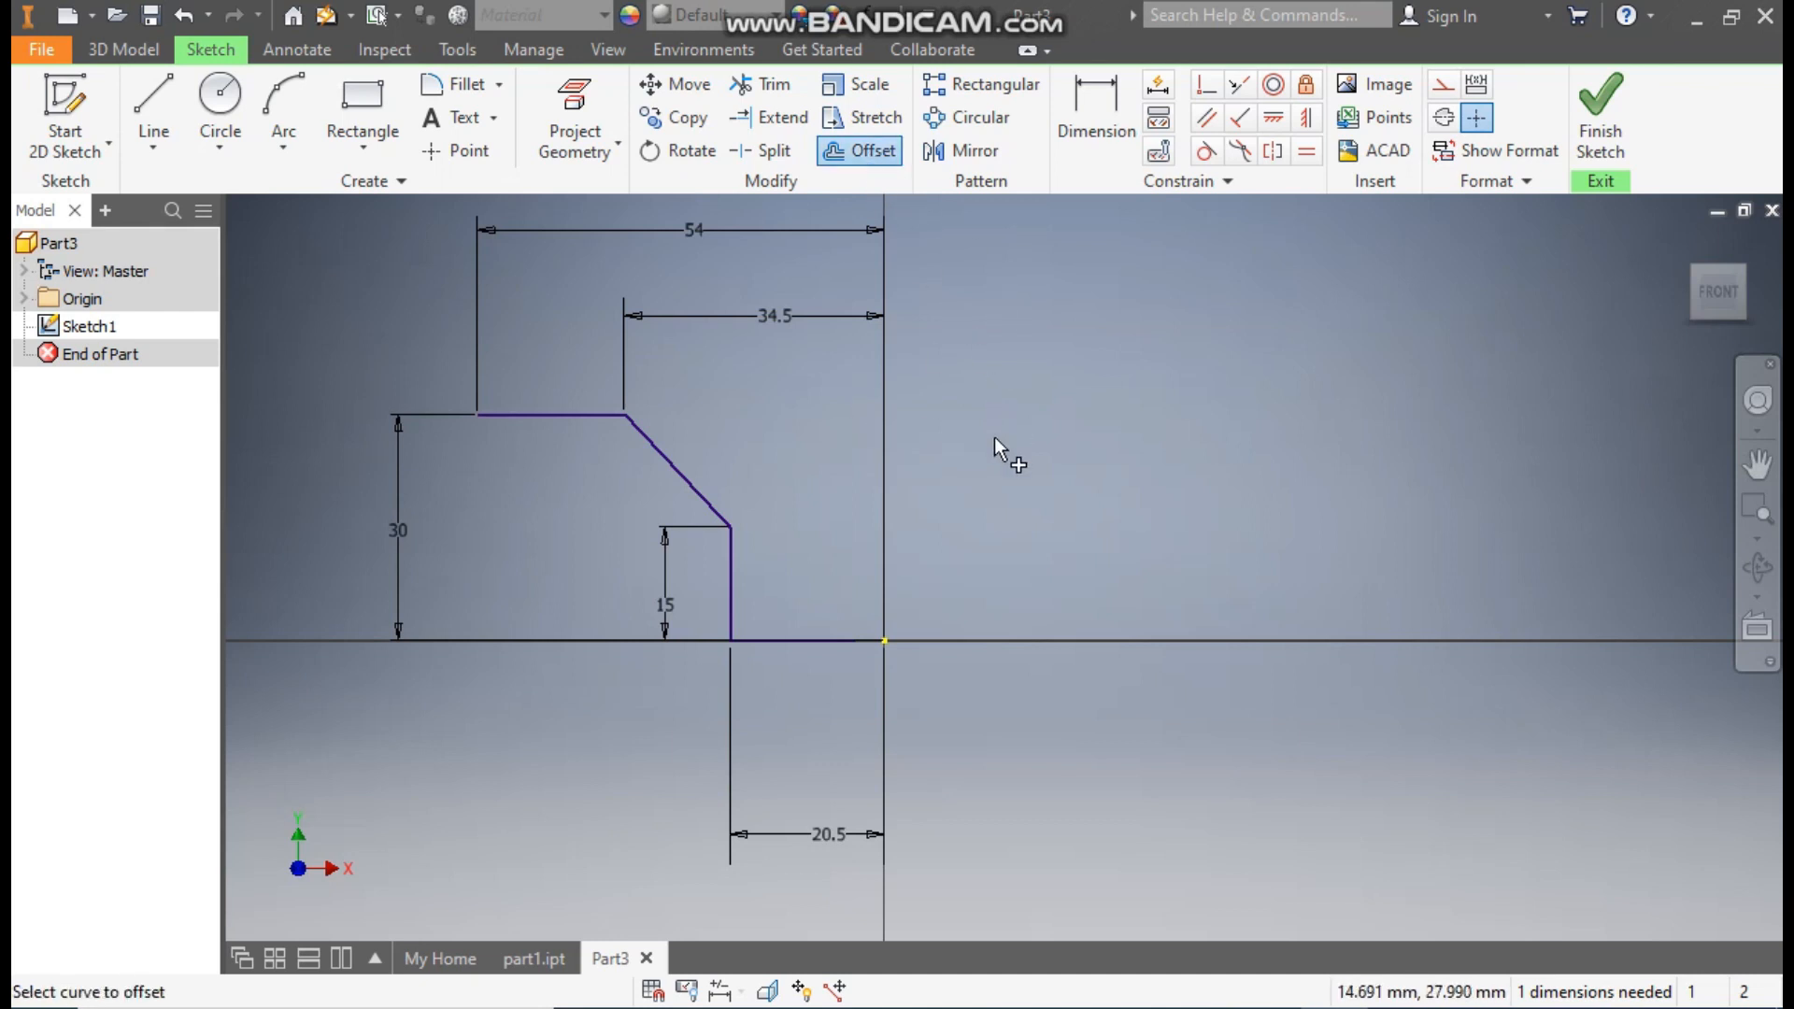
left_click(608, 417)
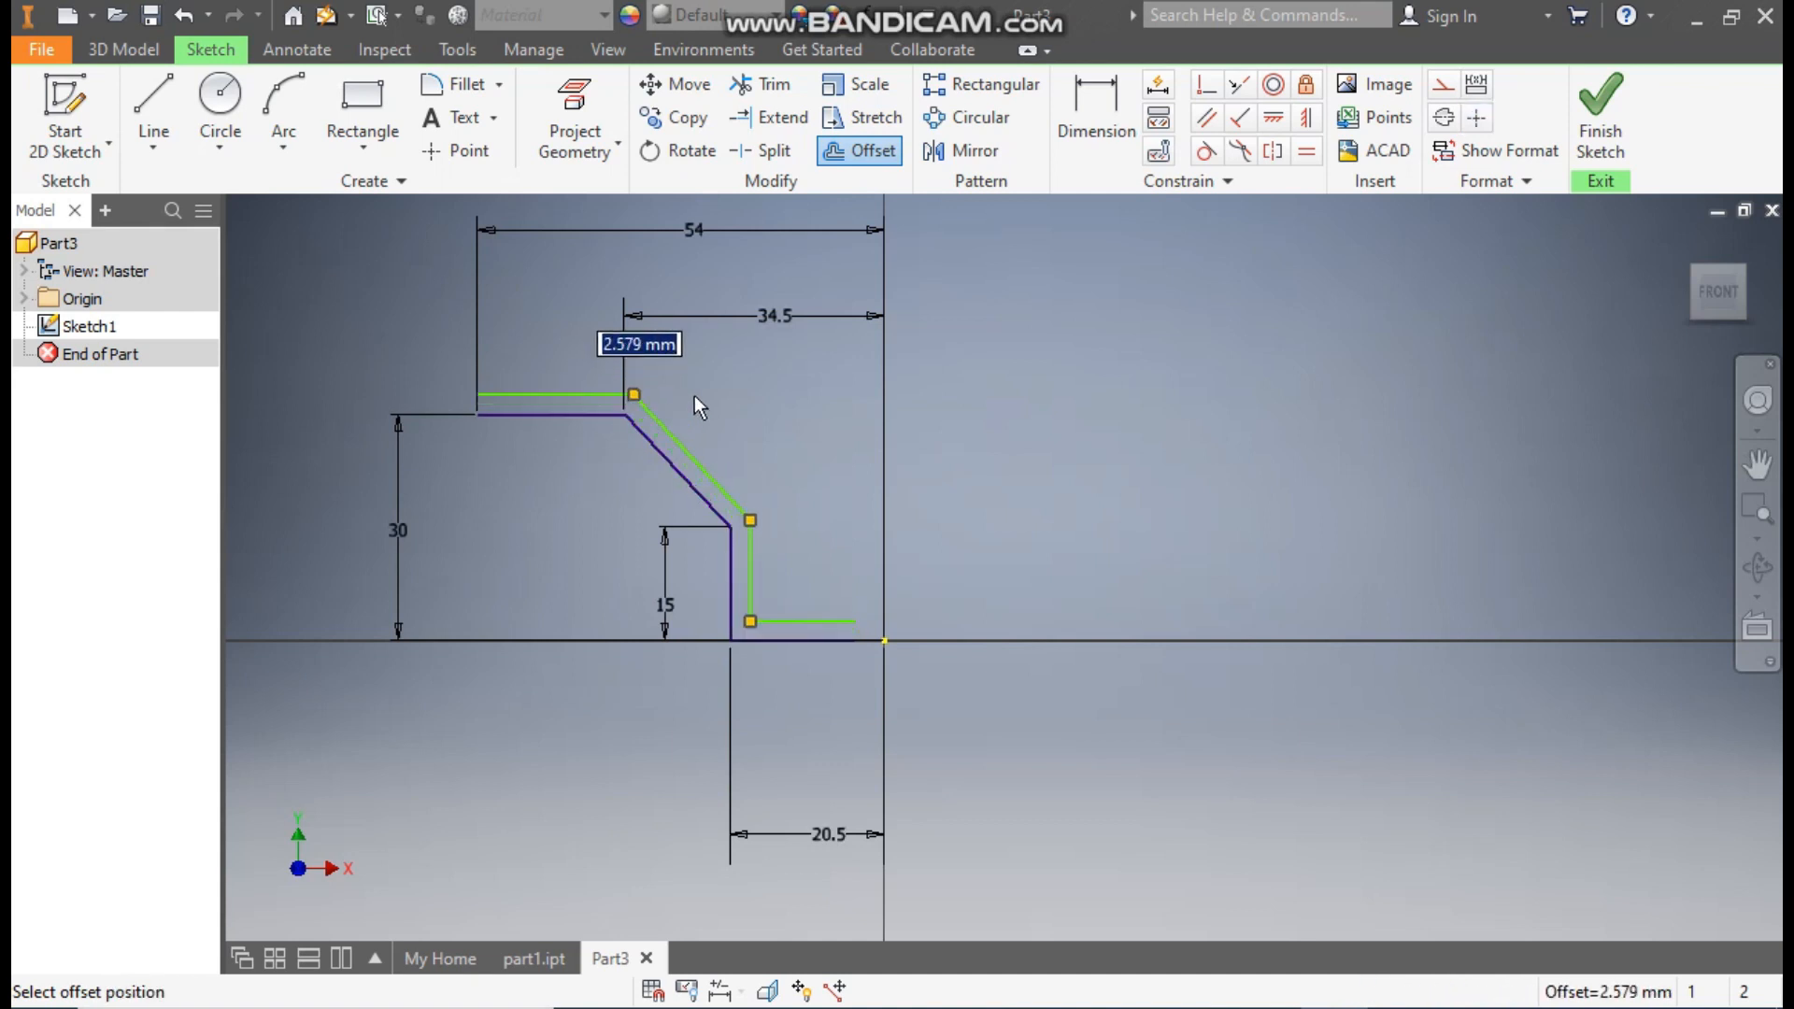
type("4")
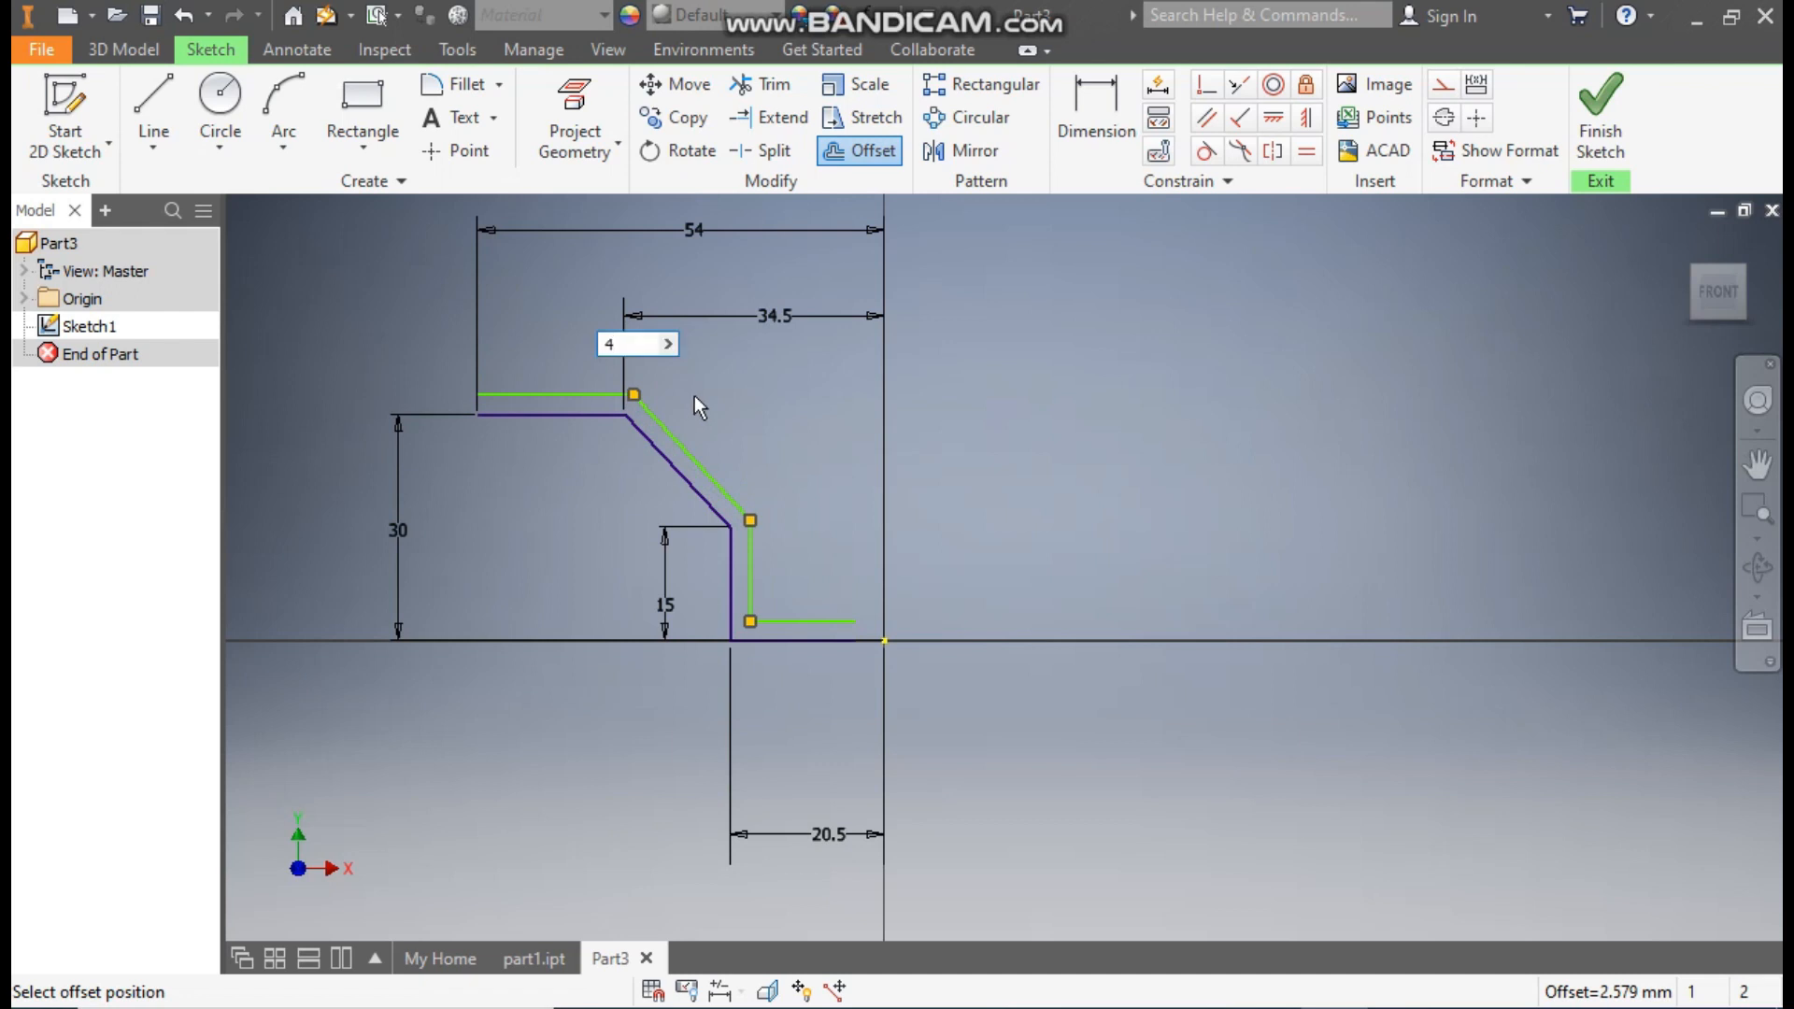
key("Return")
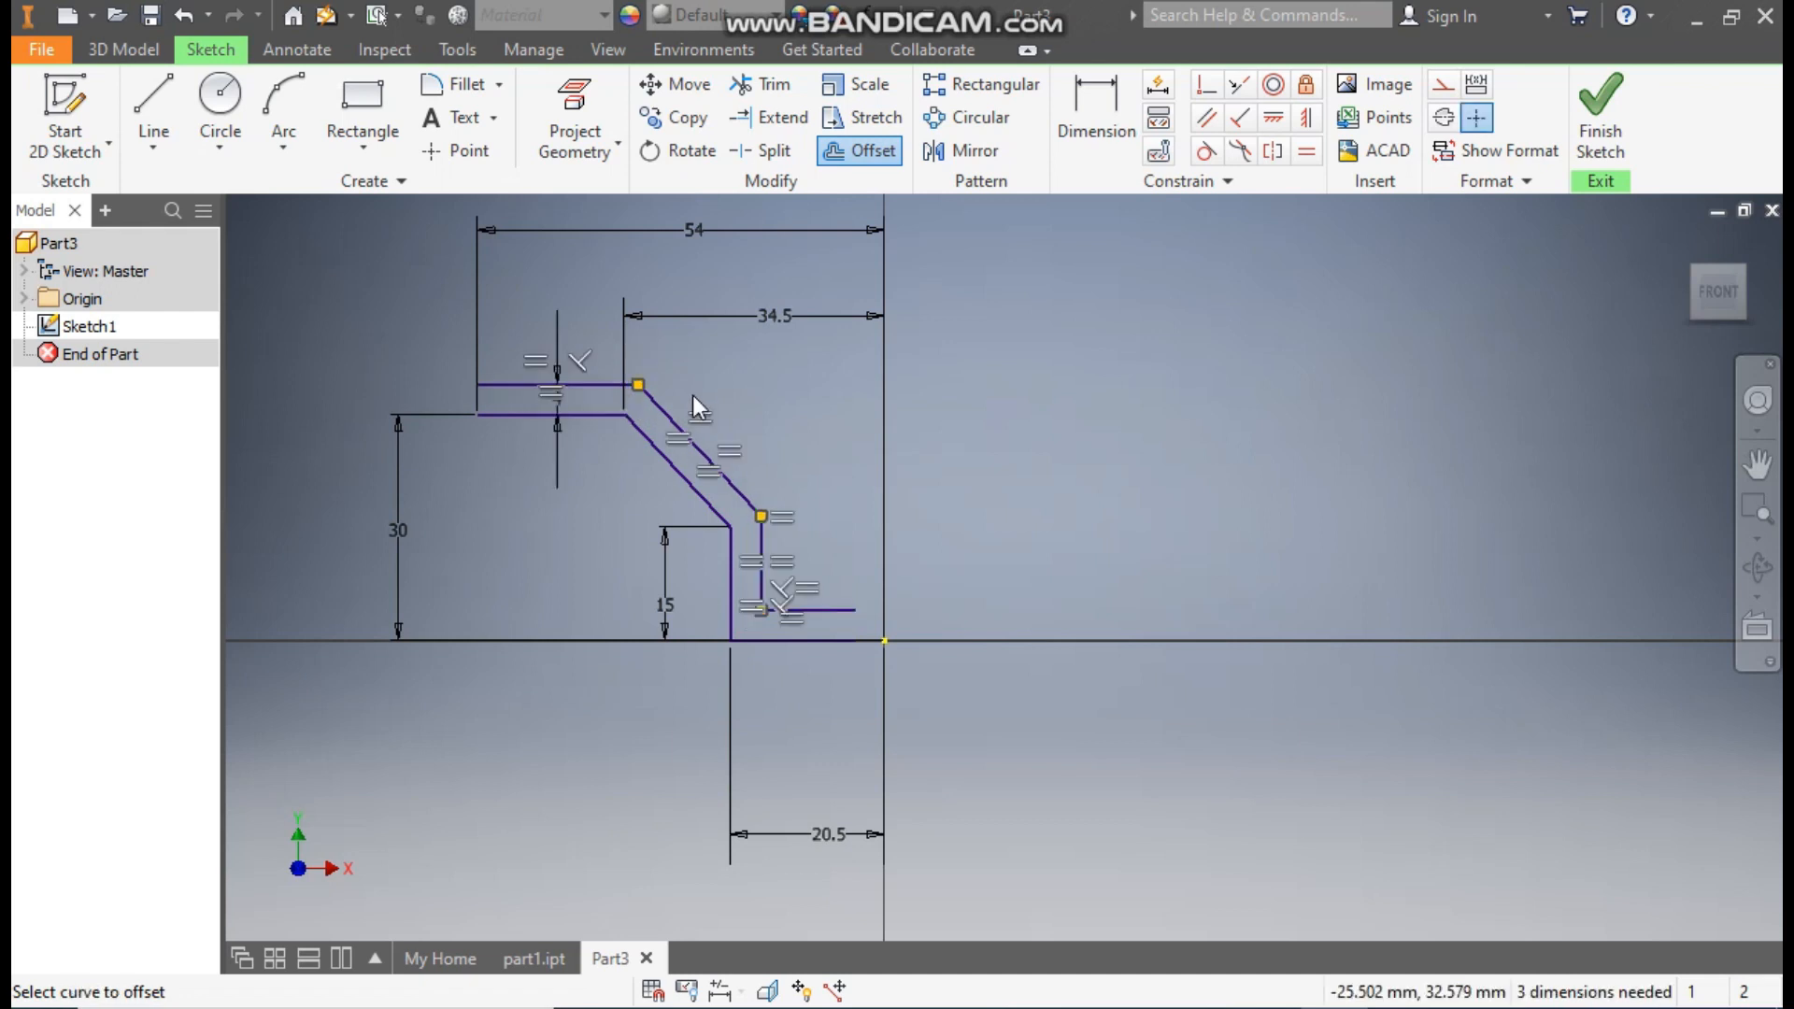
key("Escape")
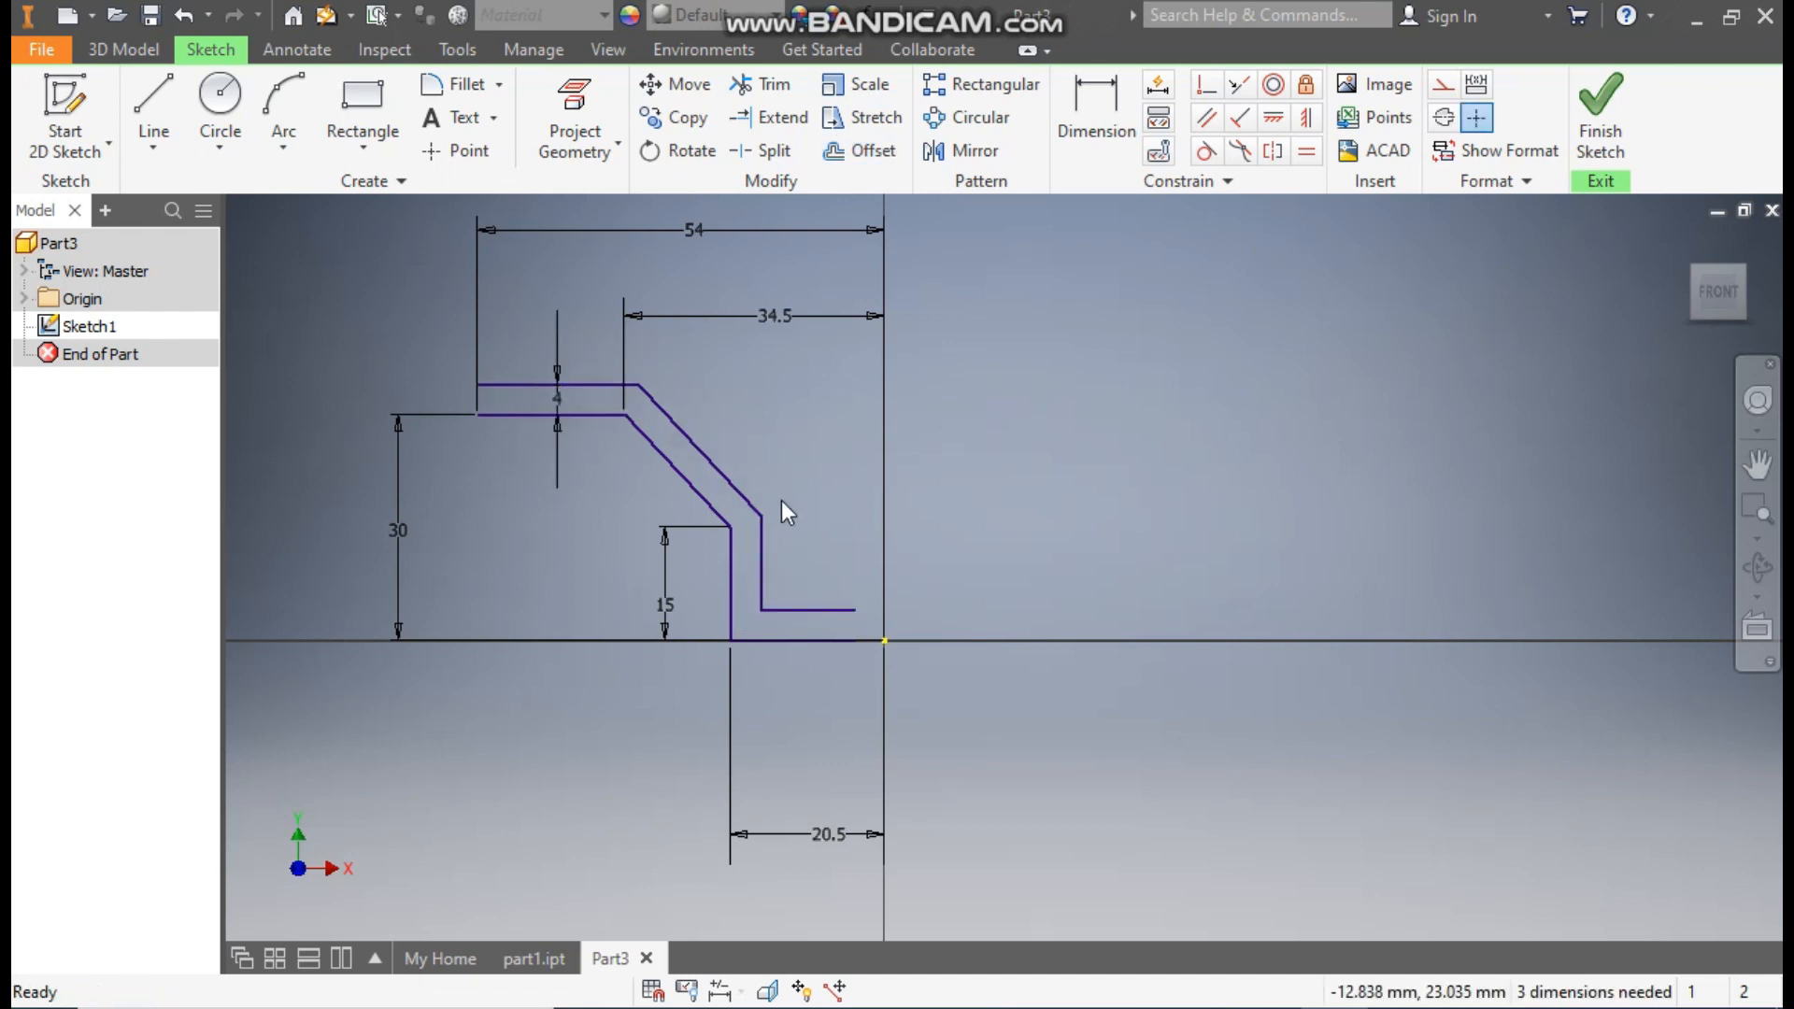
left_click(813, 608)
key("Delete")
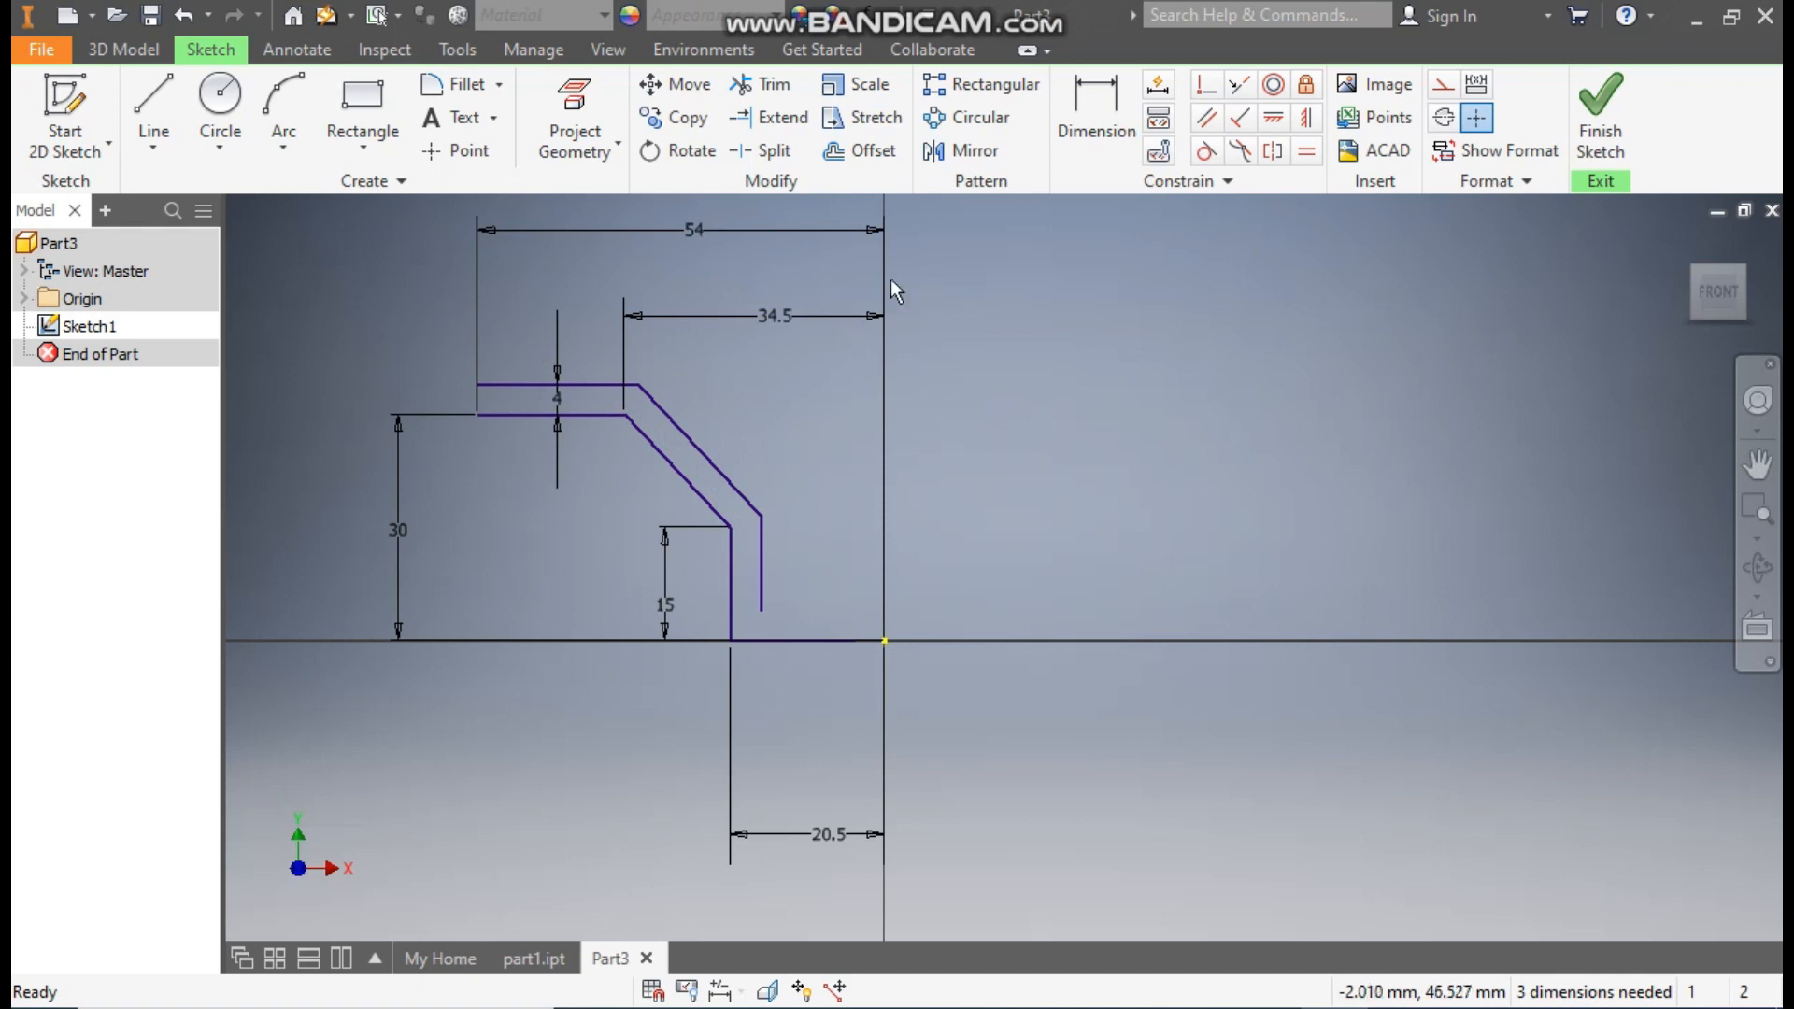
- Delete the vertical line of the offset copy
left_click(763, 559)
key("Delete")
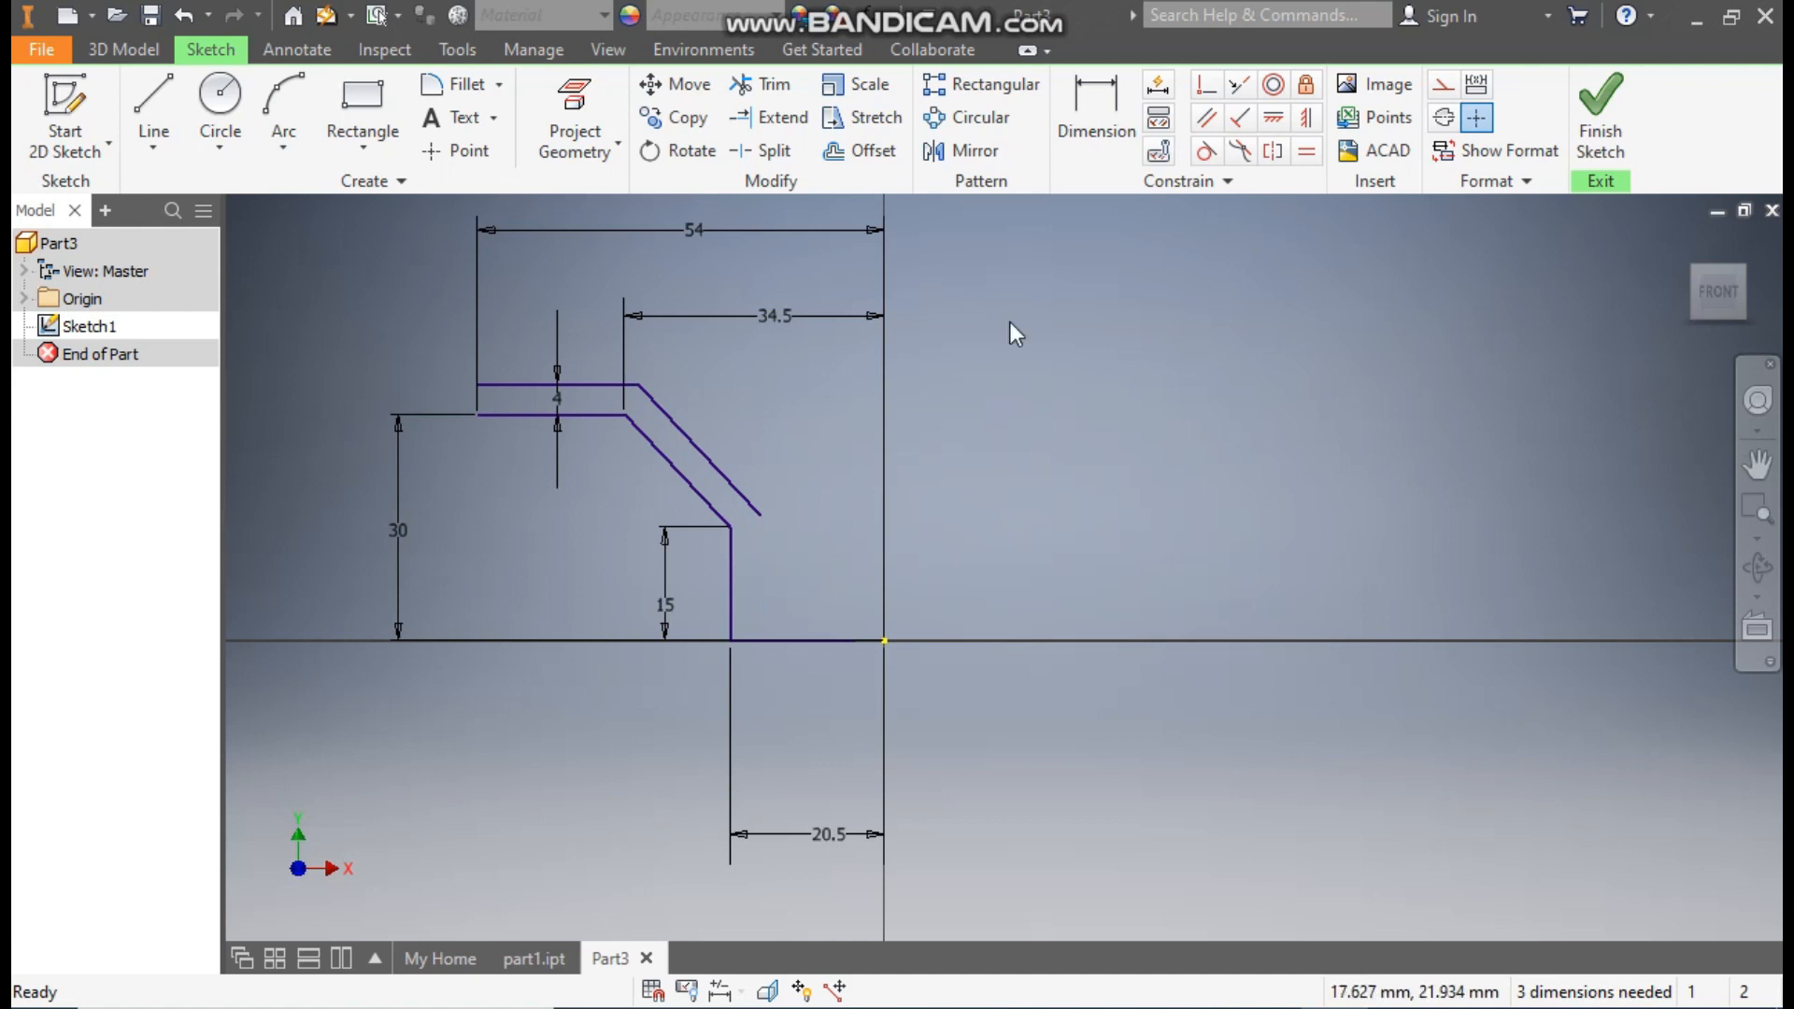
- Draw two concentric circles of 17.5 mm and 10 mm diameter centred on the Y axis above the origin
left_click(221, 98)
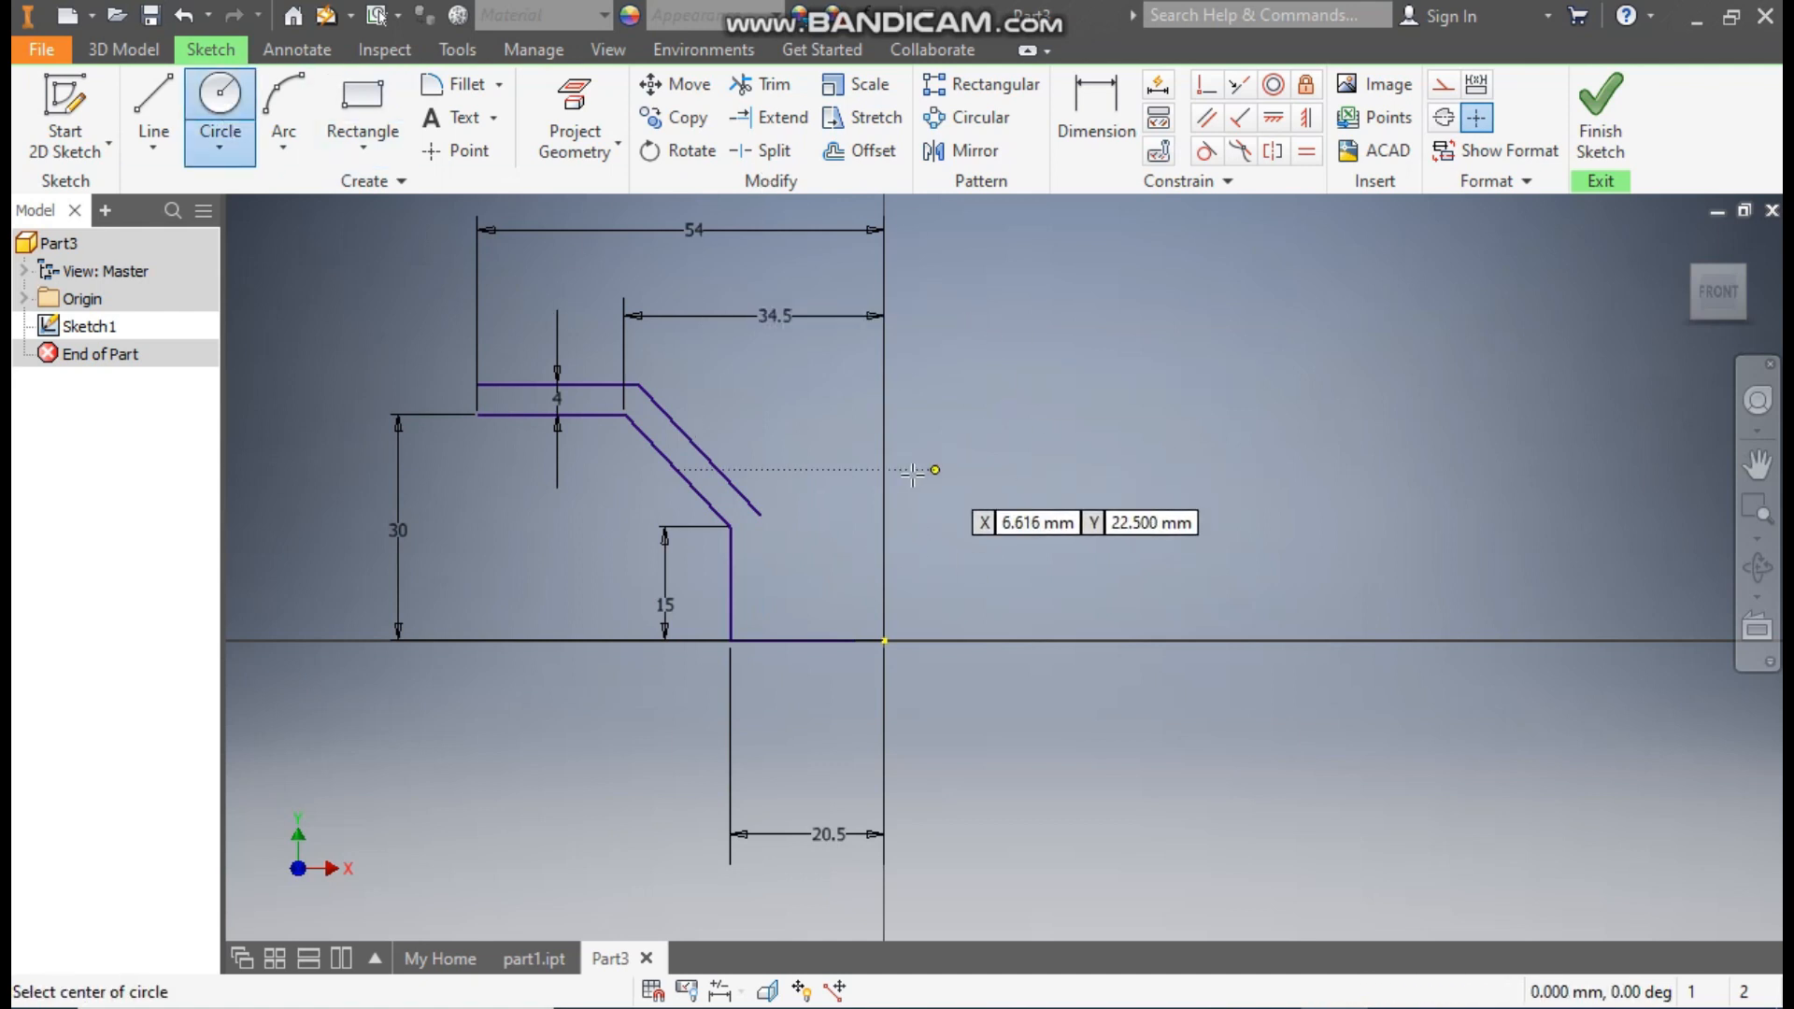
left_click(883, 513)
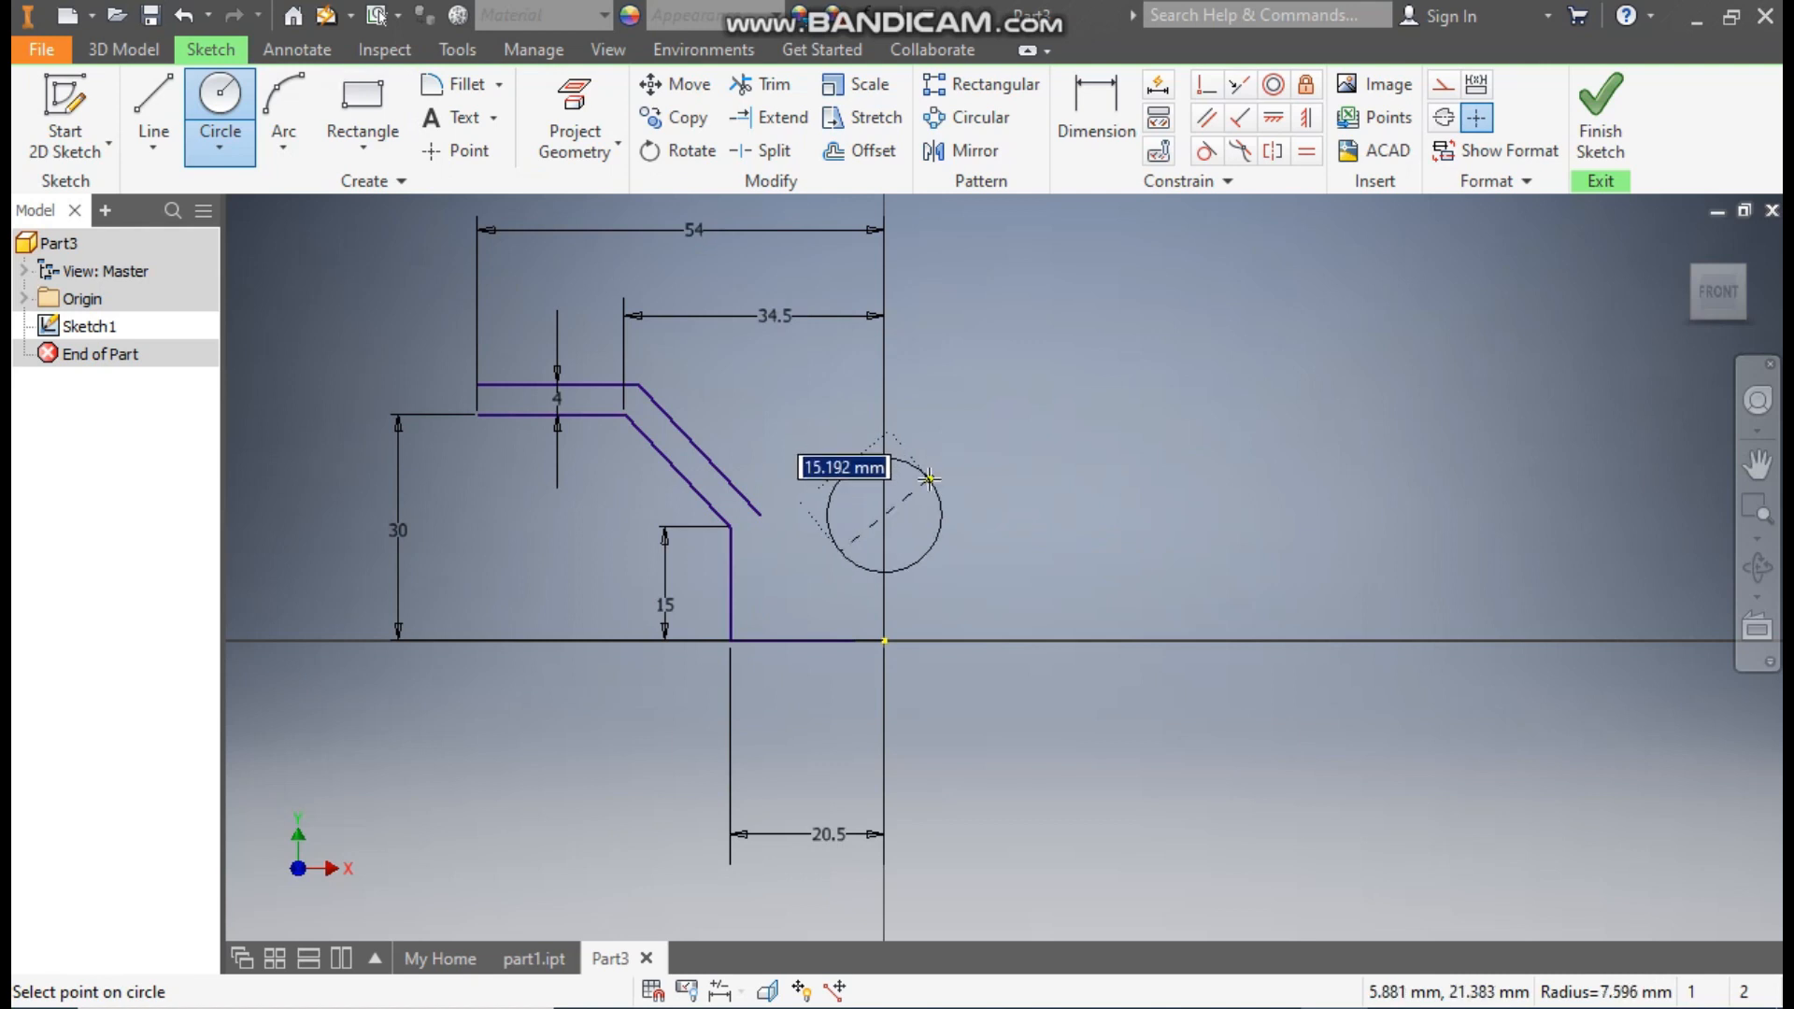
type("17.5")
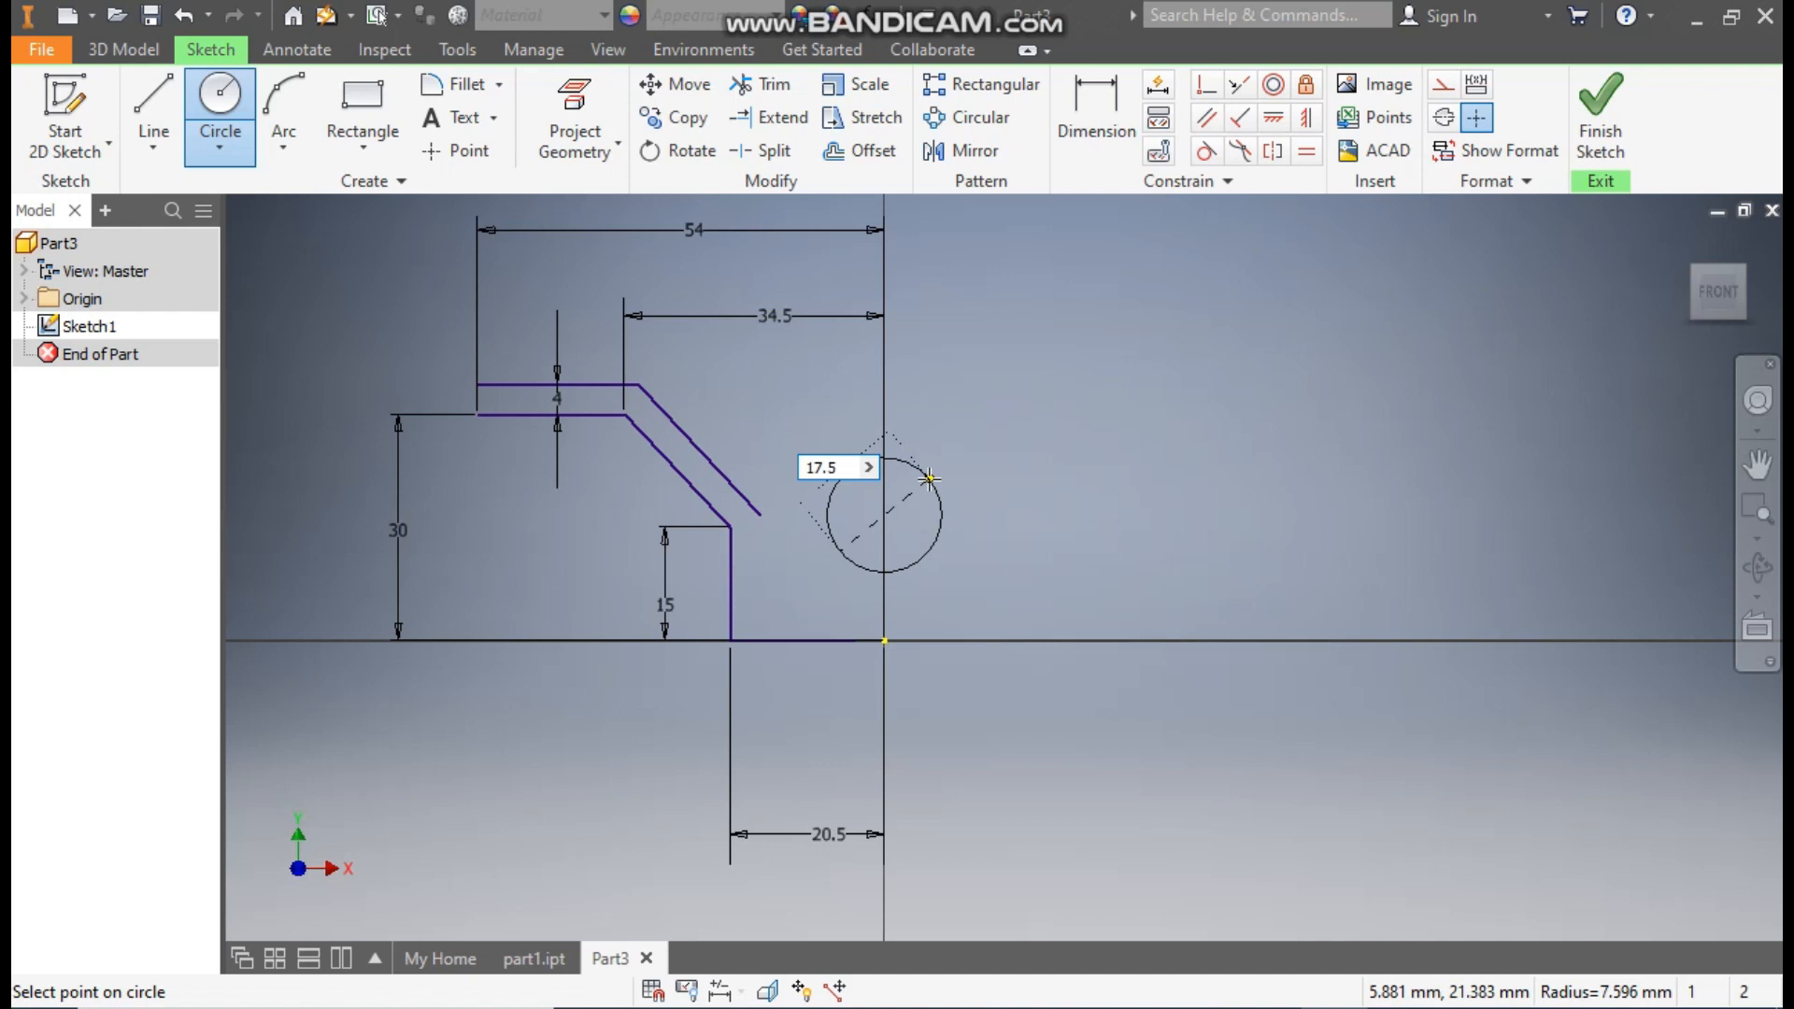
key("Return")
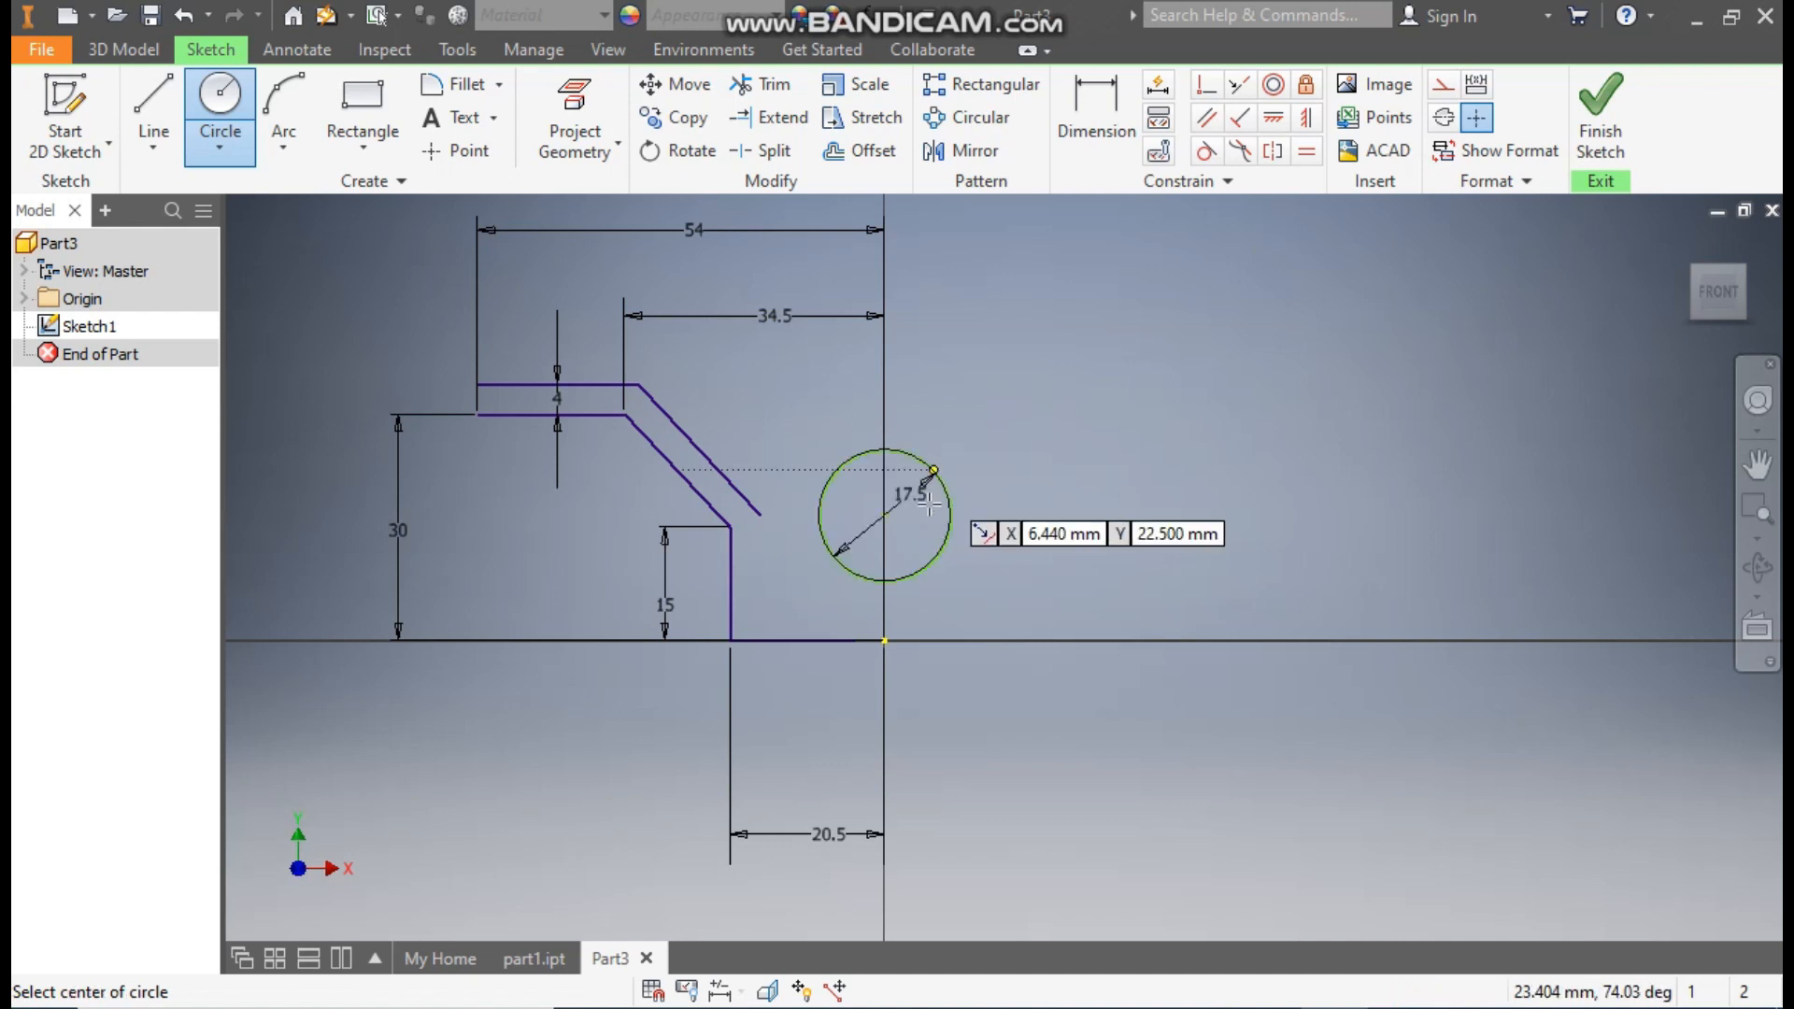
left_click(883, 514)
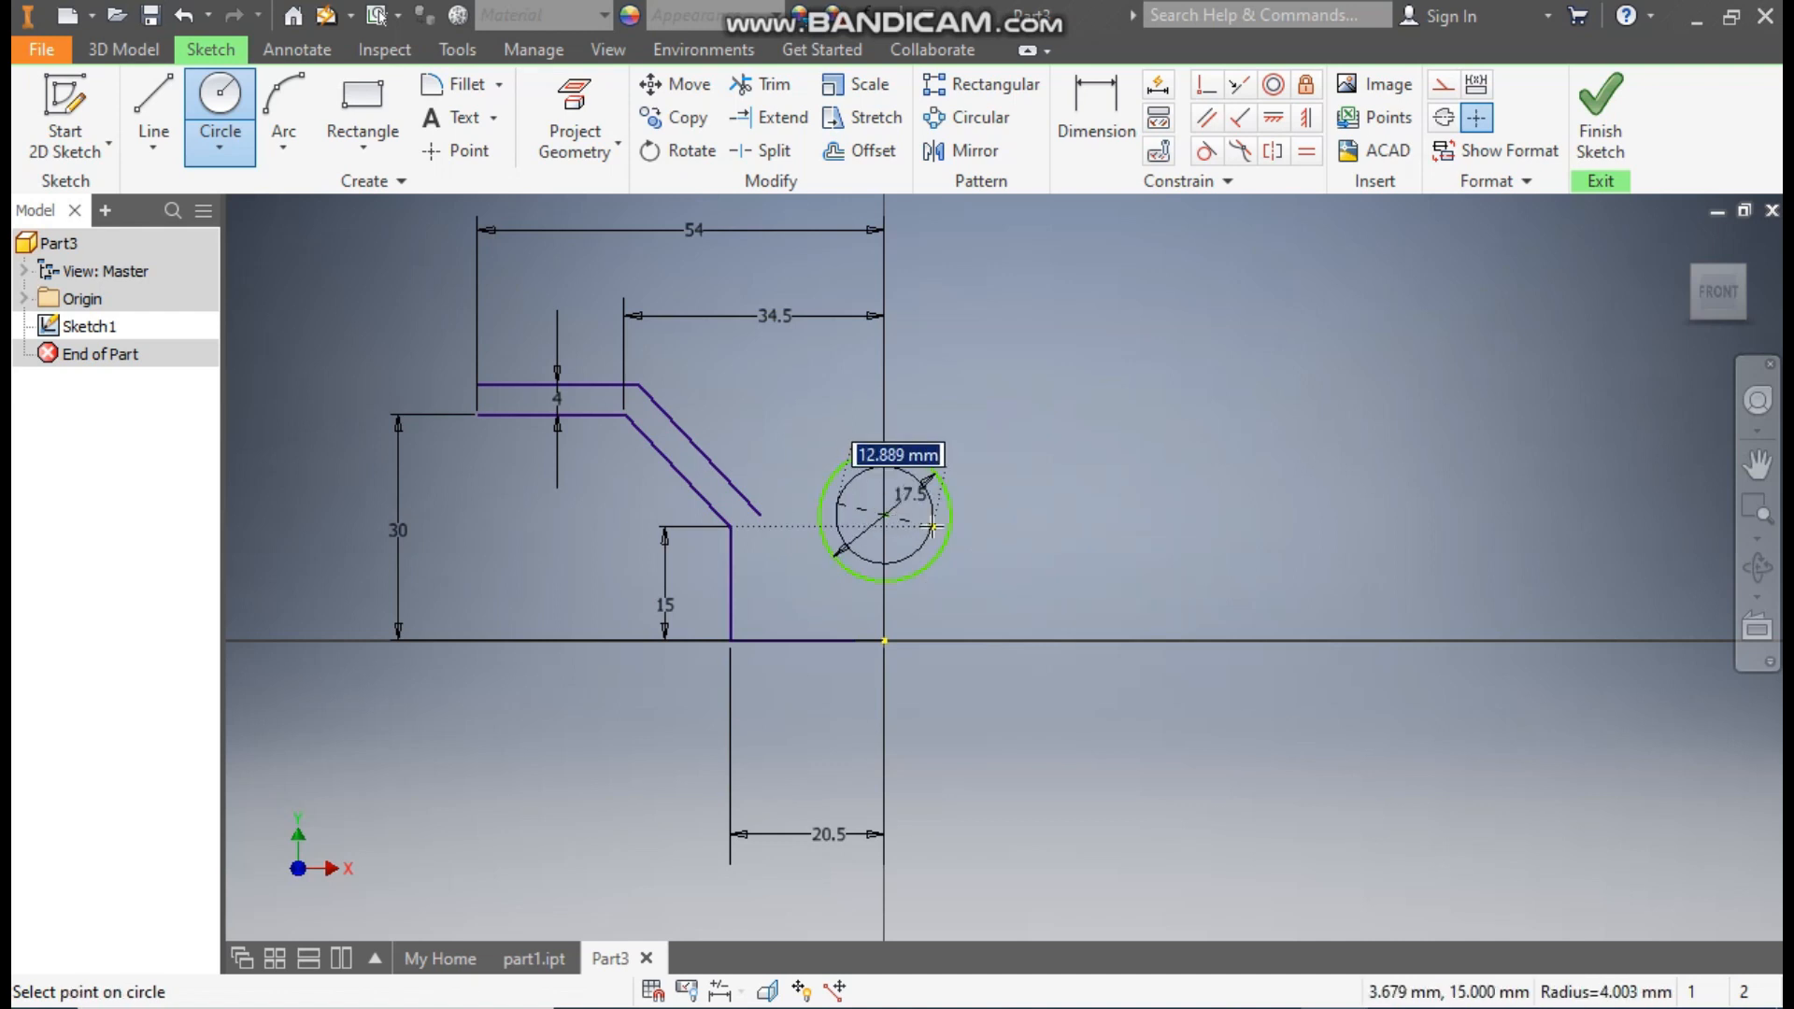
type("10")
key("Return")
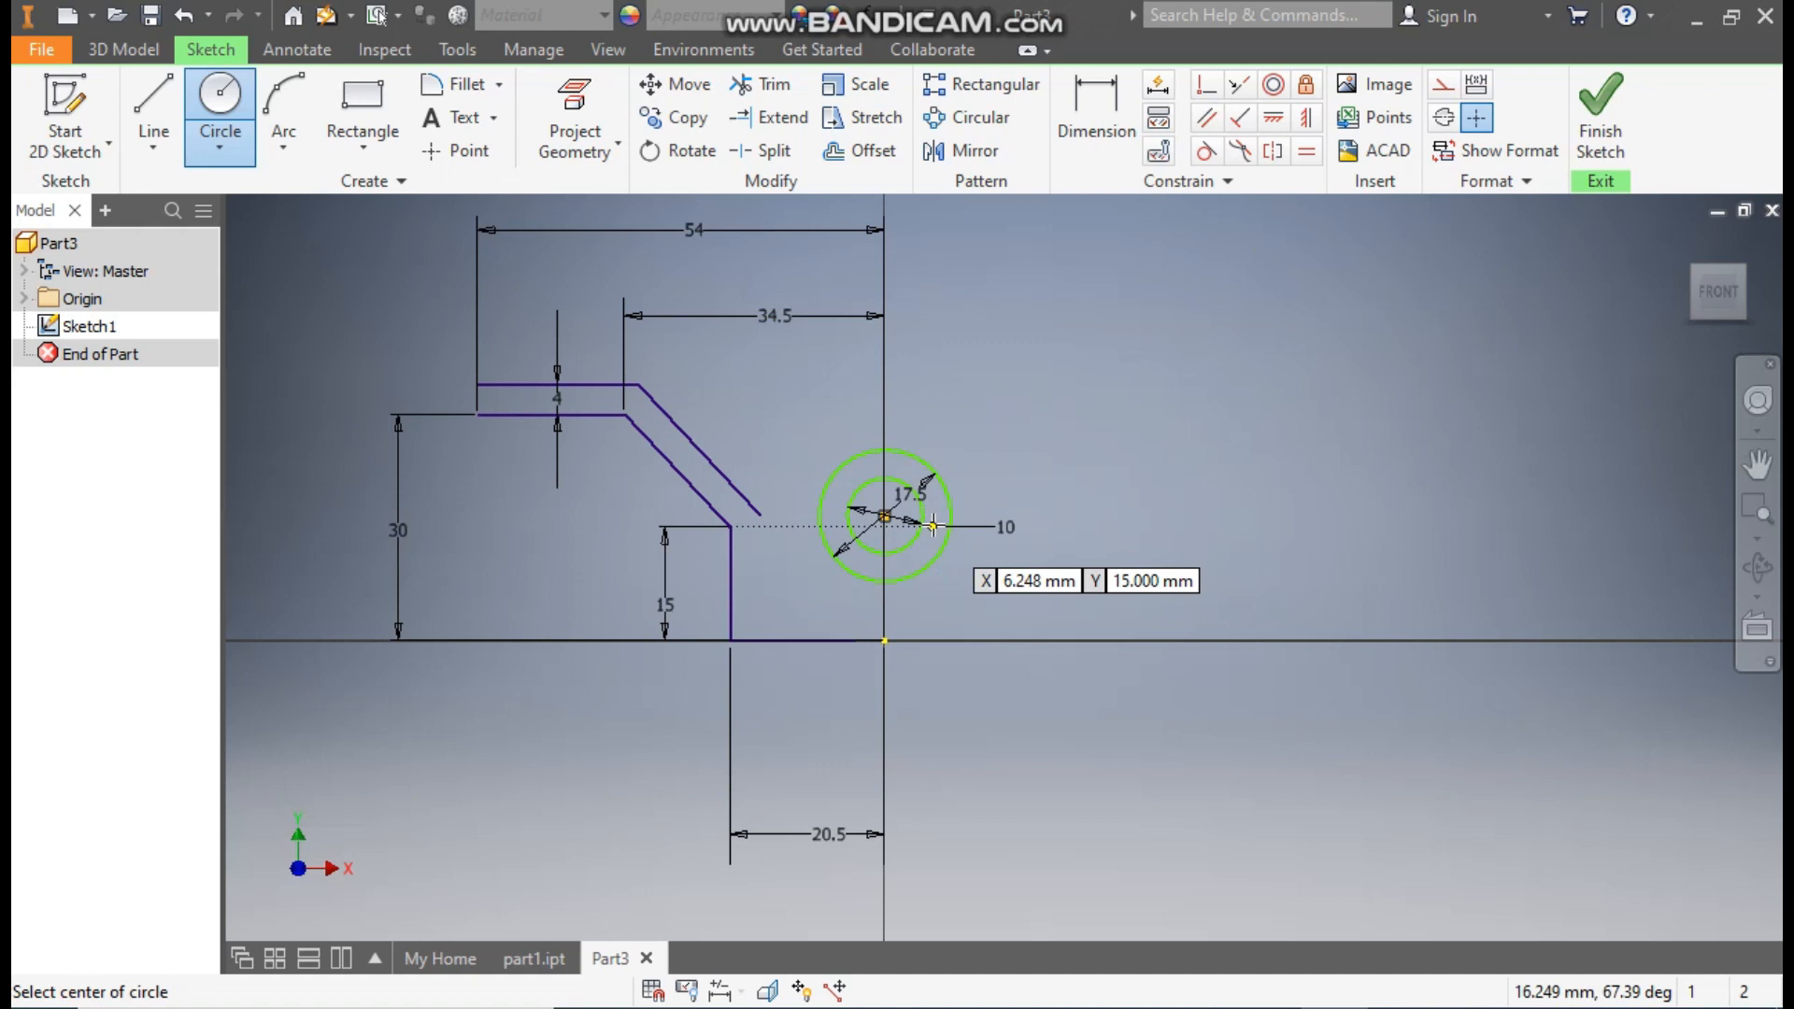
- Dimension the vertical distance between the circles' centre and the origin as 15 mm
left_click(1096, 122)
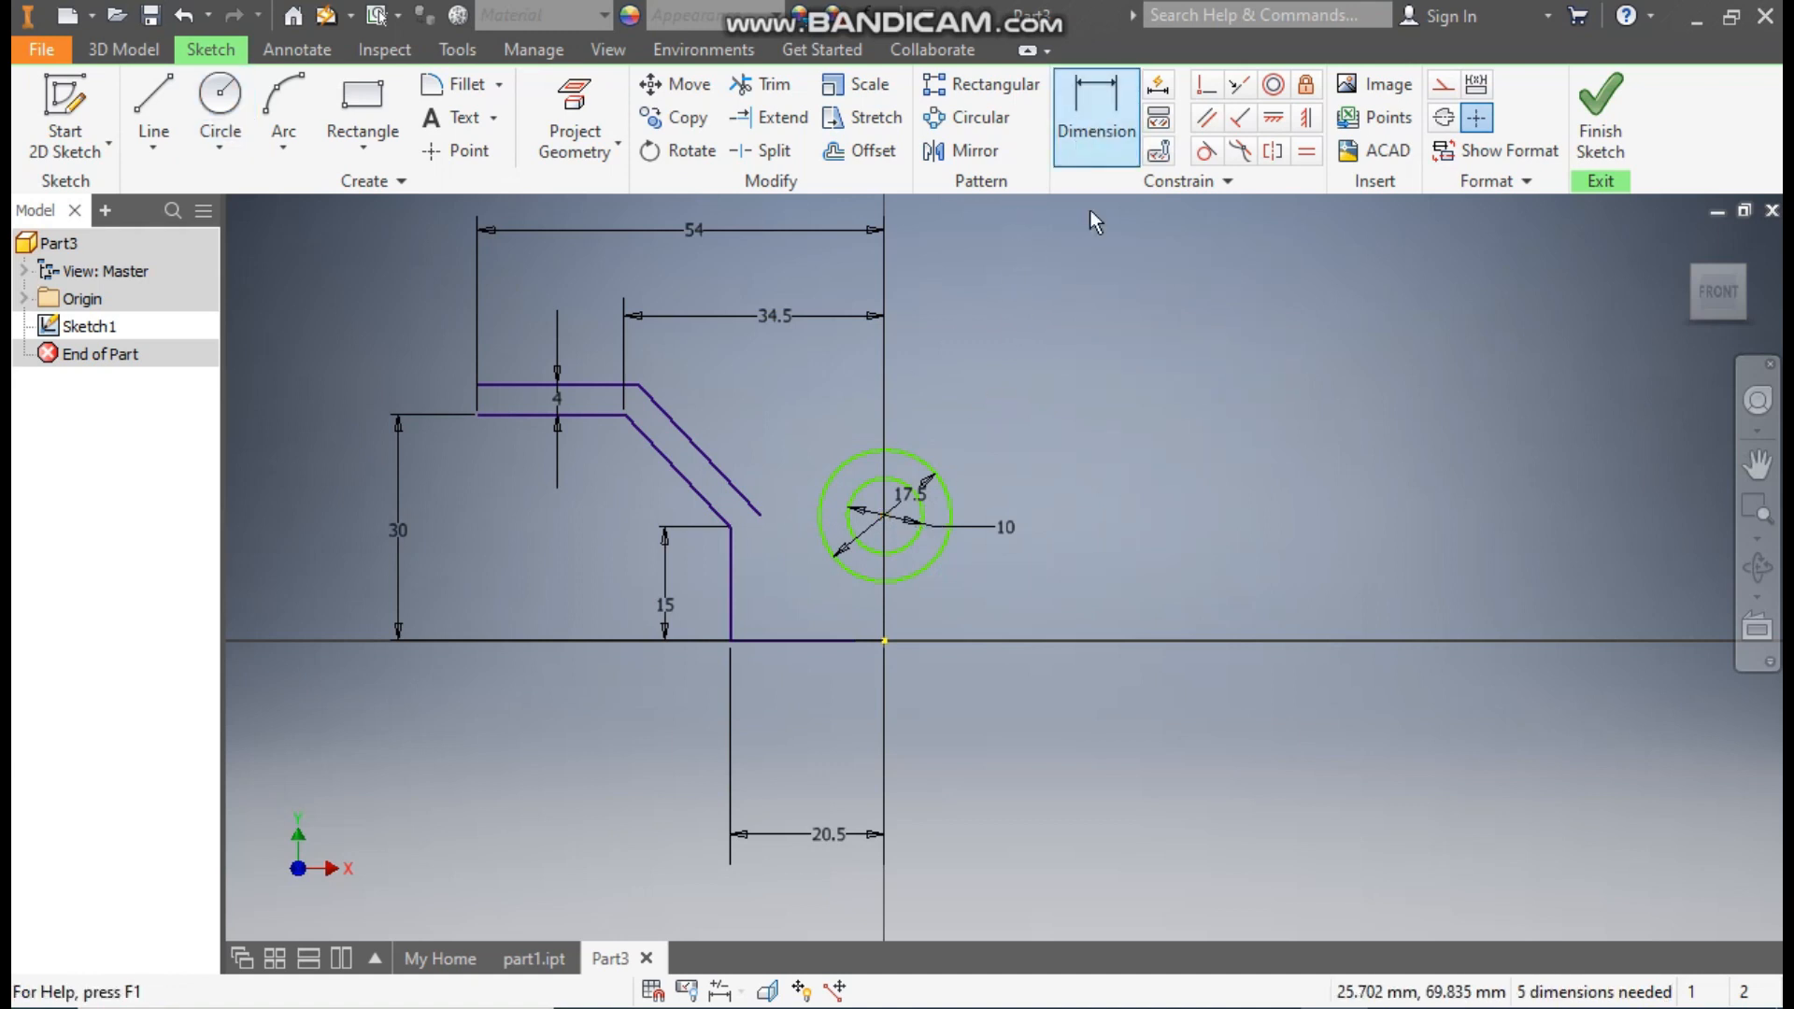
left_click(884, 515)
left_click(885, 641)
left_click(1042, 575)
type("15")
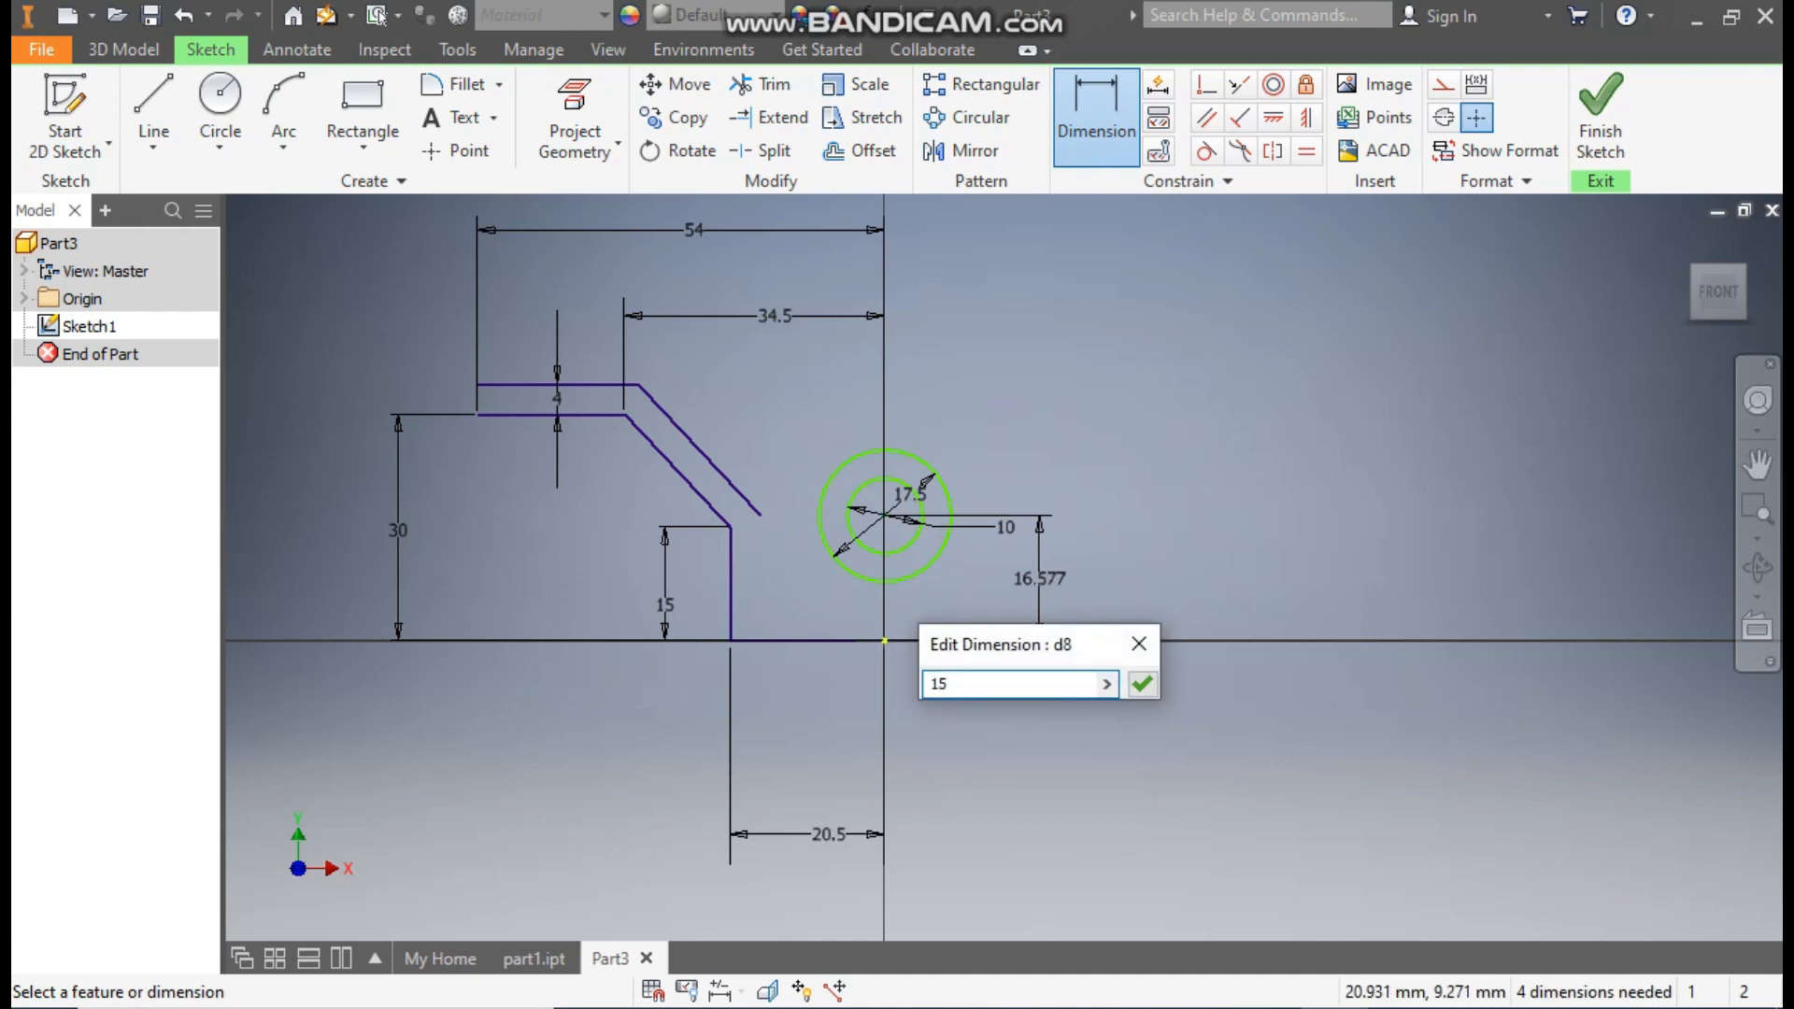
key("Return")
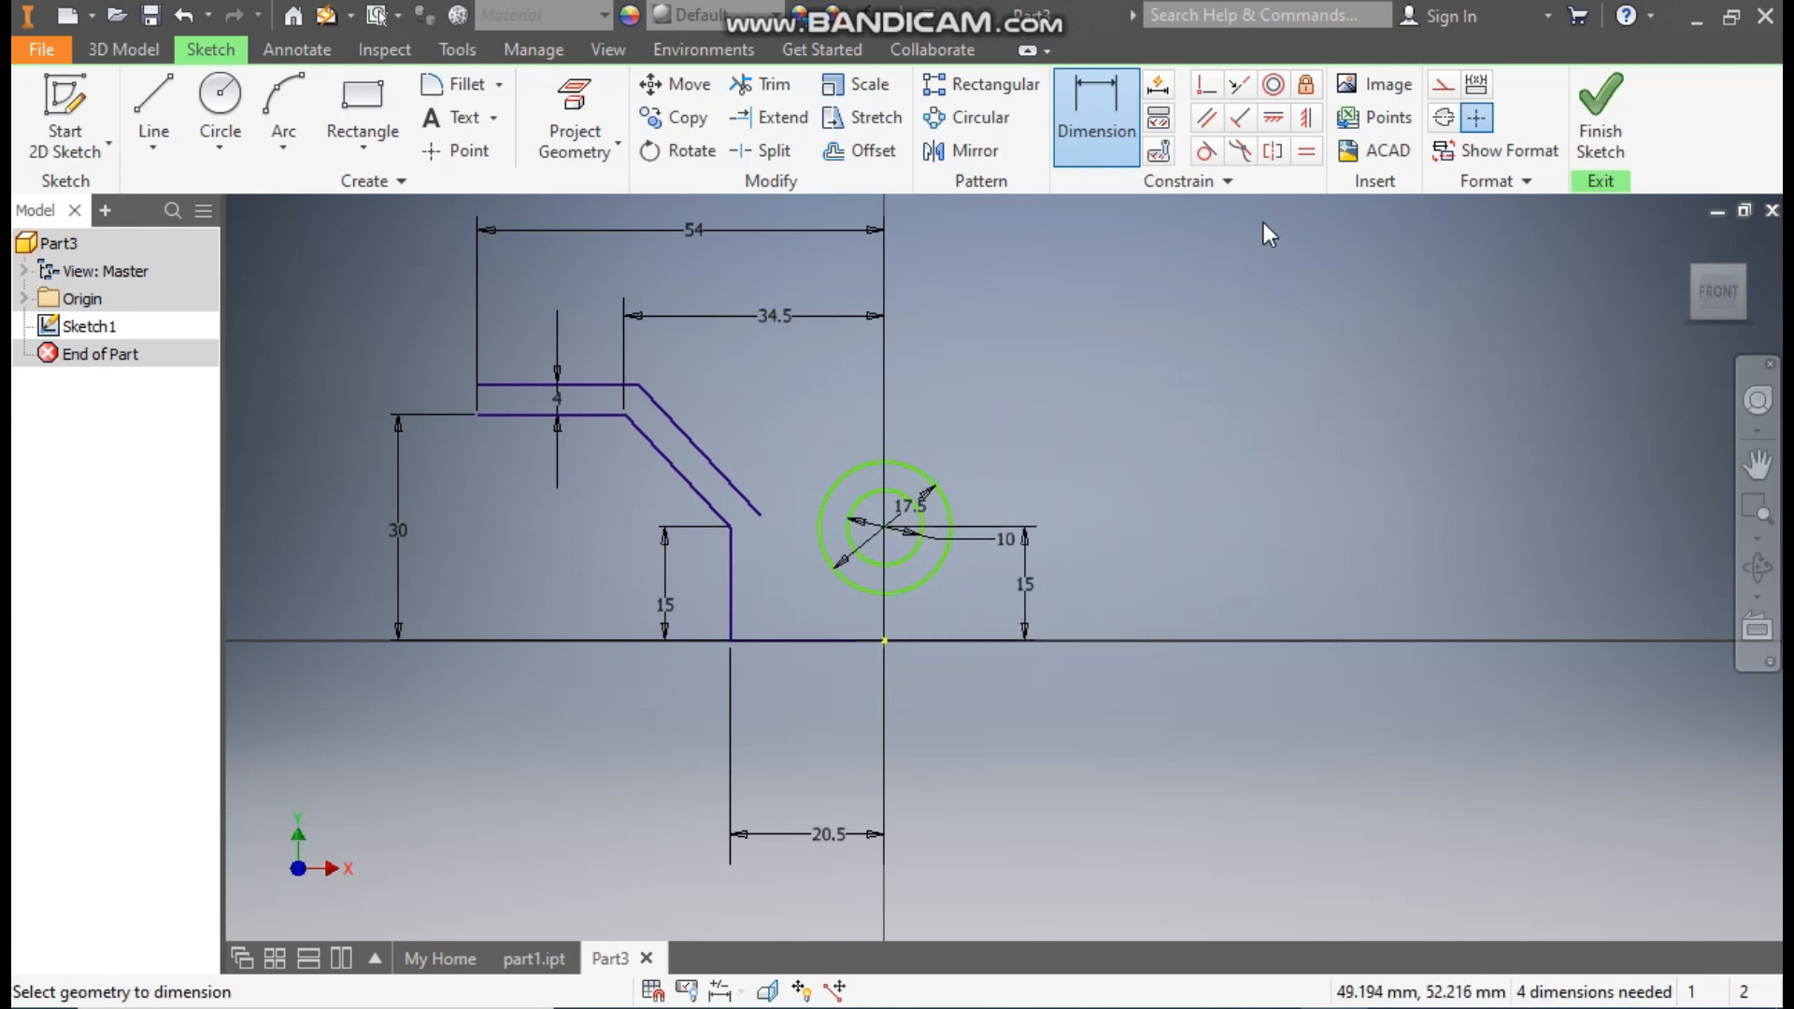
- Align the circles' centre with the origin using a Vertical constraint
left_click(1306, 118)
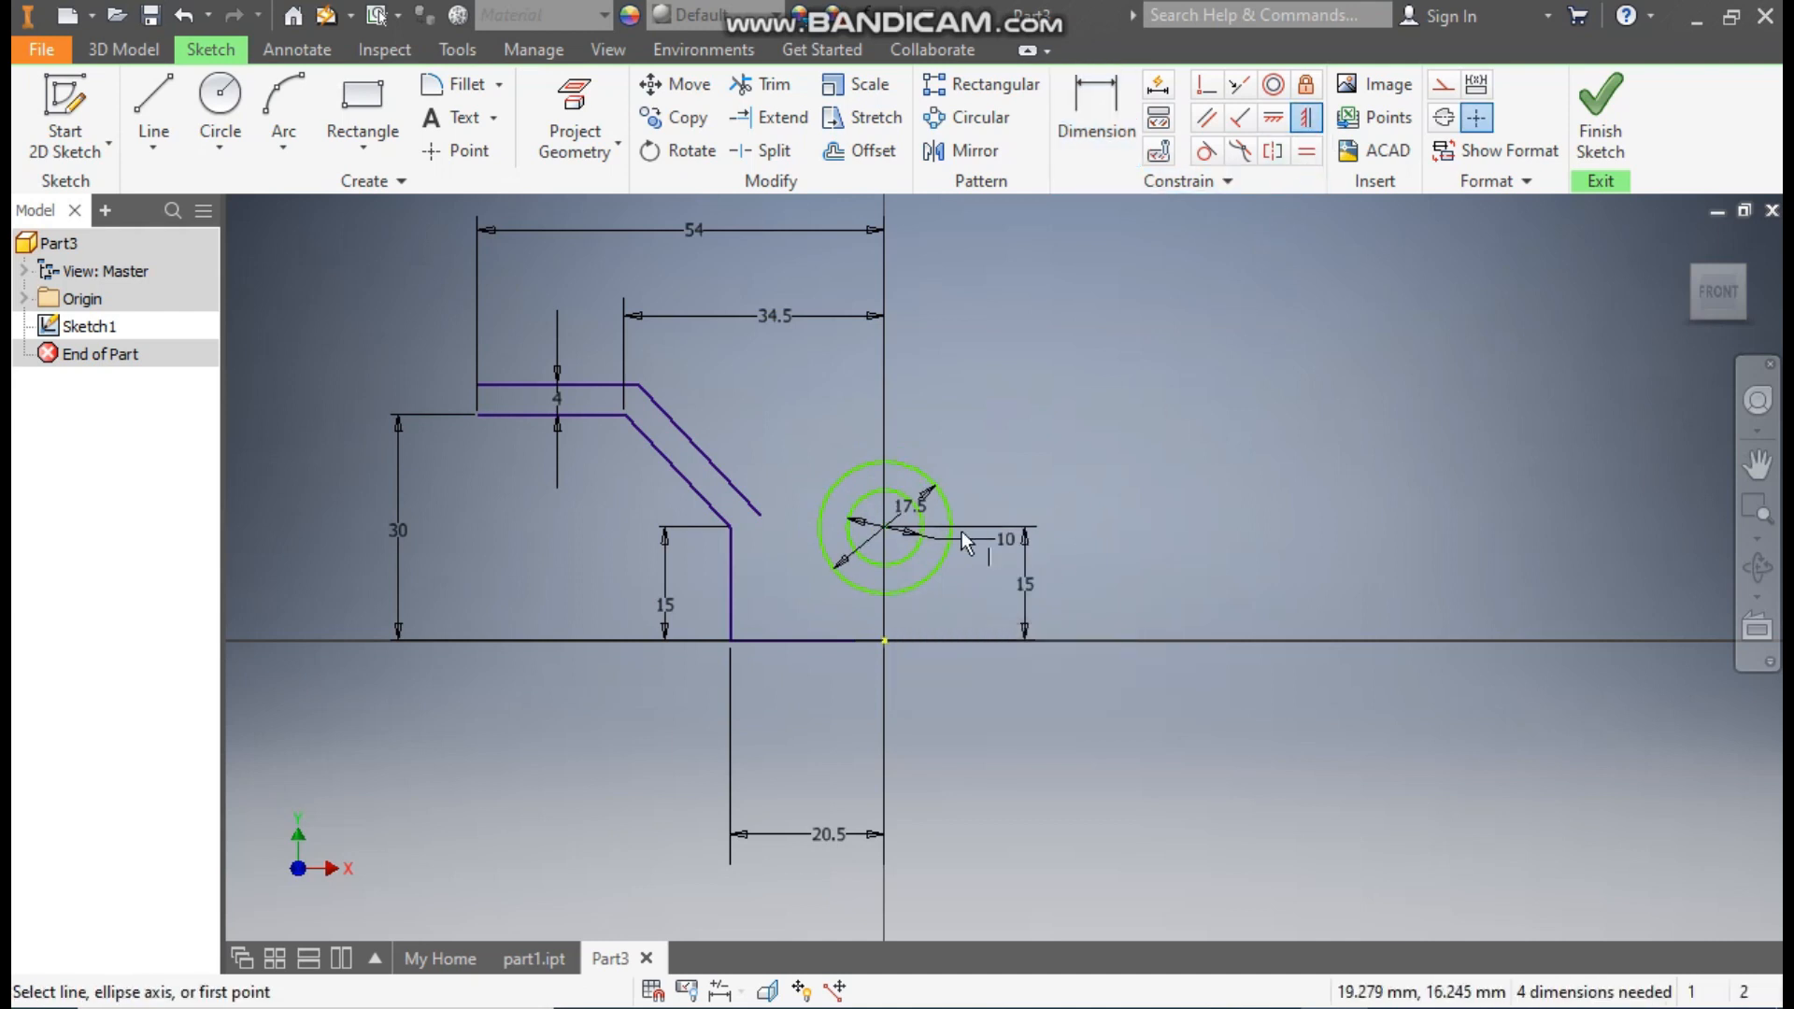
left_click(883, 528)
left_click(885, 641)
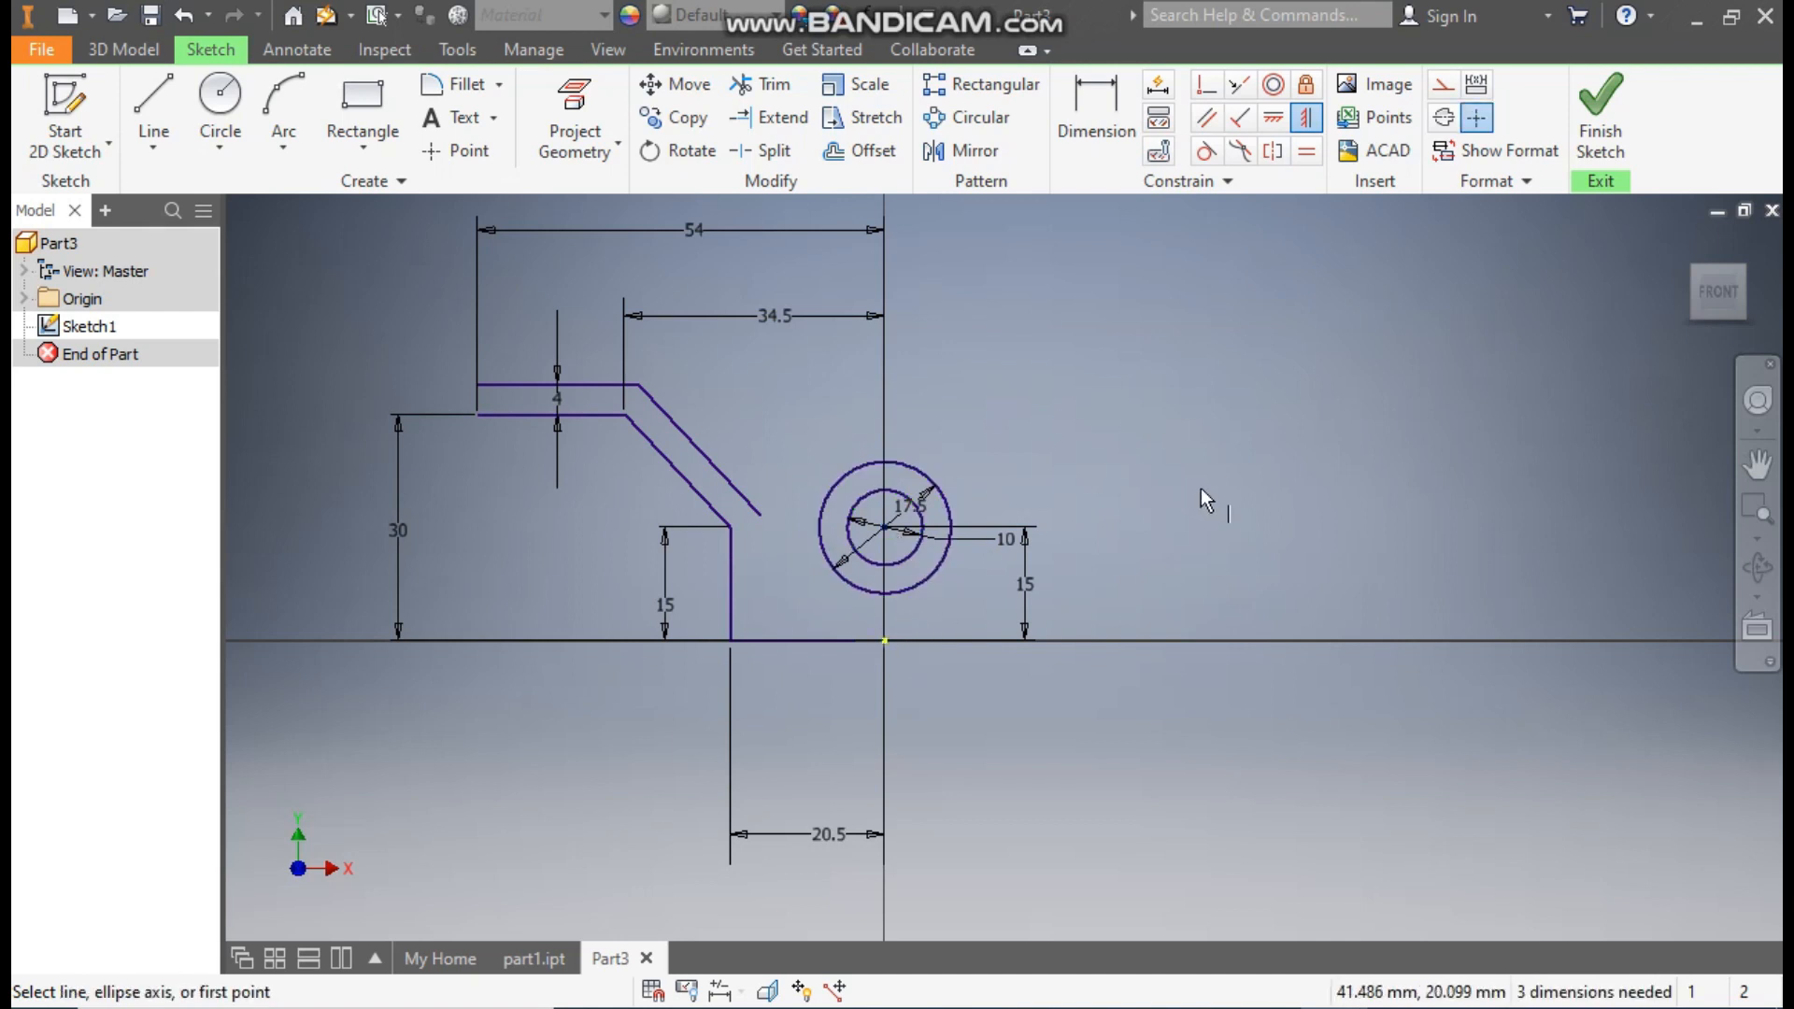
- Draw a horizontal line about 7.9 mm long from the offset diagonal's lower end to the outer circle
left_click(170, 103)
left_click(759, 514)
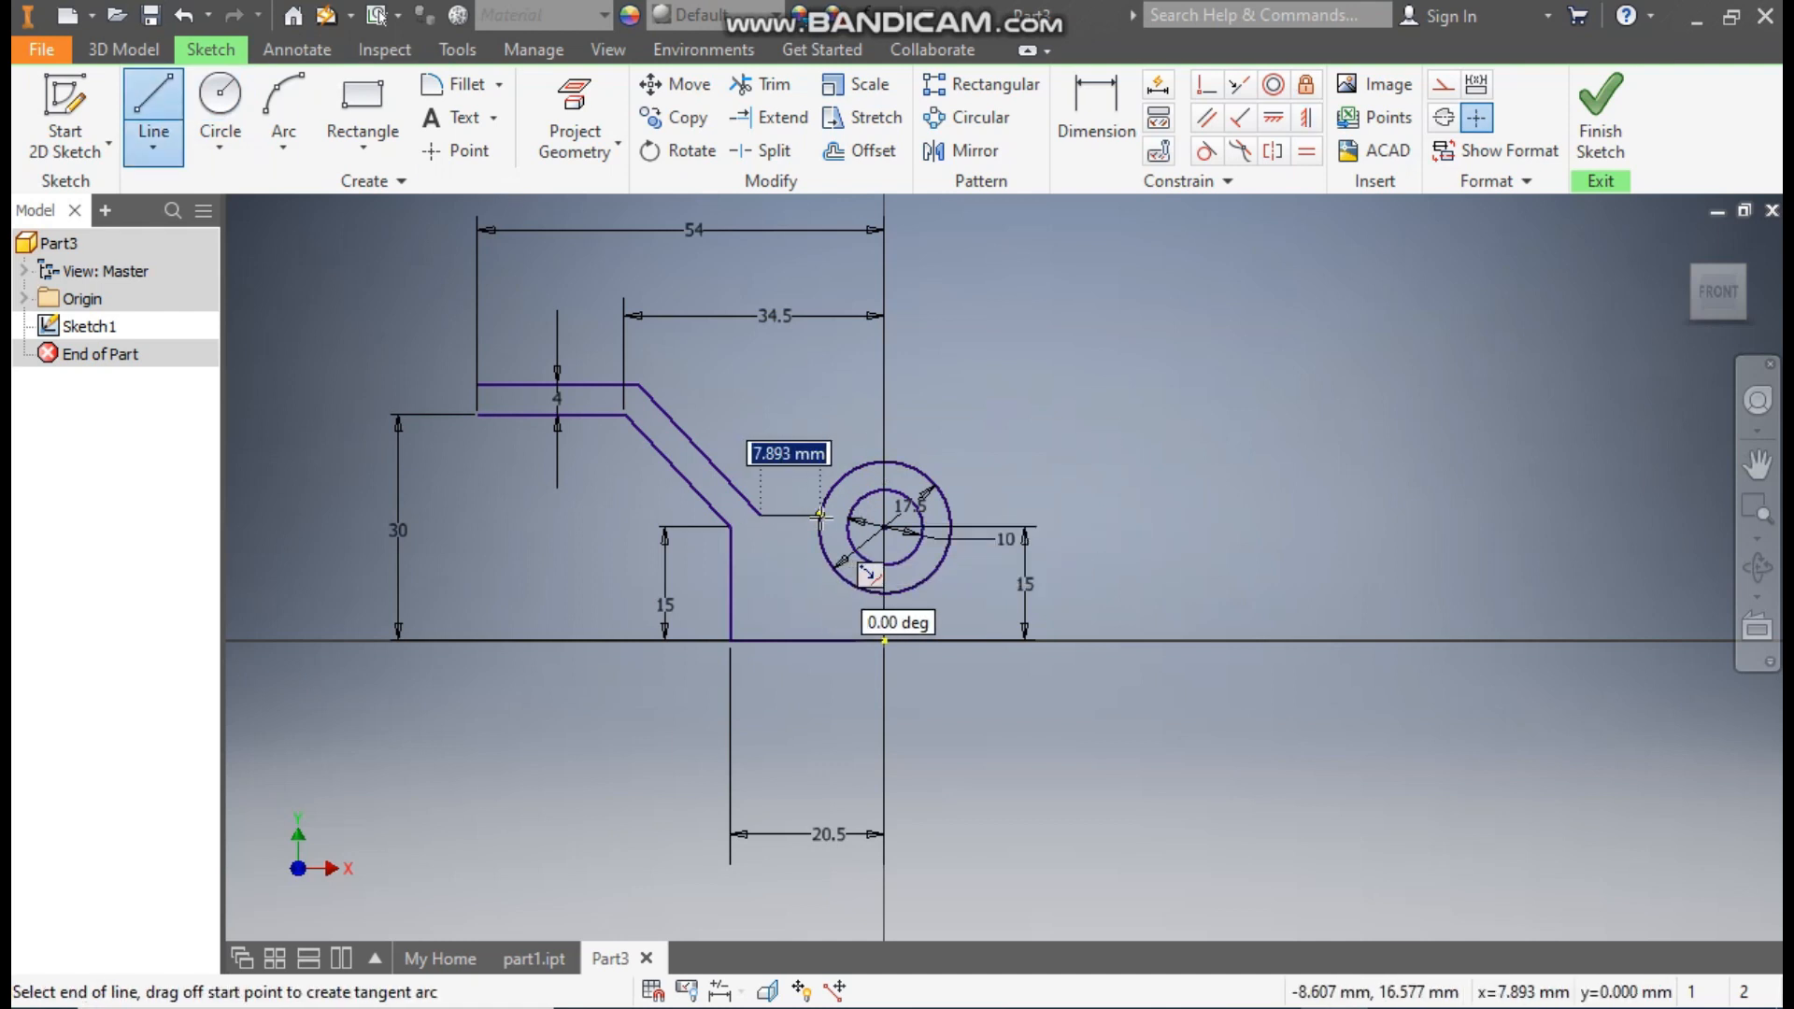
double_click(820, 514)
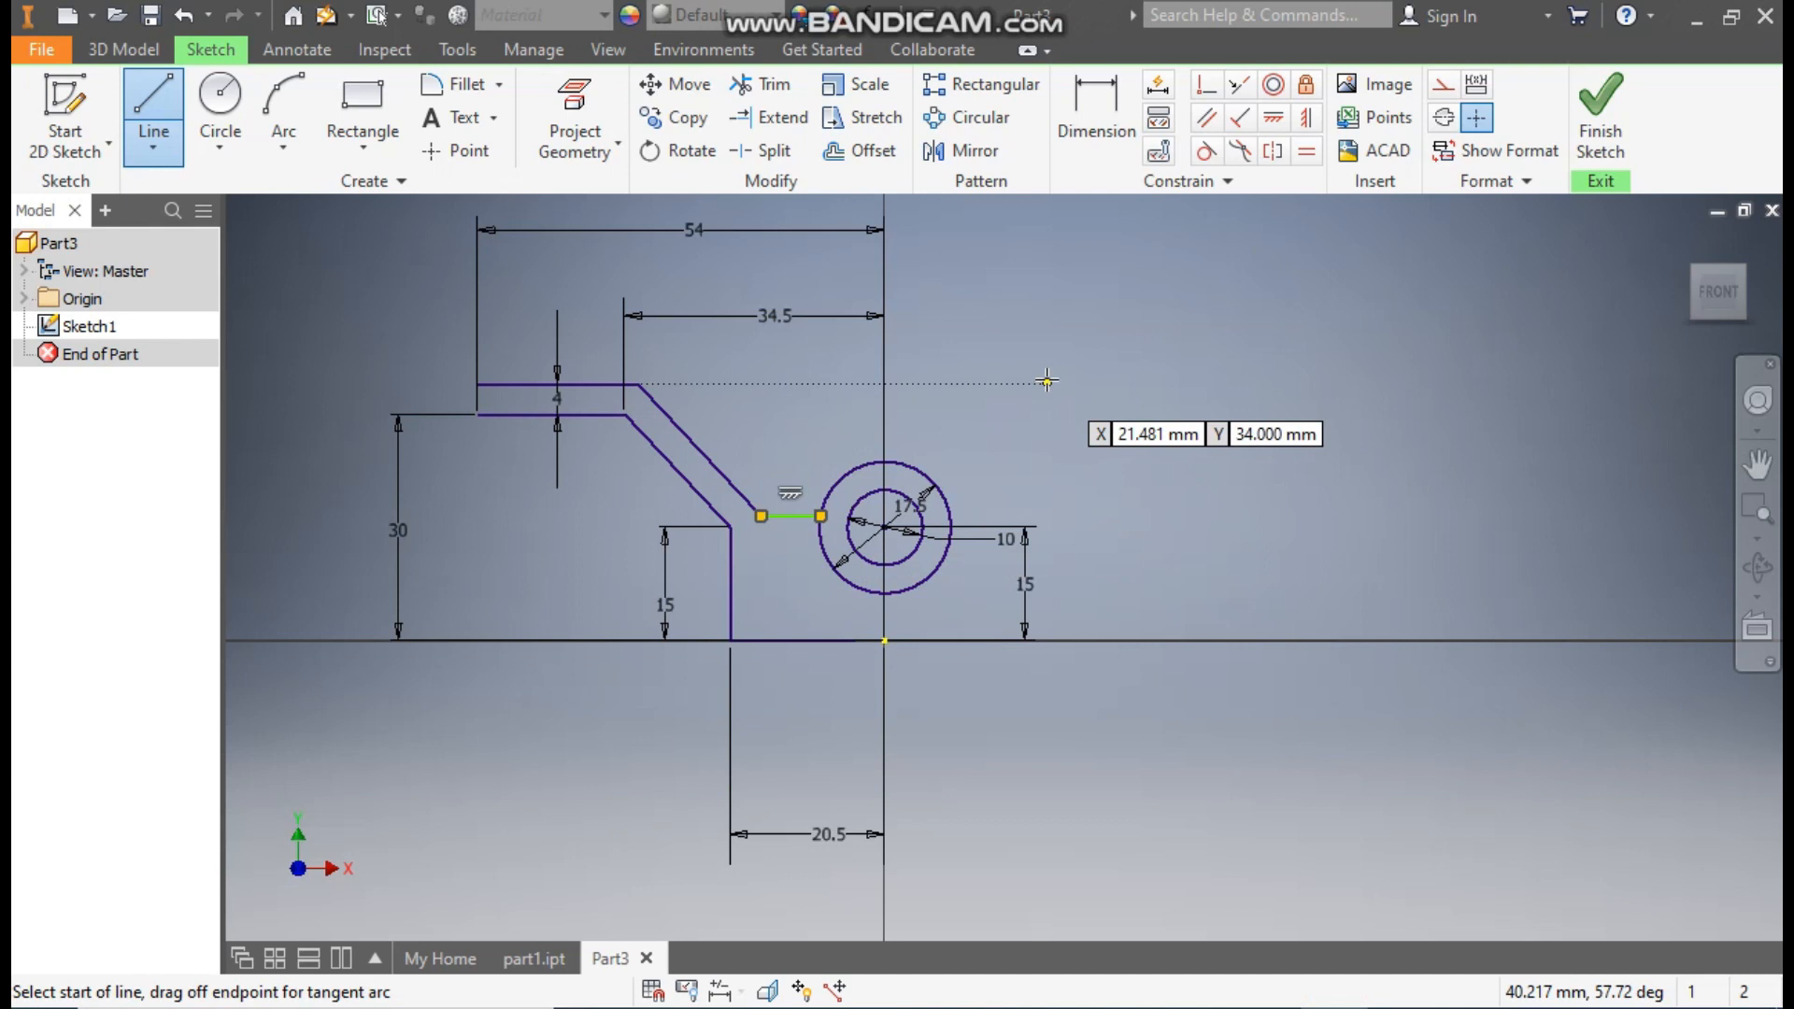
key("Escape")
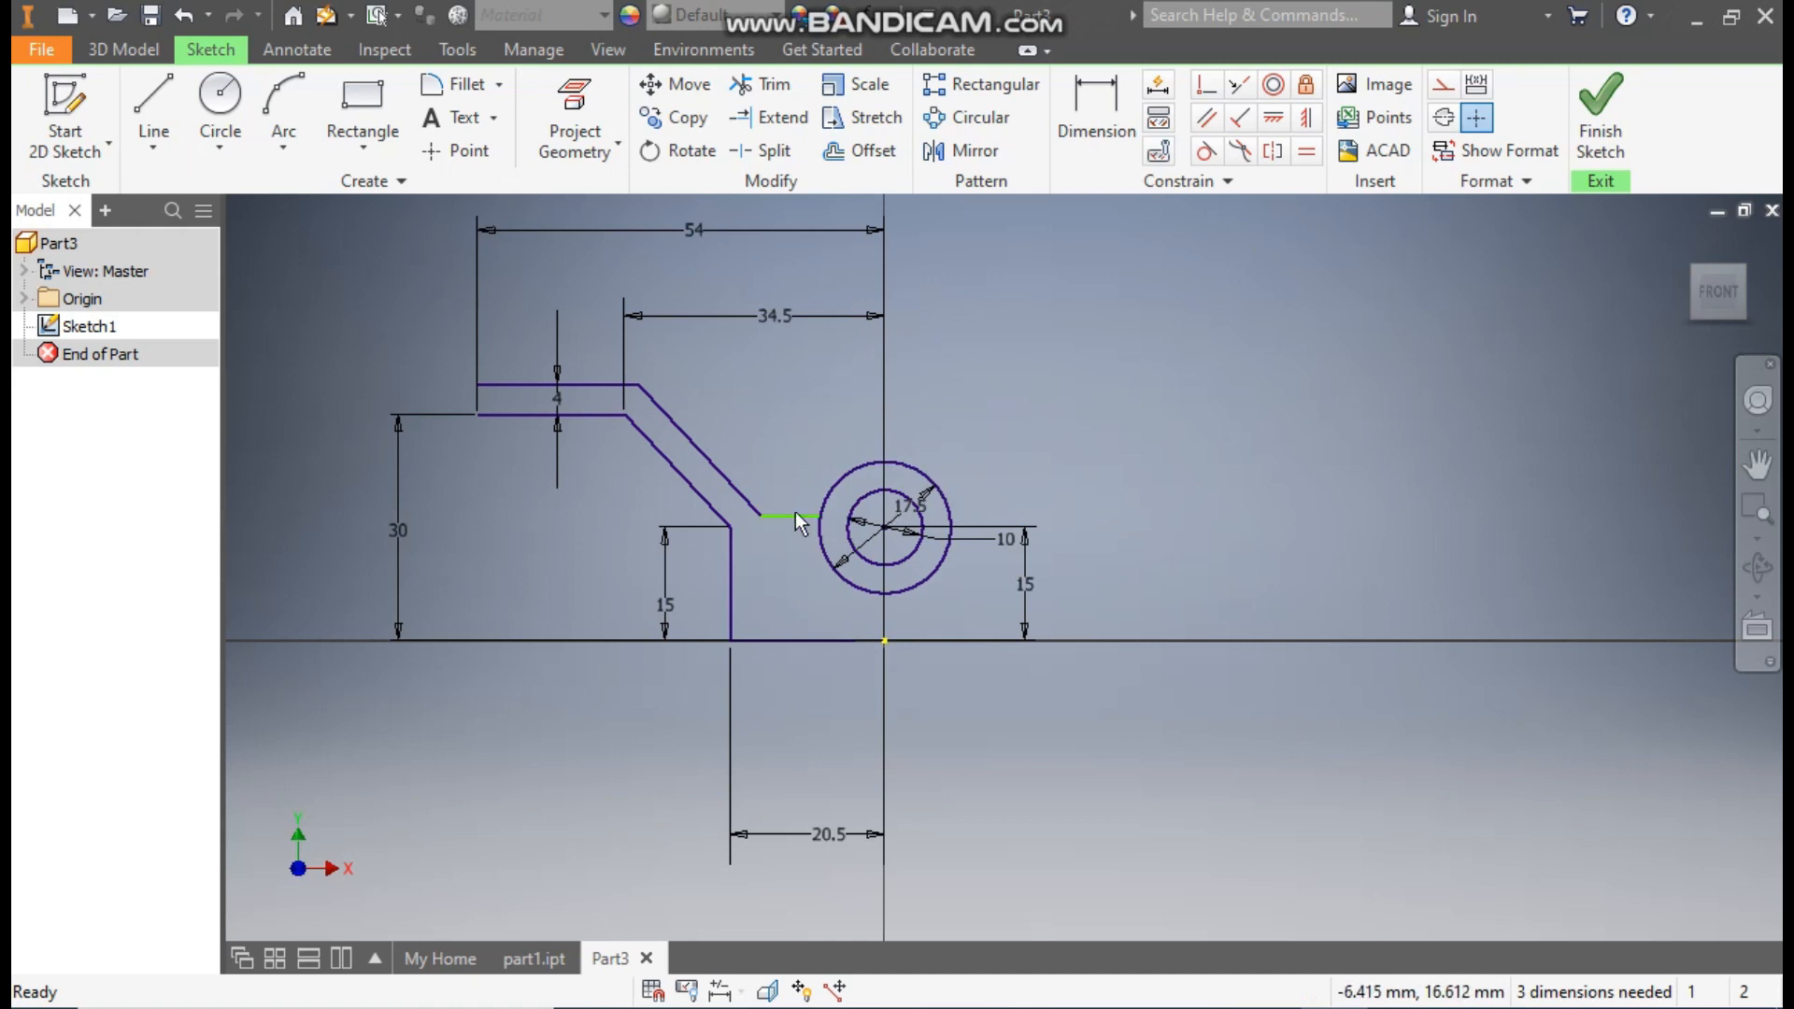
- Move the short connecting line down and align its outer end with the corner above the profile's vertical line using a Horizontal constraint
mouse_move(791, 518)
left_mouse_down()
mouse_move(788, 538)
mouse_move(783, 513)
left_mouse_up()
left_click(775, 426)
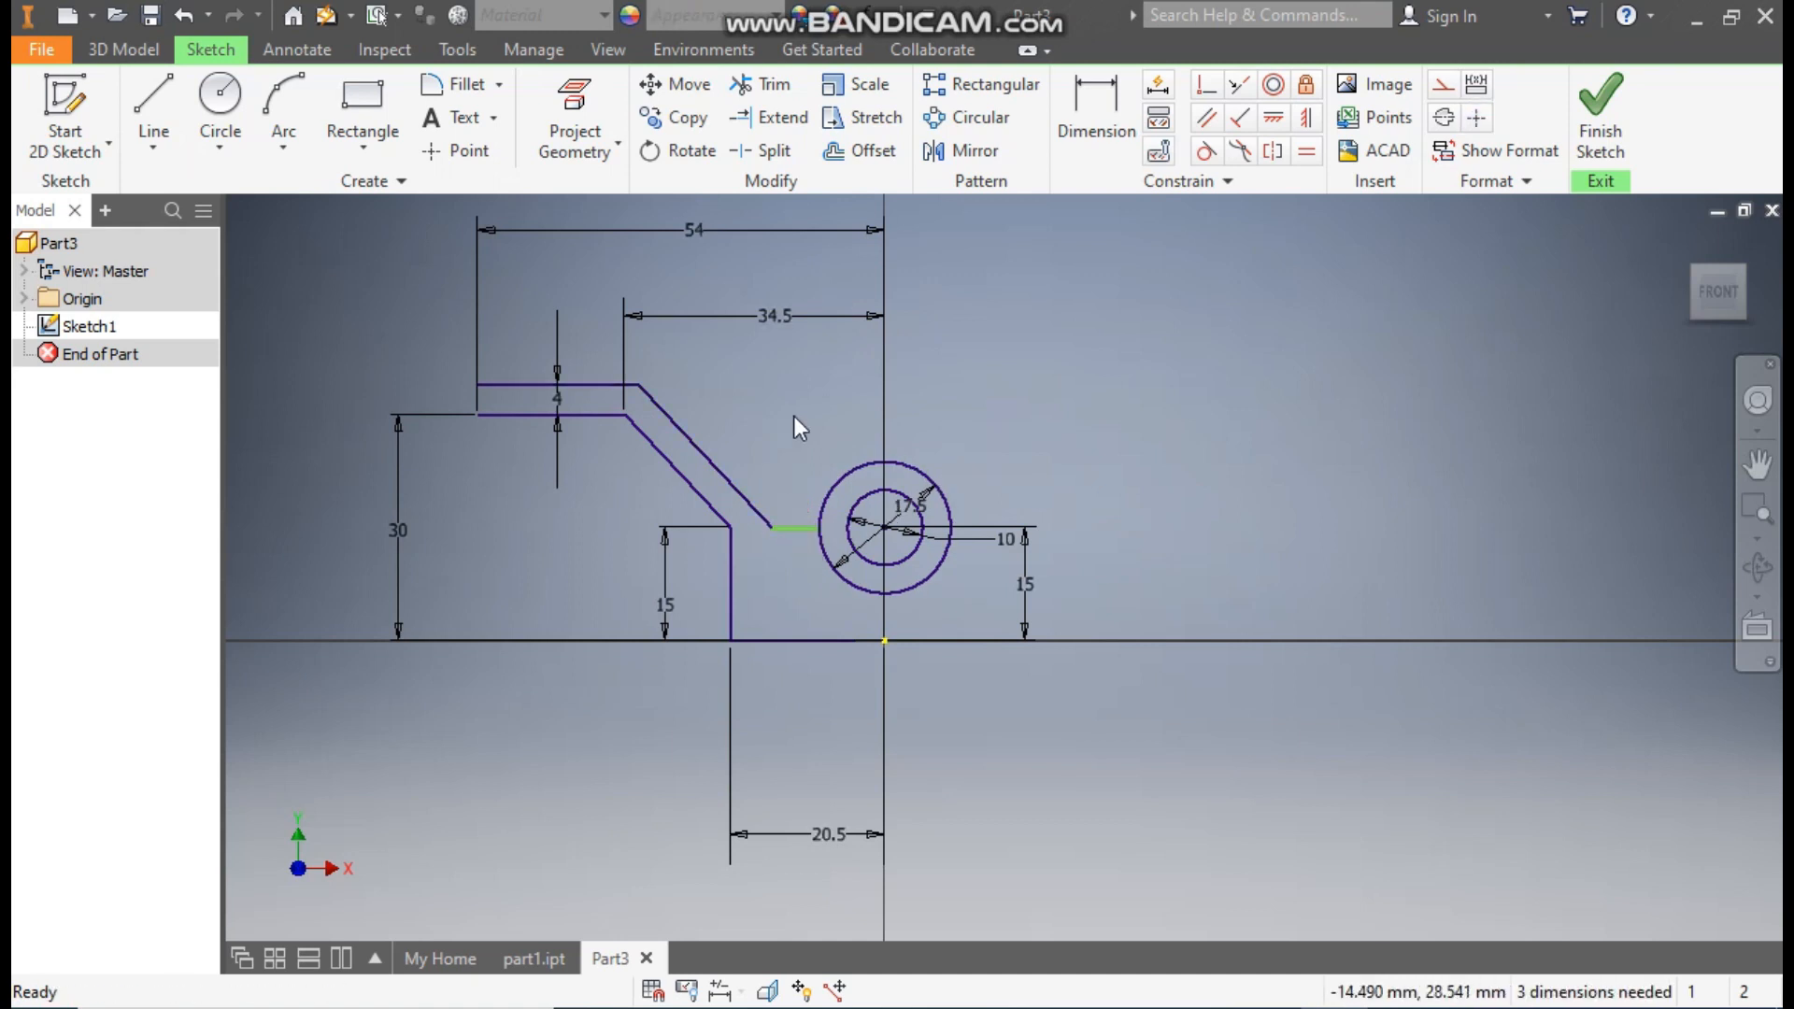
left_click(1271, 120)
left_click(770, 529)
left_click(736, 528)
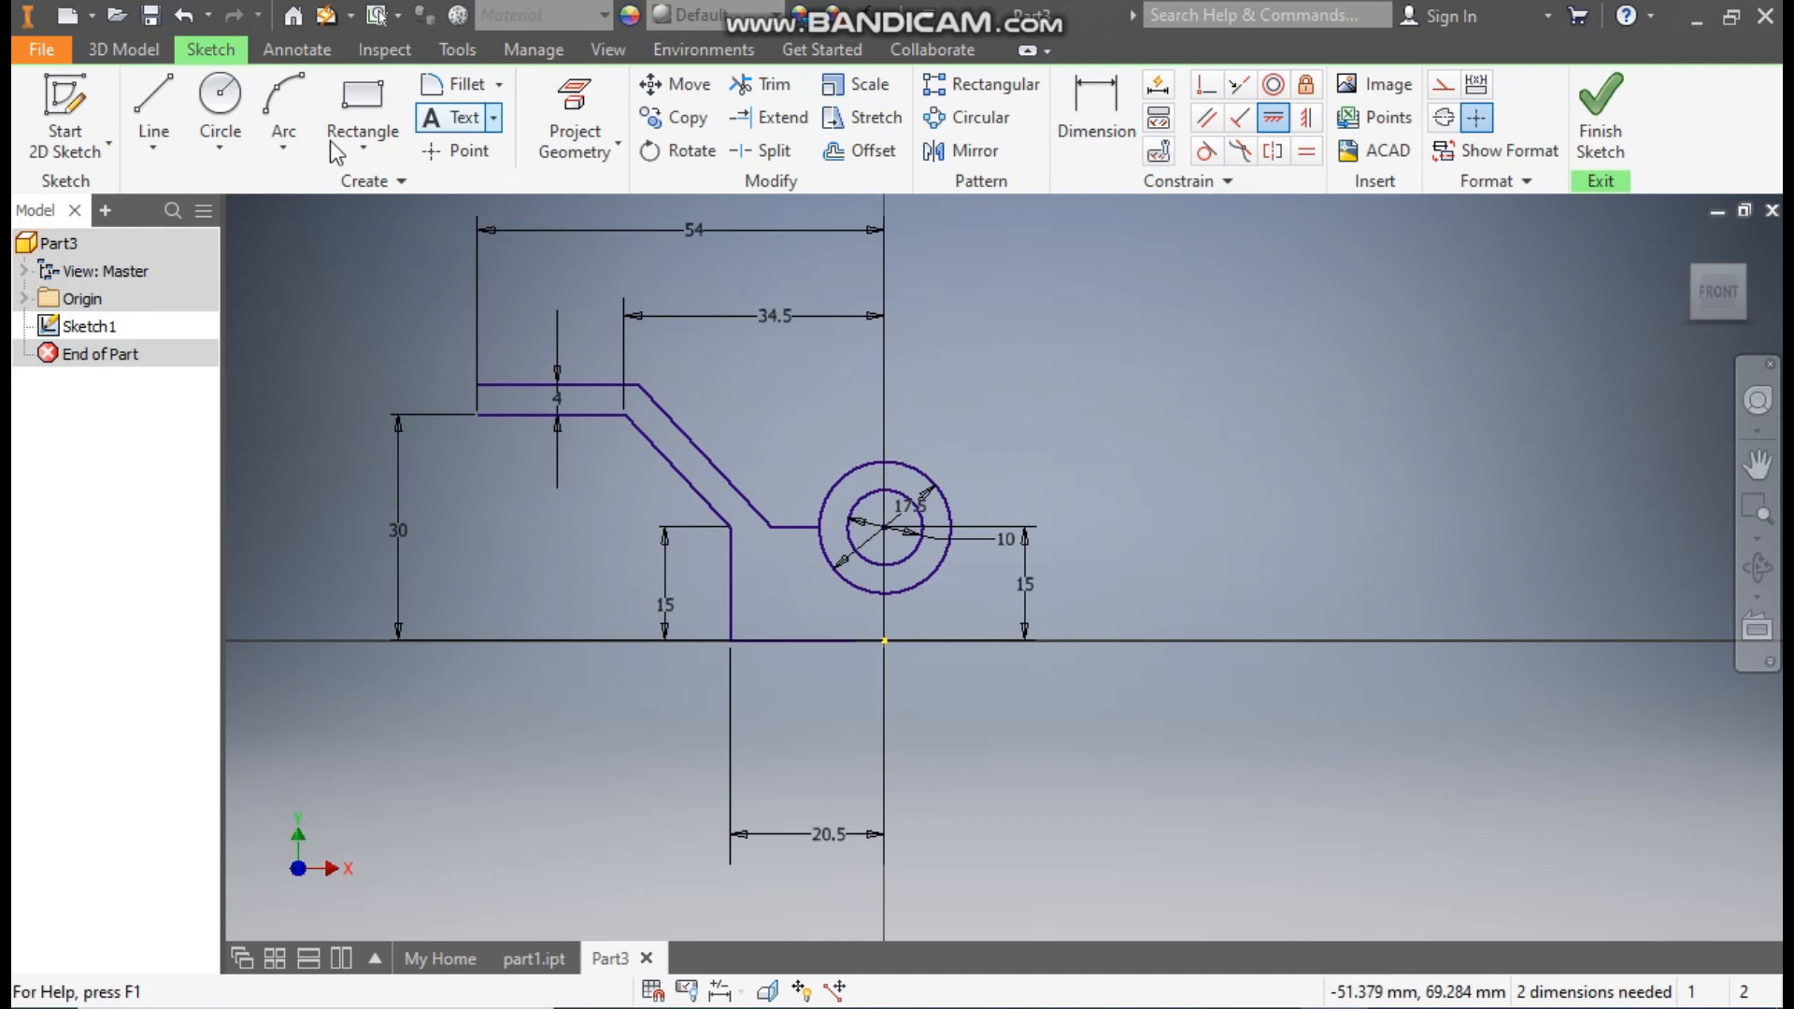
- Draw a vertical line about 10 mm up from the bottom line, continuing with a horizontal line to the outer circle
left_click(148, 98)
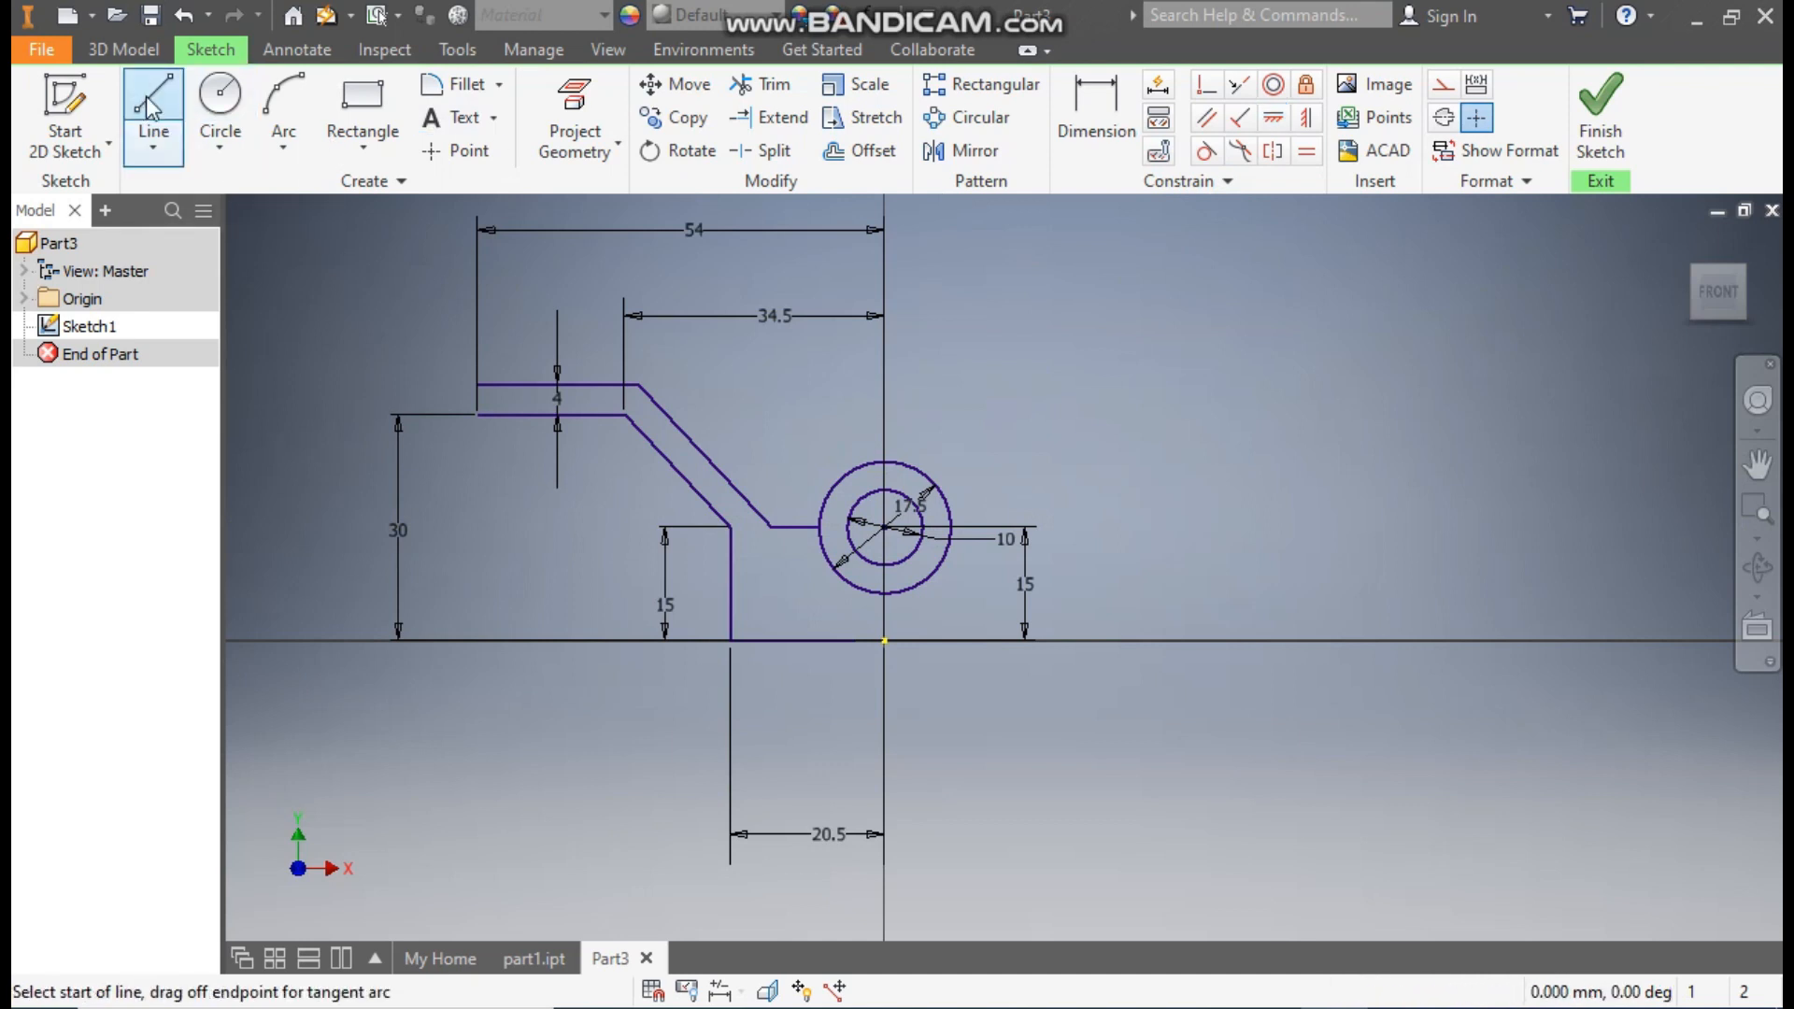
left_click(770, 641)
left_click(770, 561)
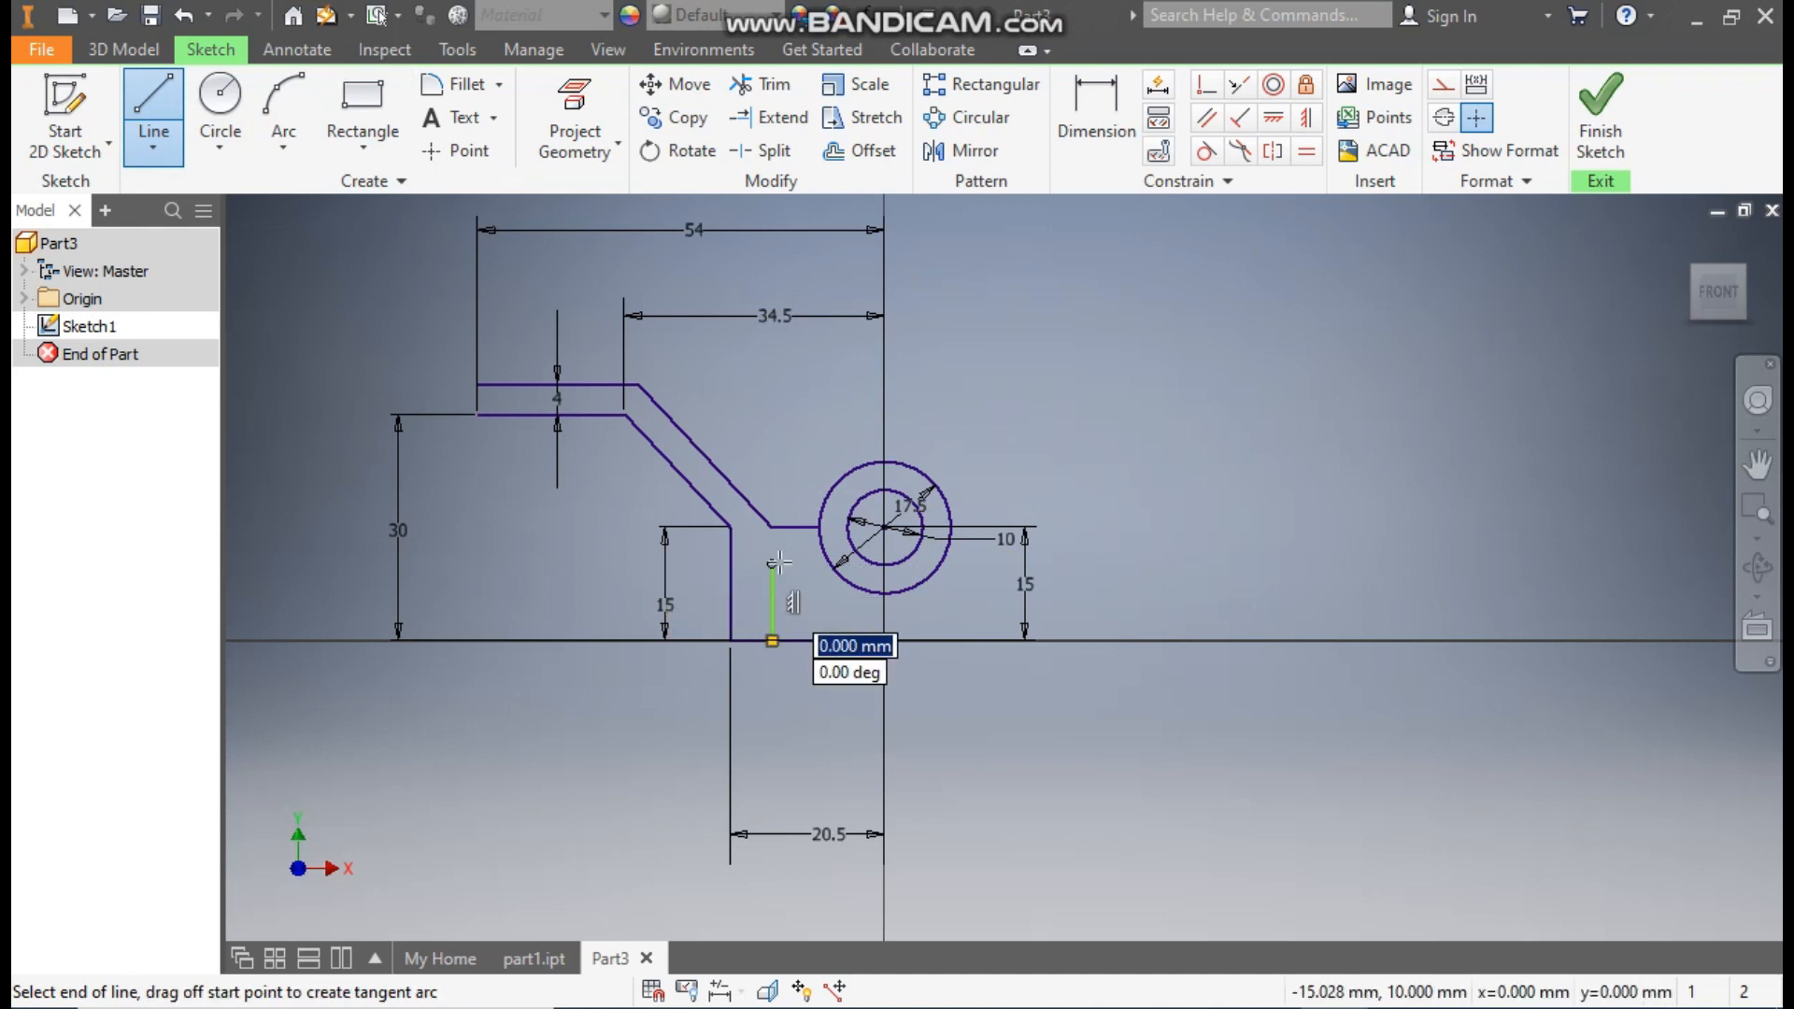
double_click(831, 565)
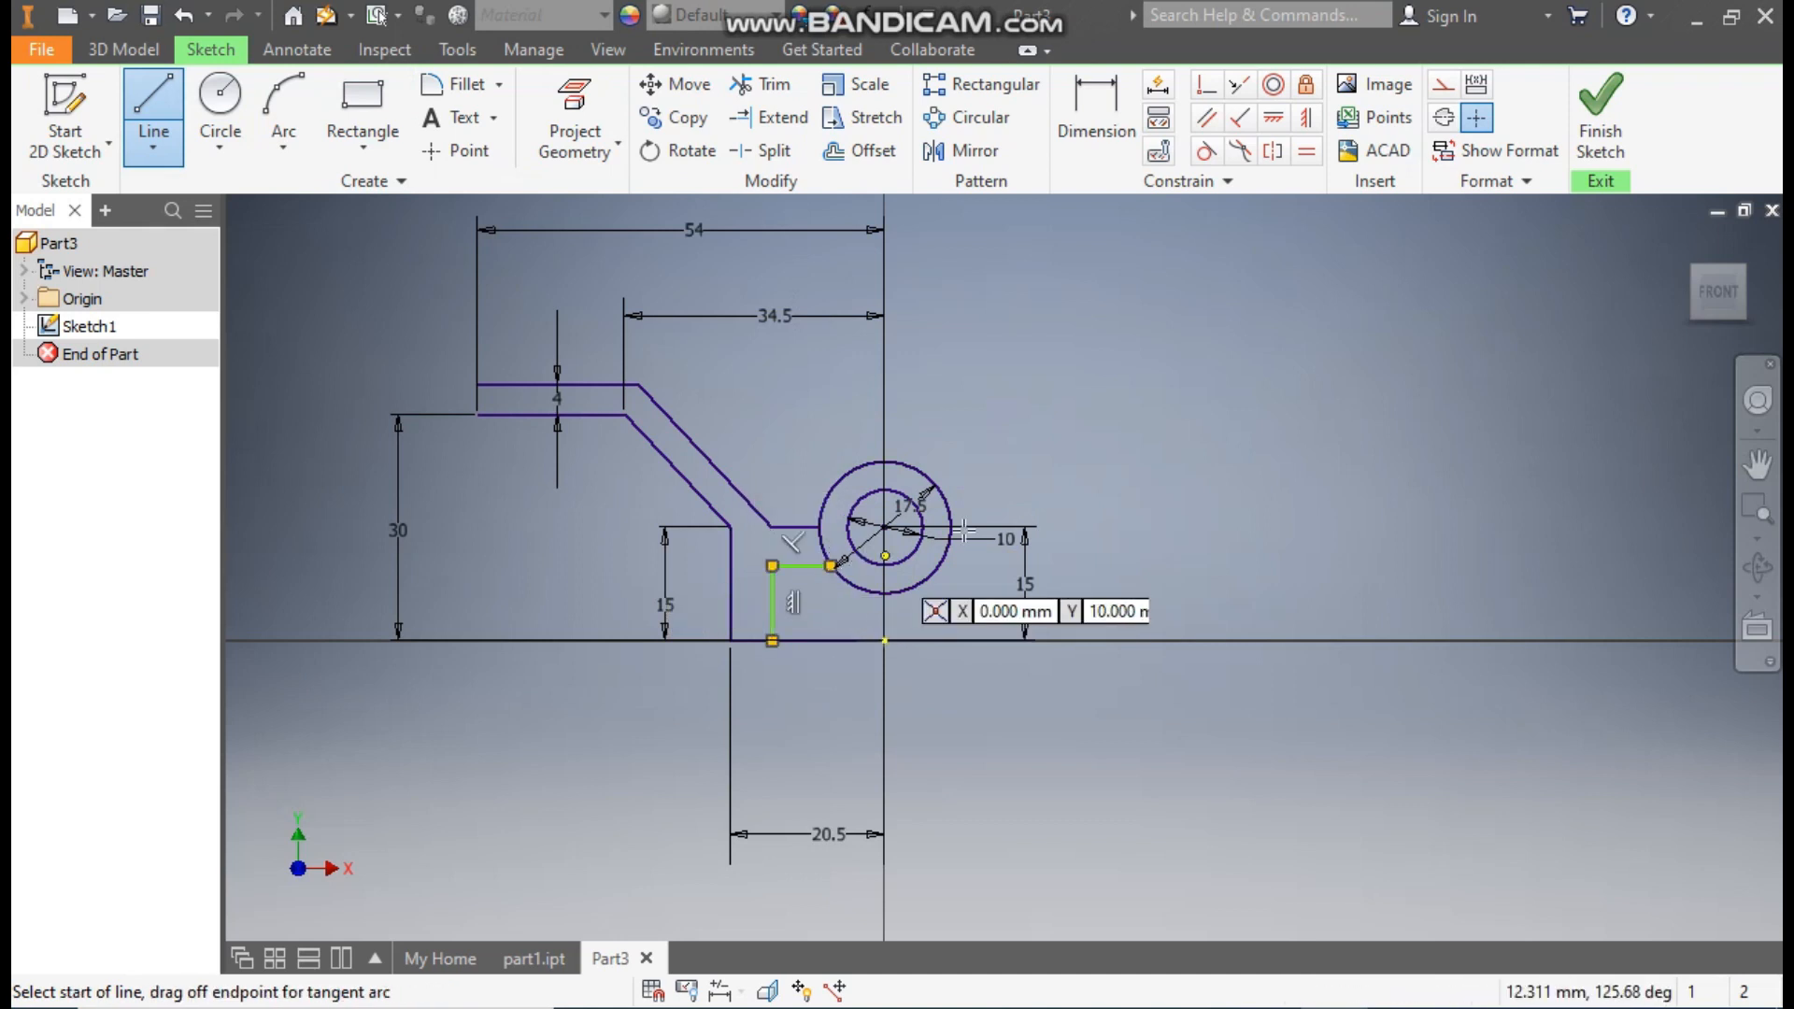
key("Escape")
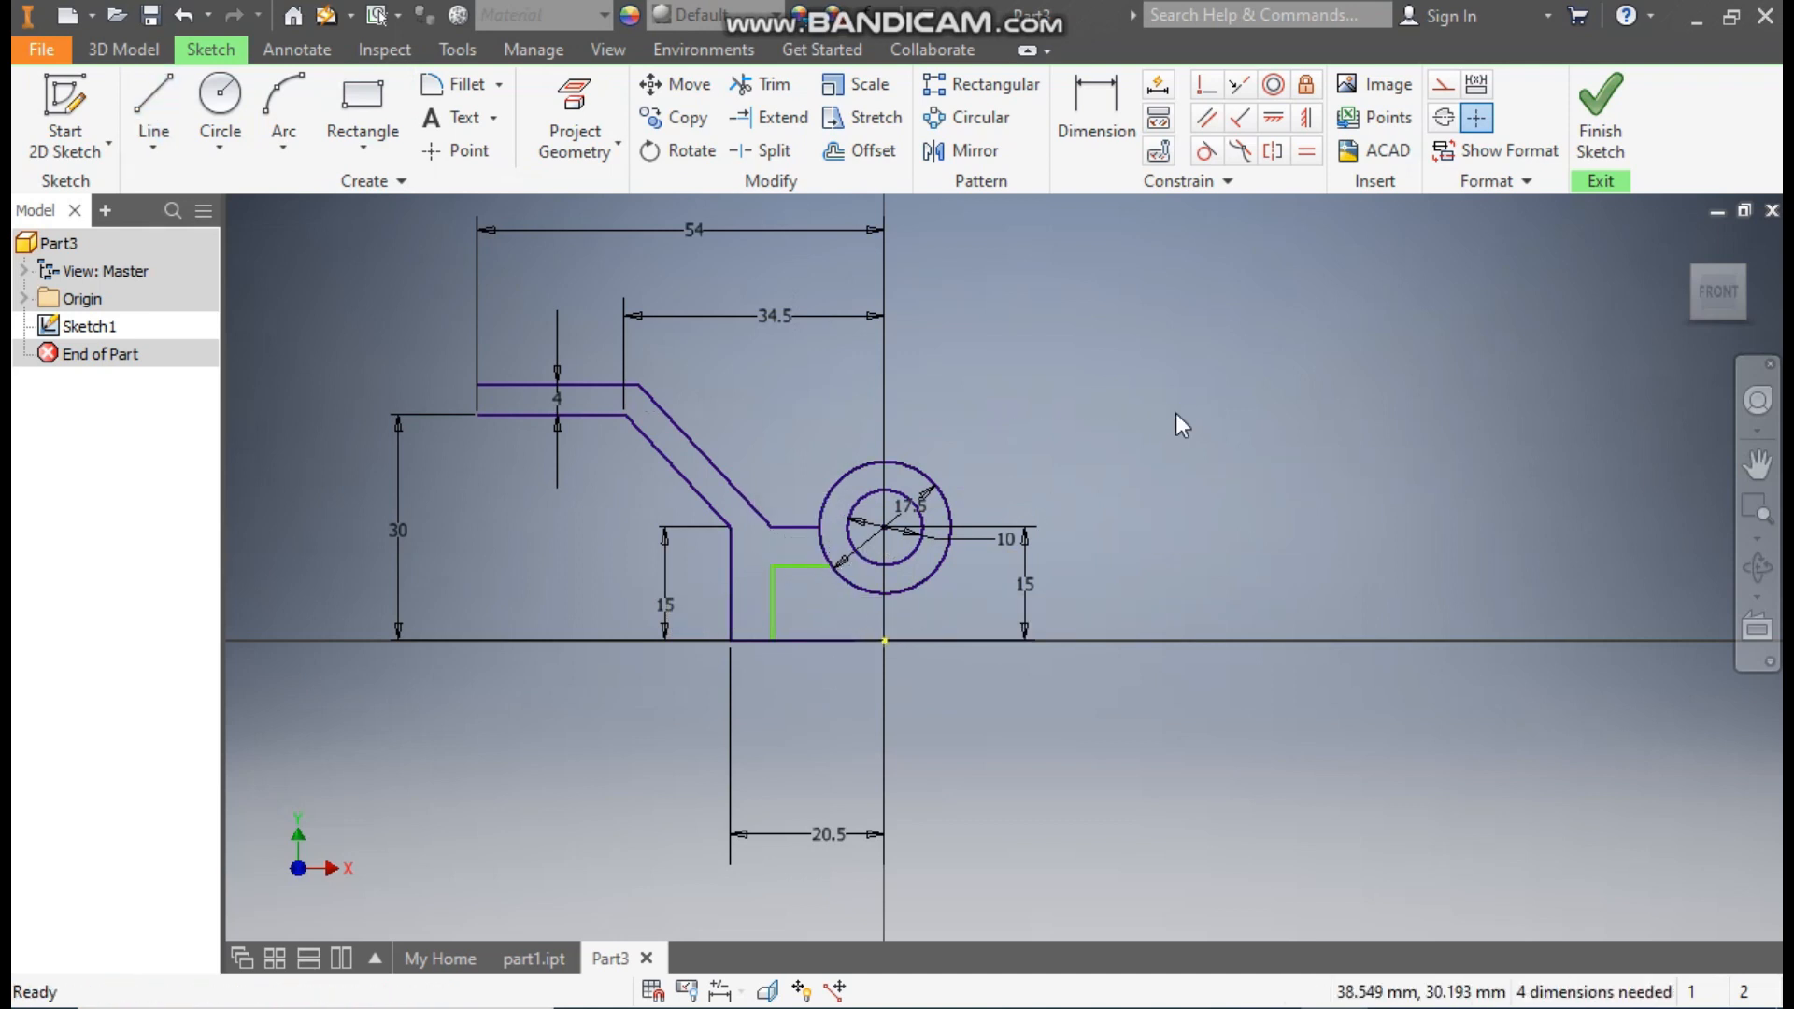
- Dimension the new inner vertical line as 10 mm long and 15.5 mm horizontally from the origin
left_click(1094, 113)
left_click(774, 609)
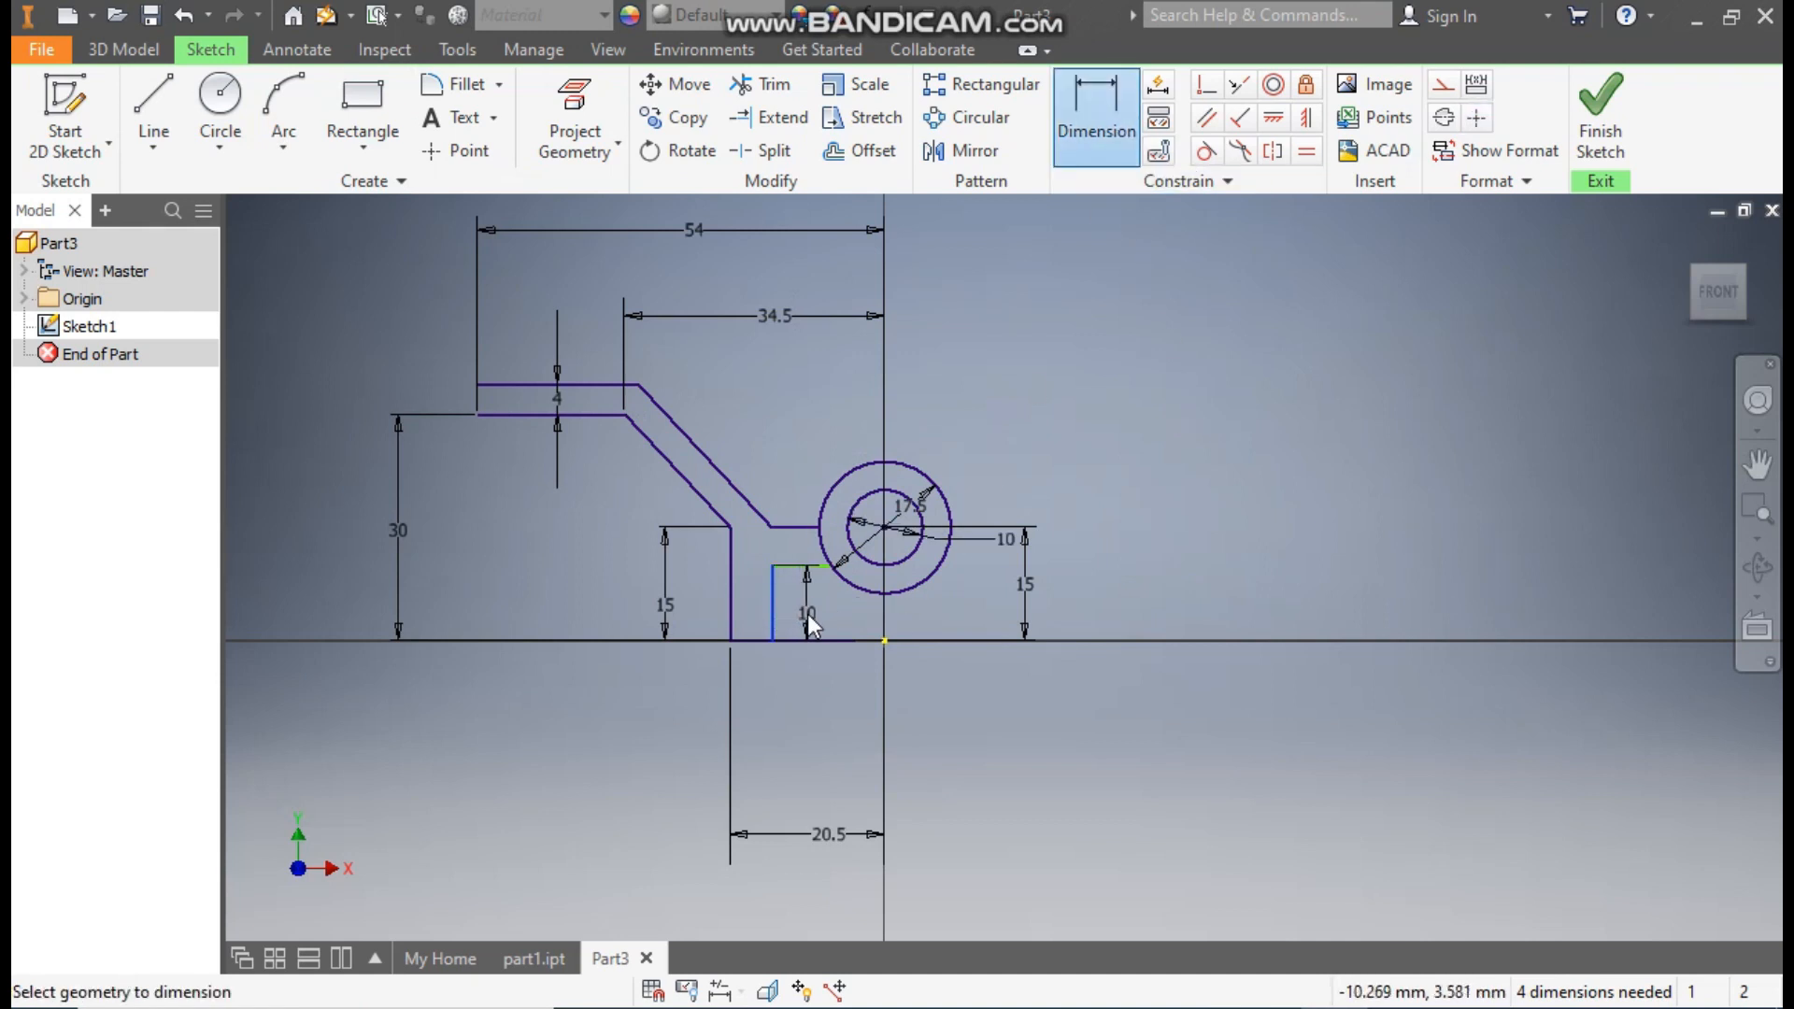
left_click(805, 608)
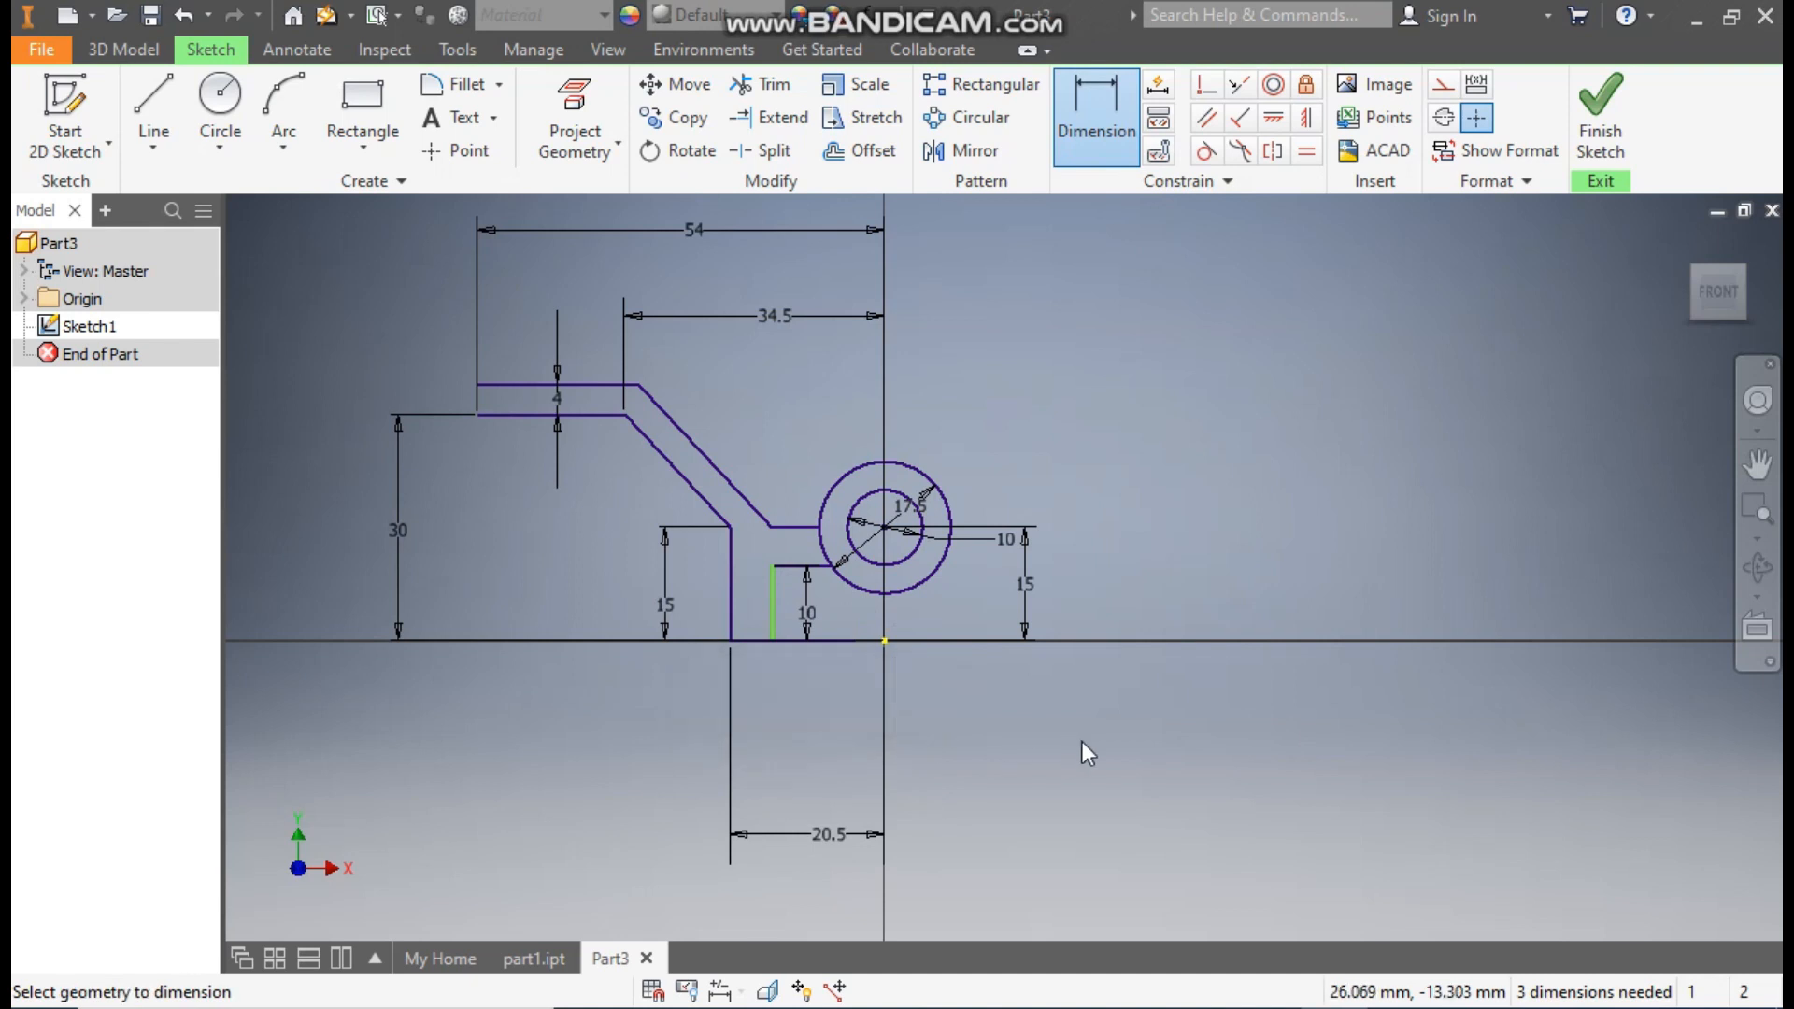
left_click(775, 617)
left_click(883, 641)
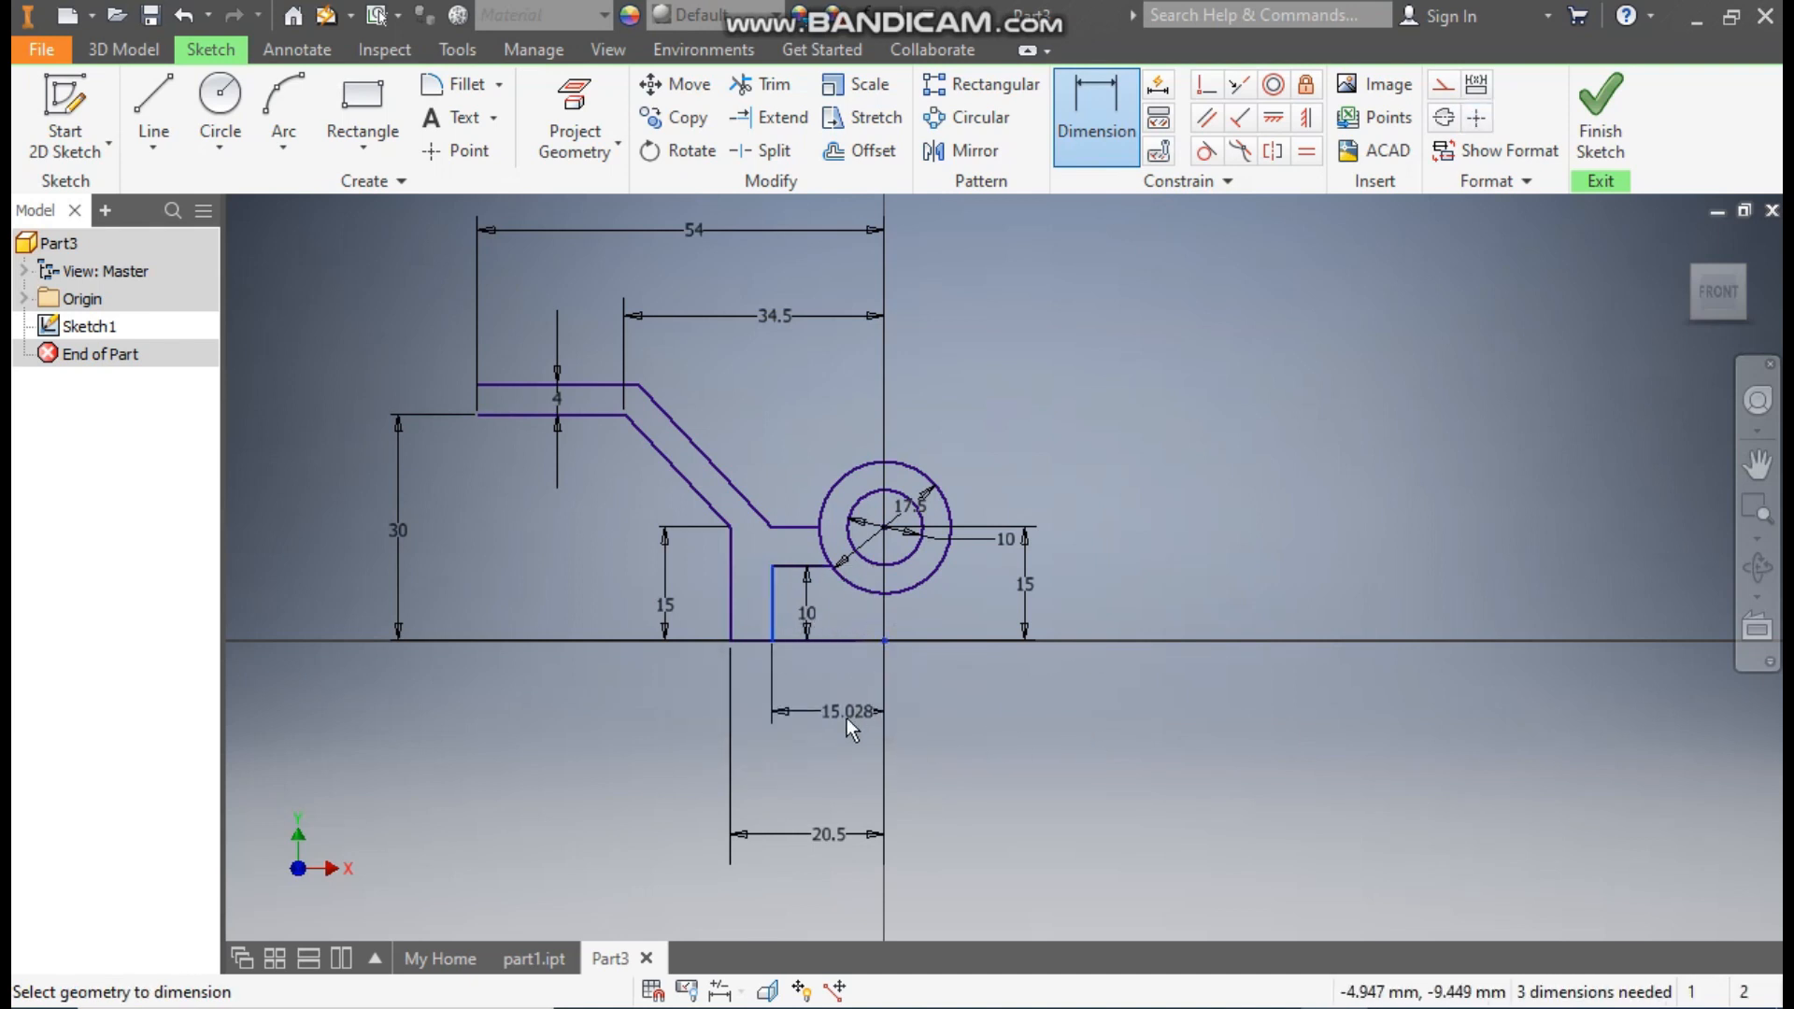
left_click(971, 705)
type("15.5")
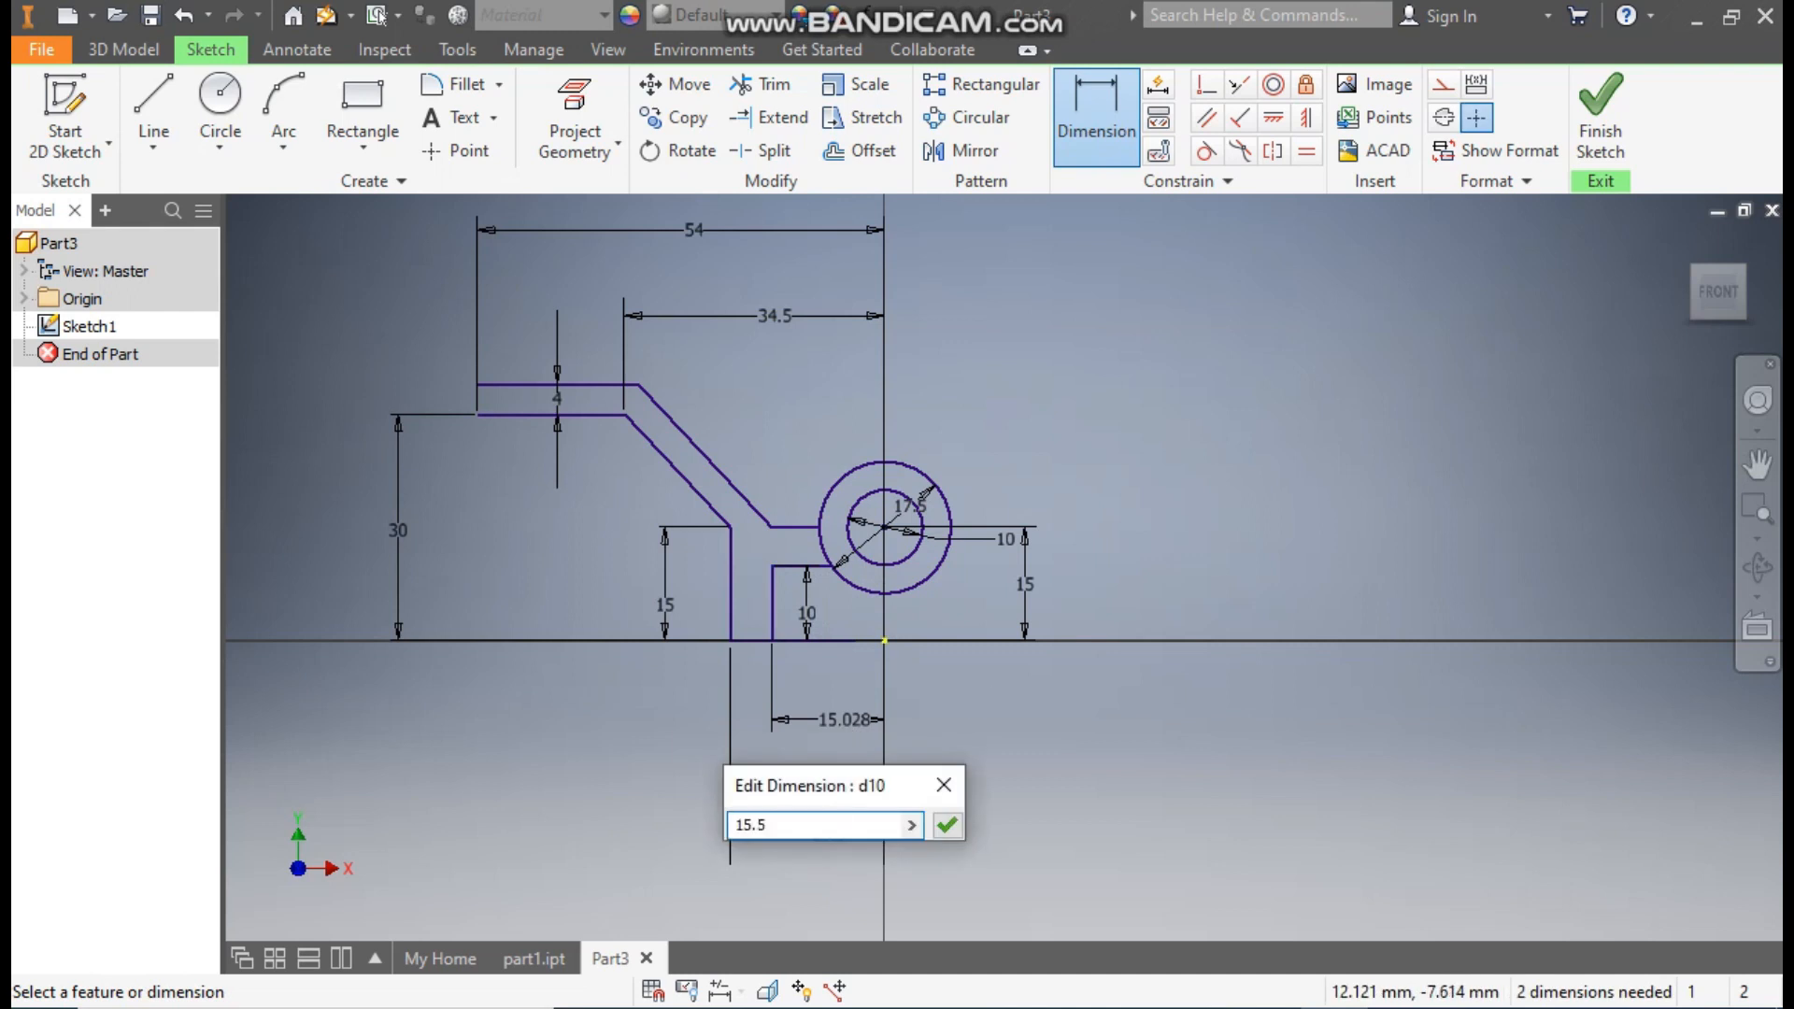
key("Return")
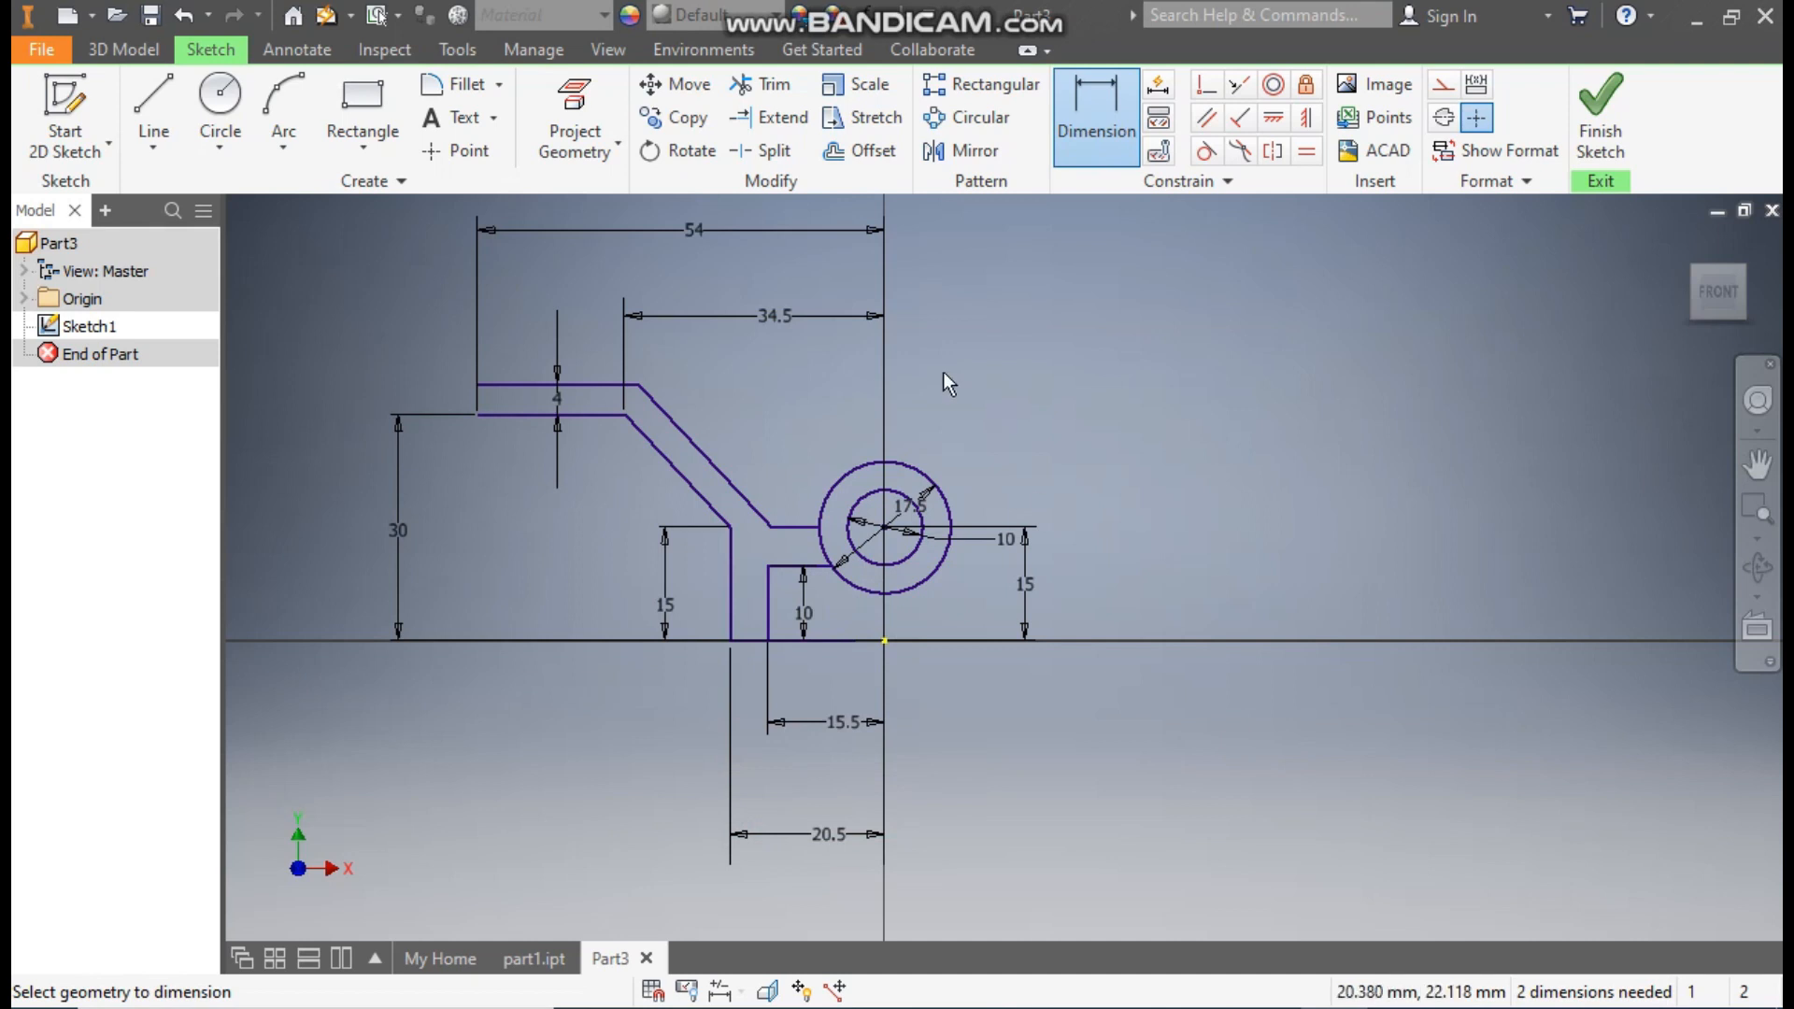
- Draw a vertical line from the top of the outer circle down to the origin
left_click(154, 103)
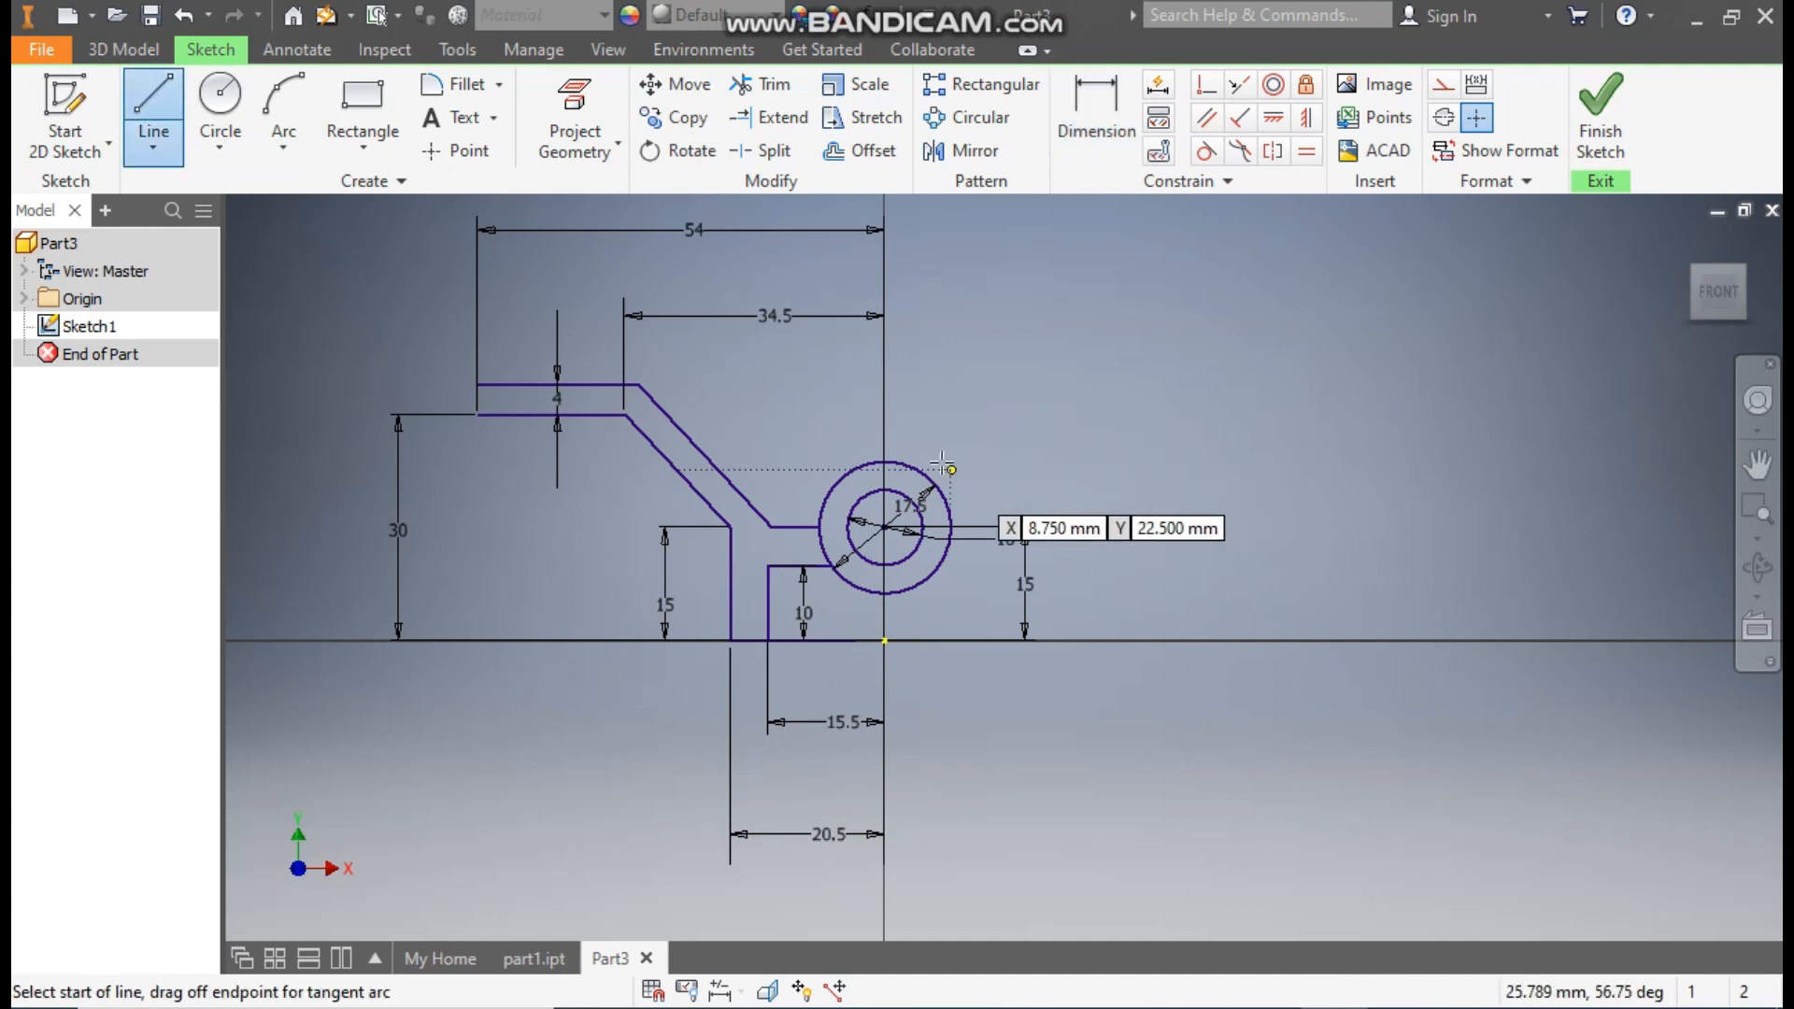
left_click(884, 463)
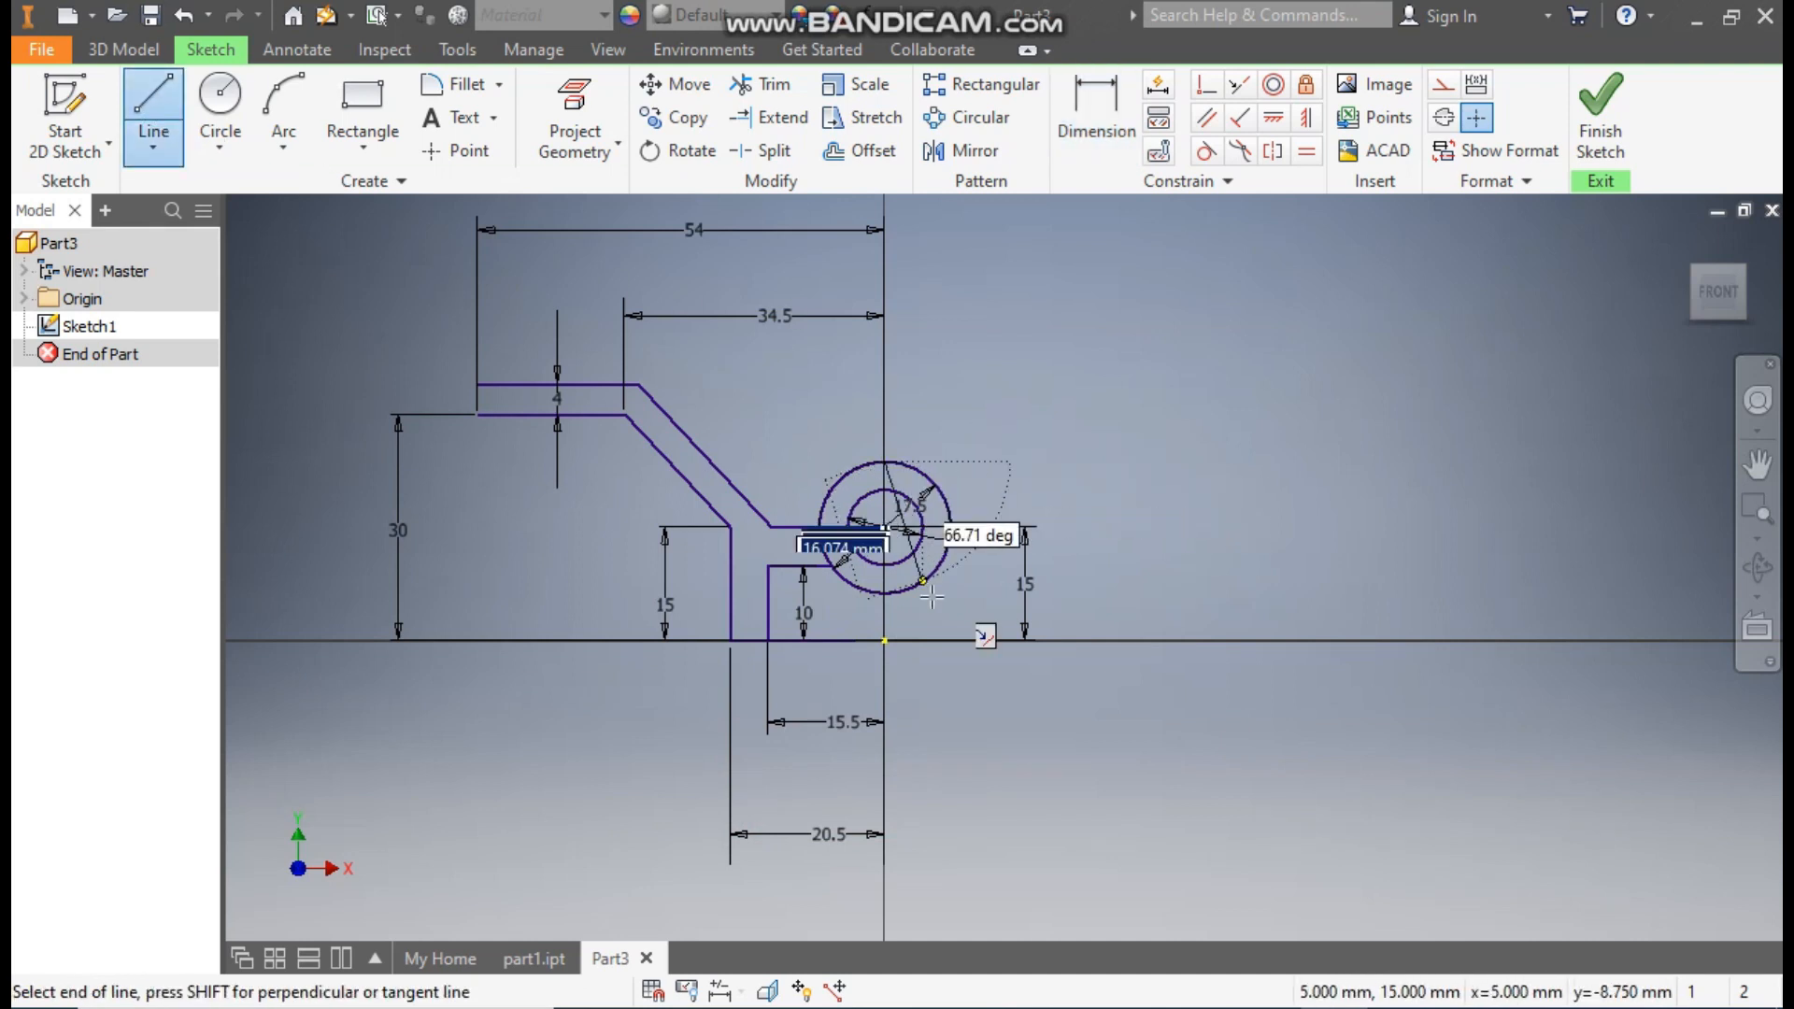
left_click(884, 641)
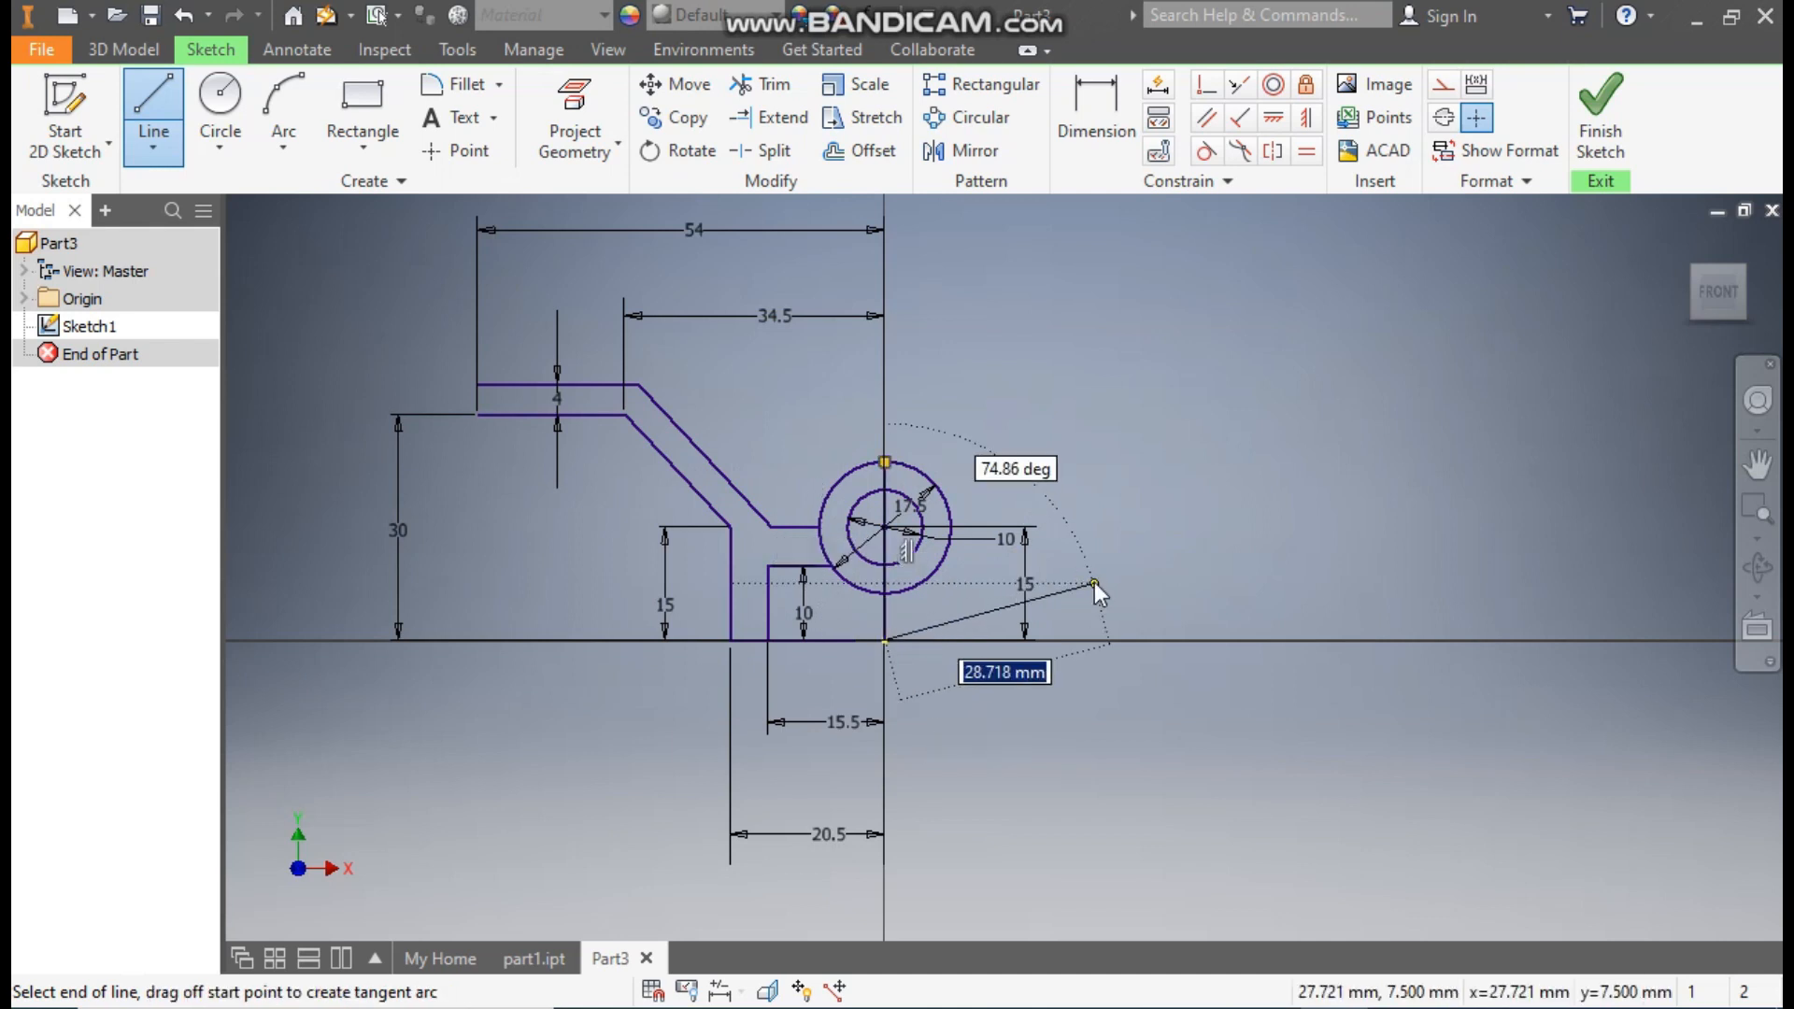
key("Escape")
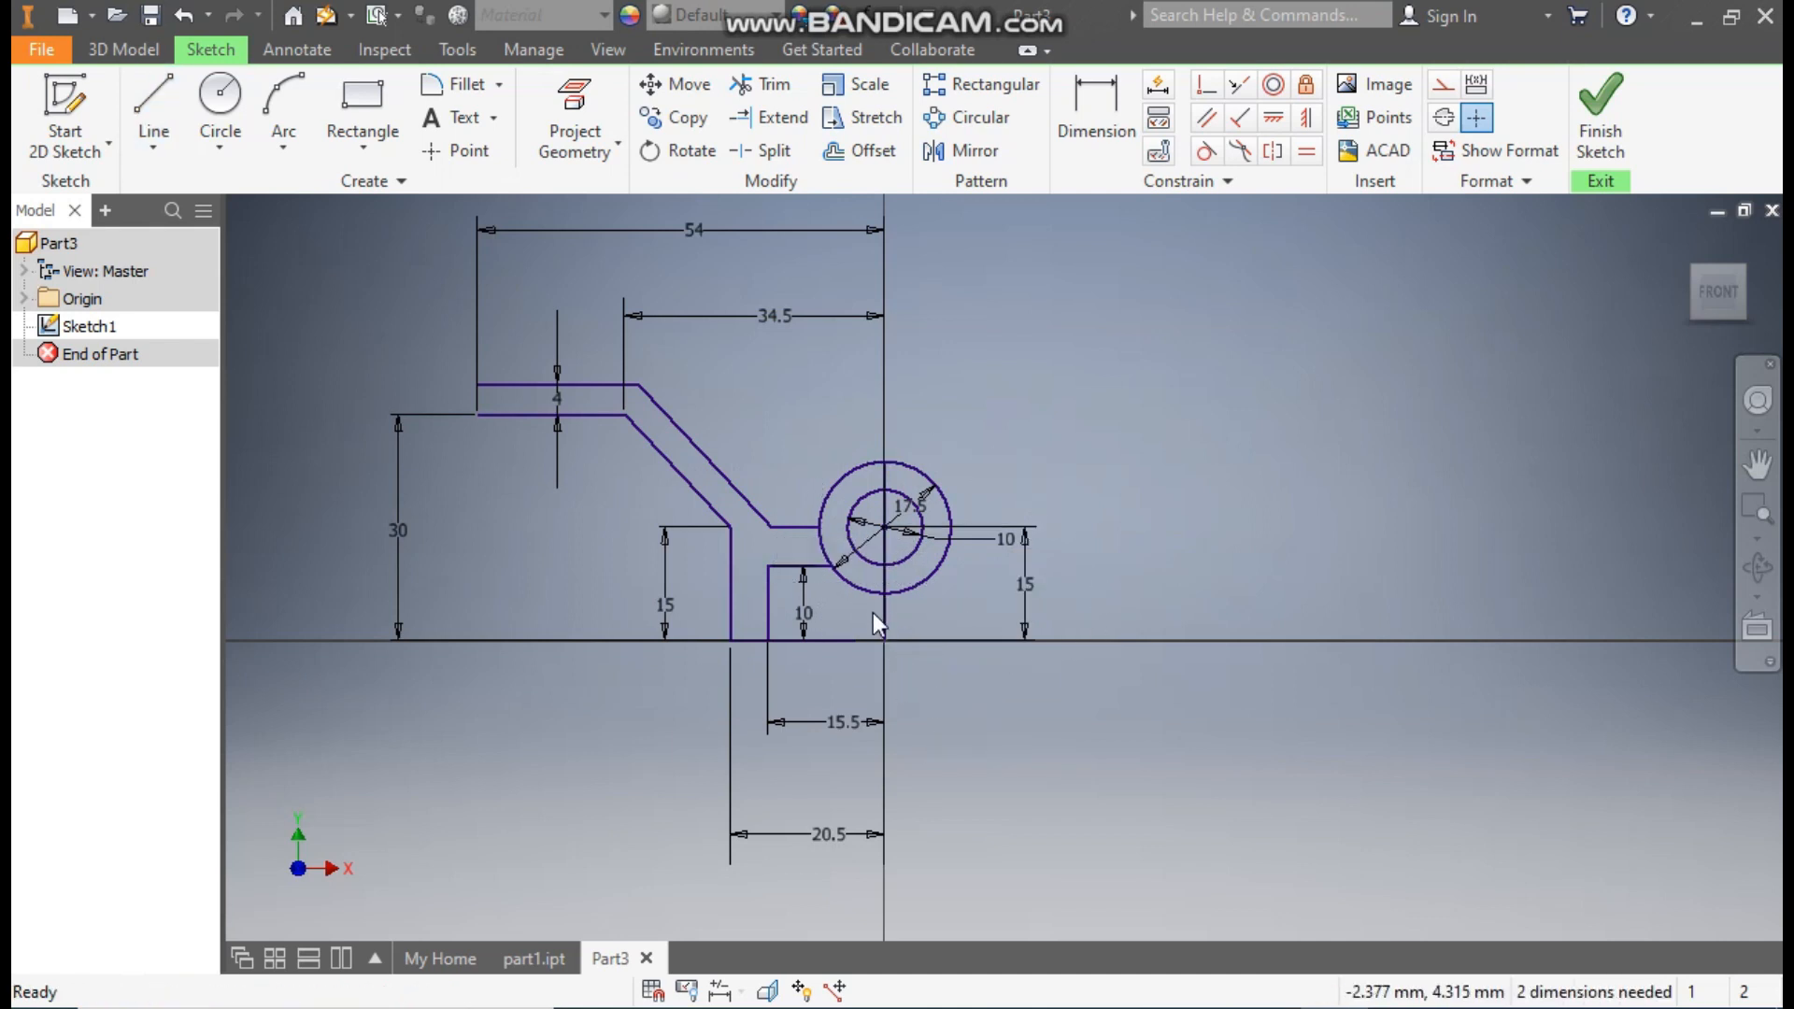
- Reposition the 34.5 mm and 54 mm horizontal dimensions below the 20.5 mm dimension
left_click_drag(785, 317, 781, 892)
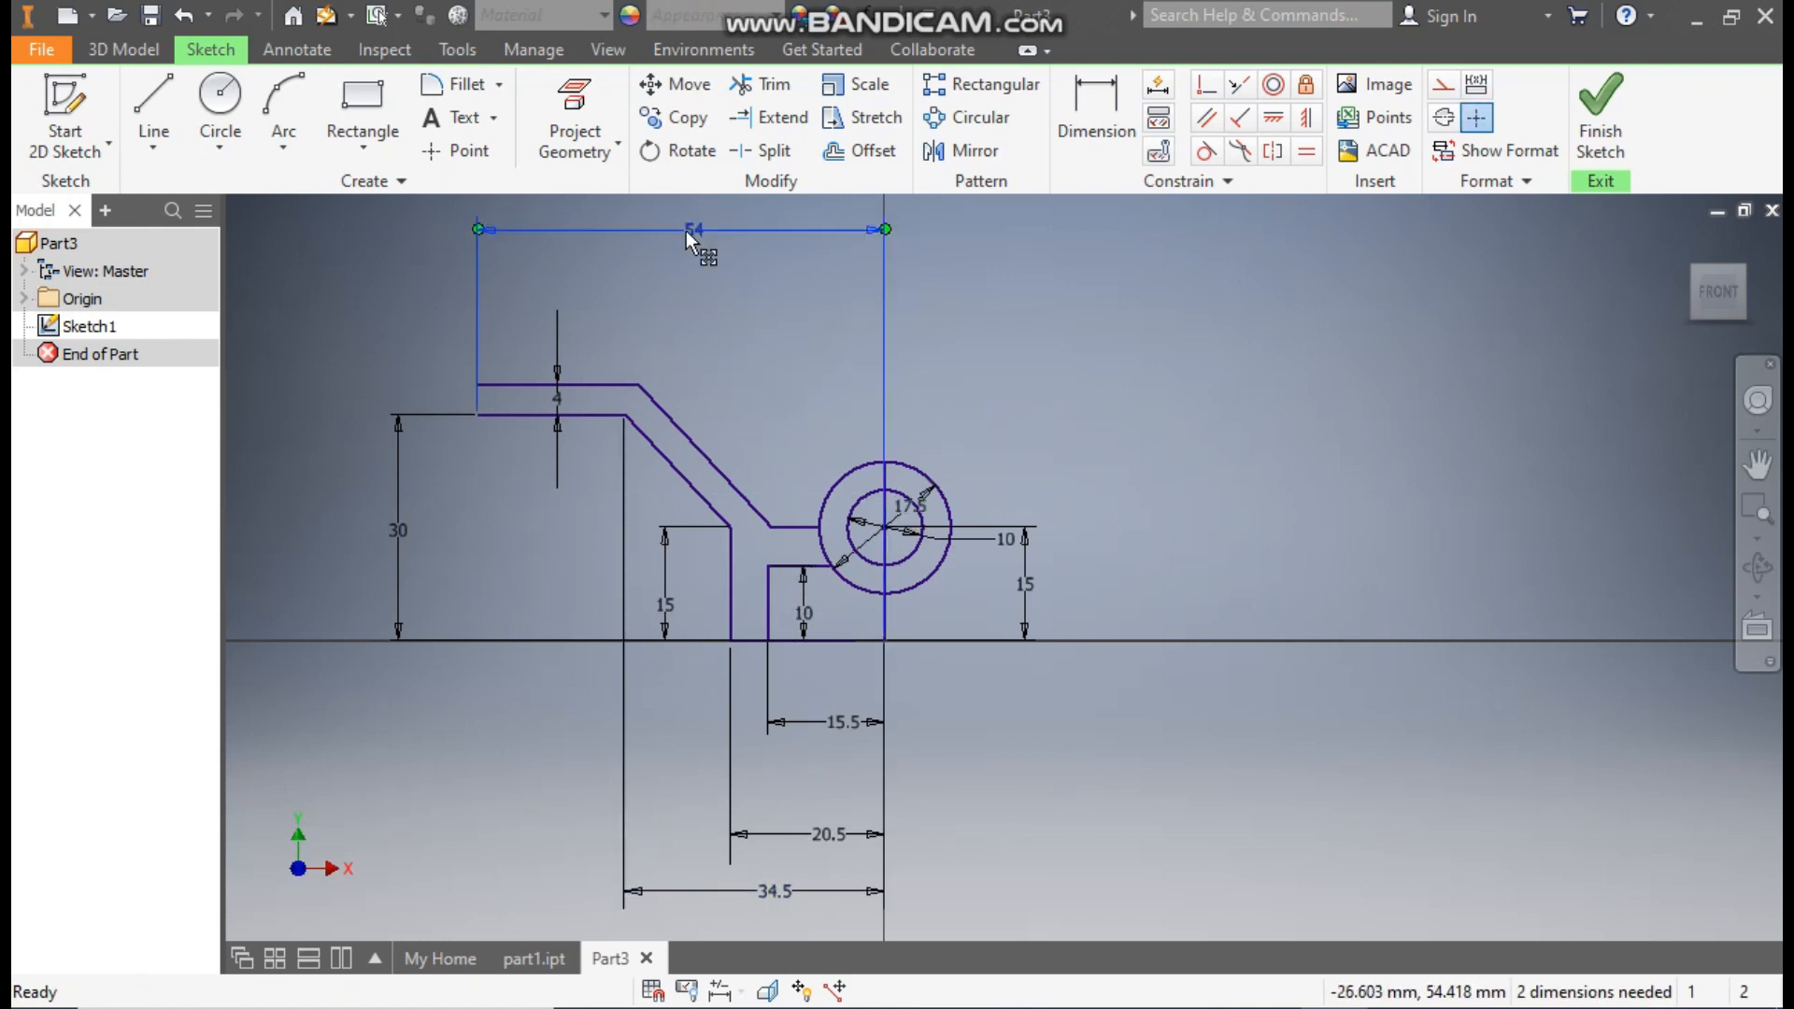
left_click_drag(713, 248, 738, 926)
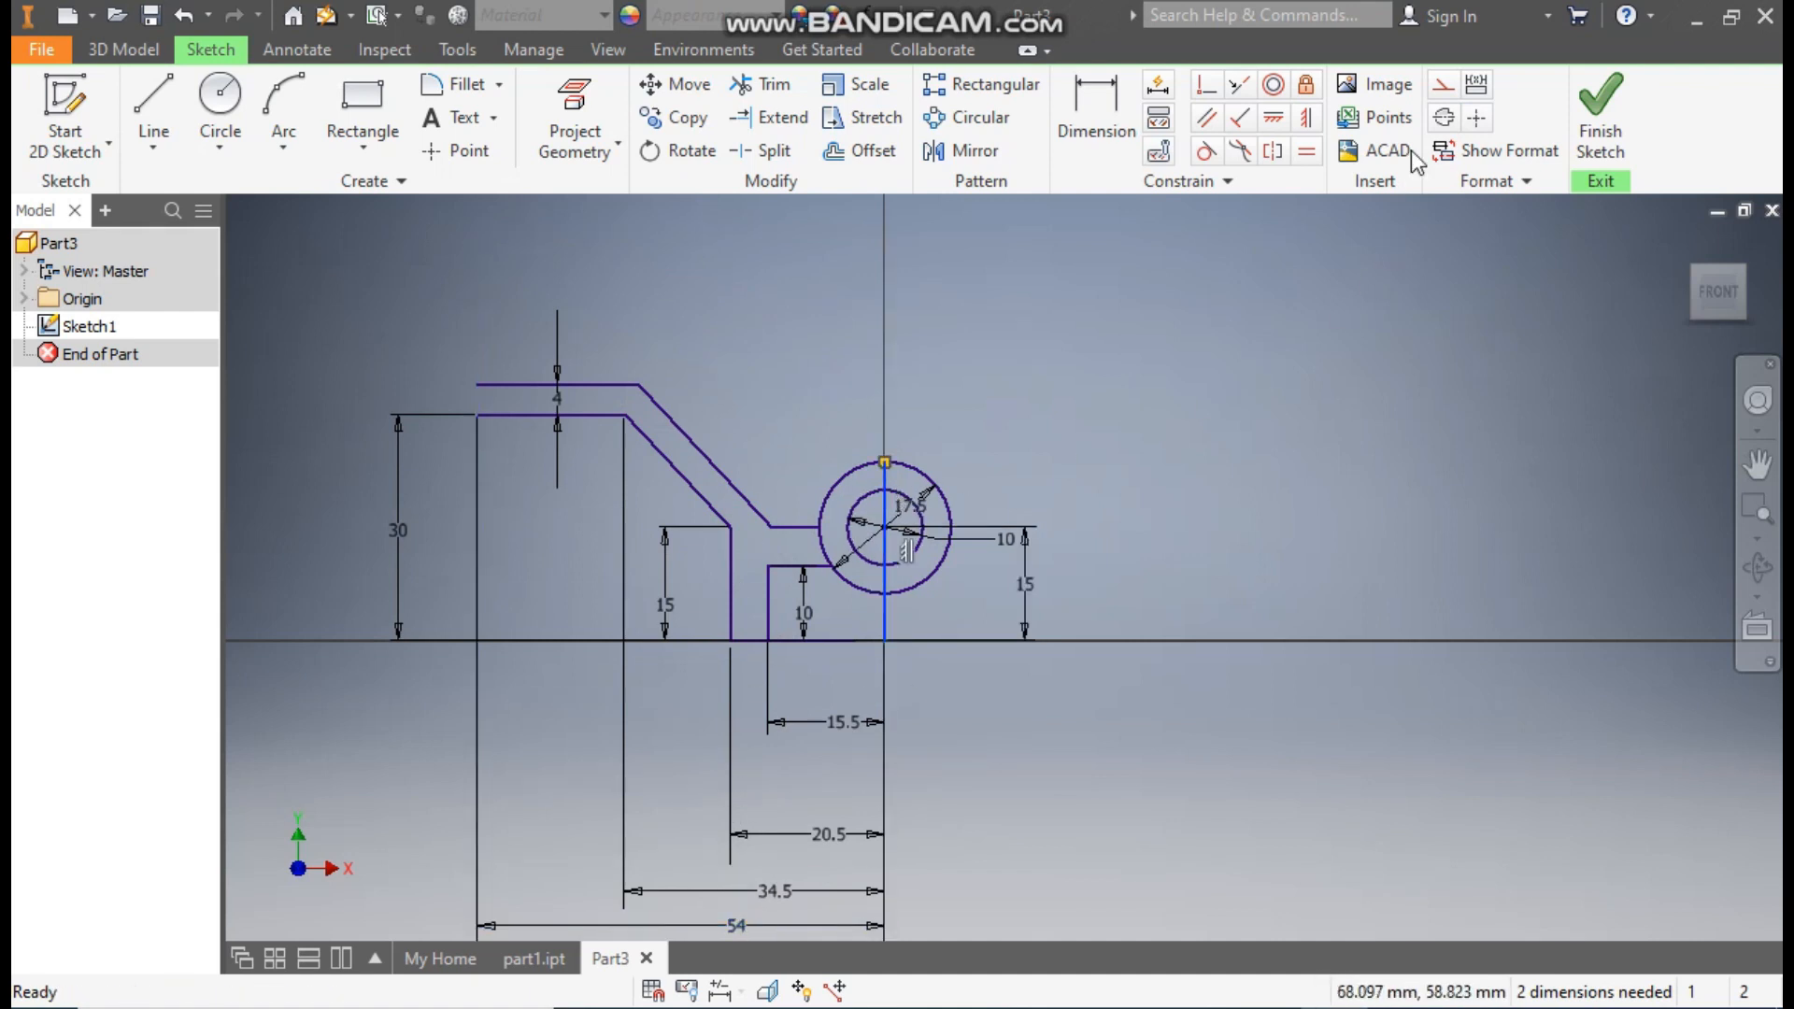
- Convert the vertical line through the circles to construction geometry and trim both circles' halves on its positive X side
left_click(1442, 84)
middle_click_drag(1146, 461, 1185, 400)
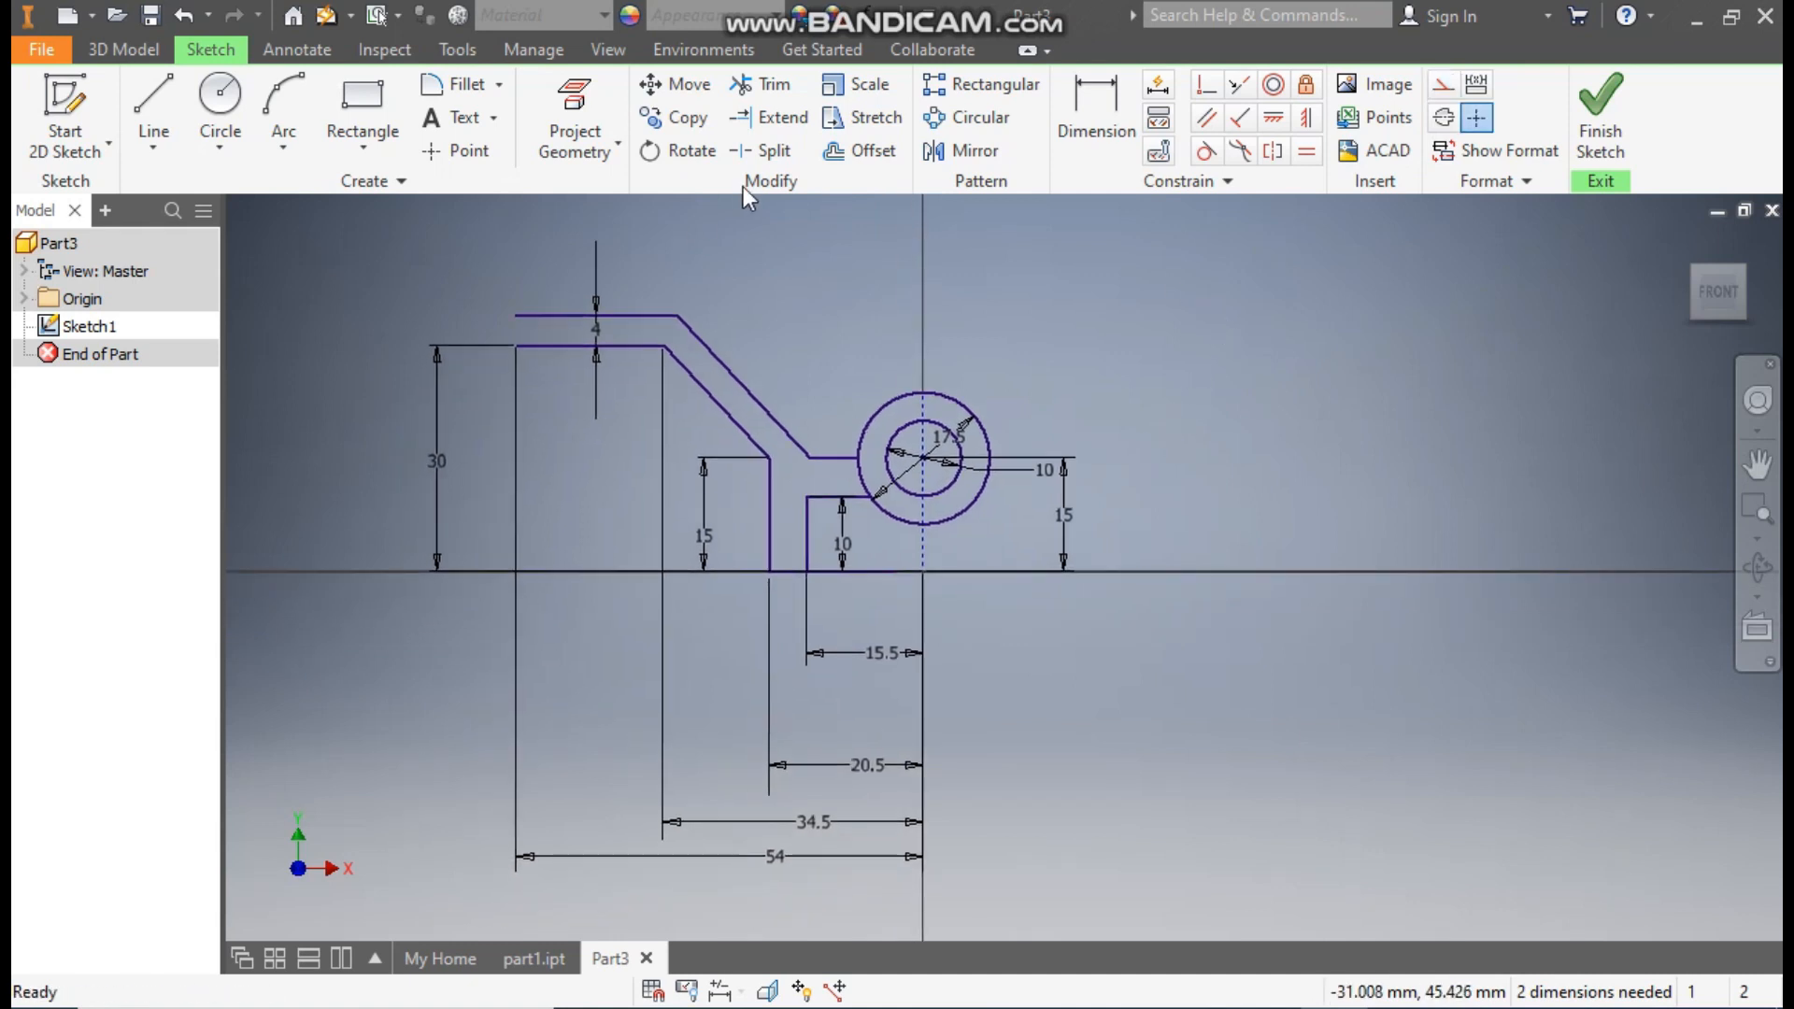
left_click(762, 84)
left_click(972, 426)
left_click(956, 443)
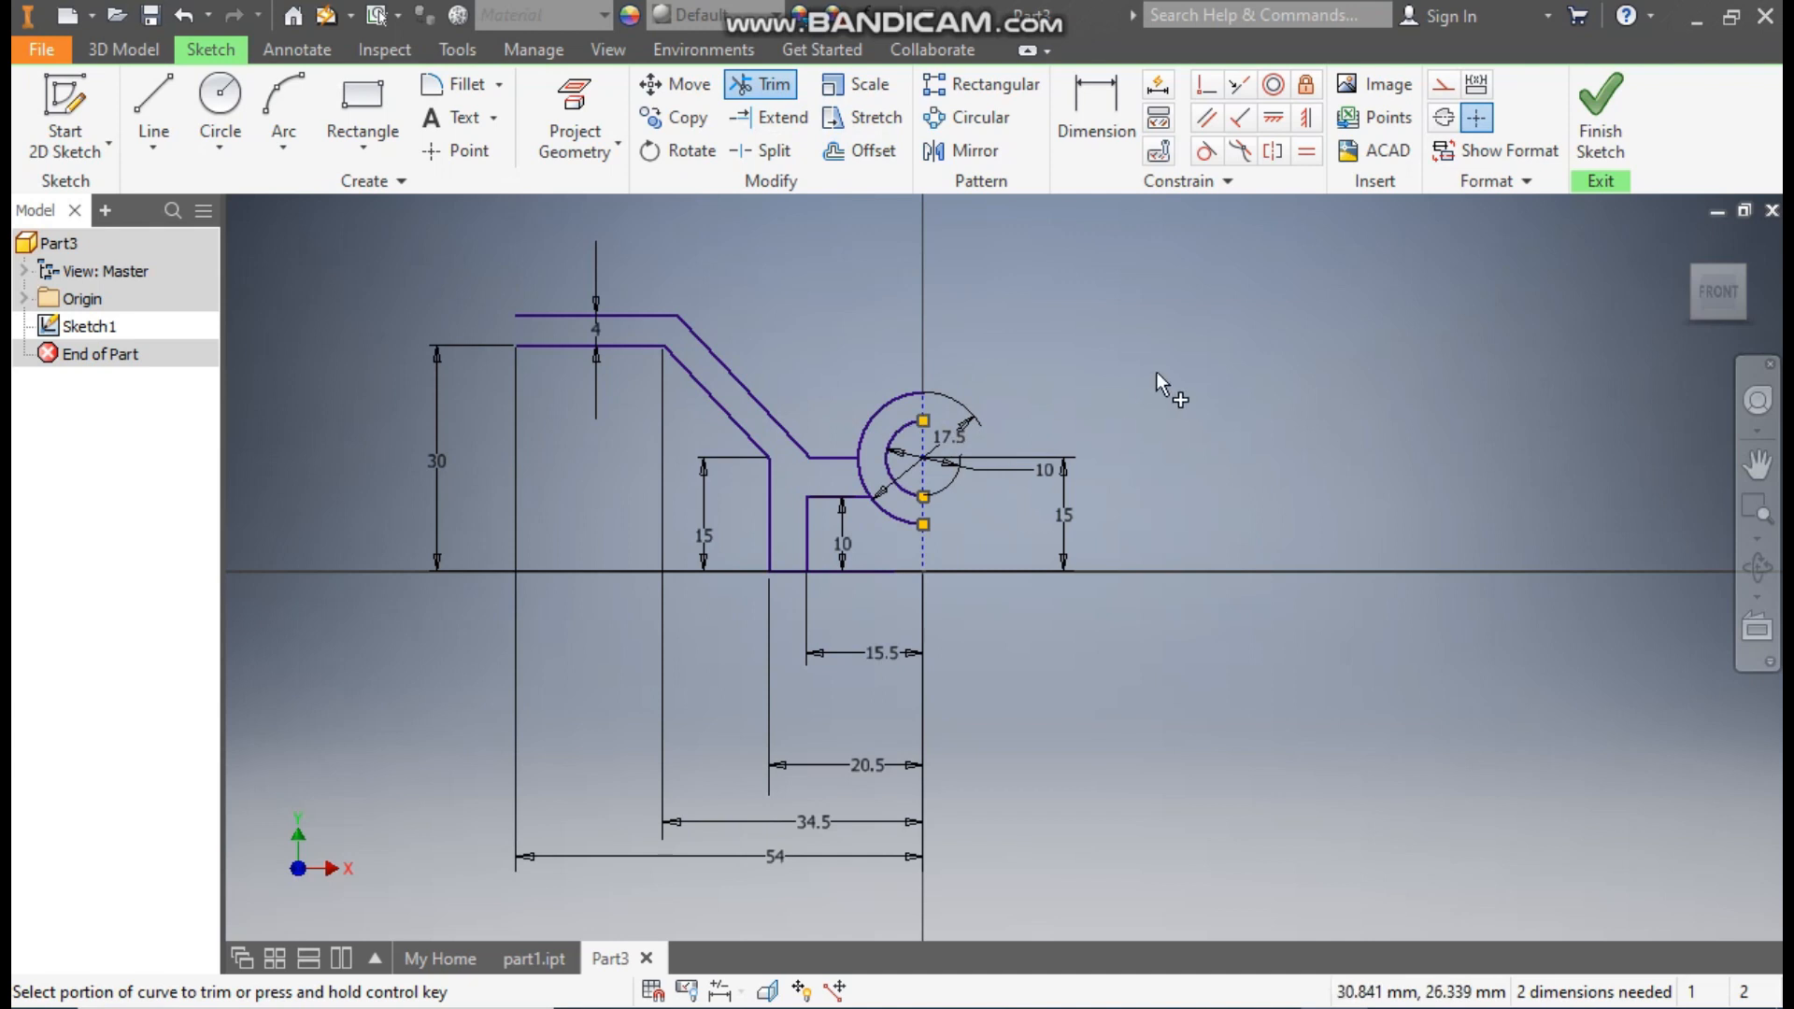
- Close the half-profile with short vertical lines at the outer arm end and between both pairs of arc endpoints, and finish the sketch
left_click(153, 105)
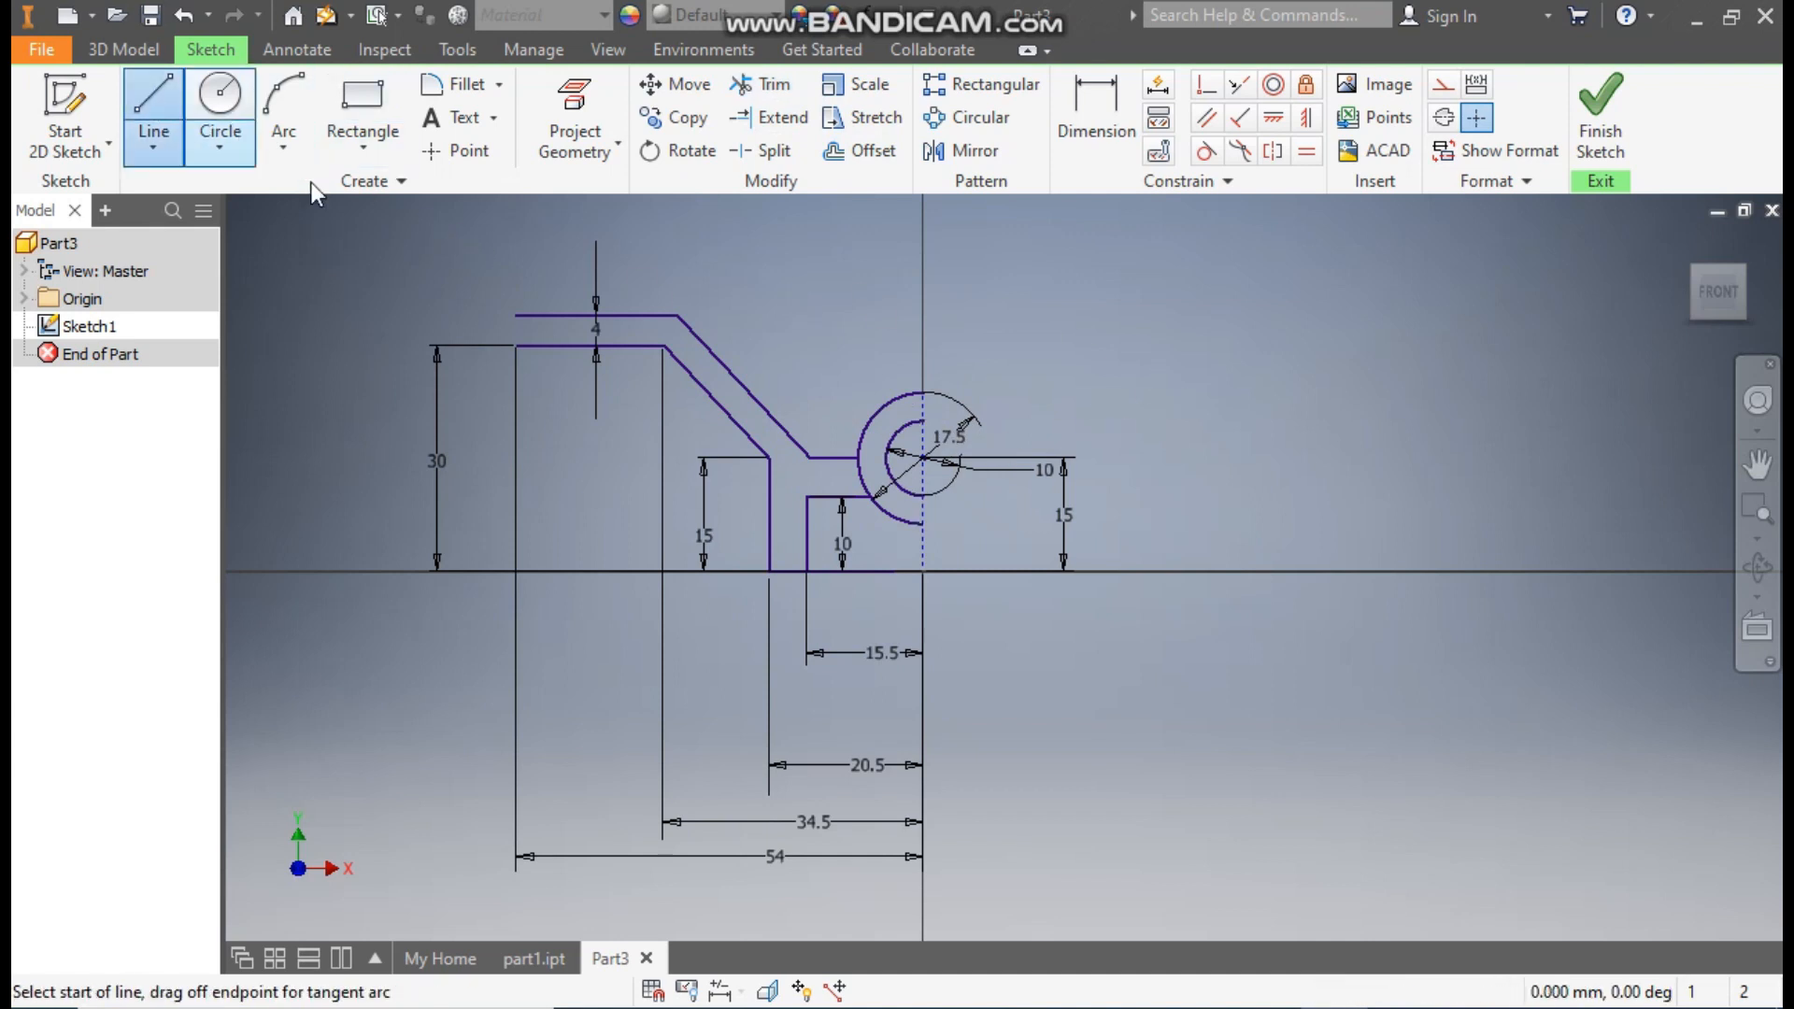
left_click(517, 315)
double_click(515, 345)
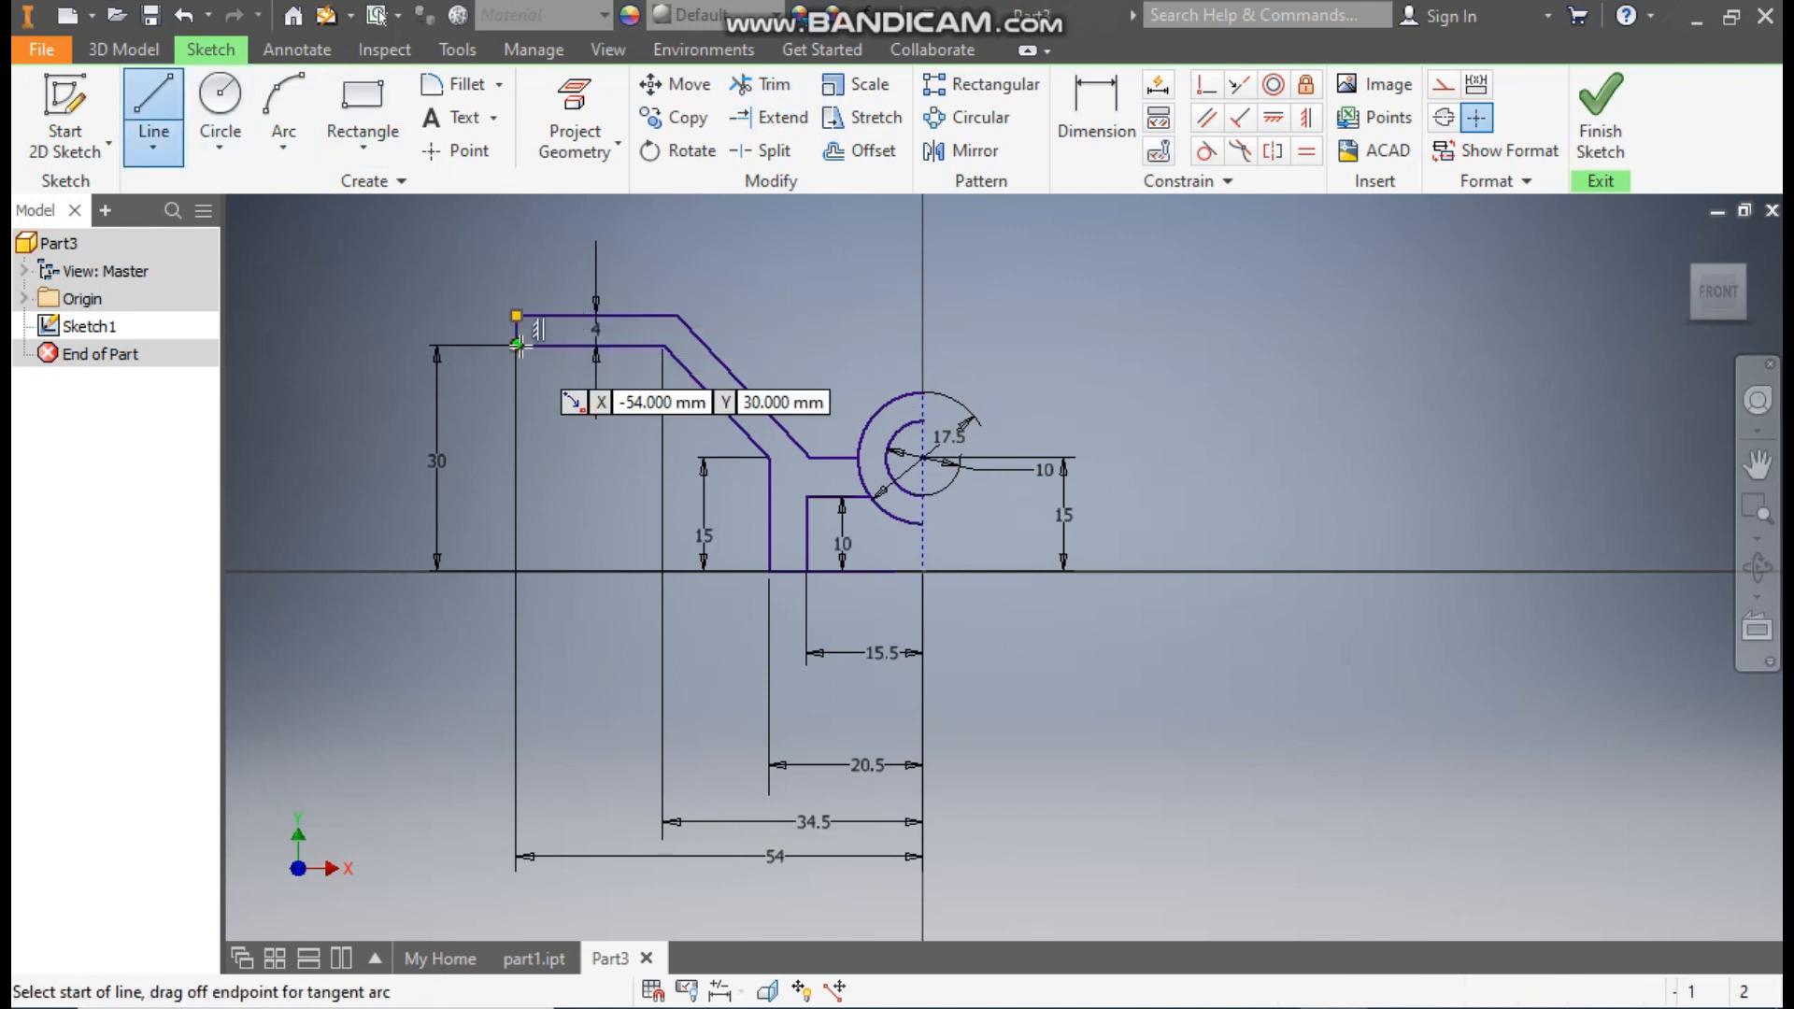
left_click(923, 420)
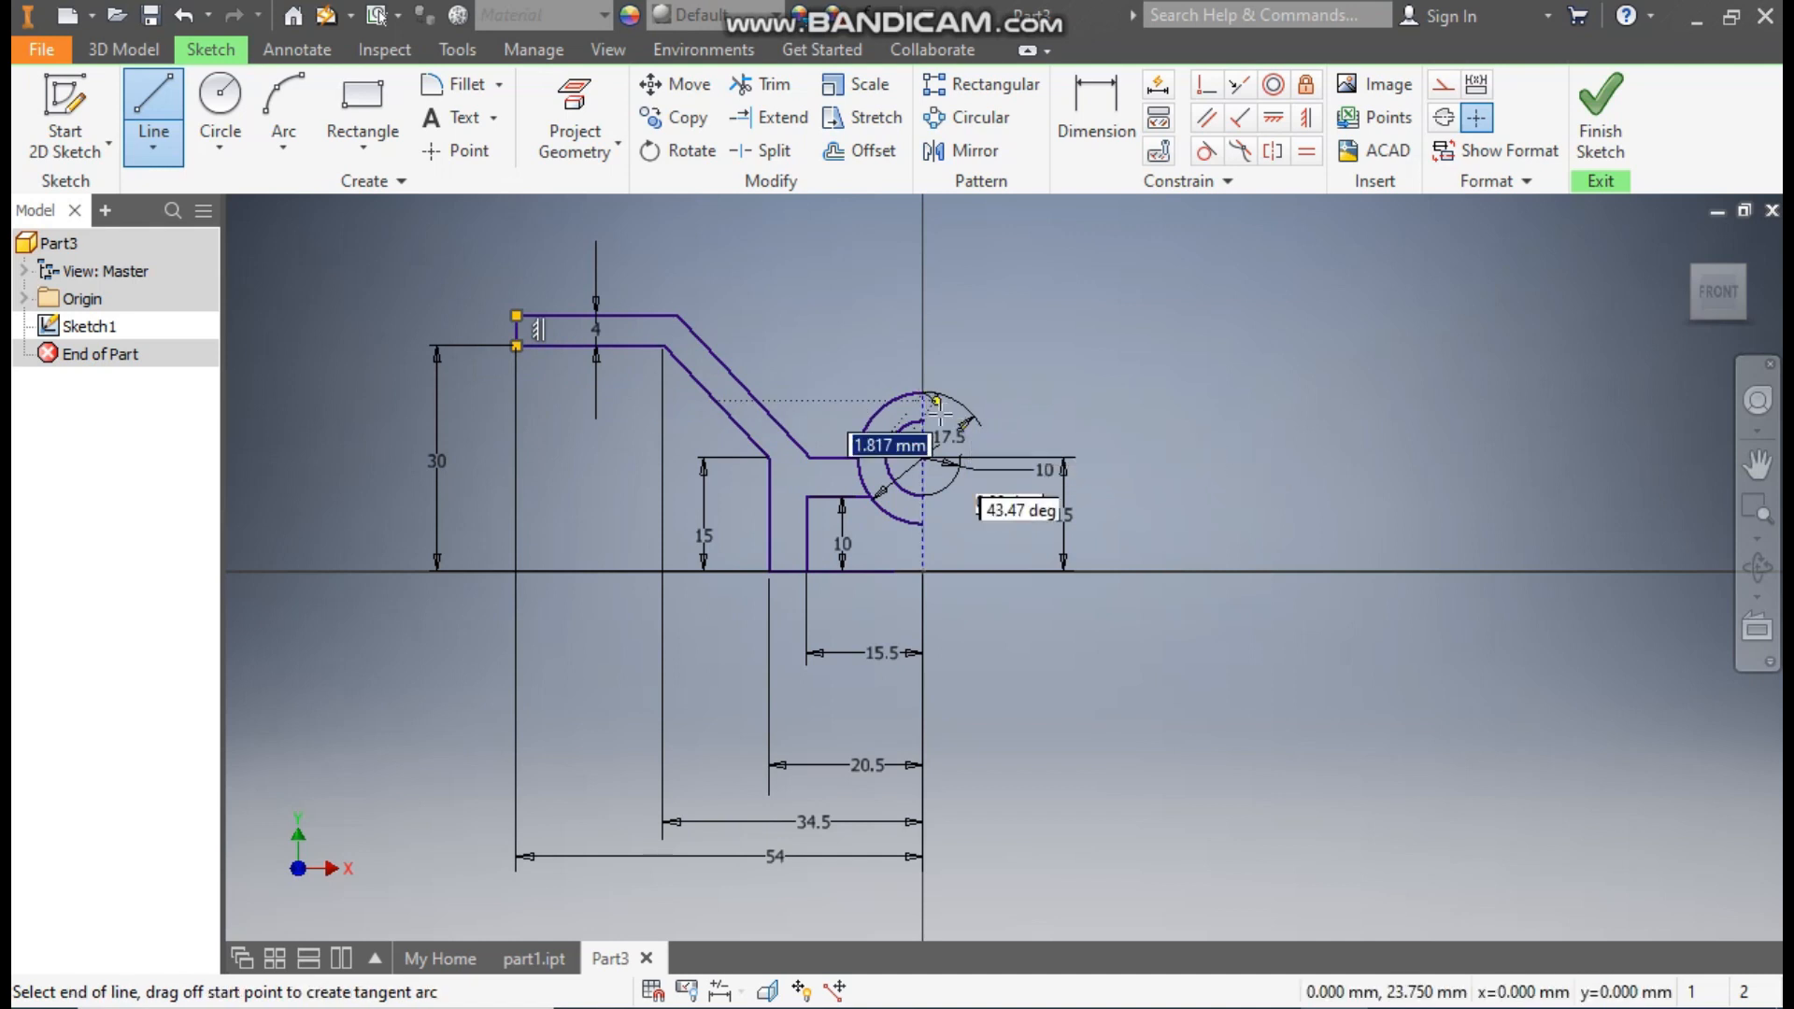
double_click(923, 392)
left_click(923, 524)
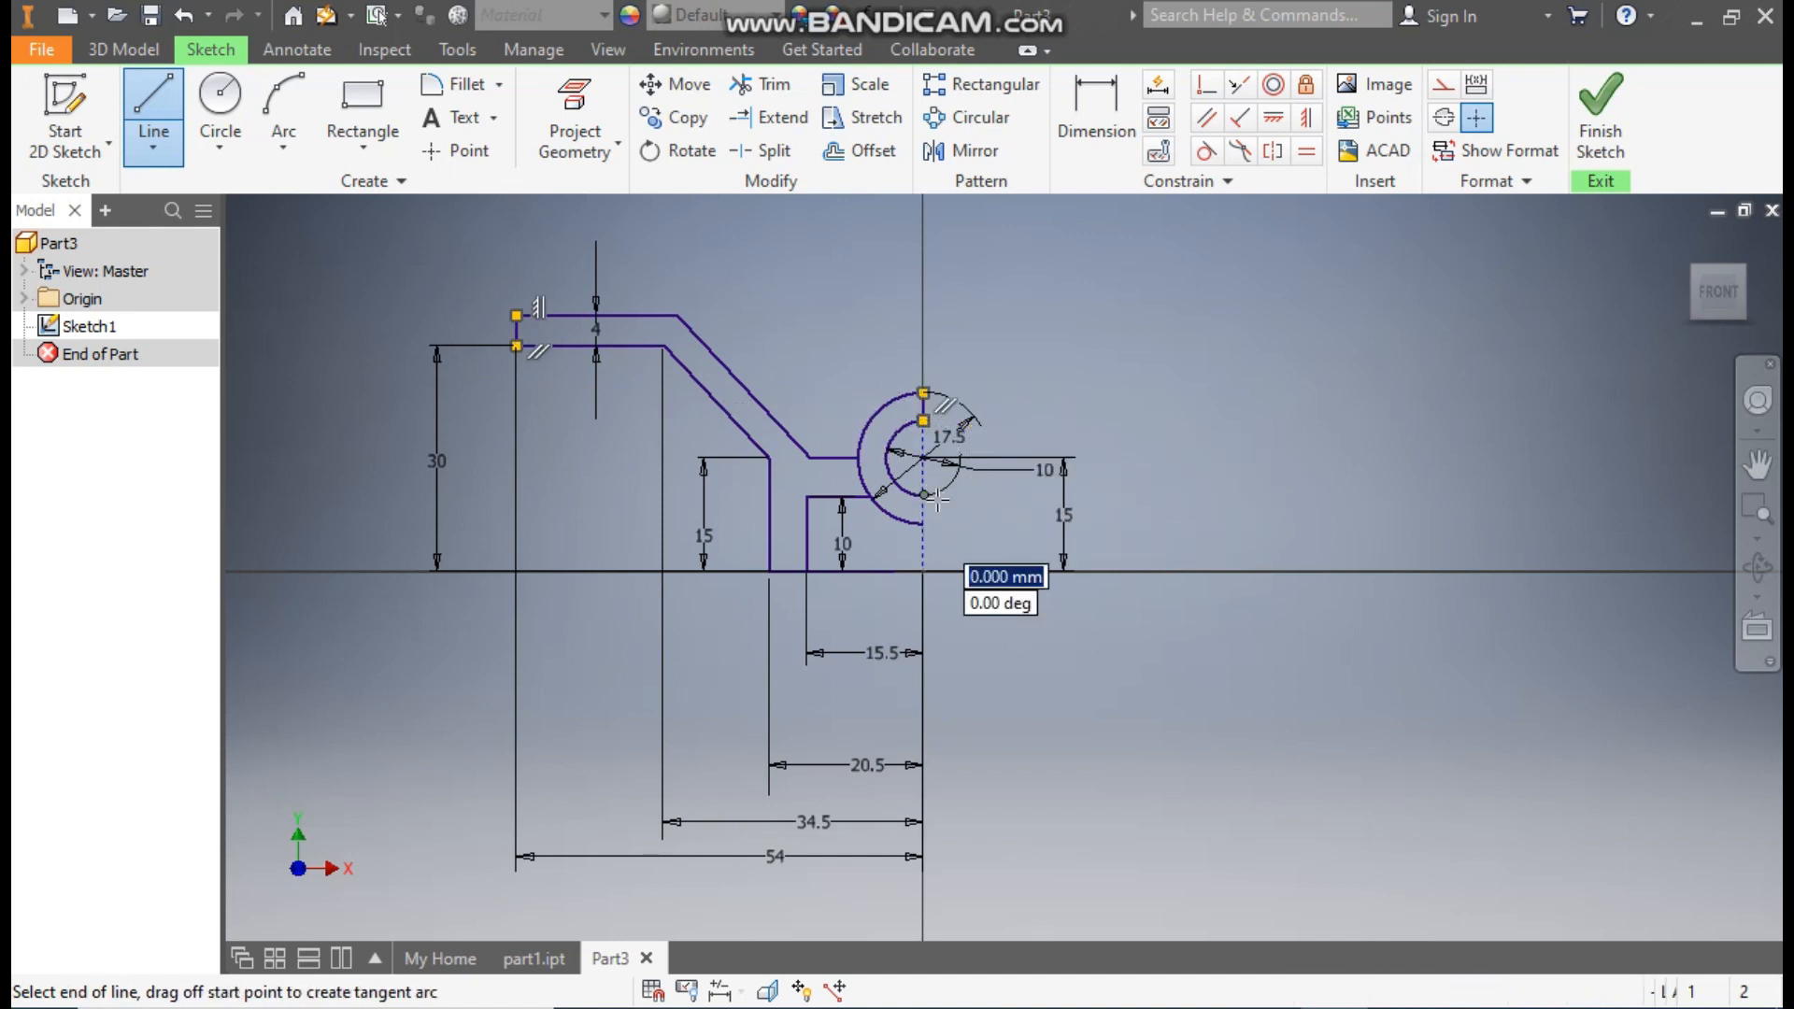
double_click(923, 497)
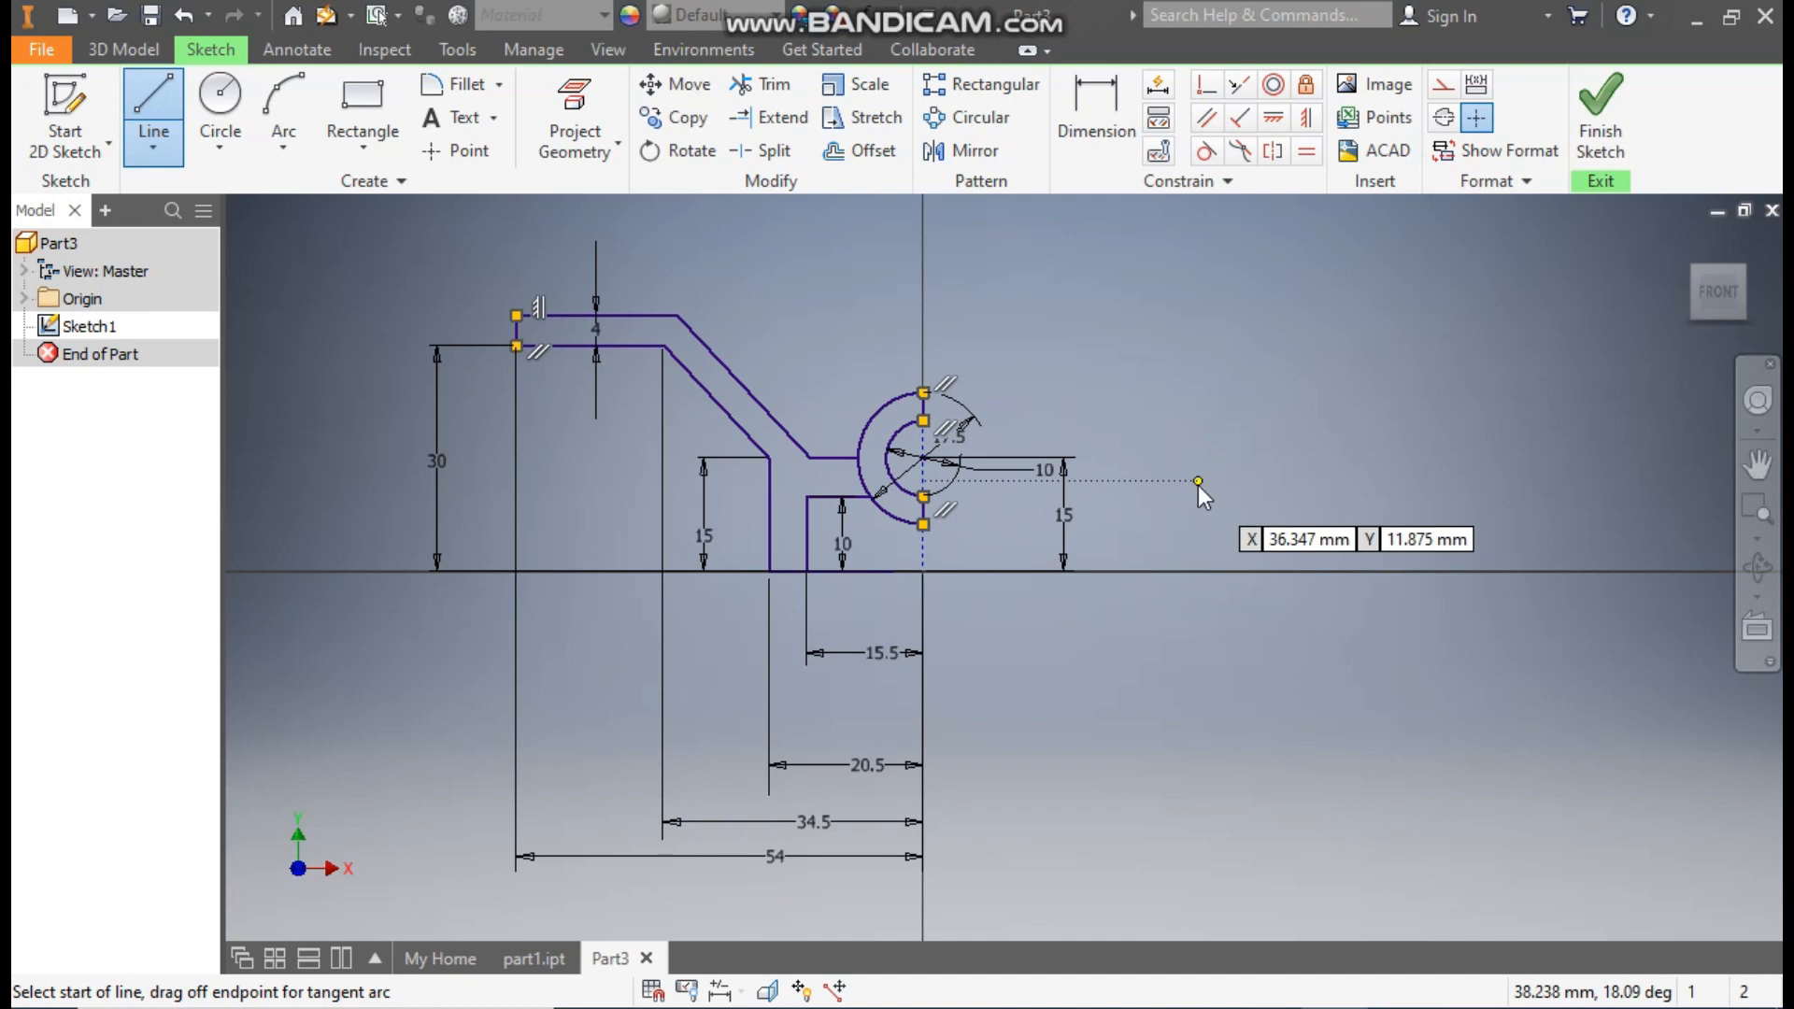
key("Escape")
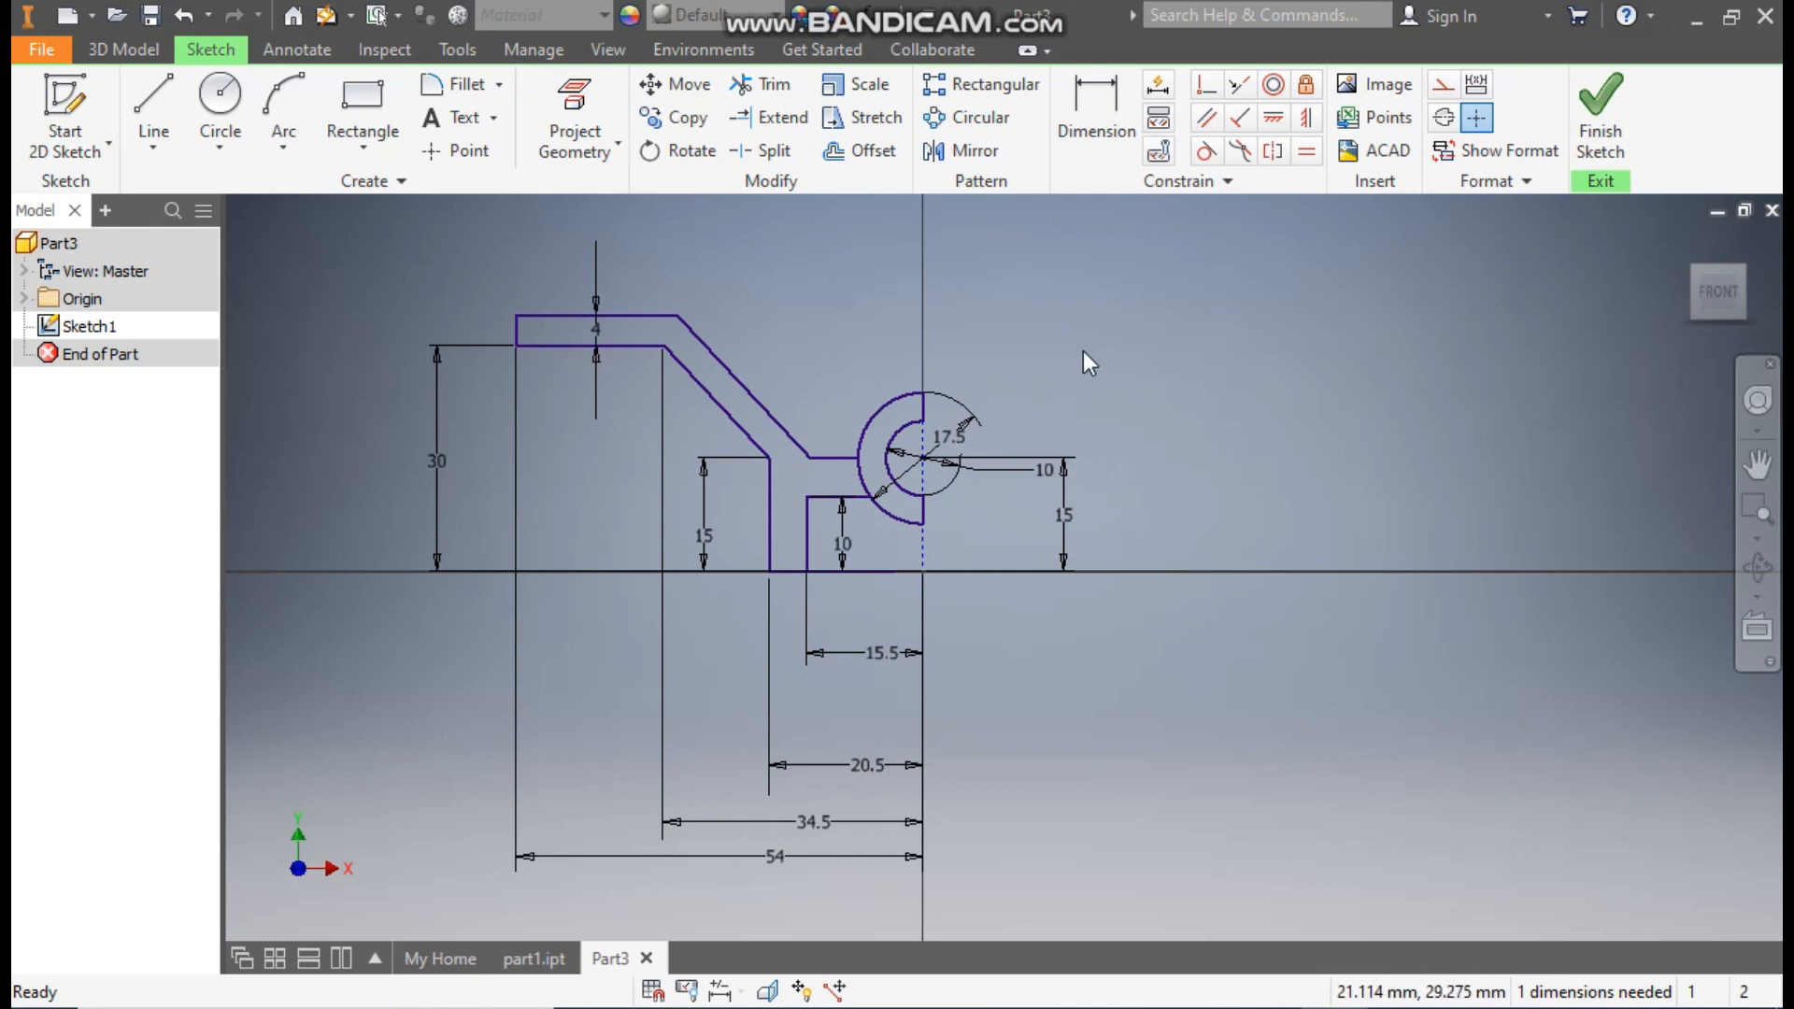
left_click(1600, 107)
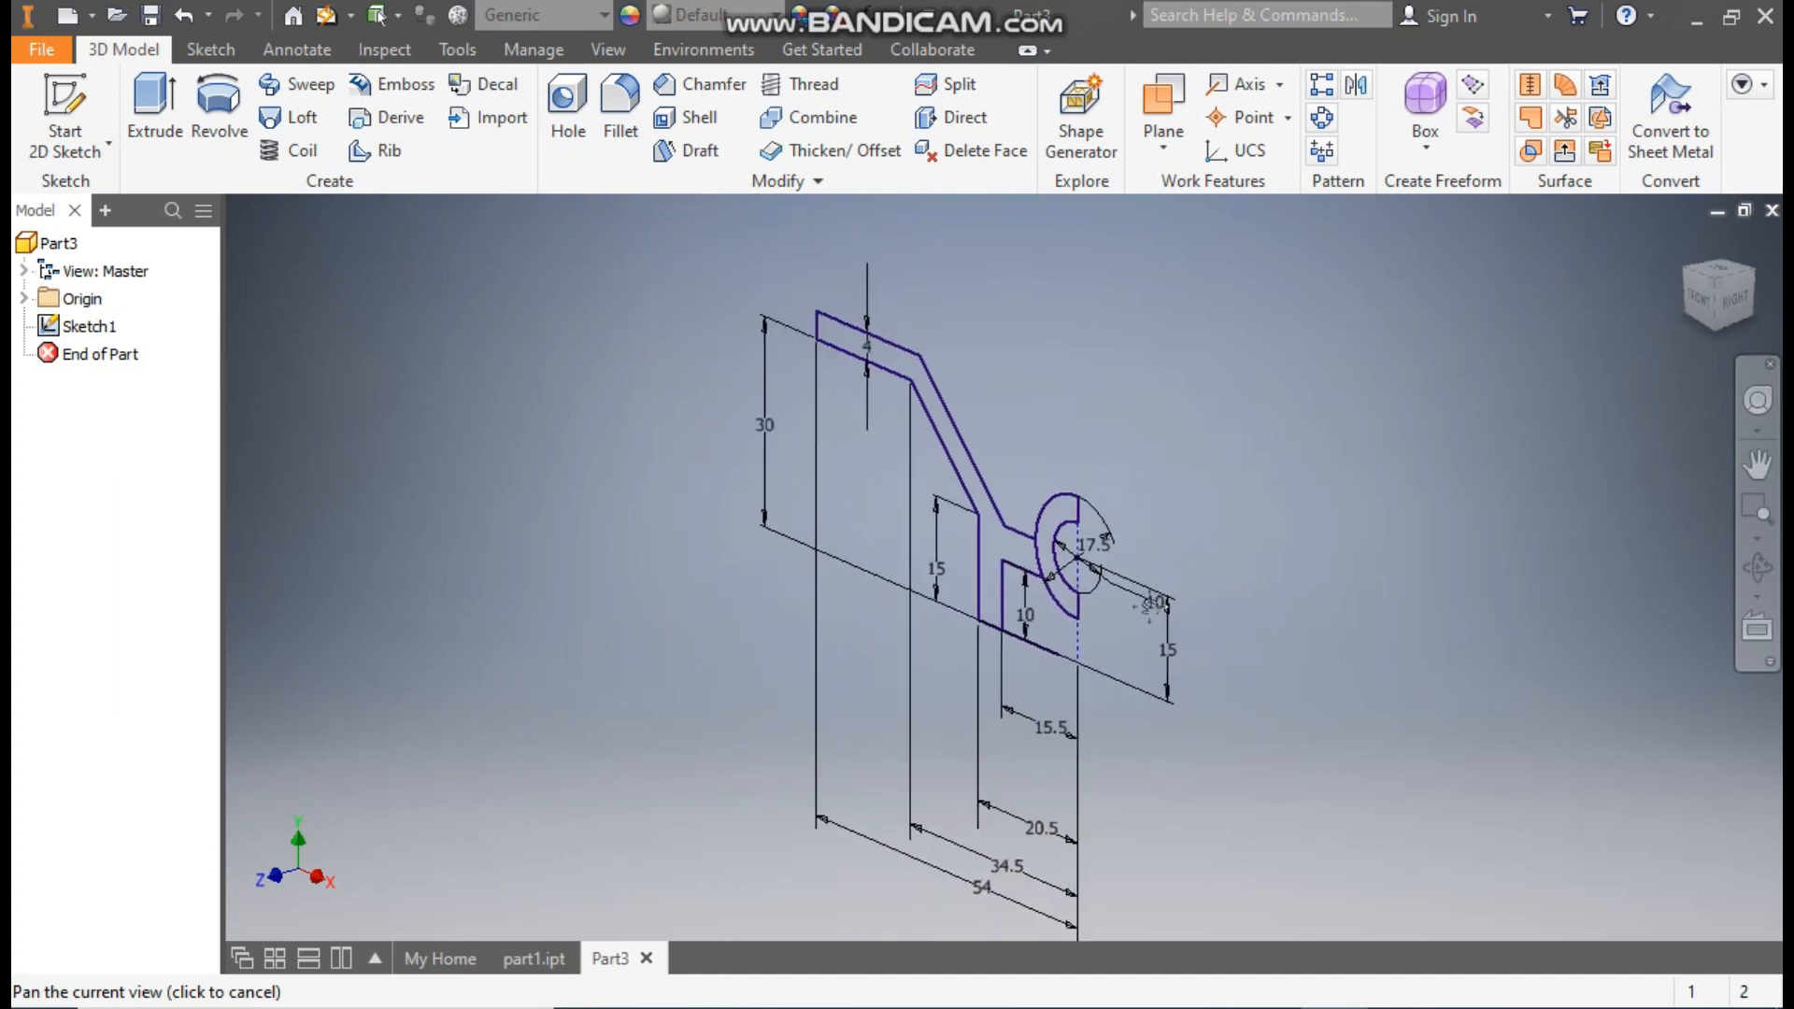
- Extrude the arm profile and half-ring profile together symmetrically to a distance of 18 mm
left_click(154, 103)
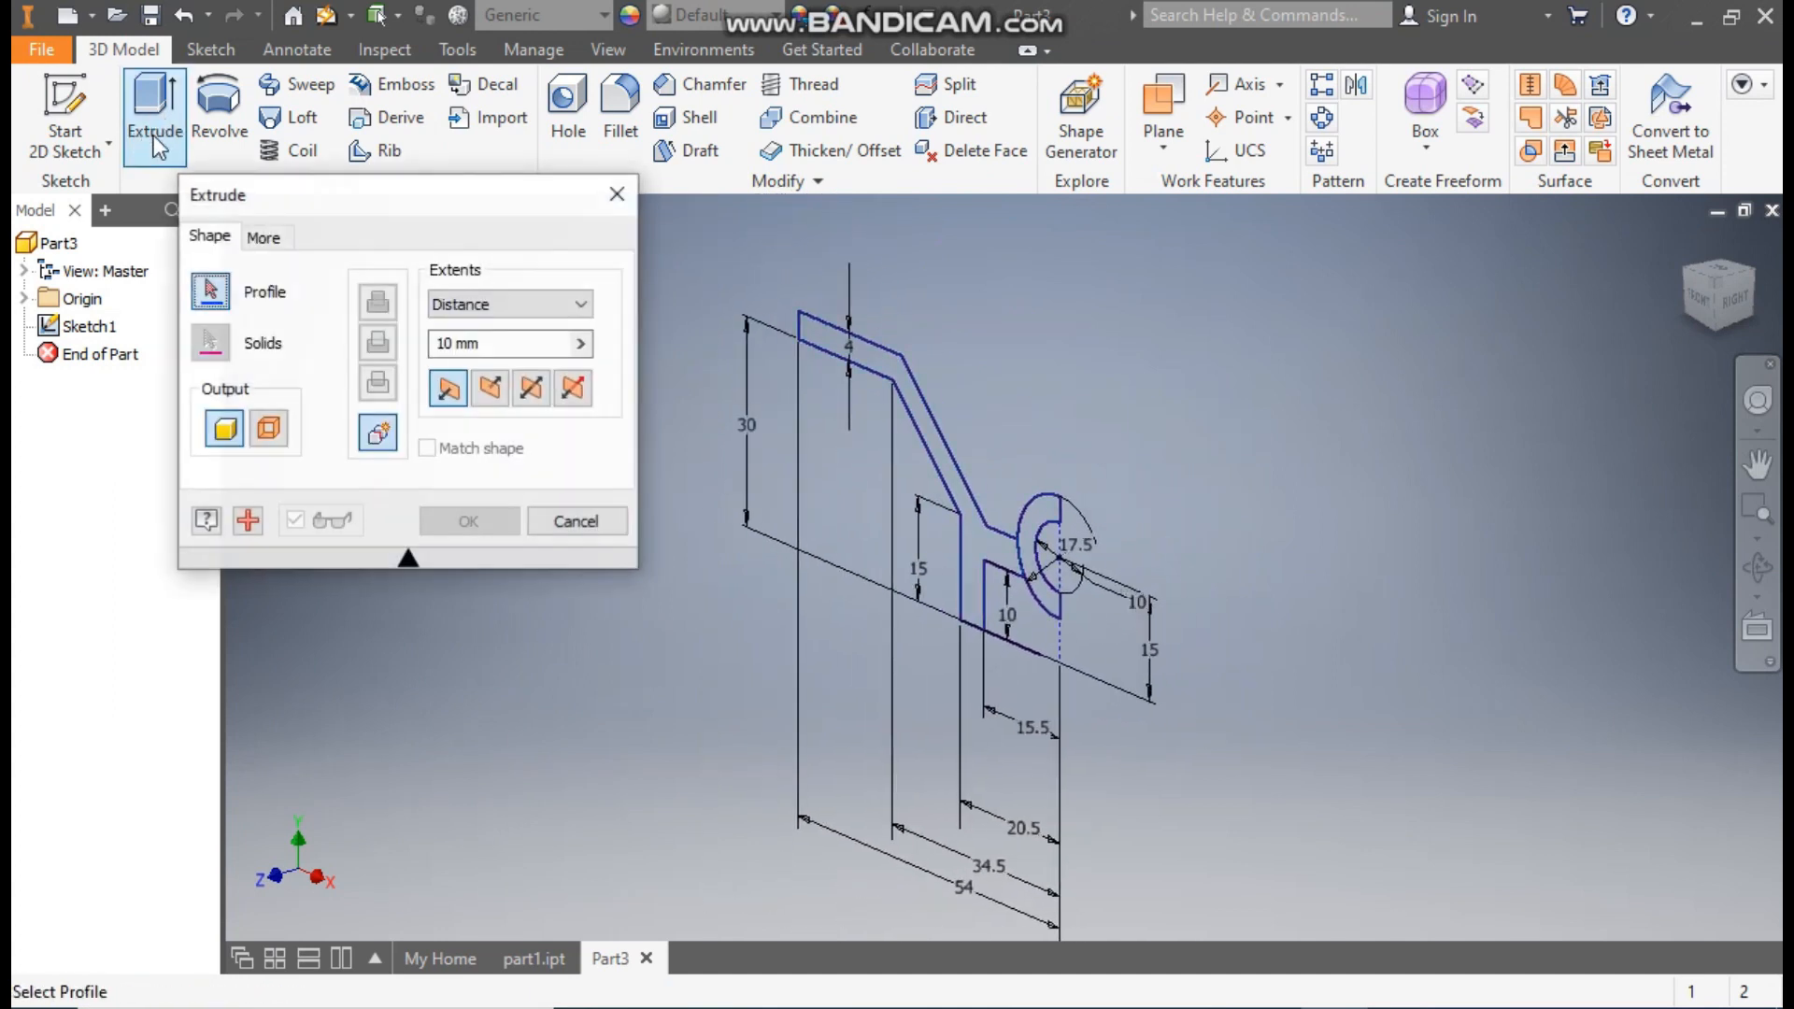
left_click(982, 543)
left_click(1044, 533)
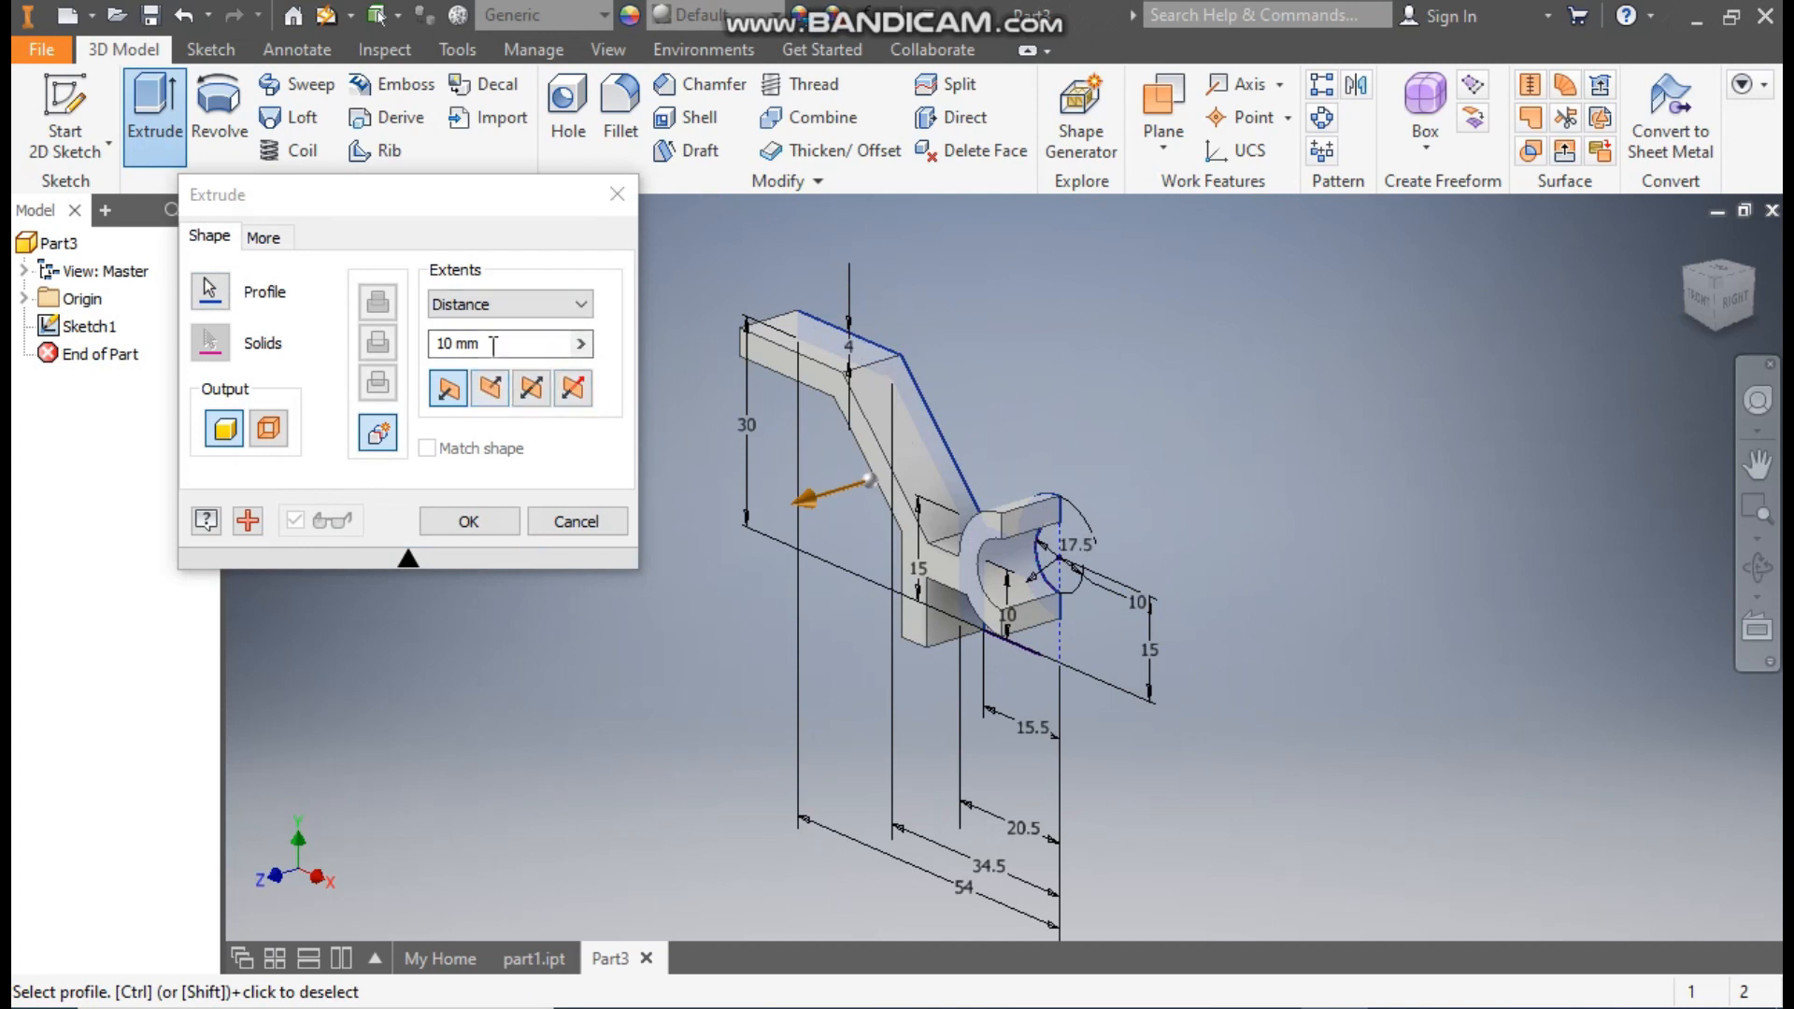
left_click(531, 396)
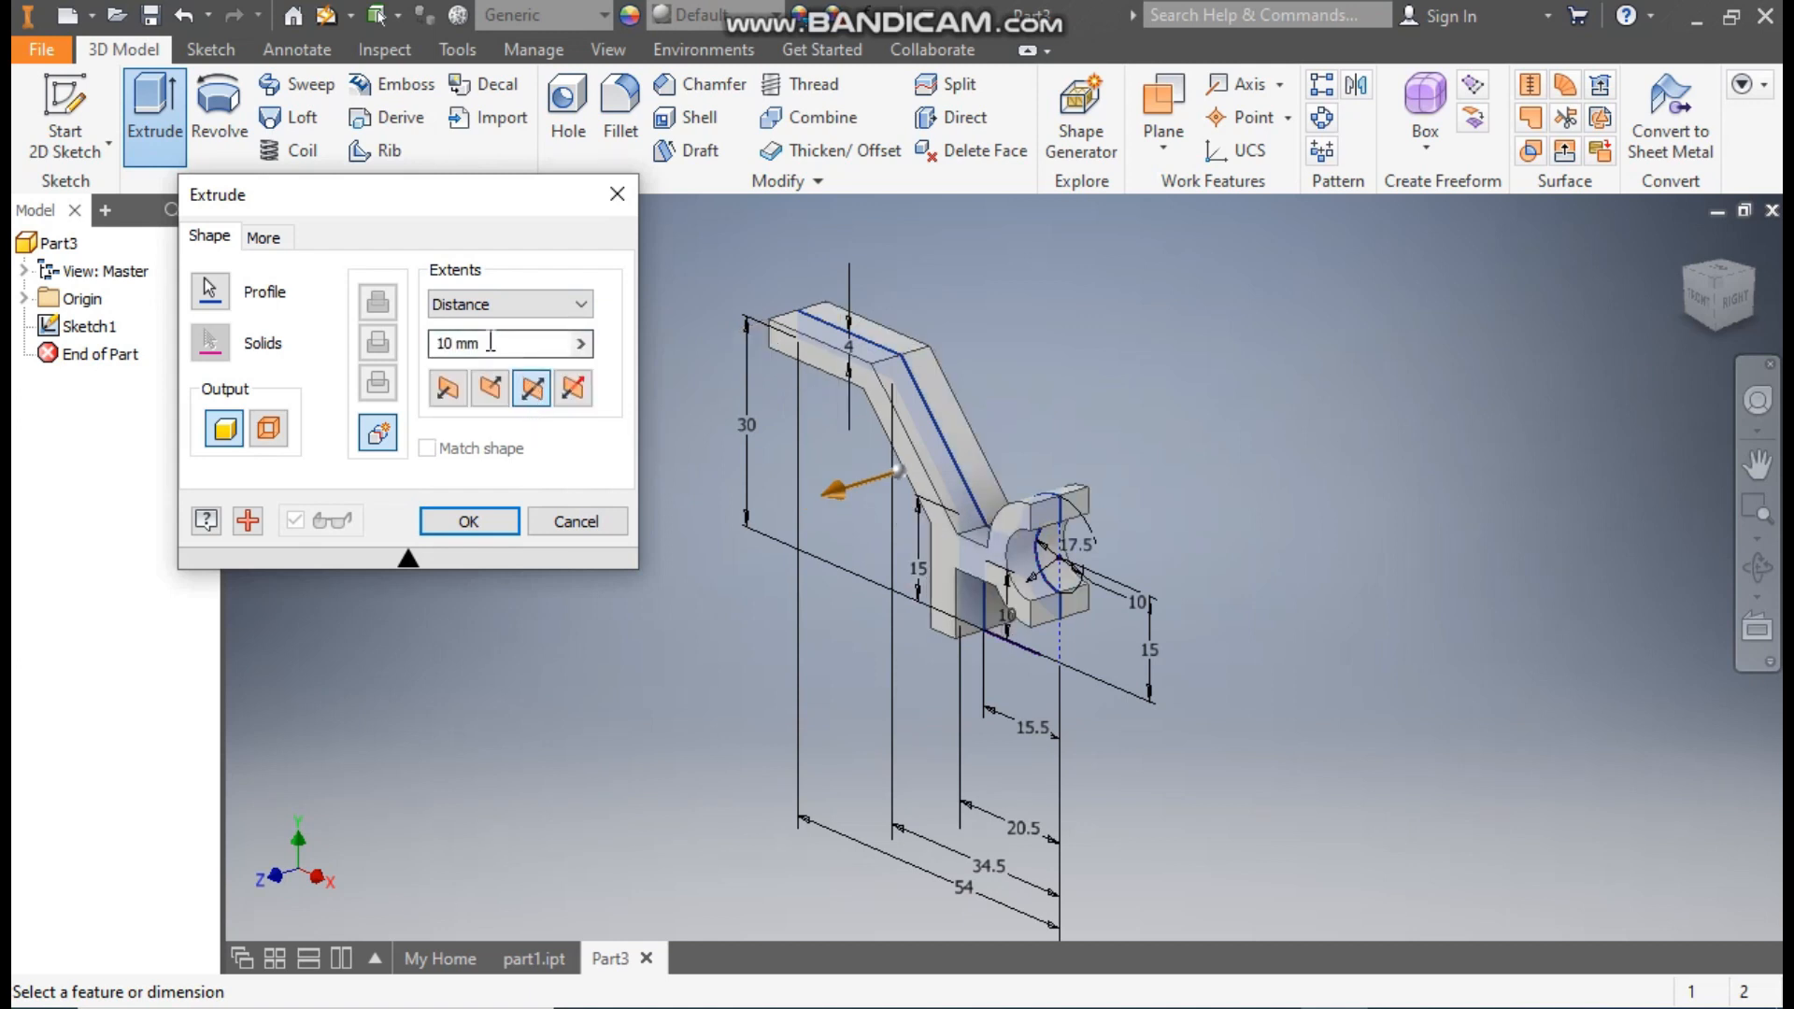
double_click(447, 343)
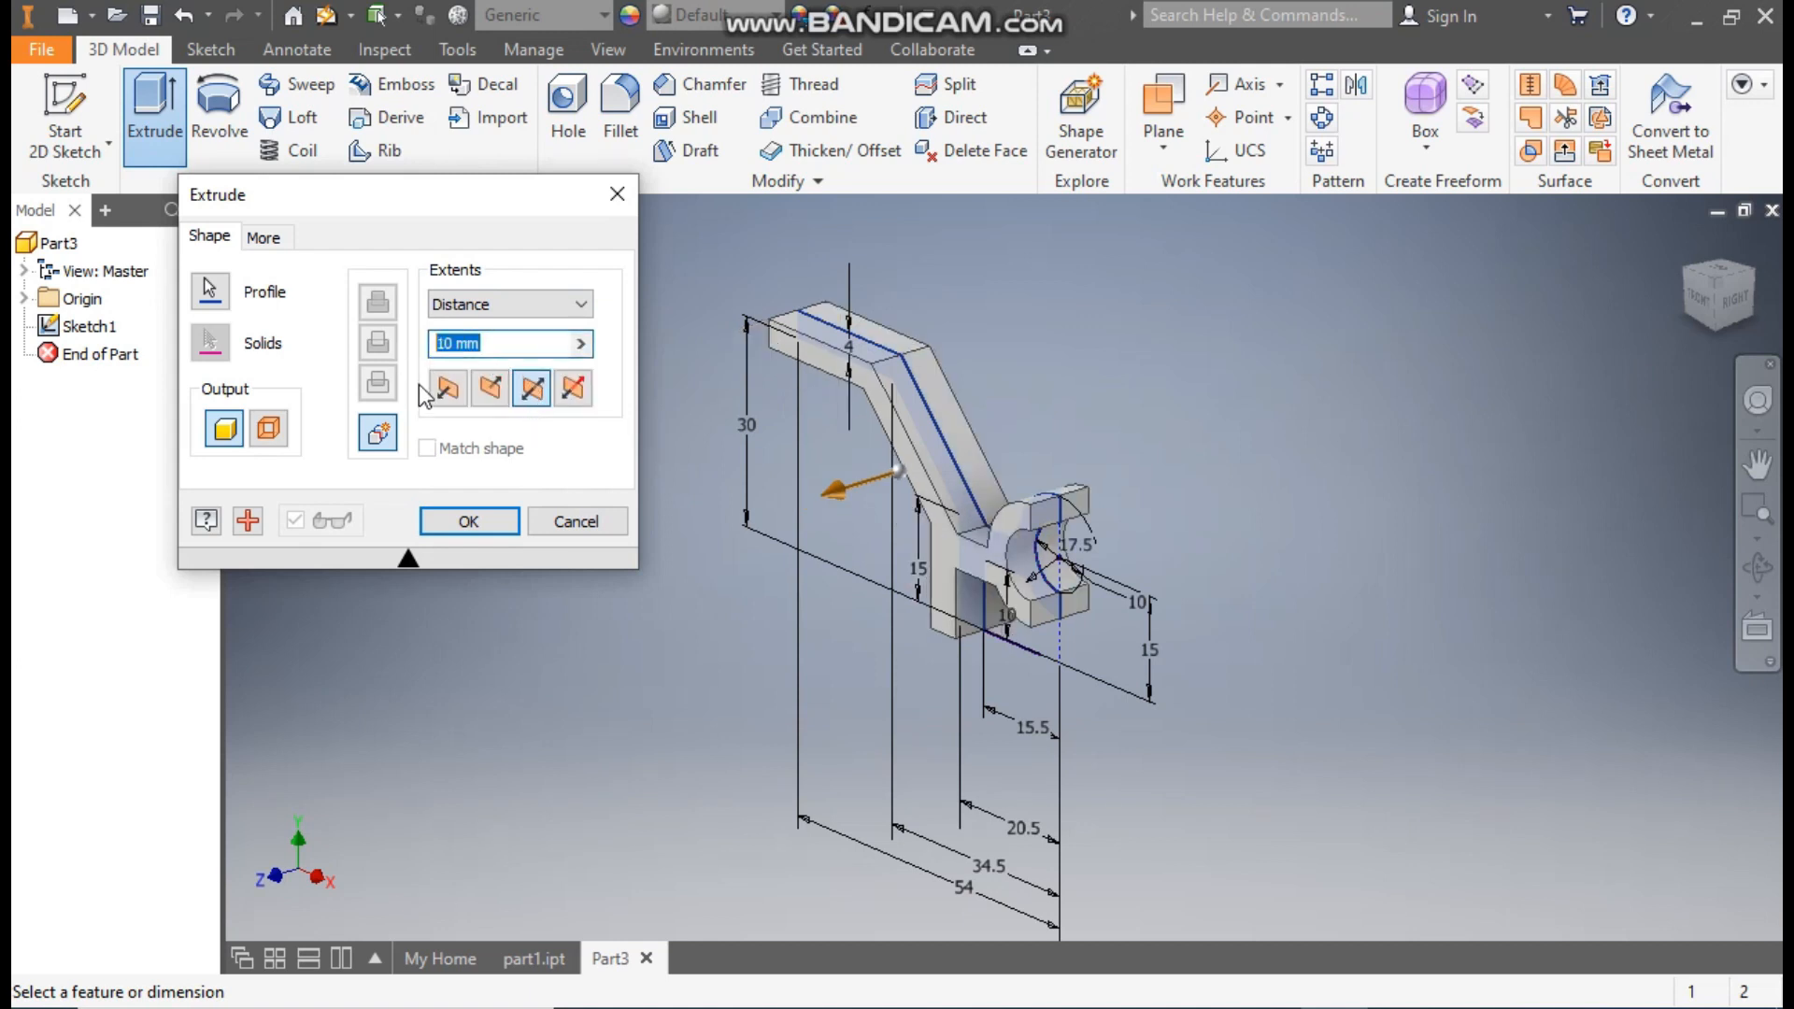
type("18")
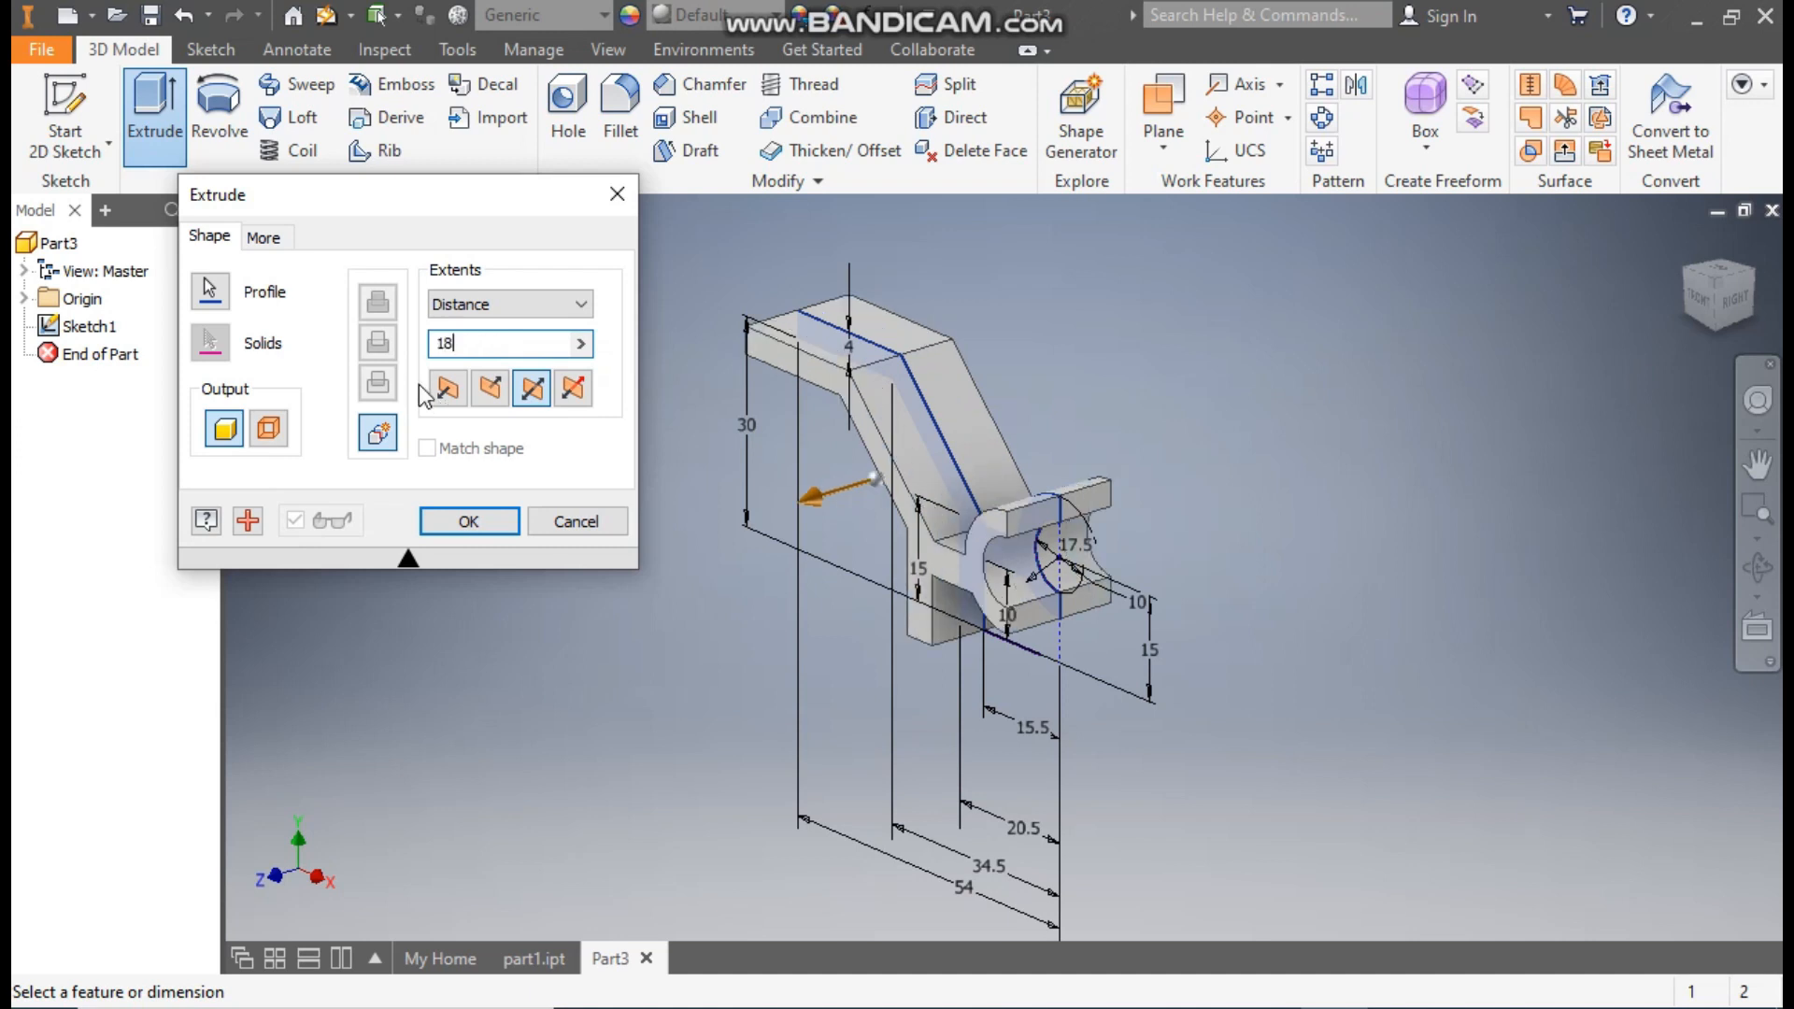
left_click(456, 529)
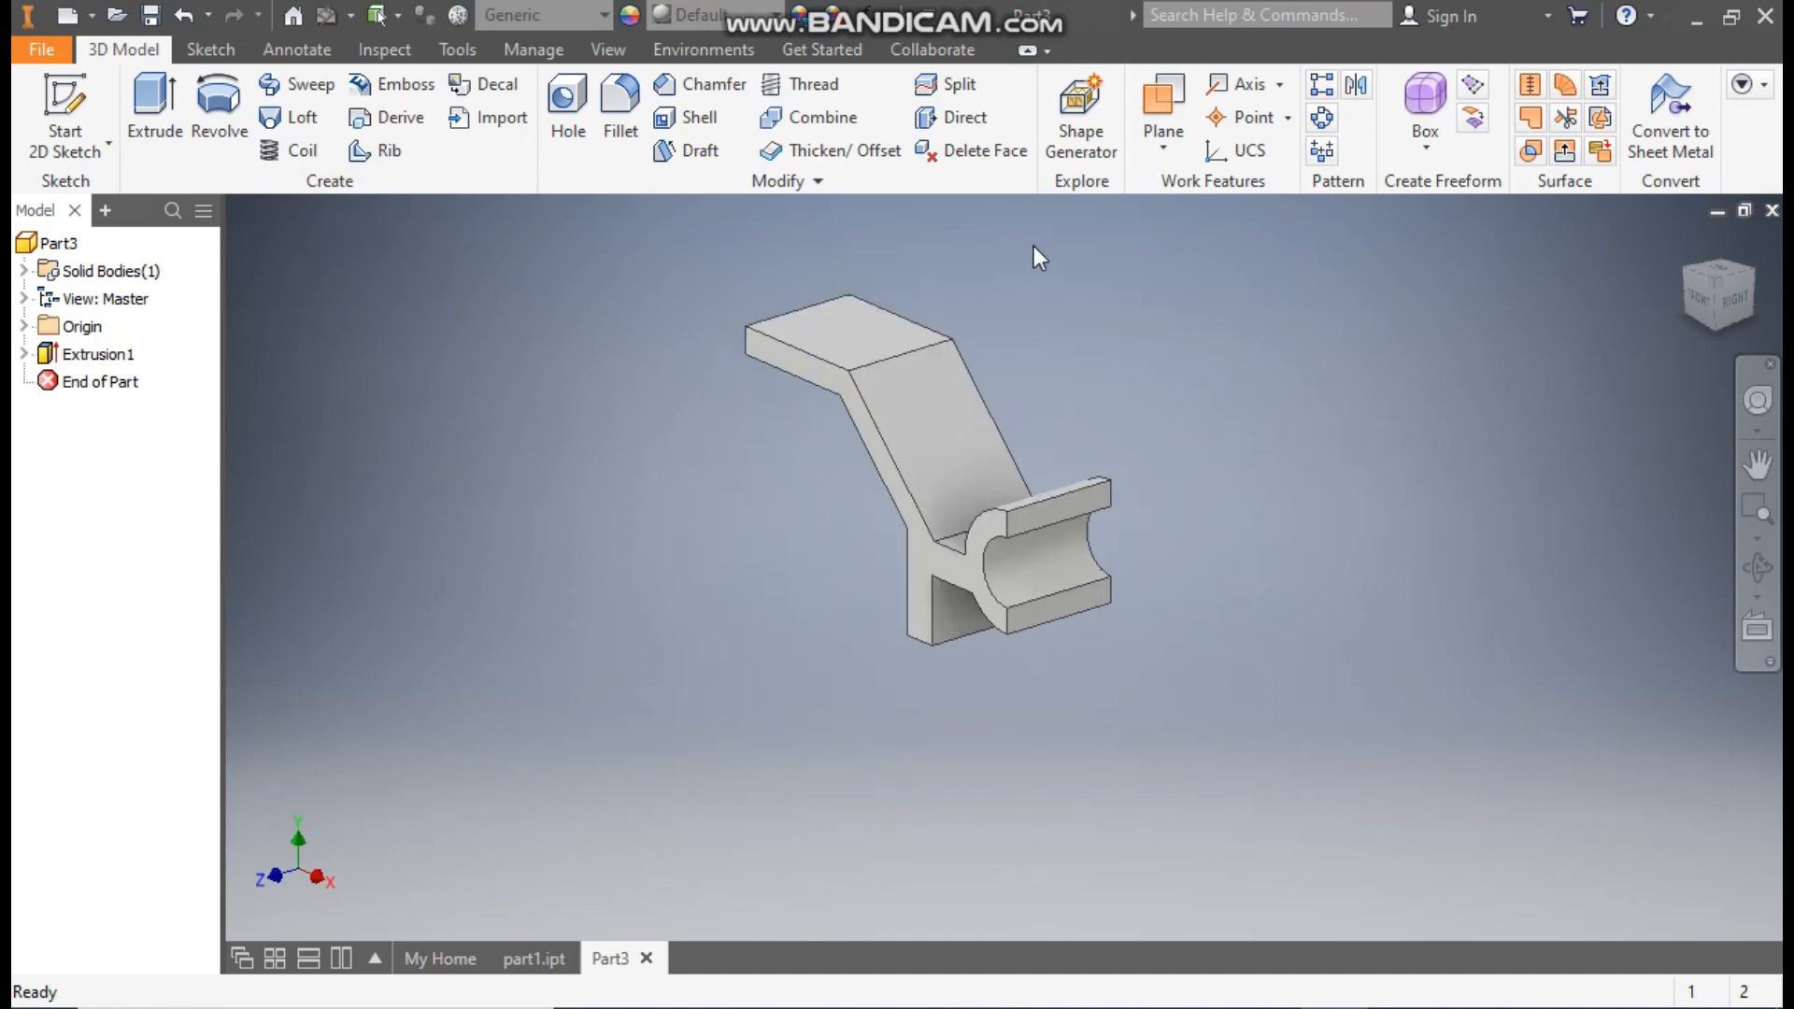
- Mirror the extrusion about the flat cut face of the half-ring
left_click(1357, 90)
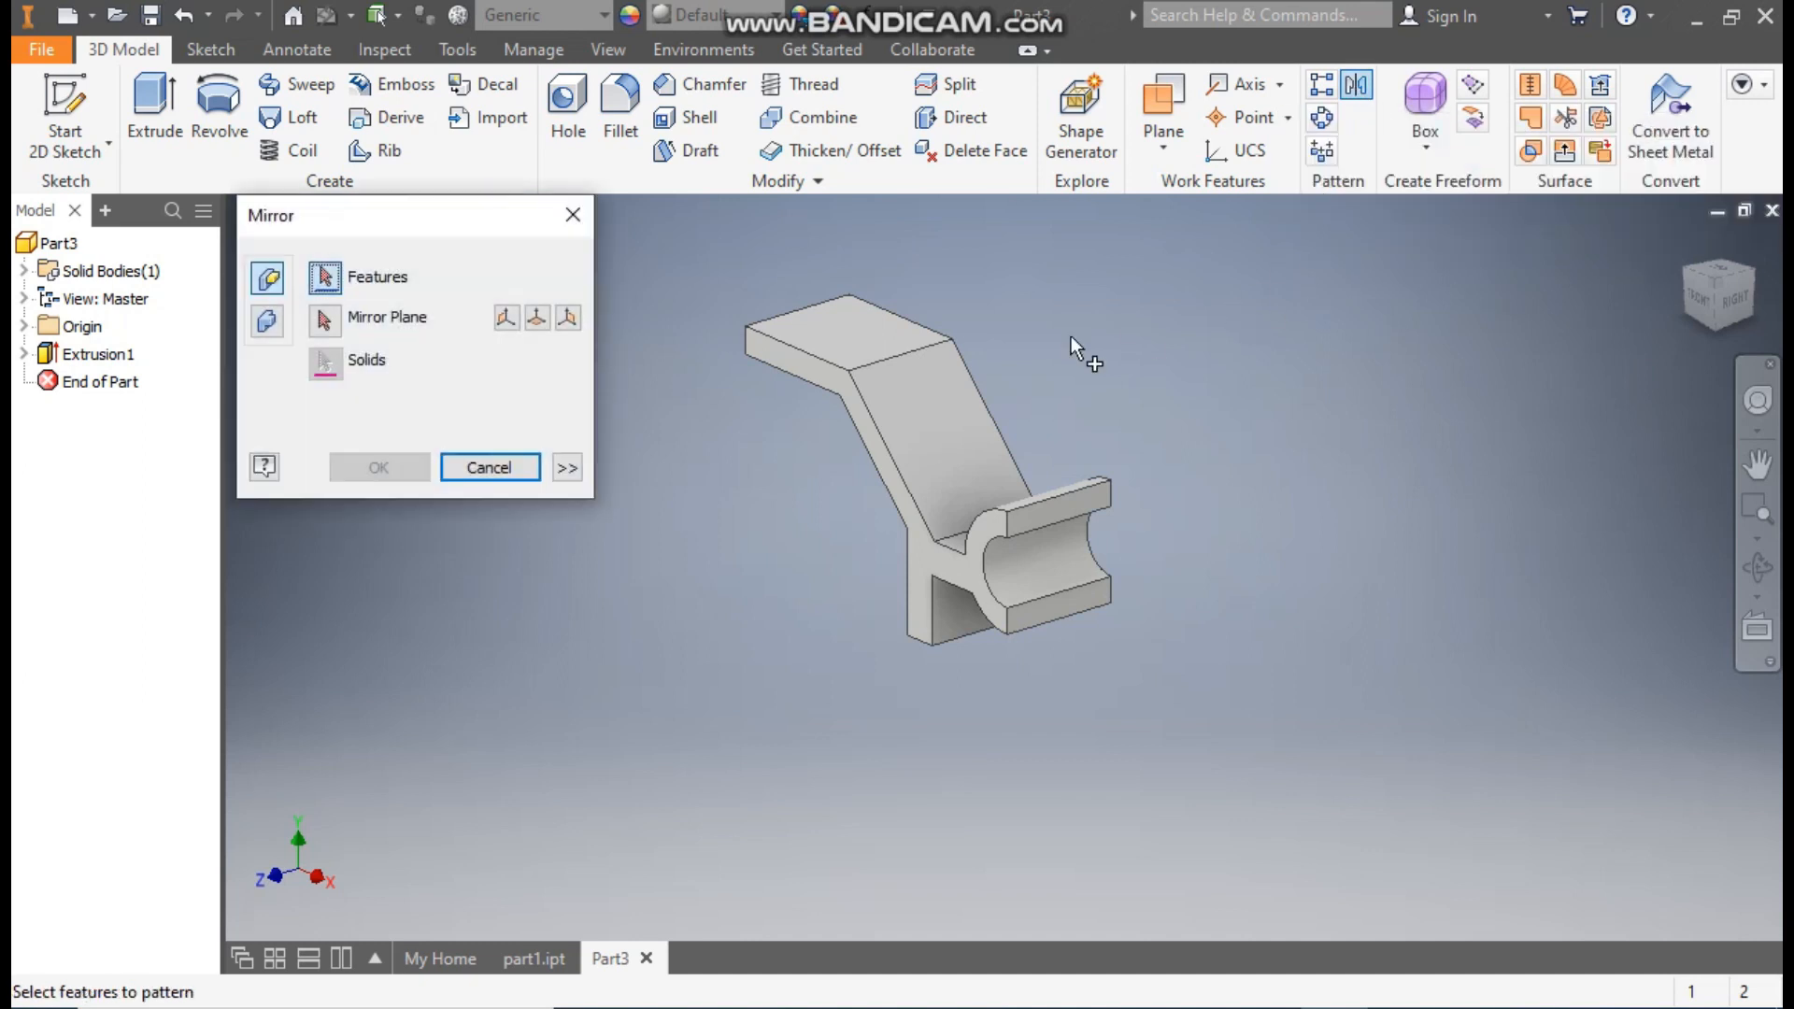
left_click(942, 429)
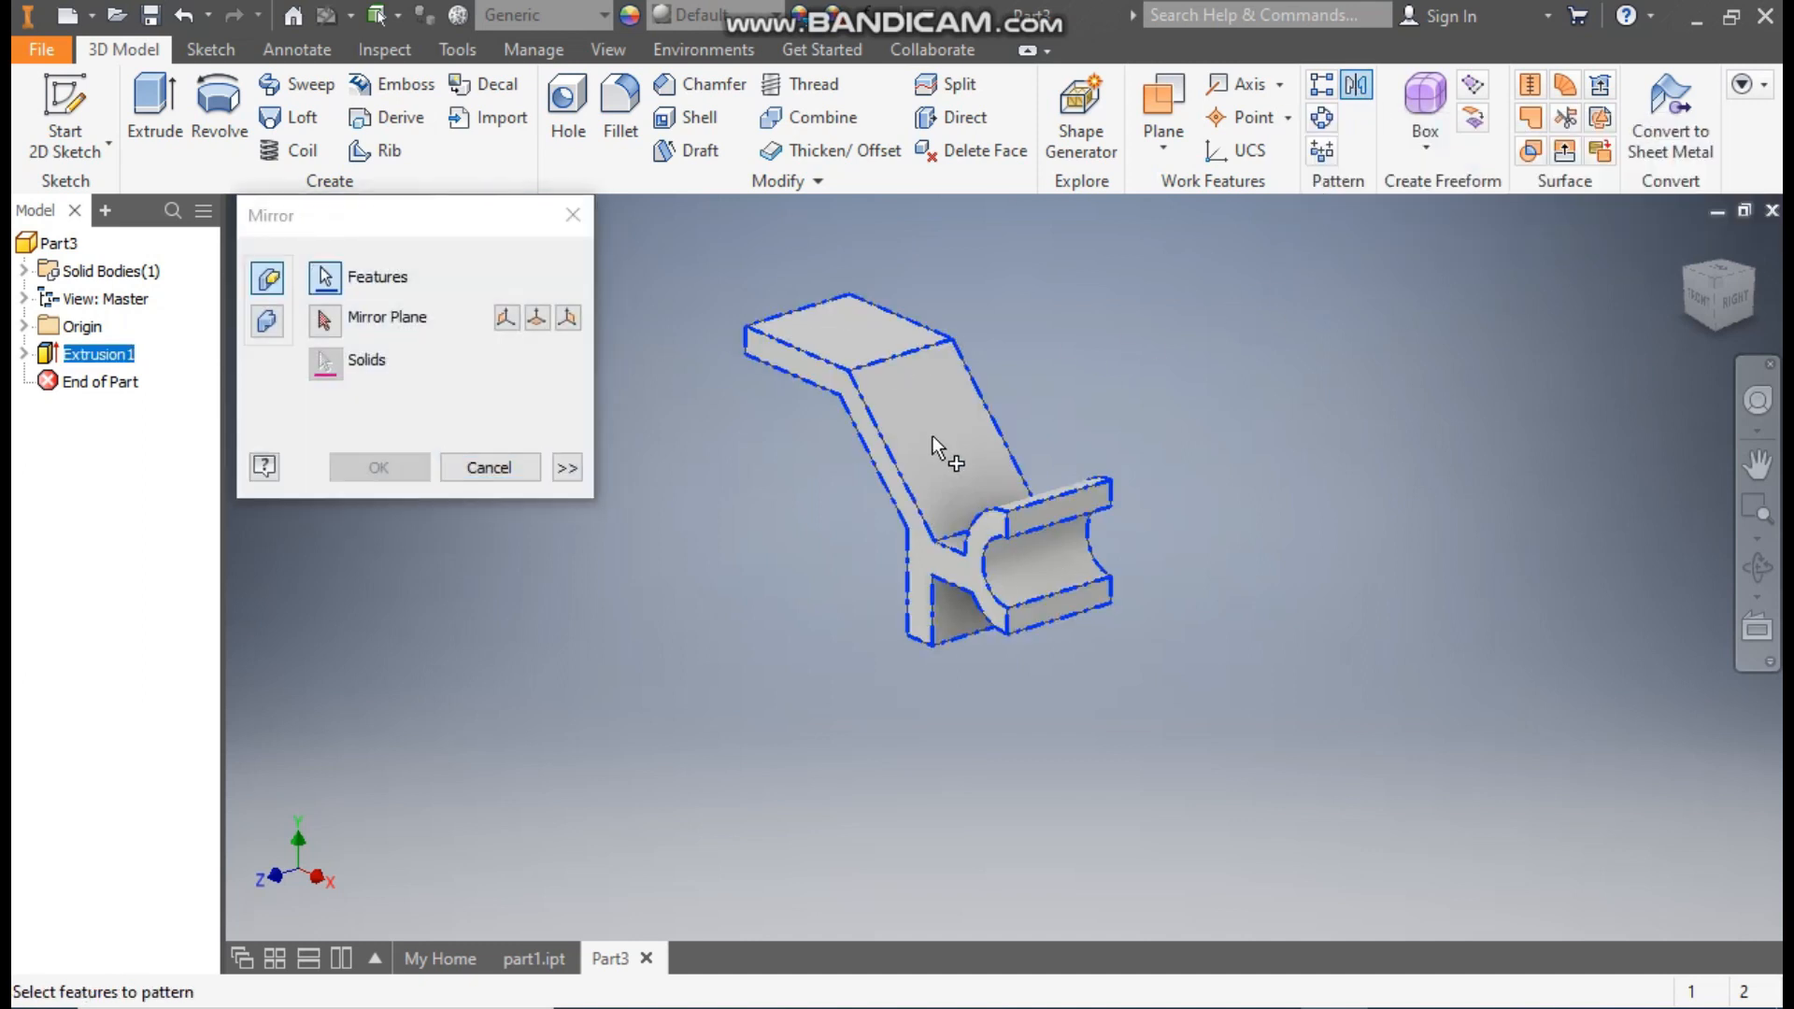
left_click(322, 322)
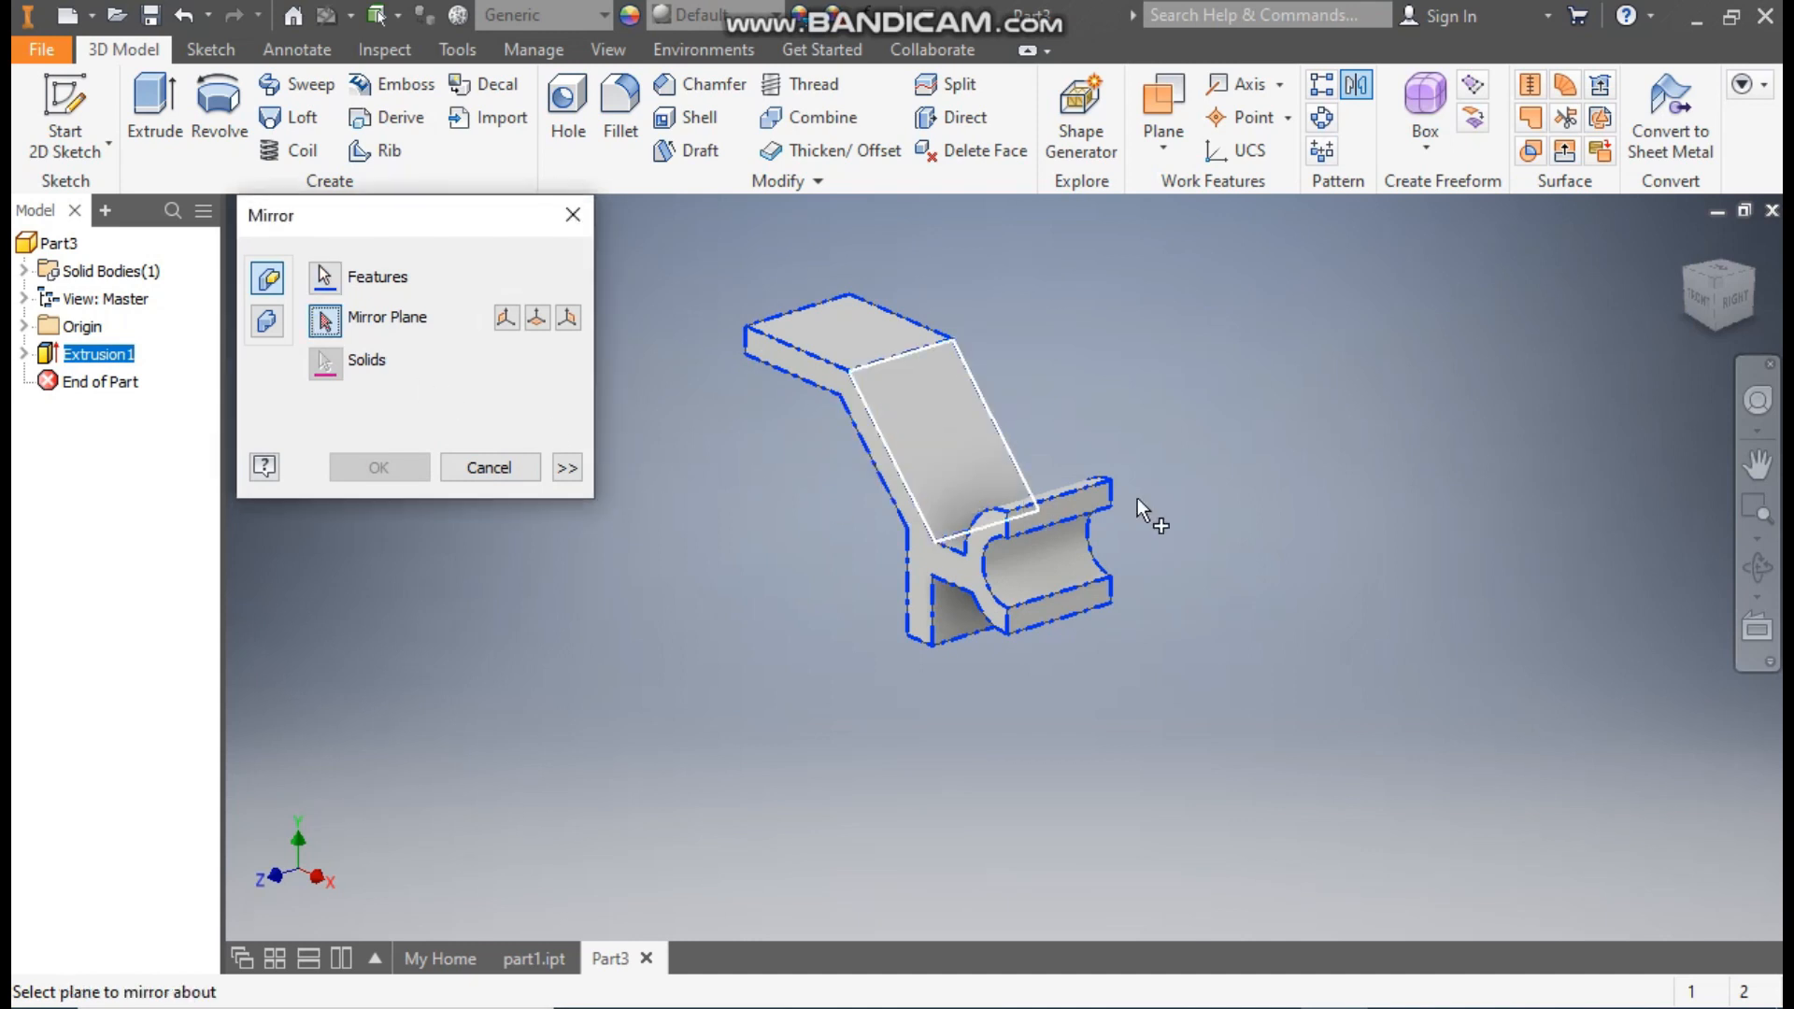
left_click(1084, 502)
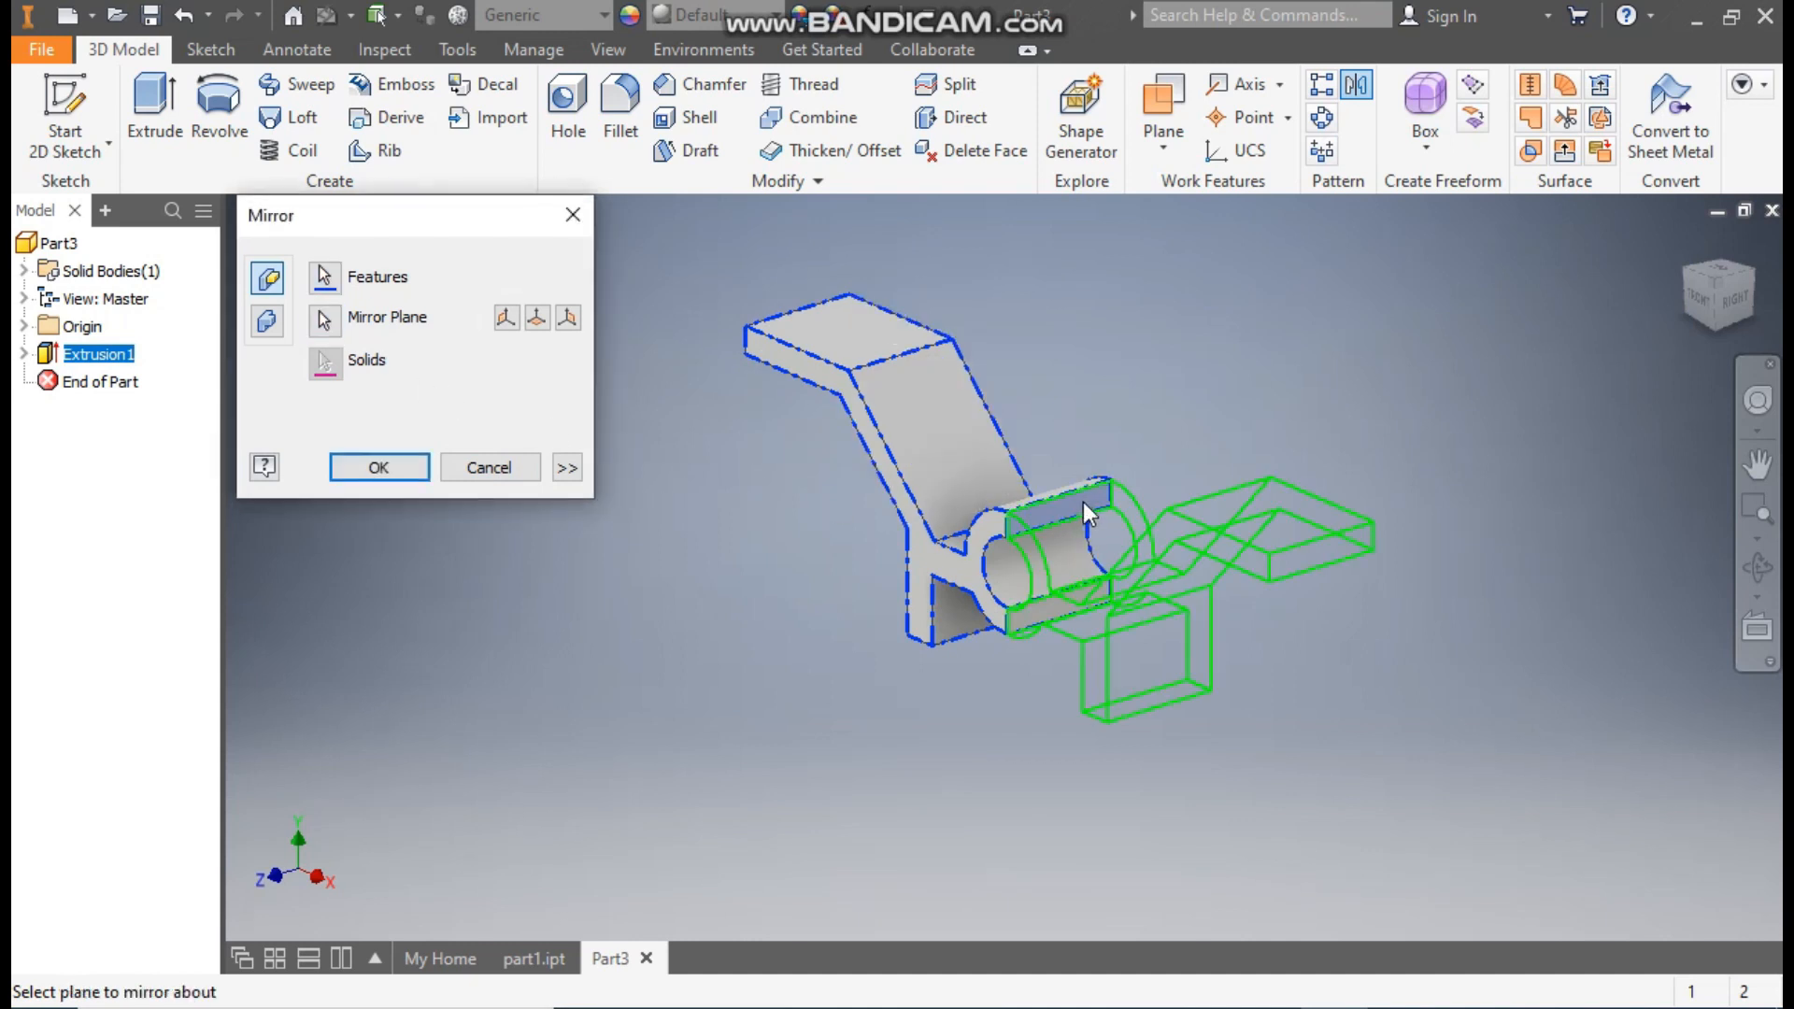
left_click(378, 467)
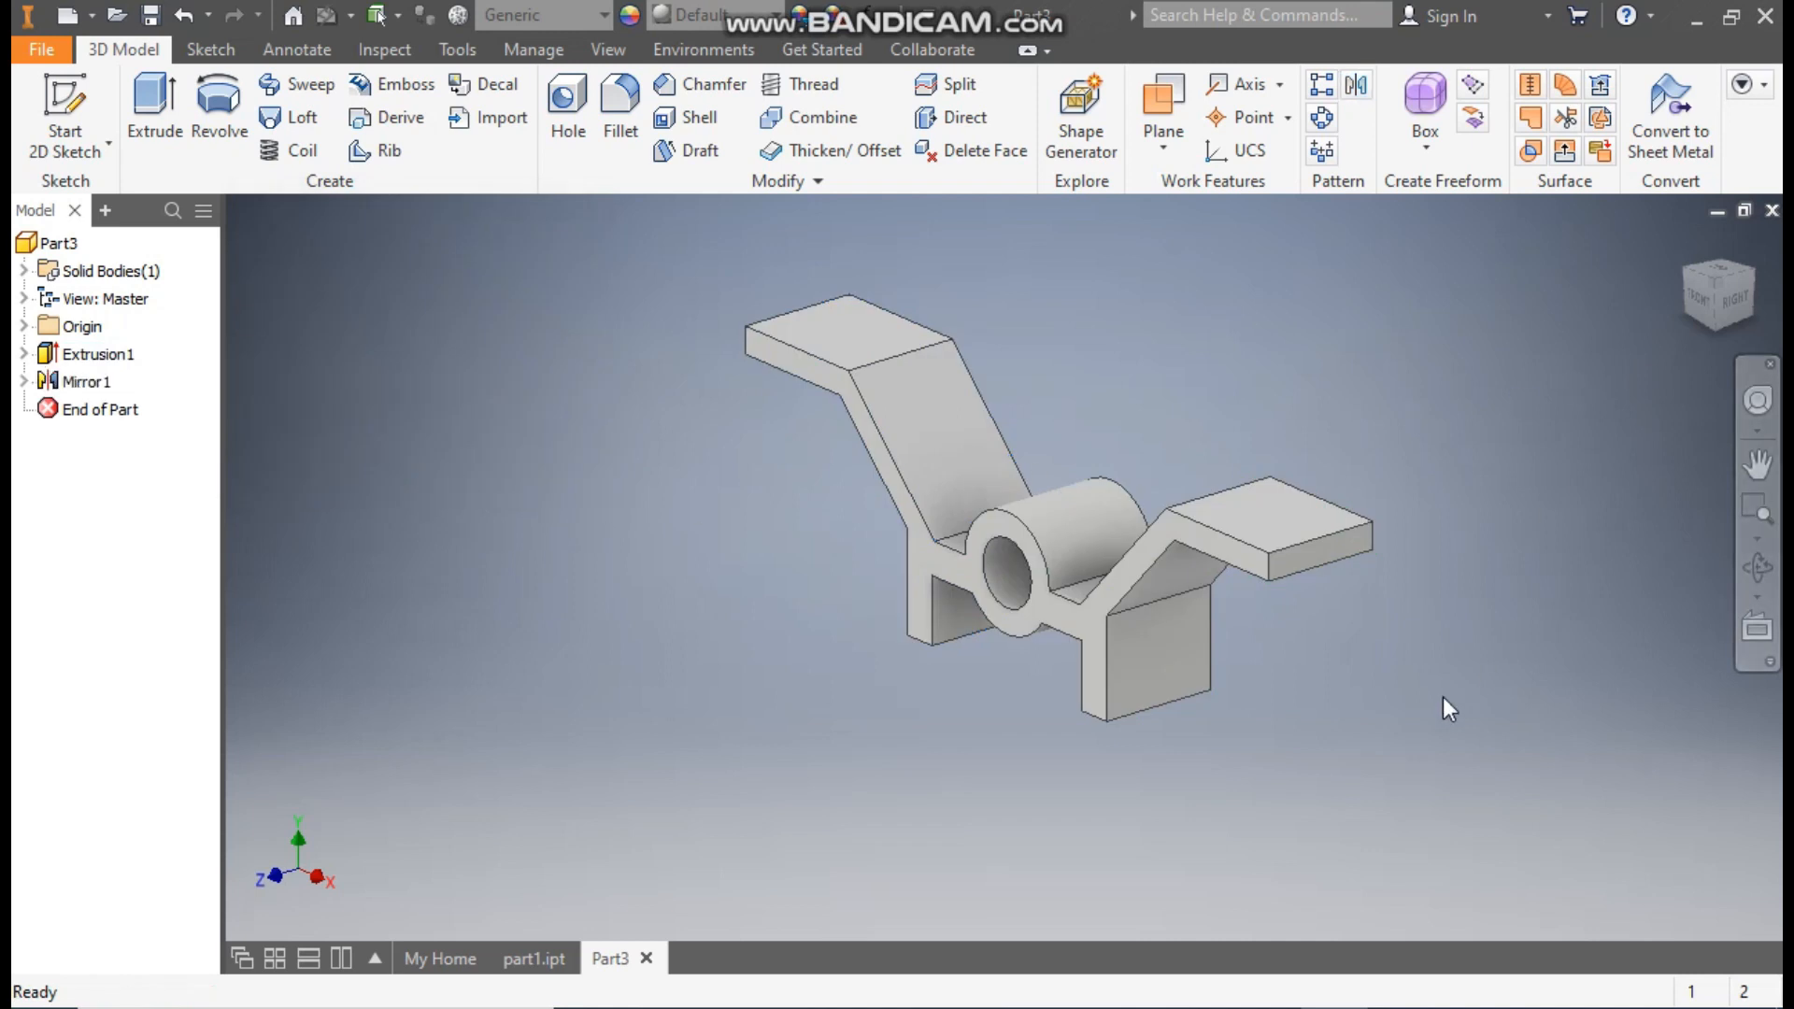
- Check the reference model in part1.ipt and start a sketch on the front profile face of Part3
scroll(928, 665, "up", 3)
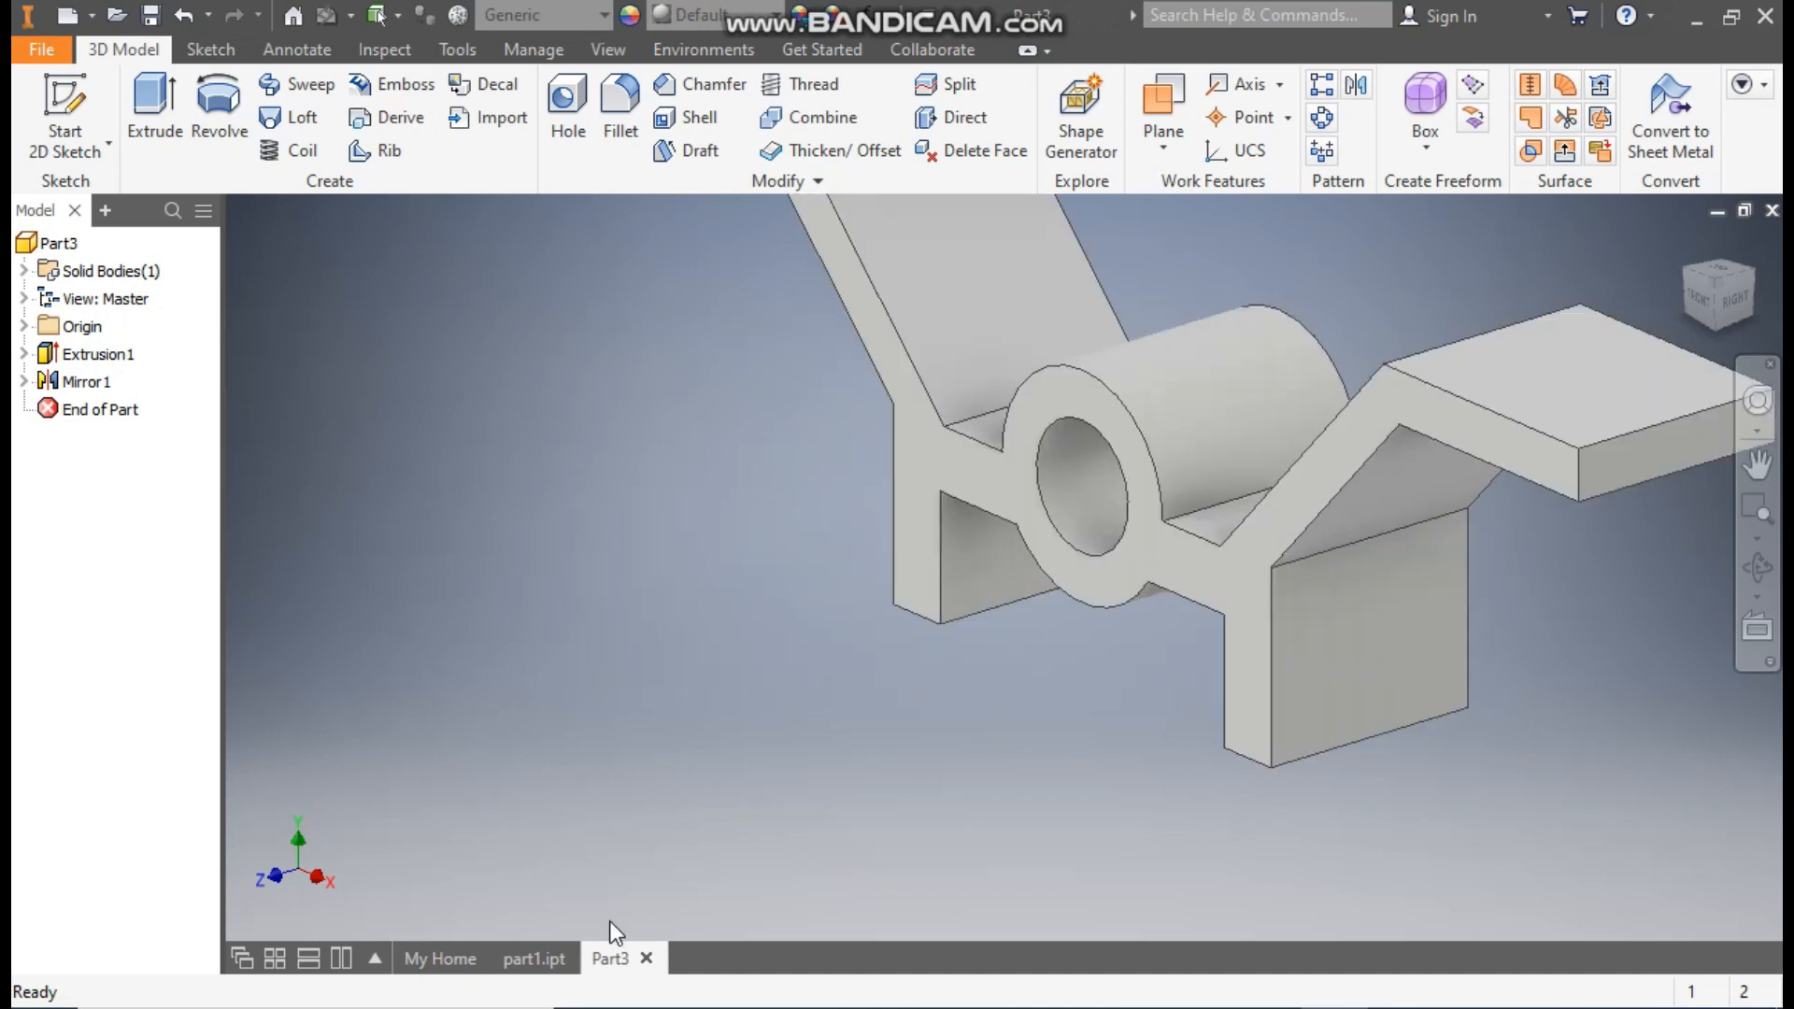
left_click(528, 959)
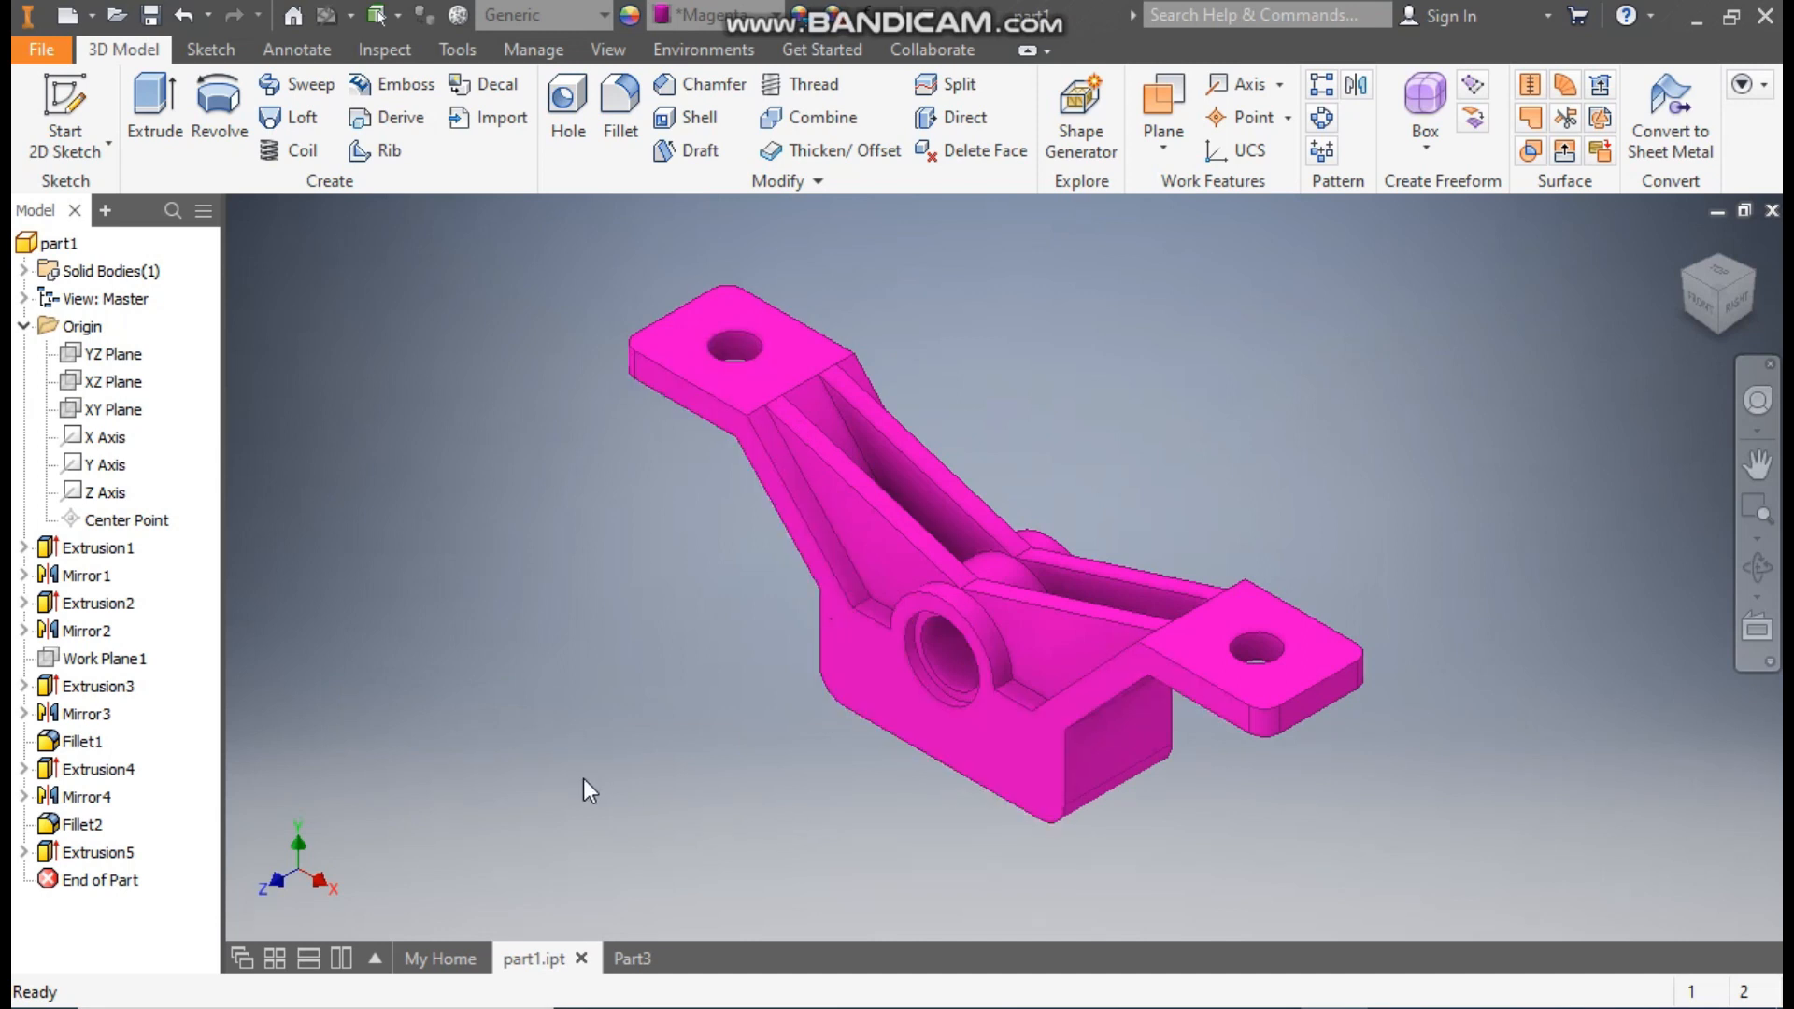
left_click(622, 963)
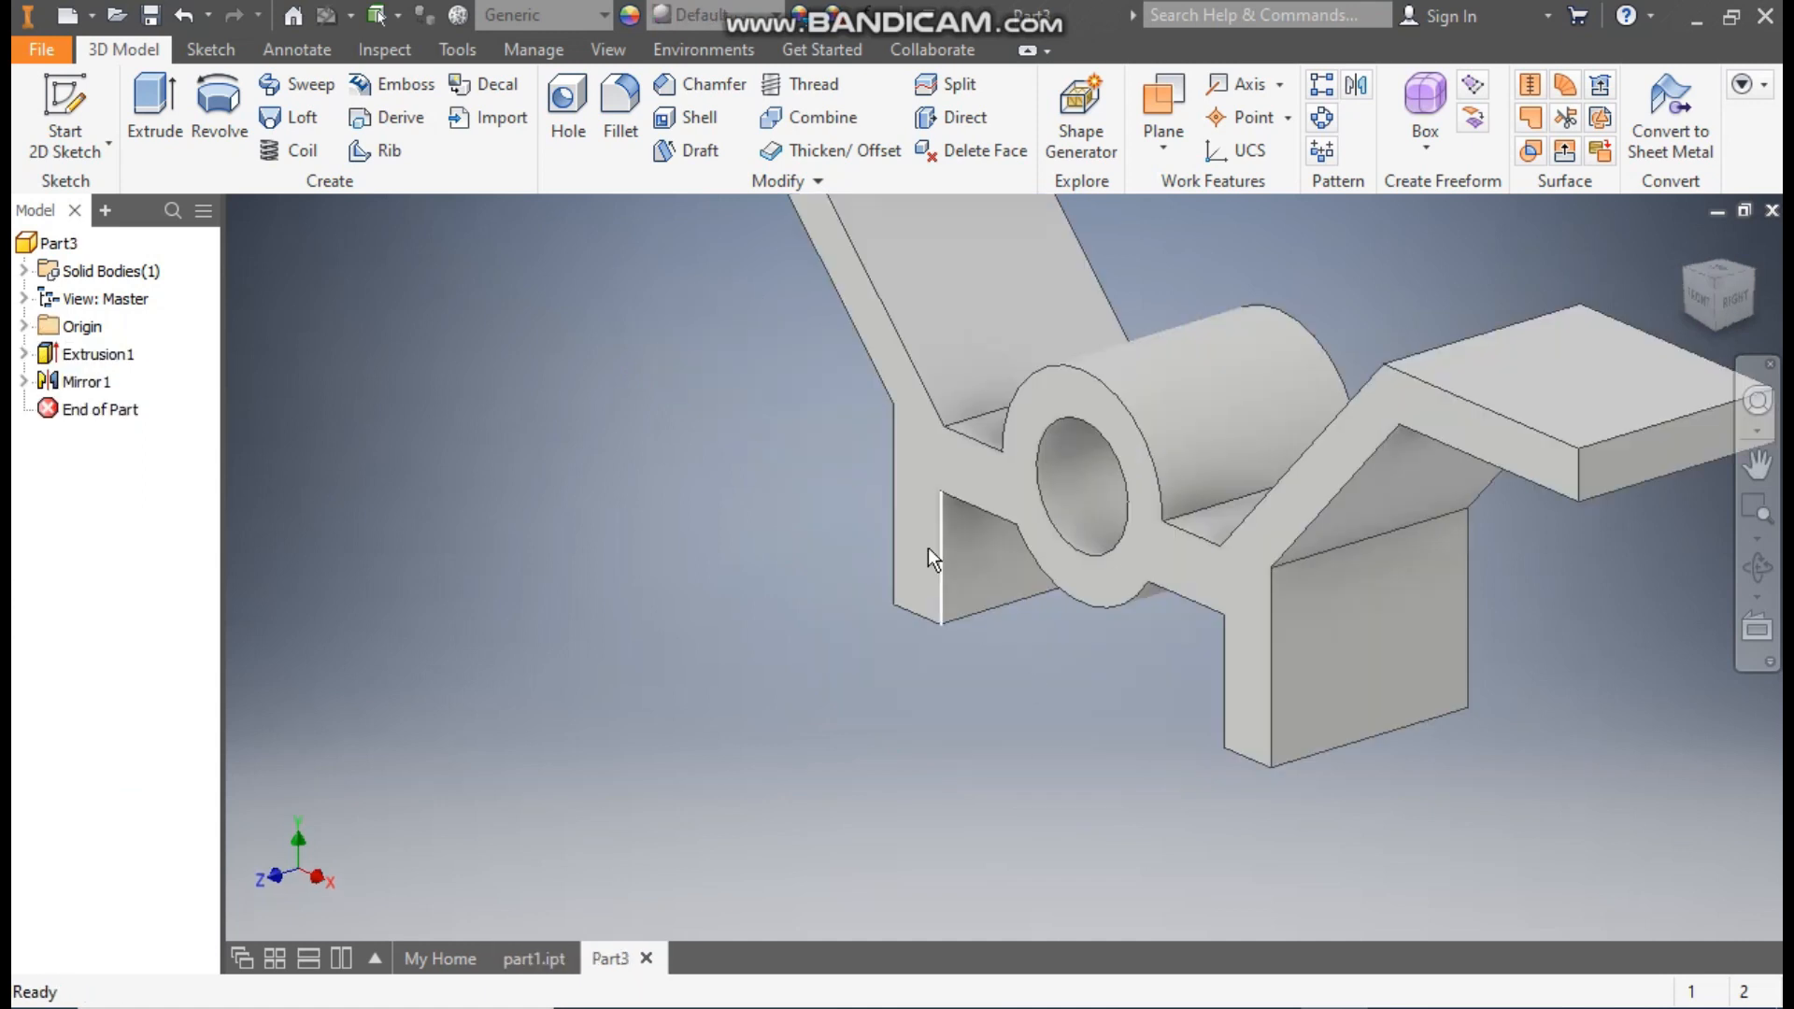
left_click(949, 471)
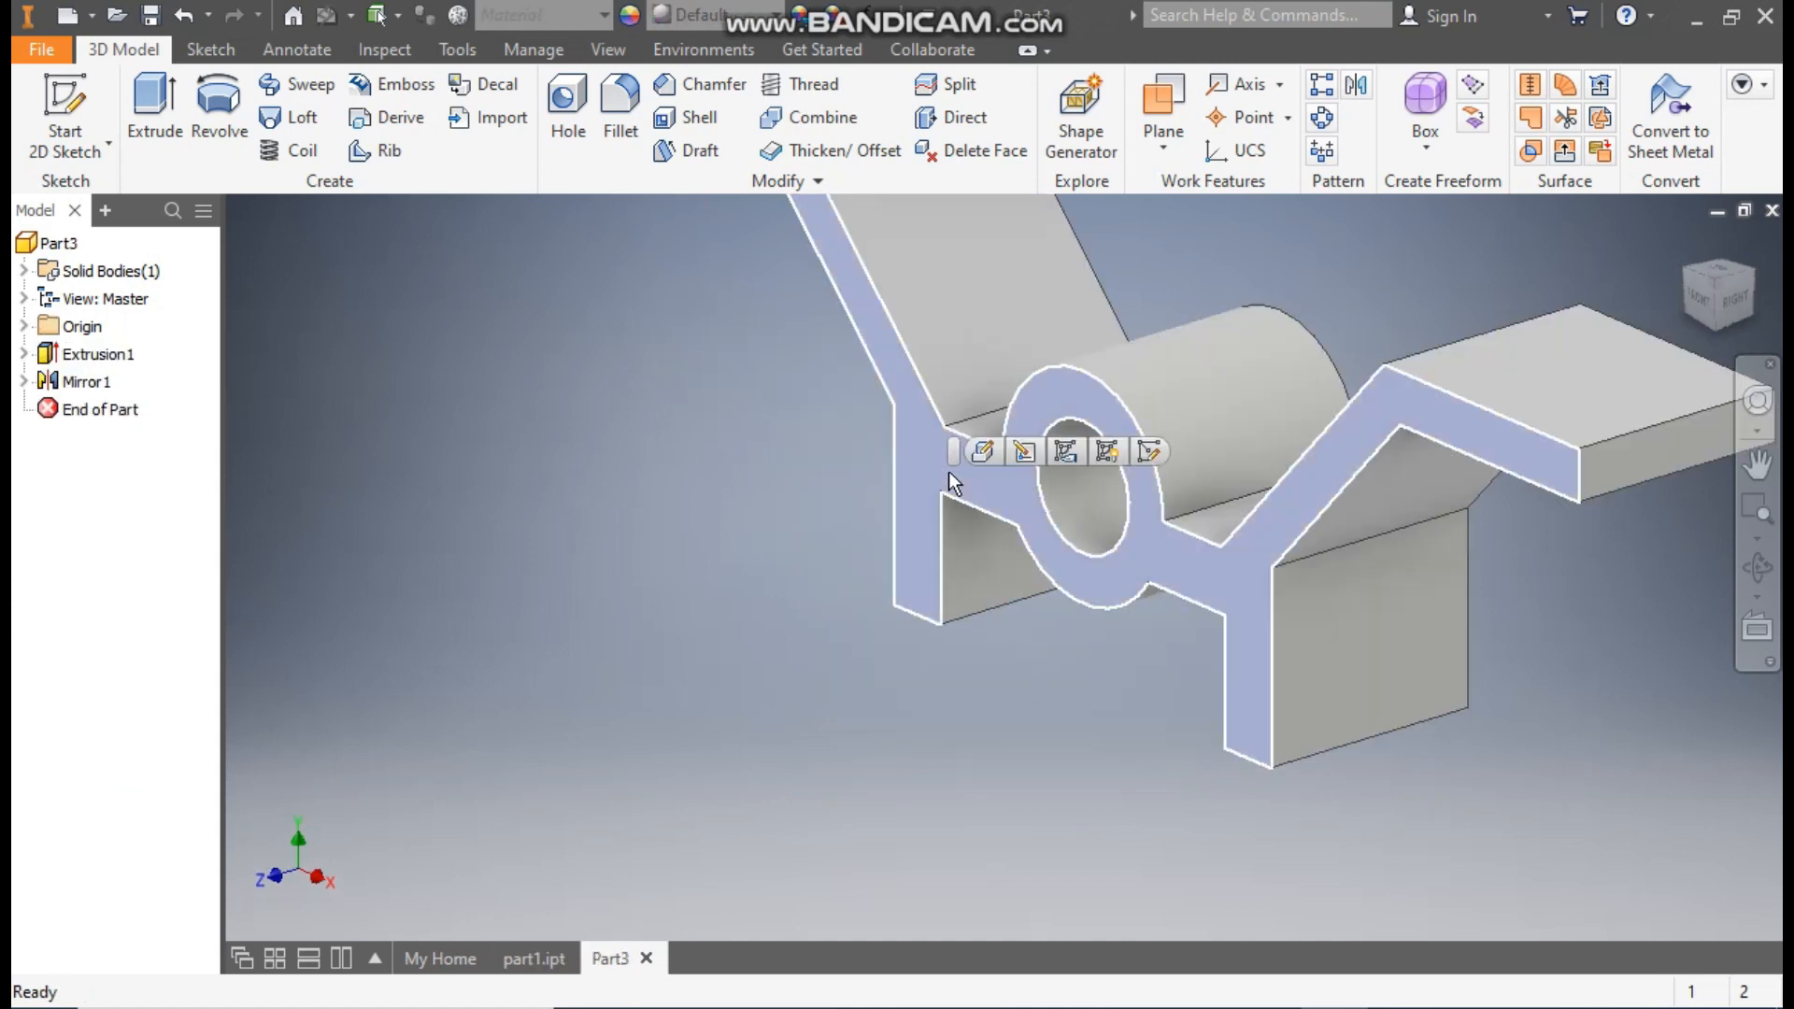
left_click(1149, 448)
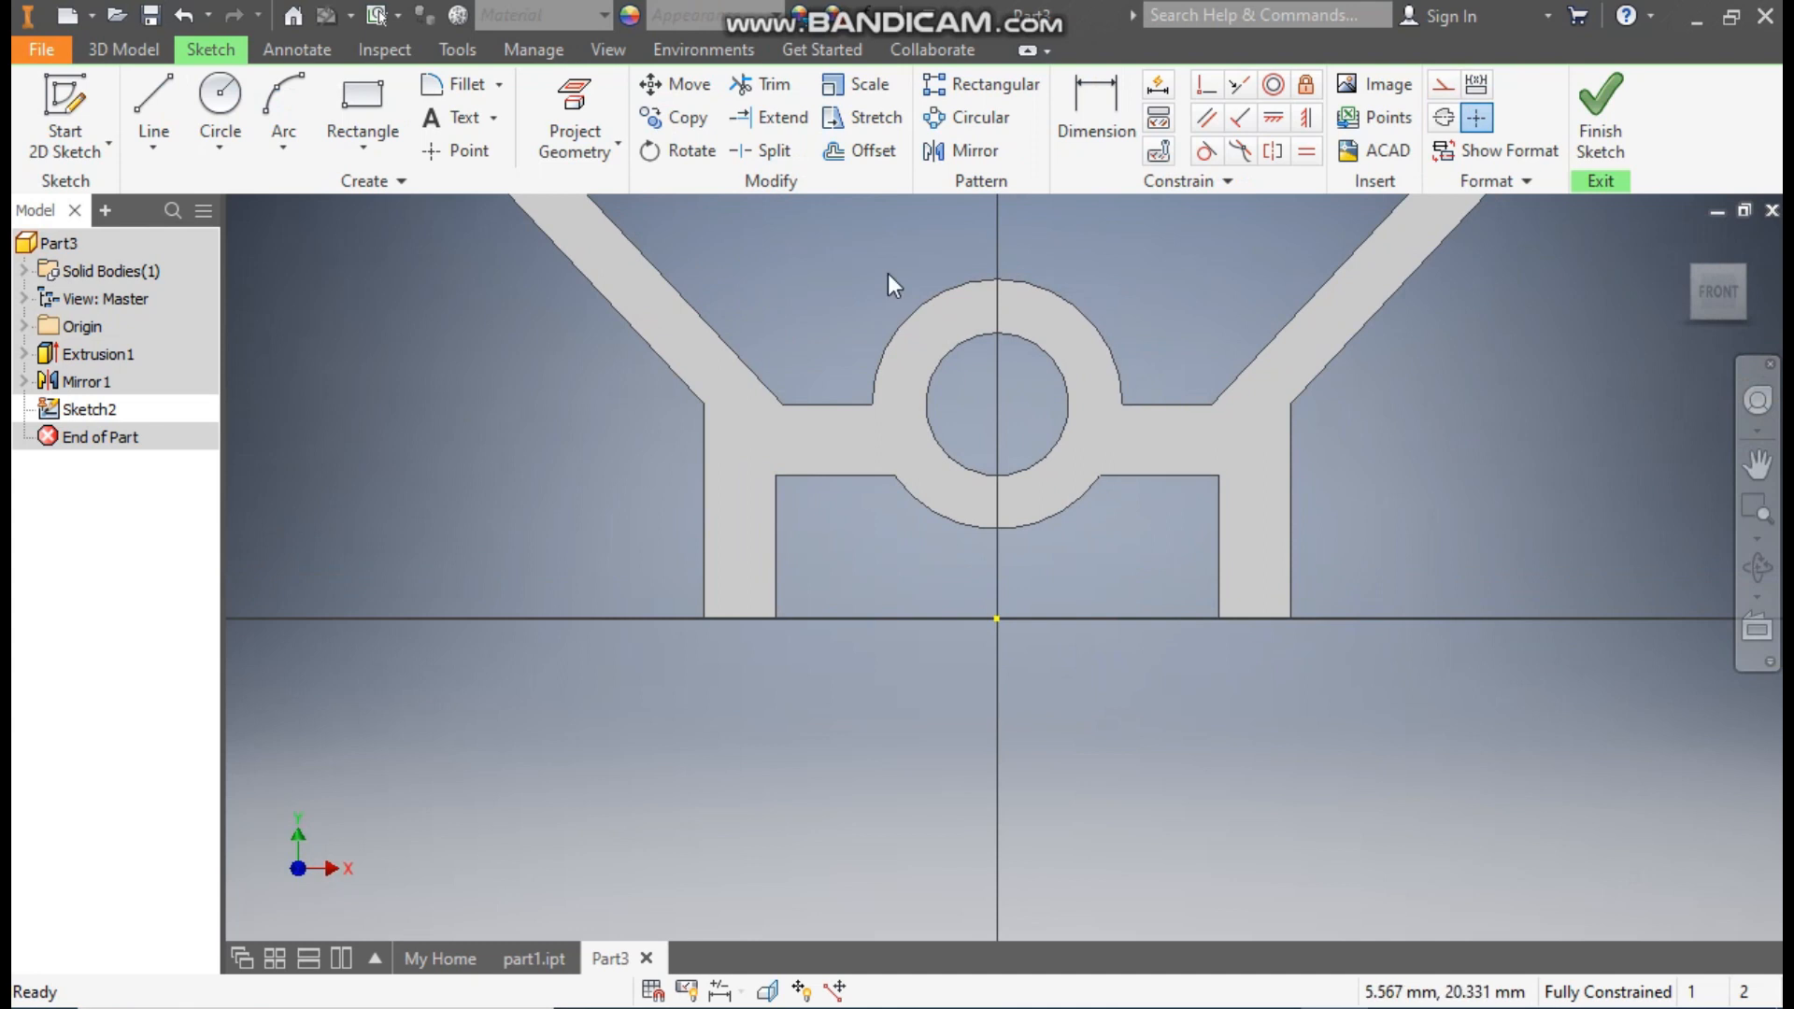
- Project the edges around the opening below the ring, close them with a horizontal line between the leg bottoms, and finish the sketch
left_click(588, 93)
left_click(925, 508)
left_click(845, 476)
left_click(777, 538)
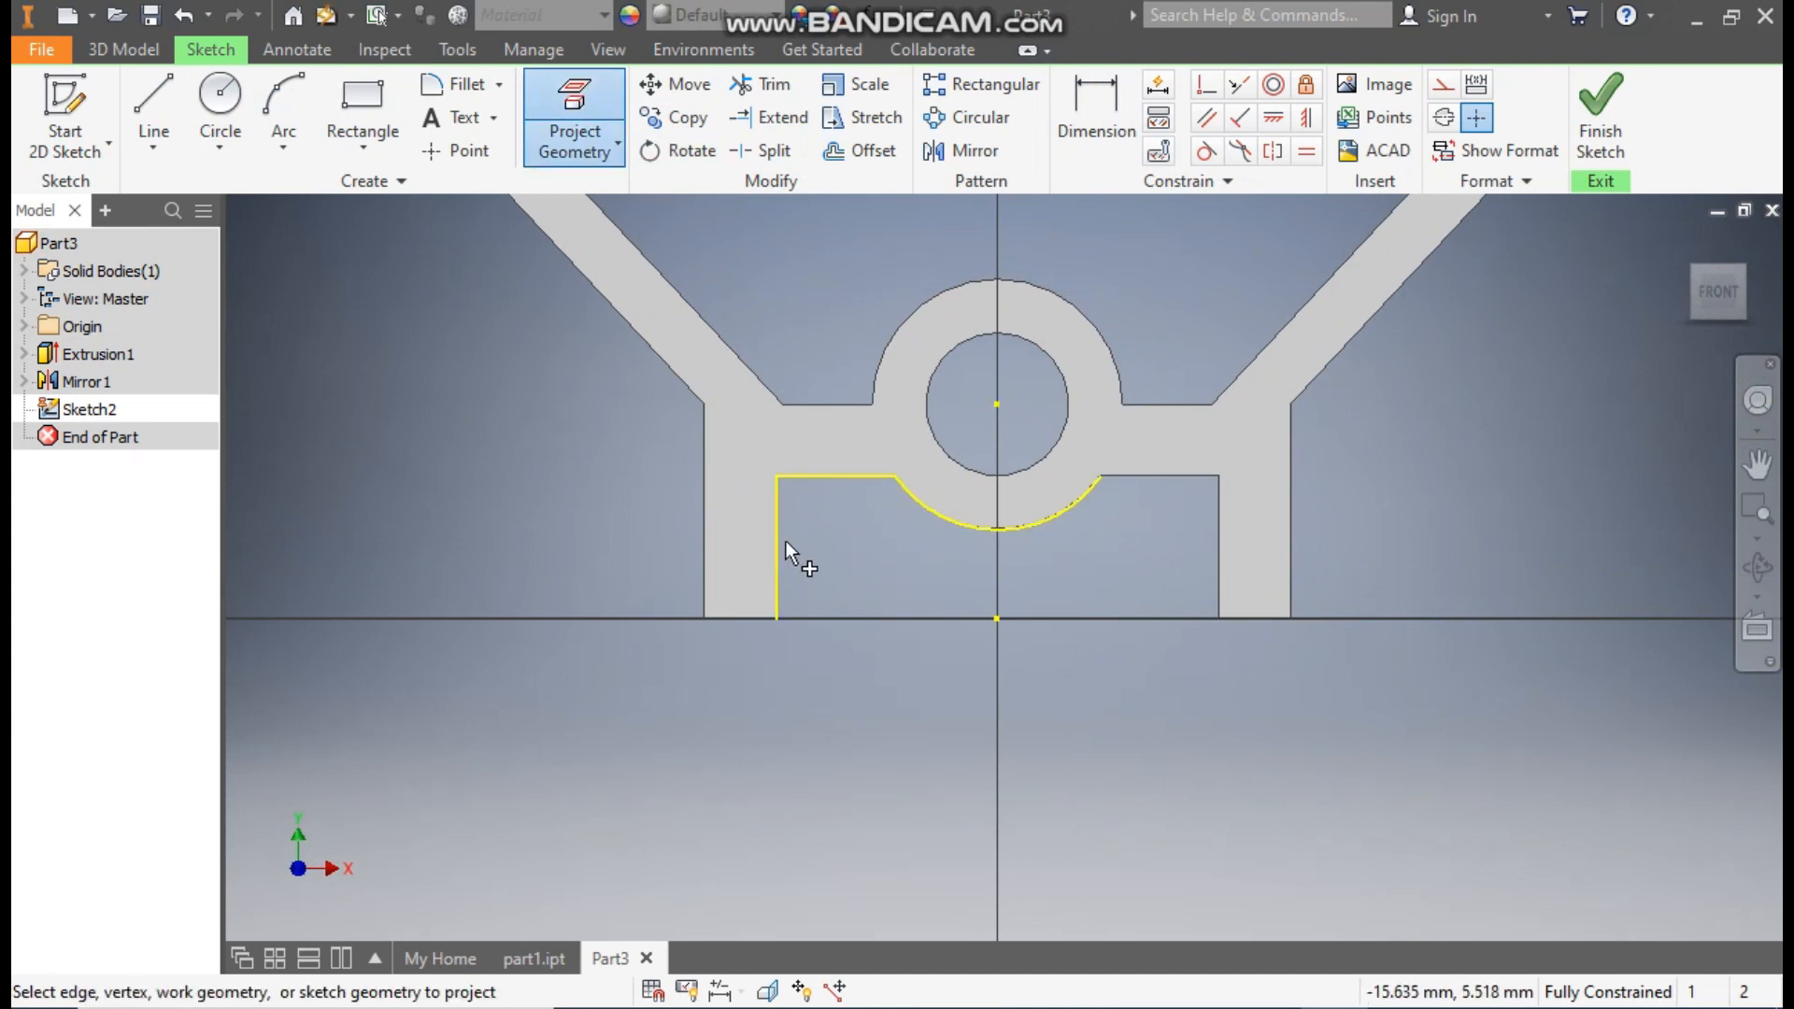
left_click(1144, 478)
left_click(1216, 537)
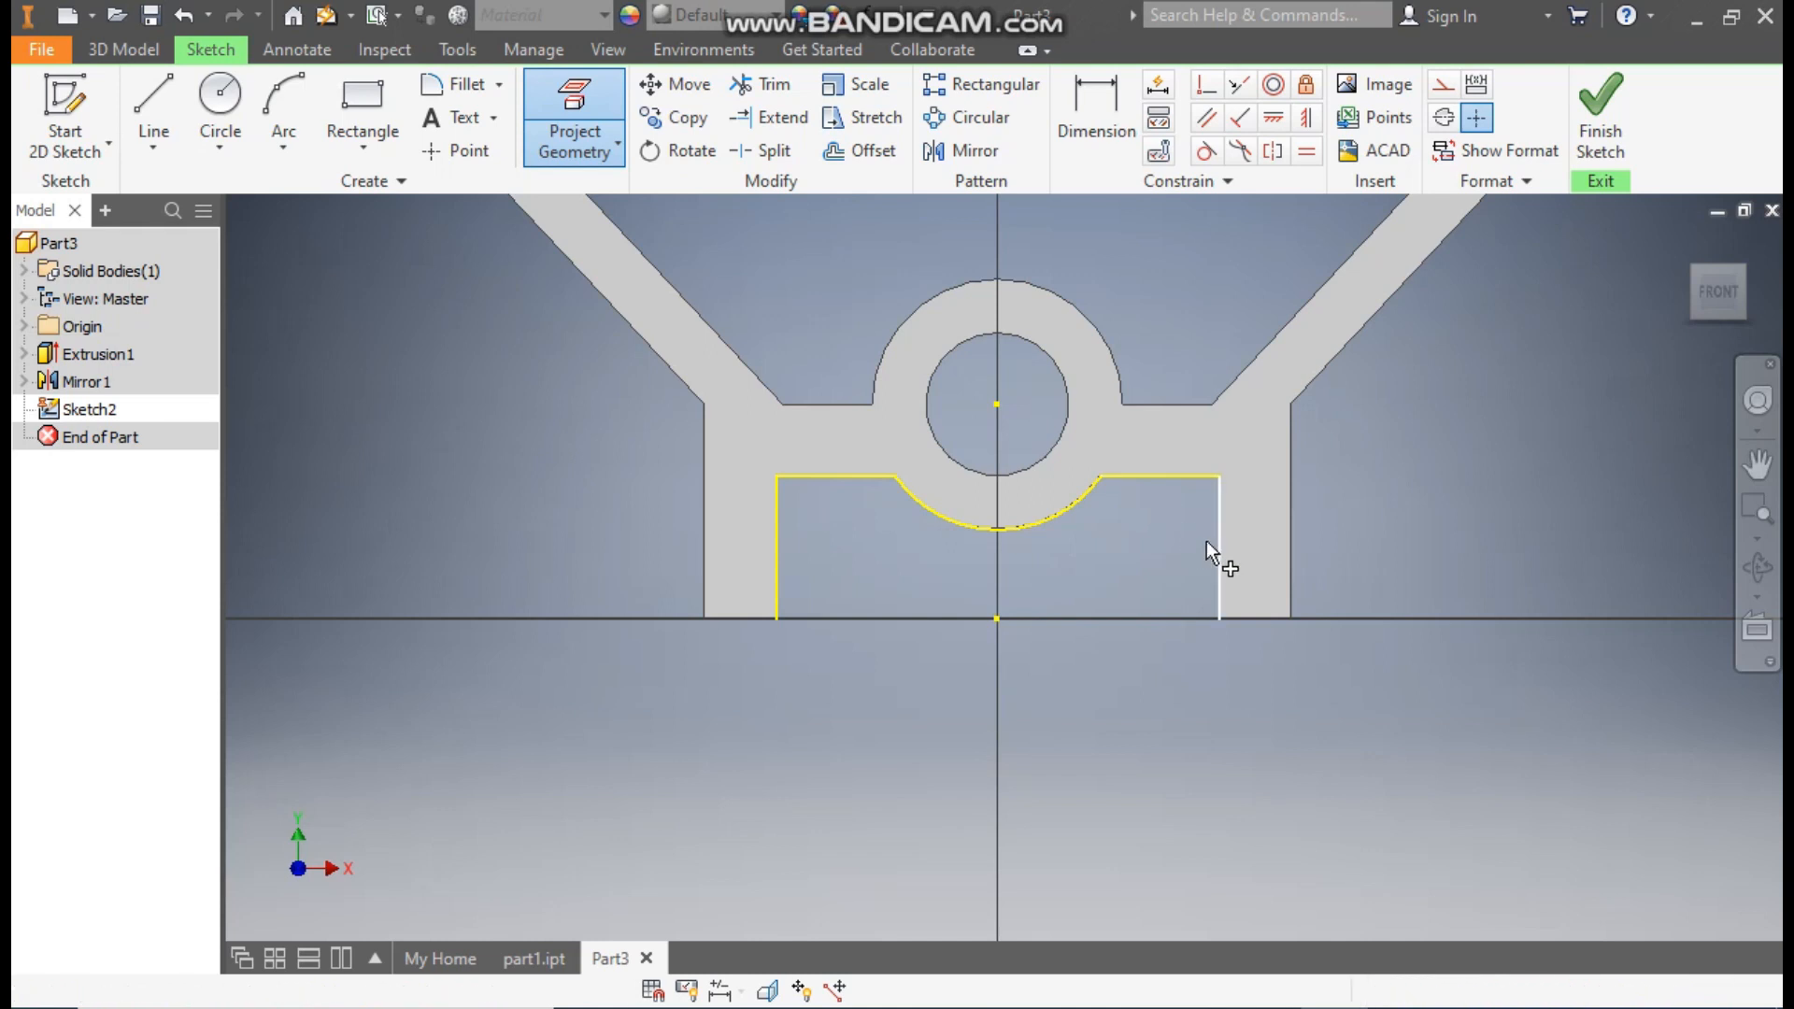
left_click(166, 97)
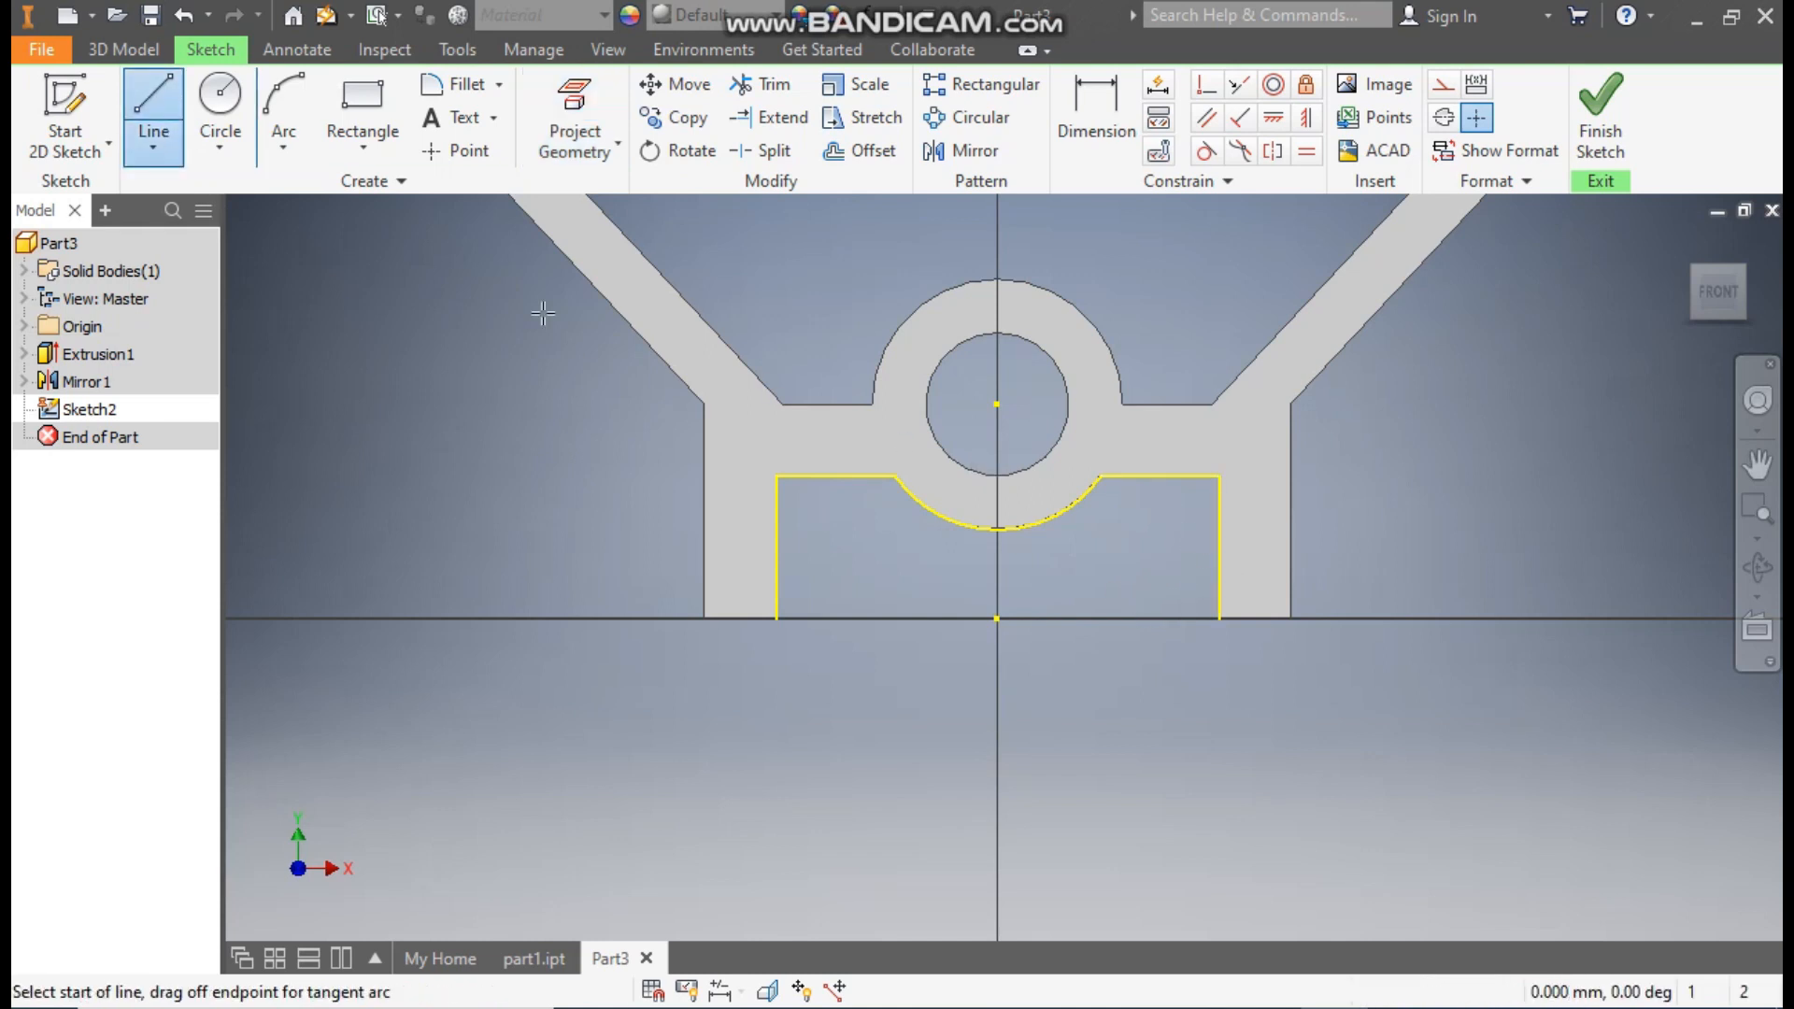
left_click(777, 617)
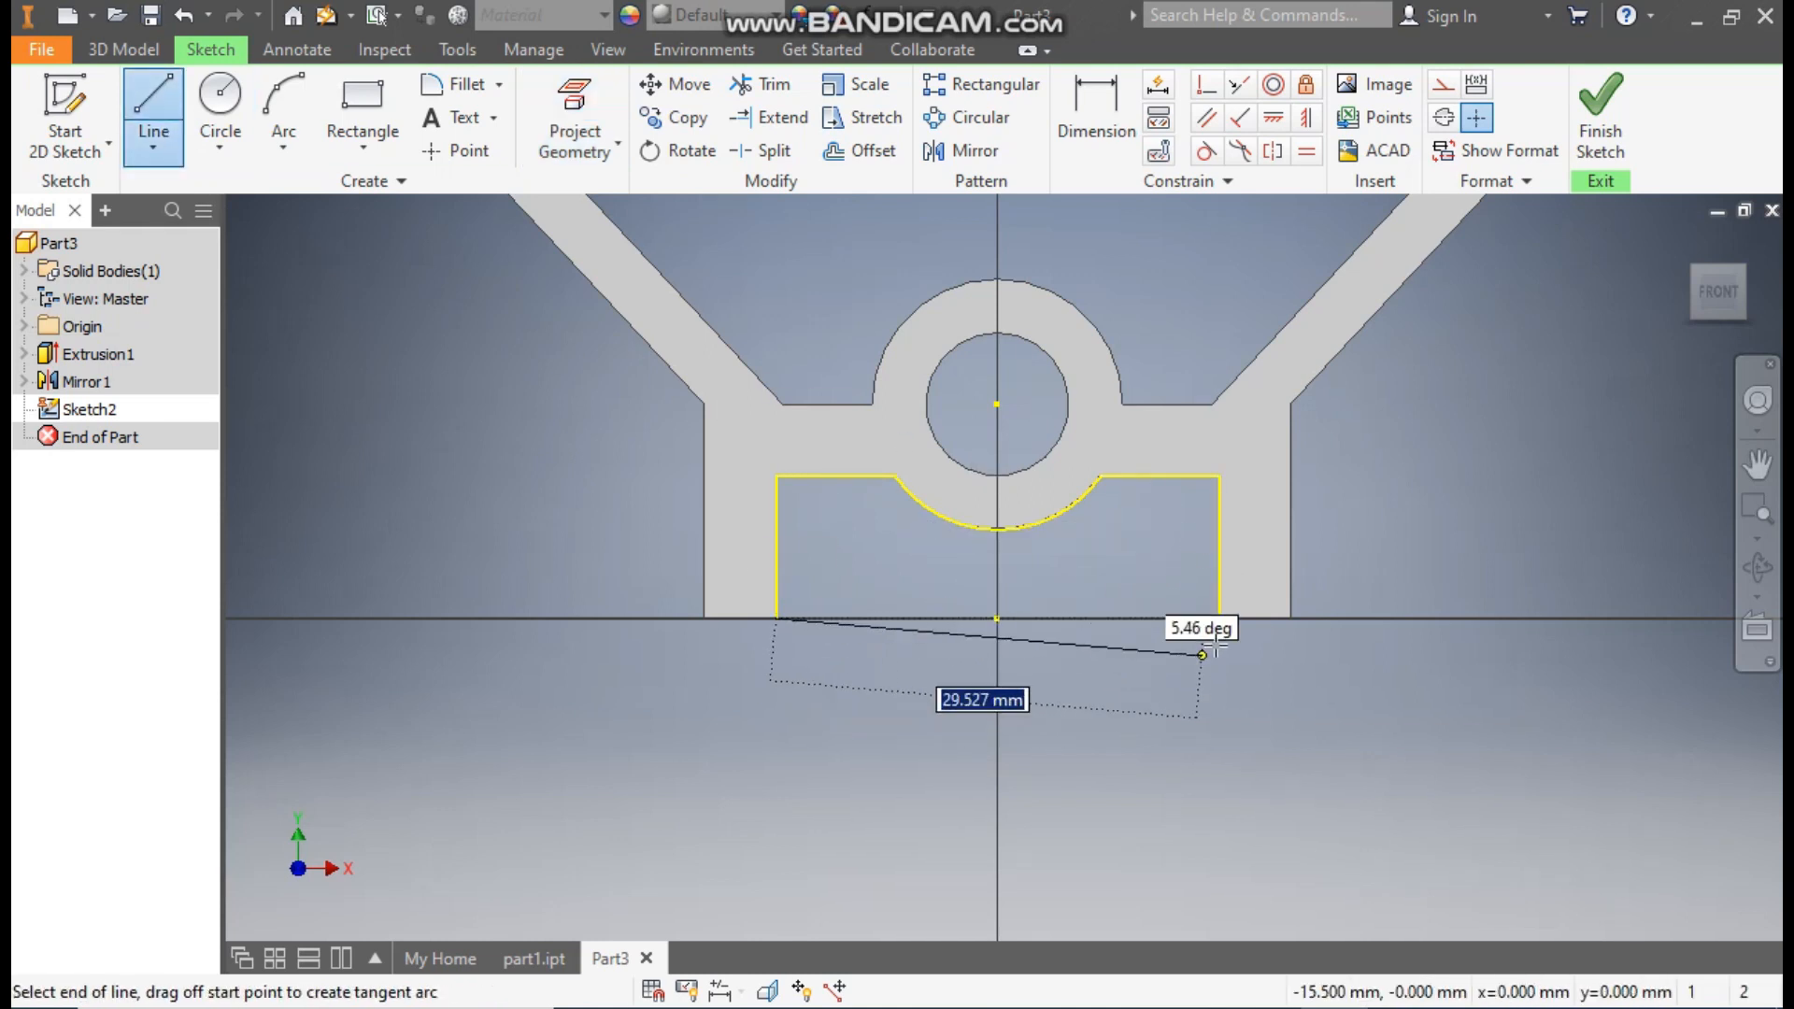
left_click(1220, 618)
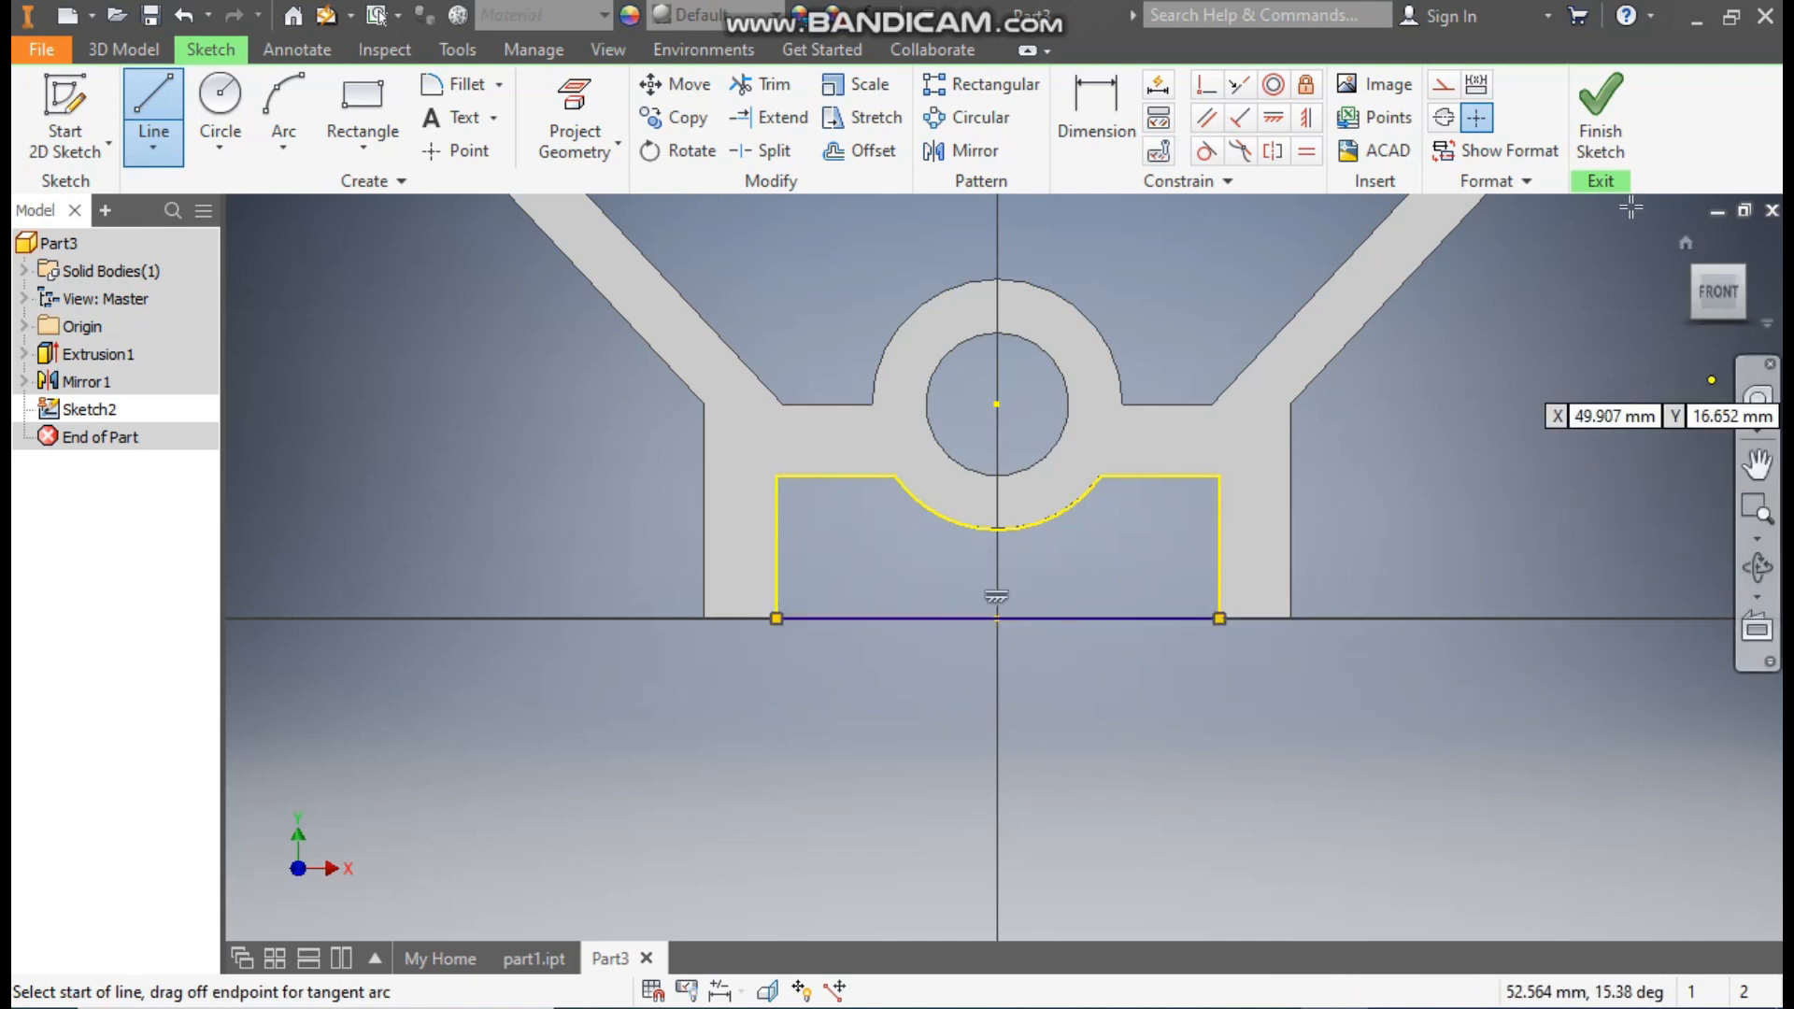
left_click(1601, 131)
- Extrude the closed profile between the legs 3 mm into the part as a joined wall
left_click(147, 117)
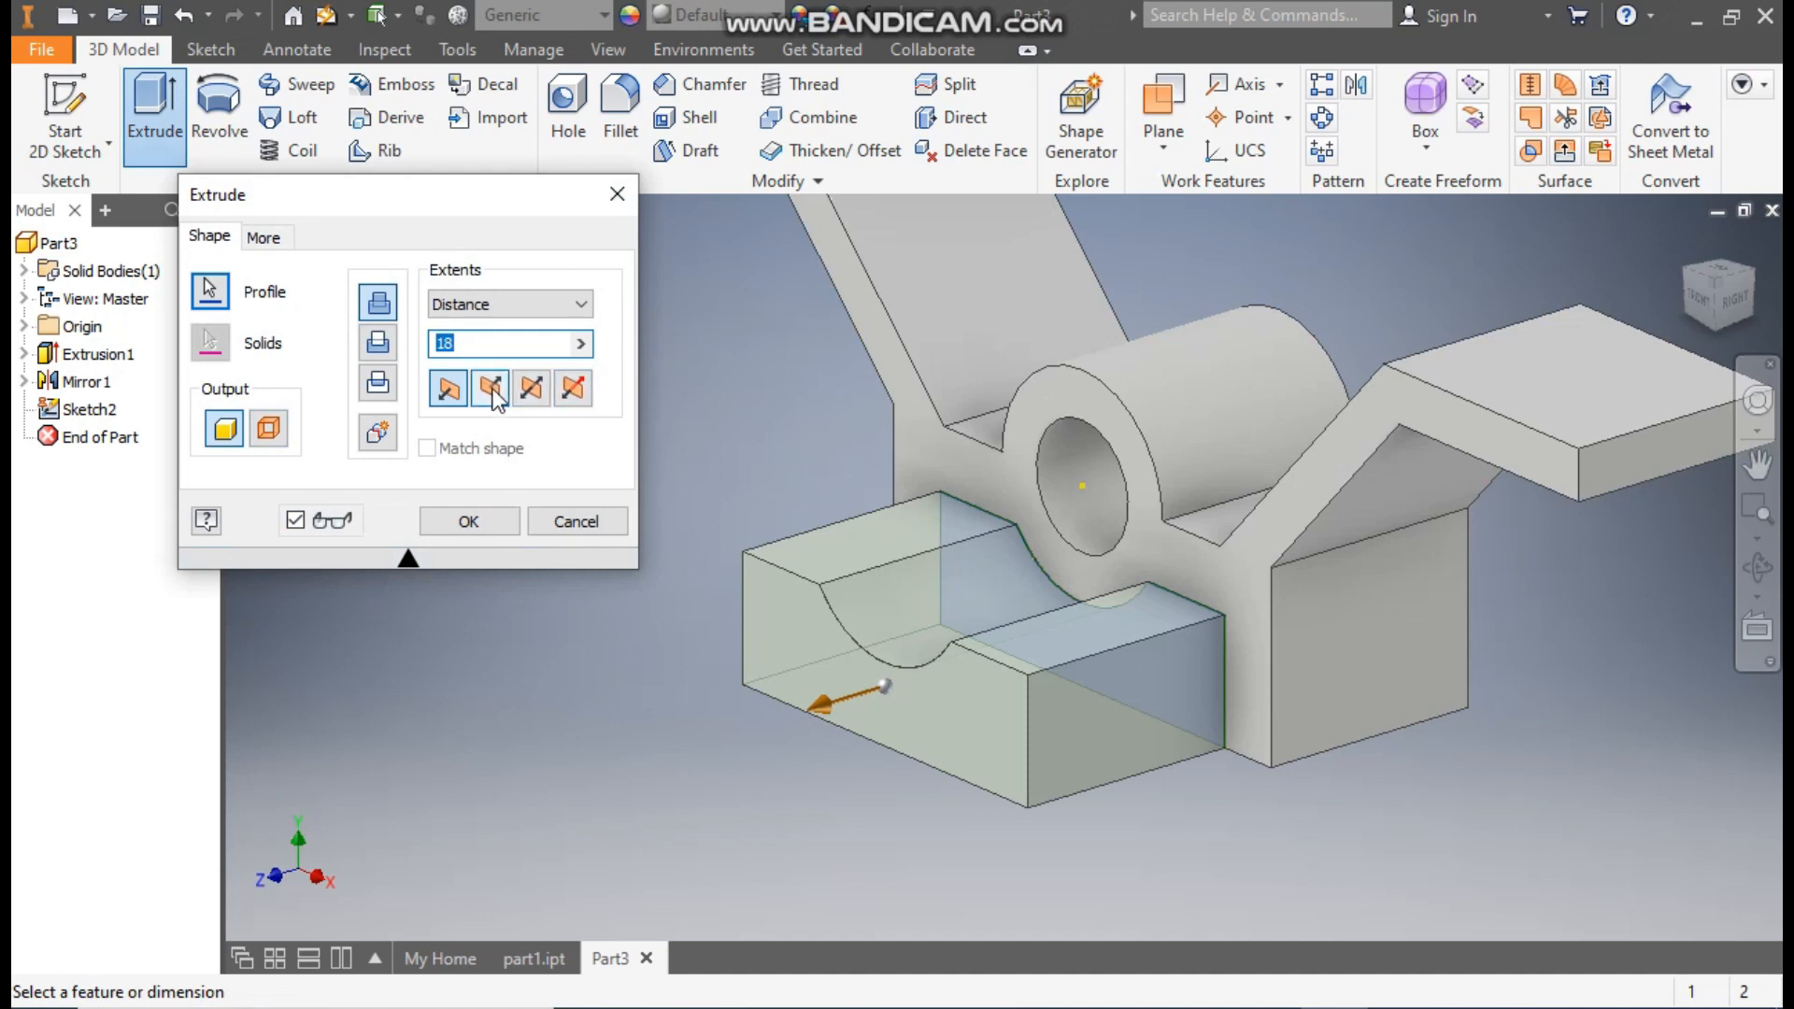
left_click(492, 388)
left_click_drag(496, 353, 427, 353)
type("3")
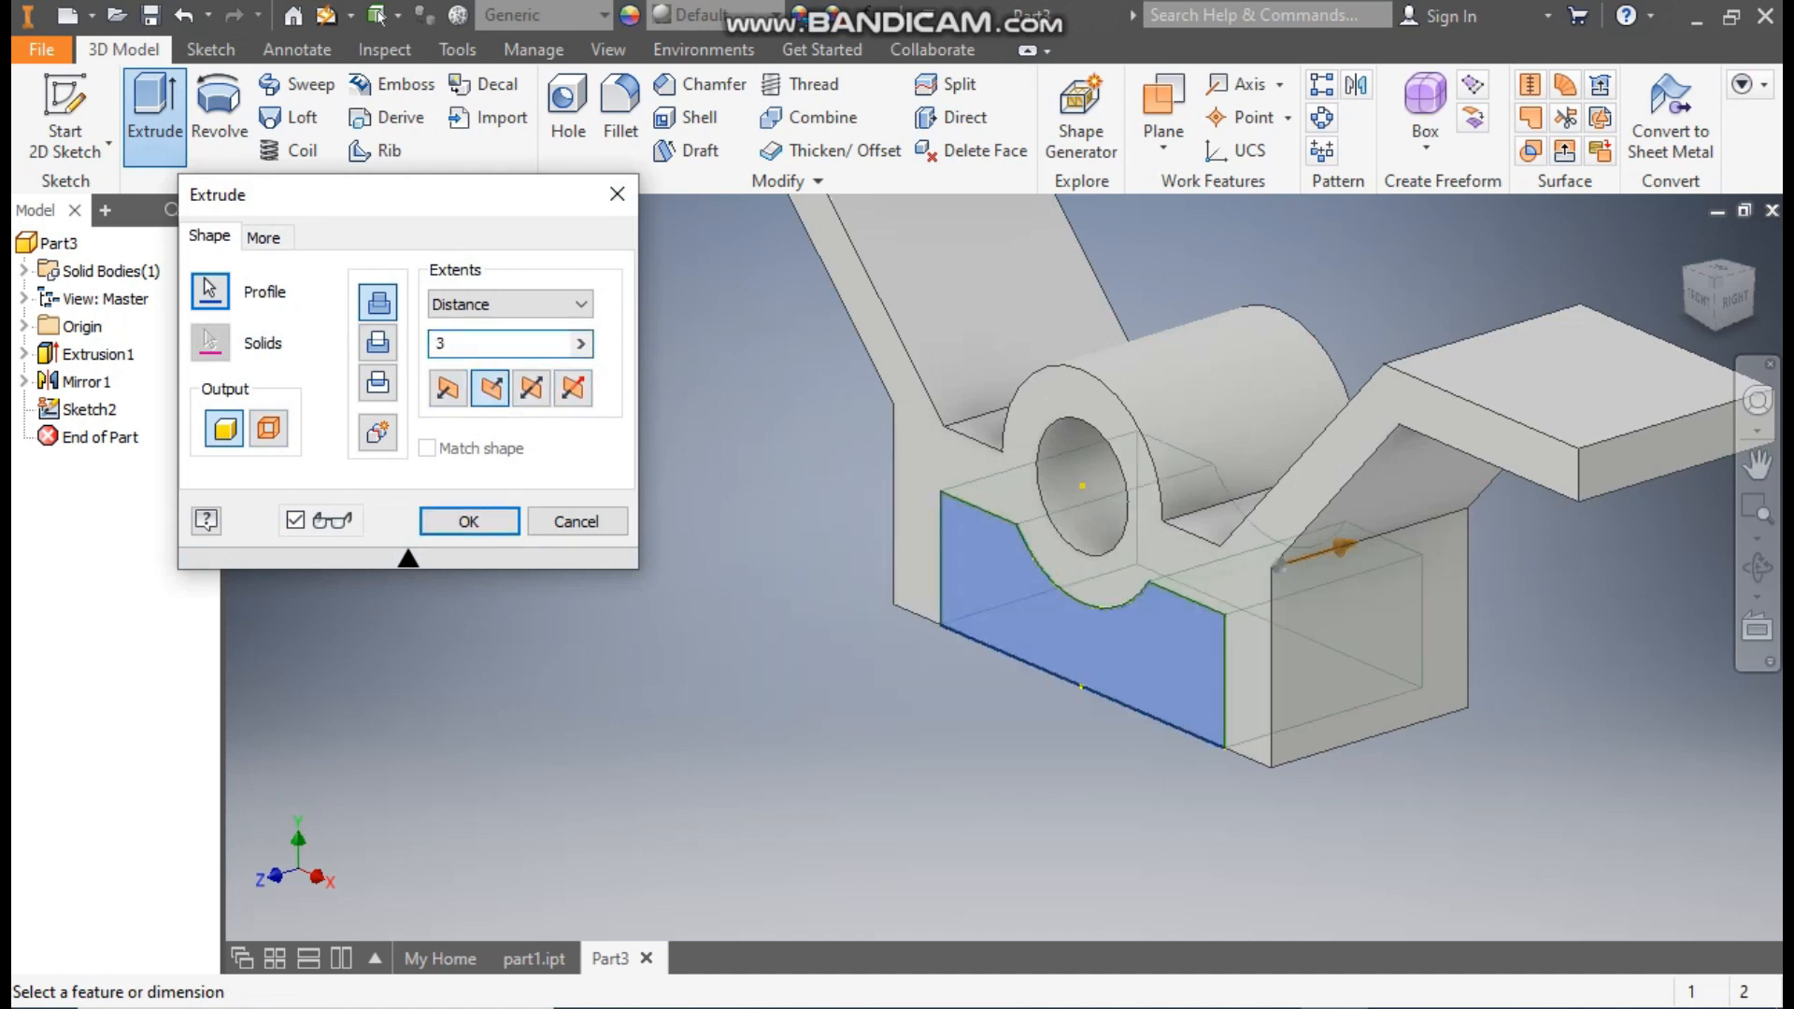
left_click(468, 518)
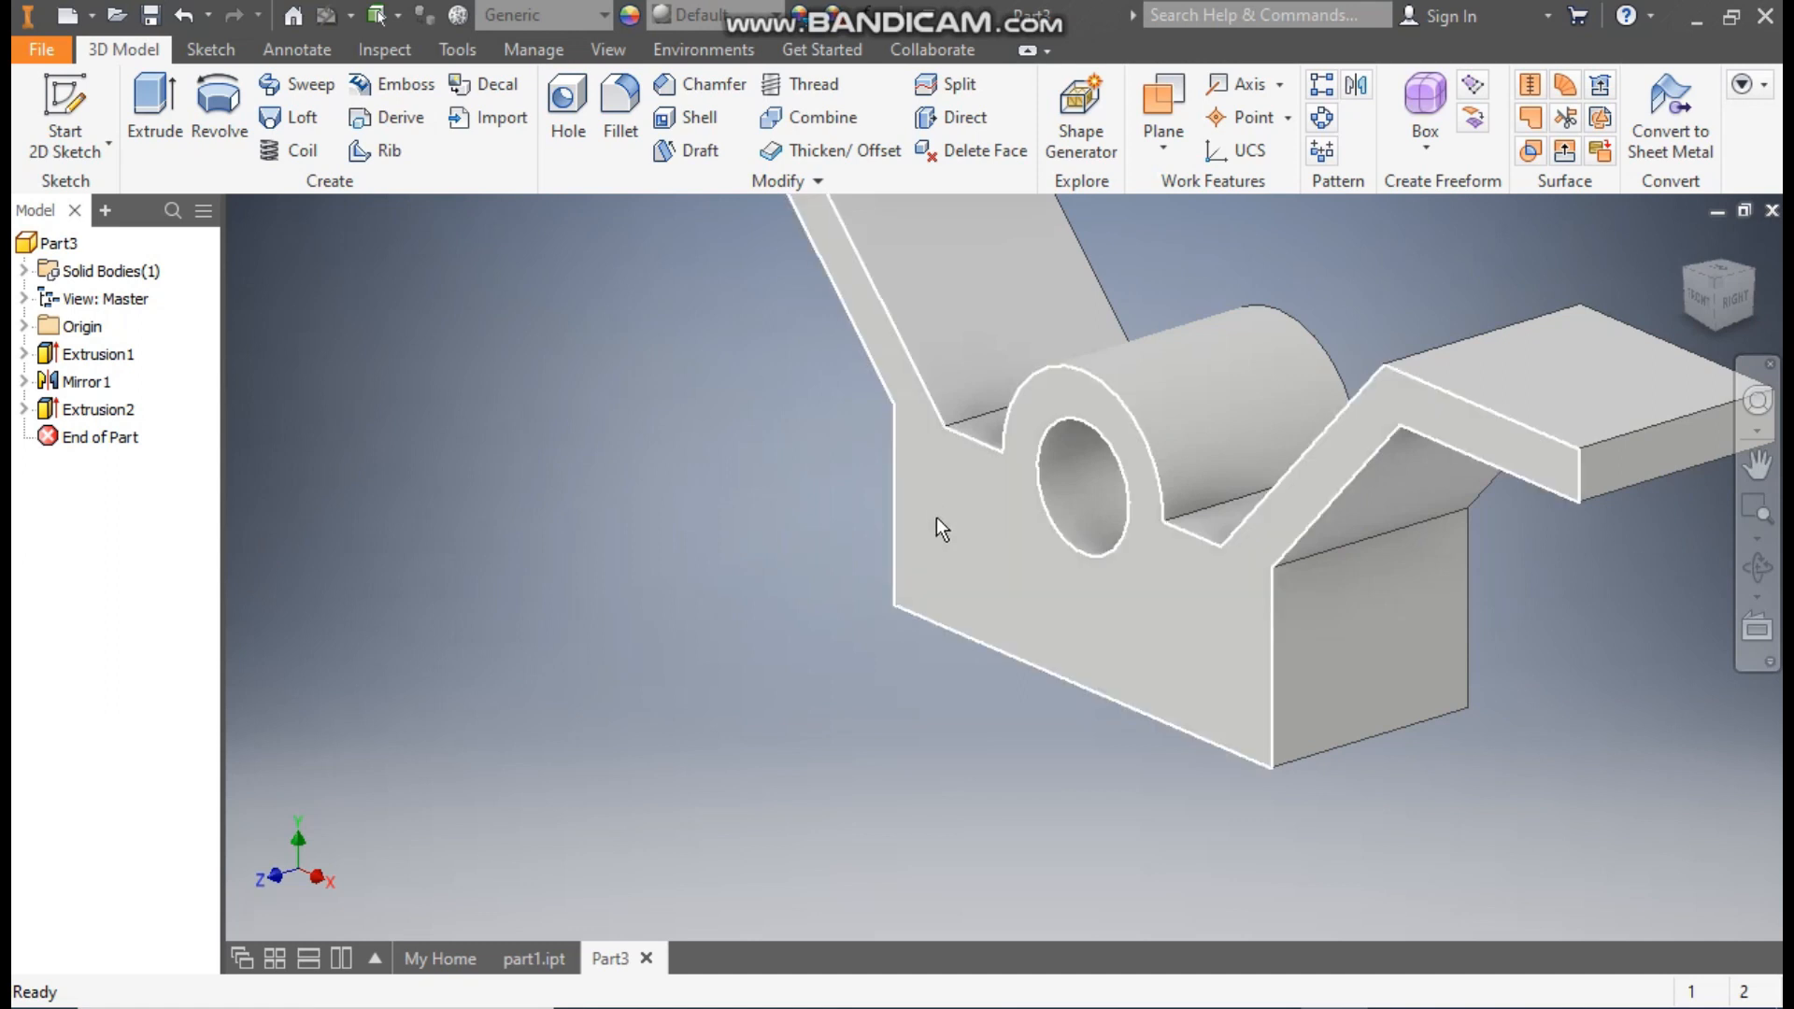
- Mirror the wall extrusion between the legs about the XY Plane to add a matching wall on the opposite side
middle_click_drag(958, 609, 529, 640, "shift")
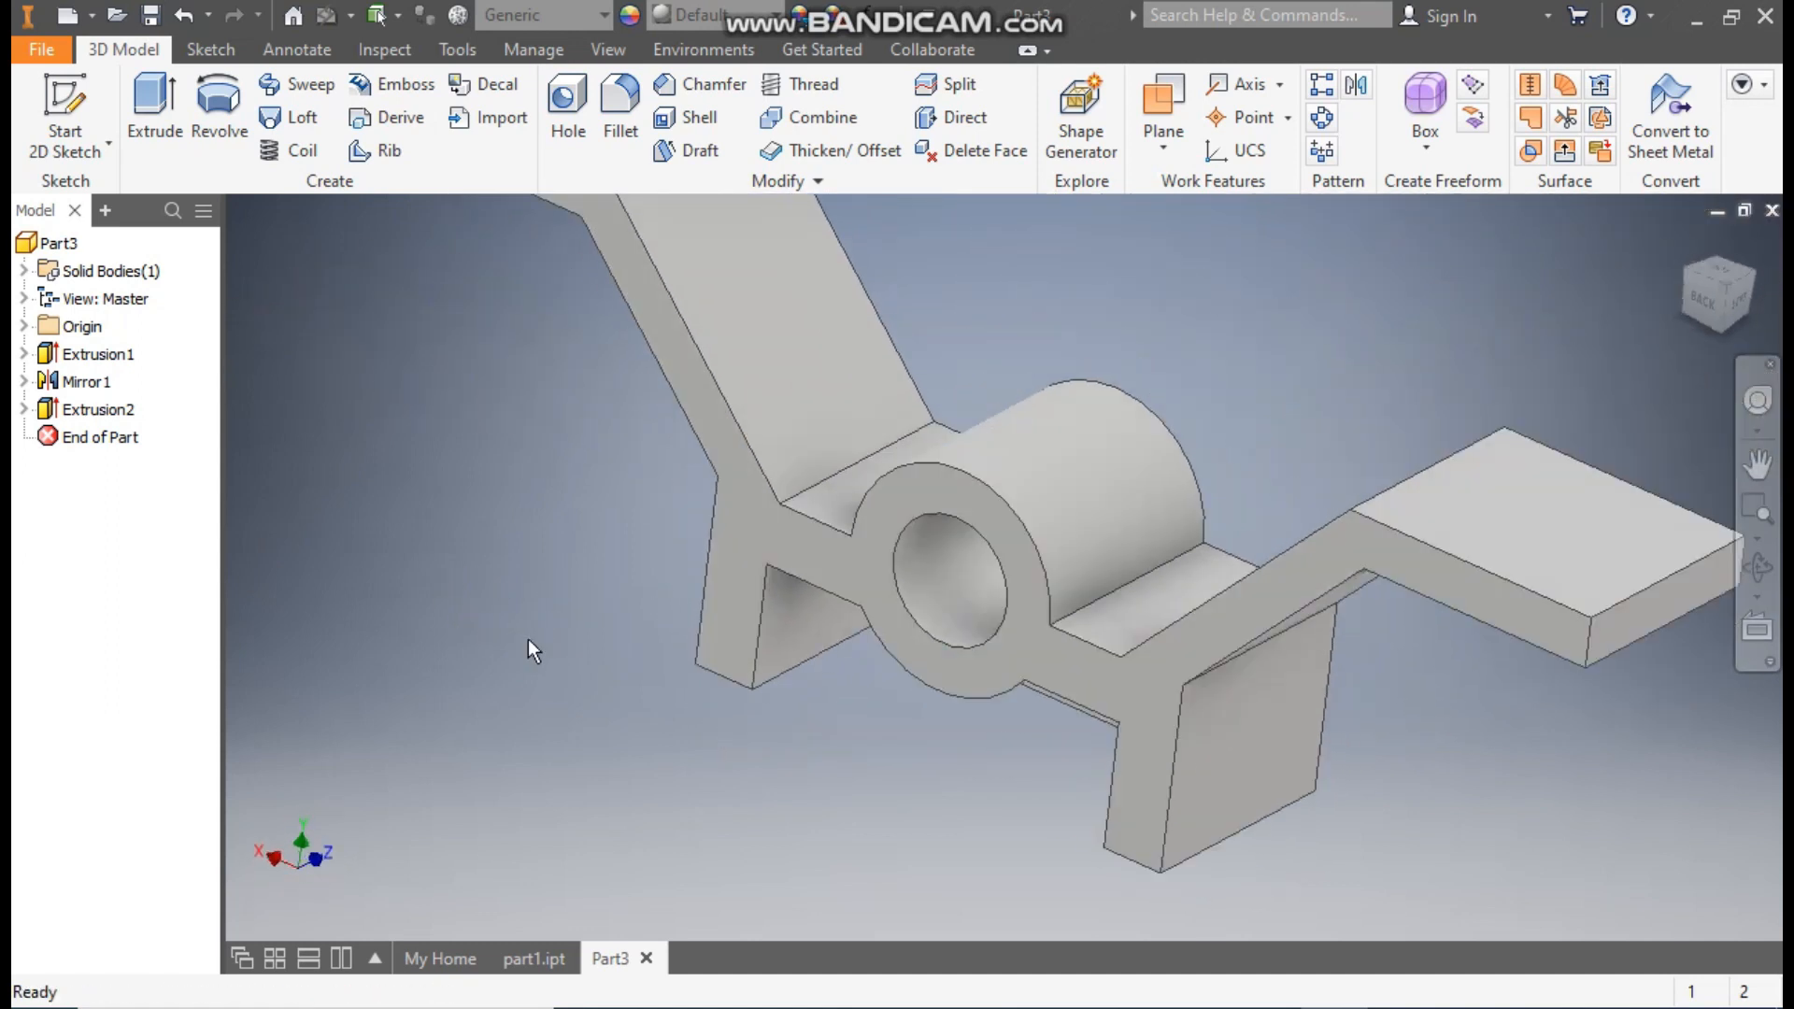
left_click(1356, 85)
left_click(105, 413)
left_click(327, 320)
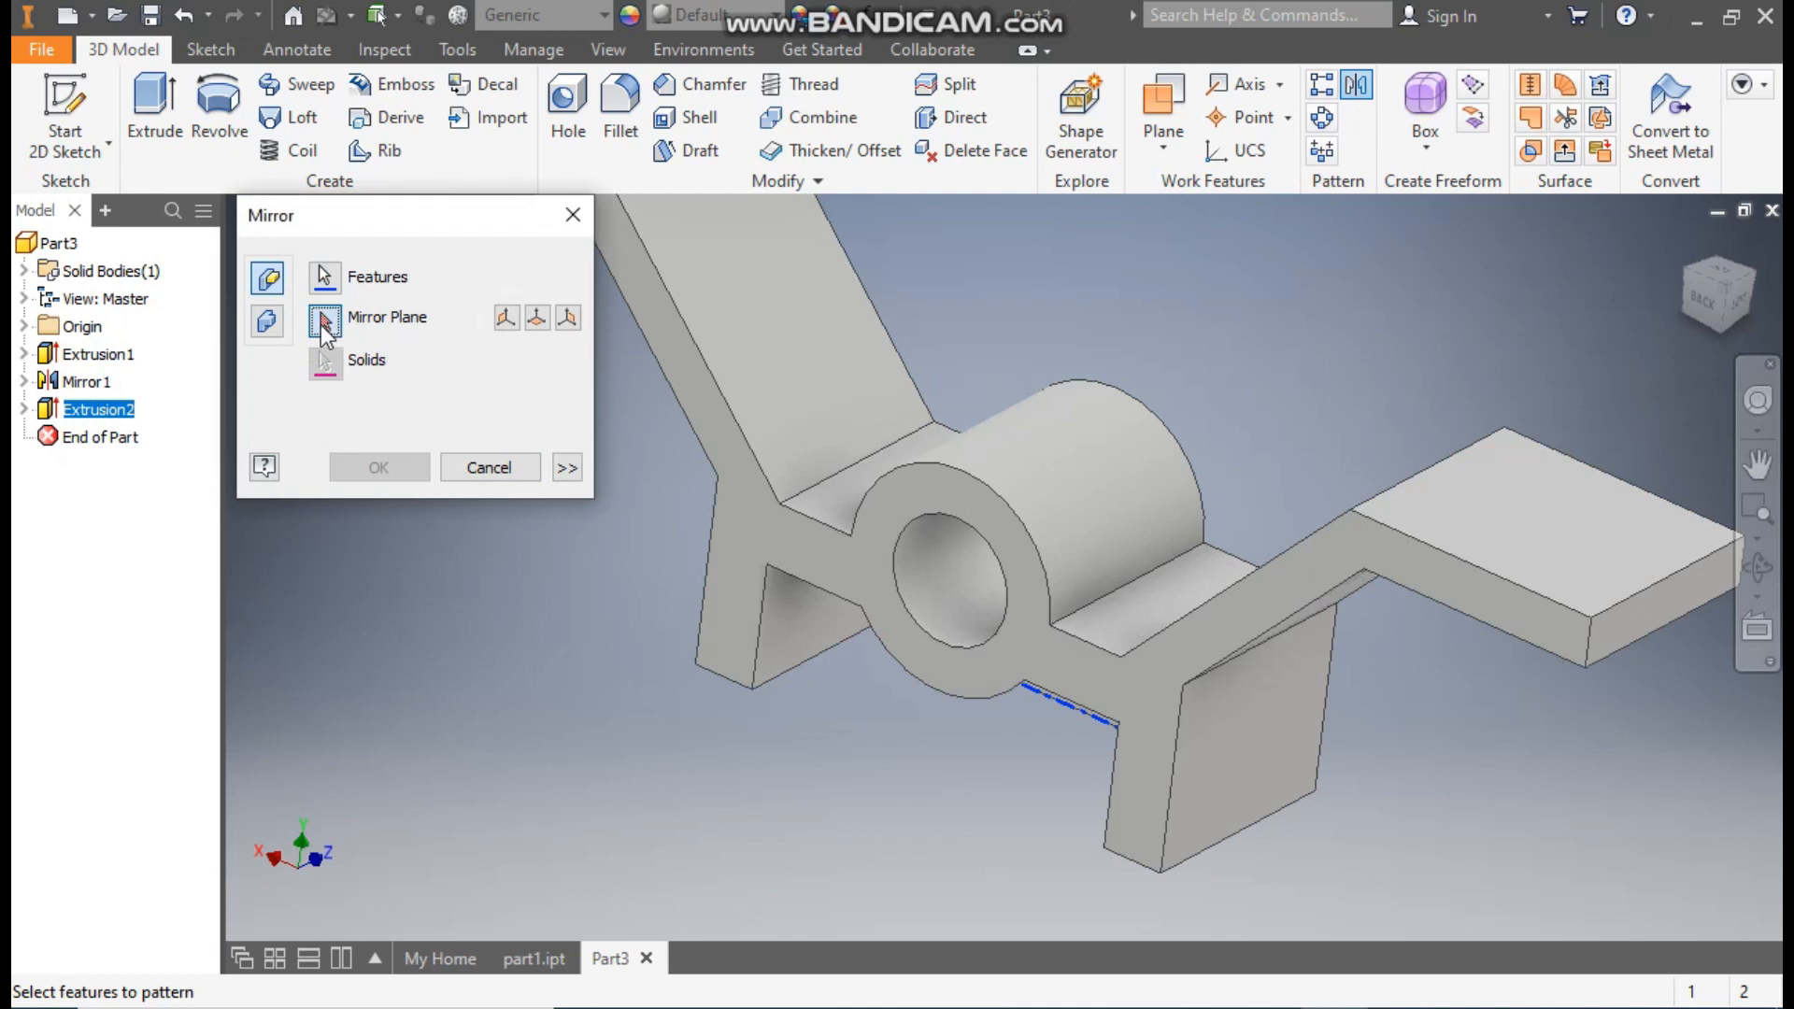
left_click(22, 327)
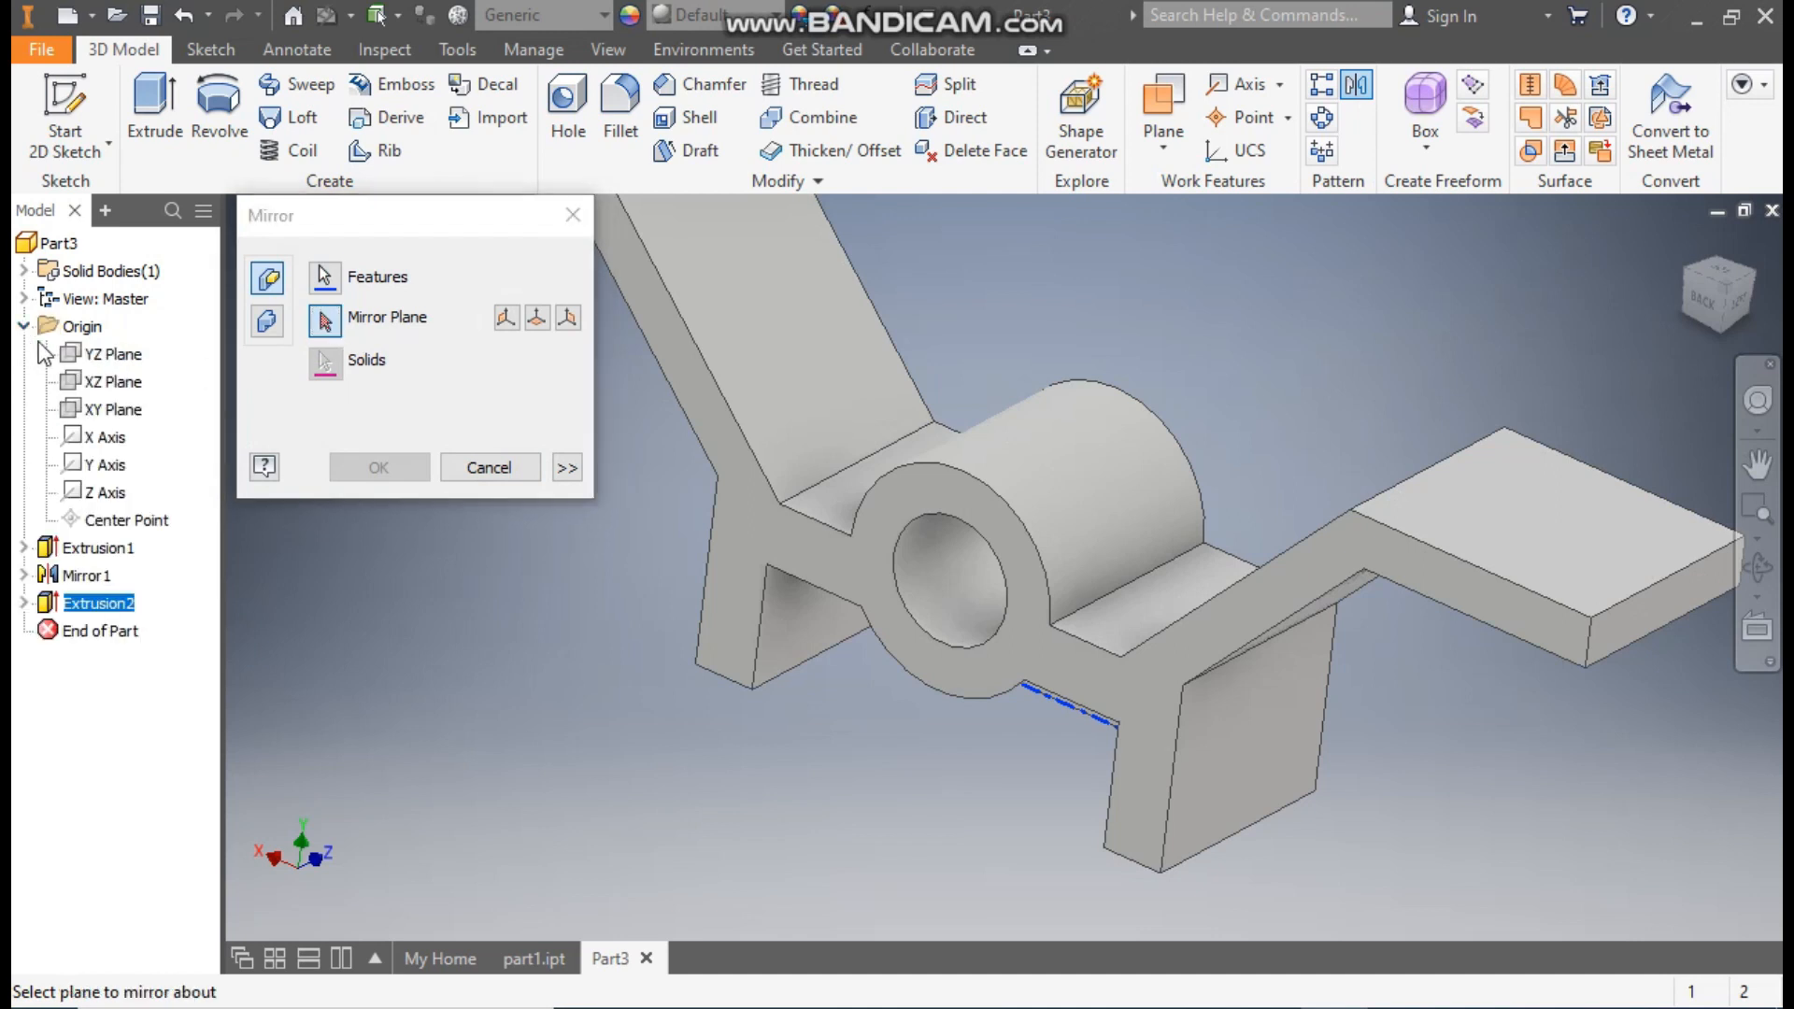
left_click(112, 411)
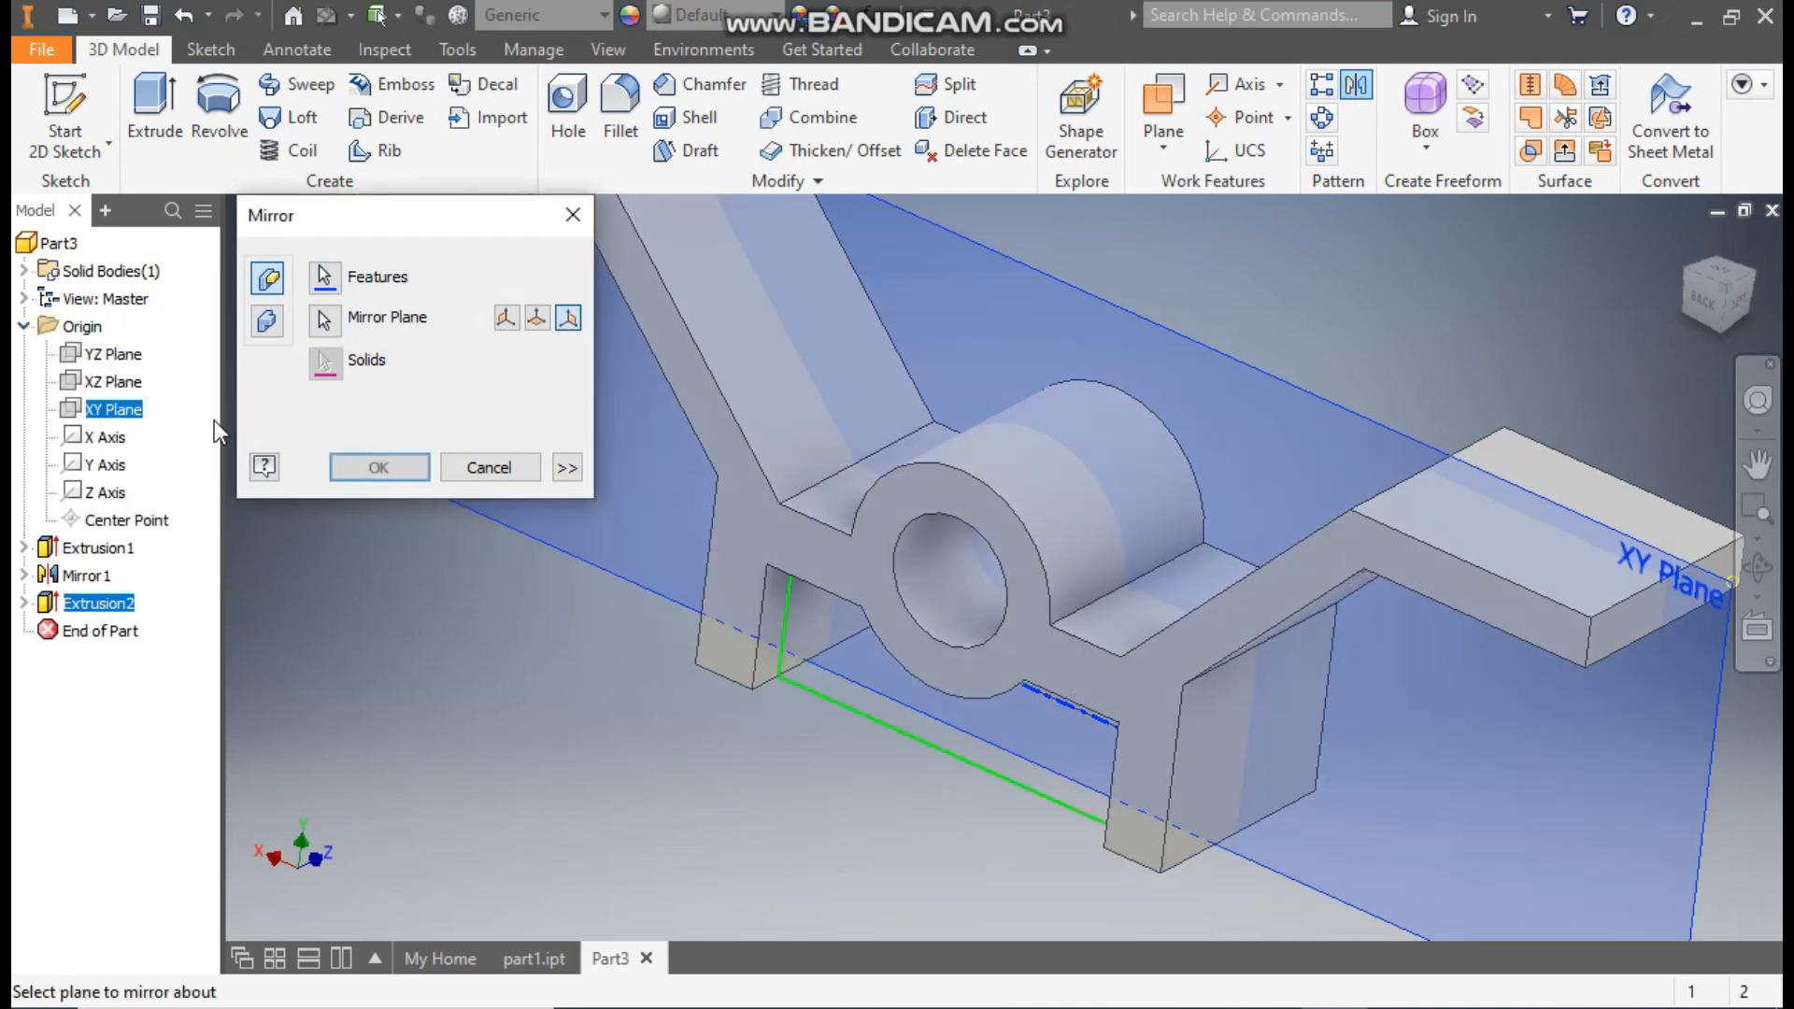
scroll(985, 512, "up", 3)
middle_click_drag(1242, 497, 1451, 497)
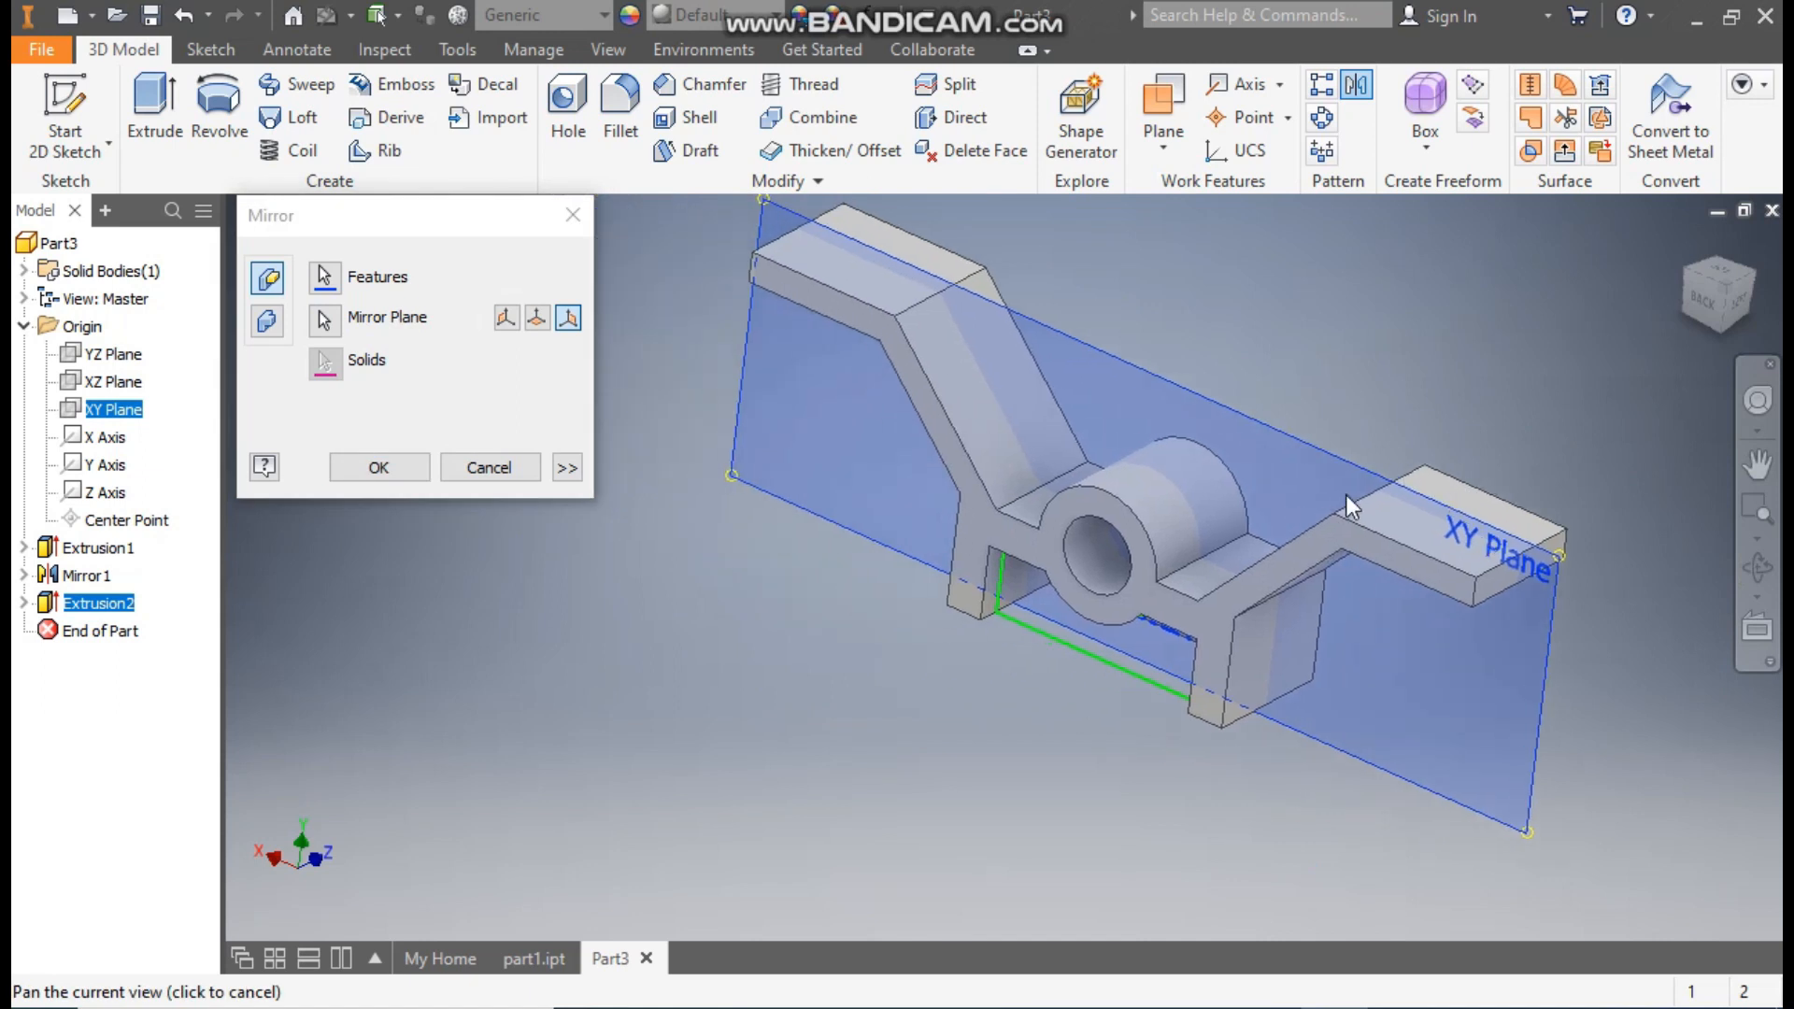
left_click(381, 475)
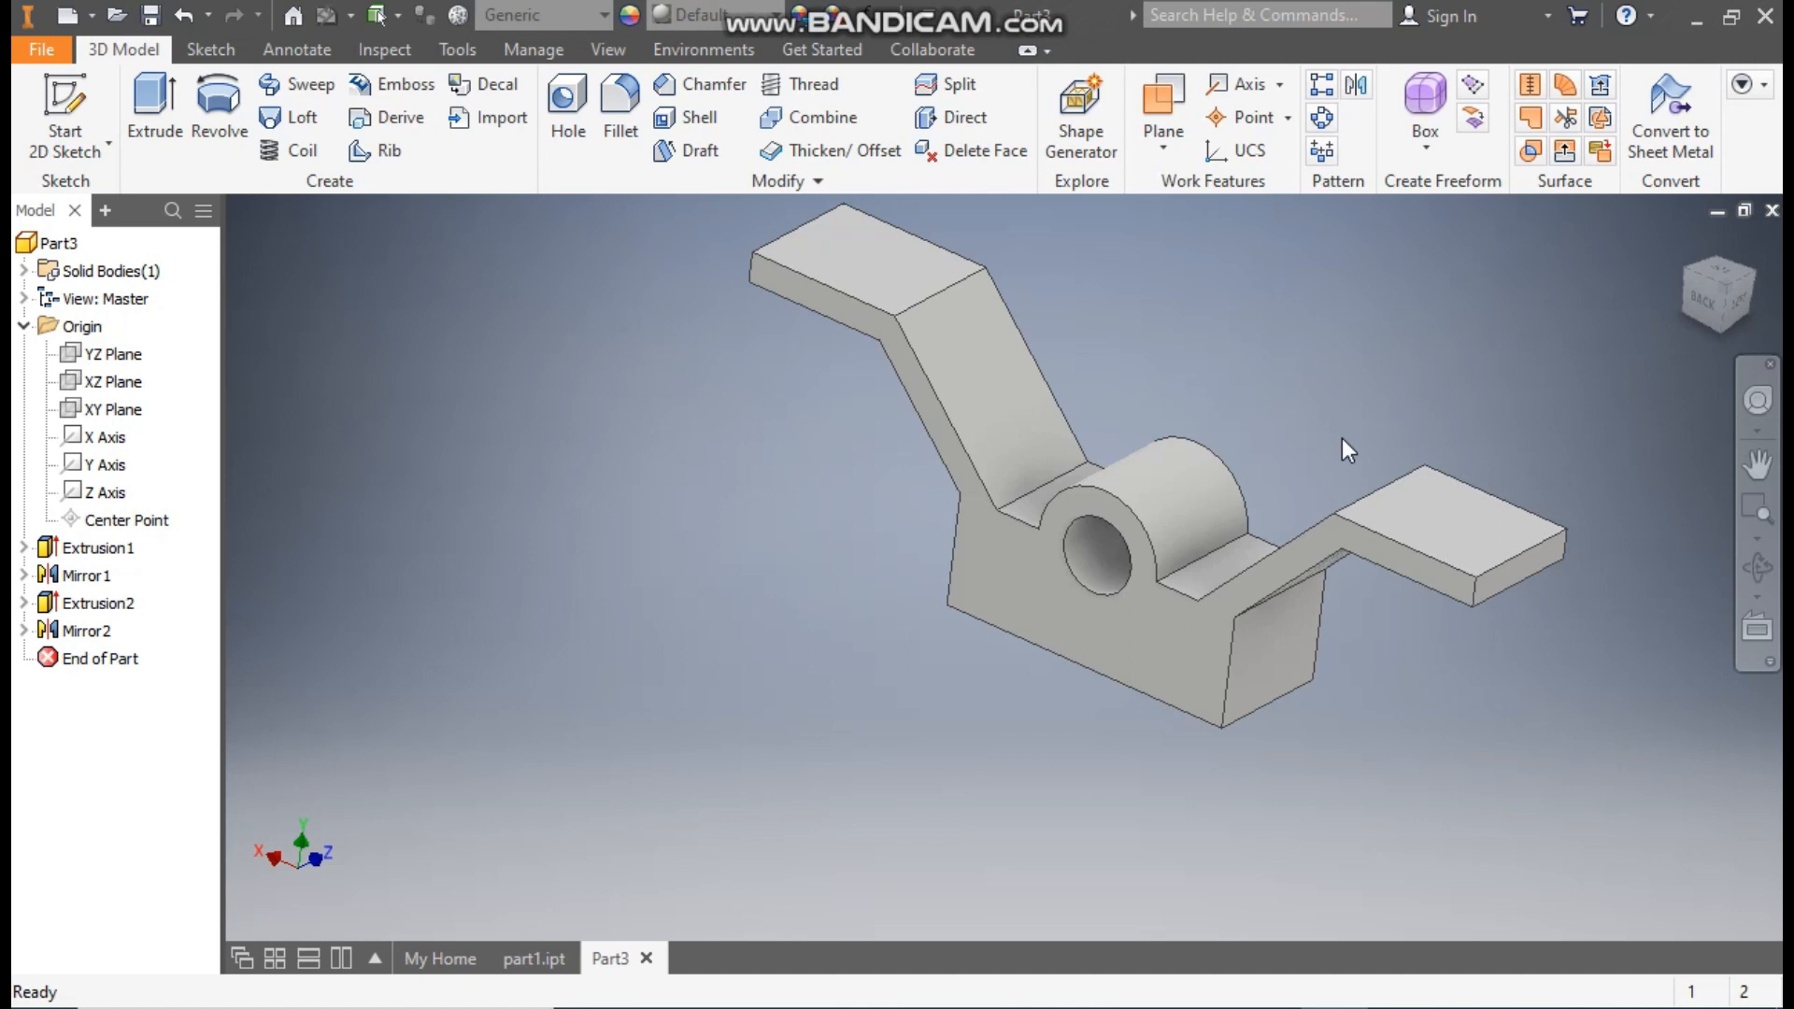
mouse_move(1342, 435)
middle_mouse_down("shift")
mouse_move(1446, 364)
mouse_move(1480, 309)
mouse_move(1433, 400)
mouse_move(1336, 432)
mouse_move(1330, 413)
middle_mouse_up("shift")
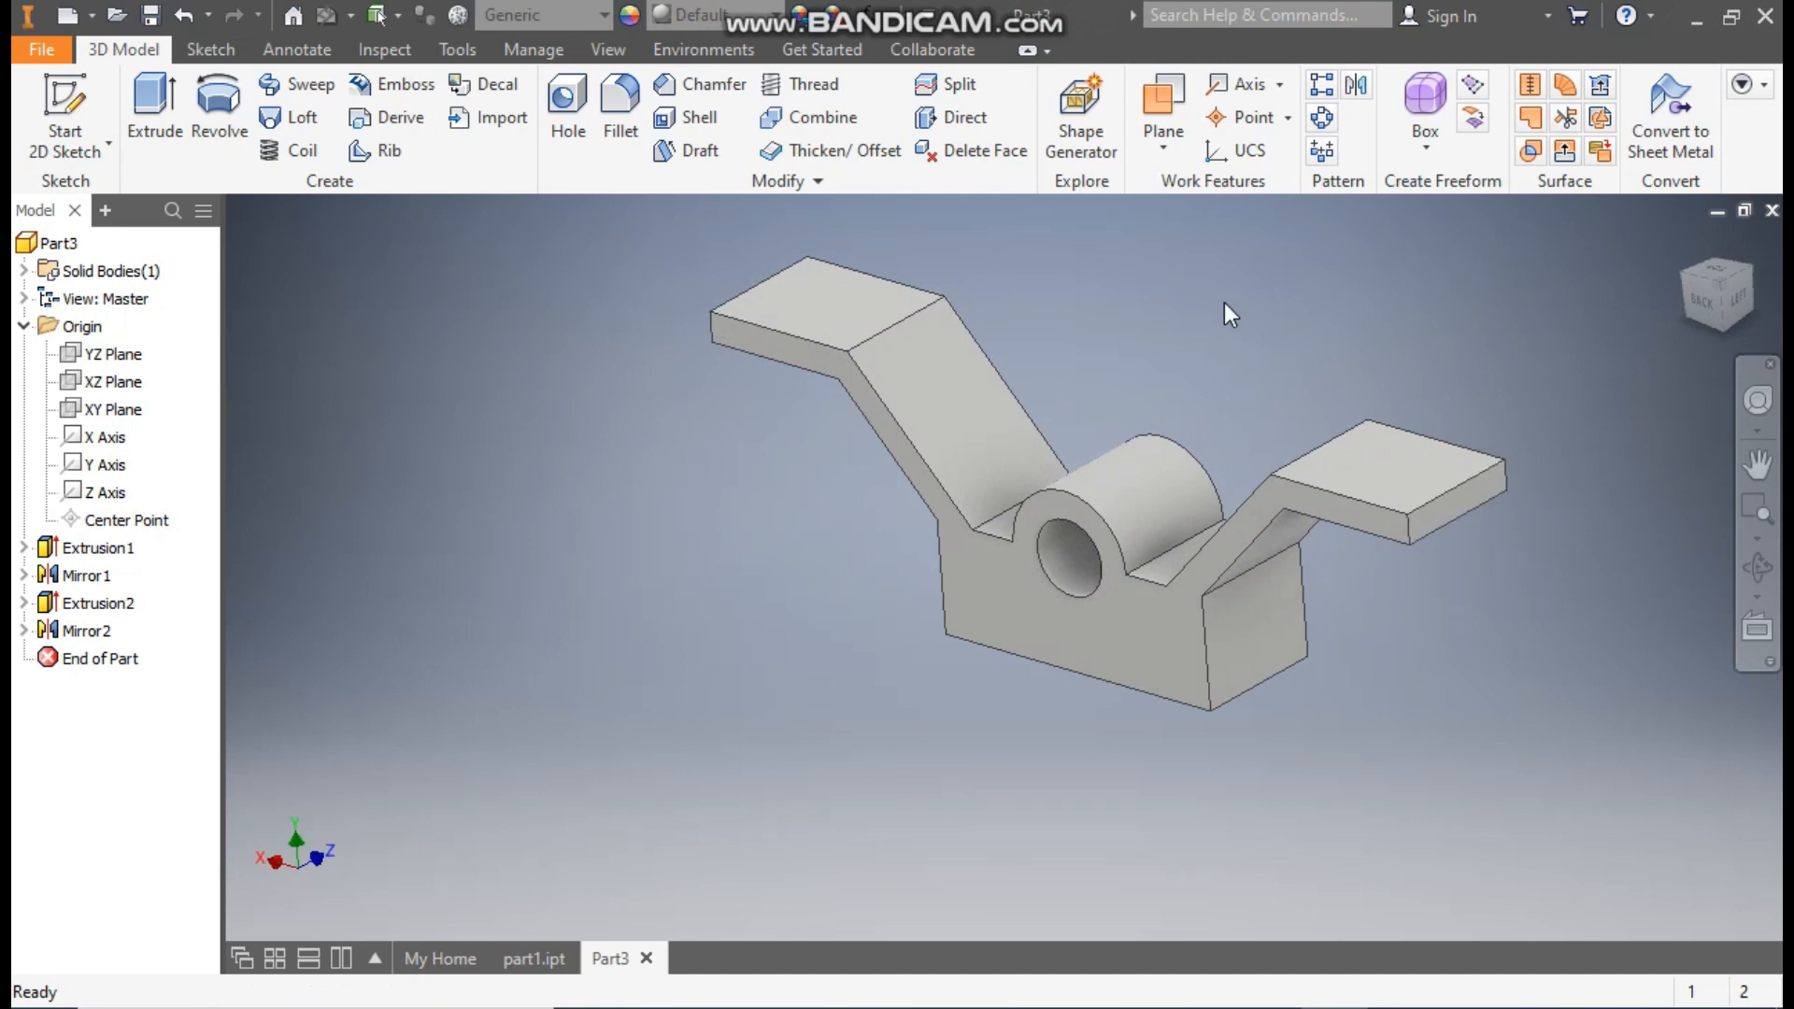
- Check the ribs in part1.ipt and create a work plane in Part3 offset -3 mm from the profile face with the walled opening
left_click(546, 962)
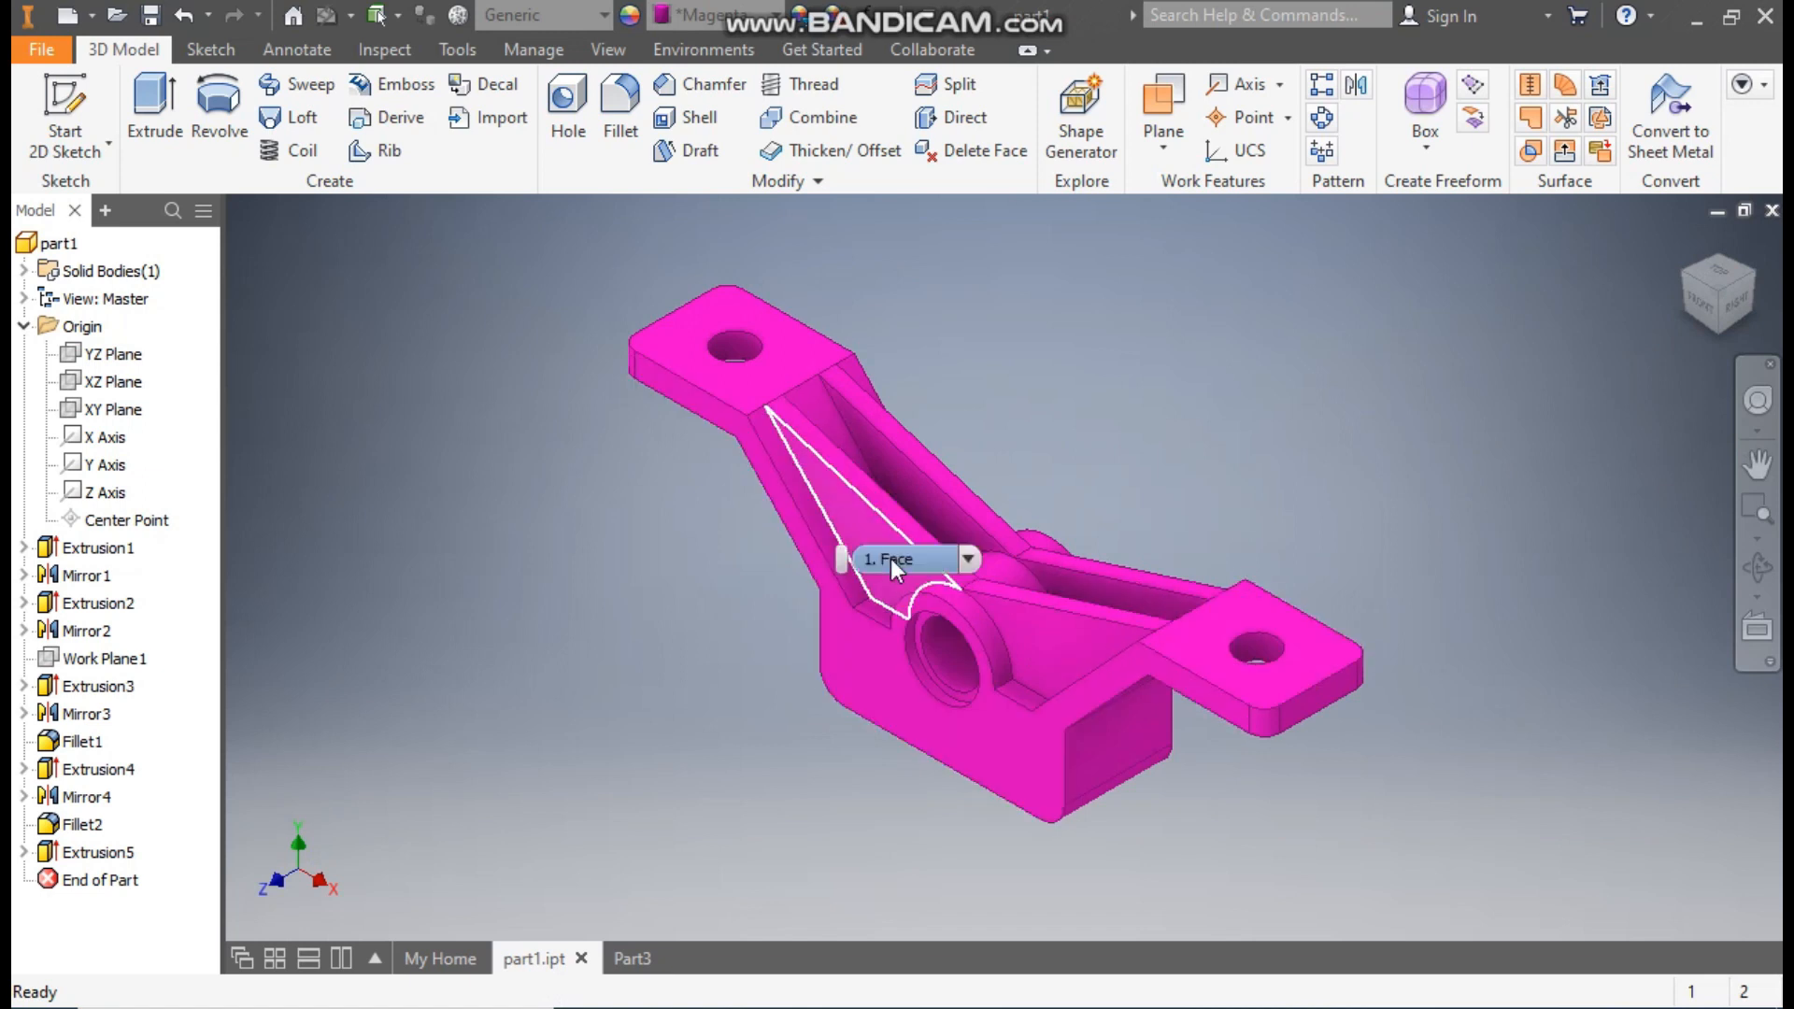
left_click(631, 958)
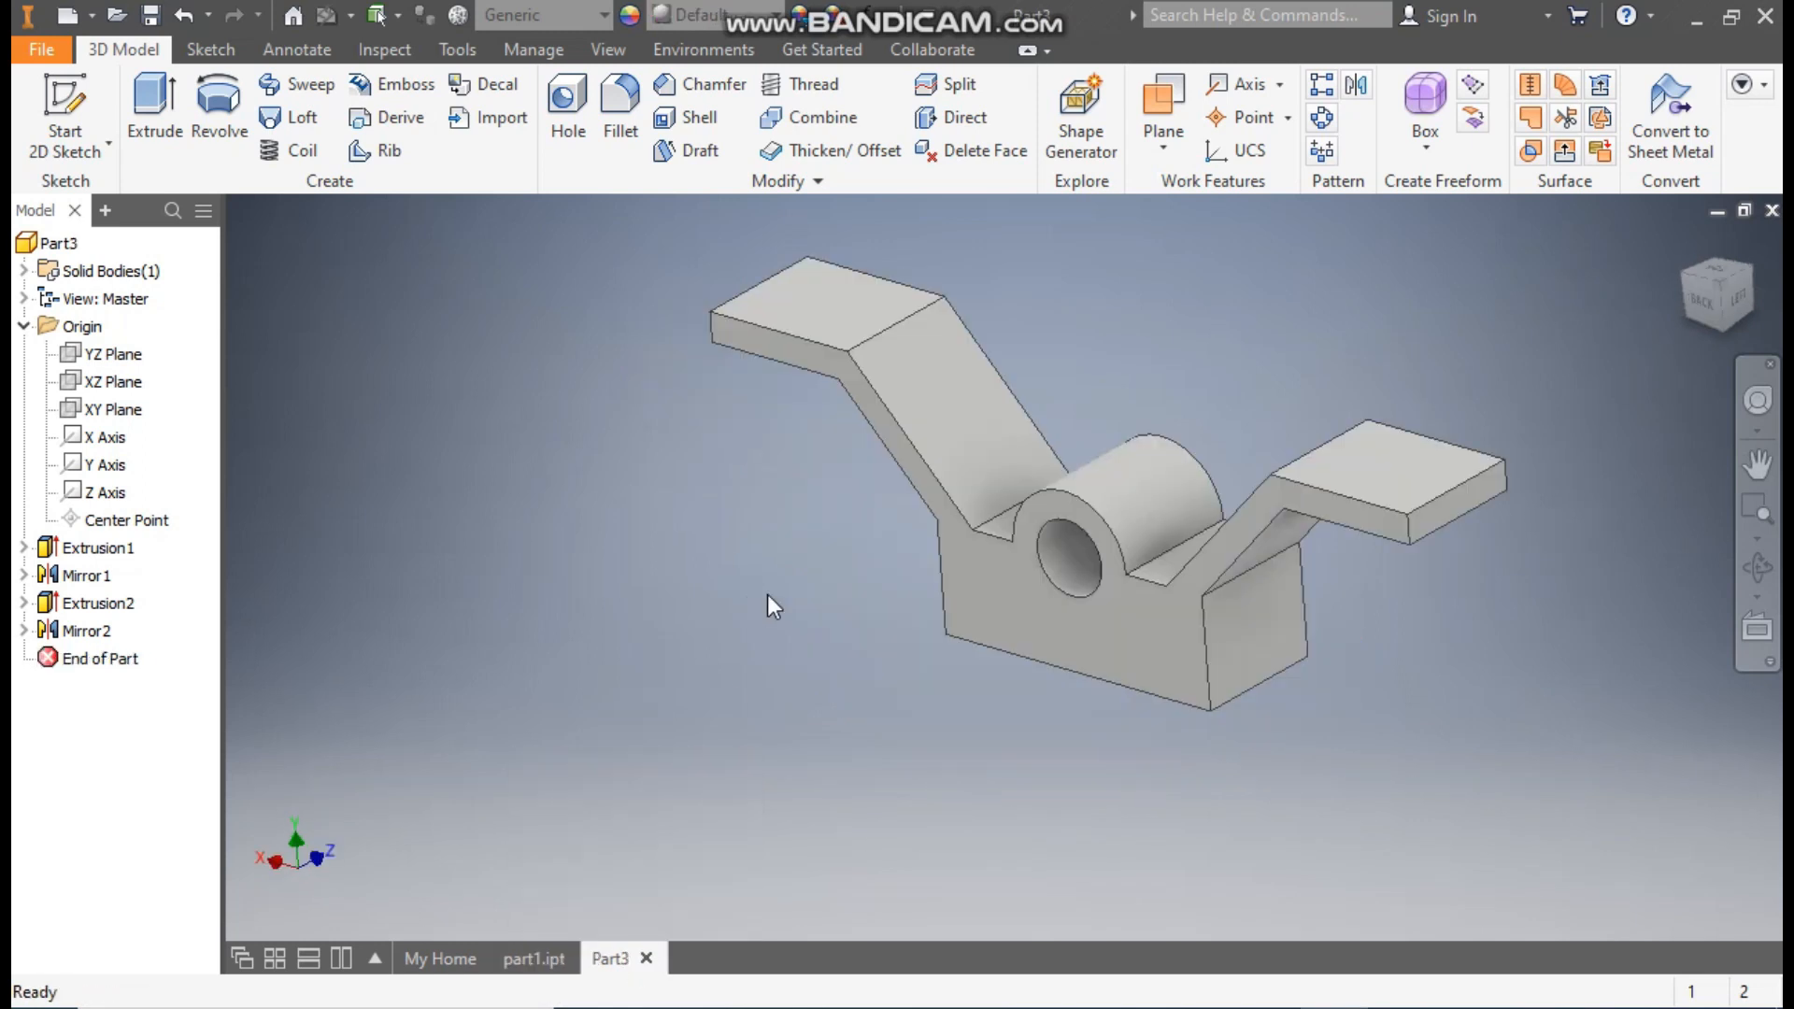
left_click(1163, 147)
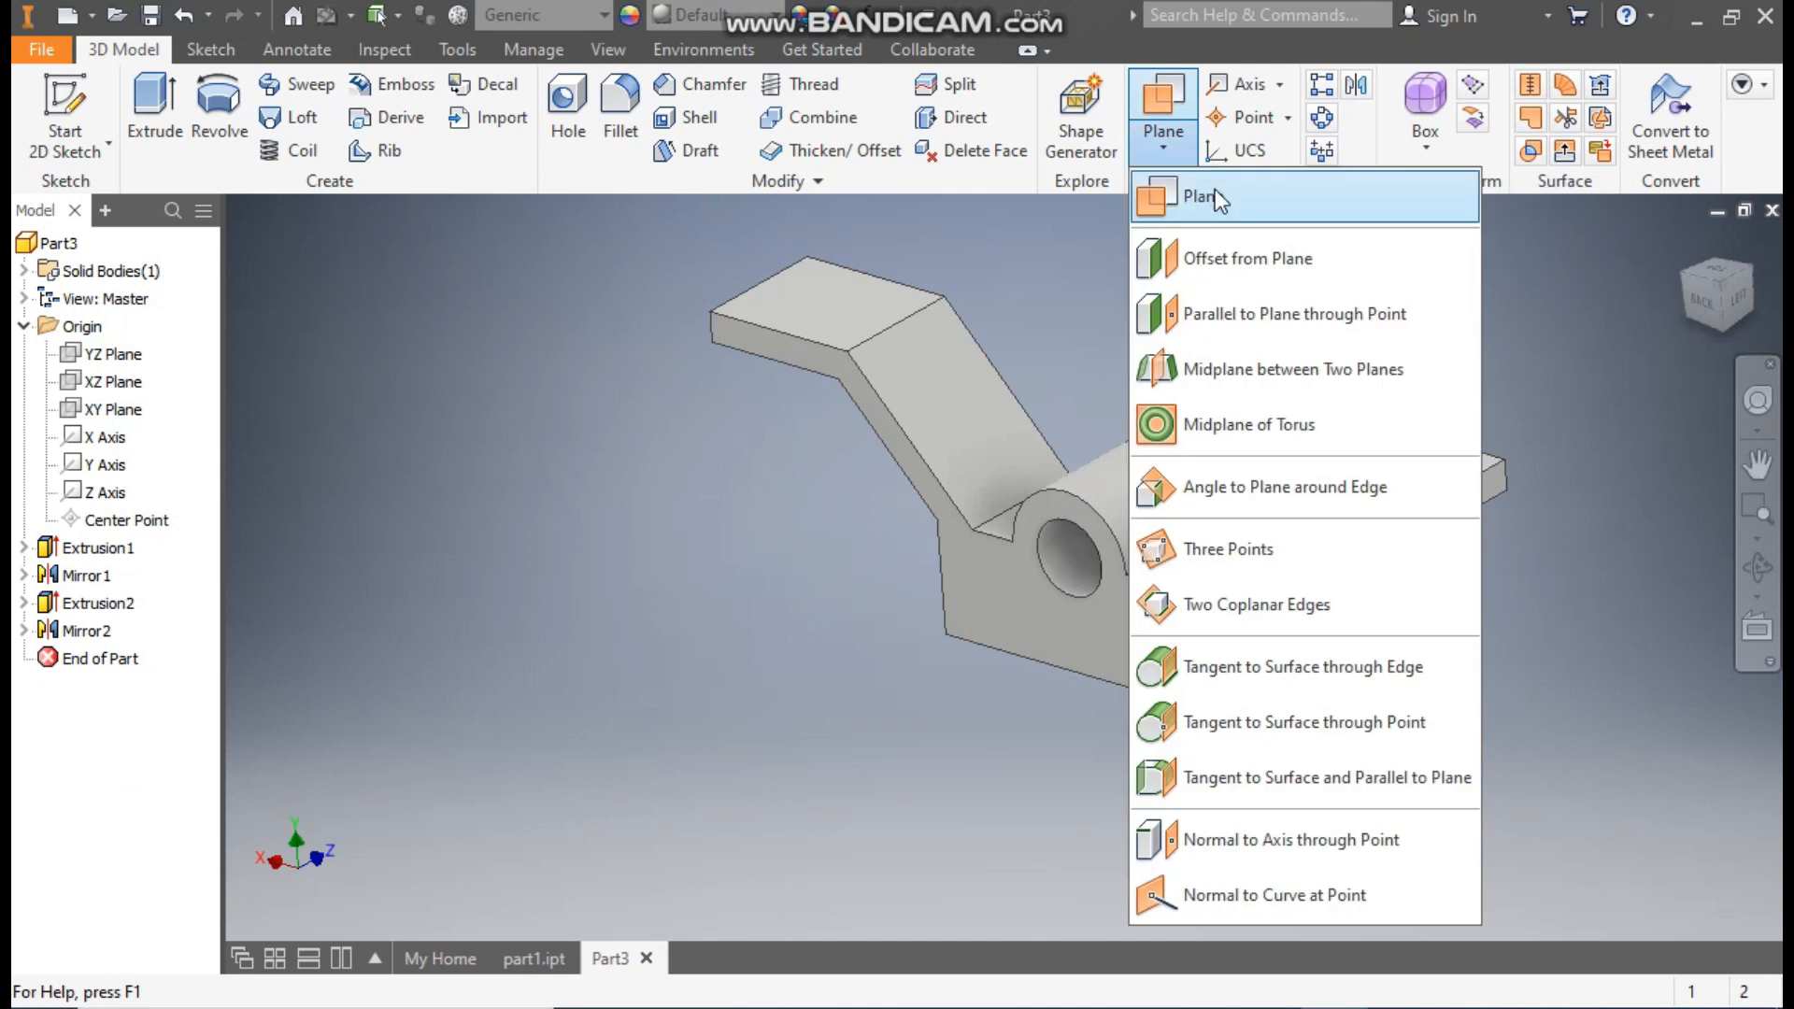
left_click(1261, 264)
left_click(966, 591)
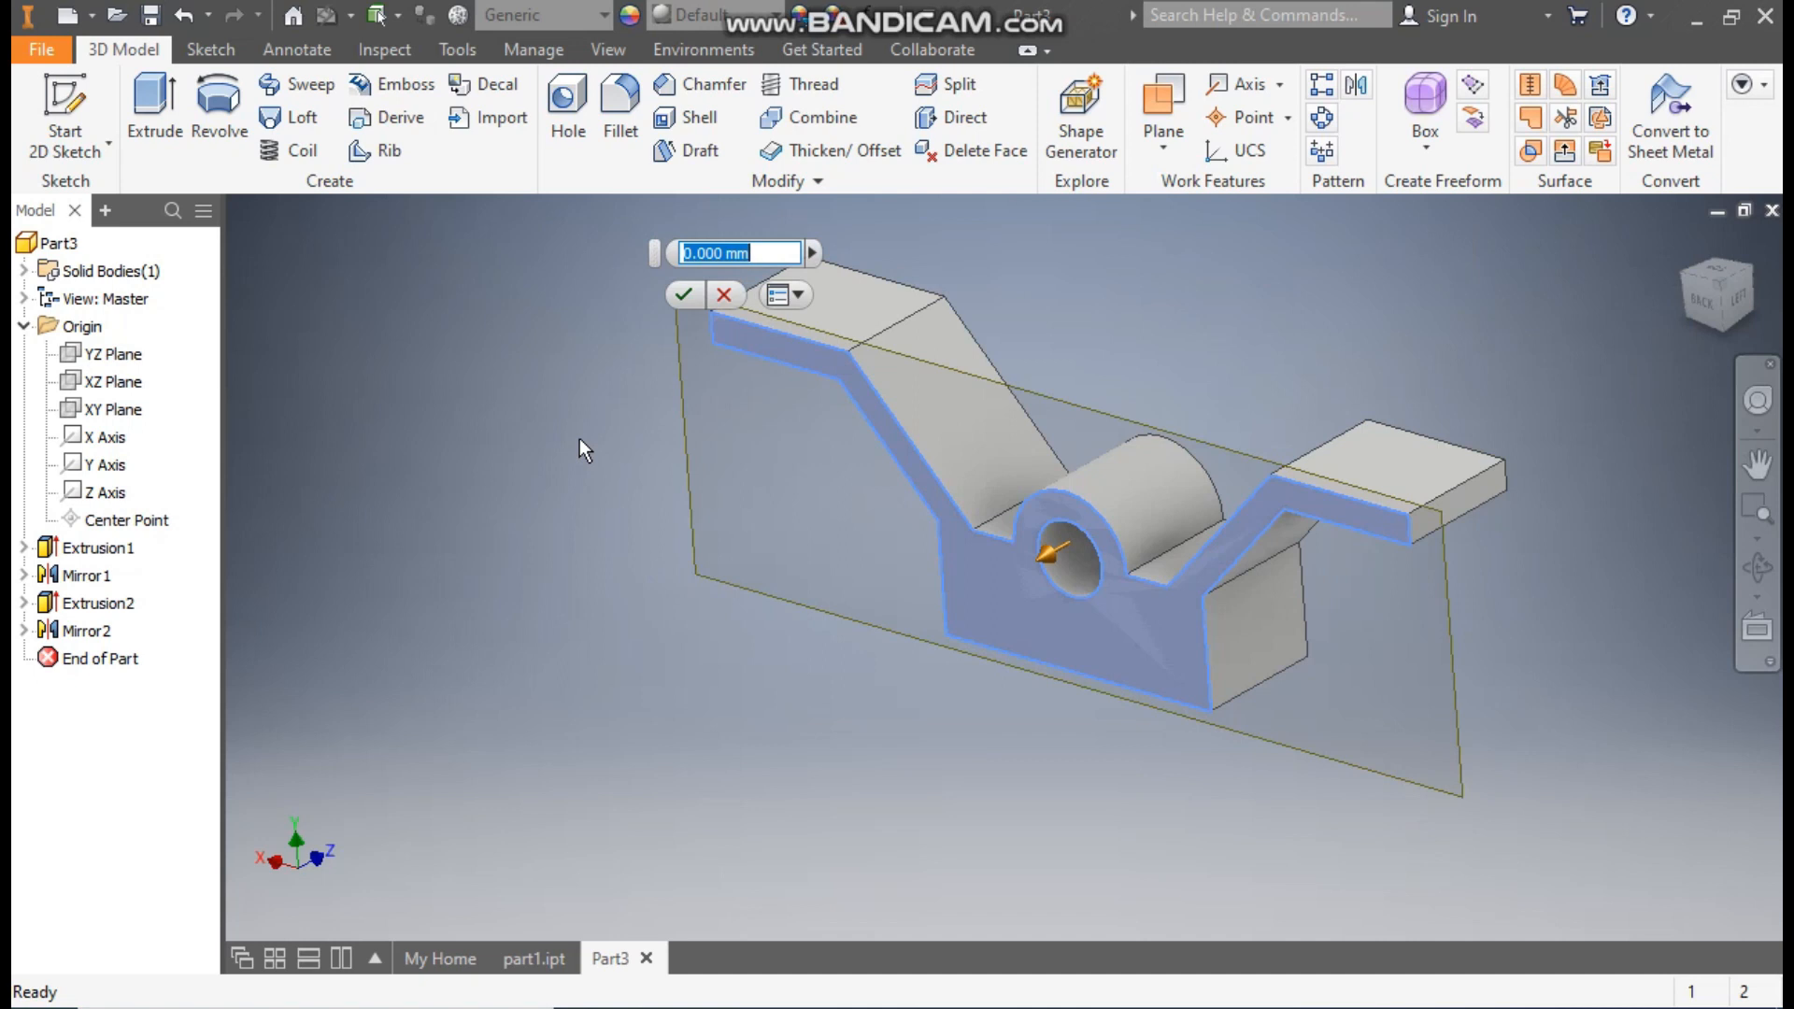
type("-3")
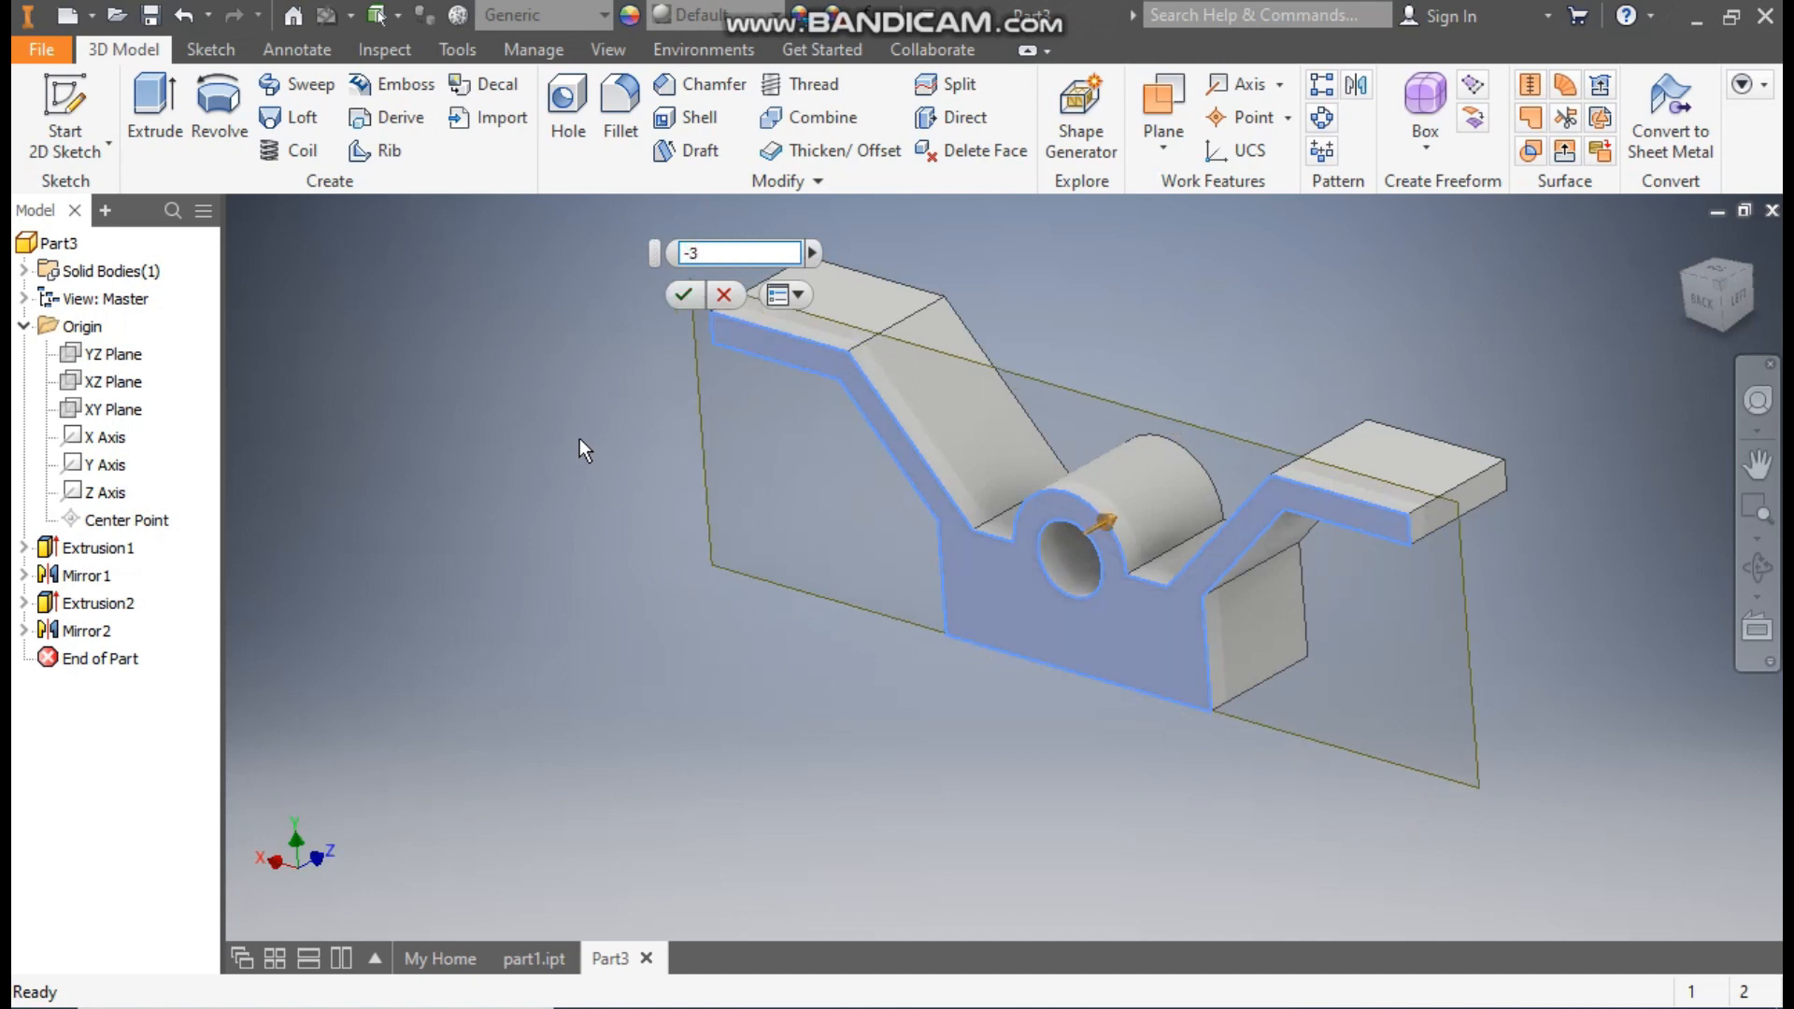
scroll(939, 412, "up", 3)
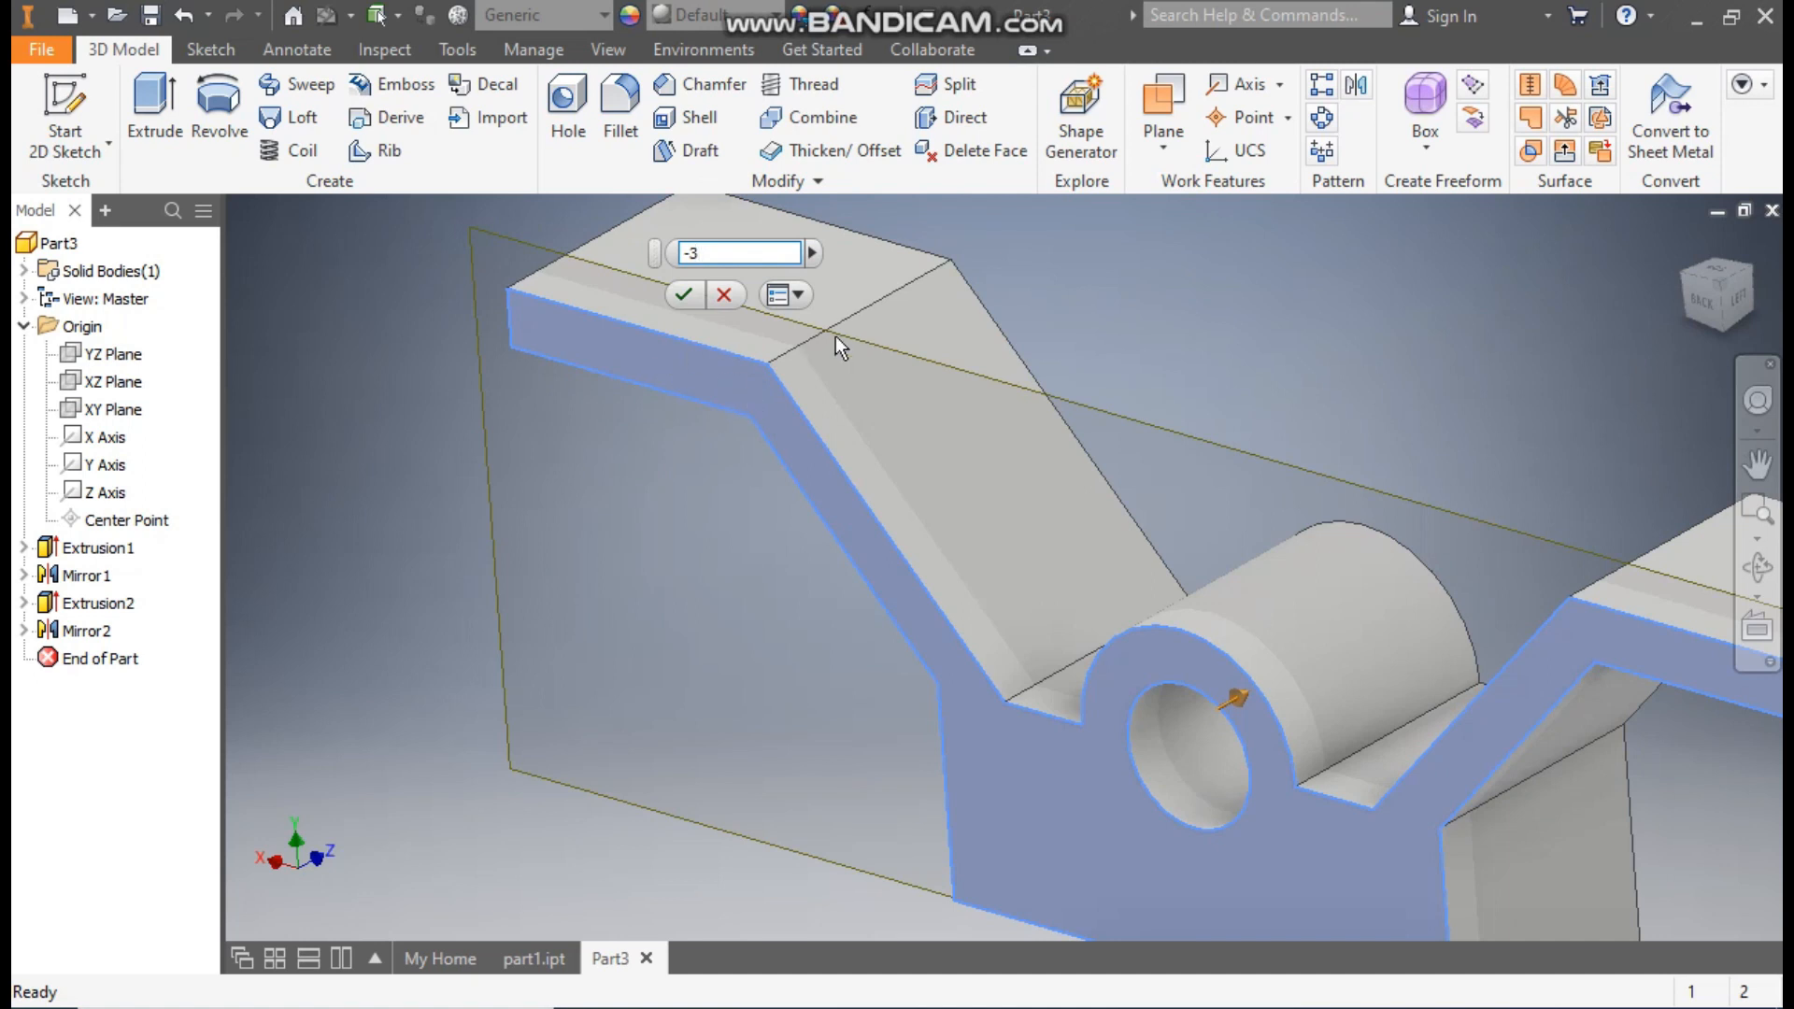
left_click(684, 297)
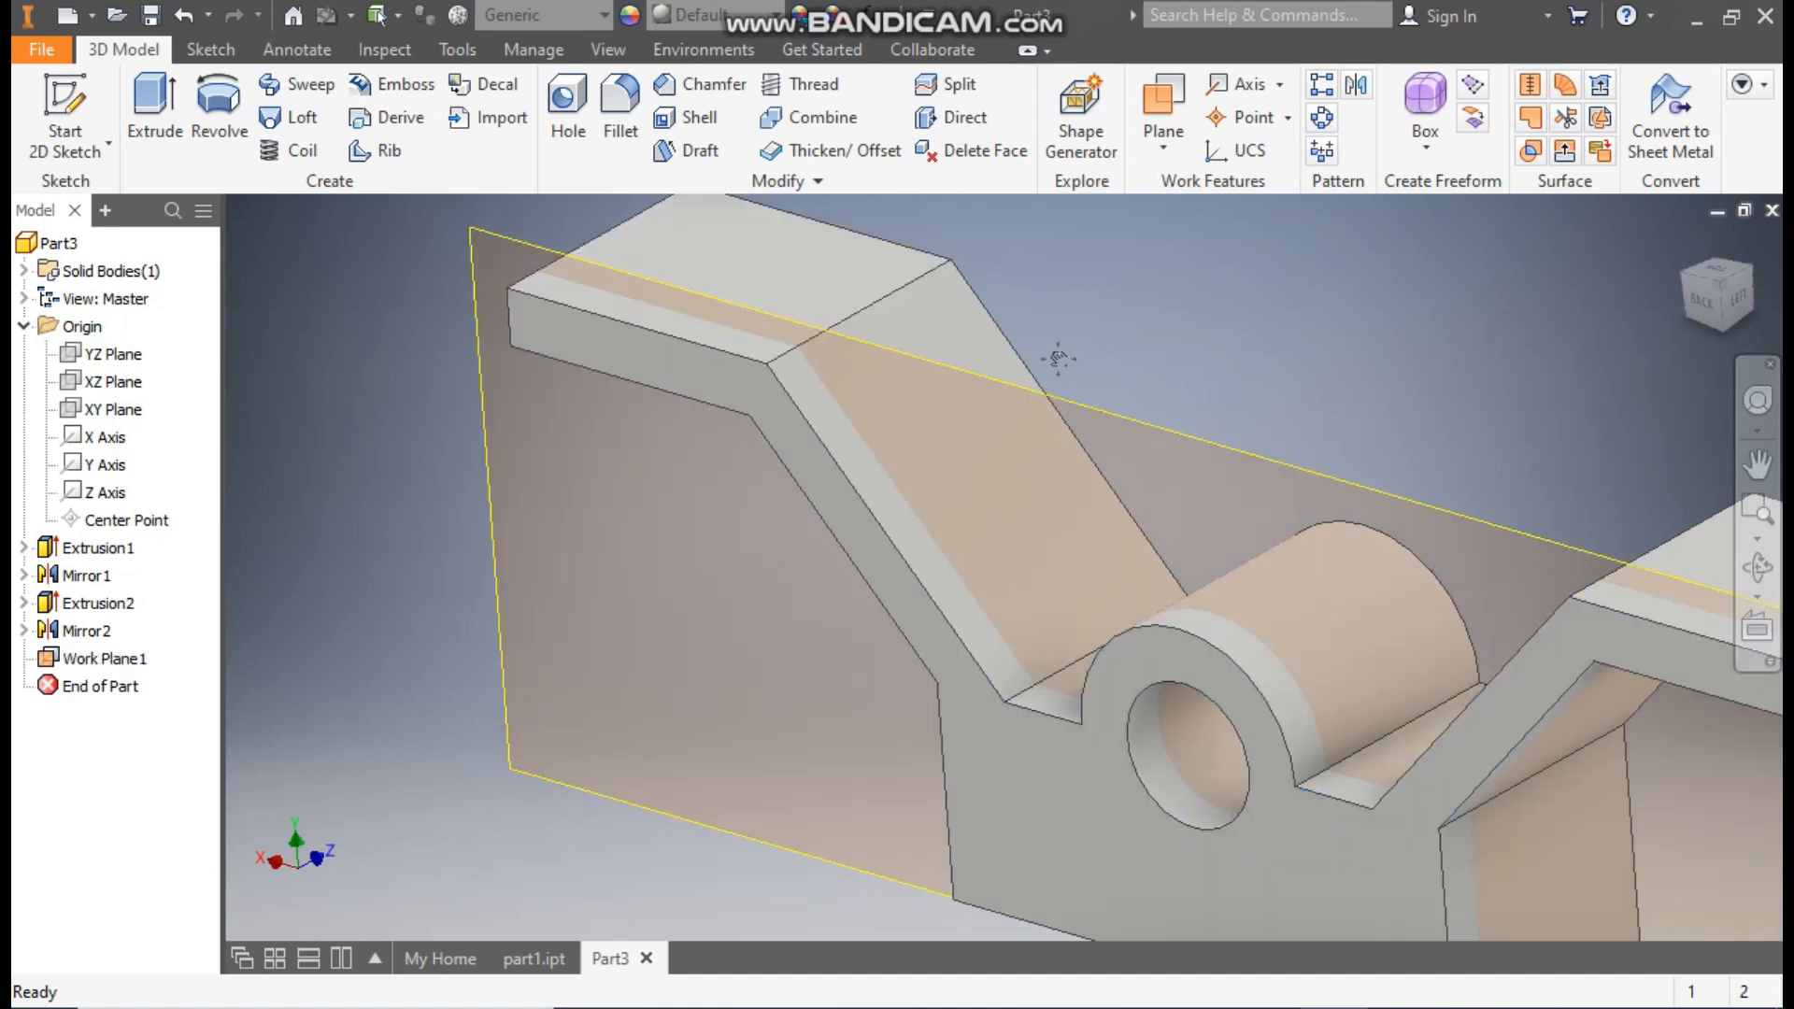
scroll(1027, 374, "down", 3)
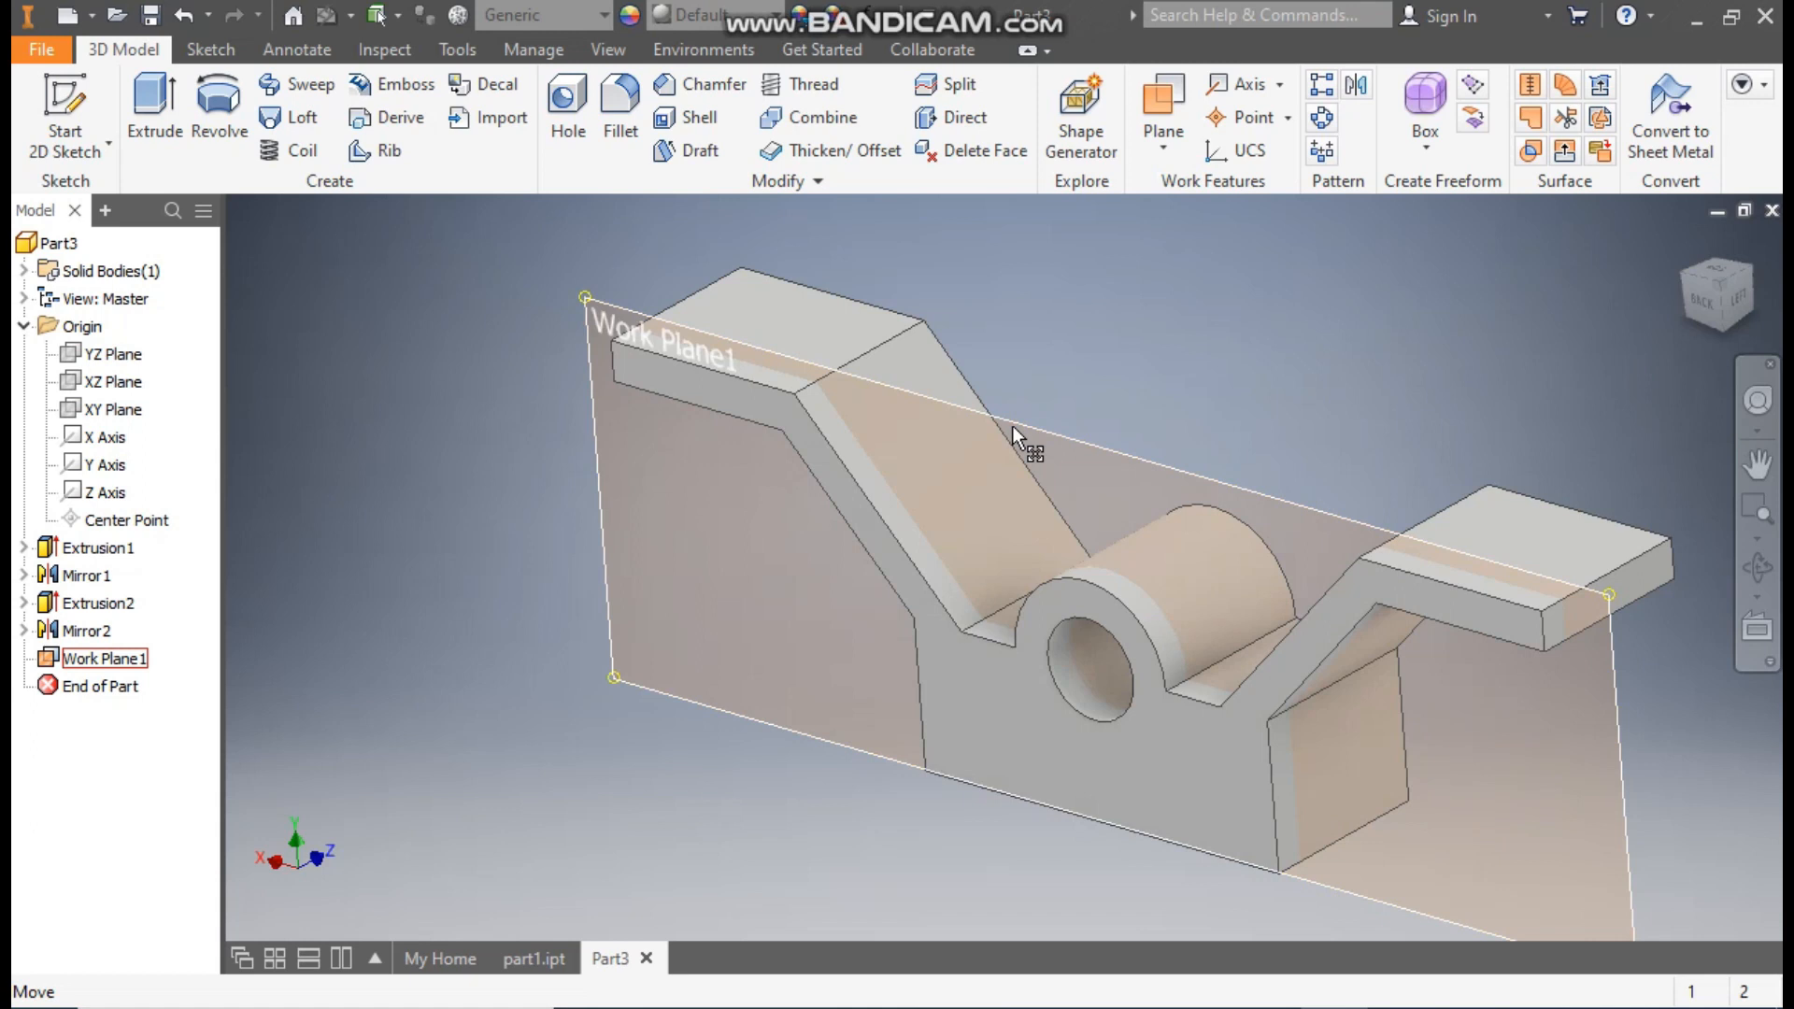
- Start a sketch on the offset work plane and draw a line from each arm's upper inner corner to the top of the ring
left_click(1011, 424)
left_click(1084, 405)
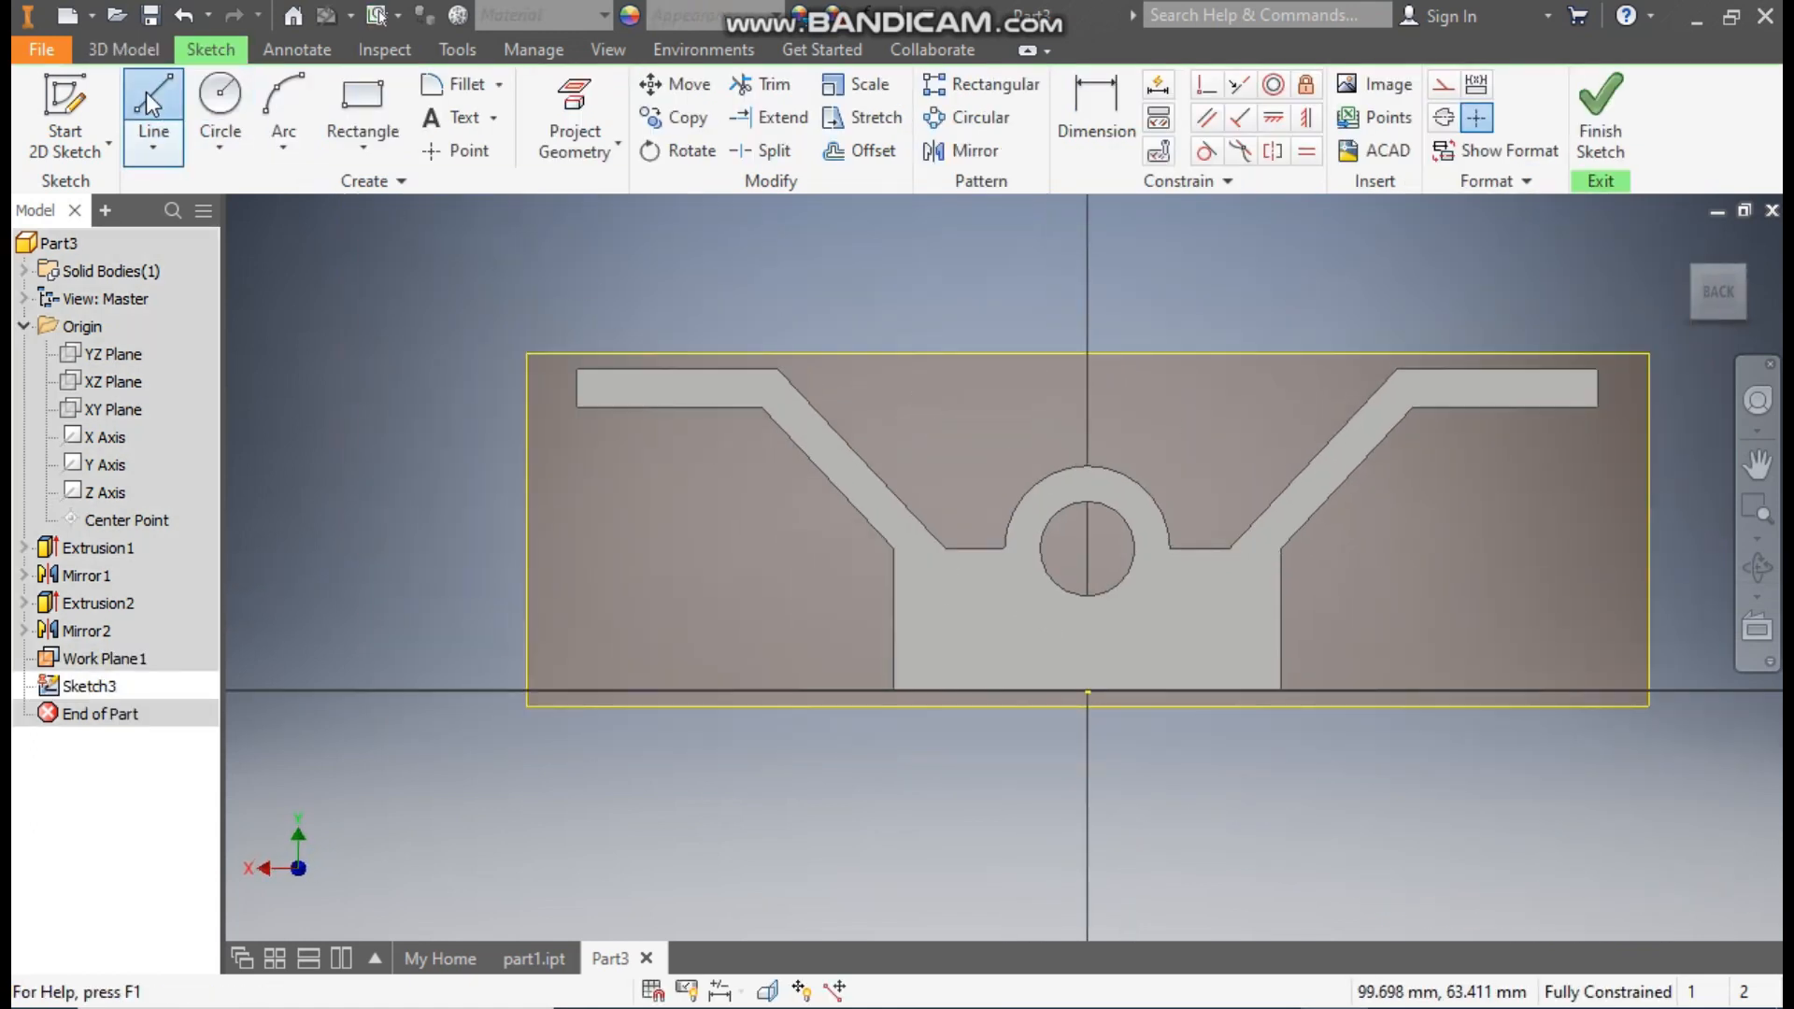
left_click(146, 92)
left_click(777, 370)
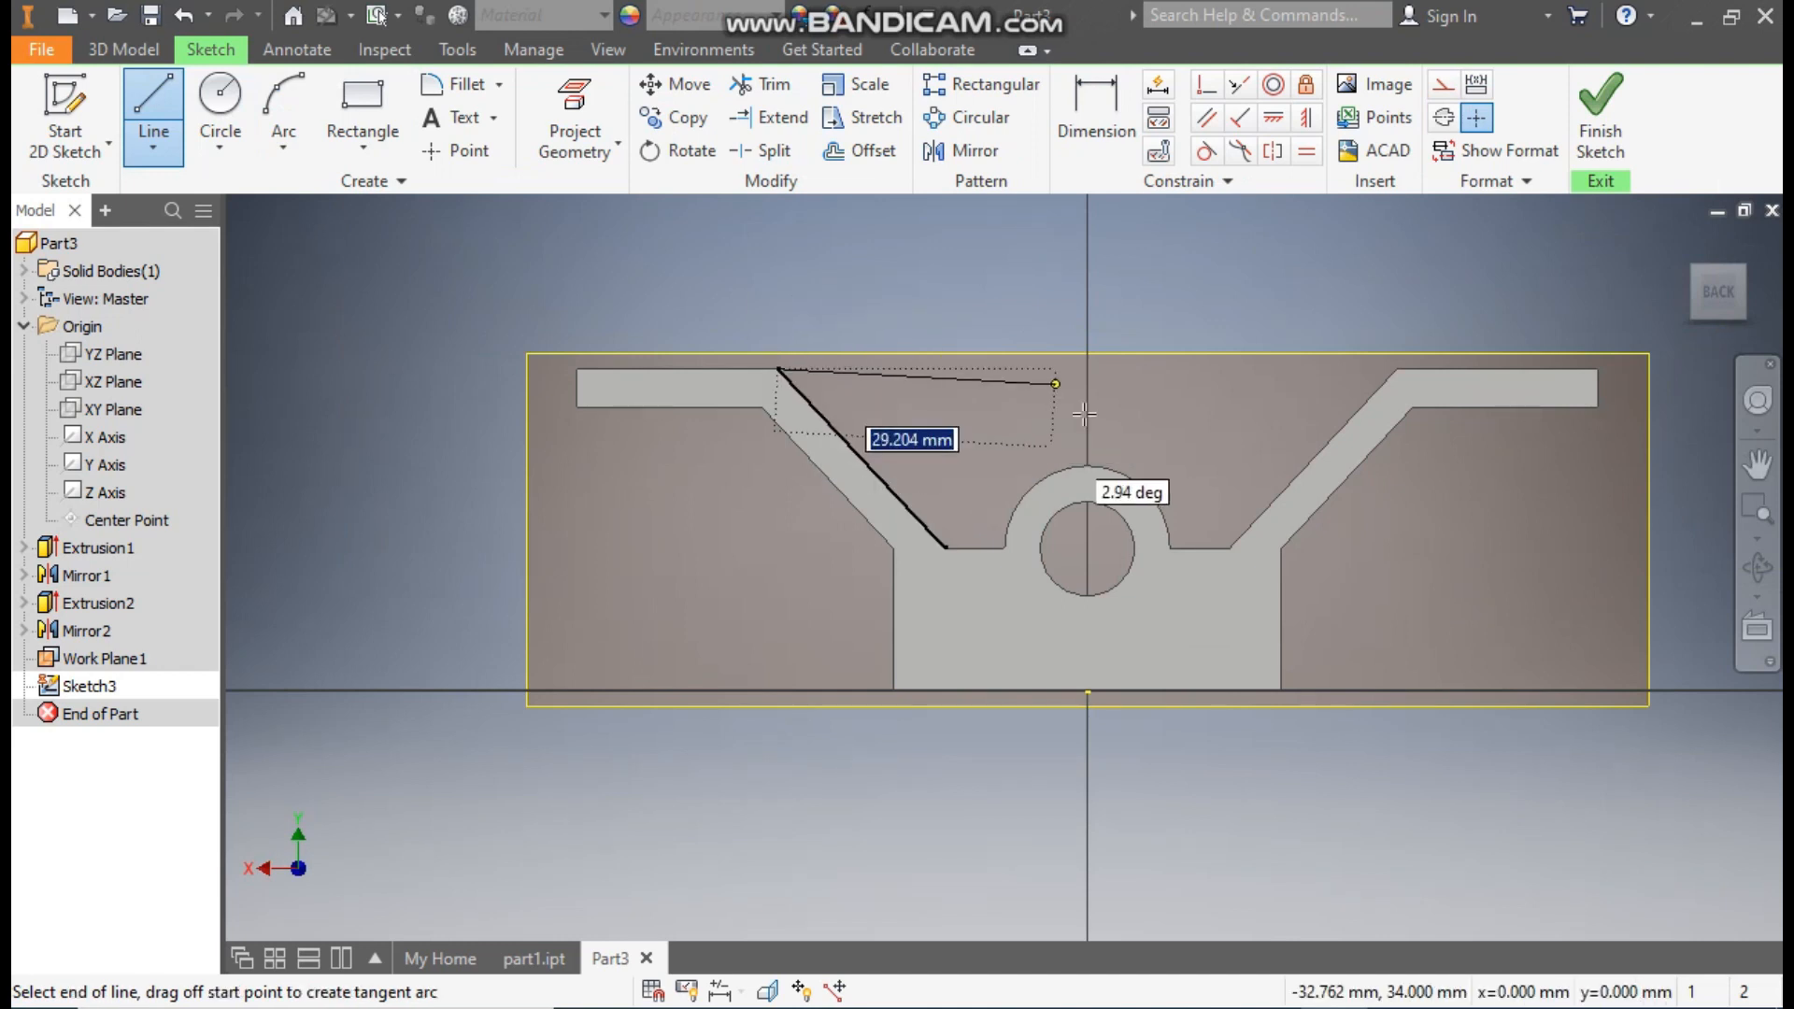
double_click(1087, 464)
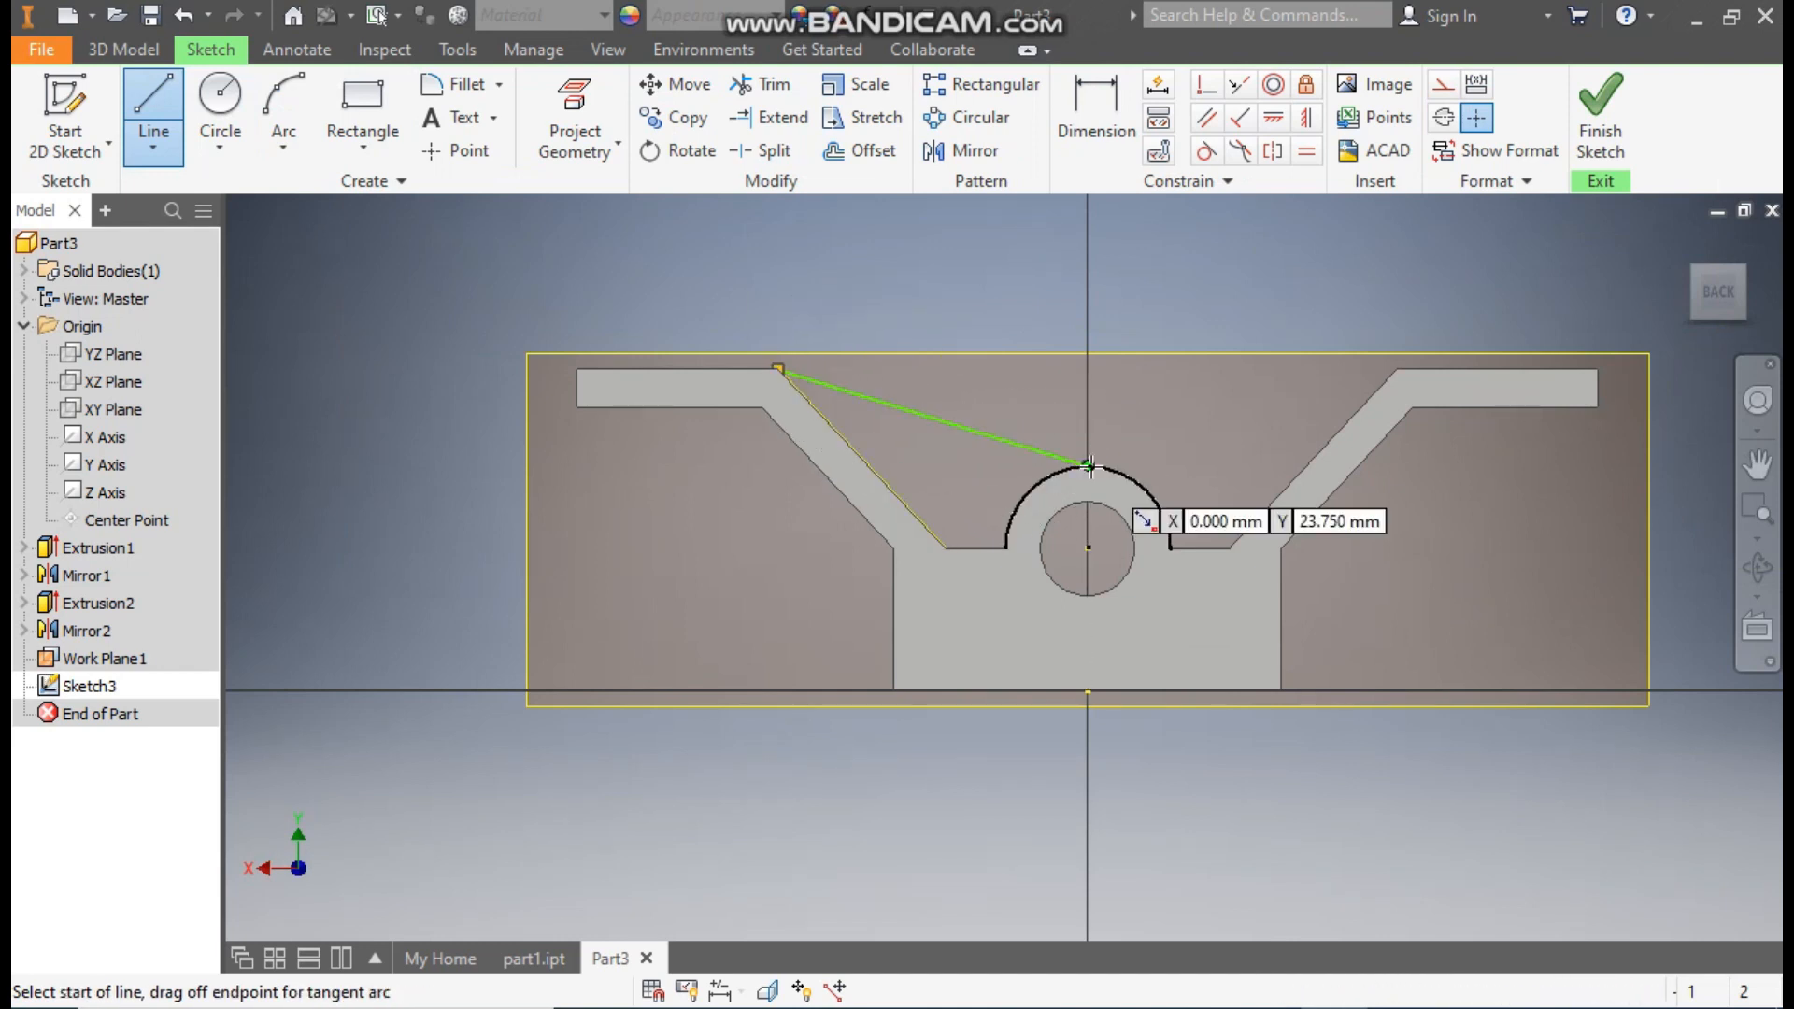
left_click(1398, 369)
double_click(1086, 465)
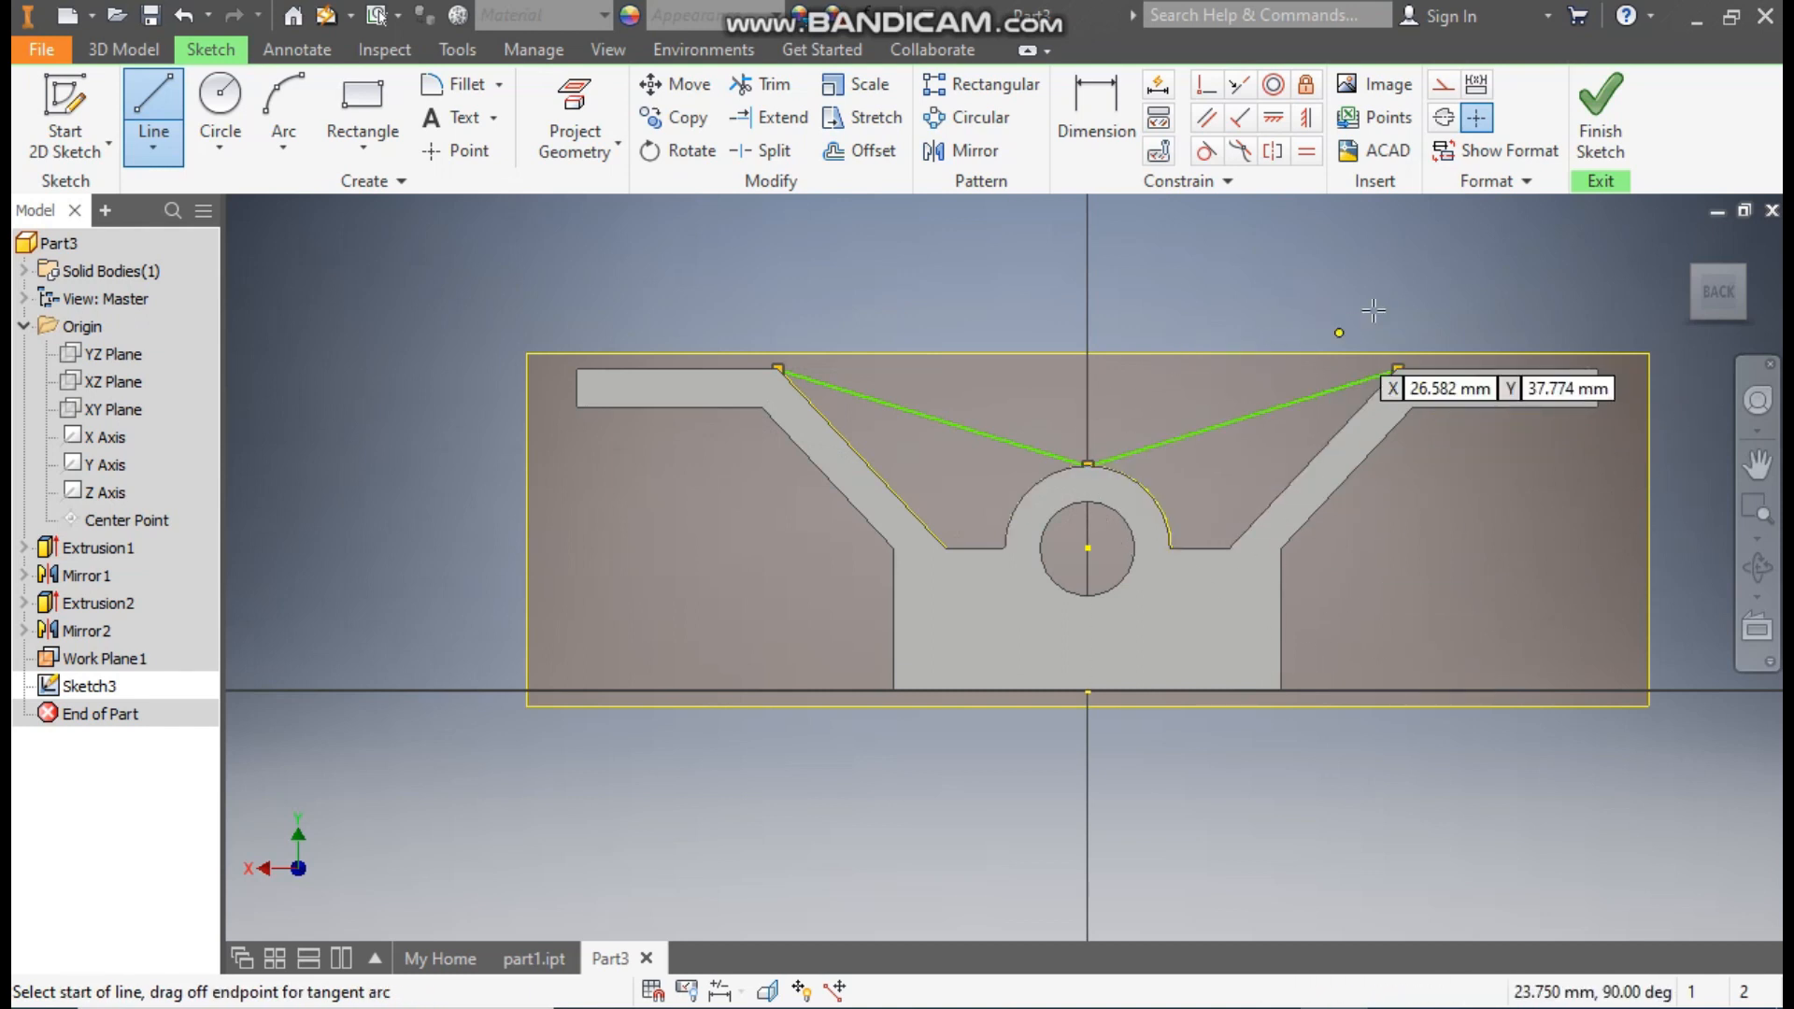
- Try to add a vertical constraint between the shared endpoint of the two sloped lines and the ring's centre
left_click(1304, 118)
left_click(1087, 466)
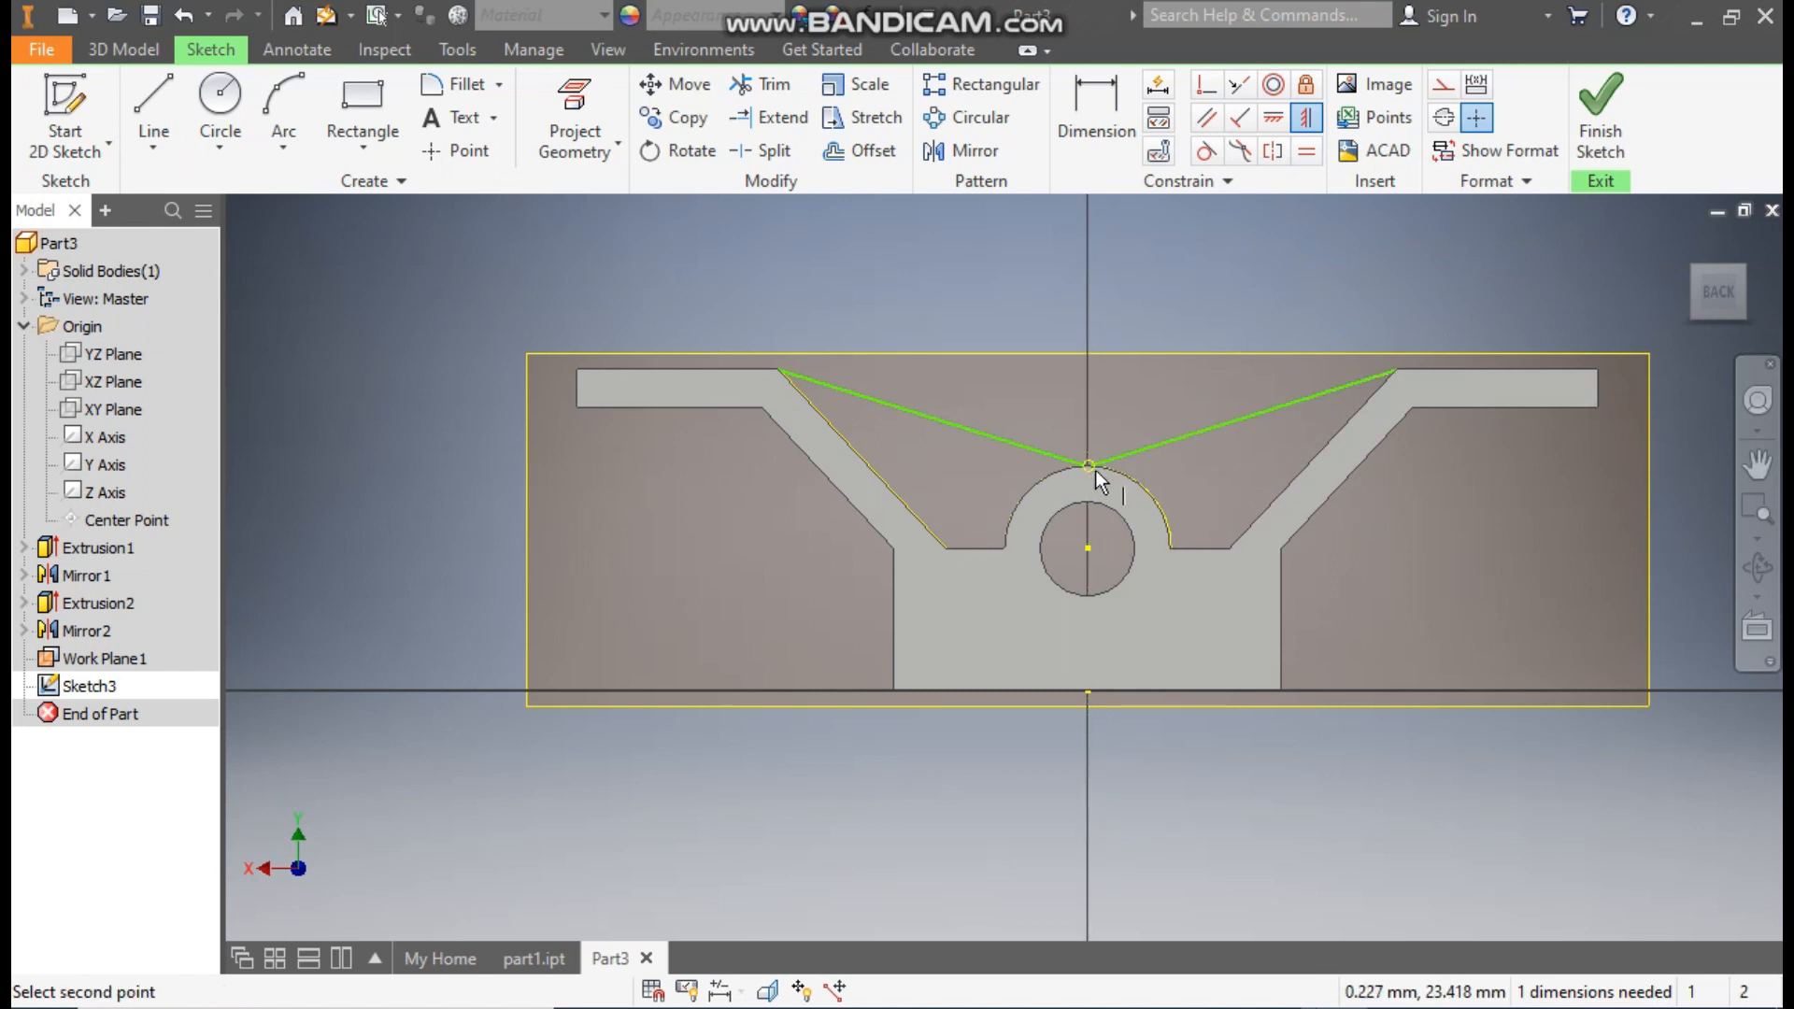
left_click(1086, 549)
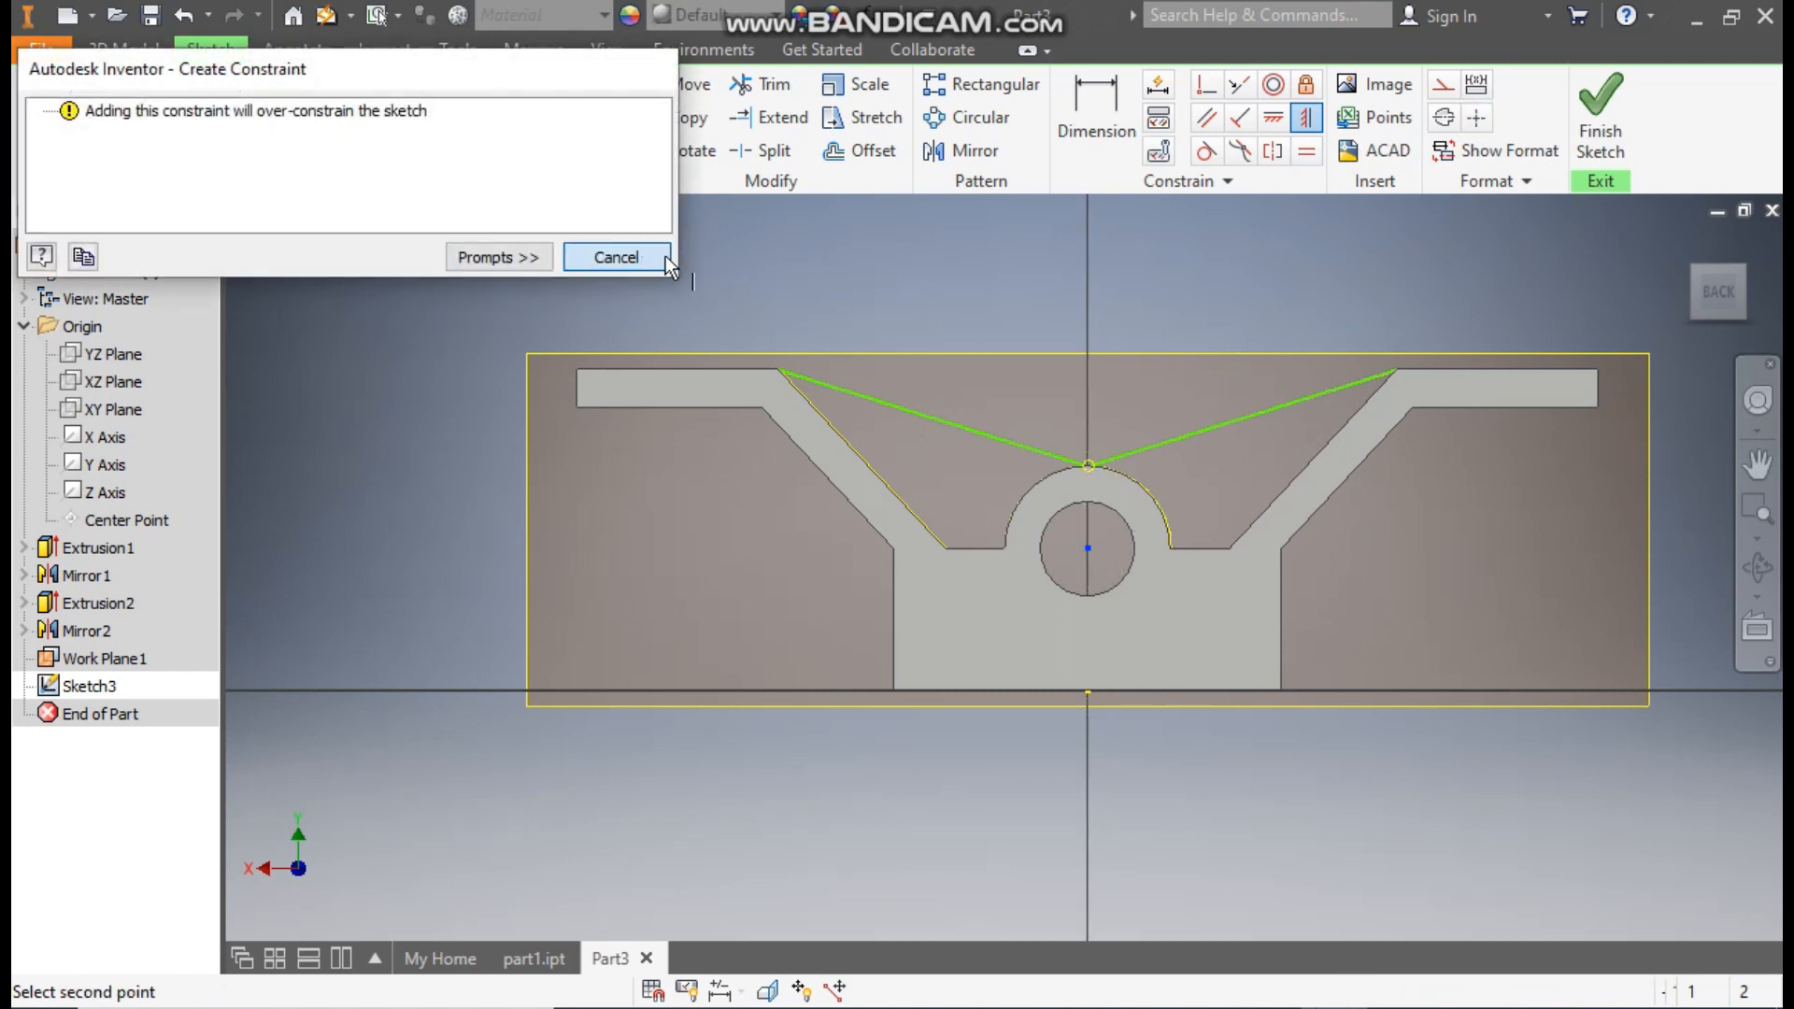
left_click(617, 257)
key("Escape")
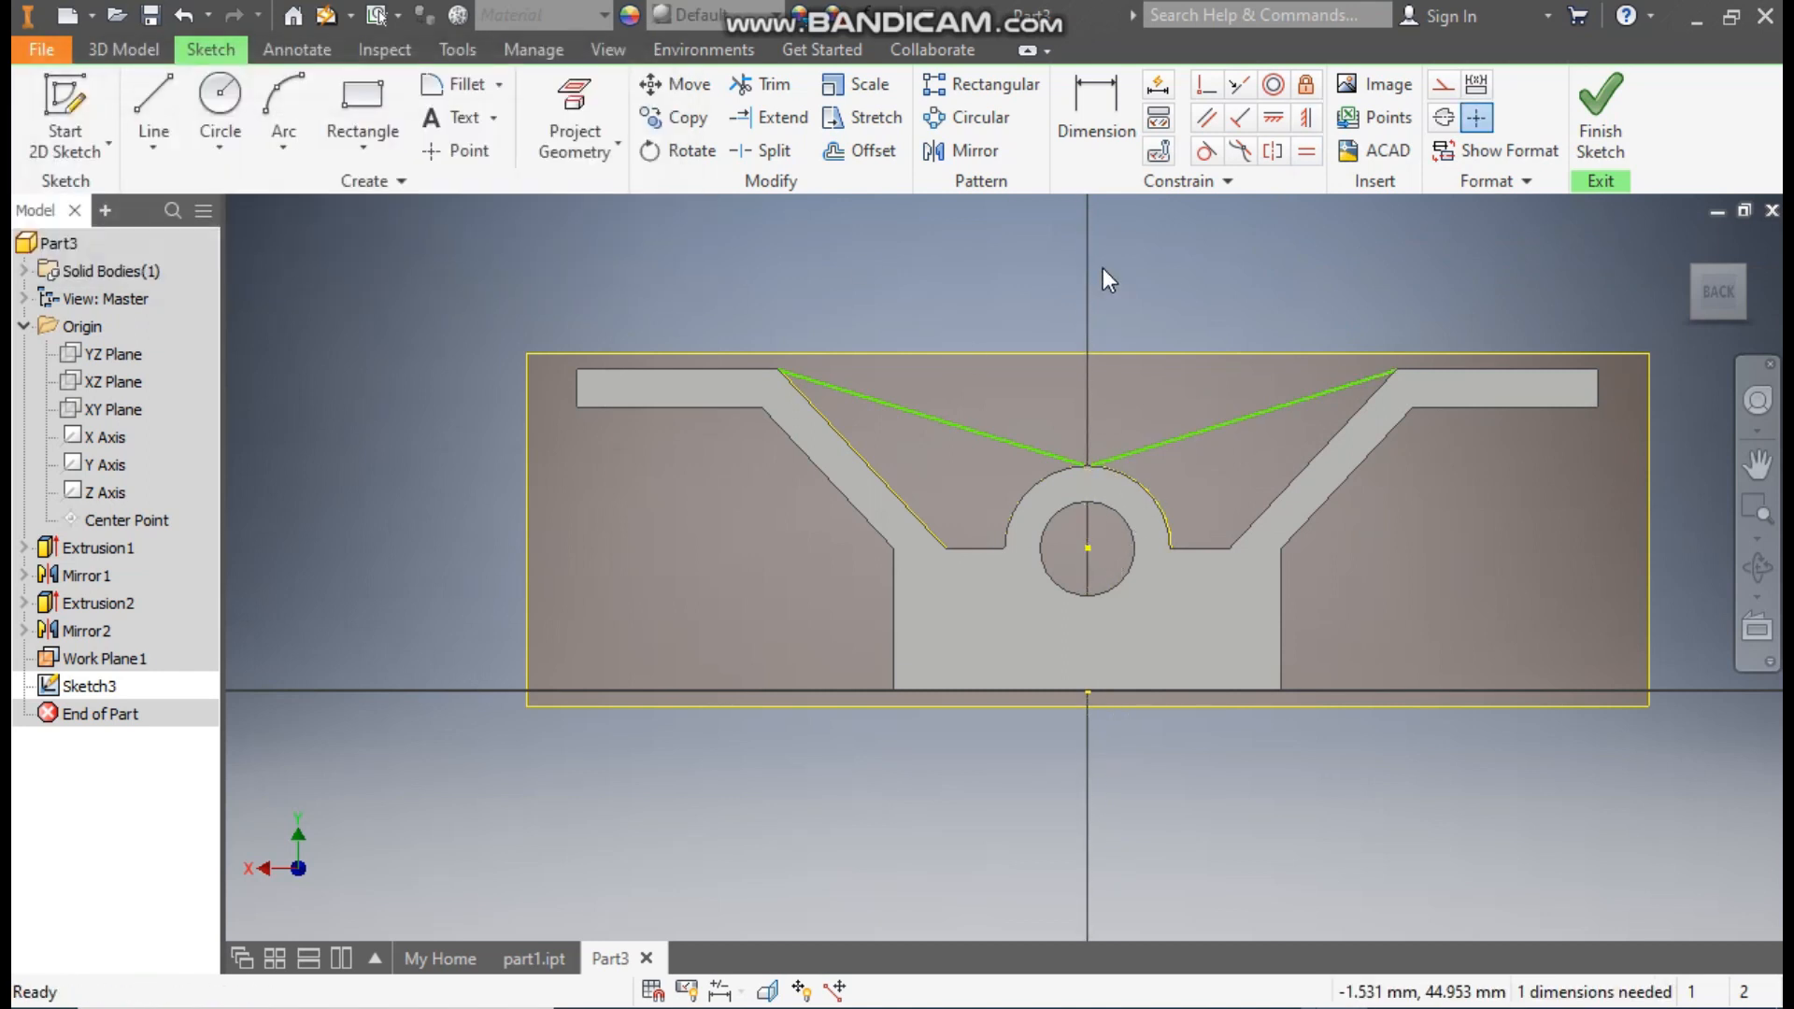
- Move the meeting point of the sloped lines away from the ring's top along its outer arc
left_click_drag(1085, 464, 1041, 478)
left_click(1095, 463)
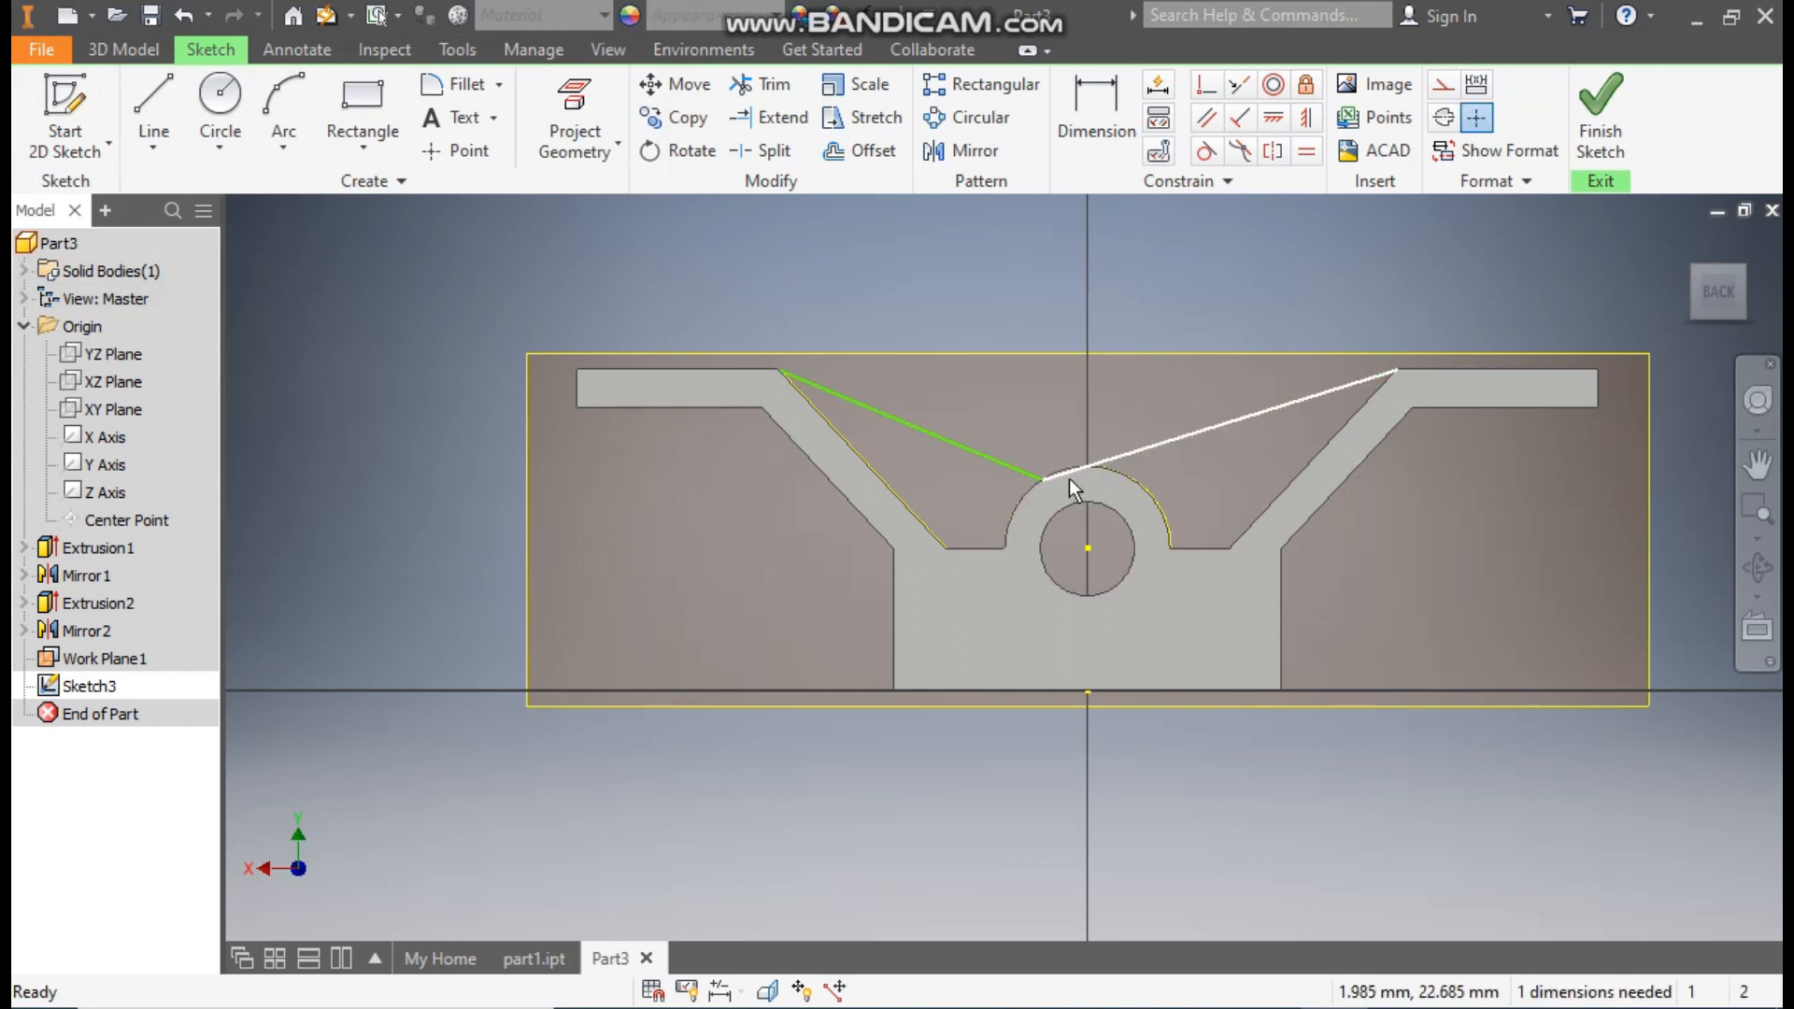
left_click(1094, 424)
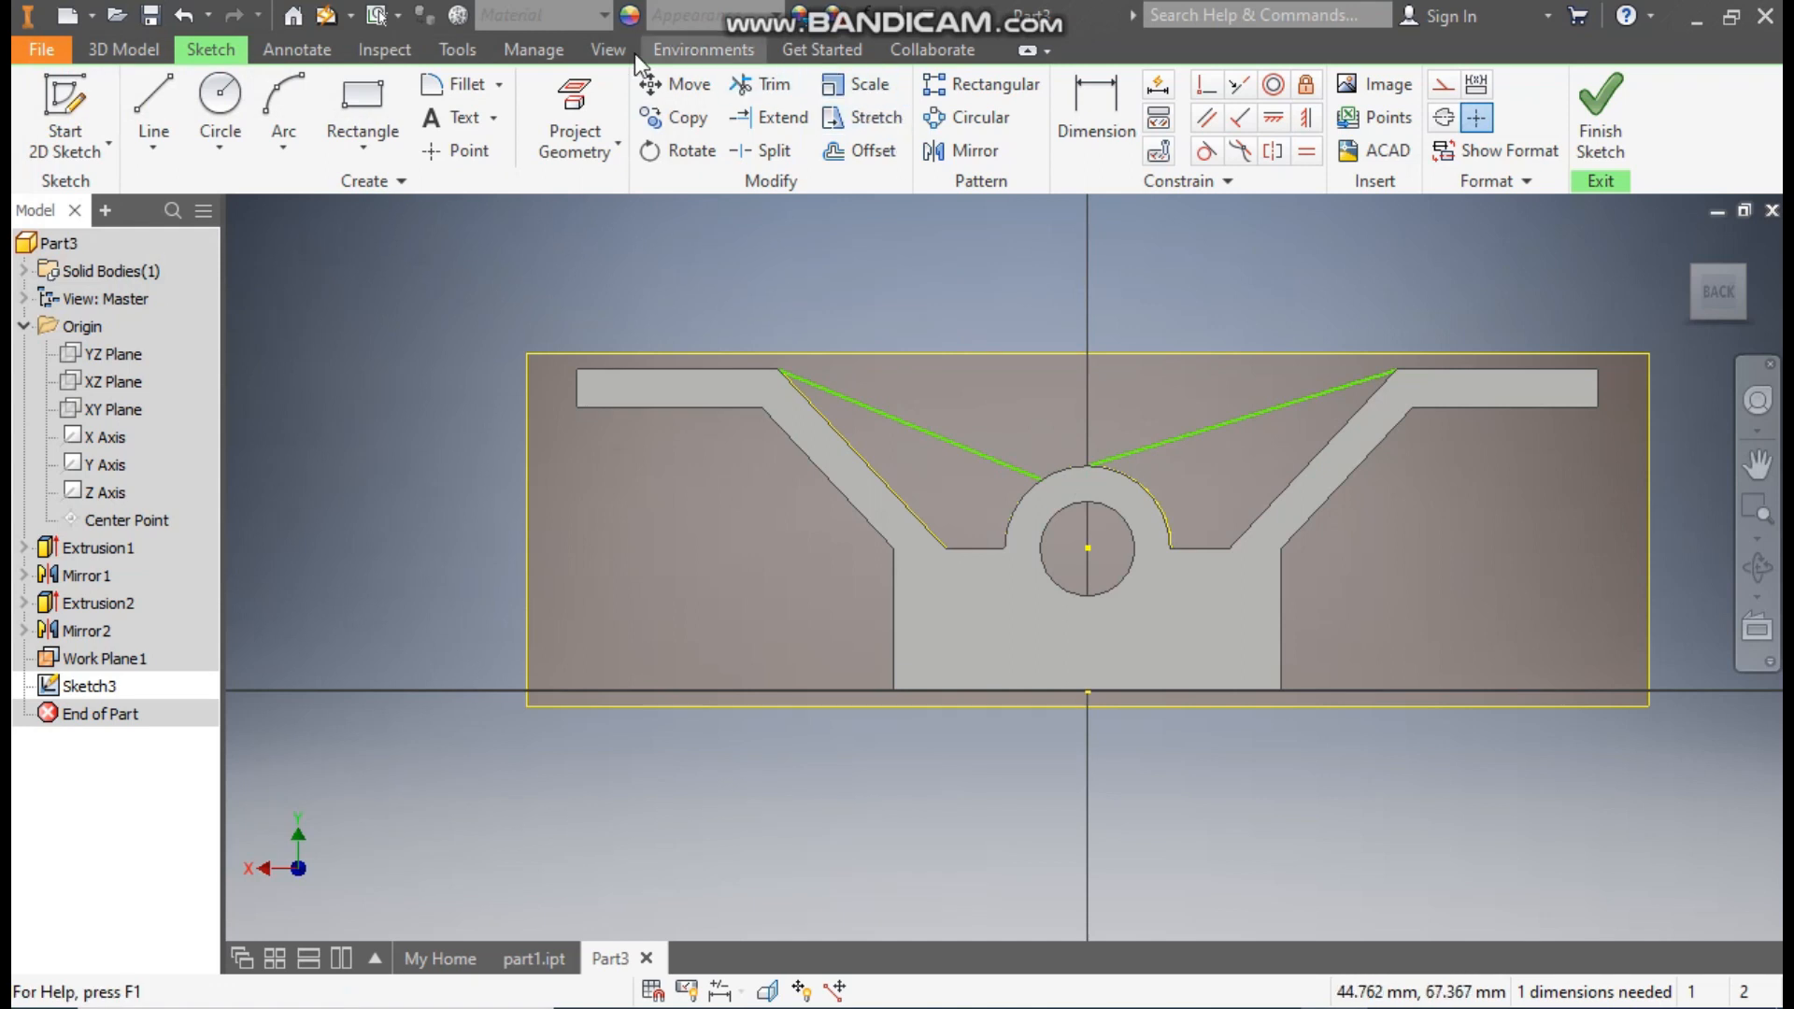
- Change the visual style of the model to Wireframe and return to the sketch tools
left_click(609, 49)
left_click(362, 149)
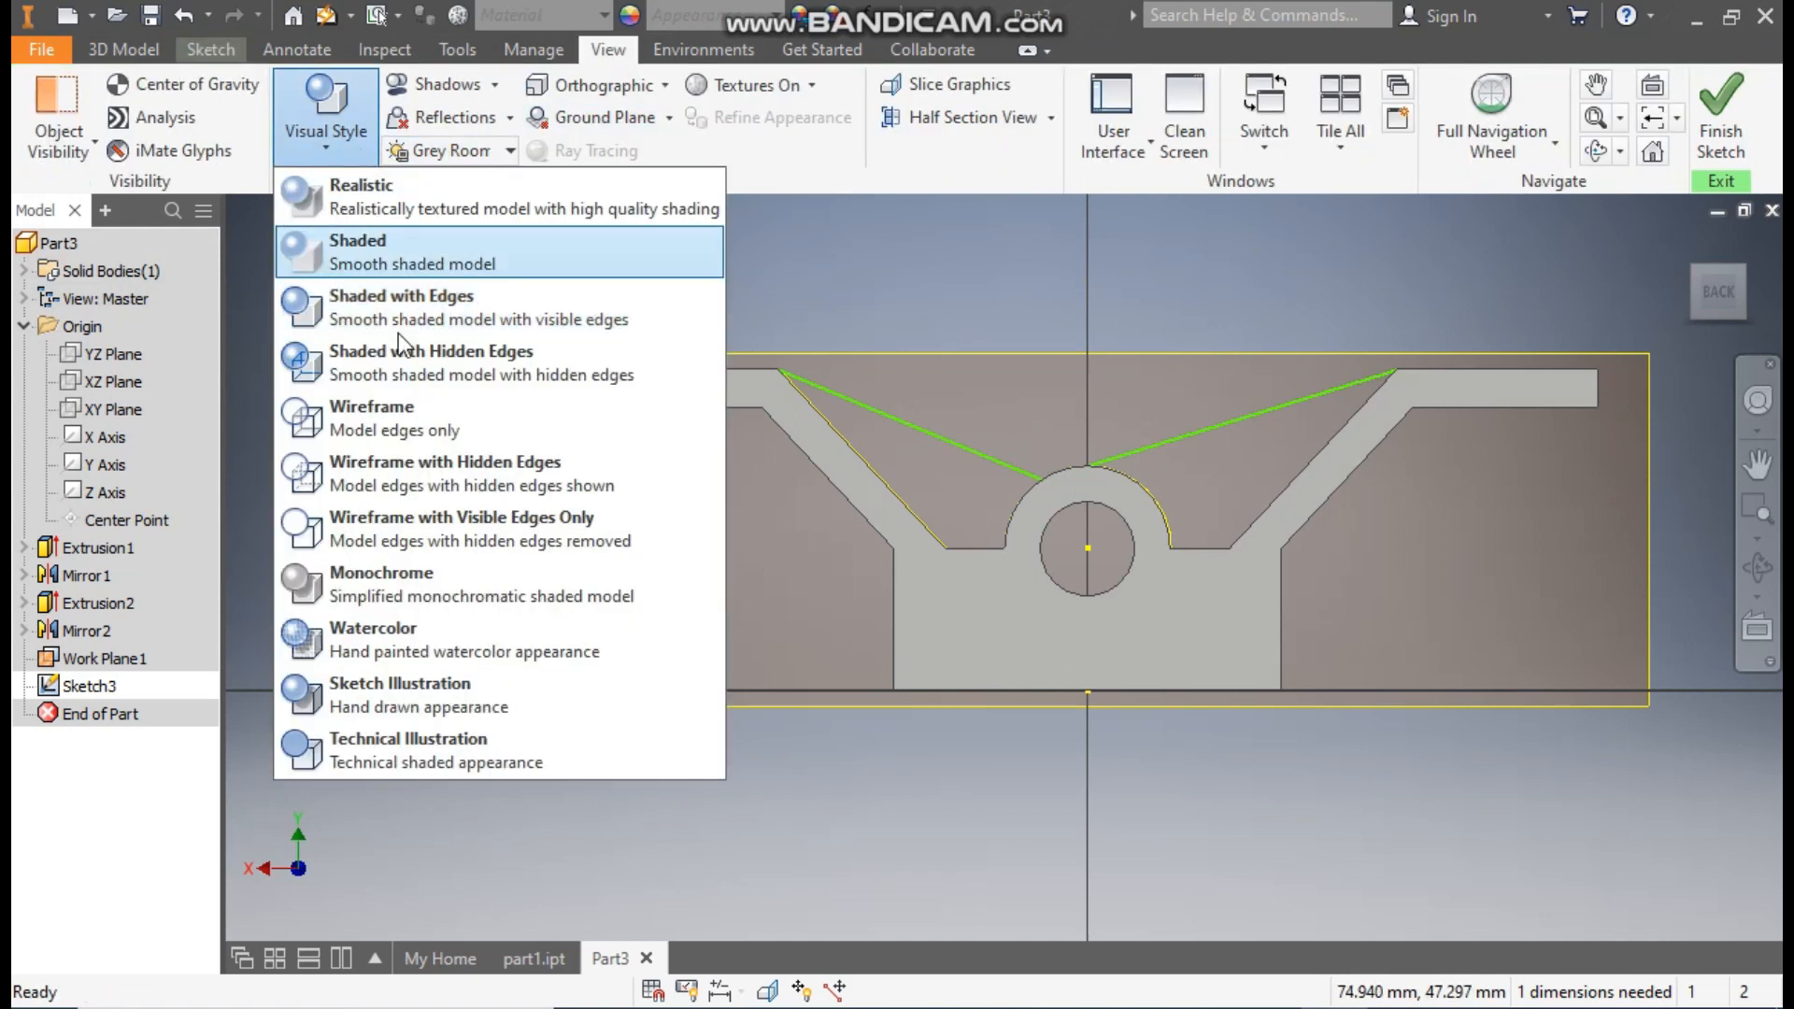
left_click(396, 411)
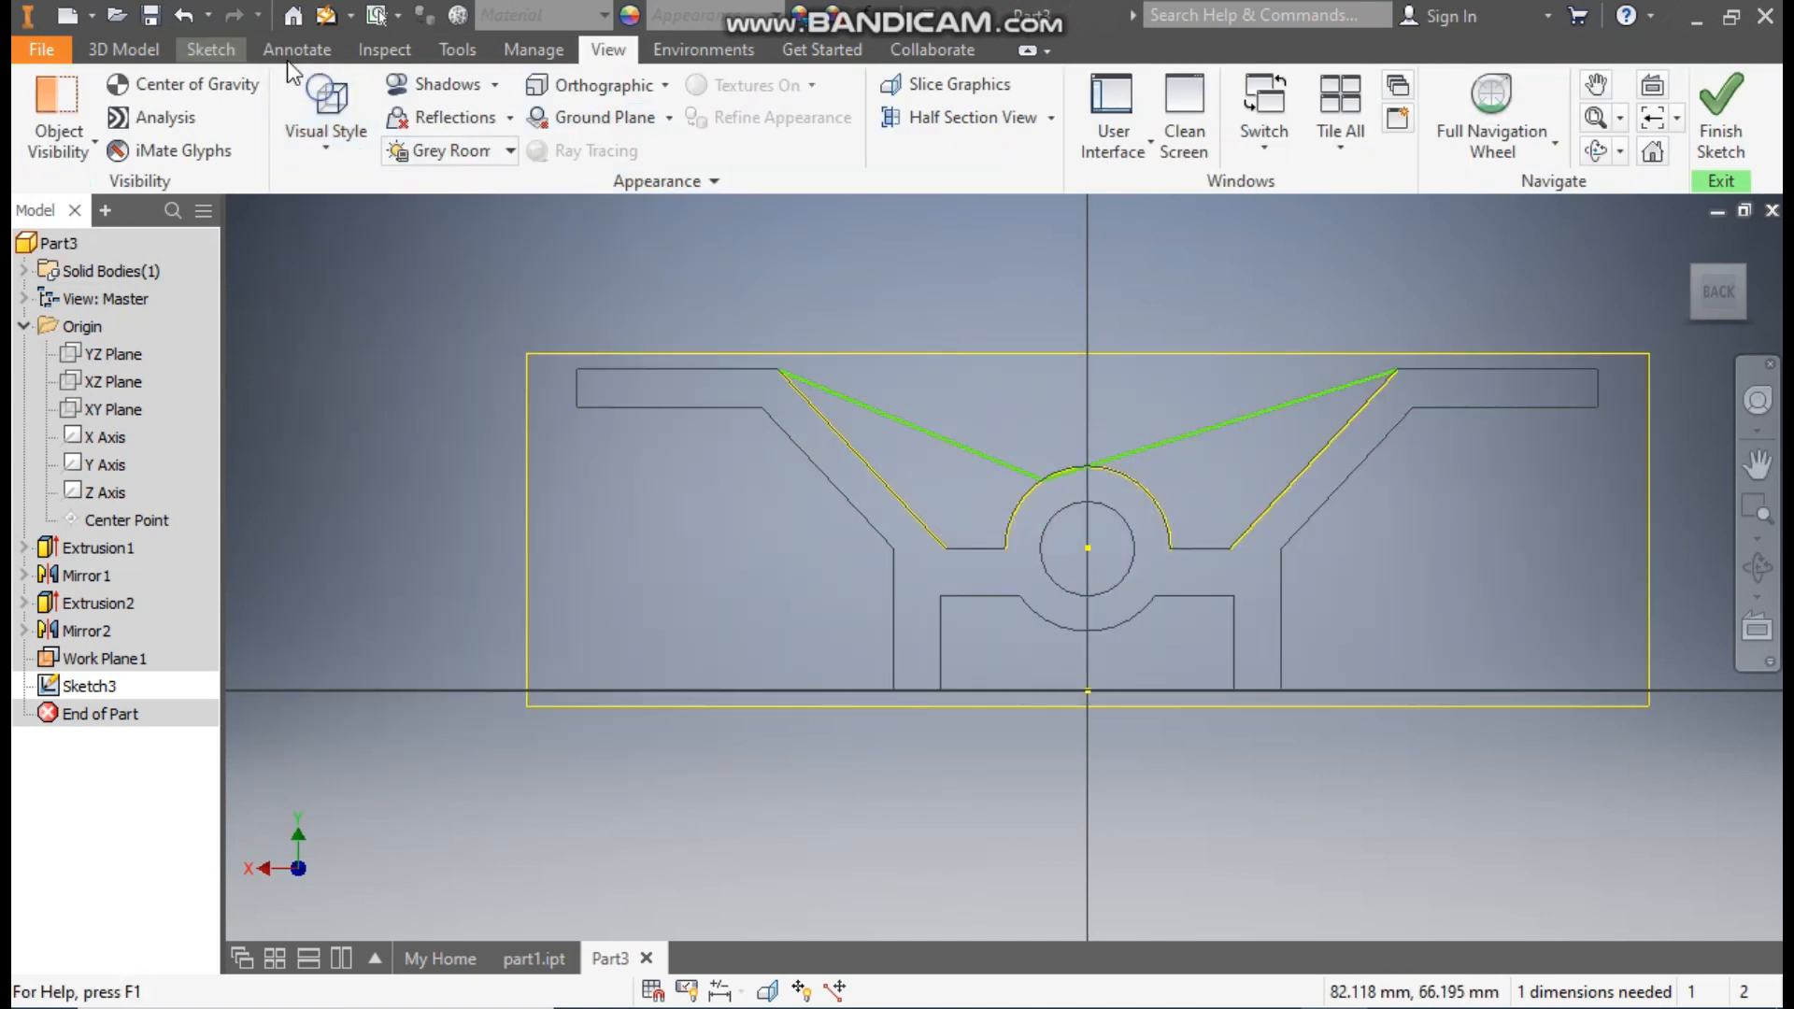
left_click(225, 56)
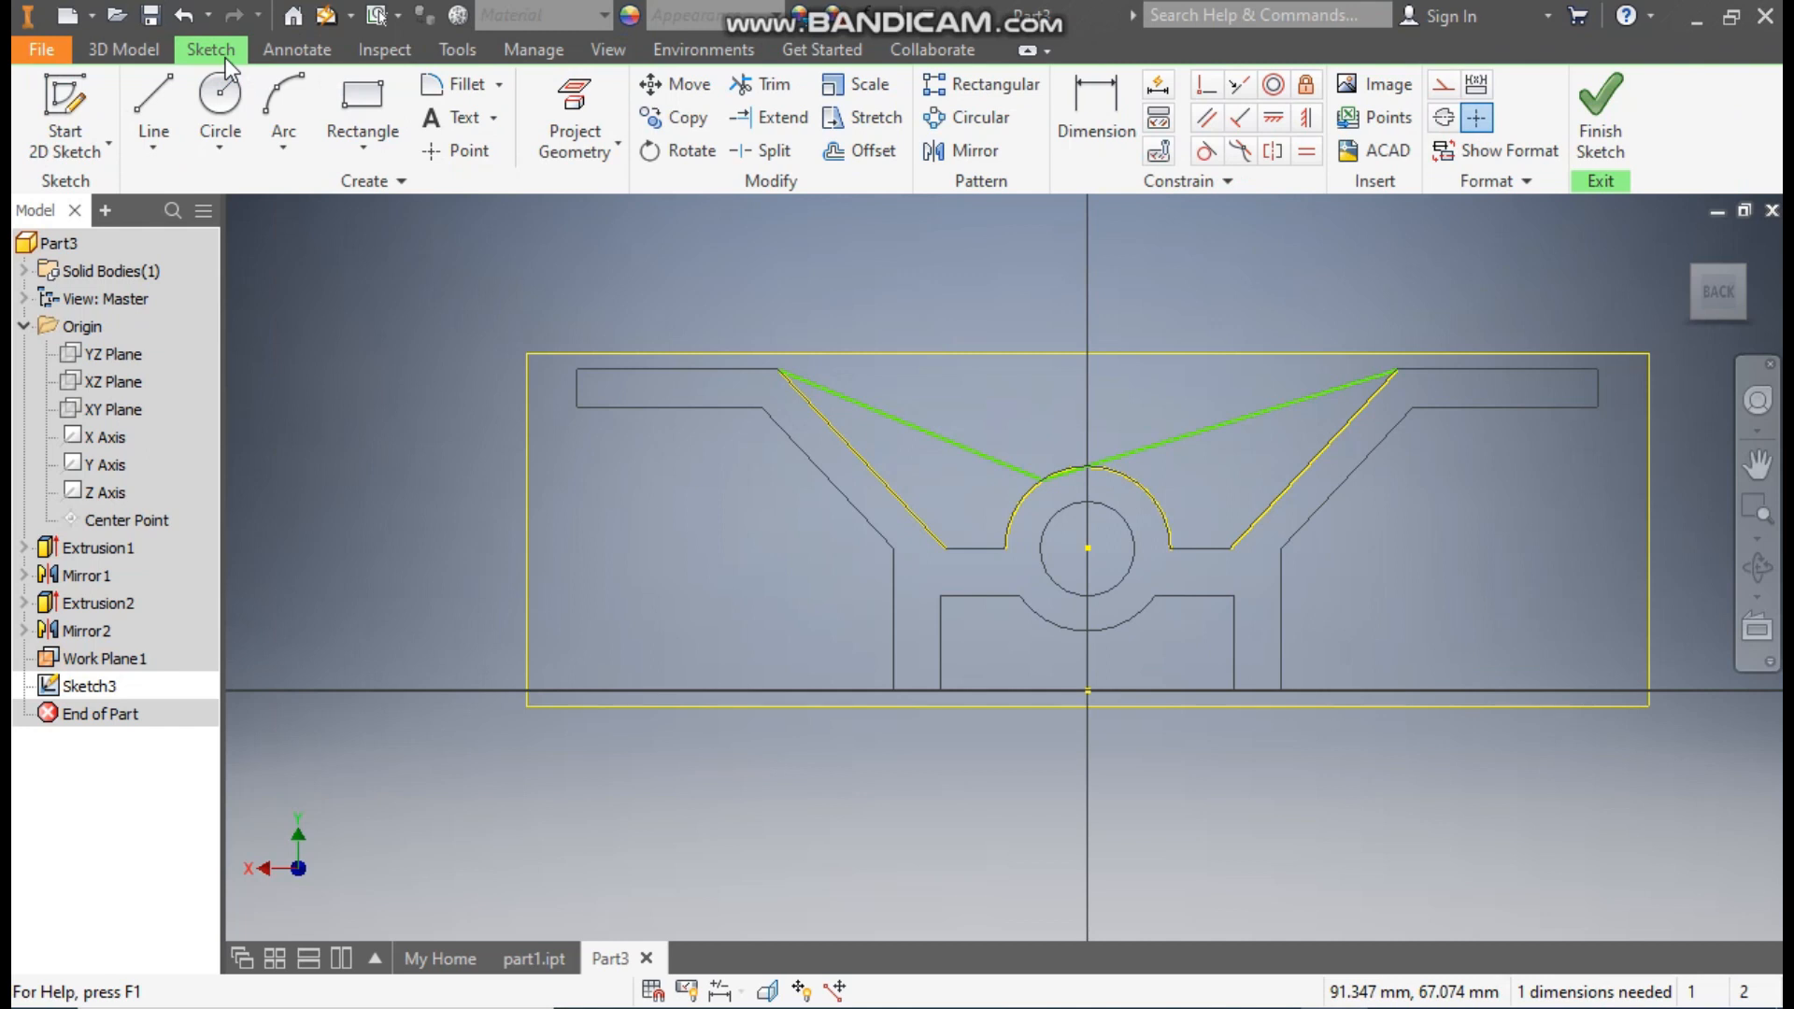
- Constrain the sloped lines' shared endpoint vertically in line with the ring's centre
left_click(1306, 119)
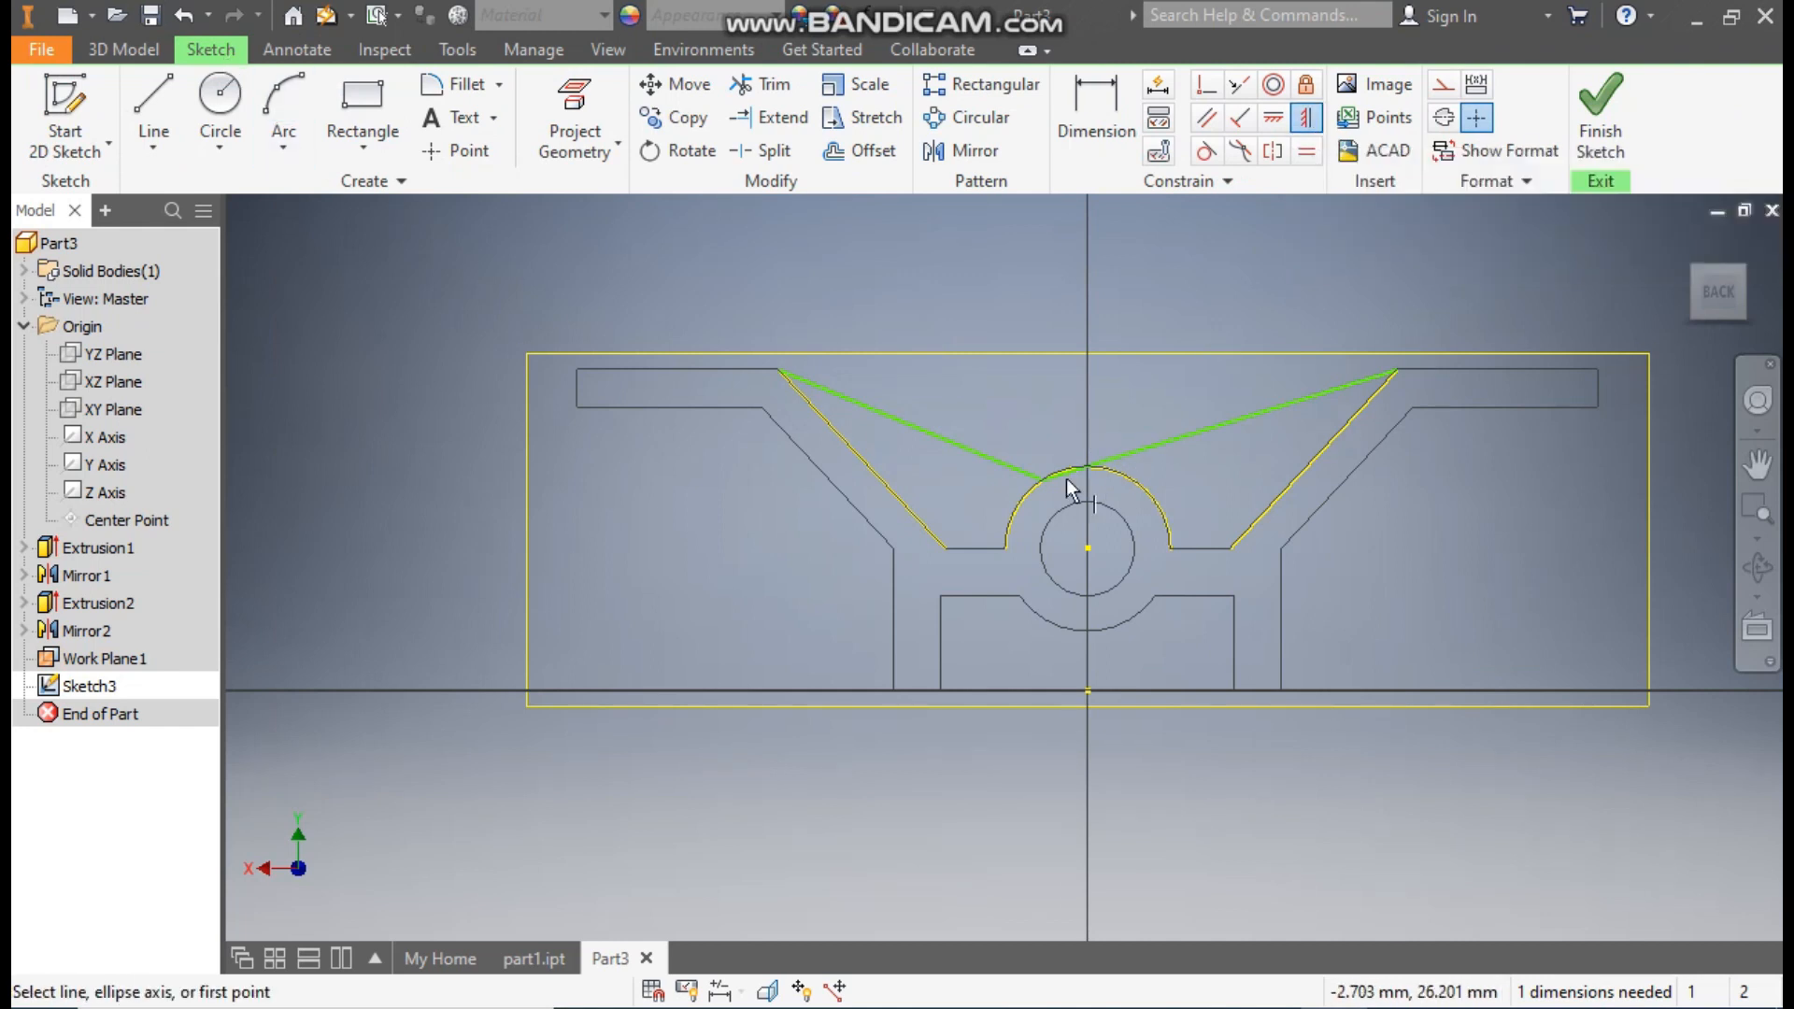
left_click(1042, 481)
left_click(1088, 548)
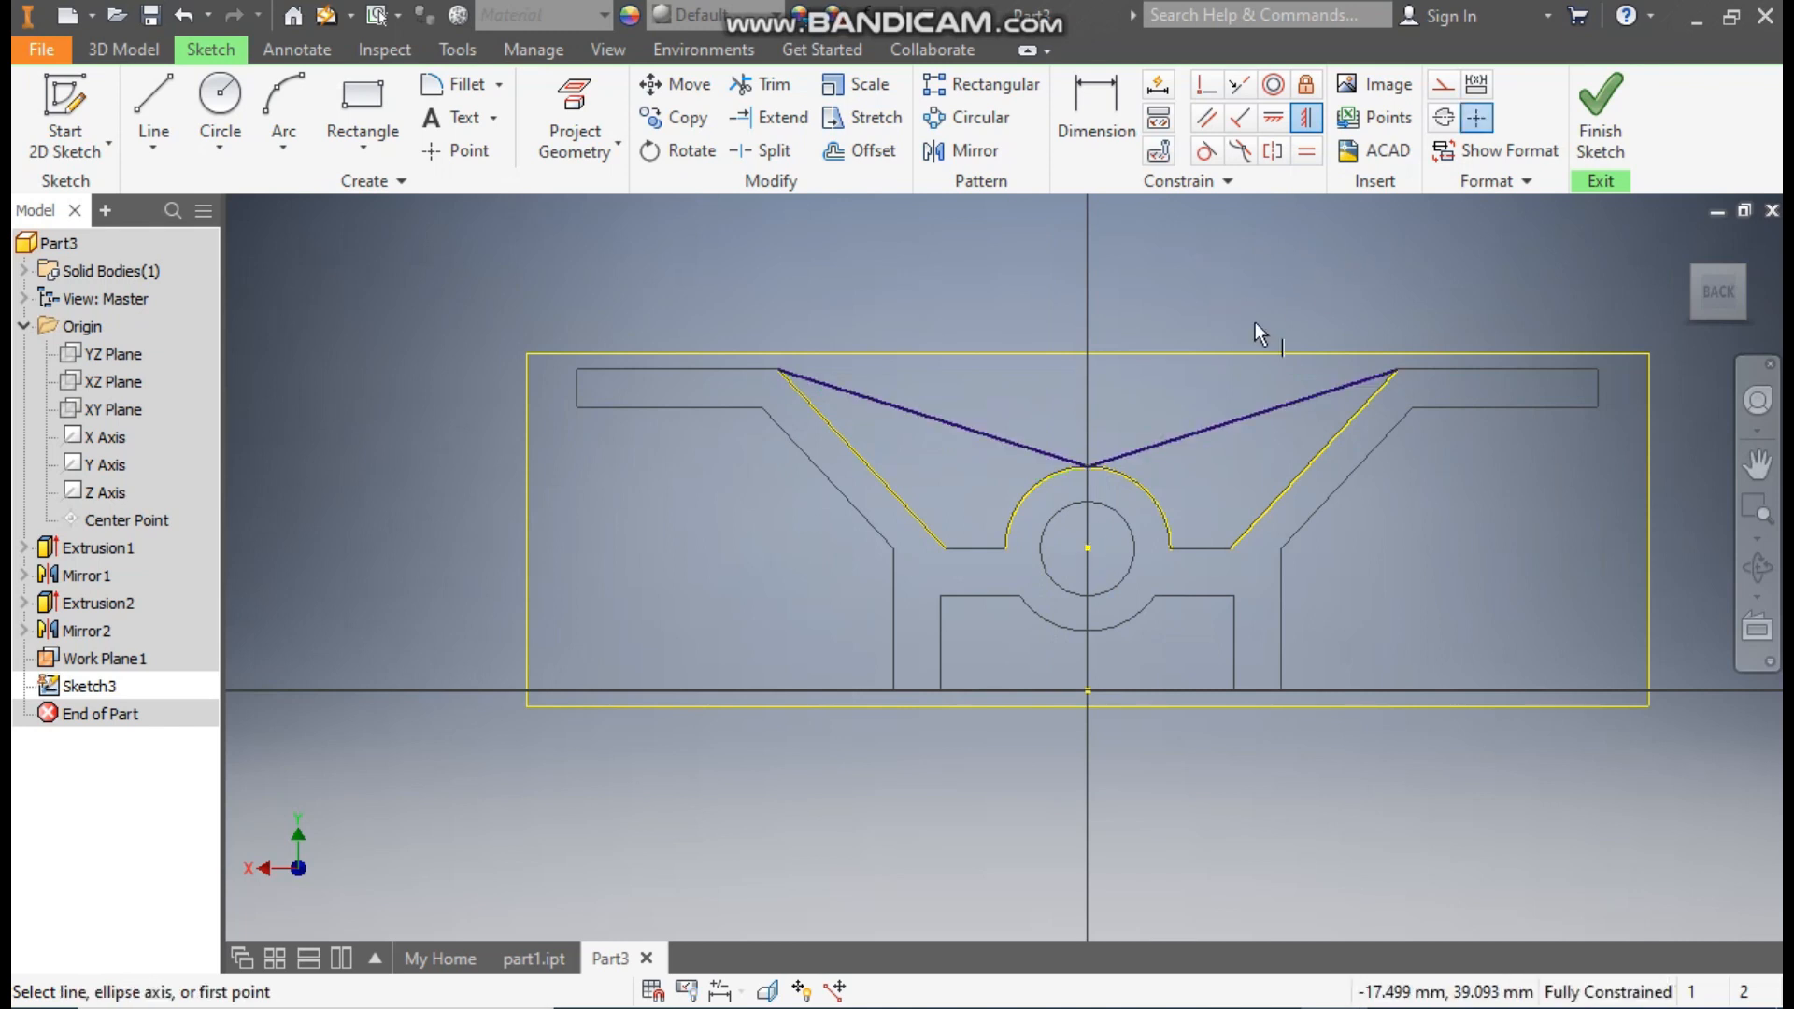
- Draw horizontal lines along the short ledges on both sides of the ring, joining each arm's lower corner to the outer arc
left_click(155, 103)
left_click(945, 549)
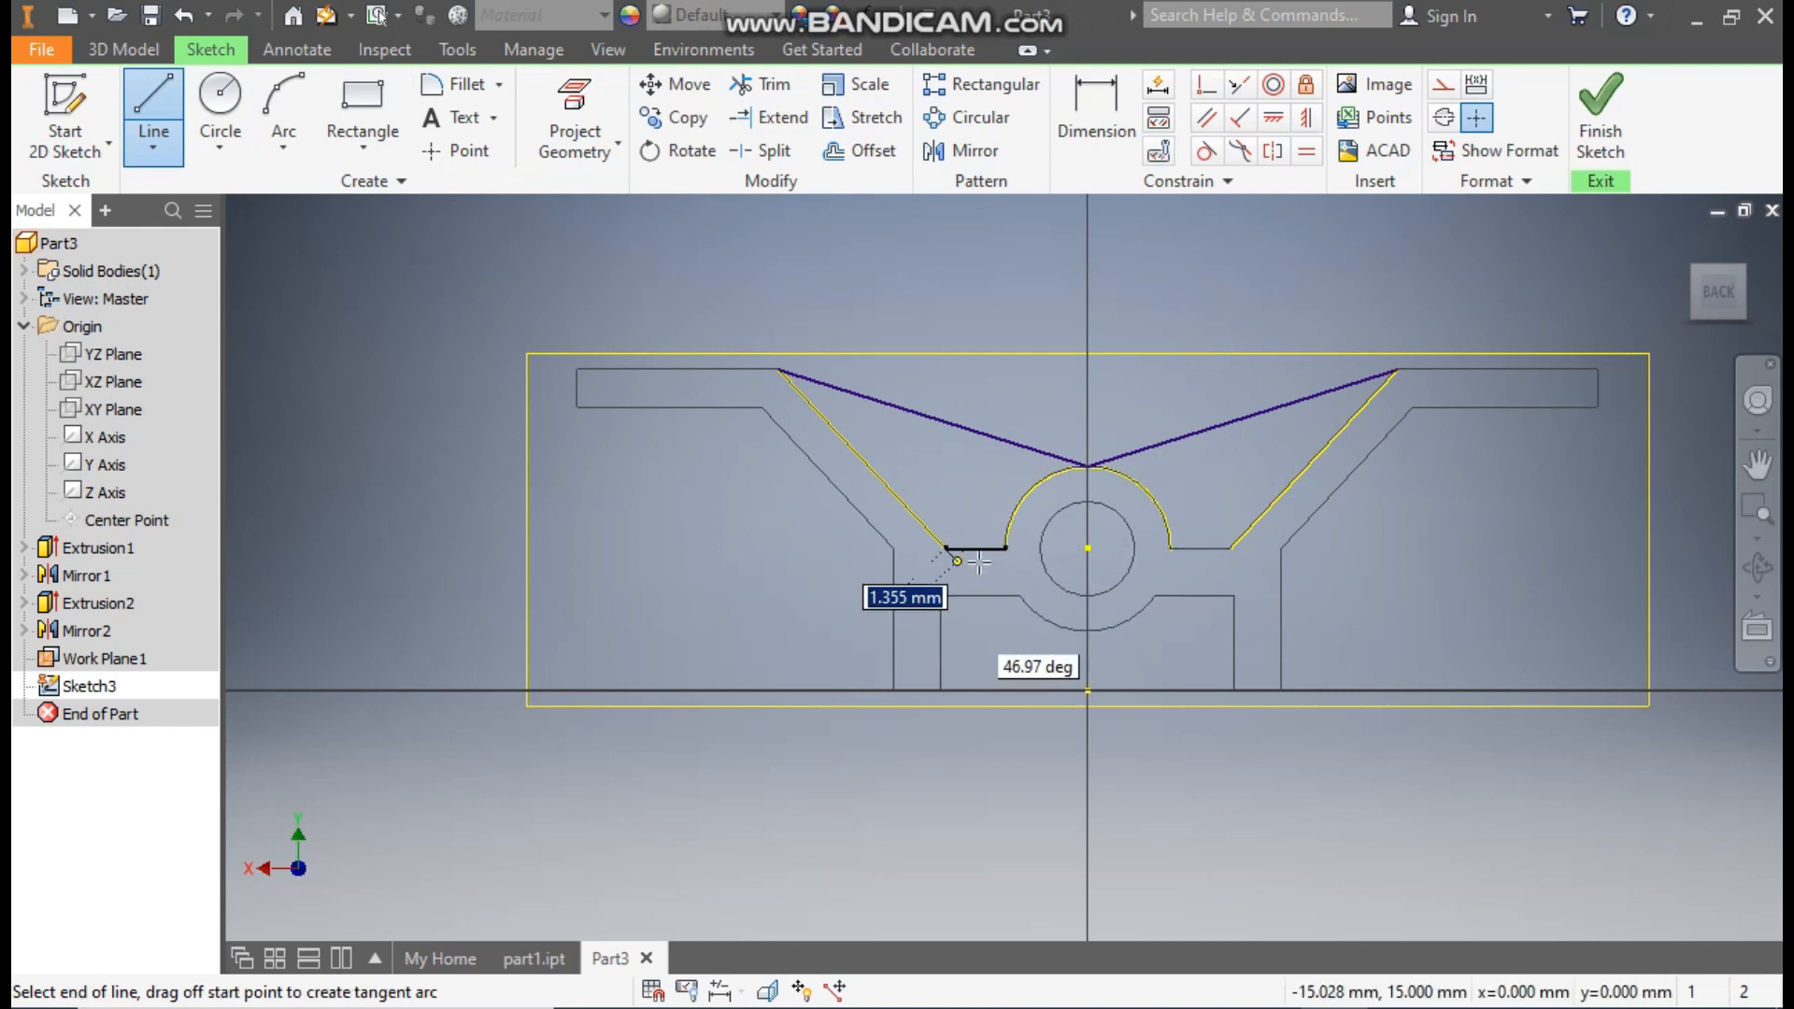
left_click(1005, 548)
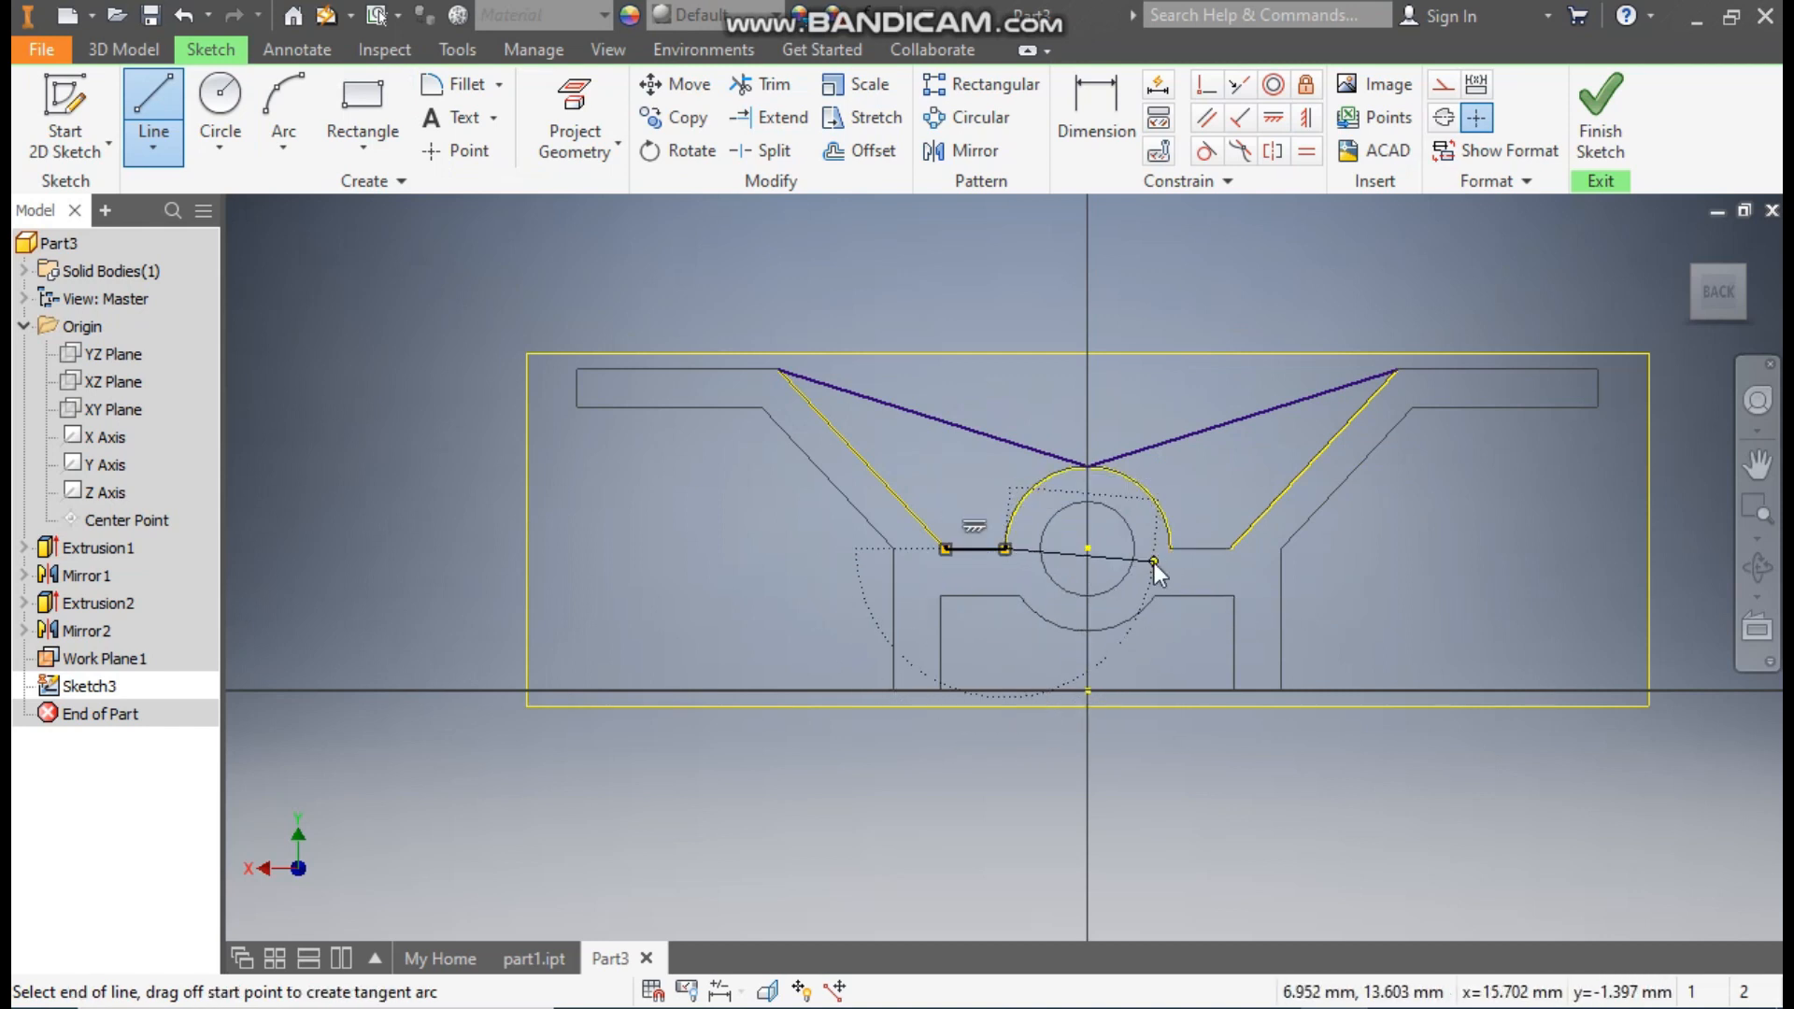
key("Escape")
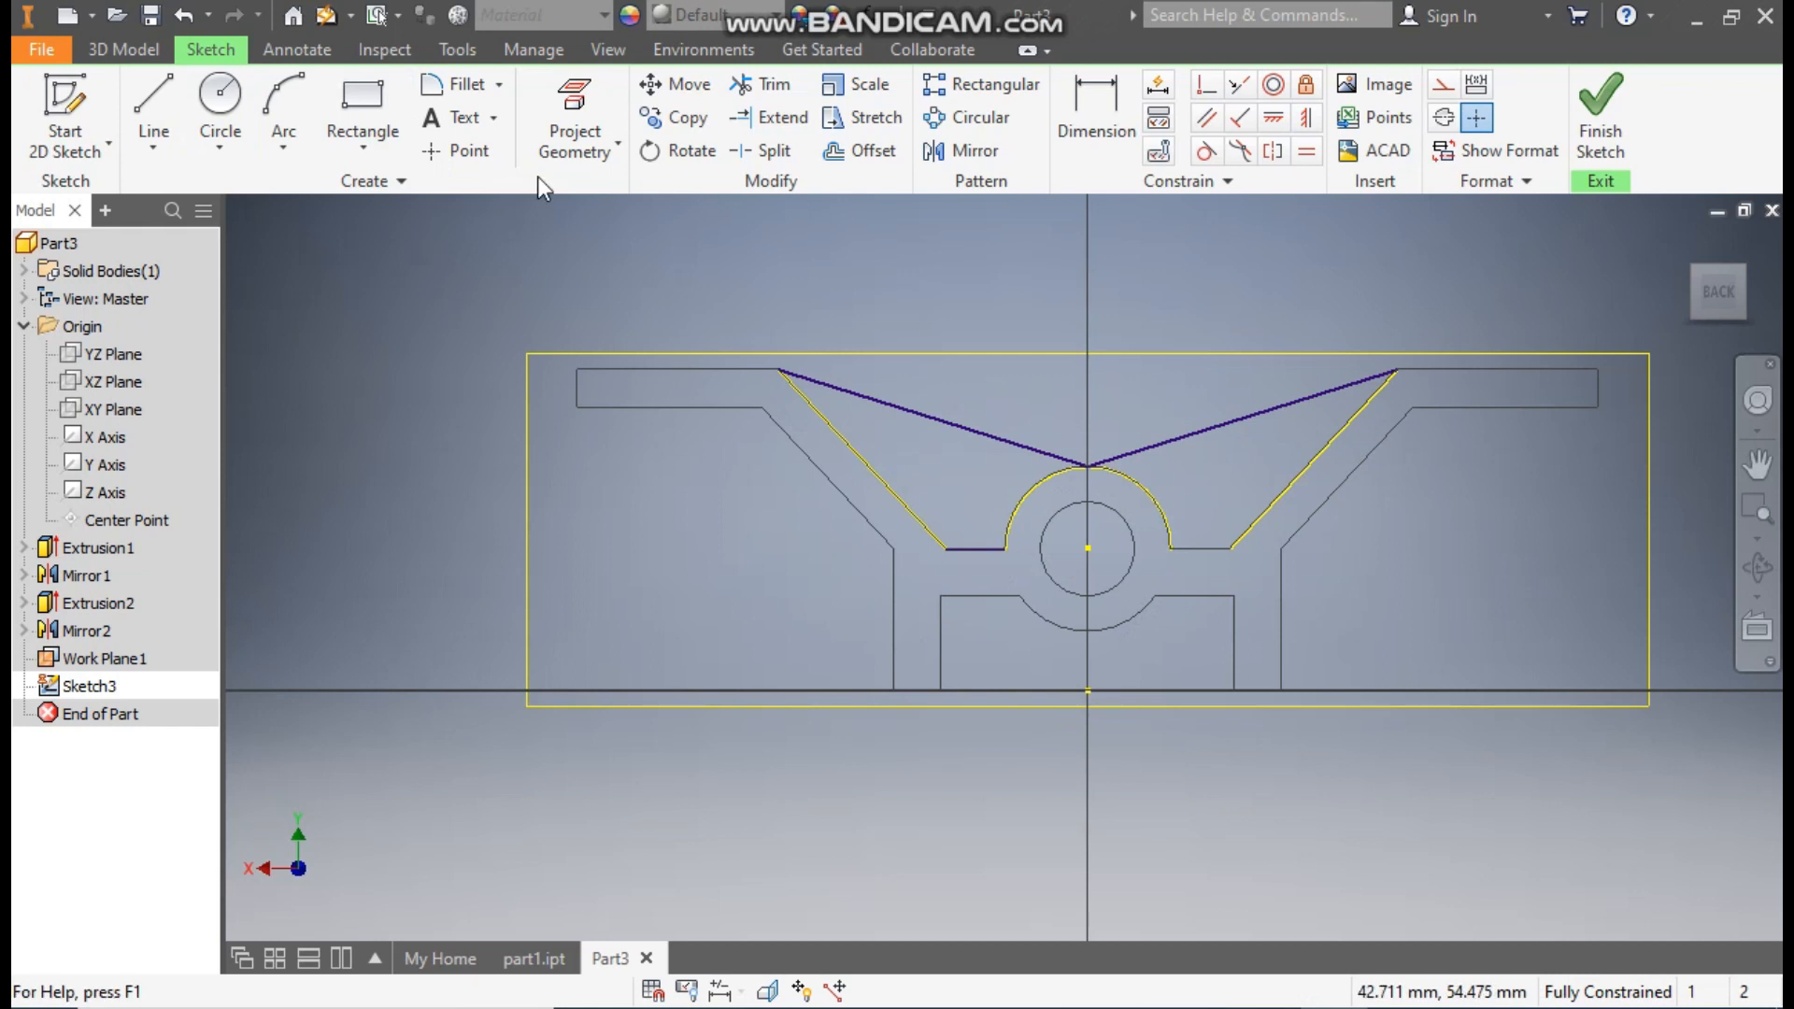
left_click(149, 110)
left_click(1170, 548)
double_click(1232, 548)
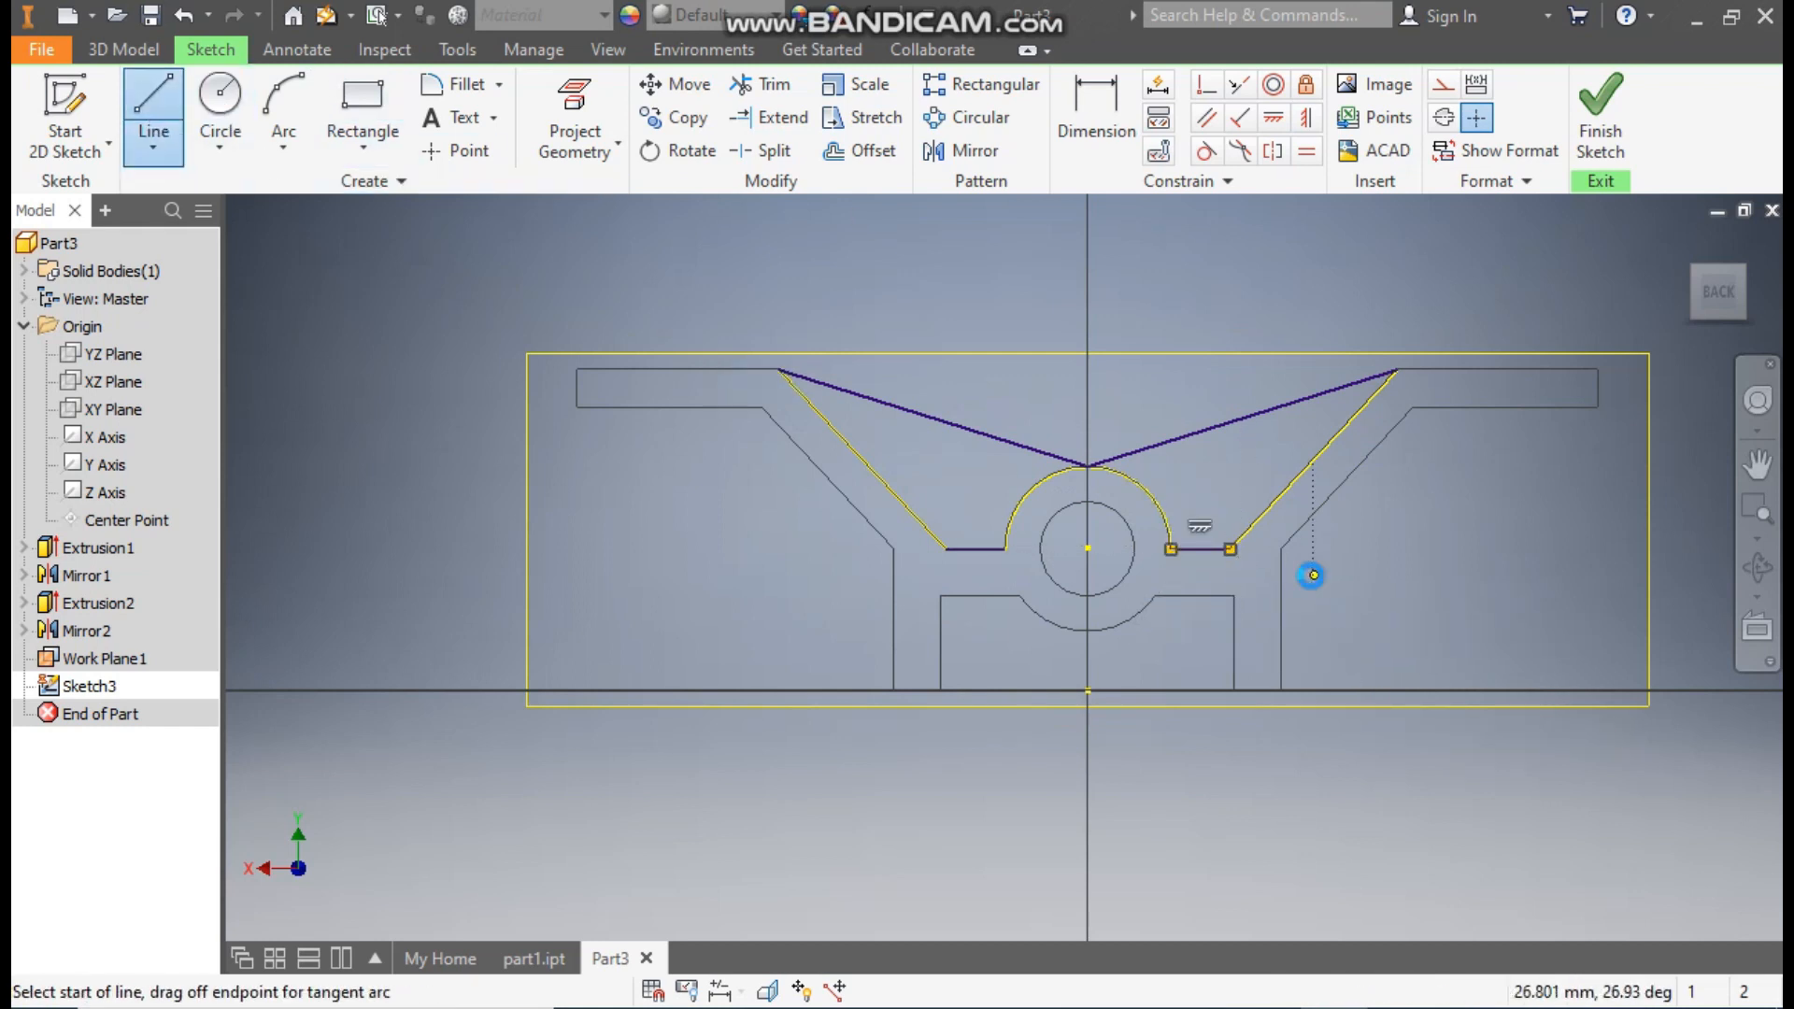
key("Escape")
scroll(1144, 471, "up", 3)
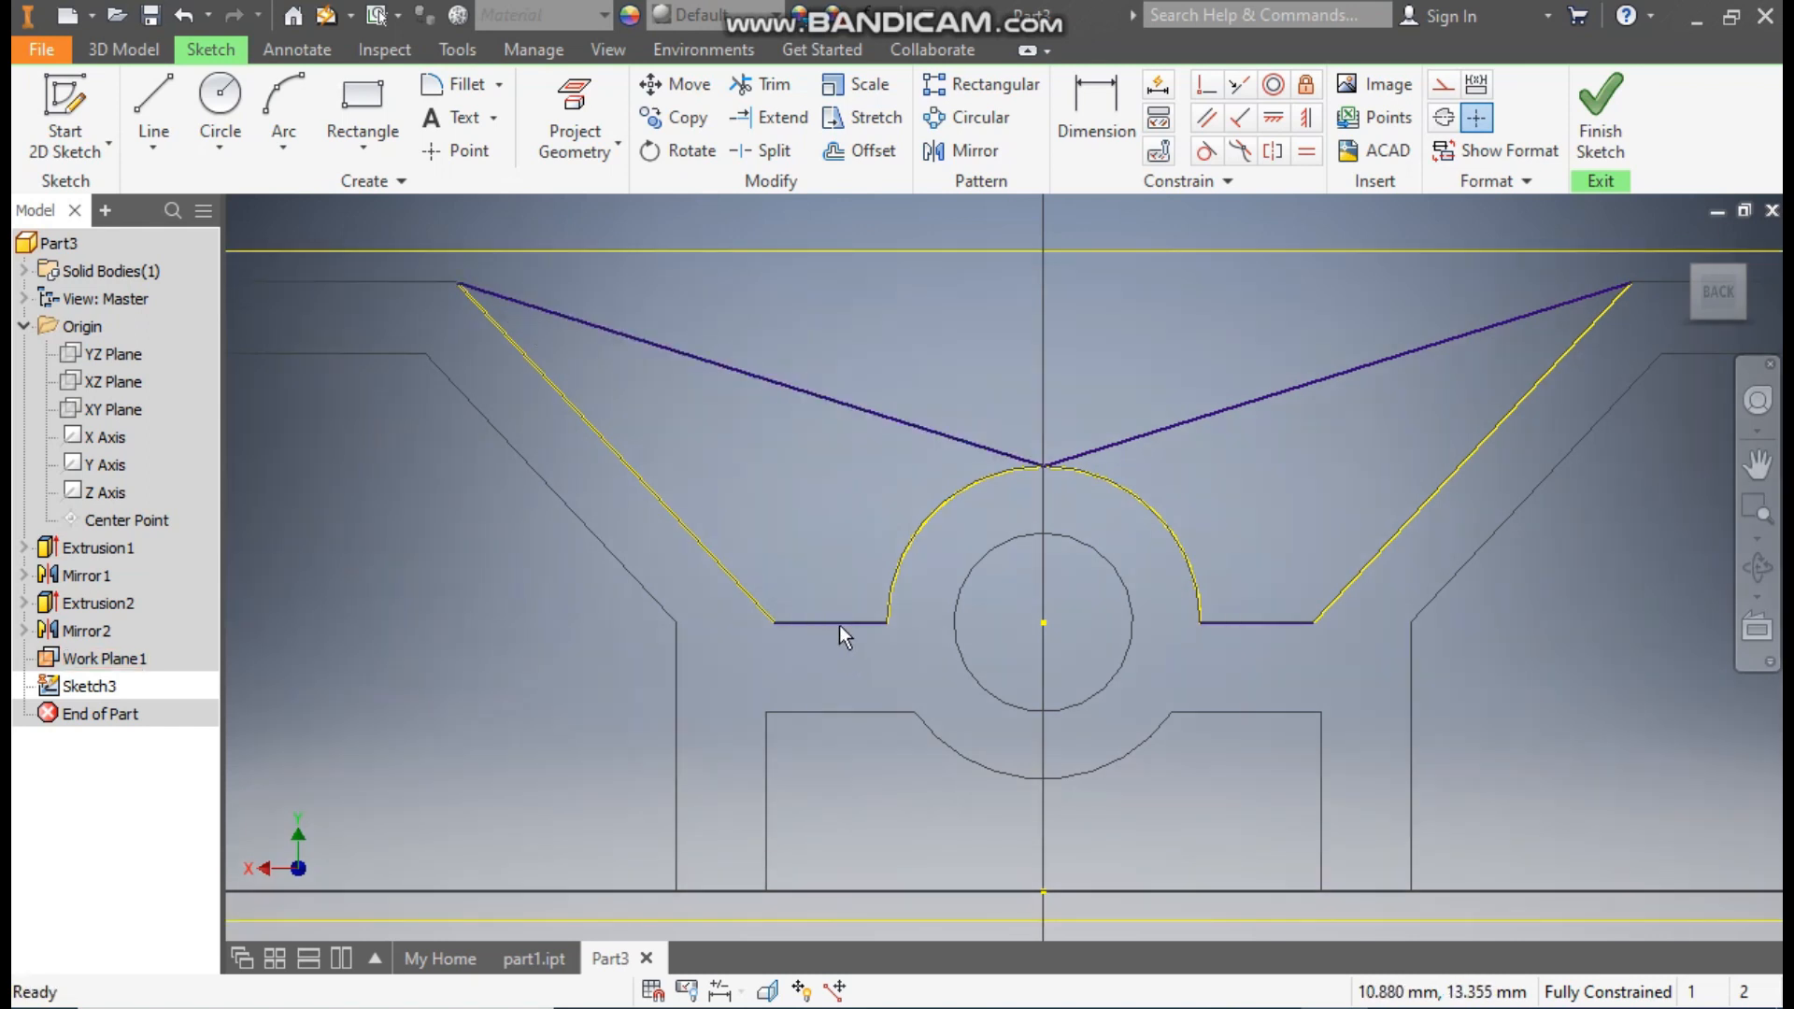
- Extrude both triangular rib profiles 3 mm from the work plane toward the bracket's middle, and restore the Shaded with Edges visual style
left_click(1599, 111)
left_click(154, 112)
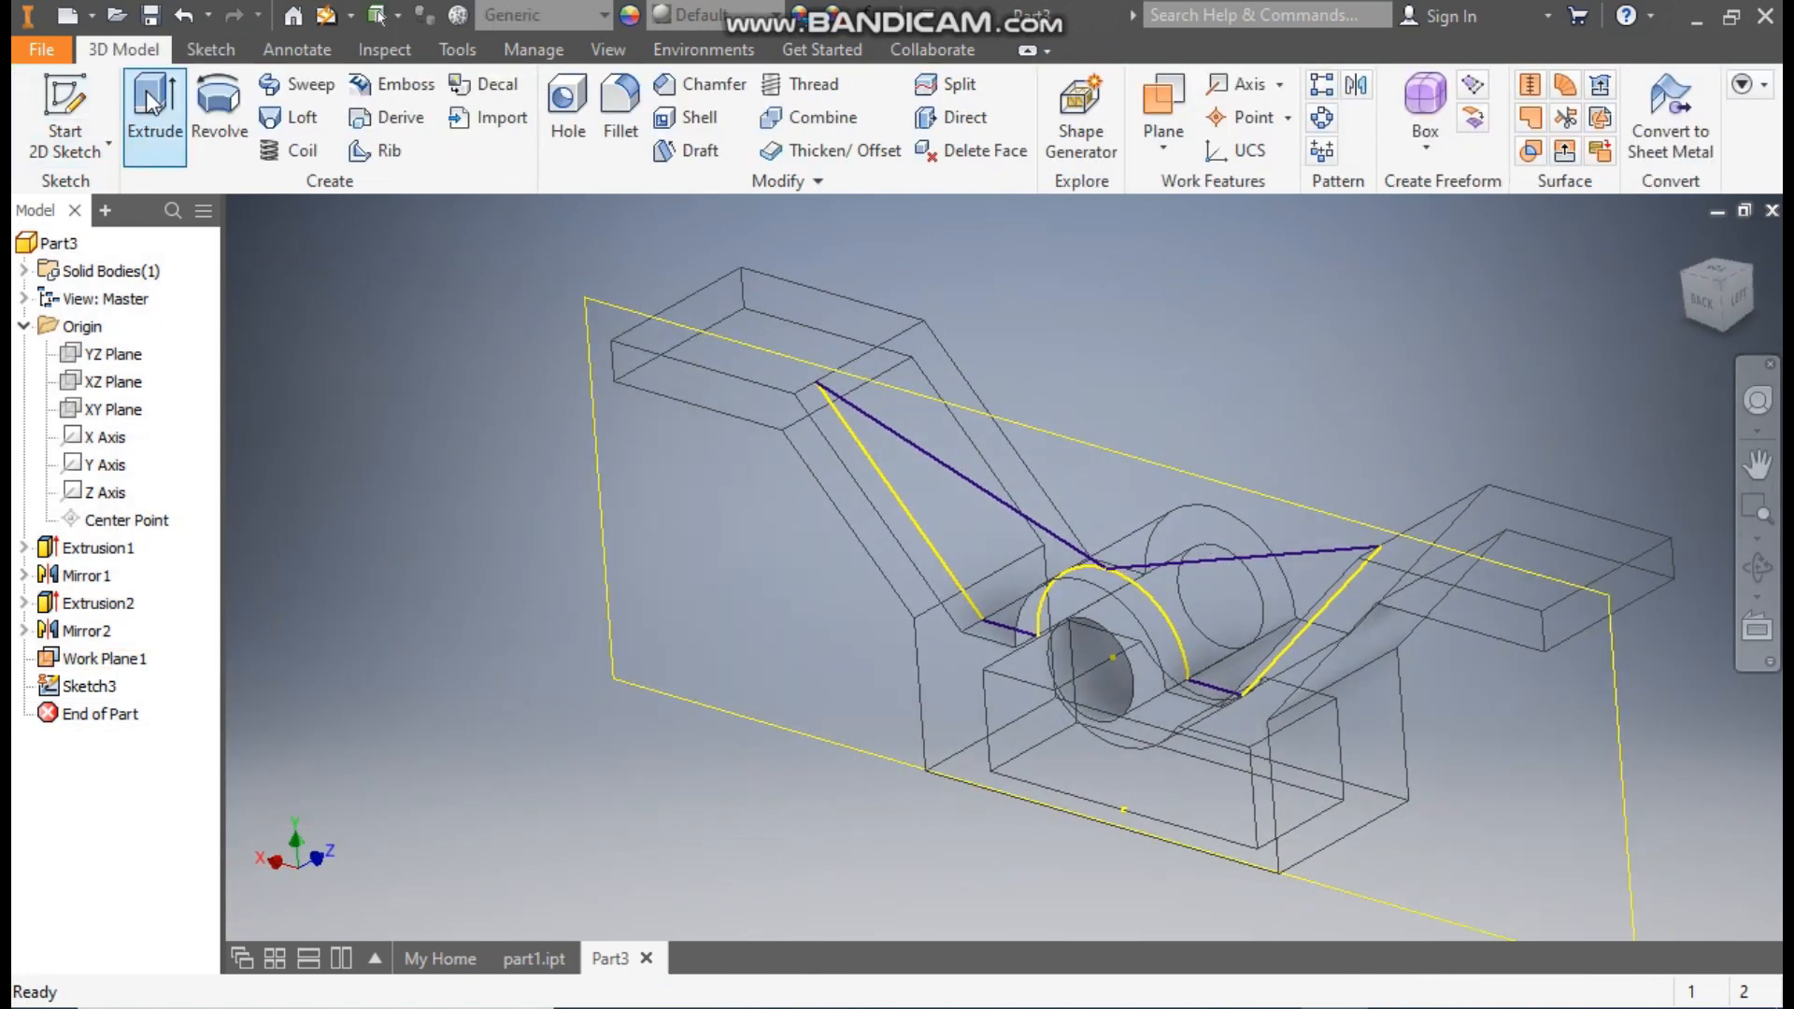
left_click(994, 525)
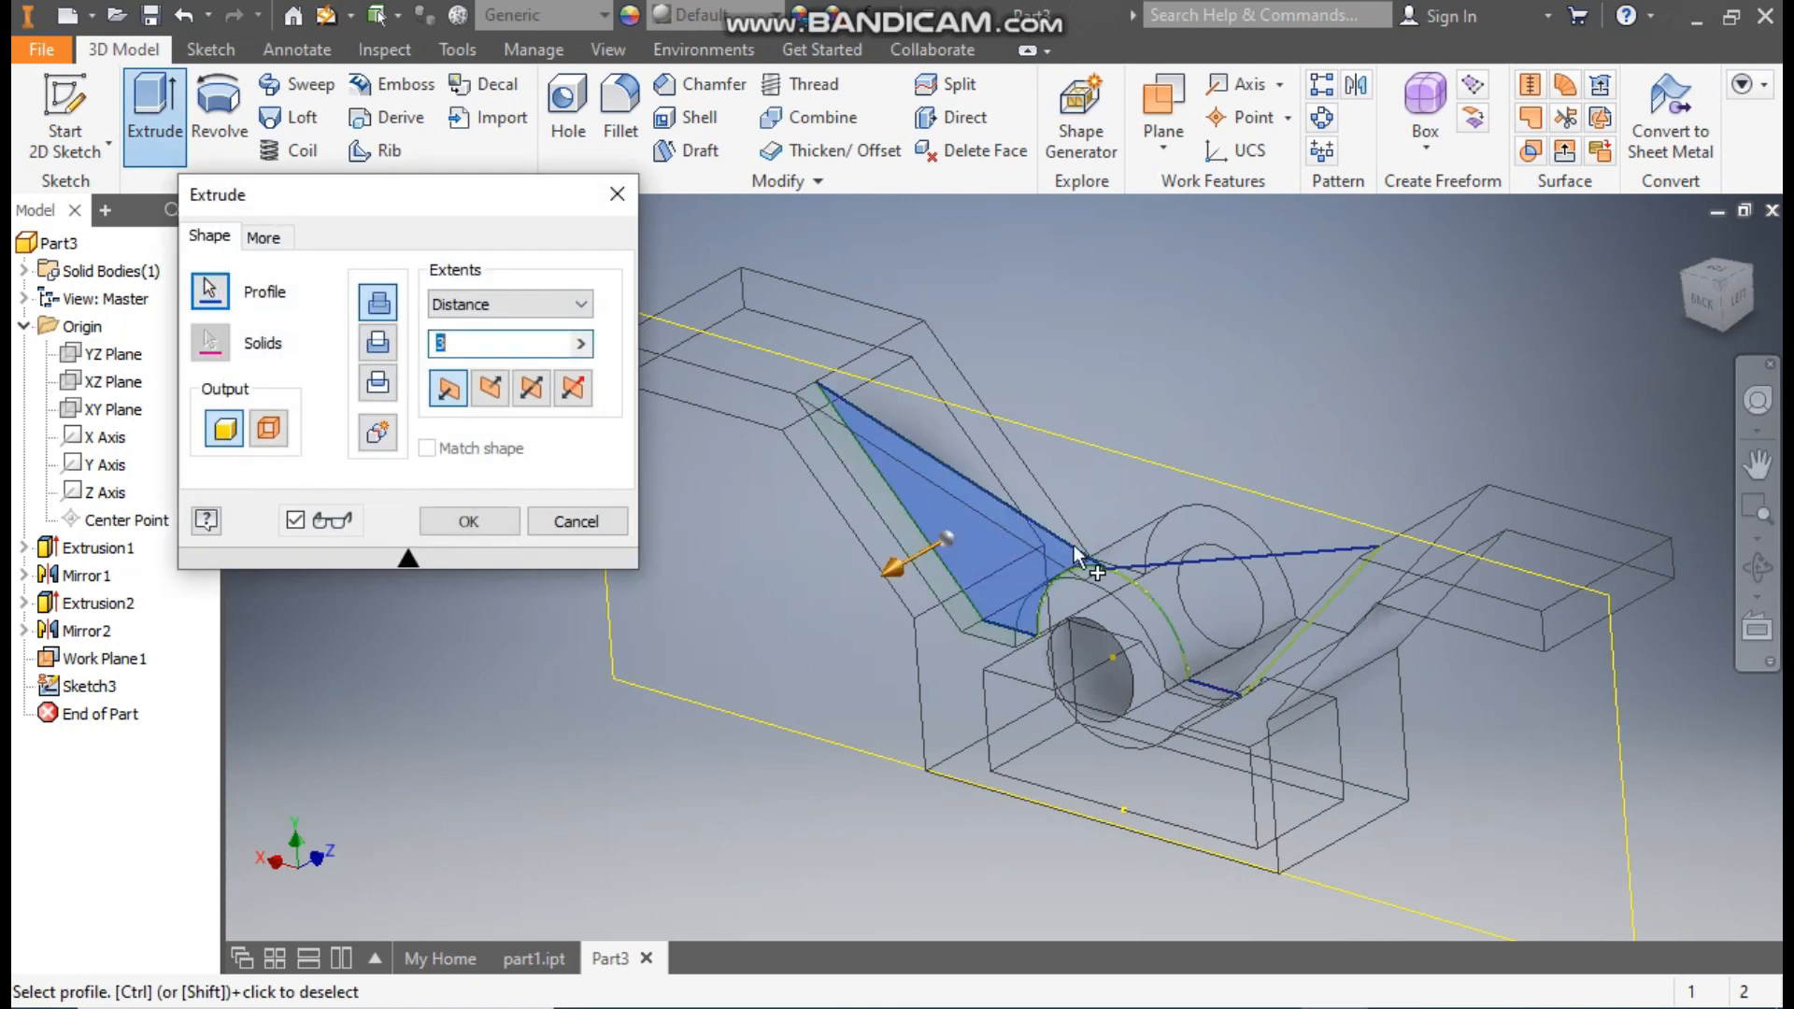
left_click(1286, 585)
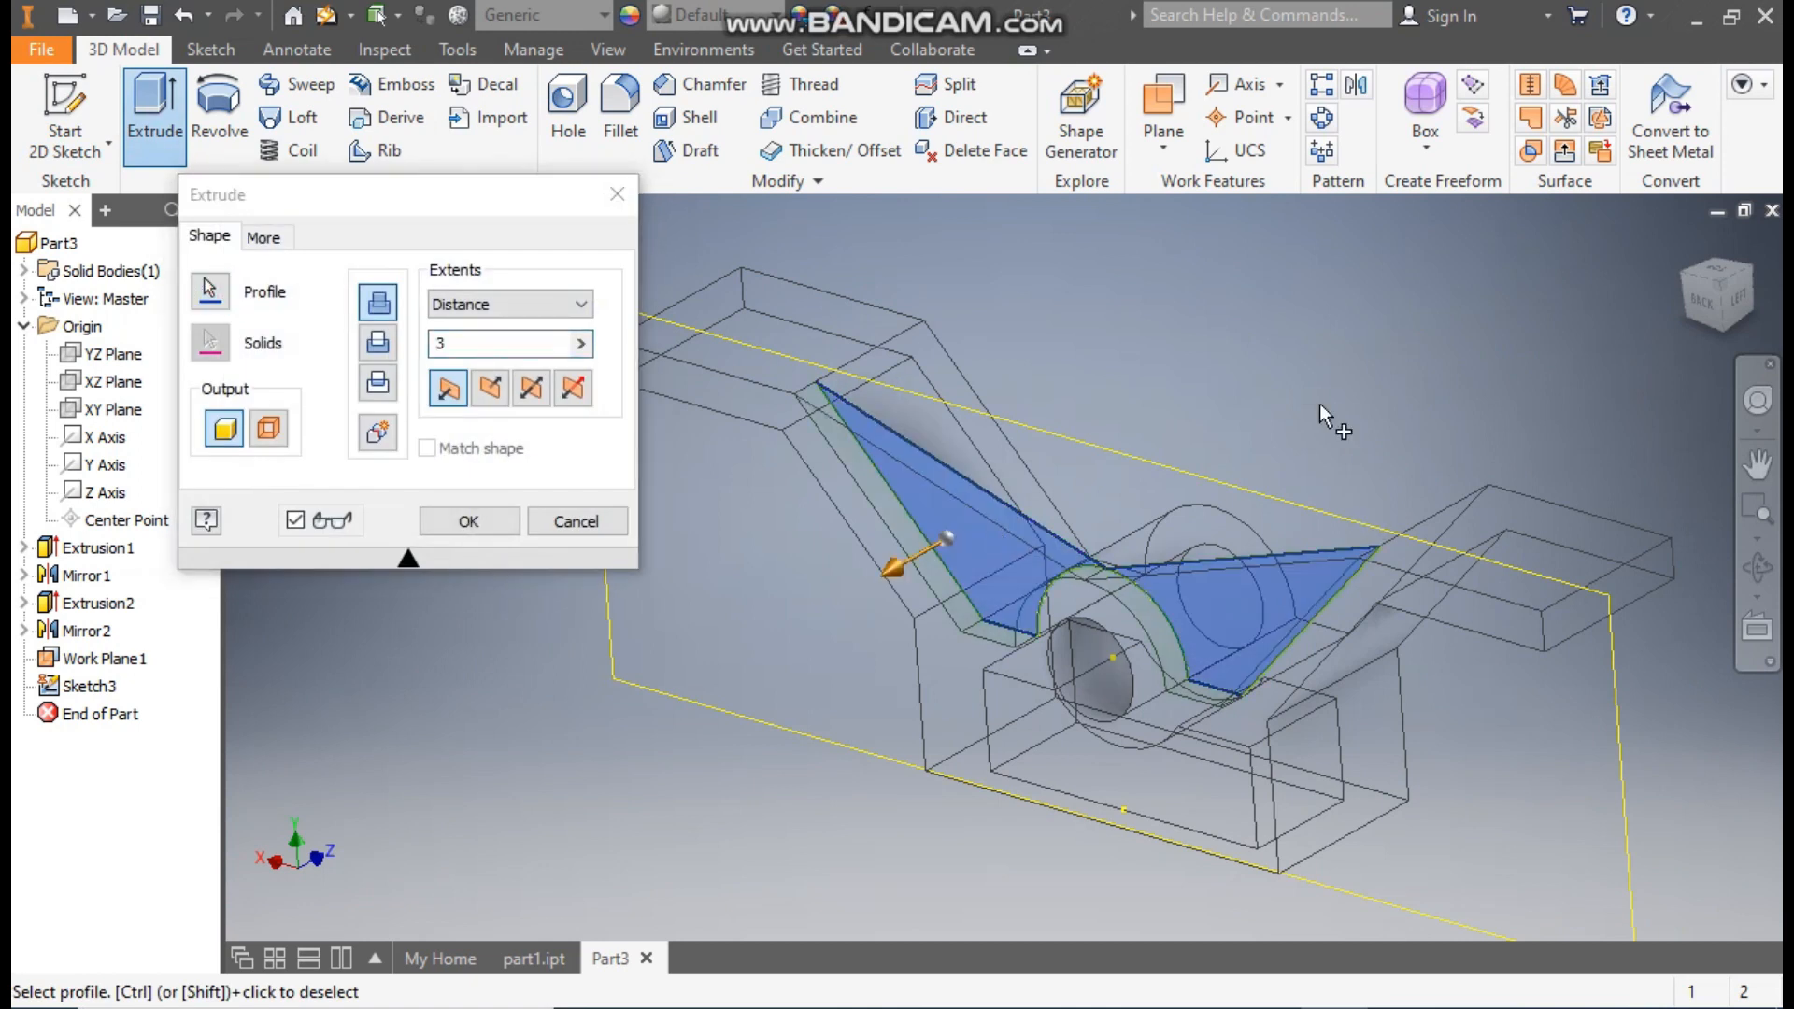
left_click(598, 48)
left_click(356, 147)
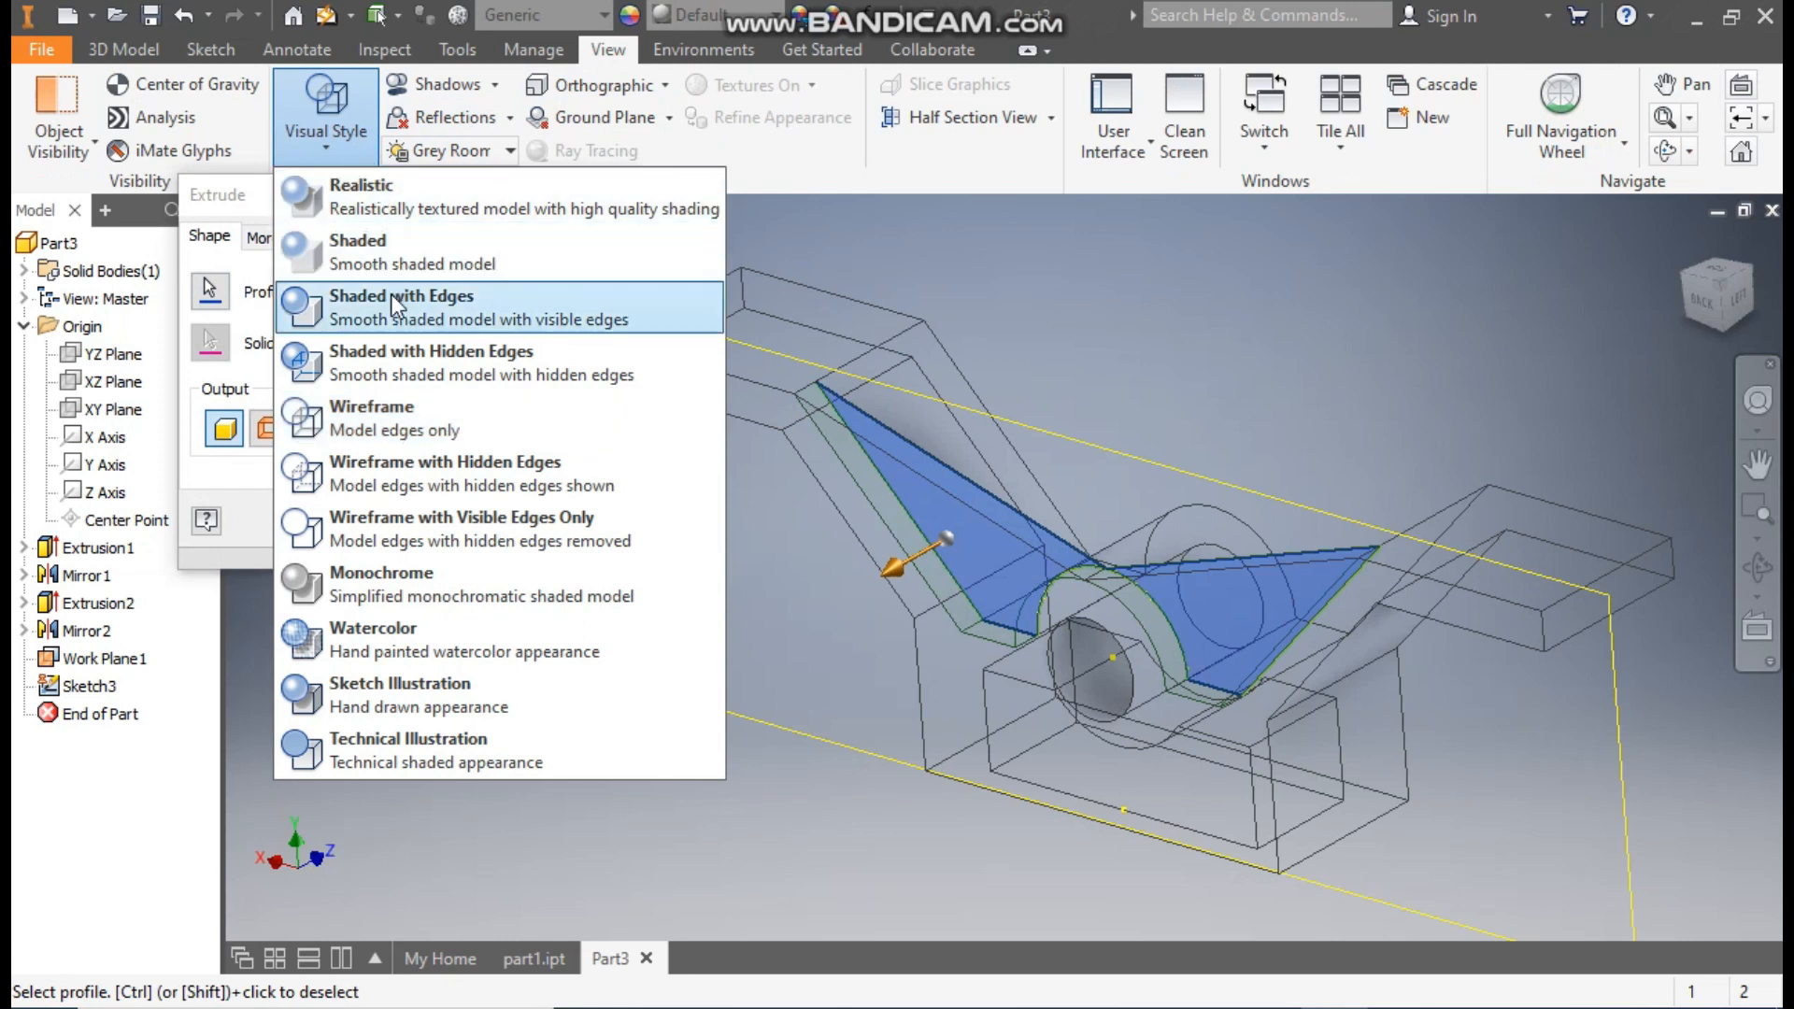
left_click(393, 317)
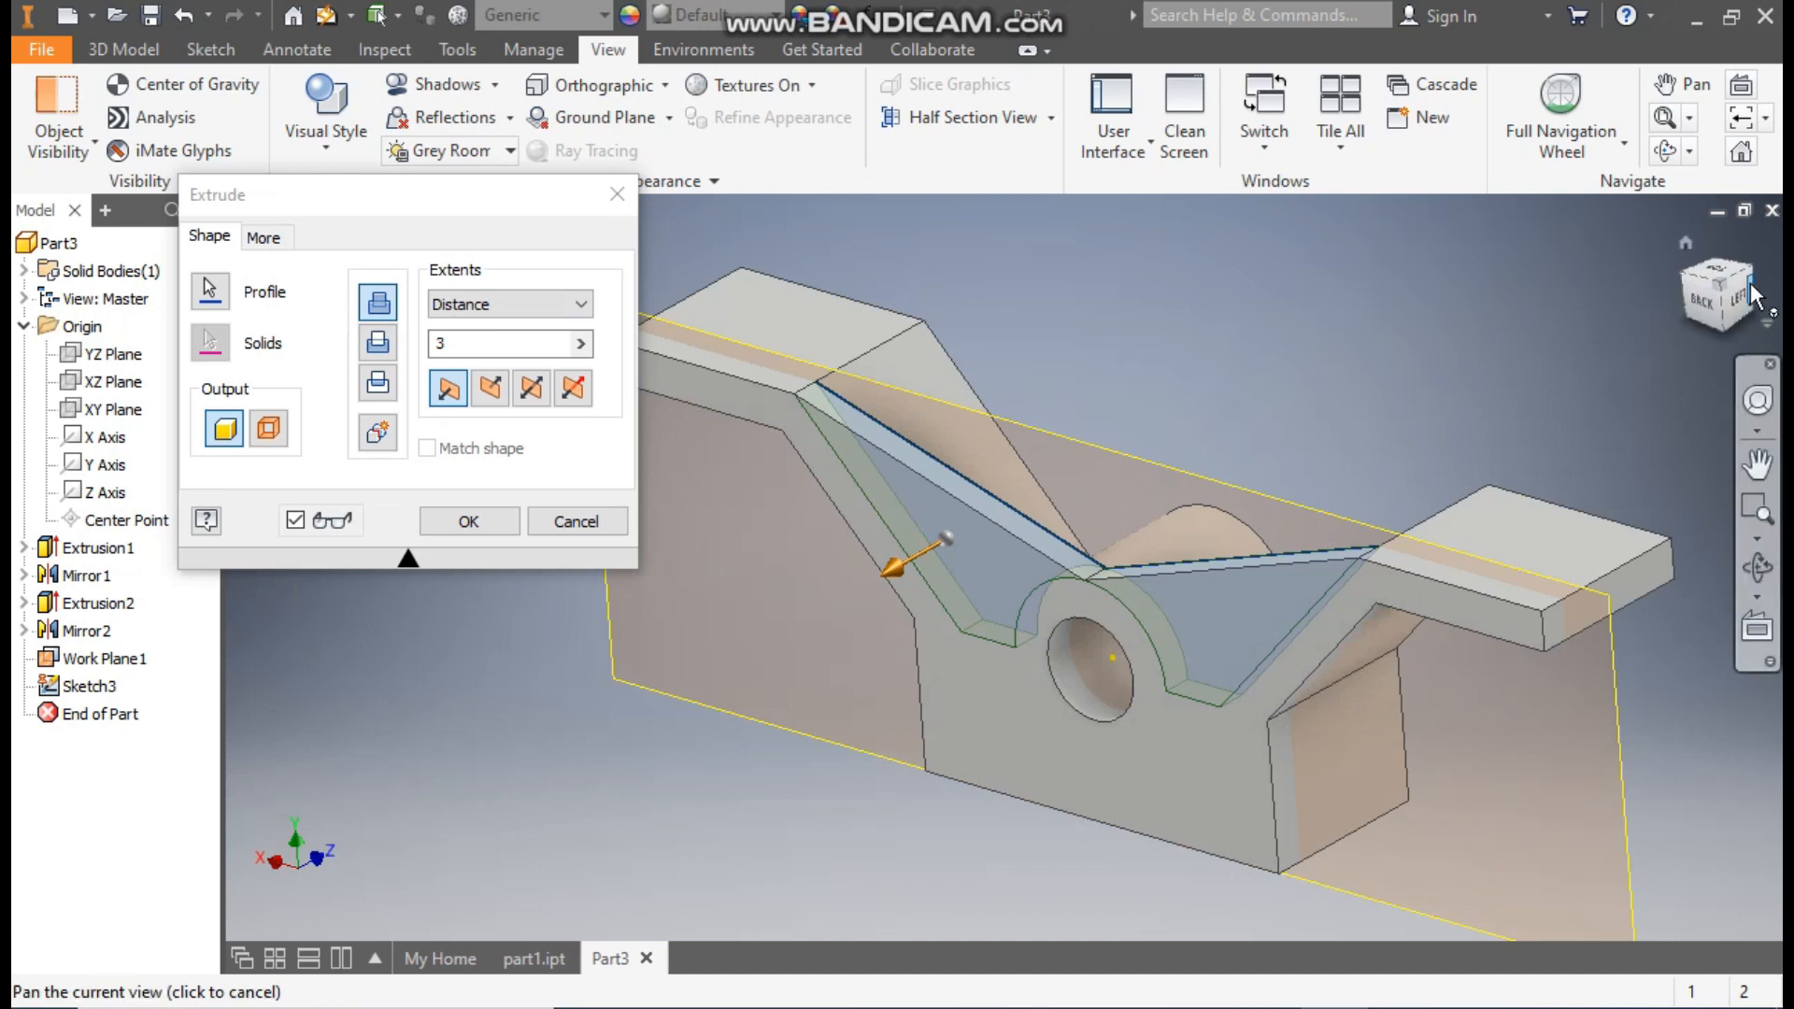
middle_click_drag(1584, 402, 1505, 434, "shift")
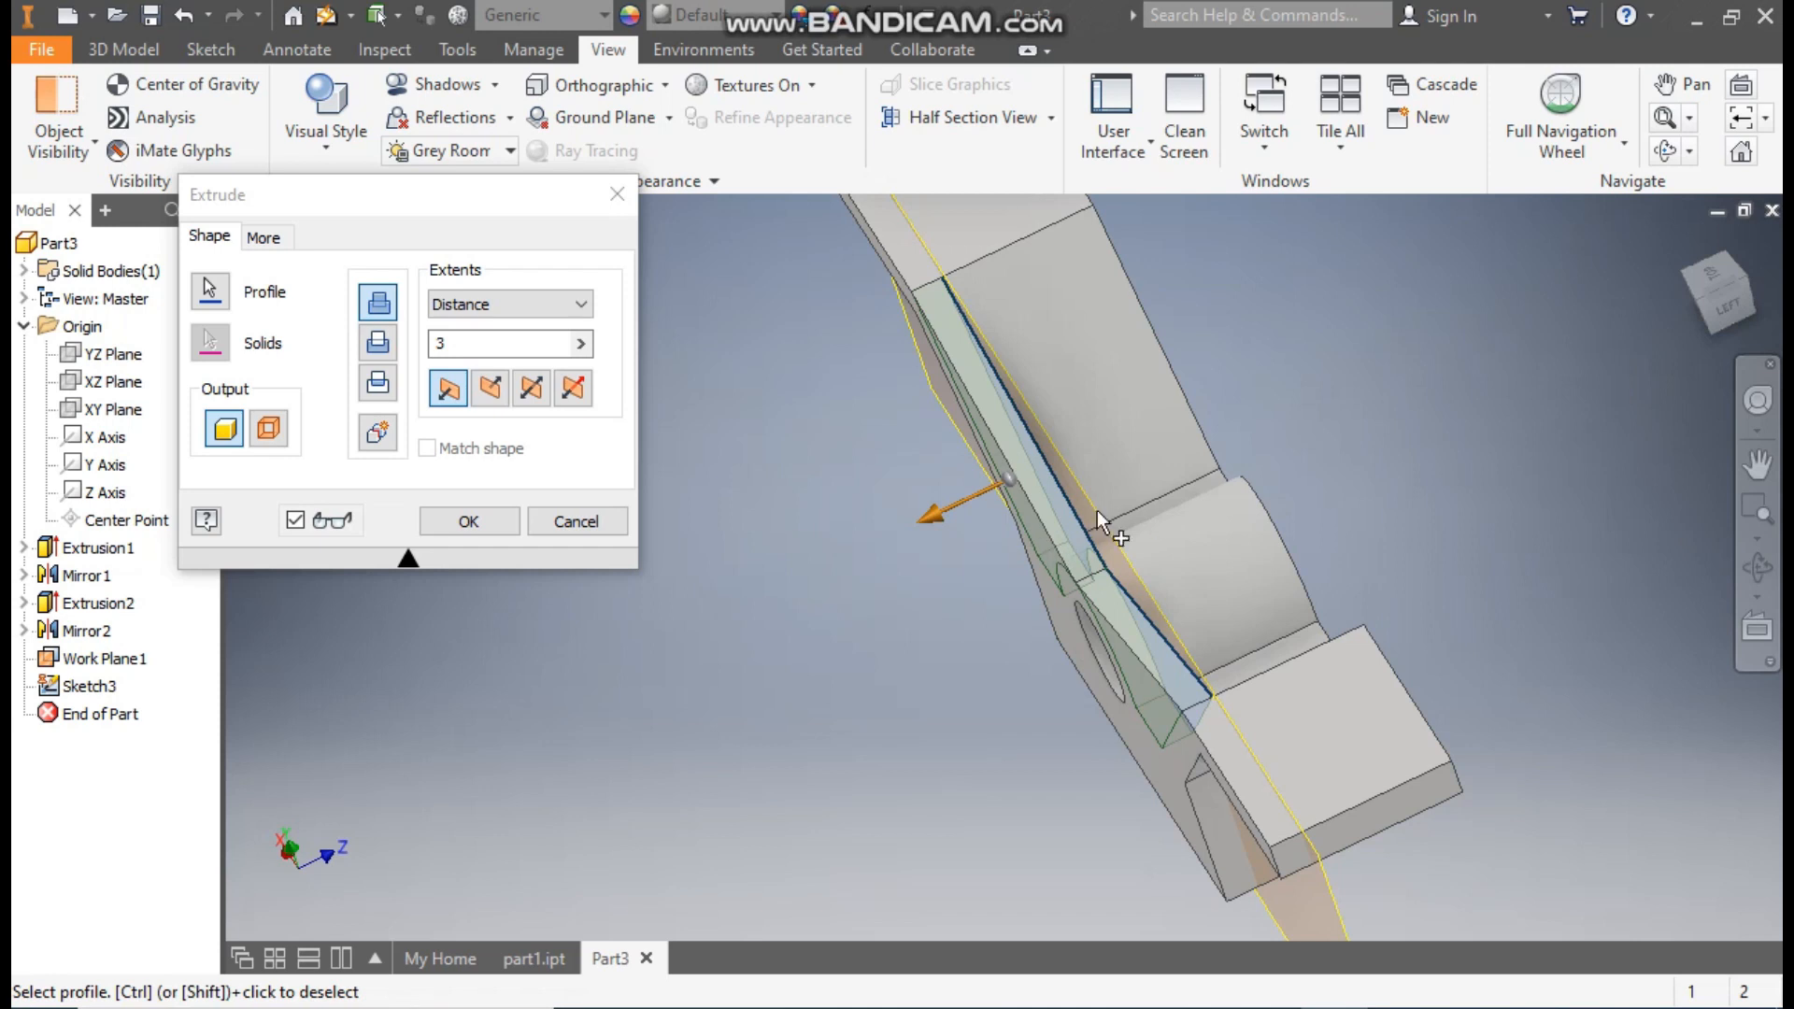
left_click(491, 386)
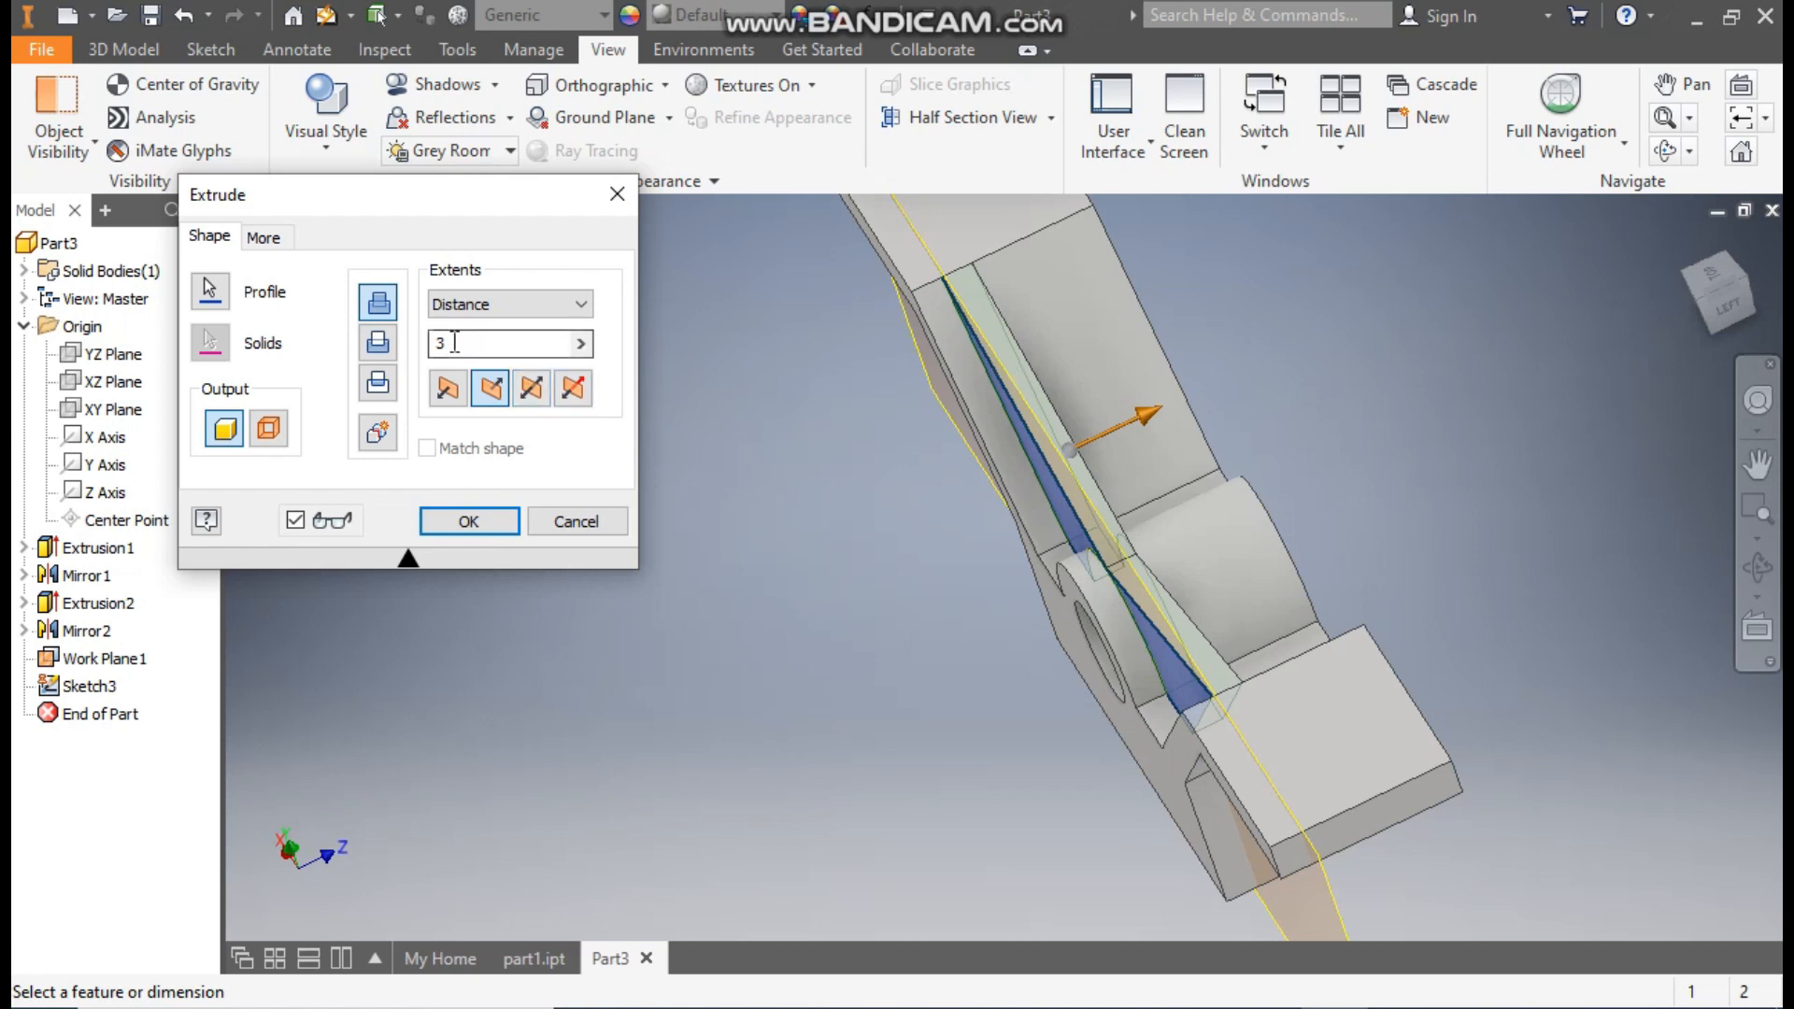
left_click(485, 521)
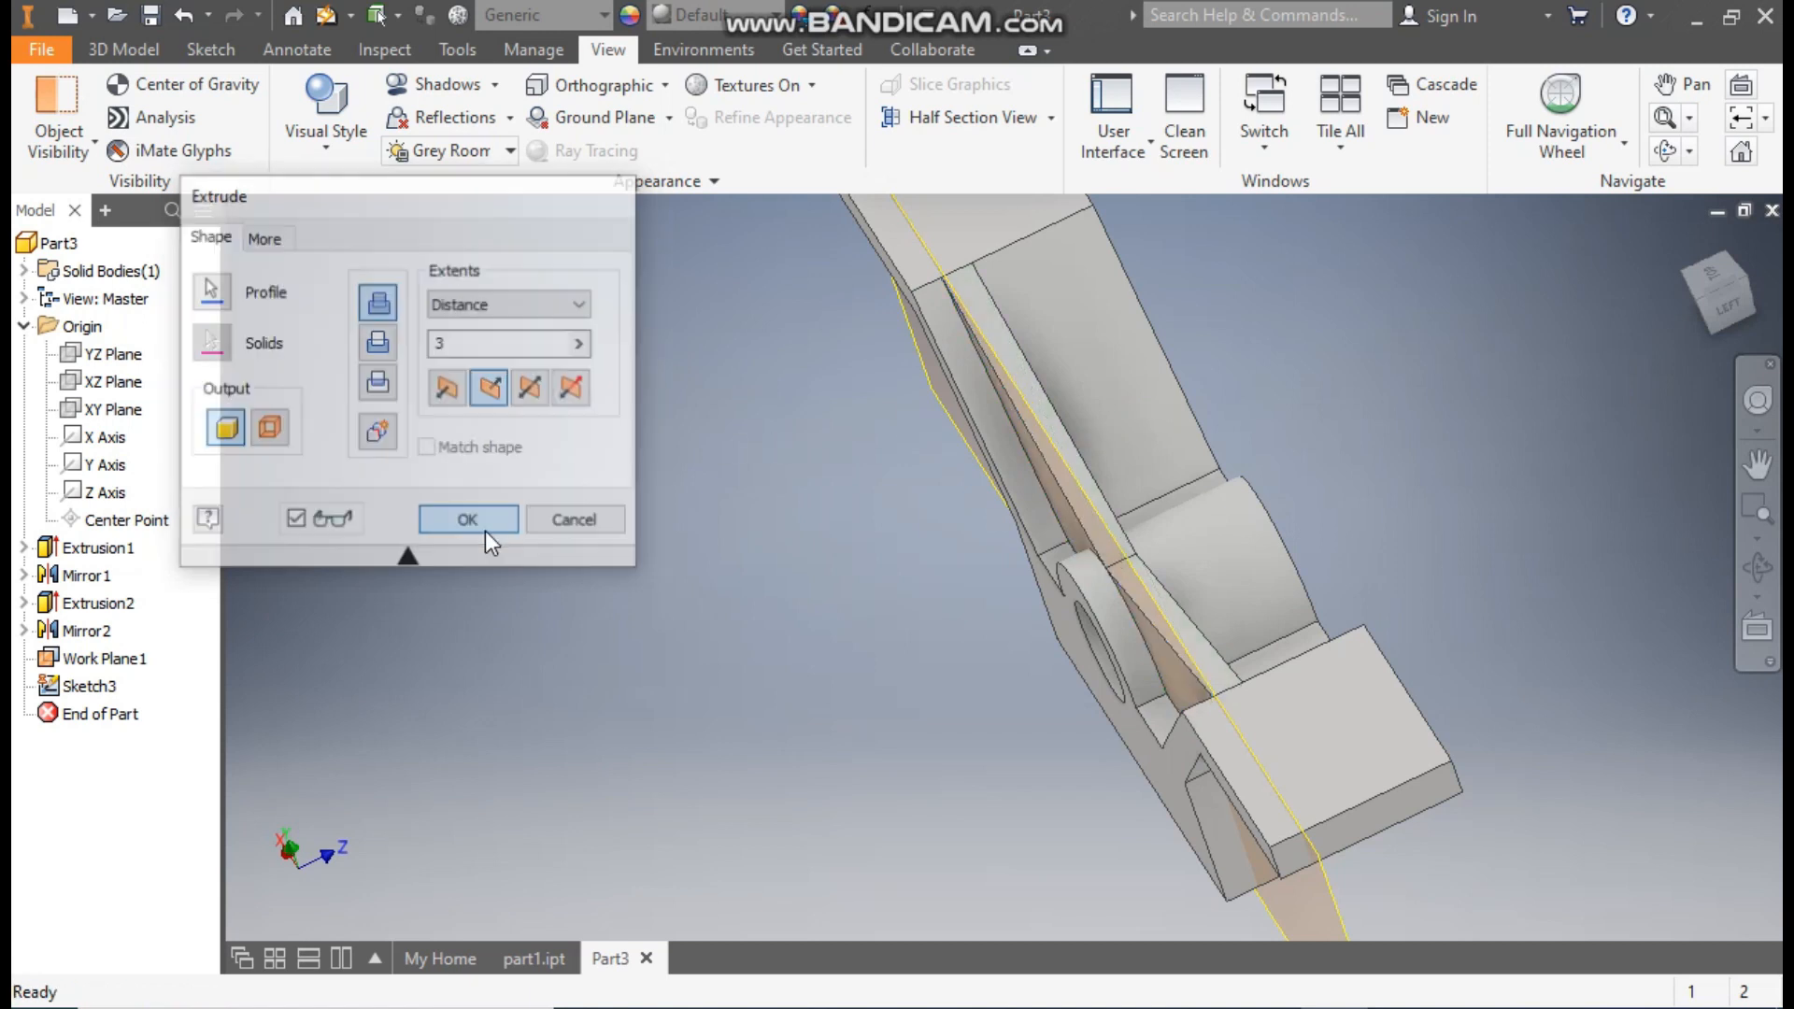
- Mirror the extruded ribs about the XY Plane to the front side of the bracket
left_click(1688, 258)
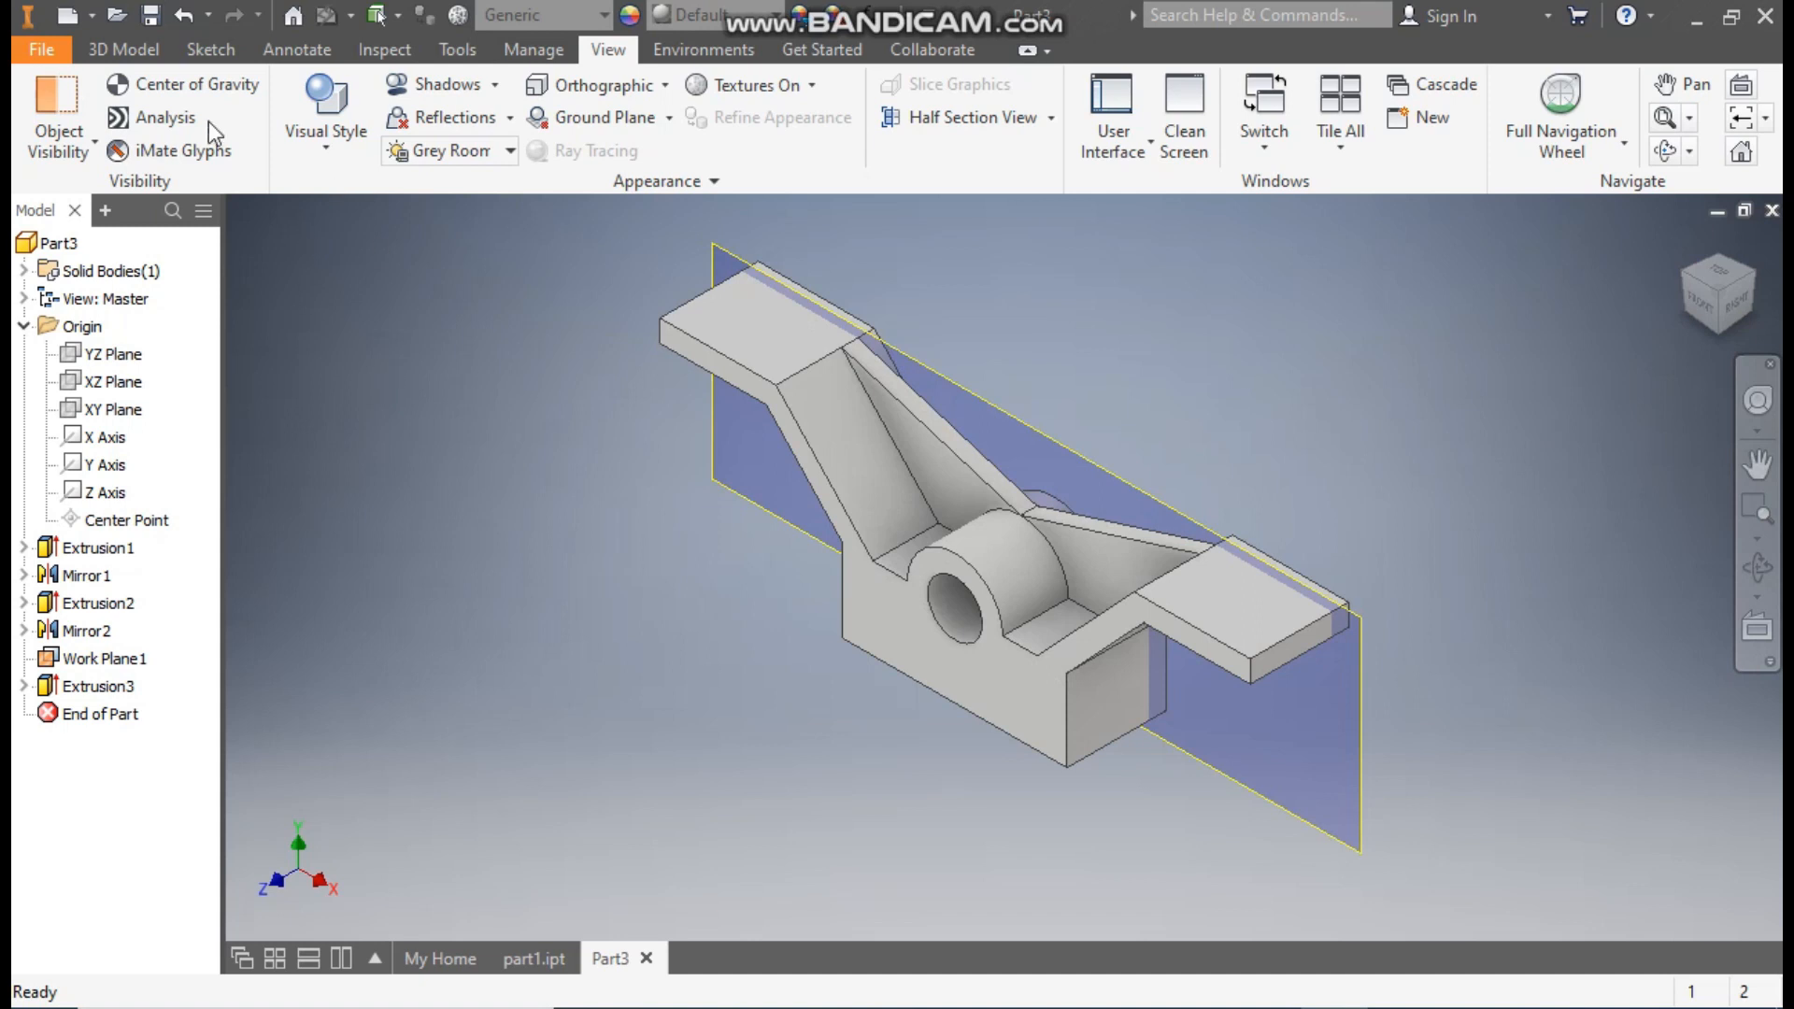
left_click(122, 50)
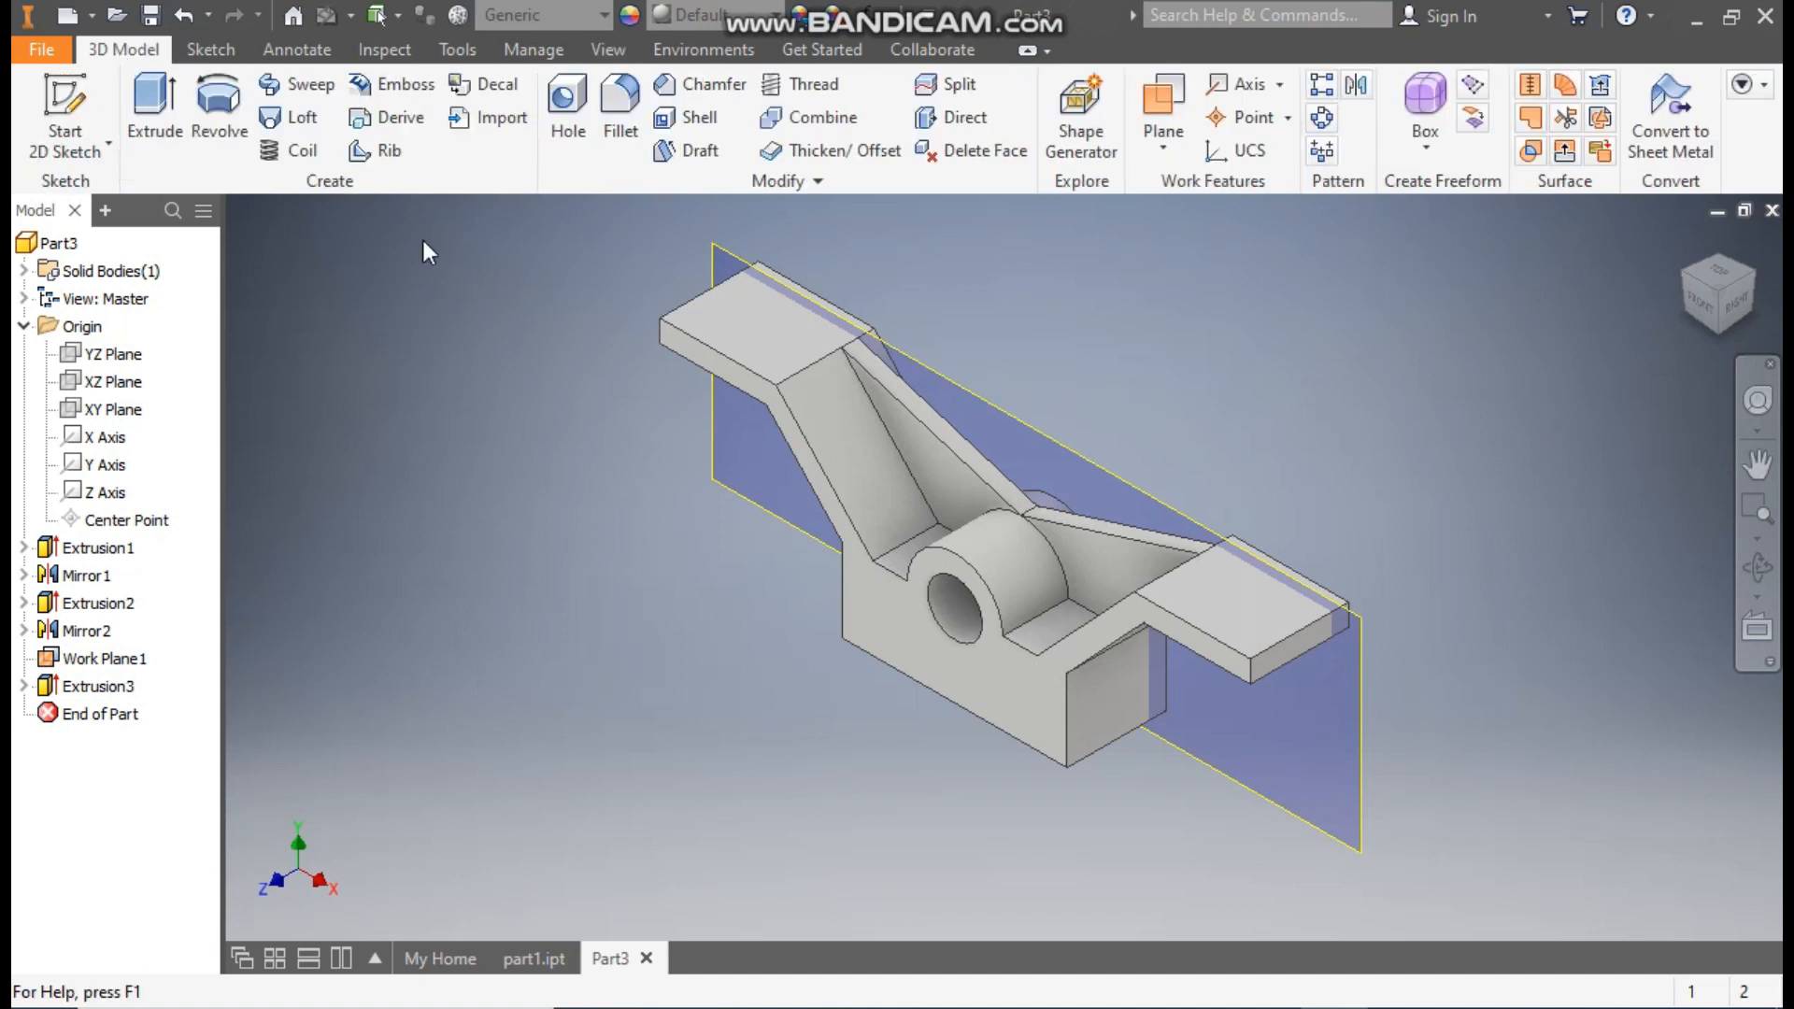
left_click(1356, 86)
left_click(930, 435)
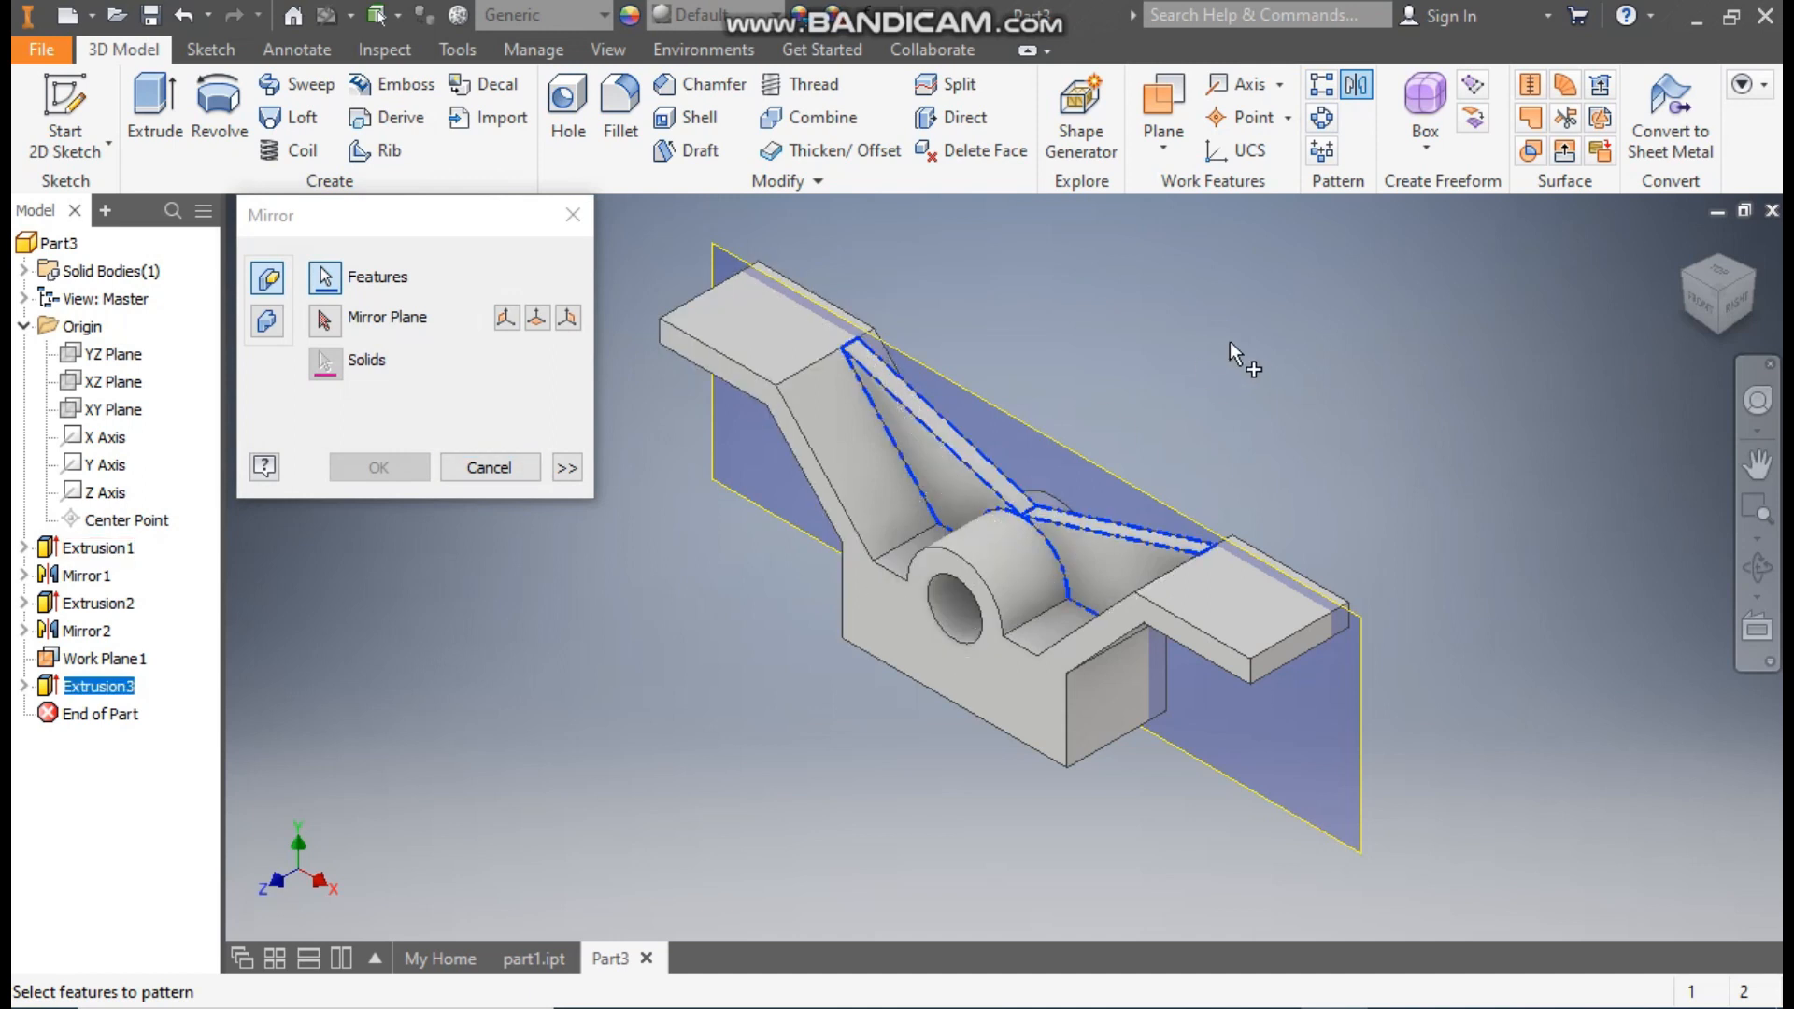
left_click(323, 322)
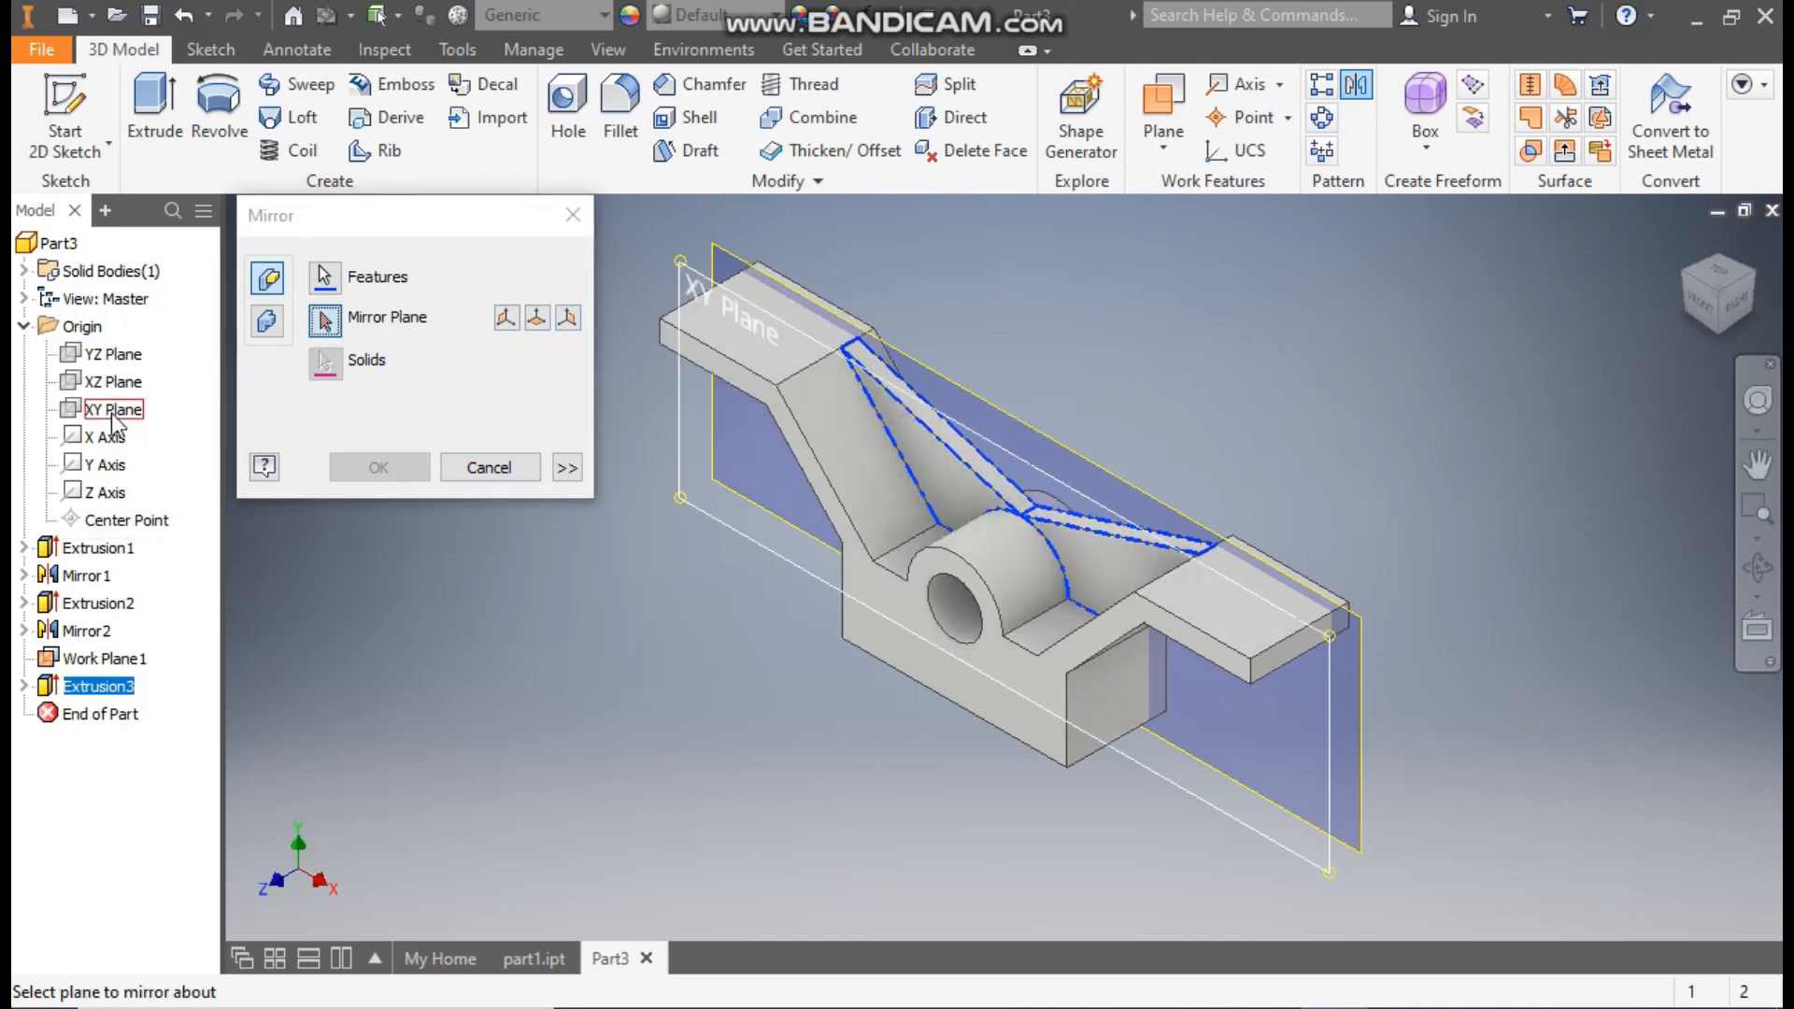
left_click(114, 411)
left_click(399, 469)
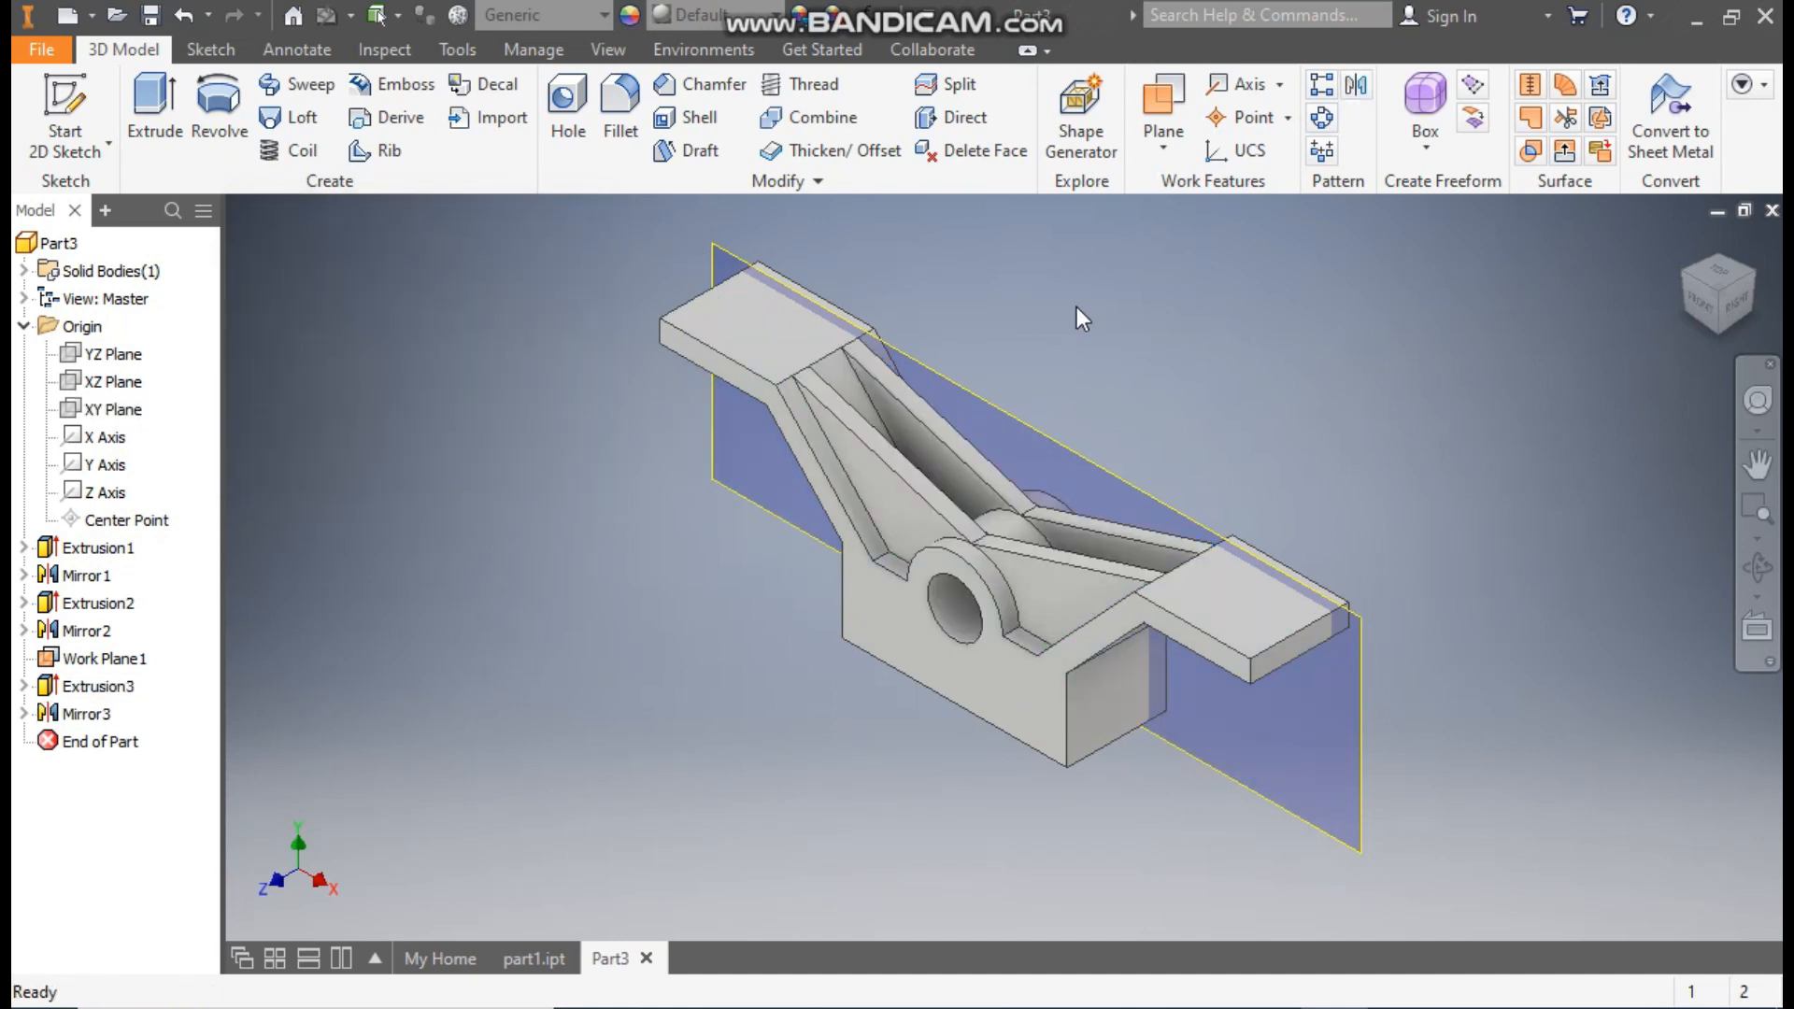
- Fillet the two lower outer edges of the bracket's base with a 4 mm radius
left_click(624, 103)
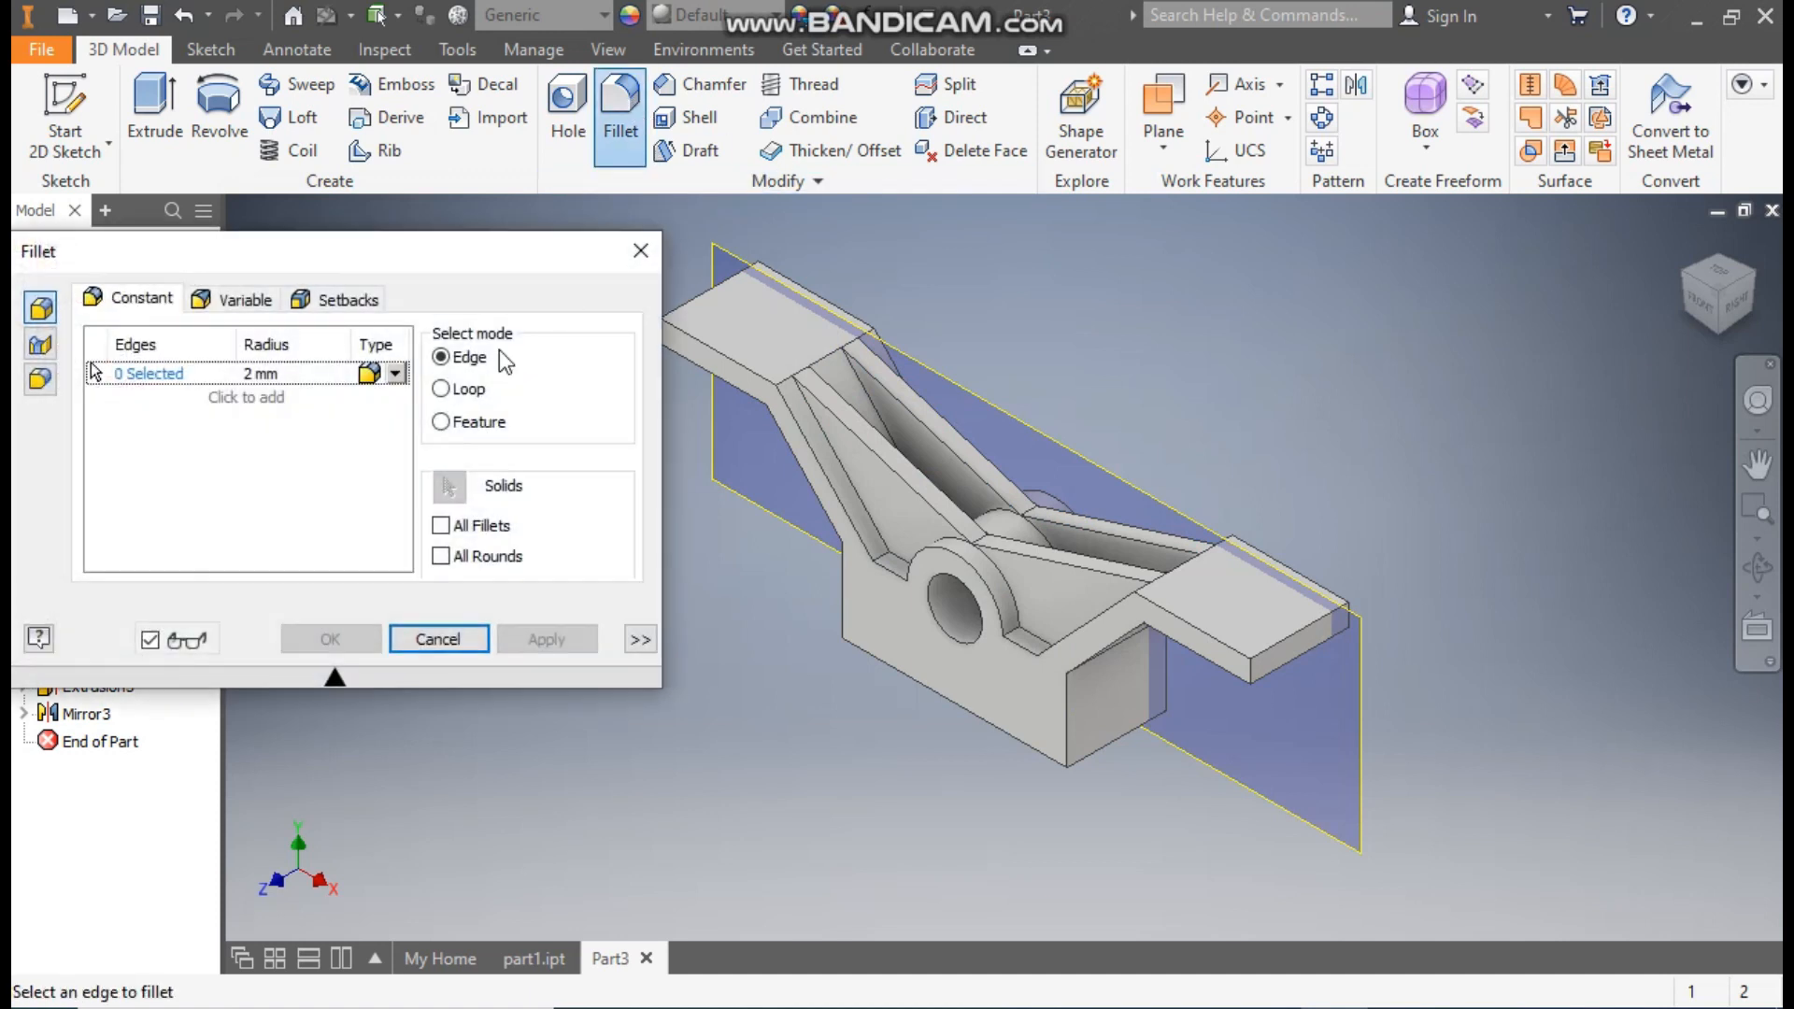
left_click(259, 377)
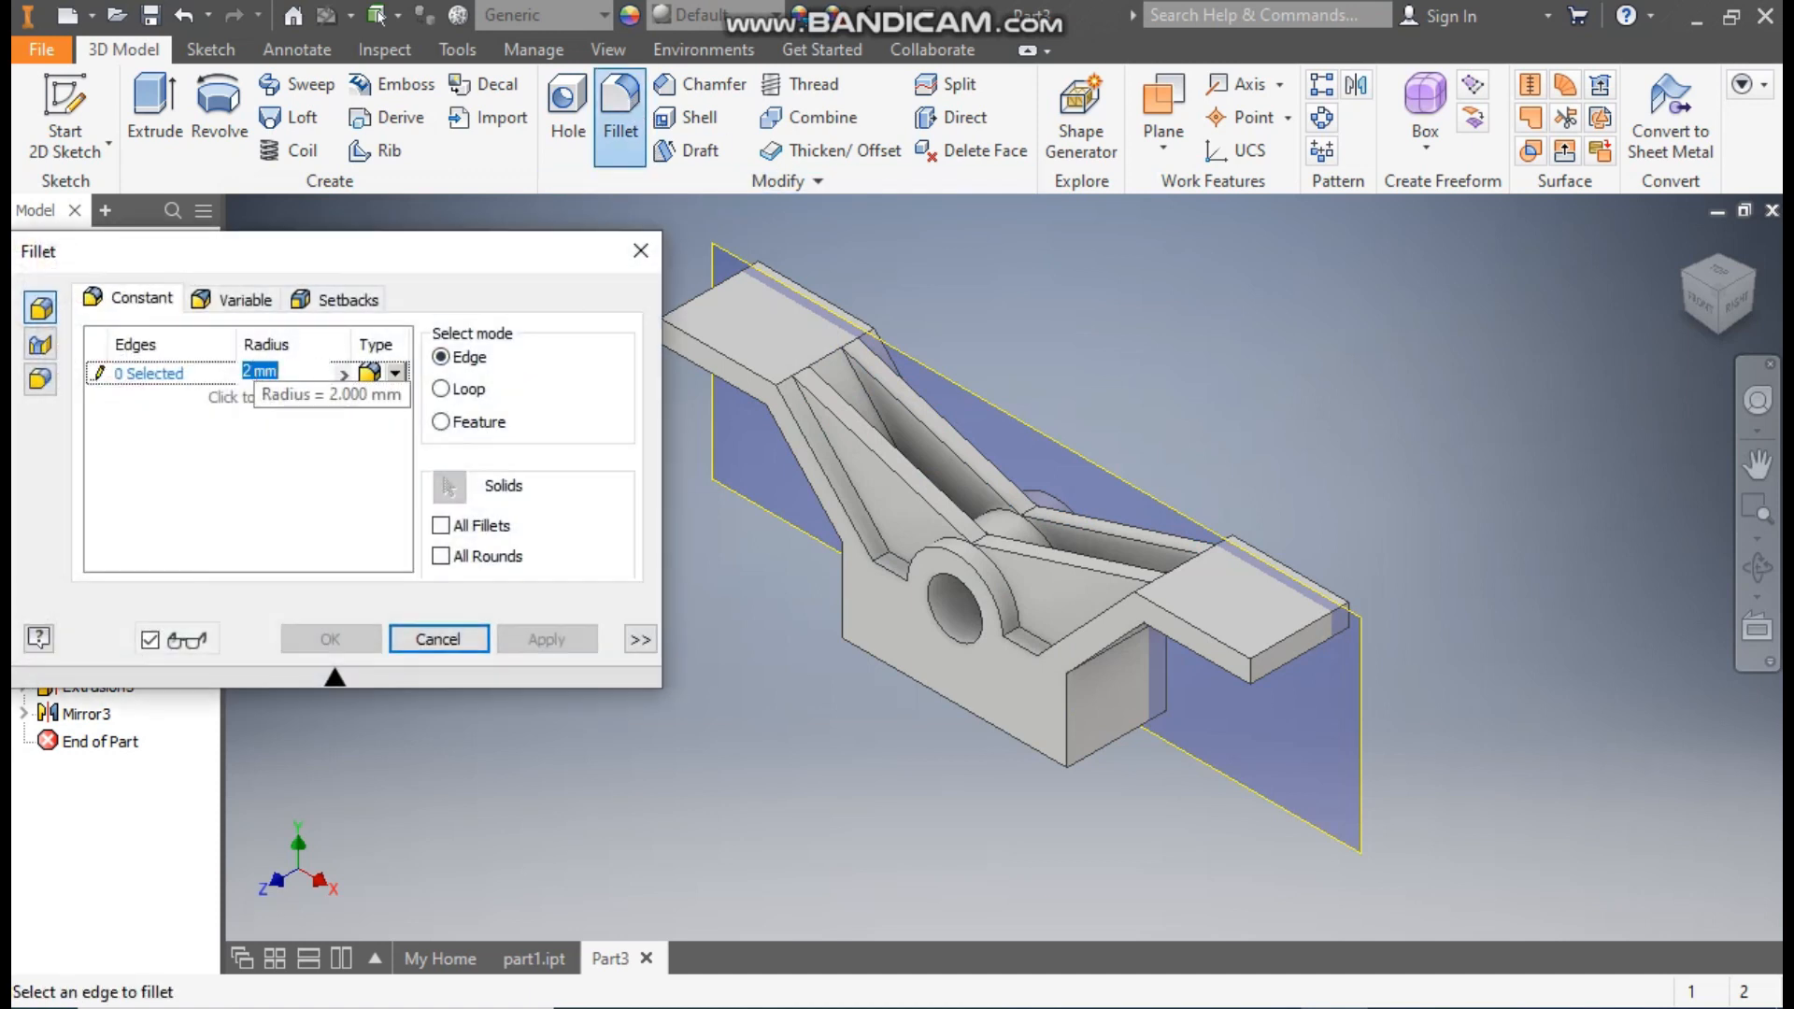
type("4")
key("Return")
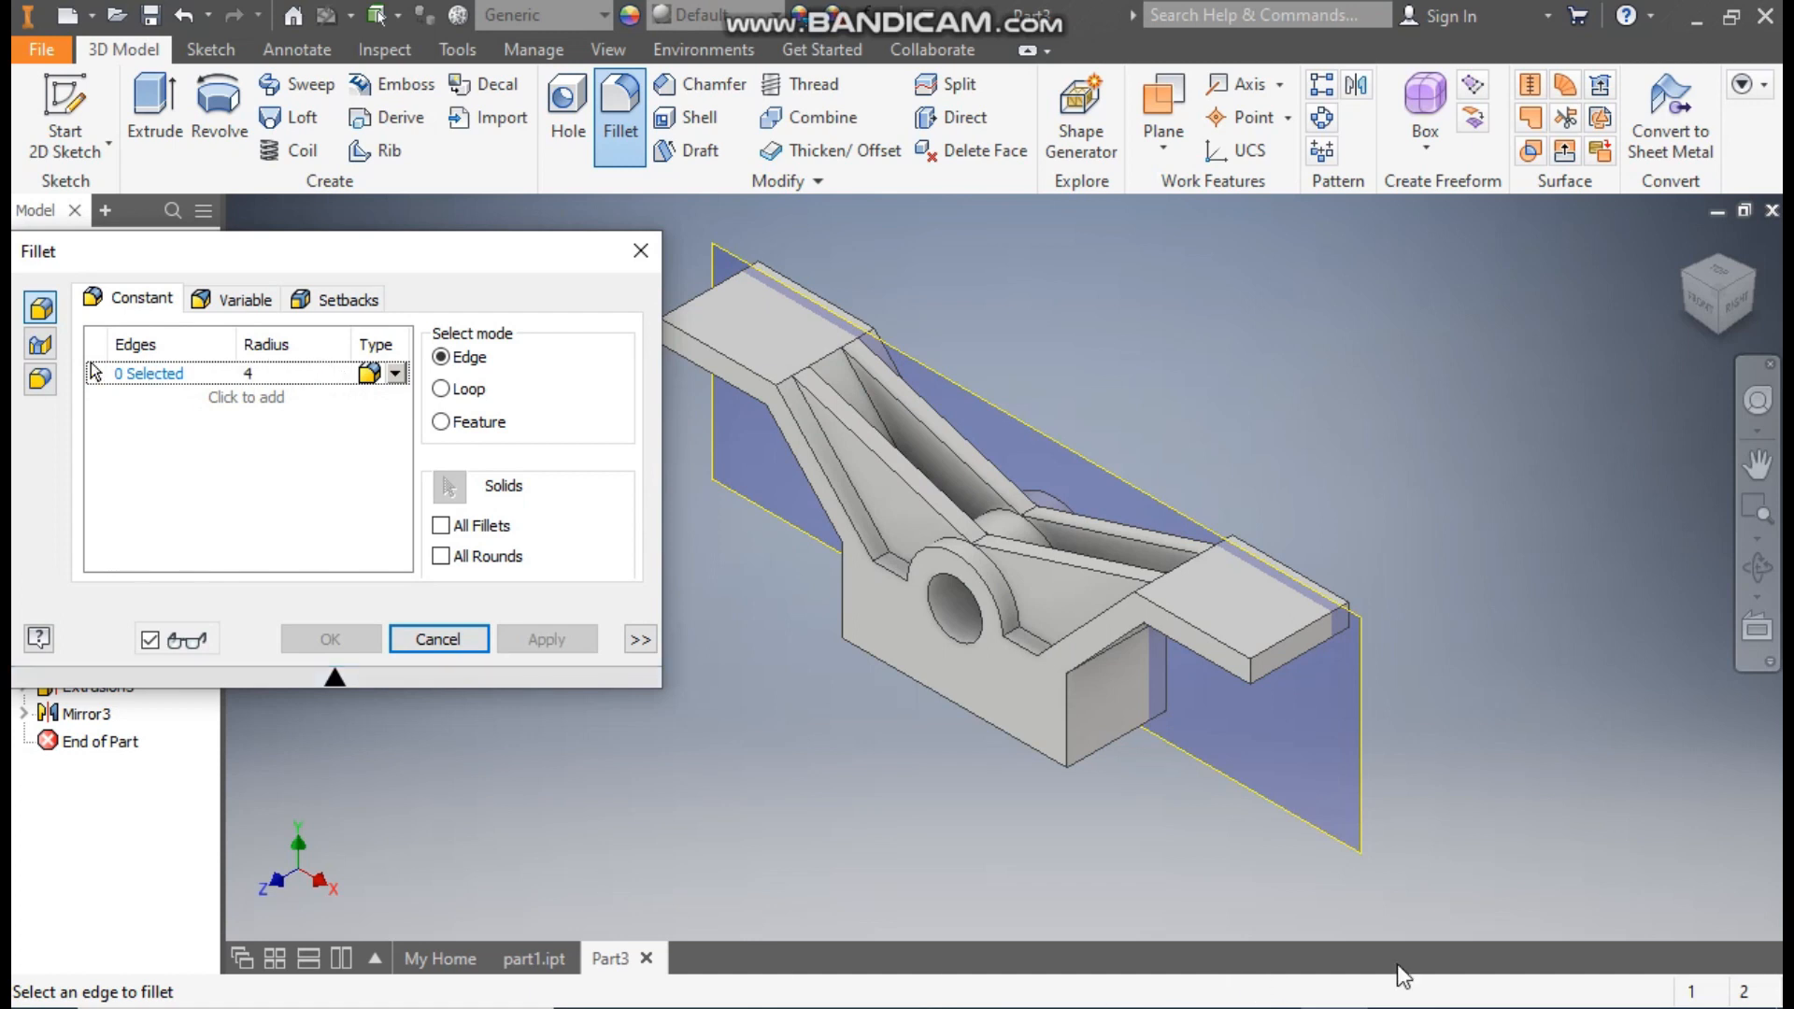
left_click(1126, 740)
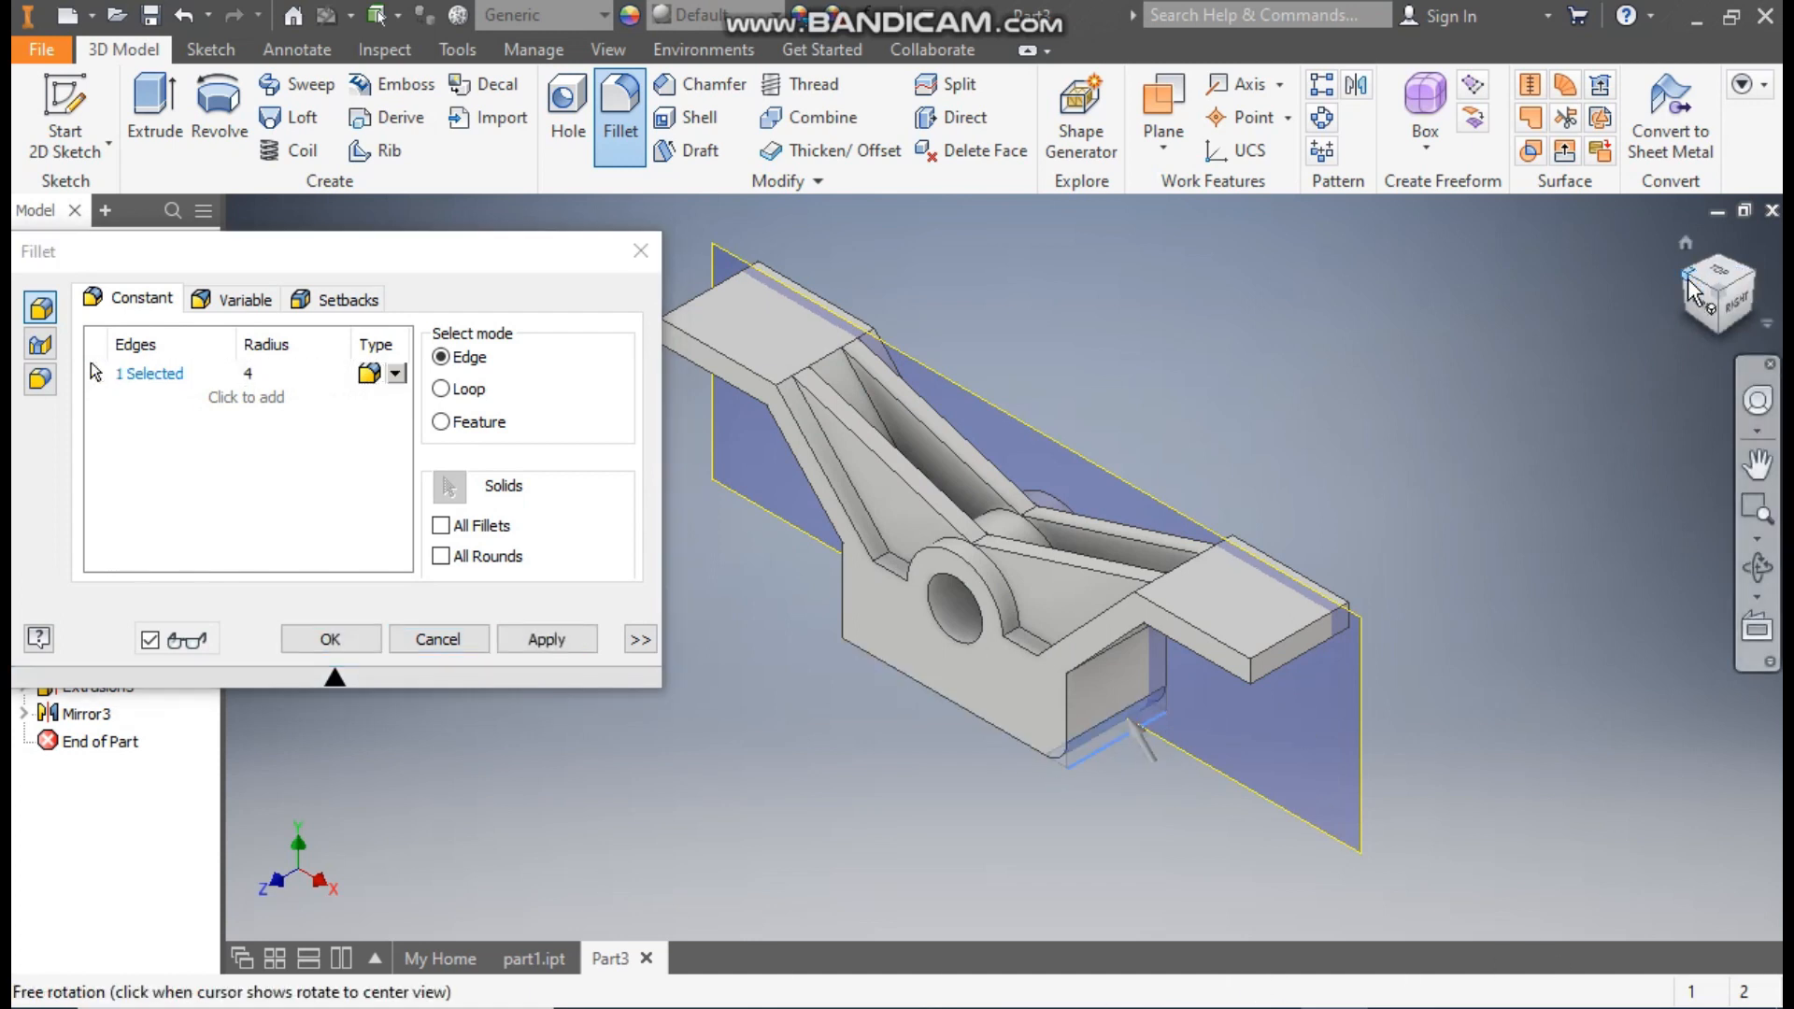
left_click(1689, 289)
left_click(926, 714)
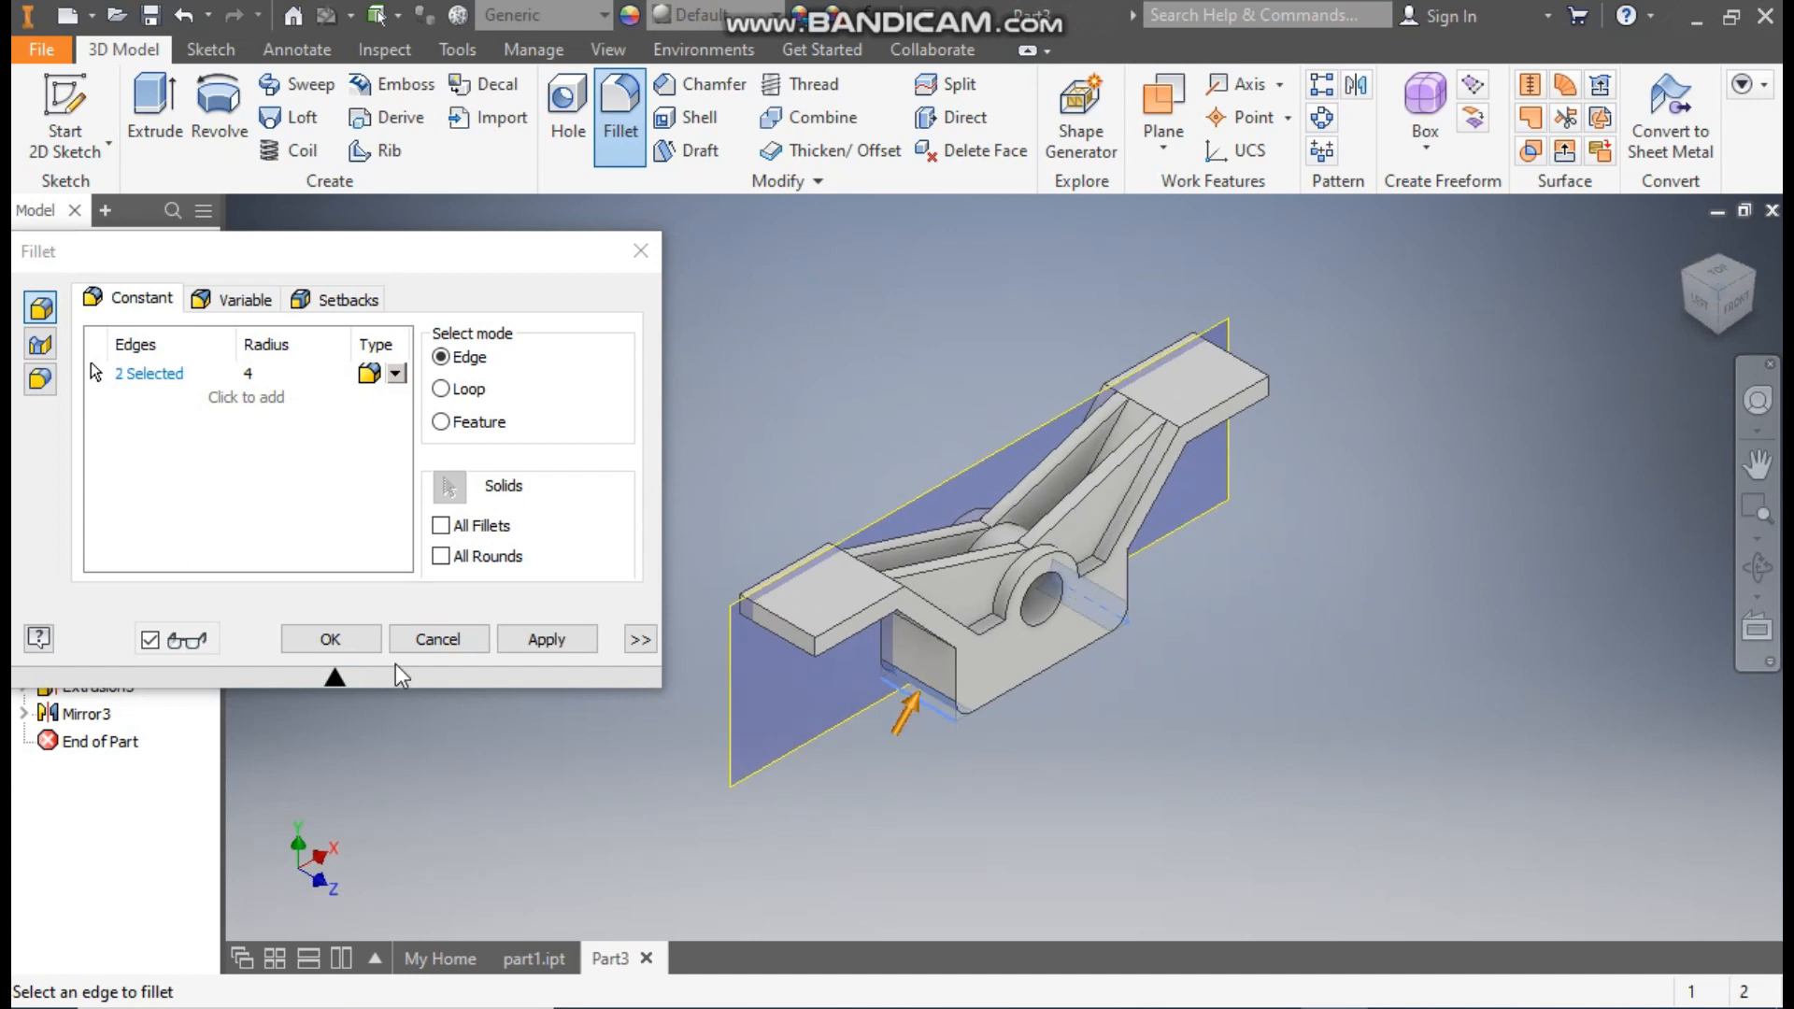
left_click(329, 640)
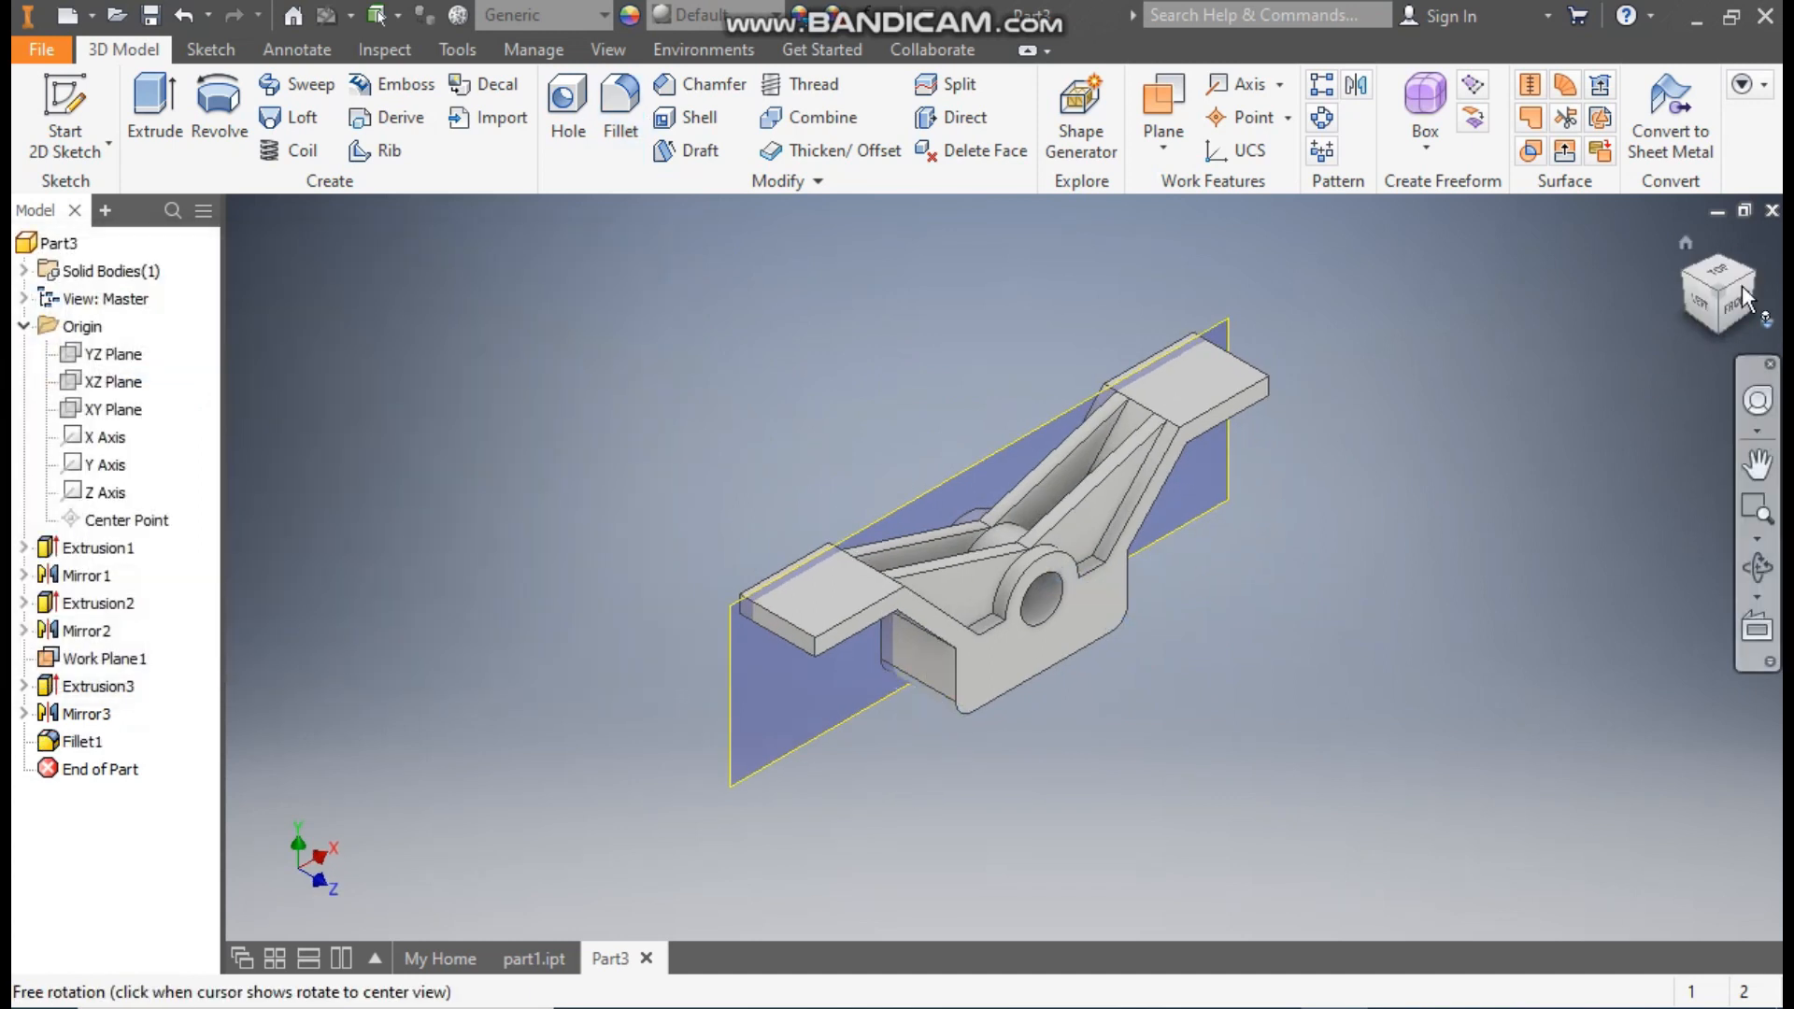
- Hide the work plane used for the rib sketch
left_click(1686, 243)
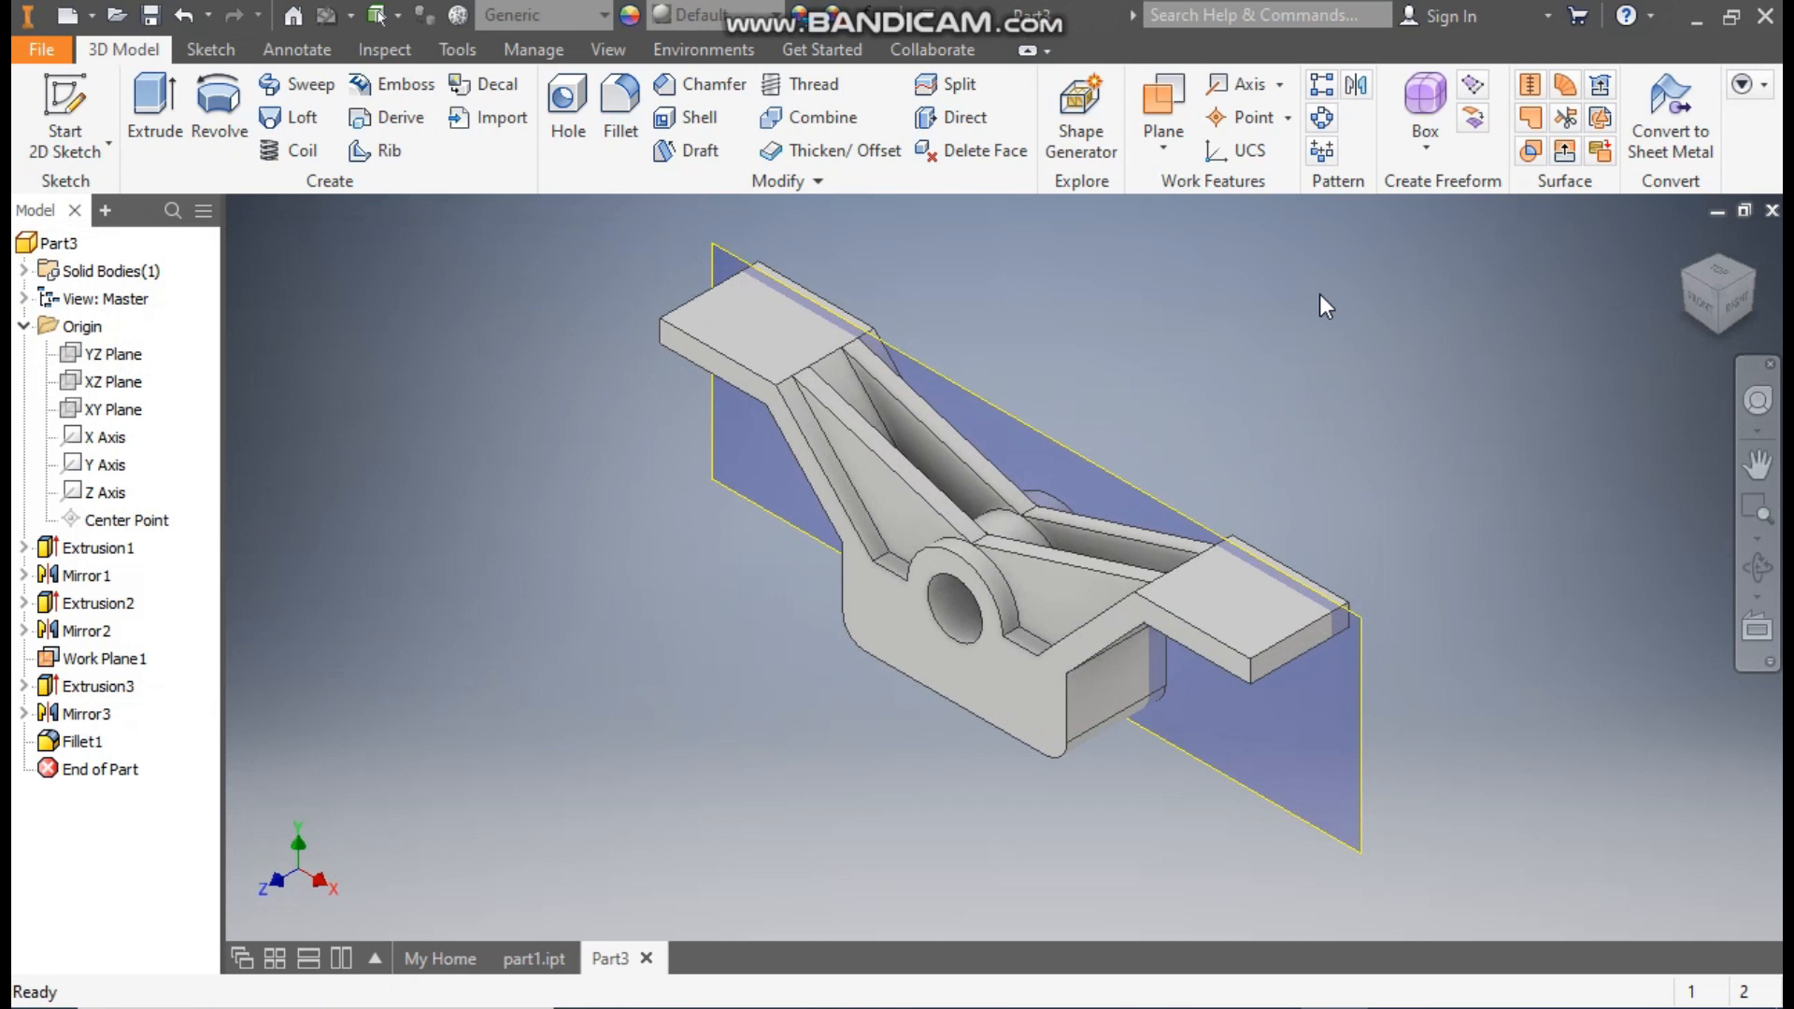
left_click(994, 407)
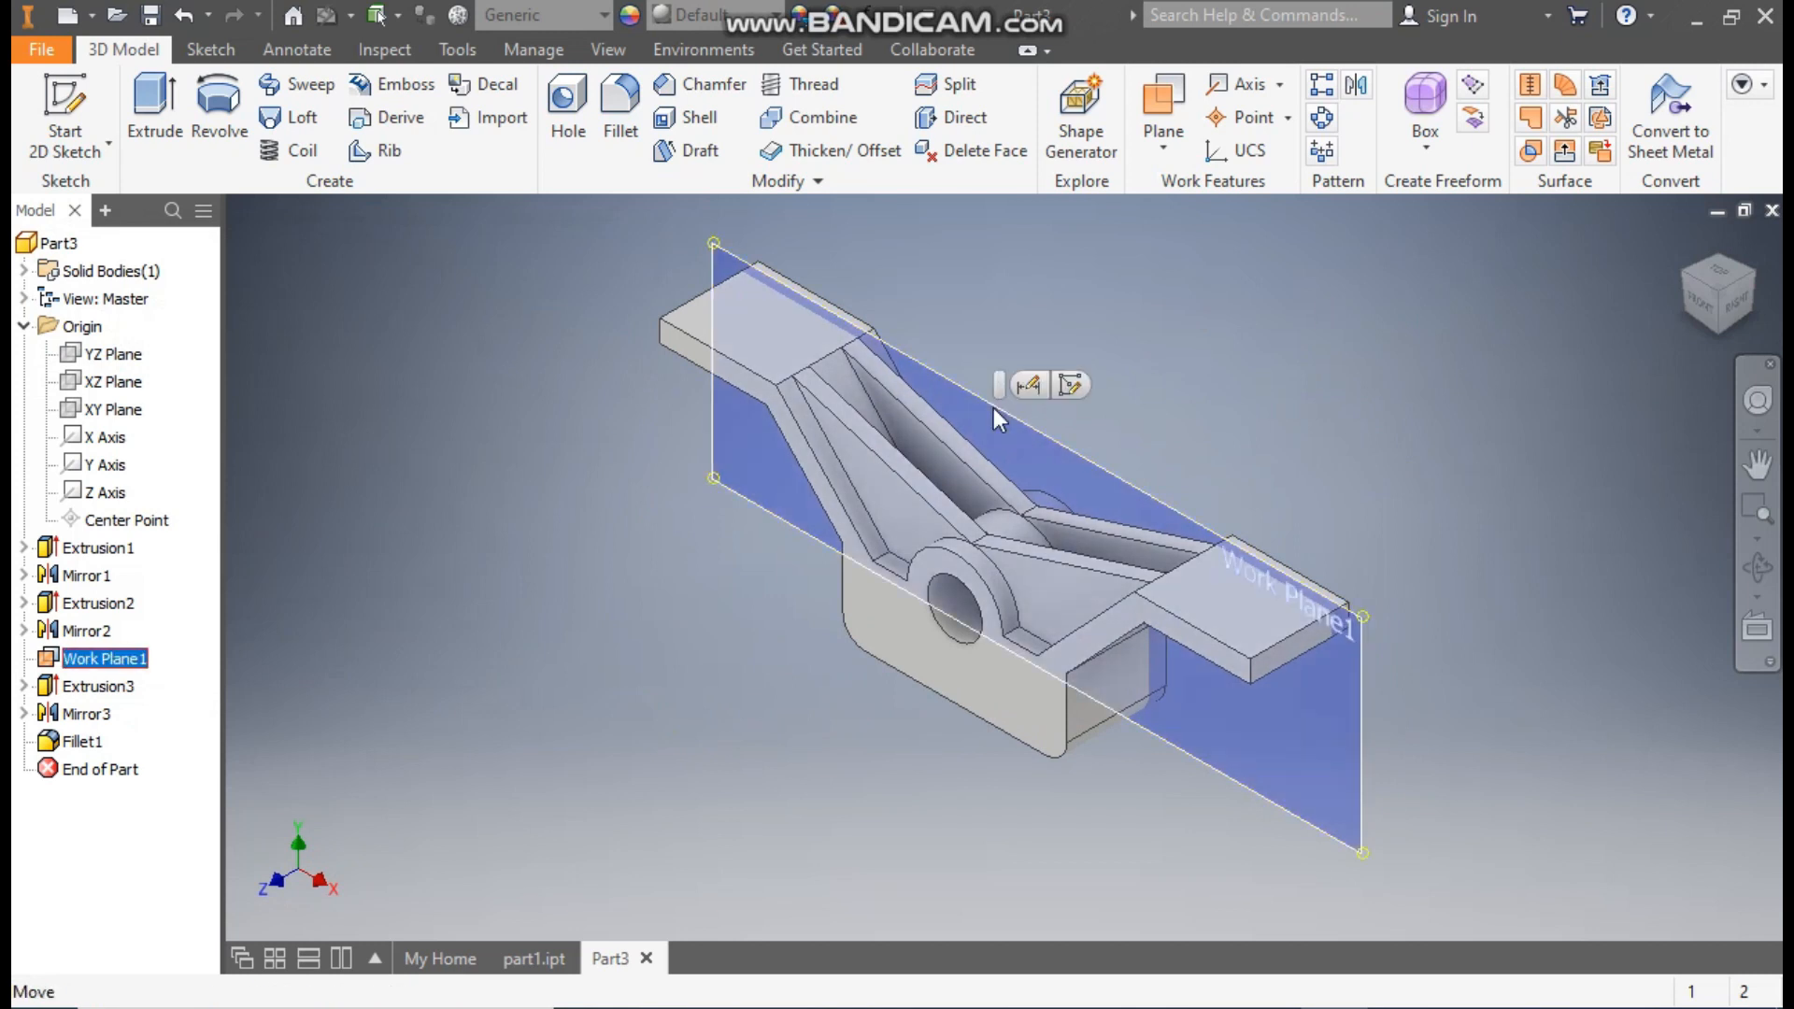
right_click(994, 407)
left_click(1058, 325)
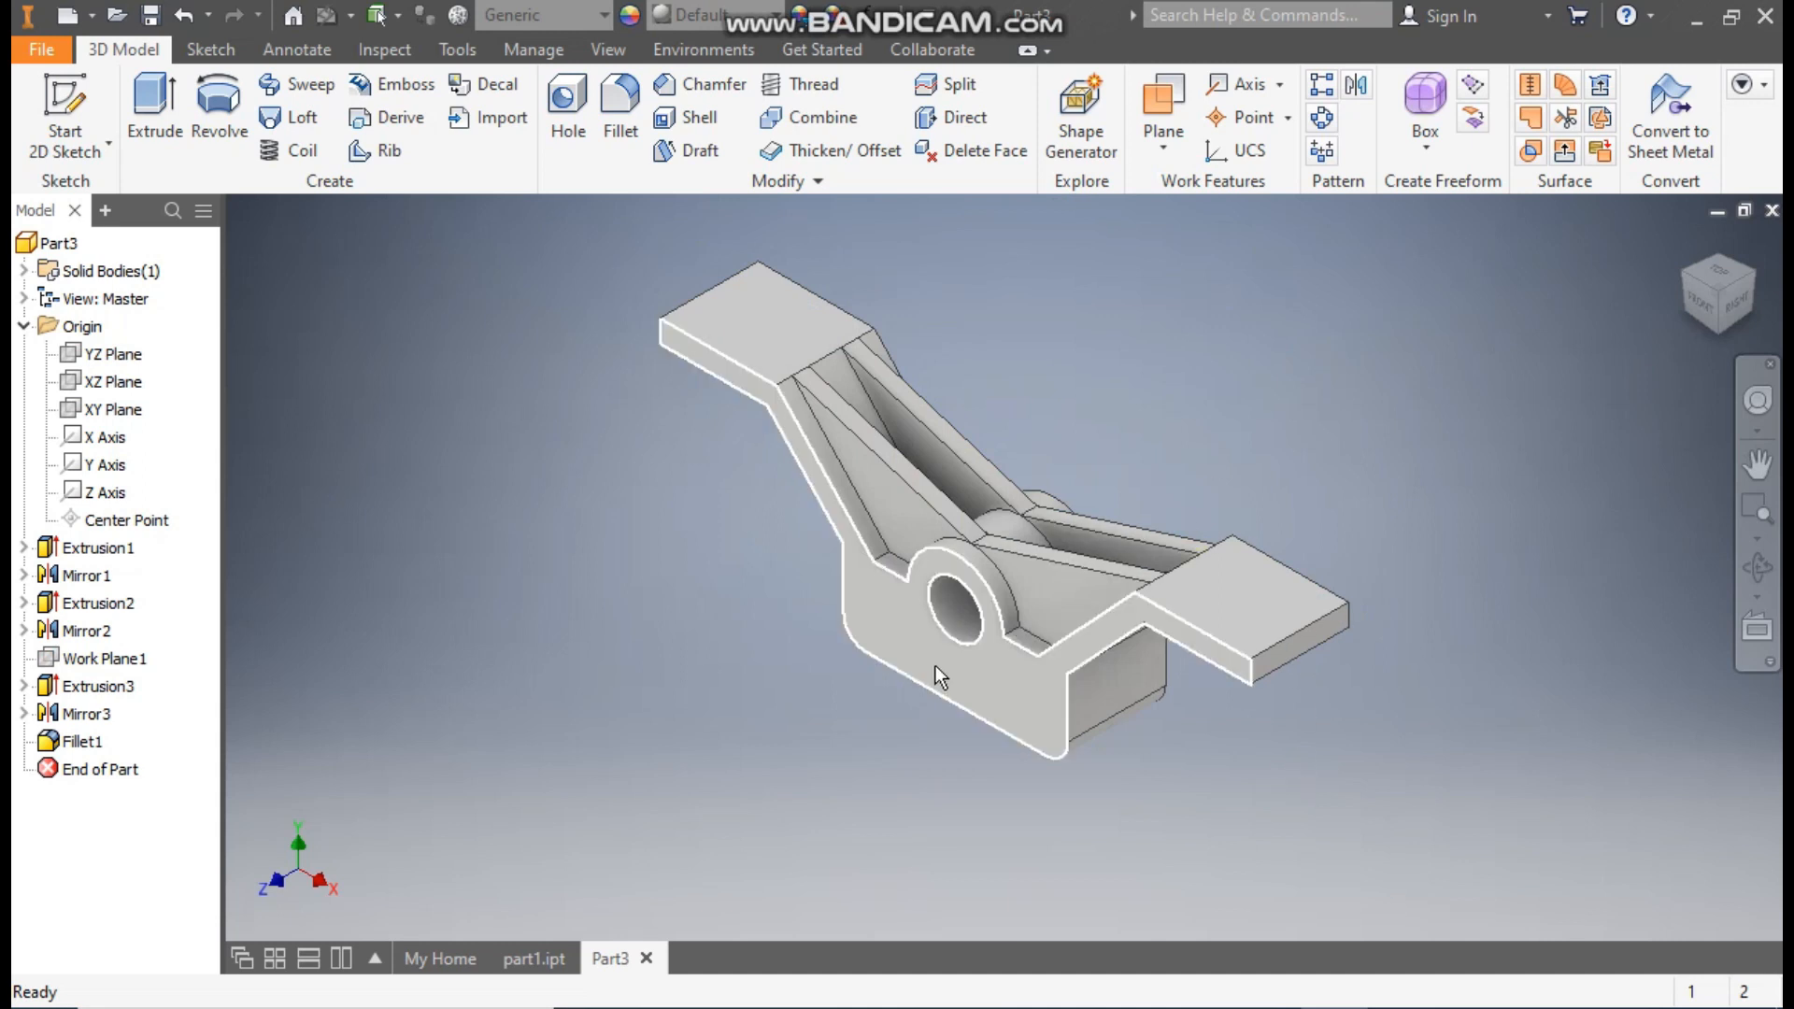
- Examine the ring's bore in part1.ipt and sketch a 12.5 mm circle concentric with the bore on Part3's front face
left_click(528, 957)
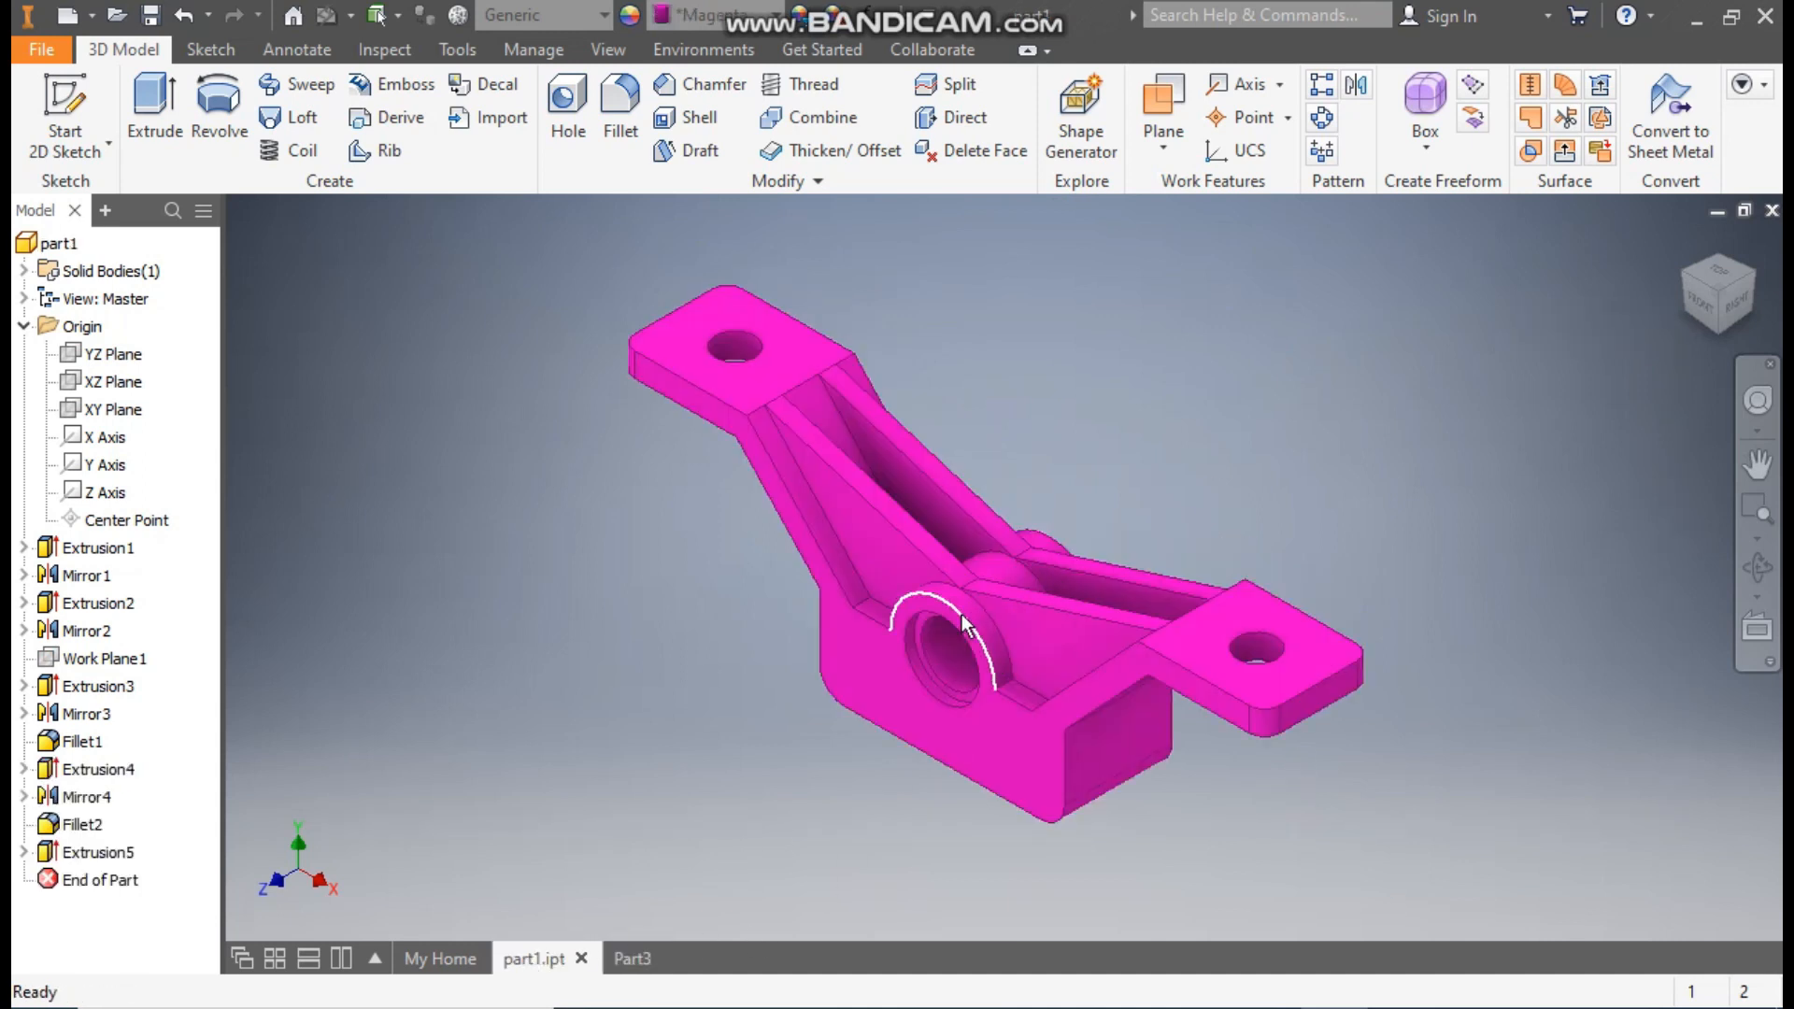
scroll(944, 672, "down", 3)
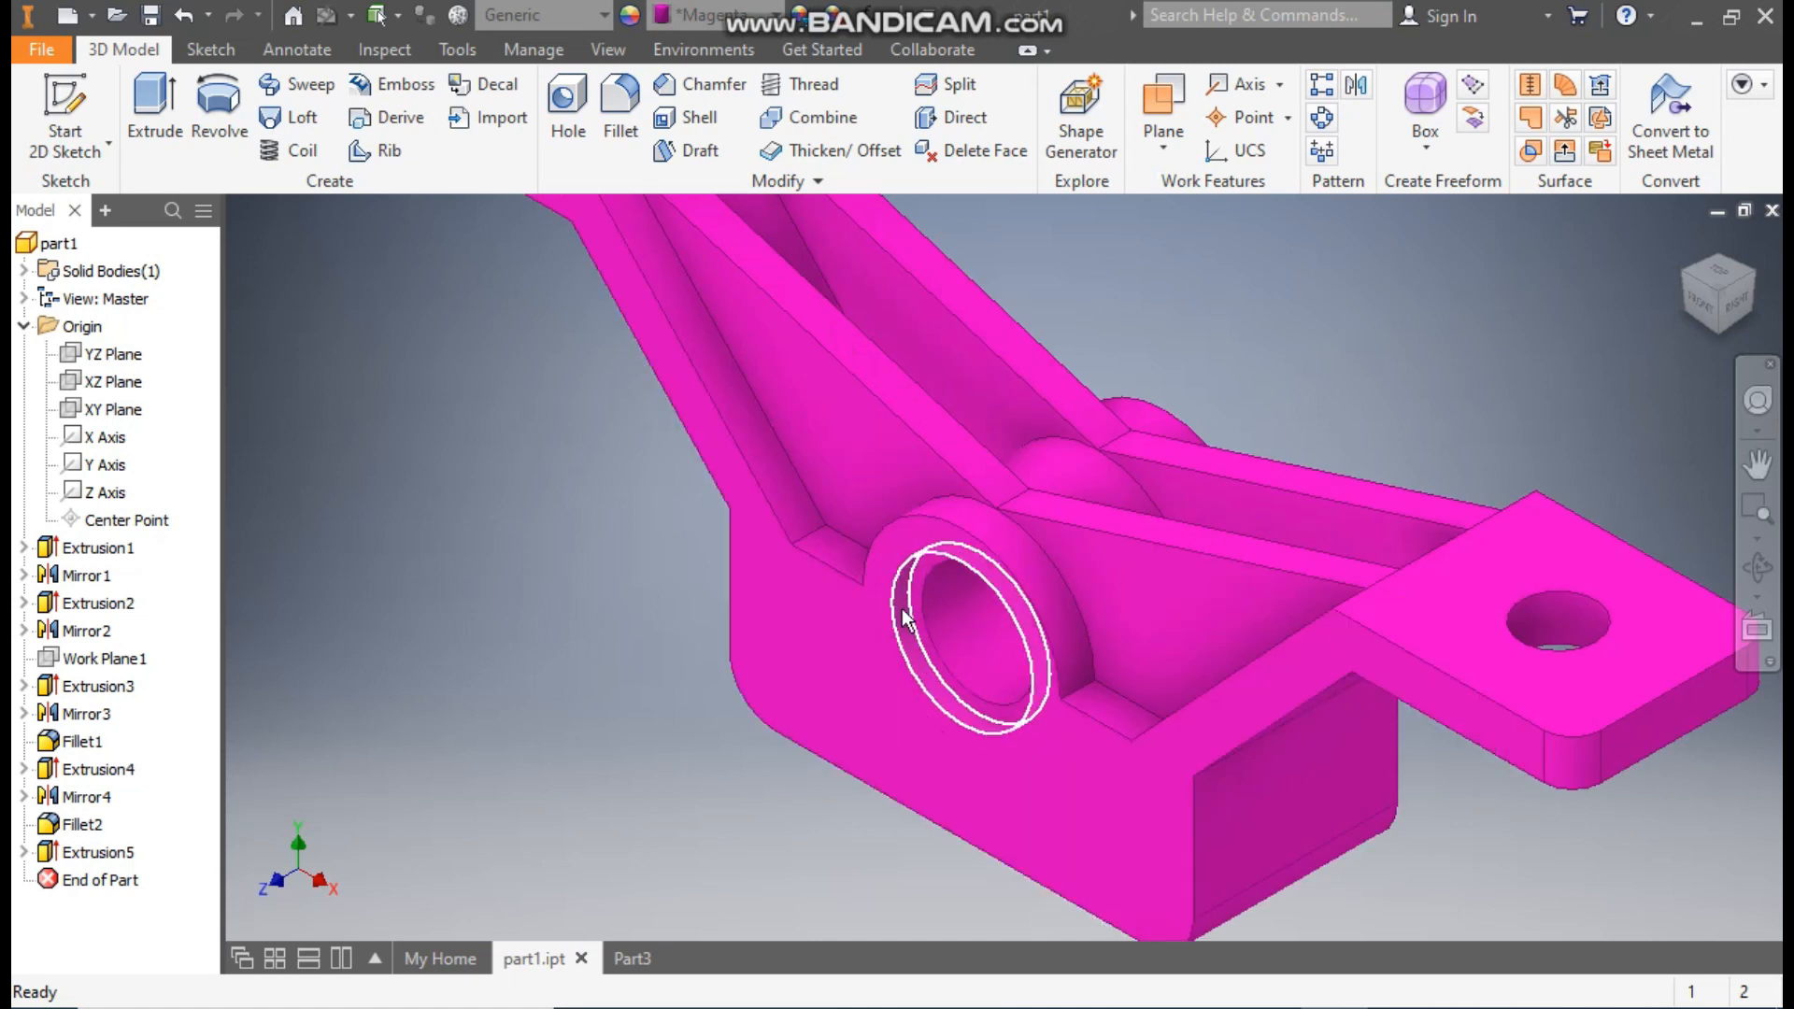
scroll(887, 604, "up", 4)
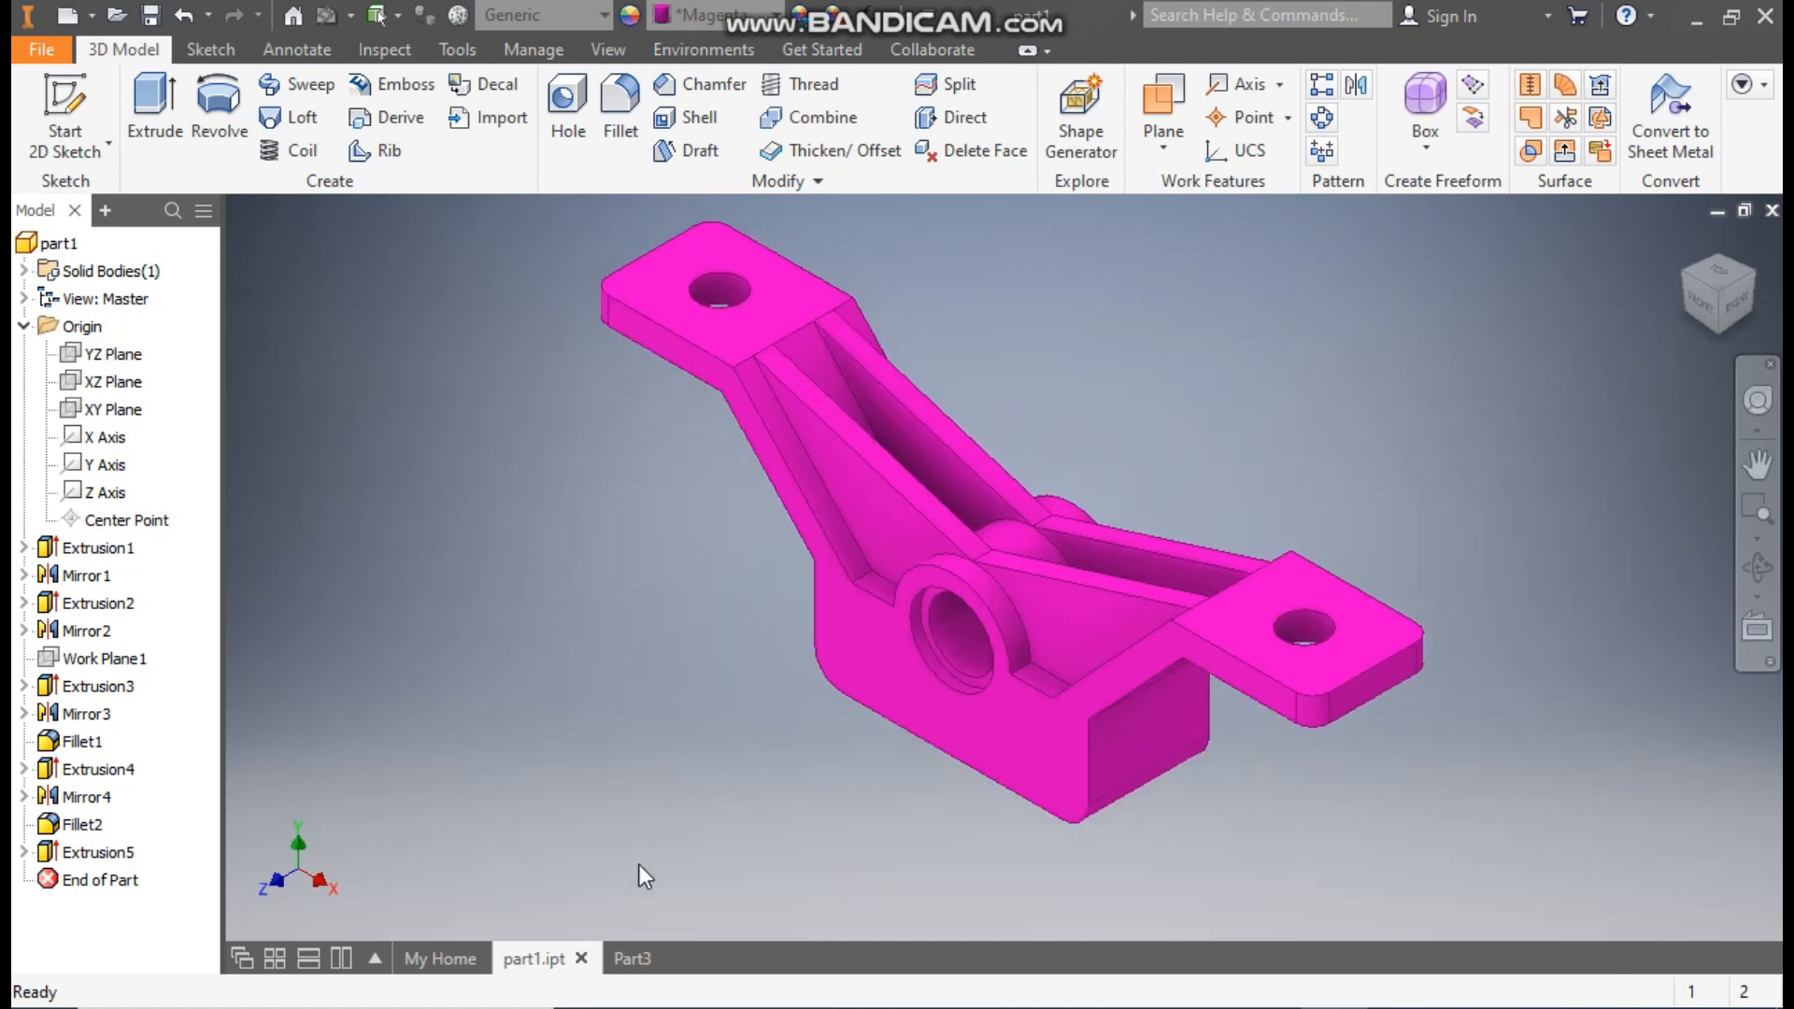
left_click(632, 958)
left_click(920, 646)
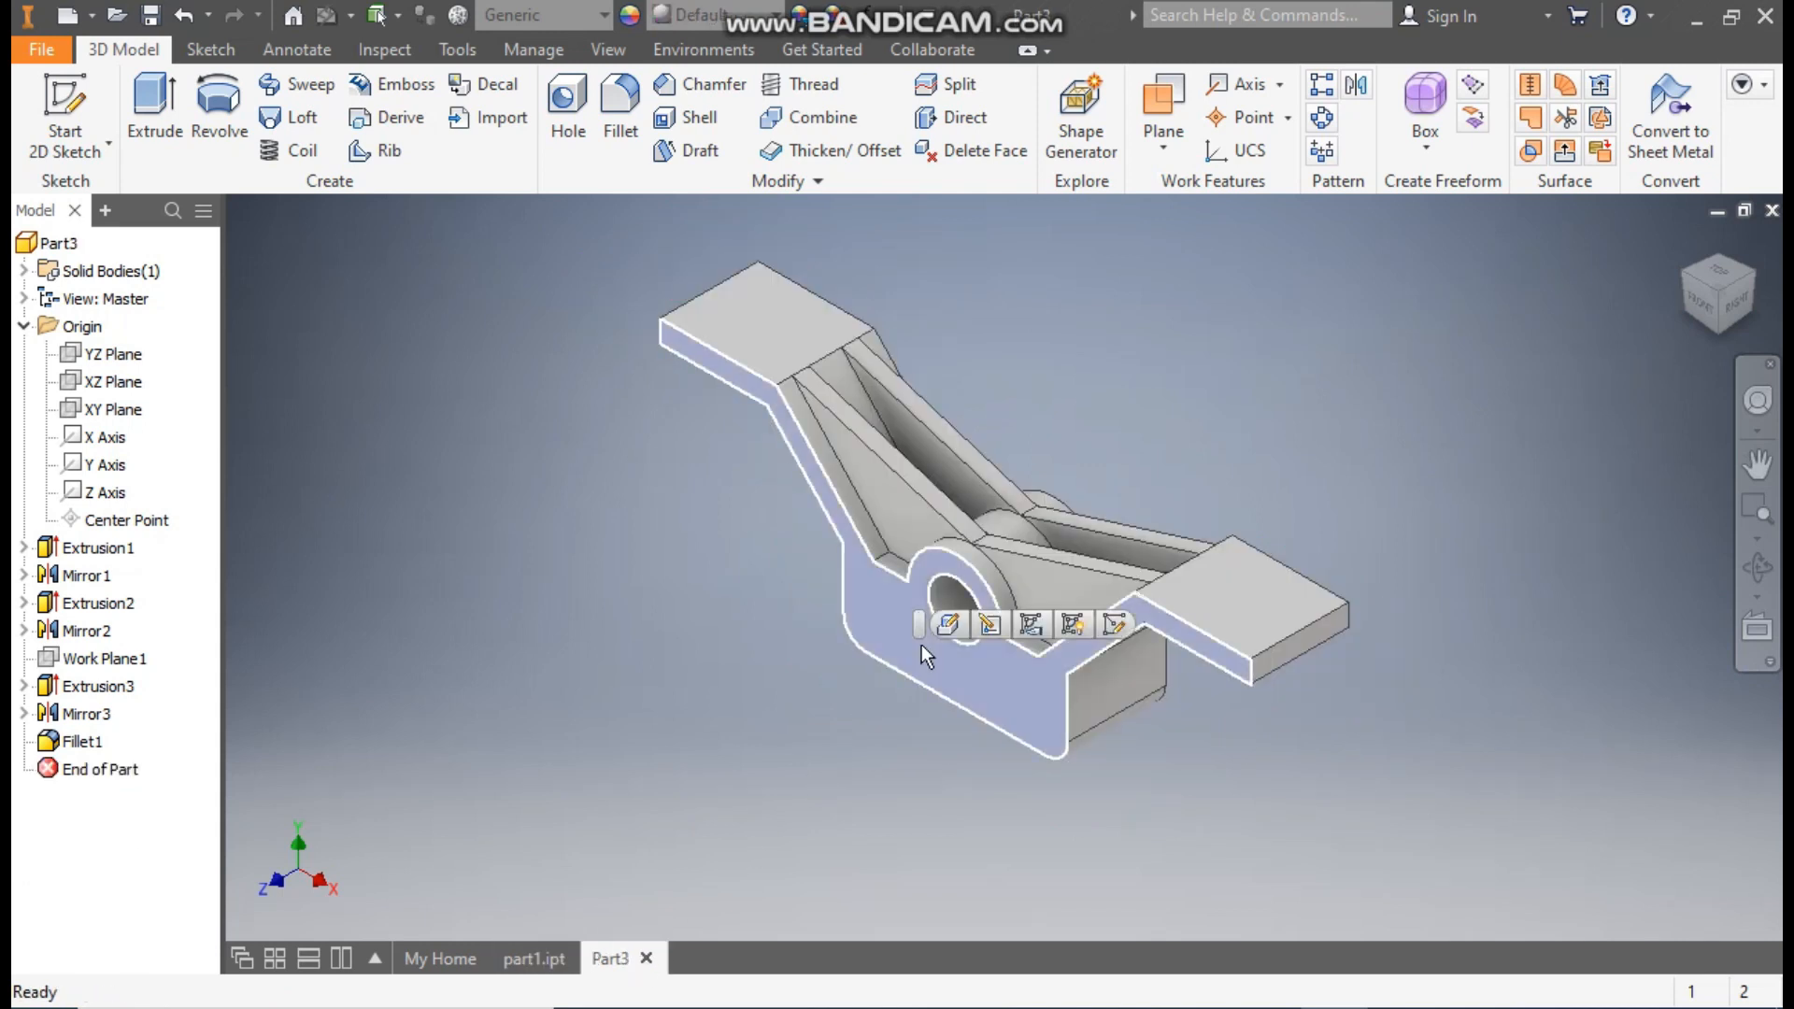
left_click(1119, 621)
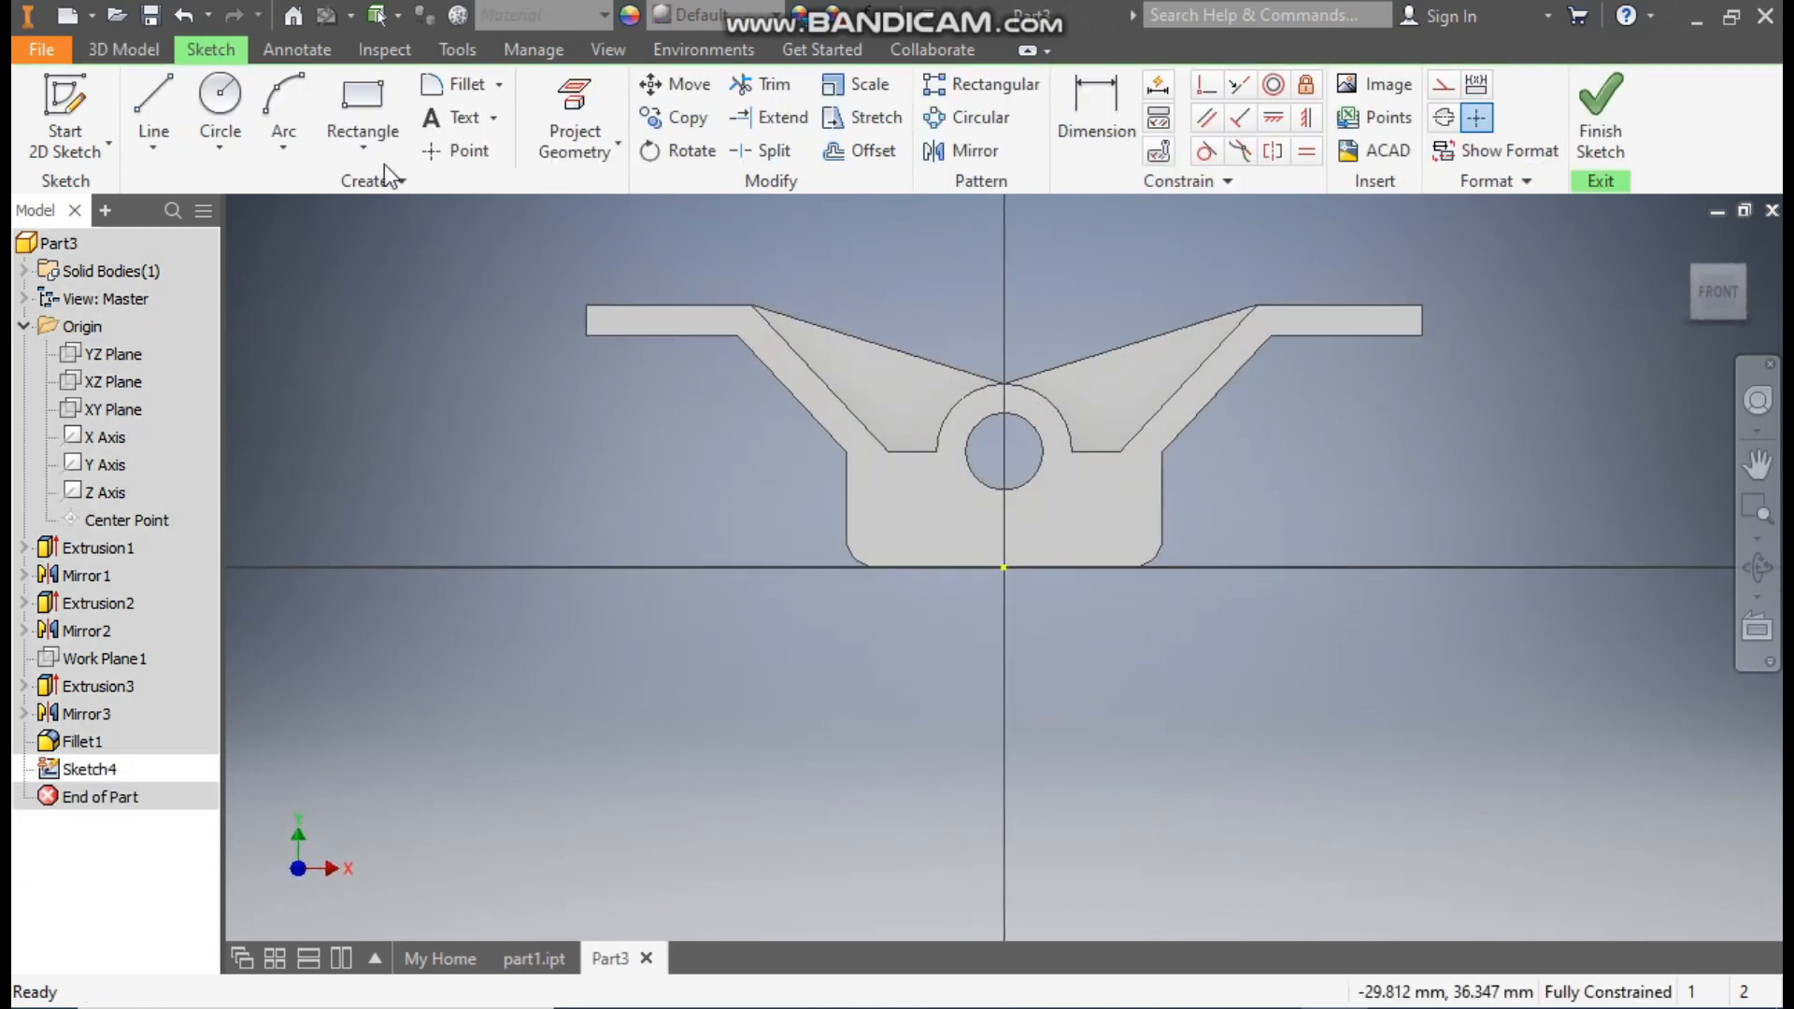
left_click(216, 106)
scroll(1093, 314, "down", 3)
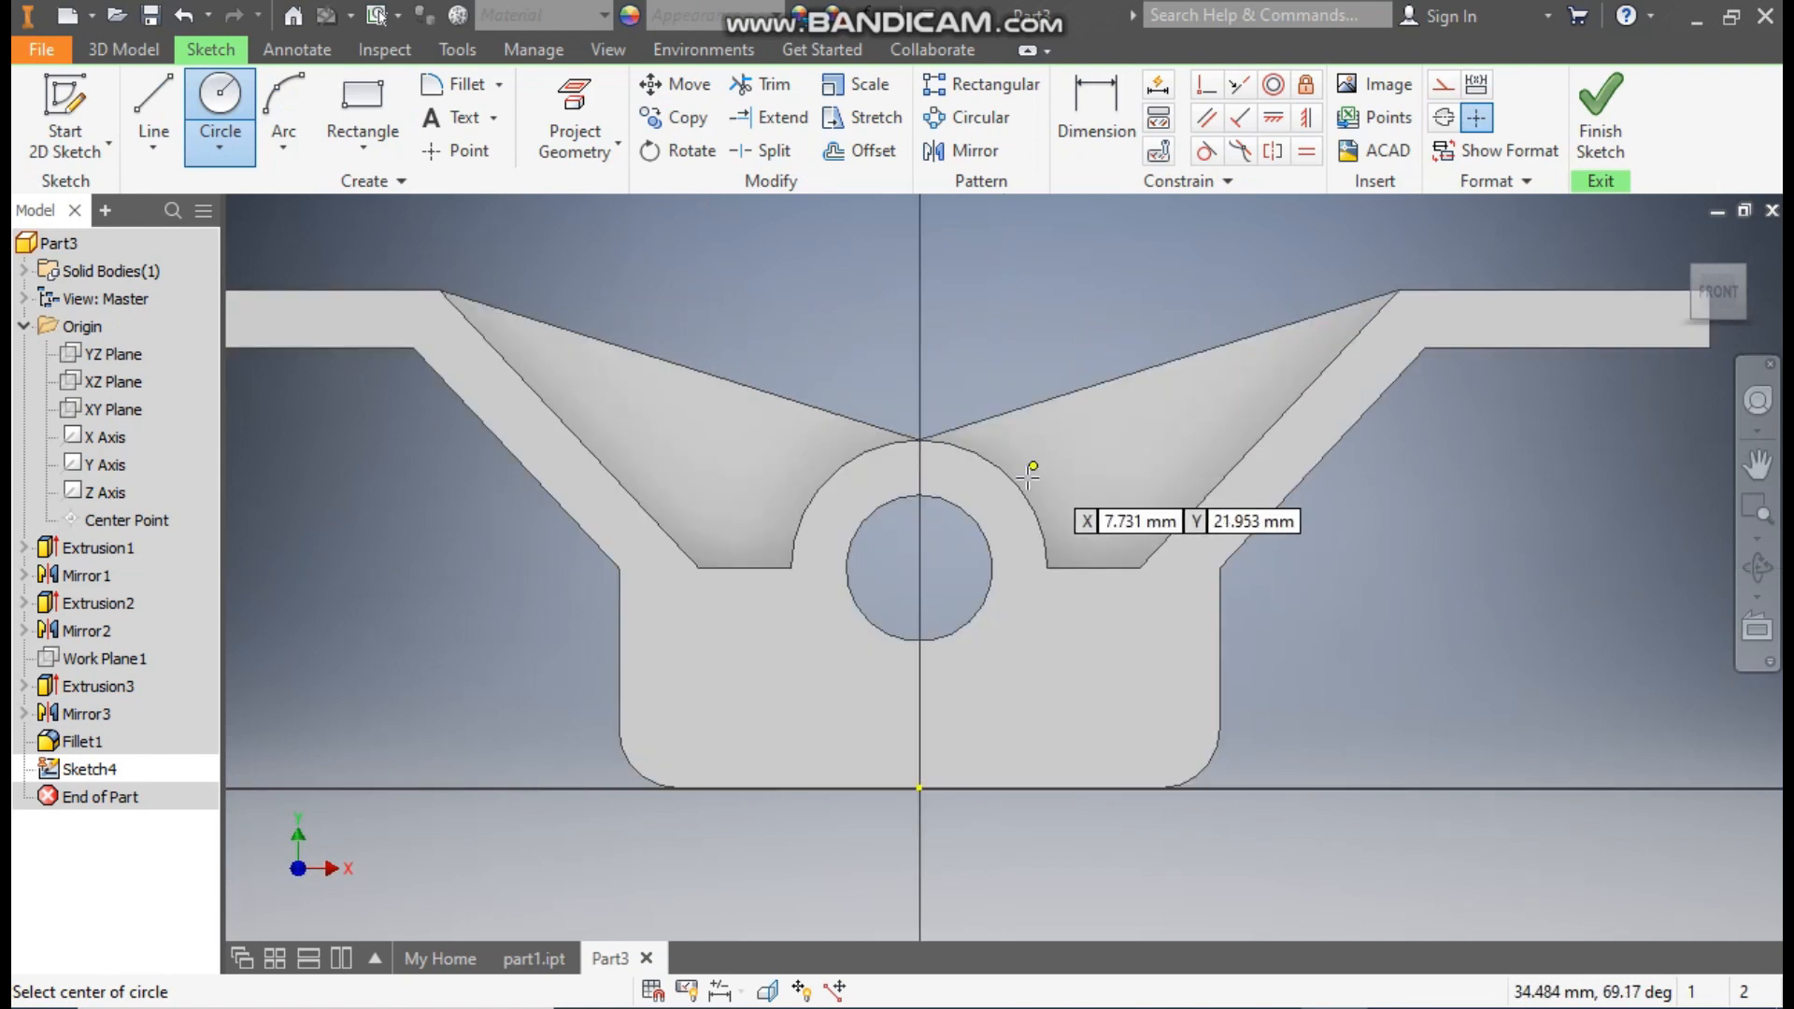
left_click(919, 567)
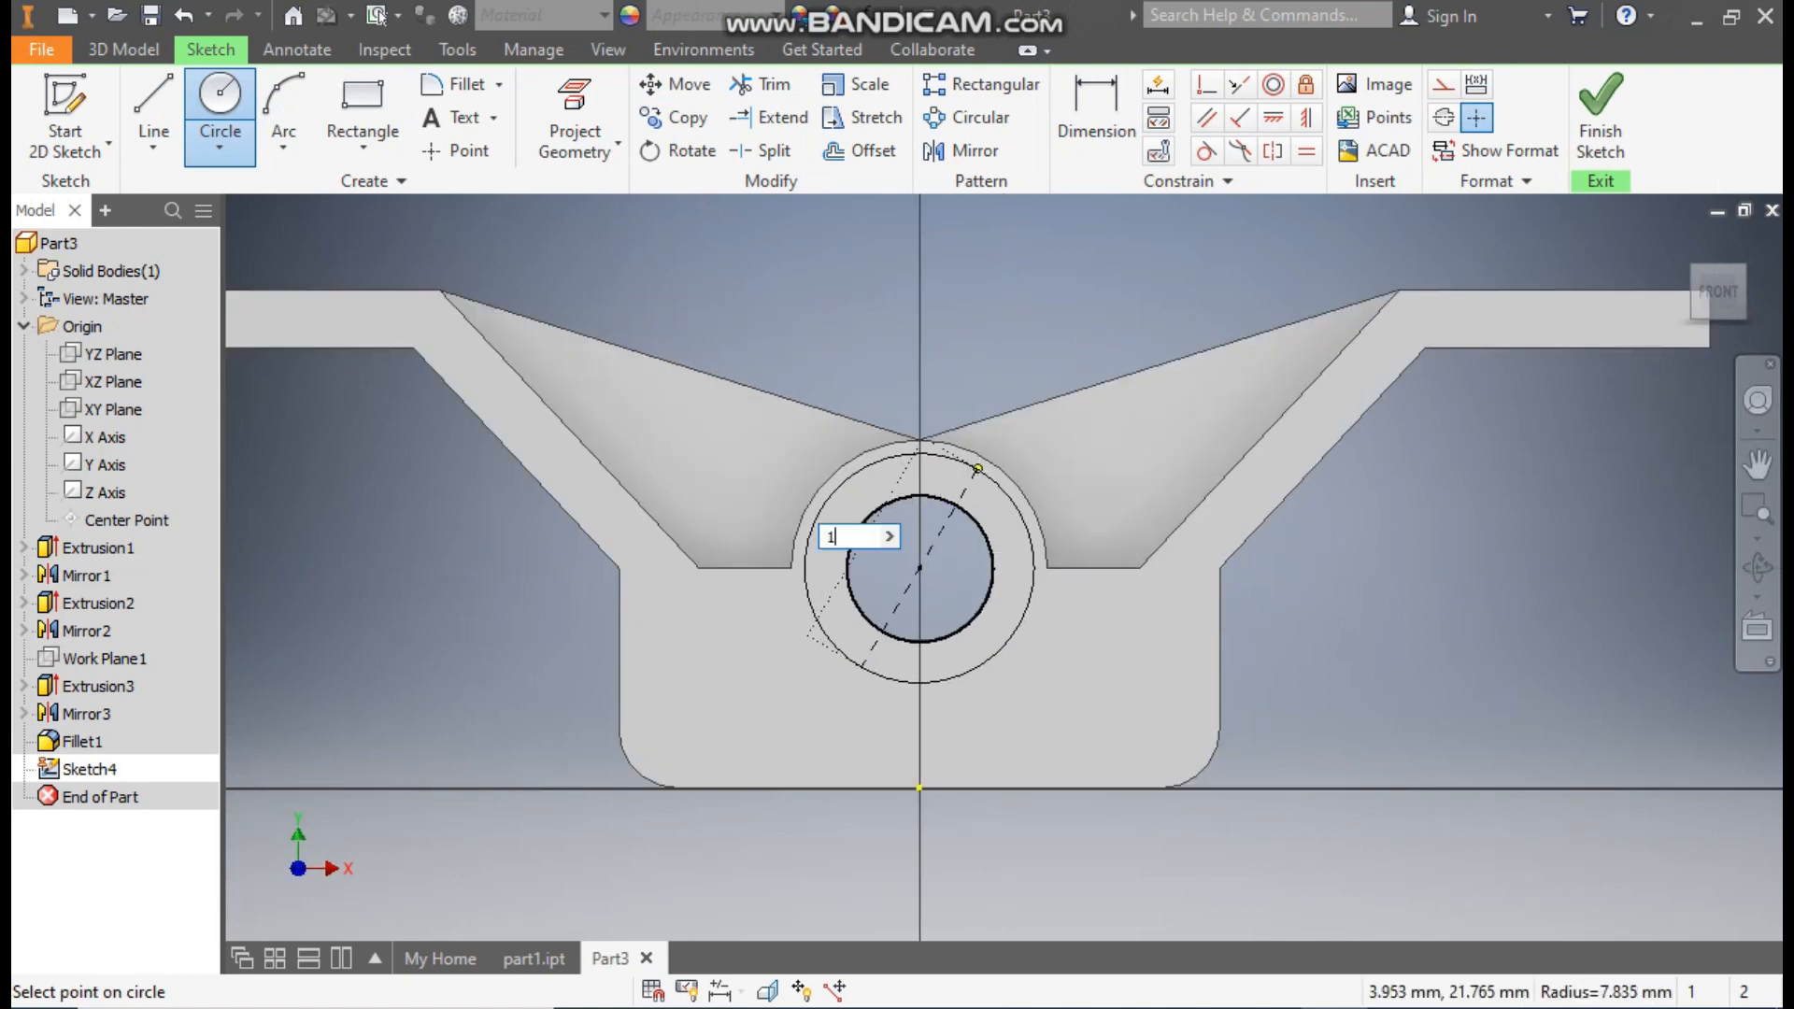
type("12.5")
key("Return")
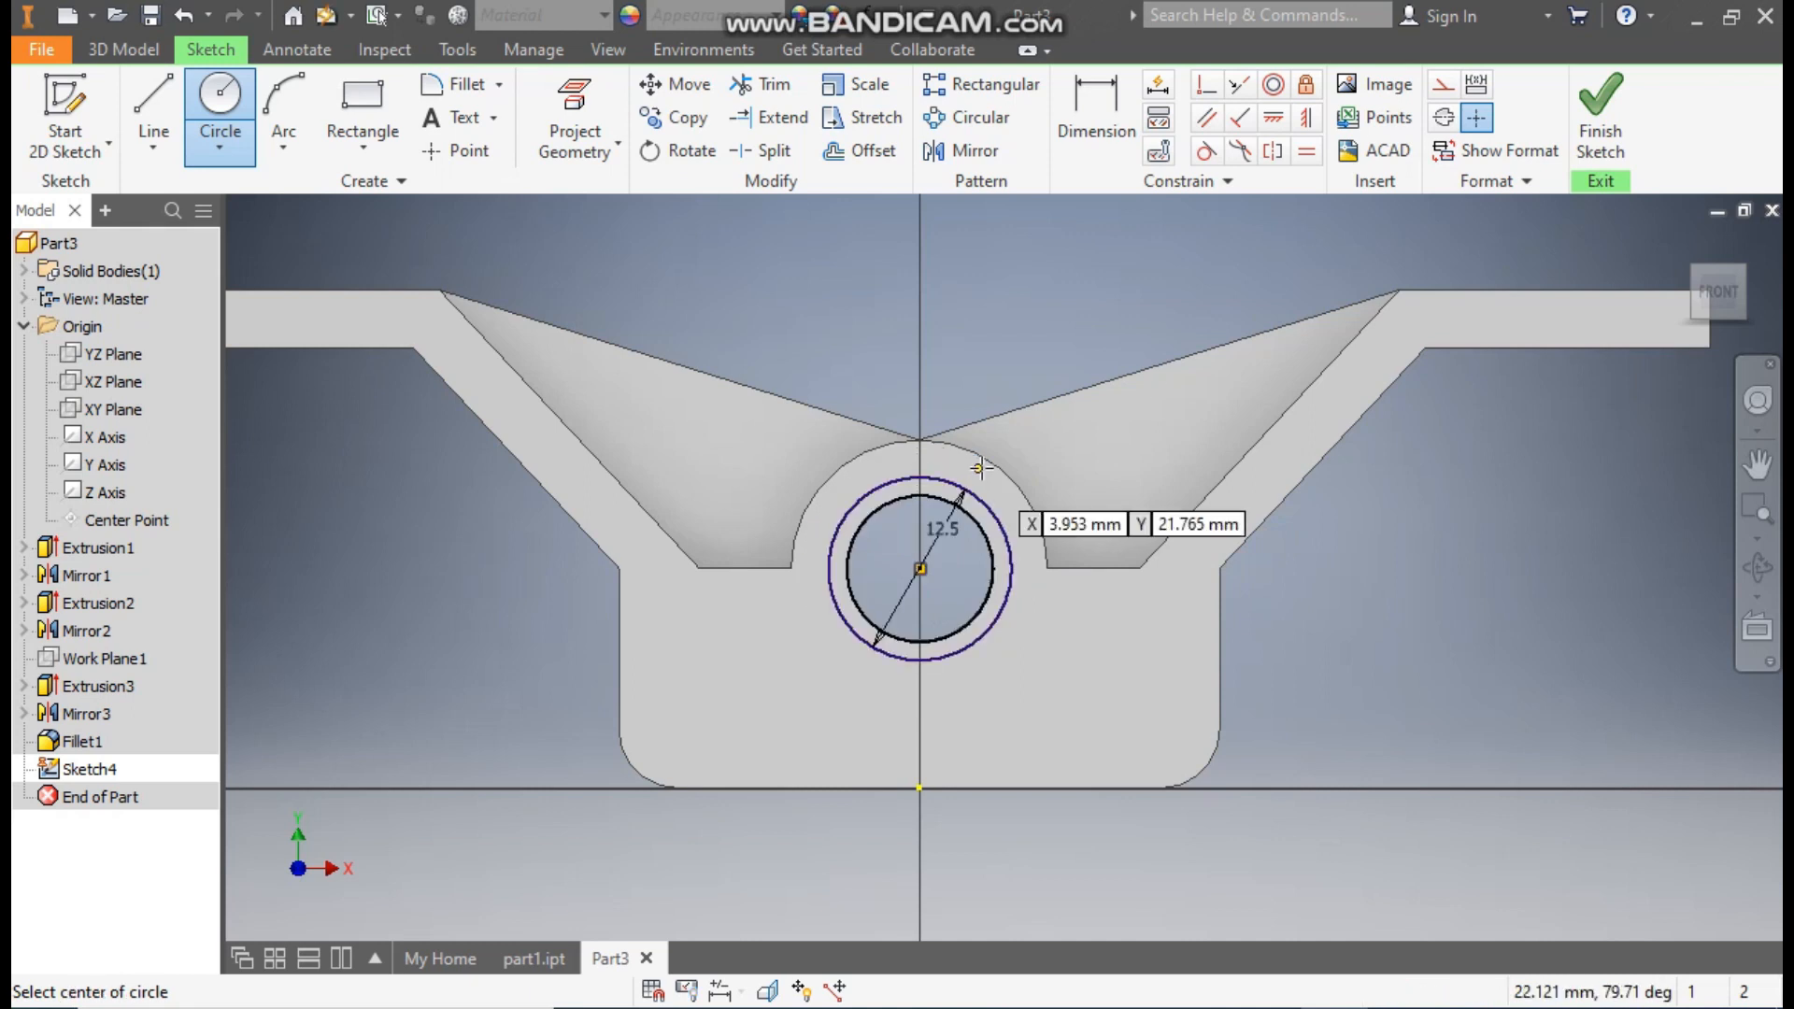
- Cut the full 12.5 mm circle area 1 mm deep into the front face to form a recess around the bore
left_click(1619, 109)
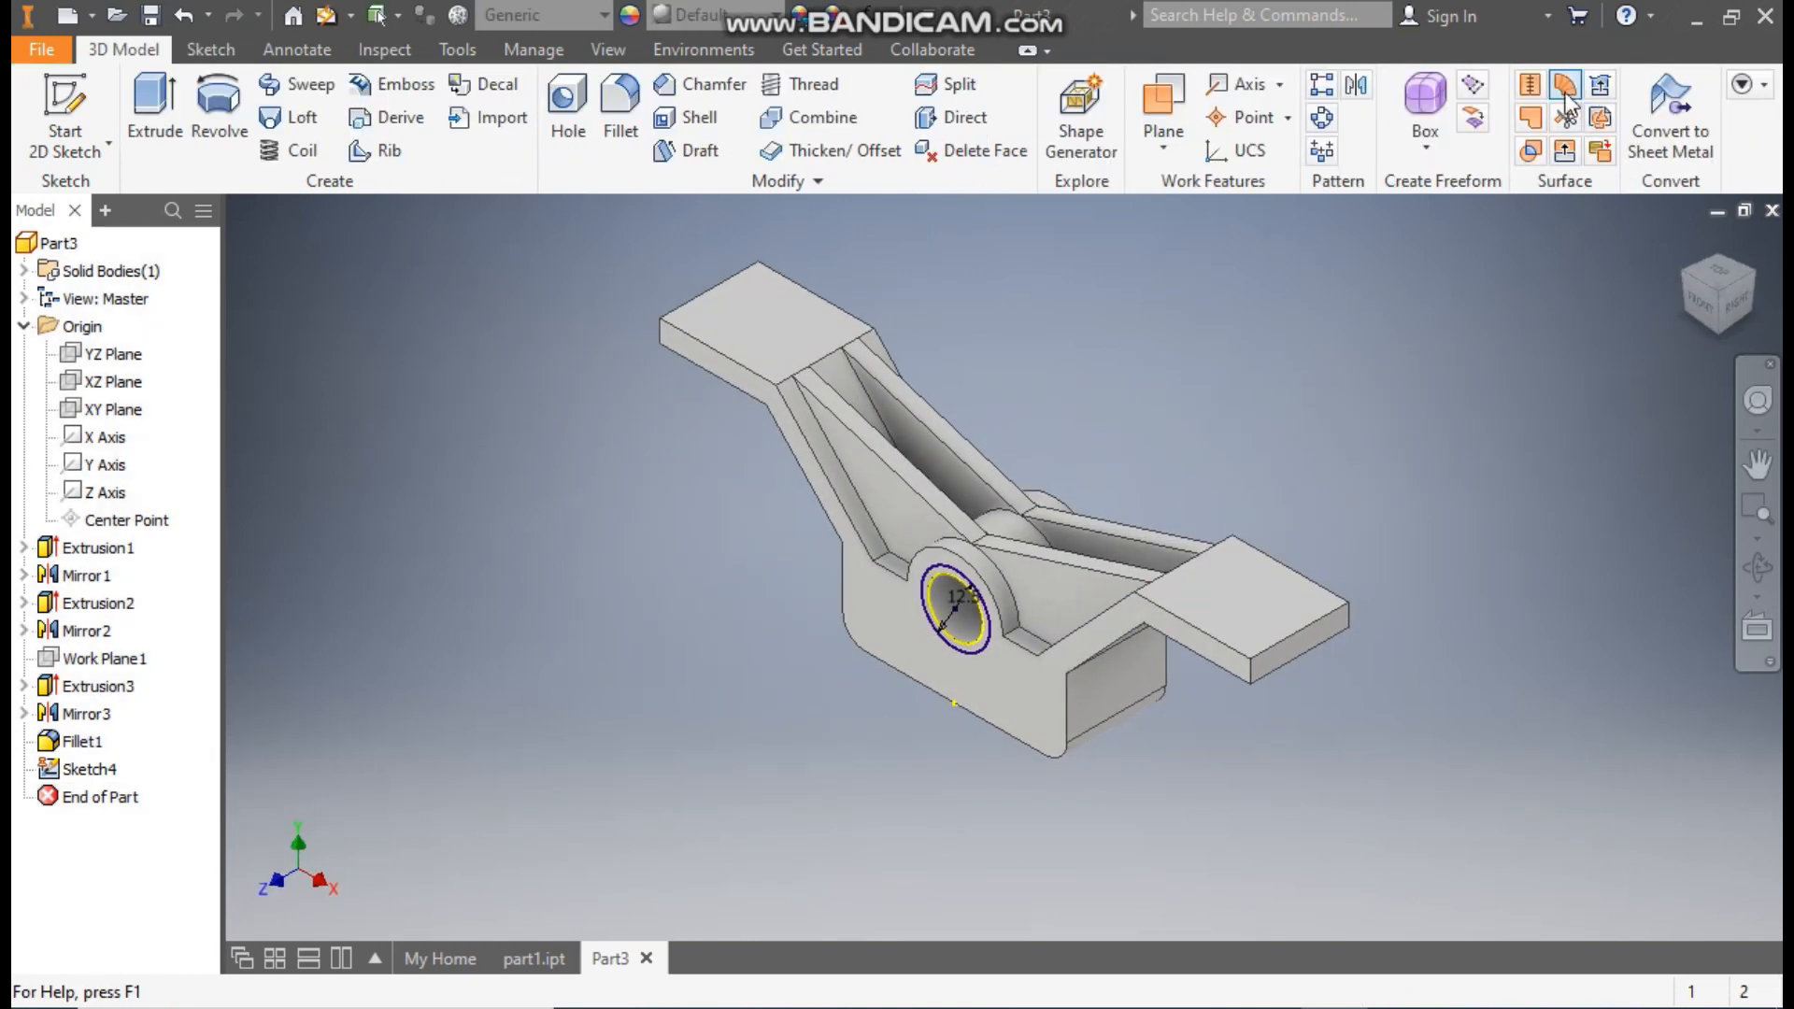
left_click(154, 103)
scroll(905, 574, "down", 3)
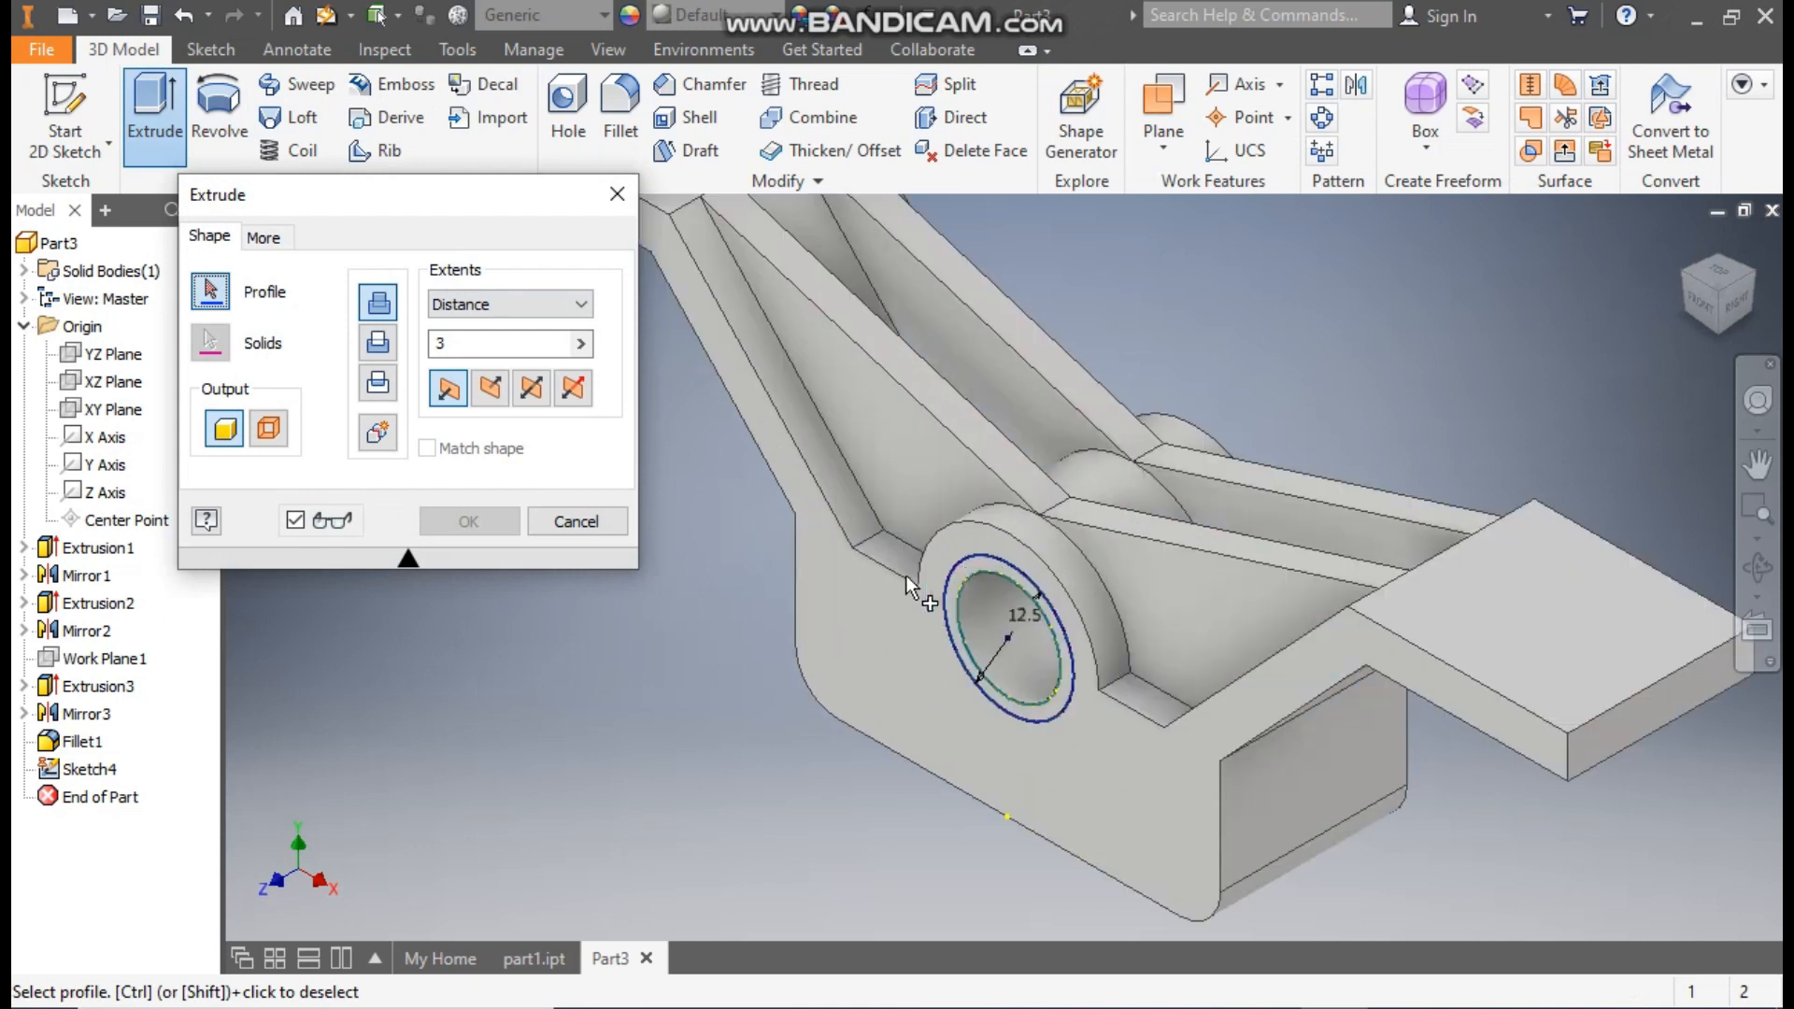
left_click(992, 571)
left_click(991, 607)
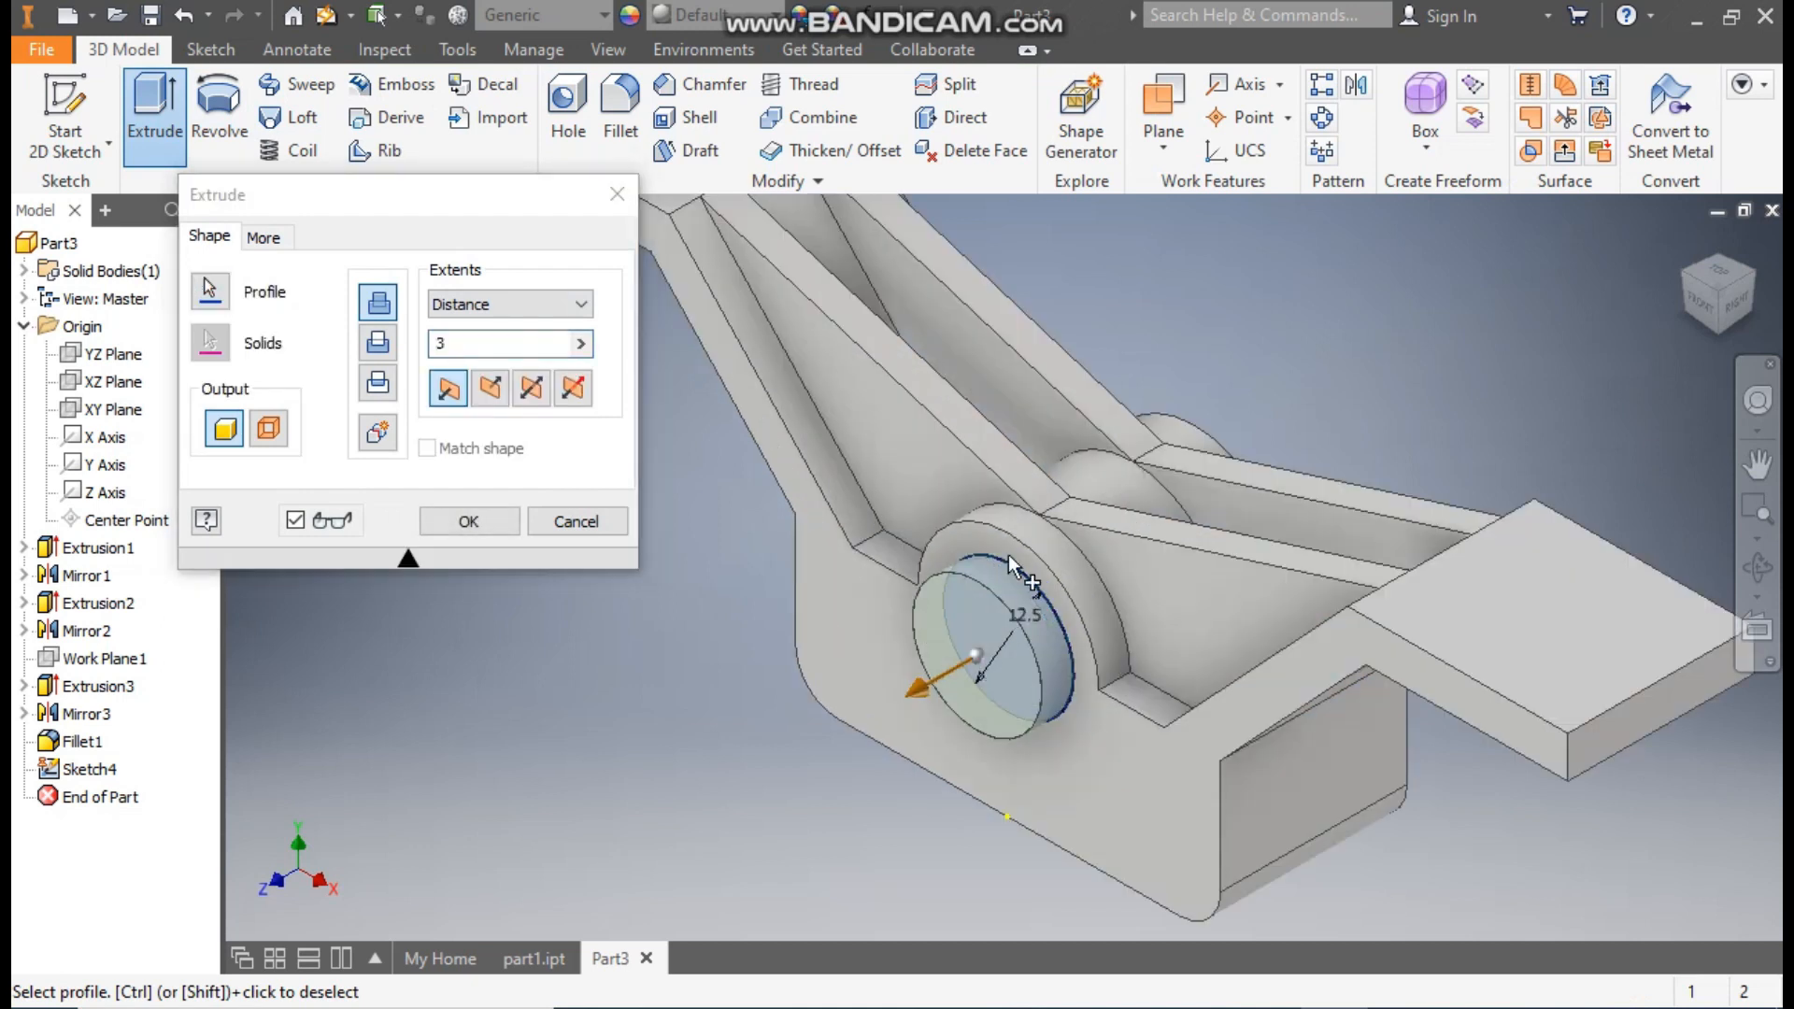
left_click(493, 391)
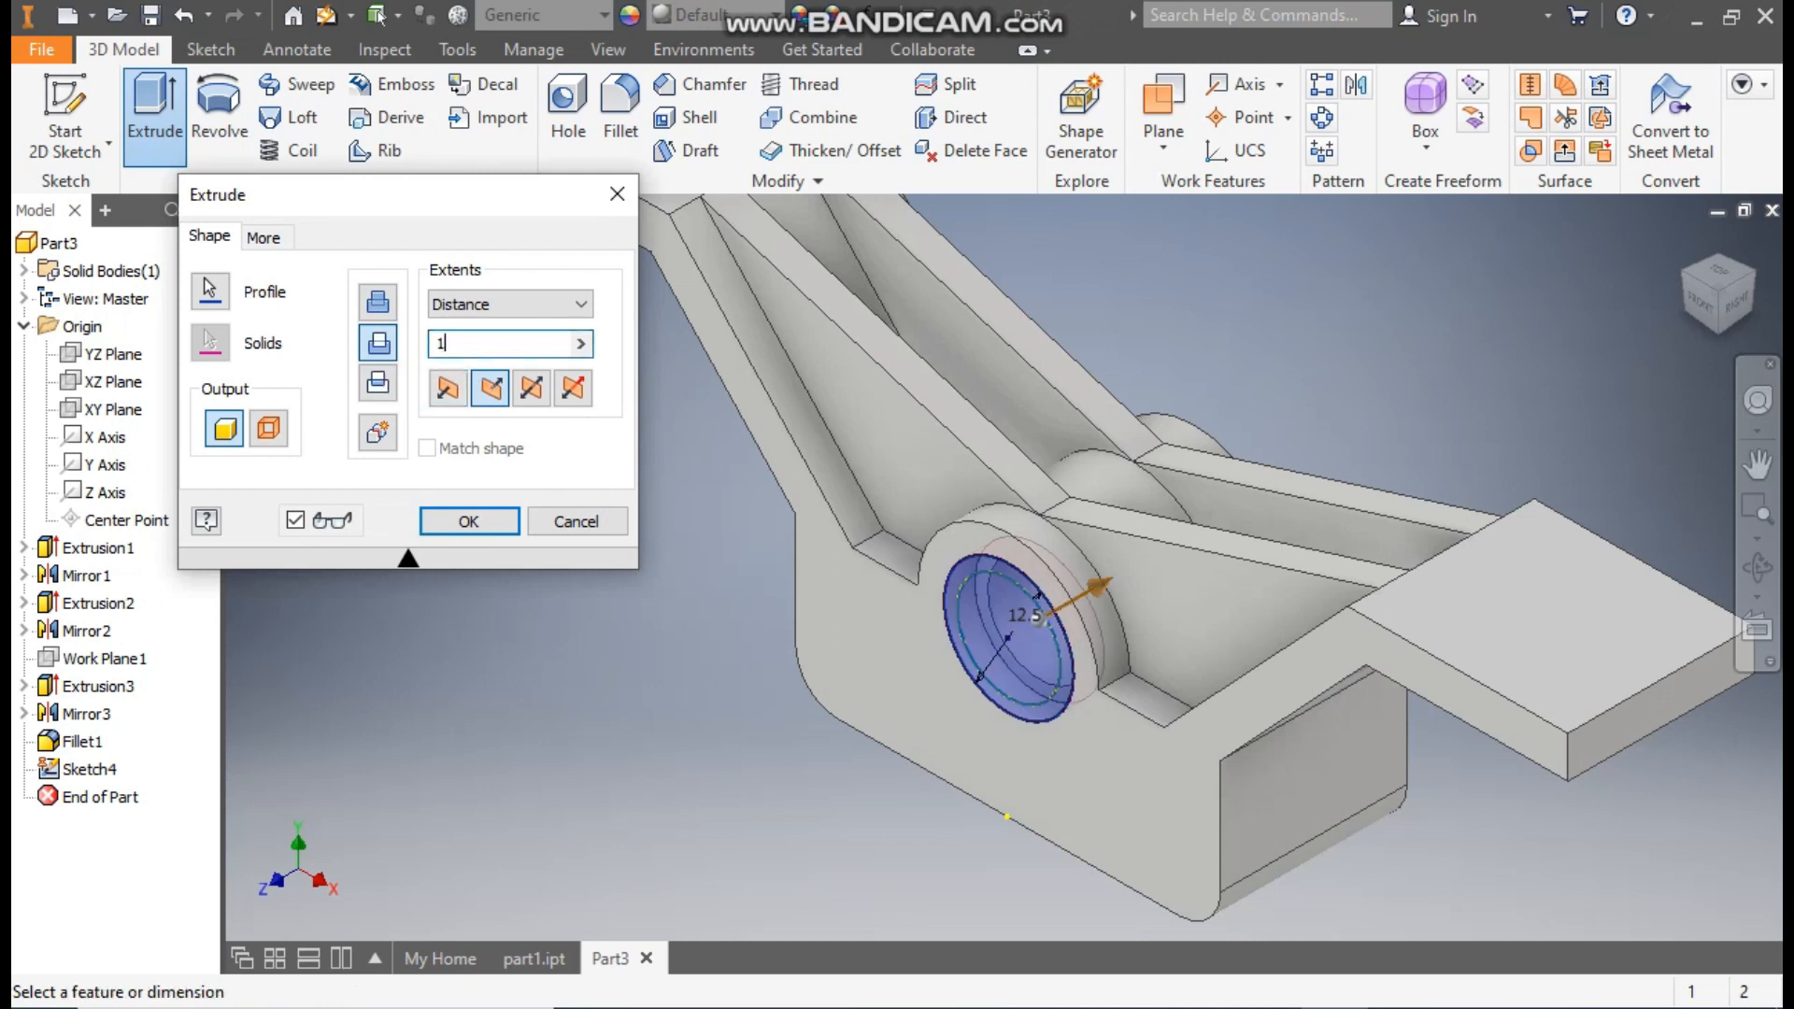
left_click(474, 521)
scroll(1402, 411, "down", 3)
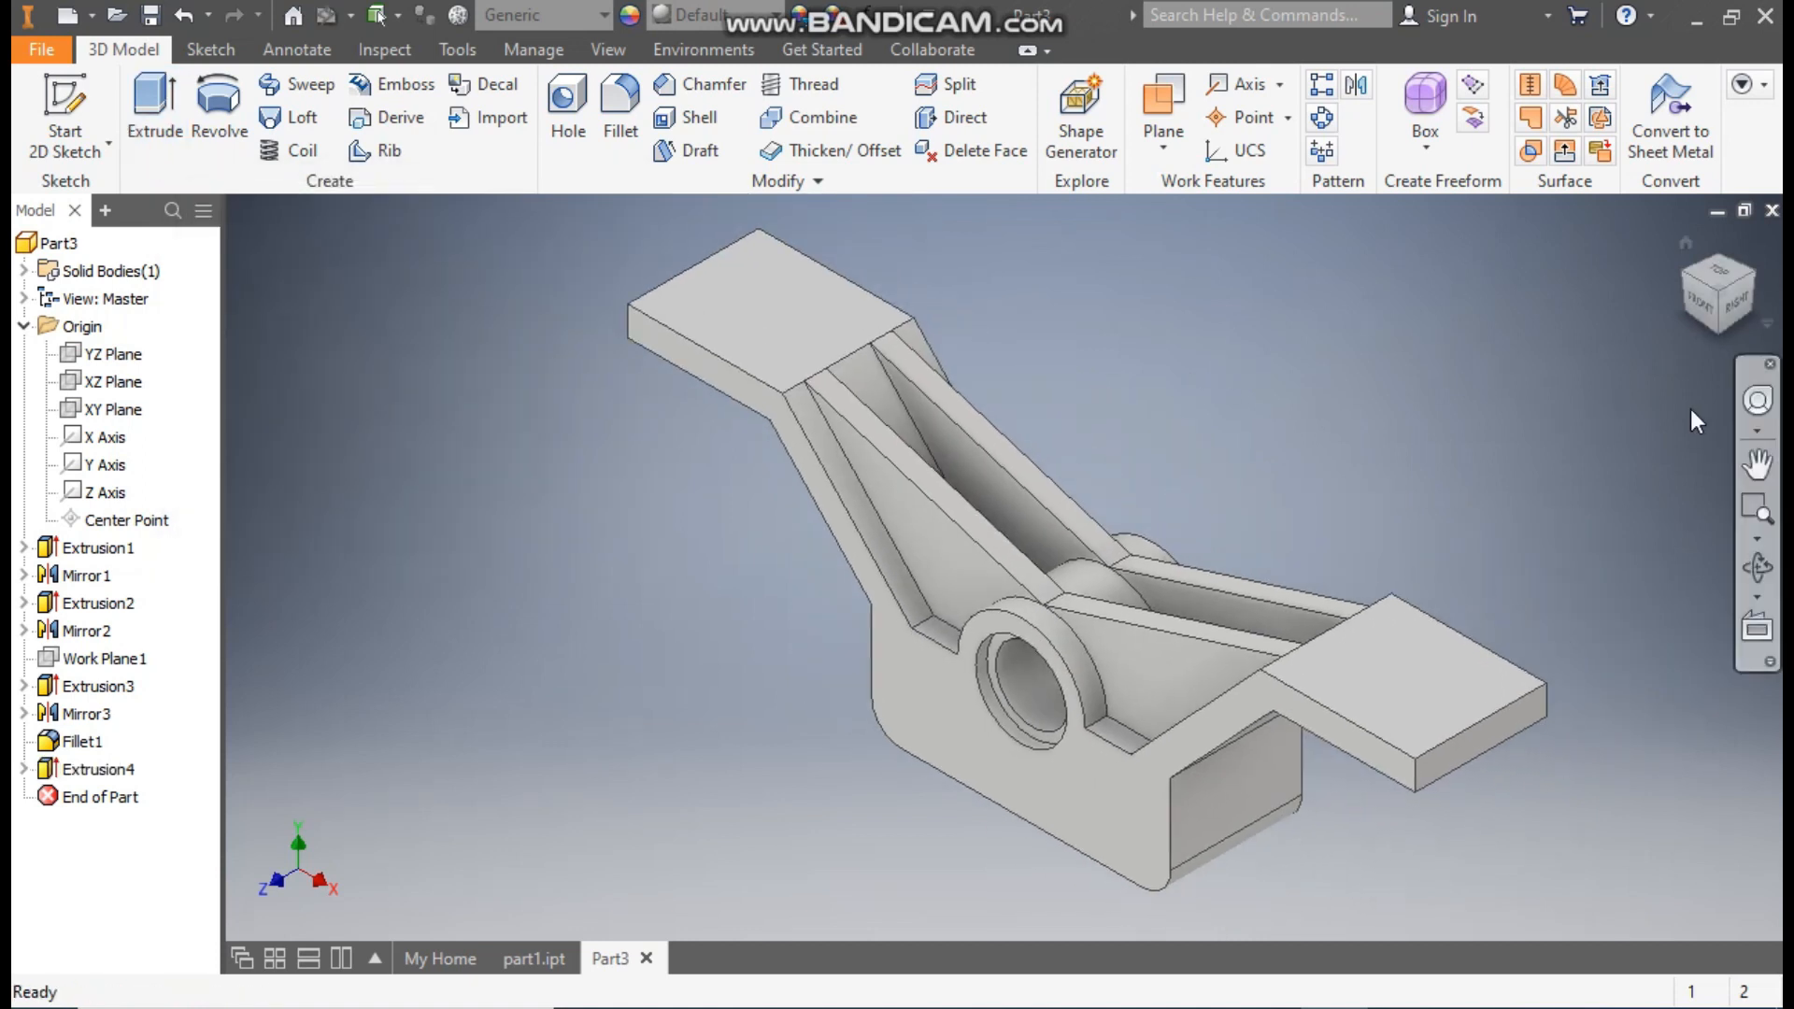
- Mirror the 1 mm bore recess on the front face to the bracket's opposite side about the XY plane
left_click(1747, 279)
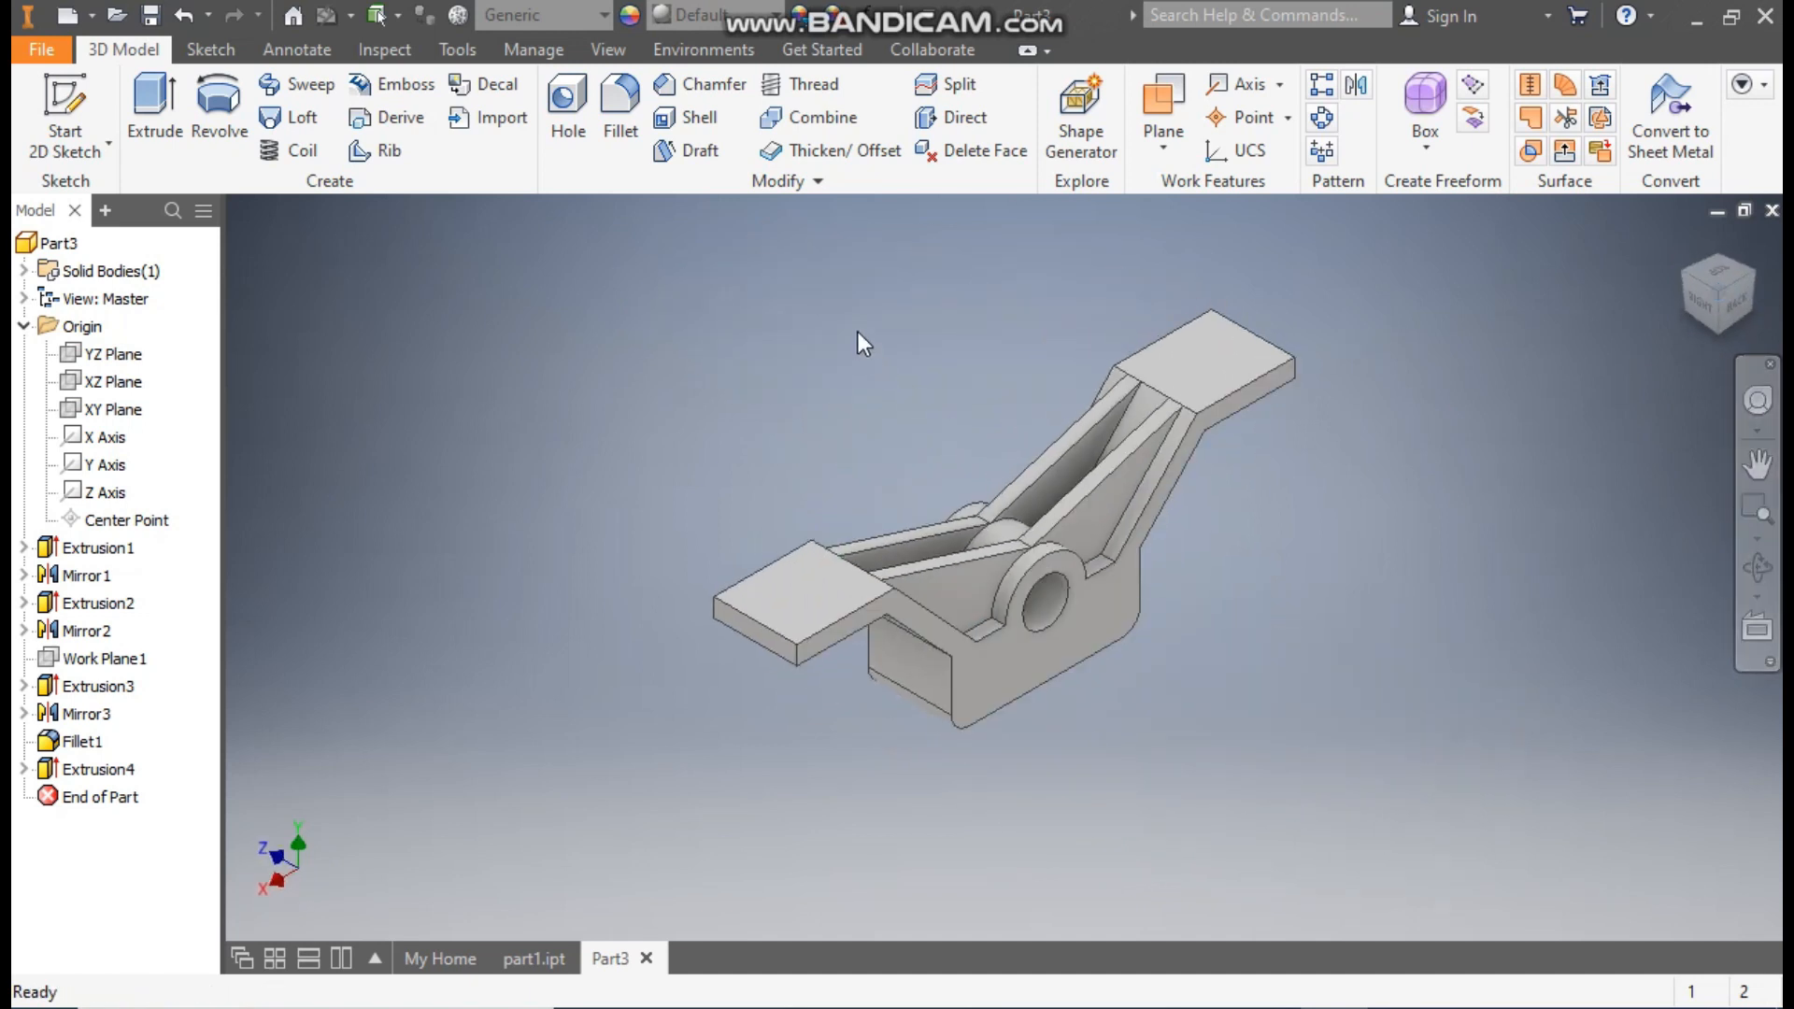
left_click(1347, 87)
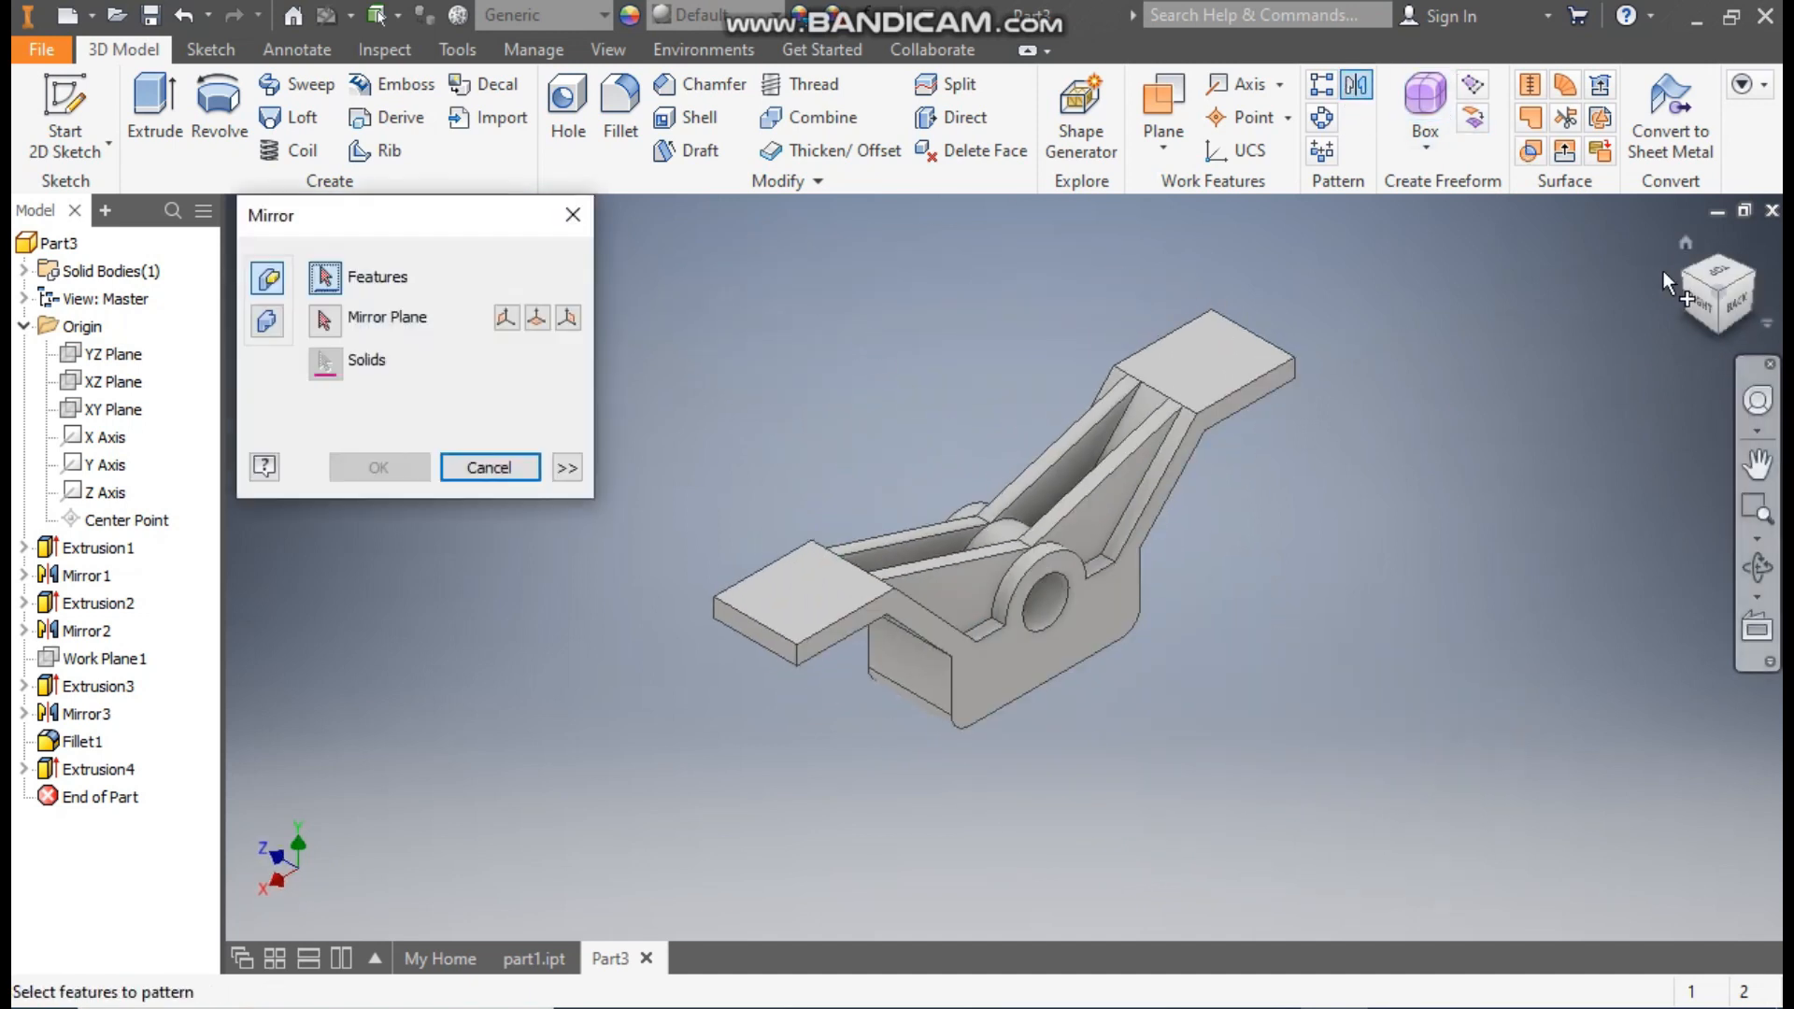
left_click(1679, 276)
scroll(976, 641, "down", 3)
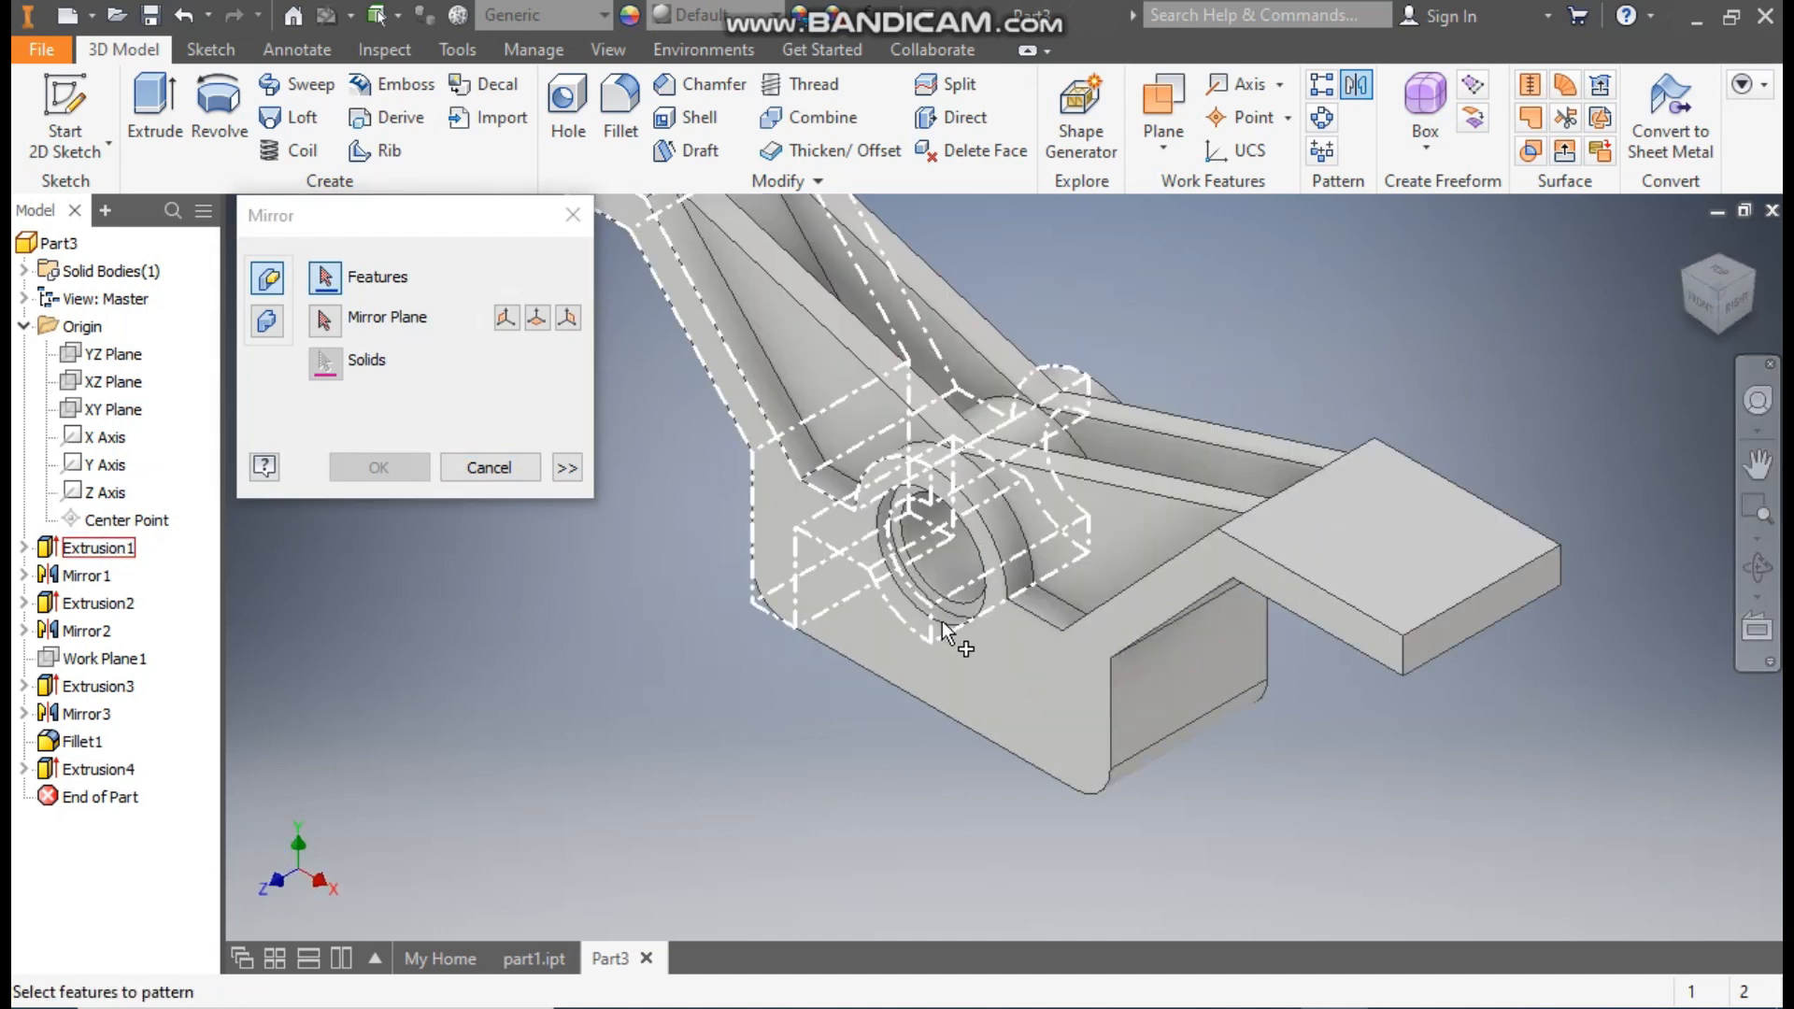
left_click(949, 613)
left_click(325, 322)
left_click(113, 410)
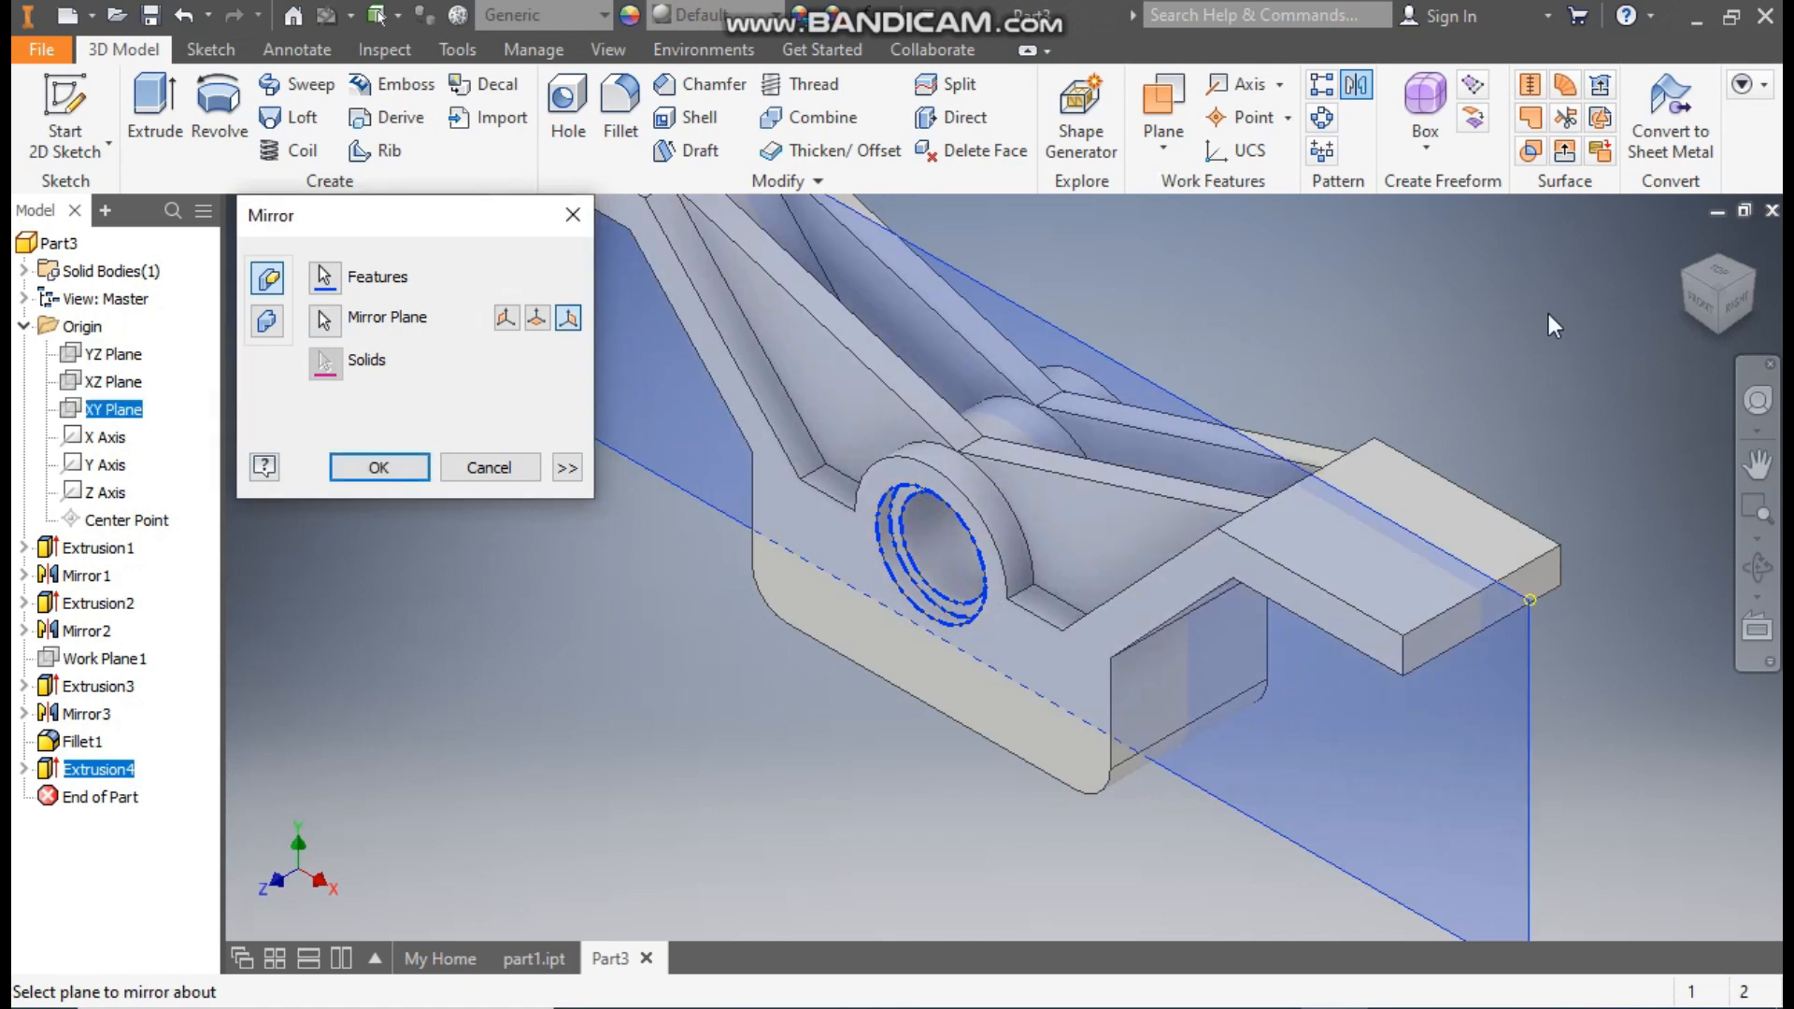
left_click(1753, 279)
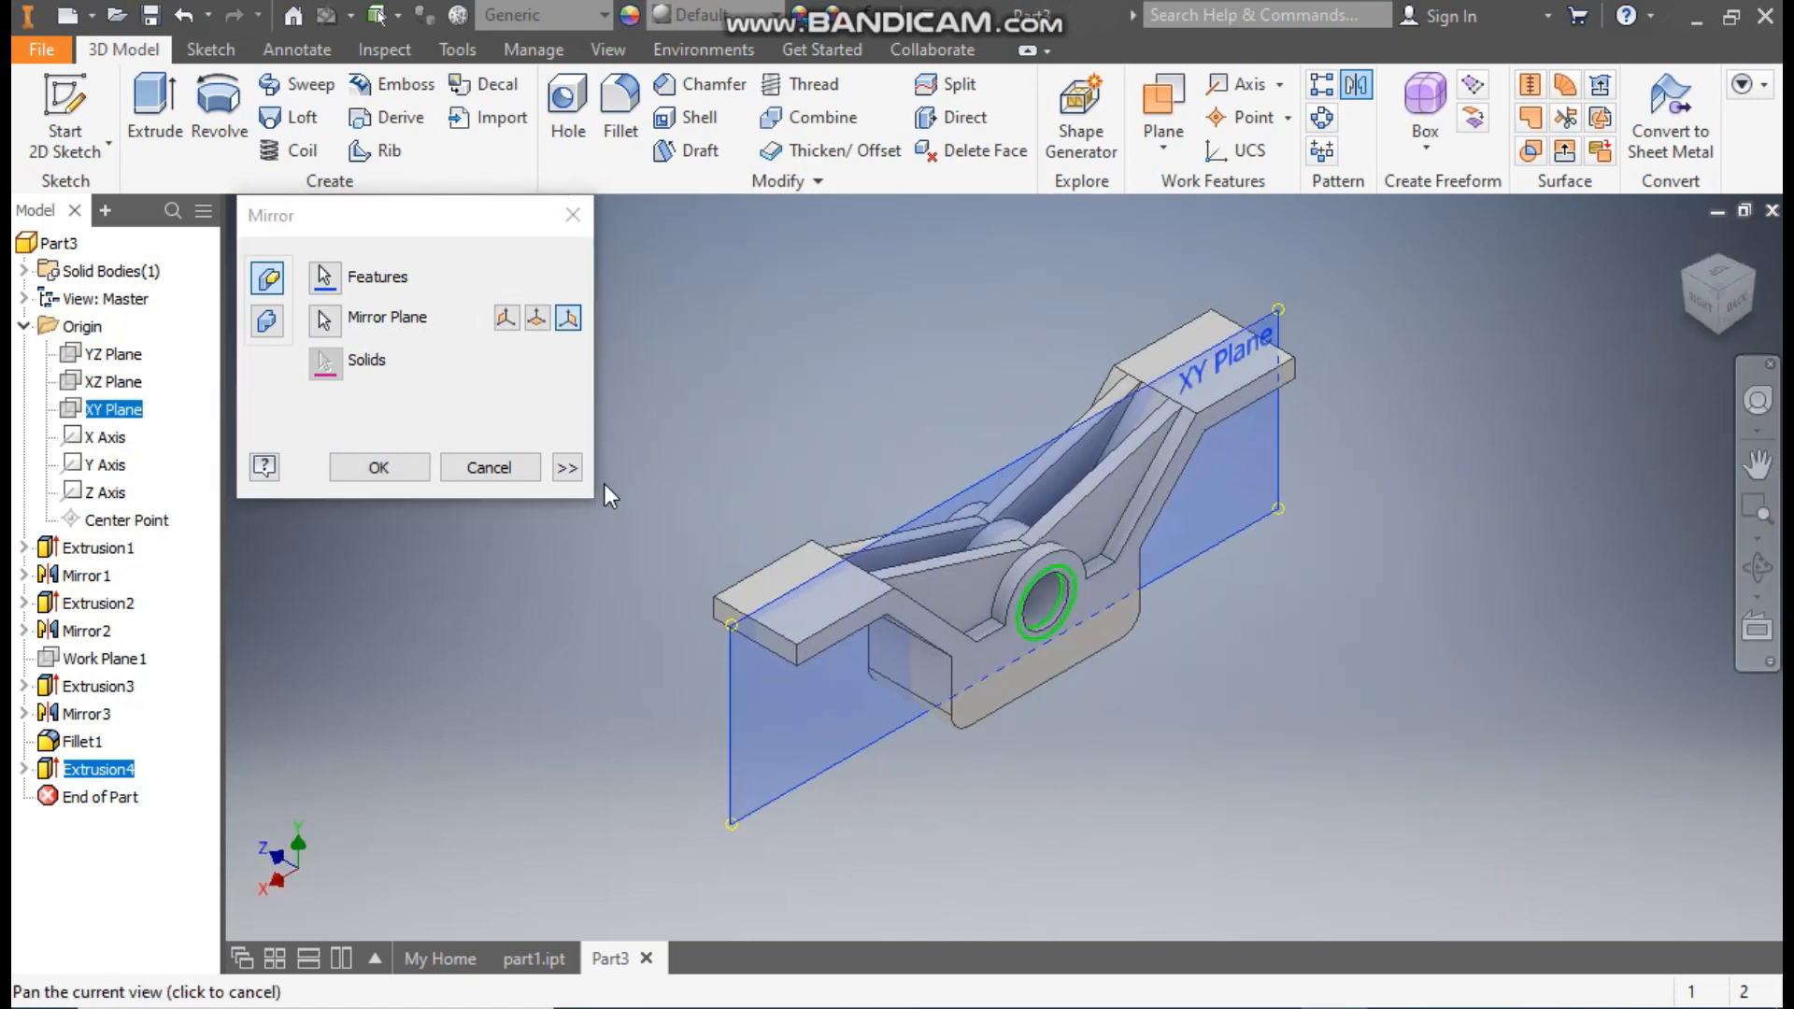
left_click(402, 465)
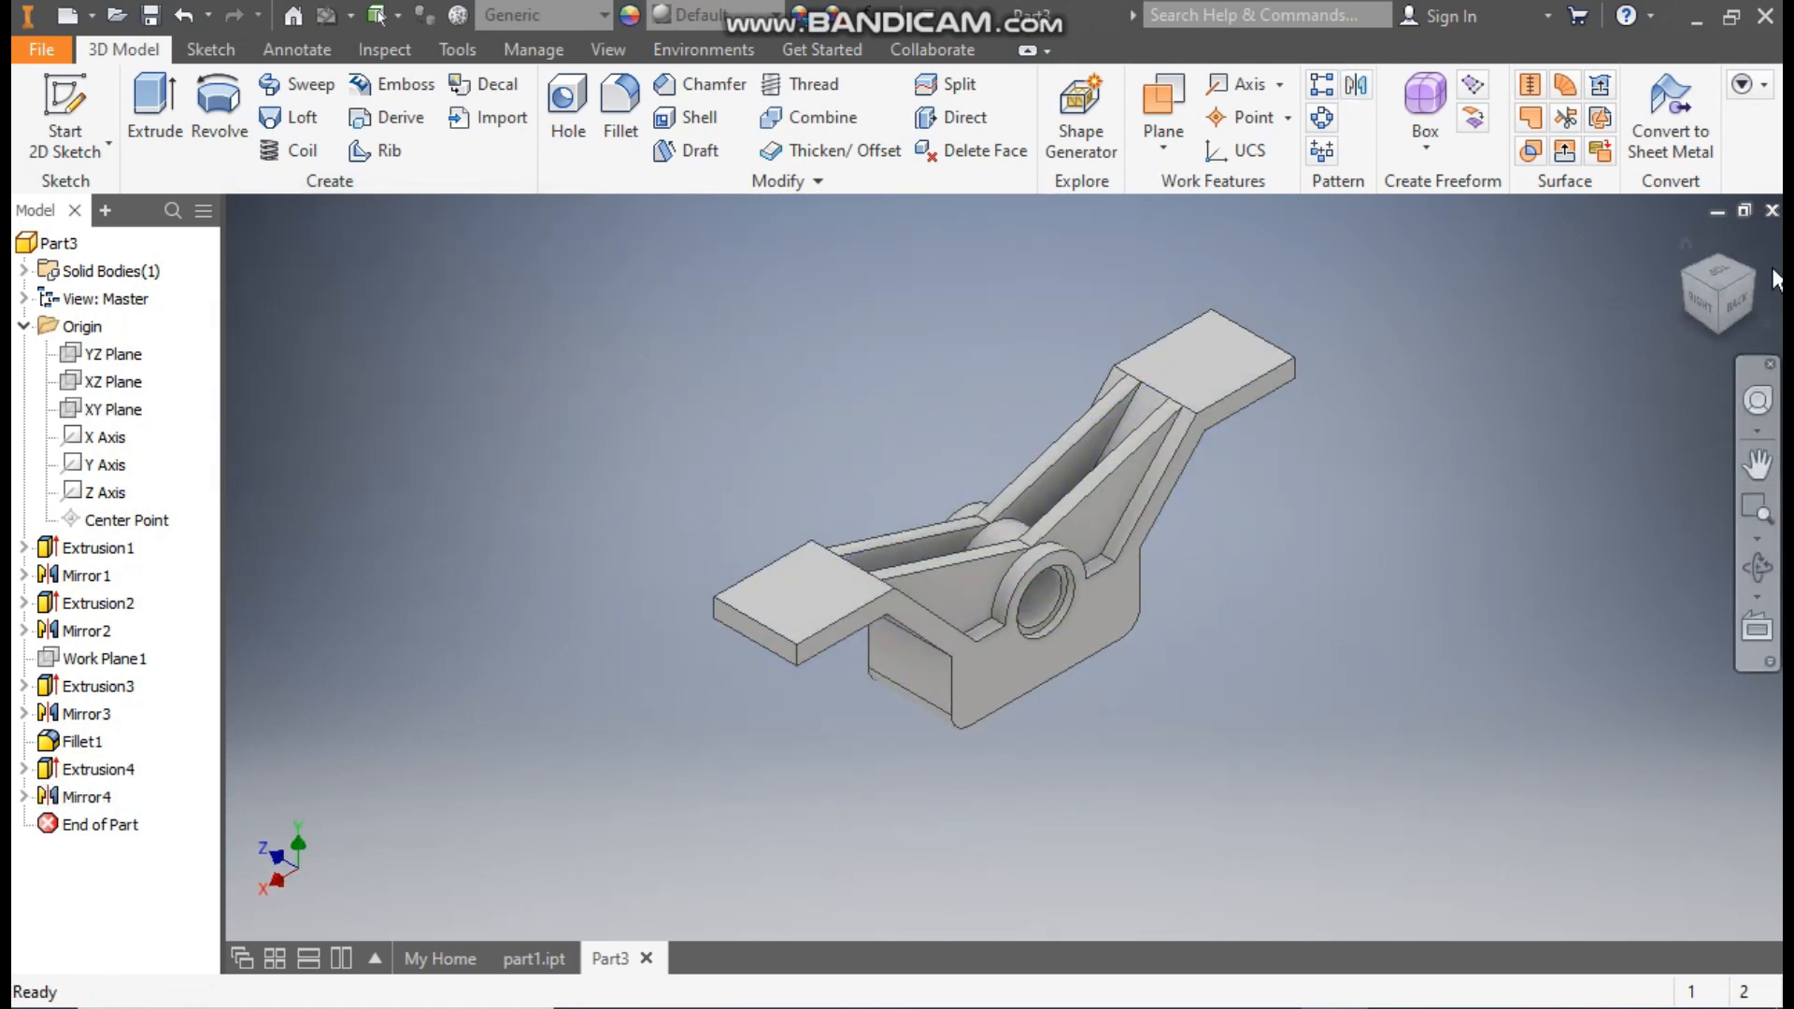
- Fillet the four vertical outer corner edges of the two end pads with a 2.5 mm radius
left_click(1682, 280)
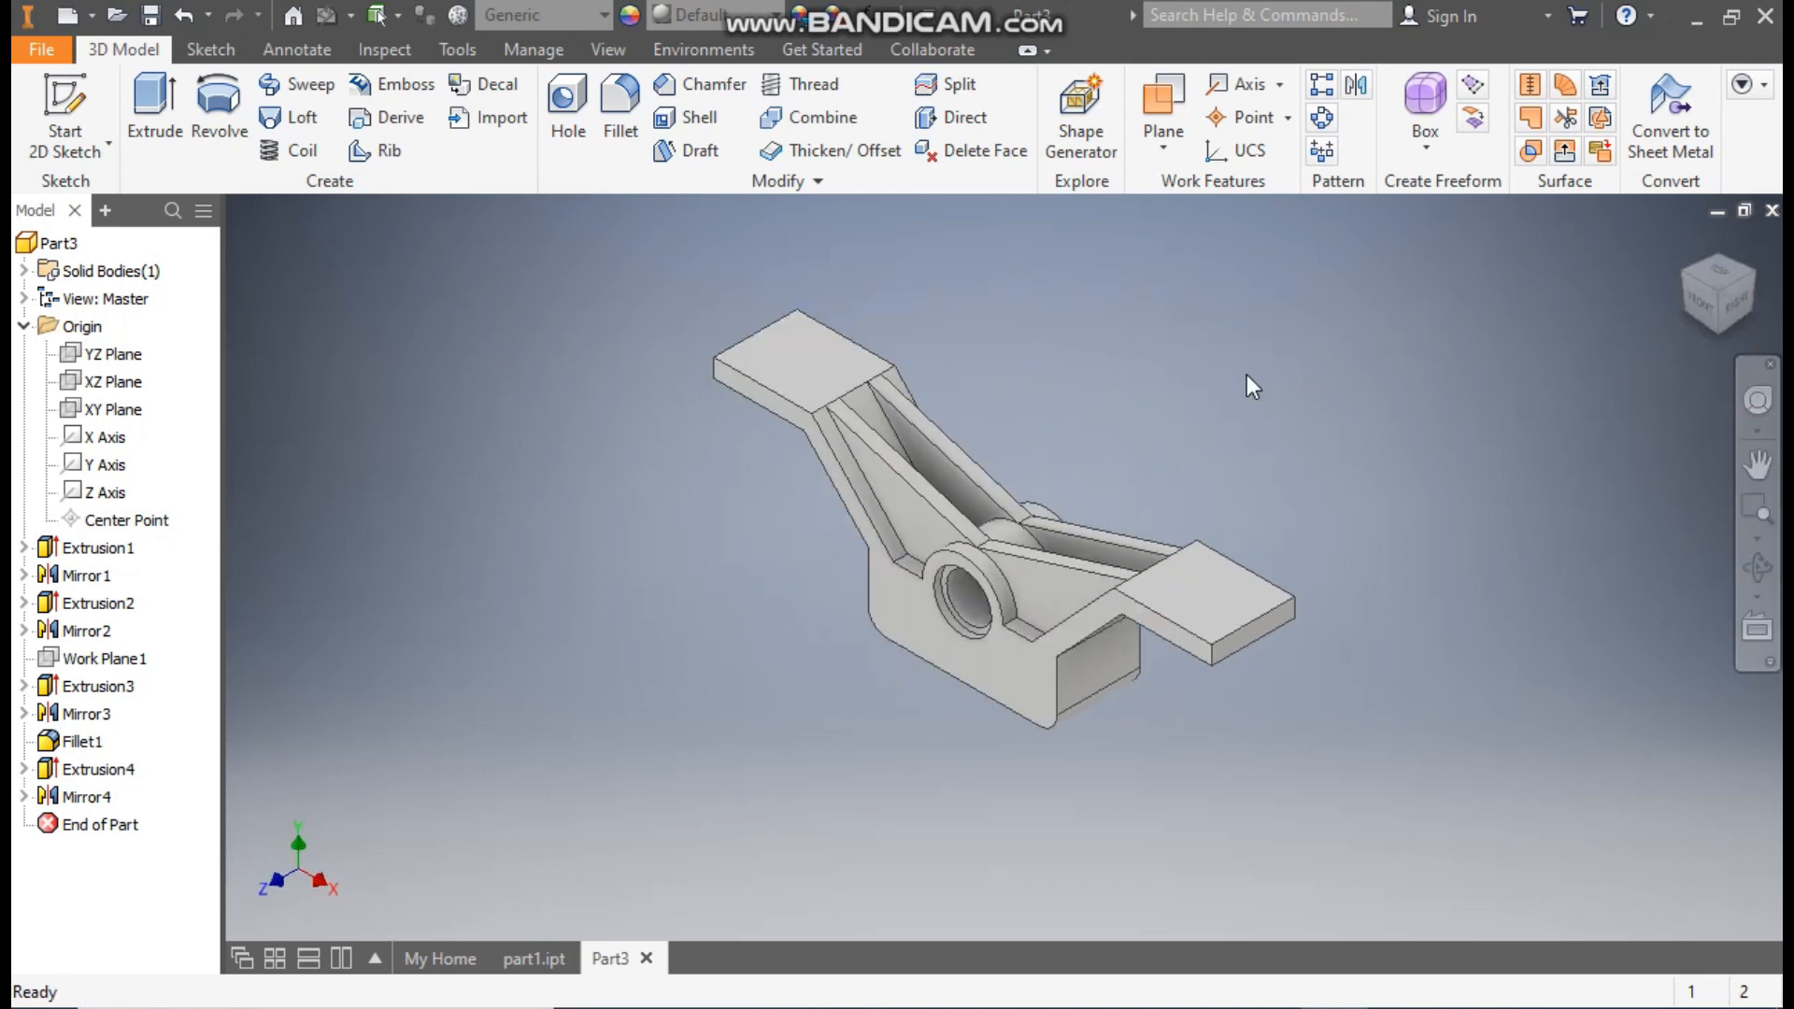
scroll(967, 500, "down", 5)
mouse_move(972, 498)
middle_mouse_down()
mouse_move(1021, 496)
mouse_move(997, 499)
middle_mouse_up()
scroll(1021, 496, "up", 3)
scroll(997, 499, "up", 2)
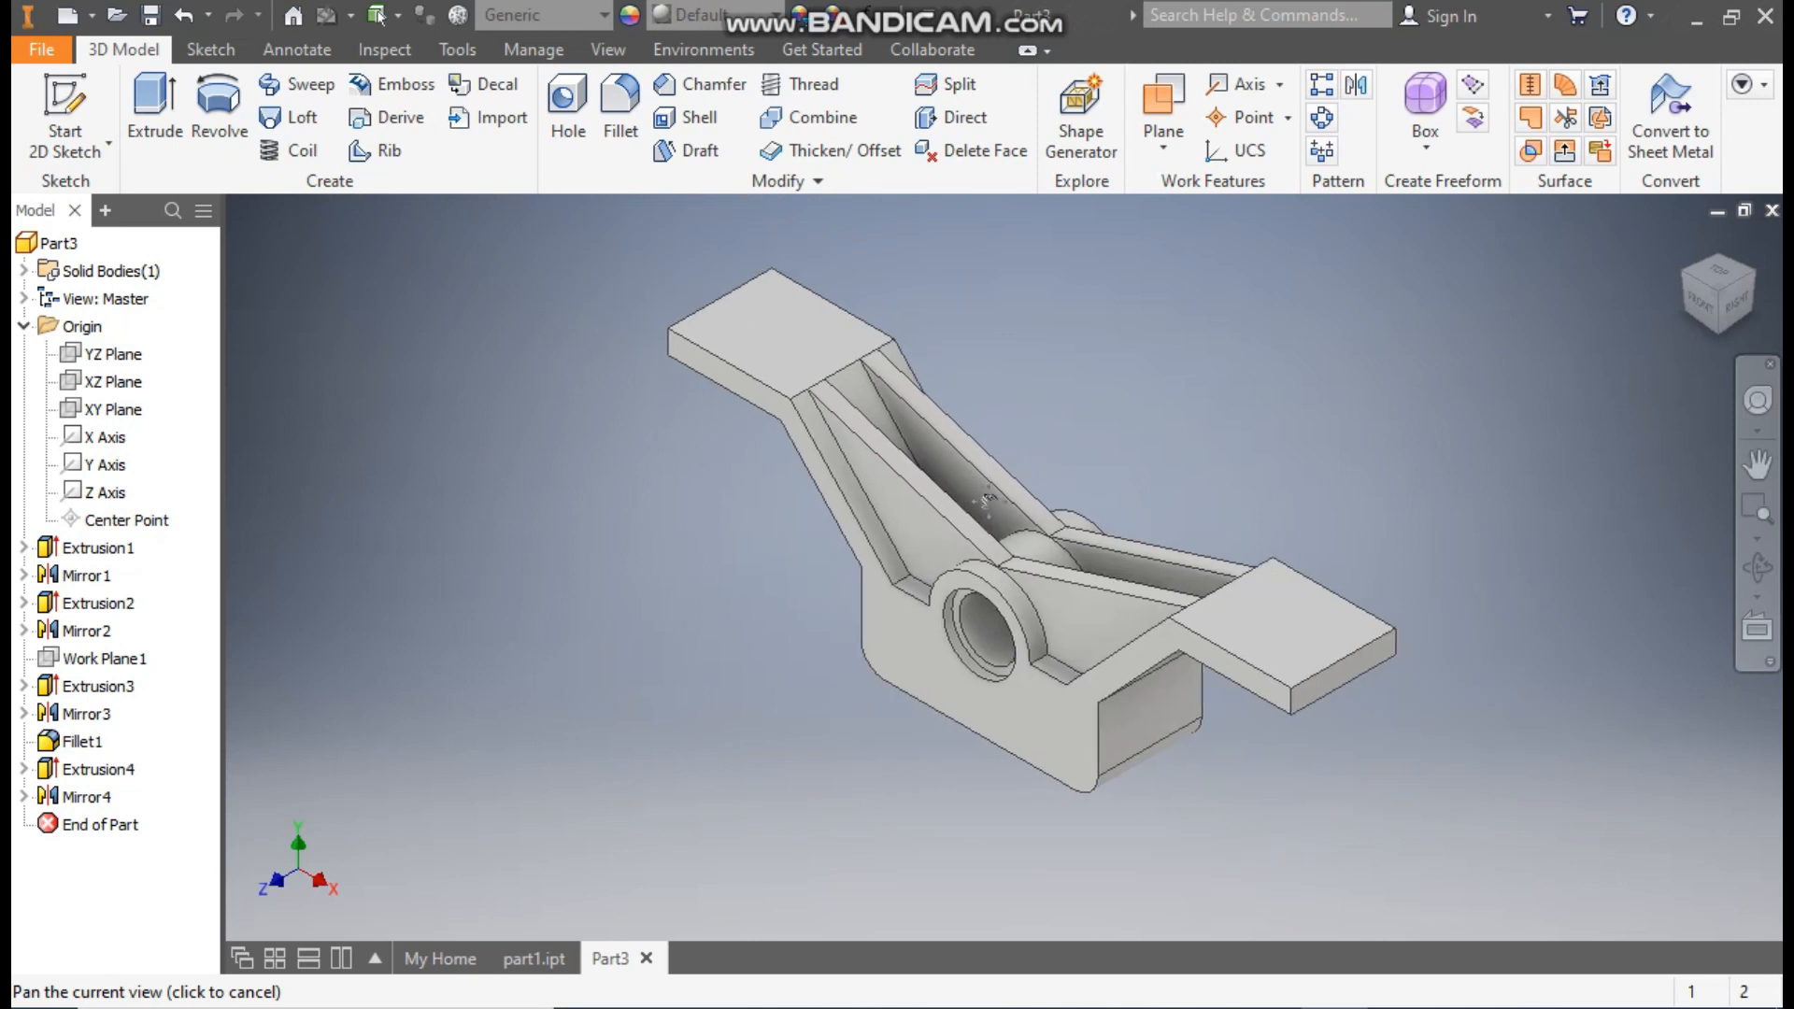
scroll(992, 498, "down", 1)
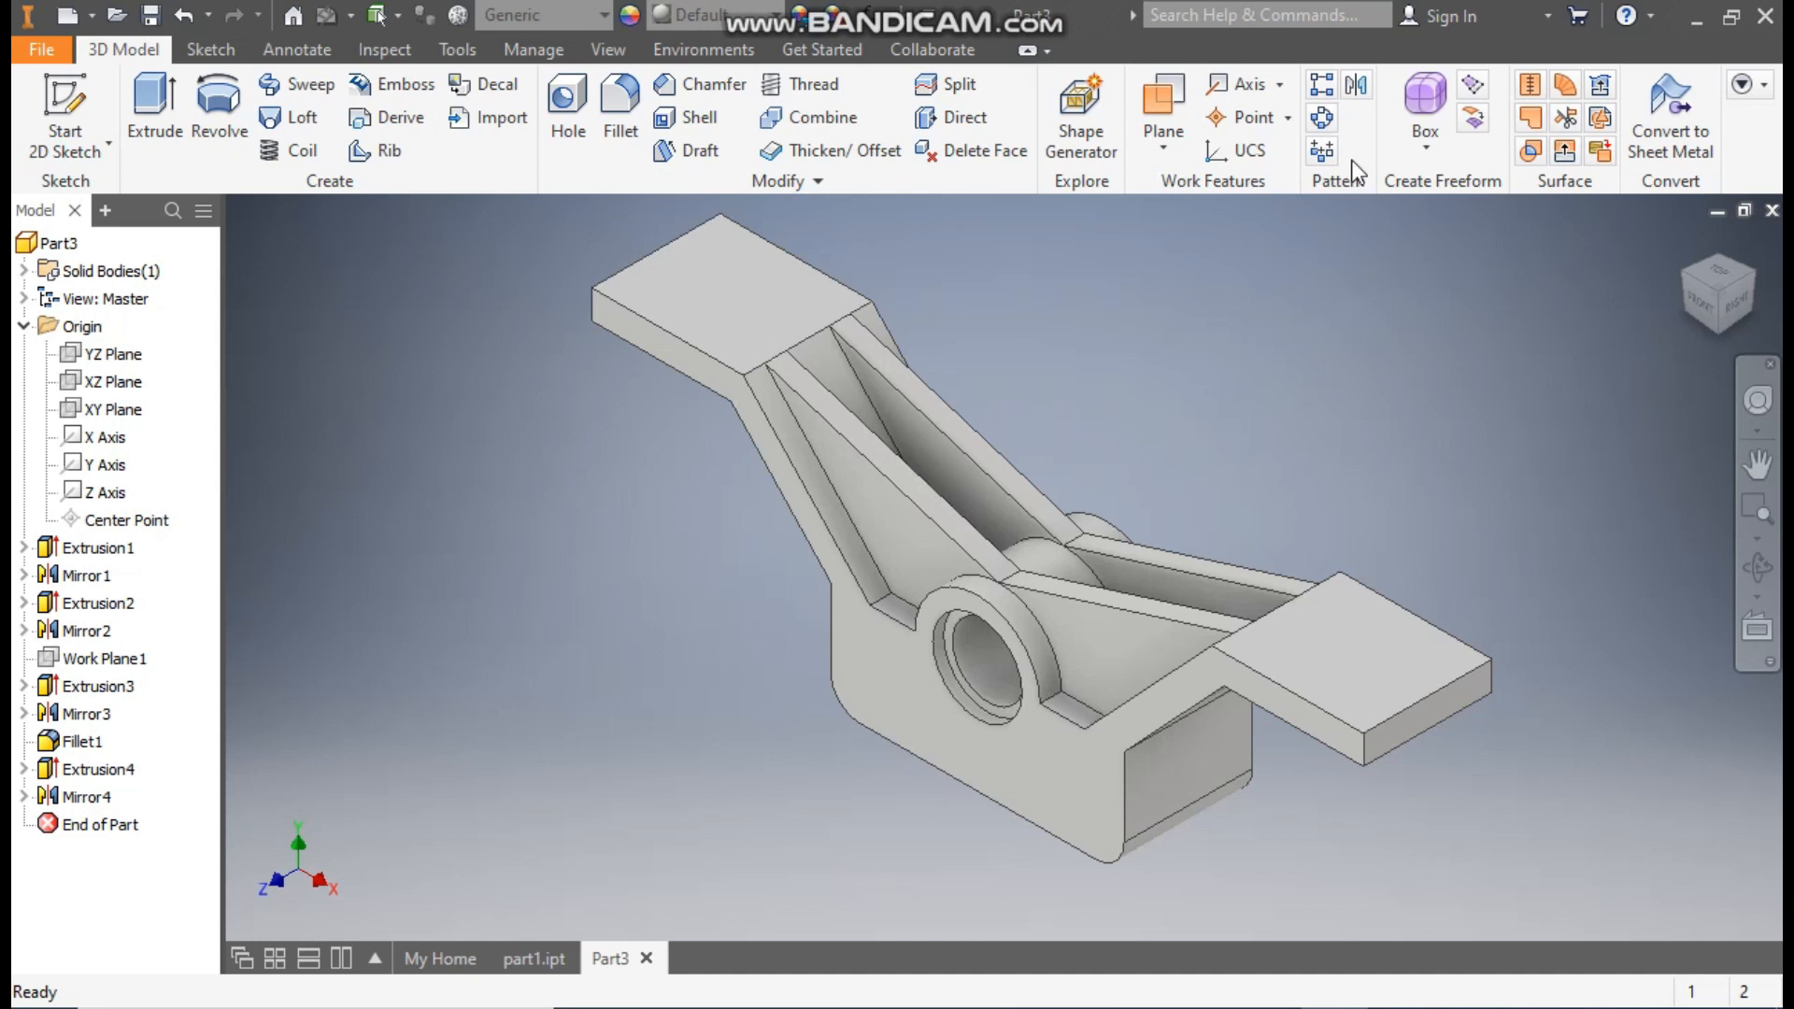
left_click(620, 112)
left_click(271, 377)
type("2.5")
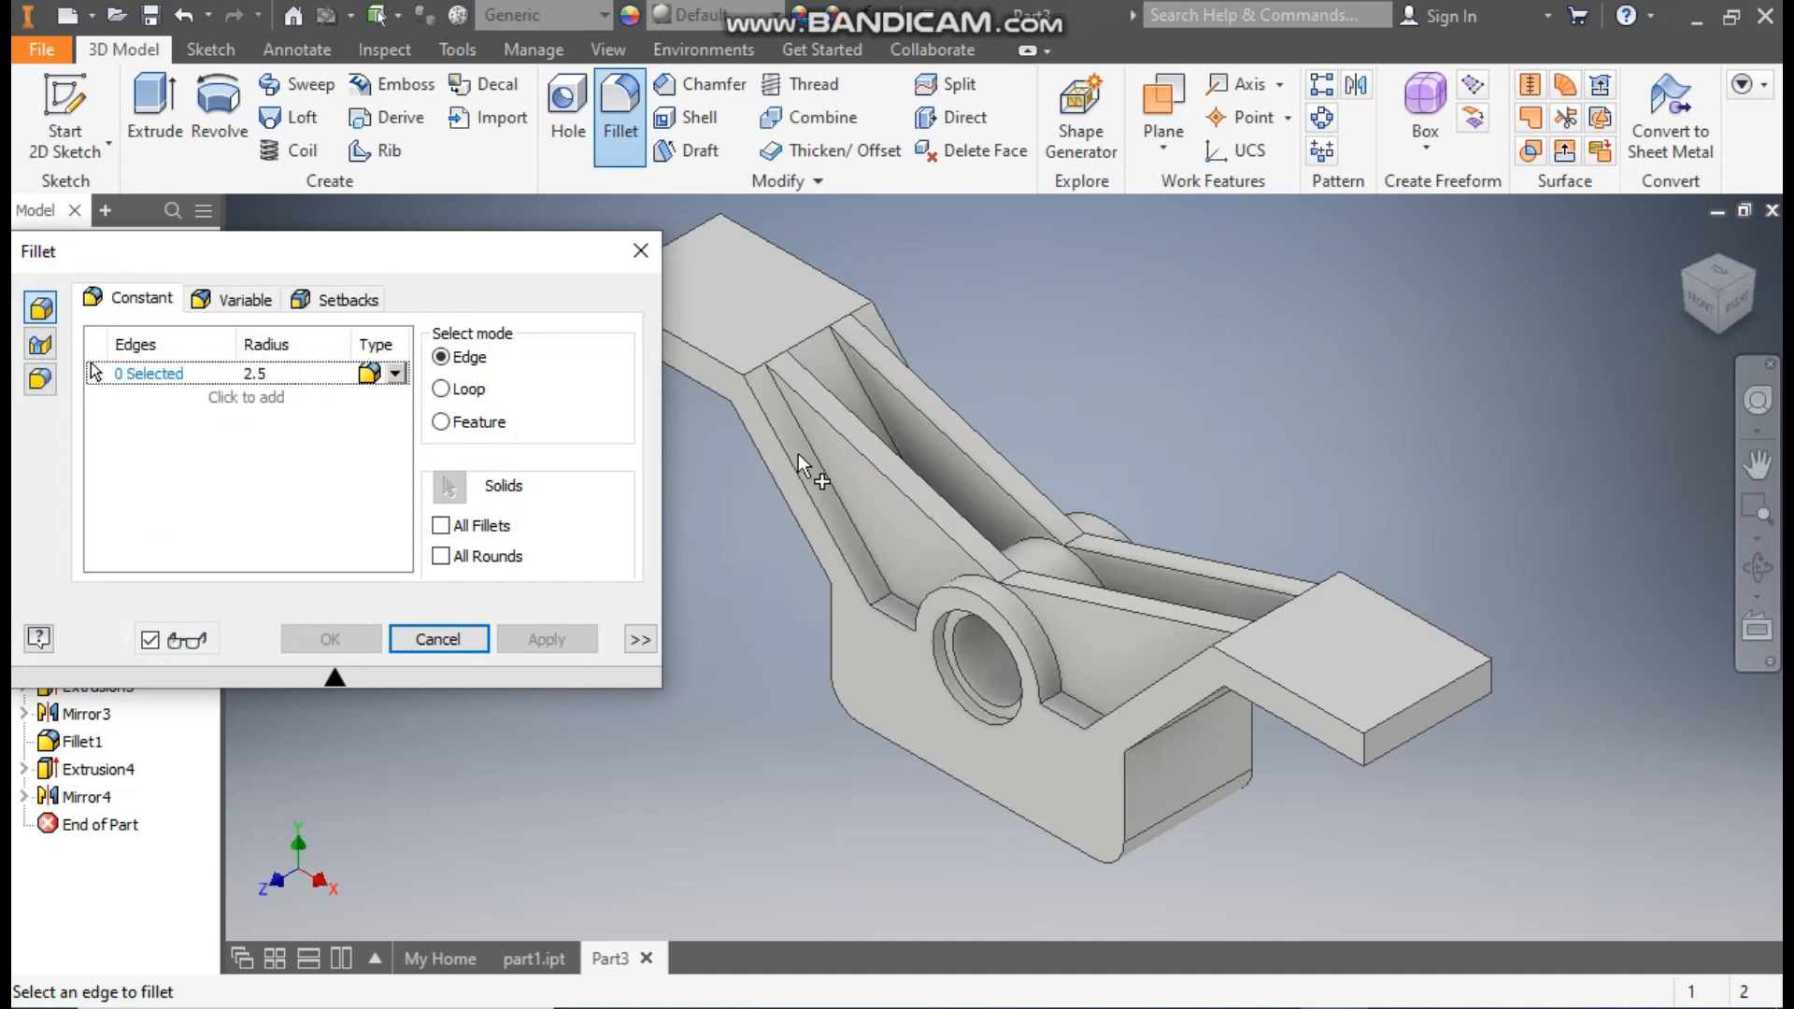
left_click(1366, 748)
left_click(1495, 682)
middle_click_drag(1514, 682, 1728, 710)
left_click(813, 334)
left_click(932, 257)
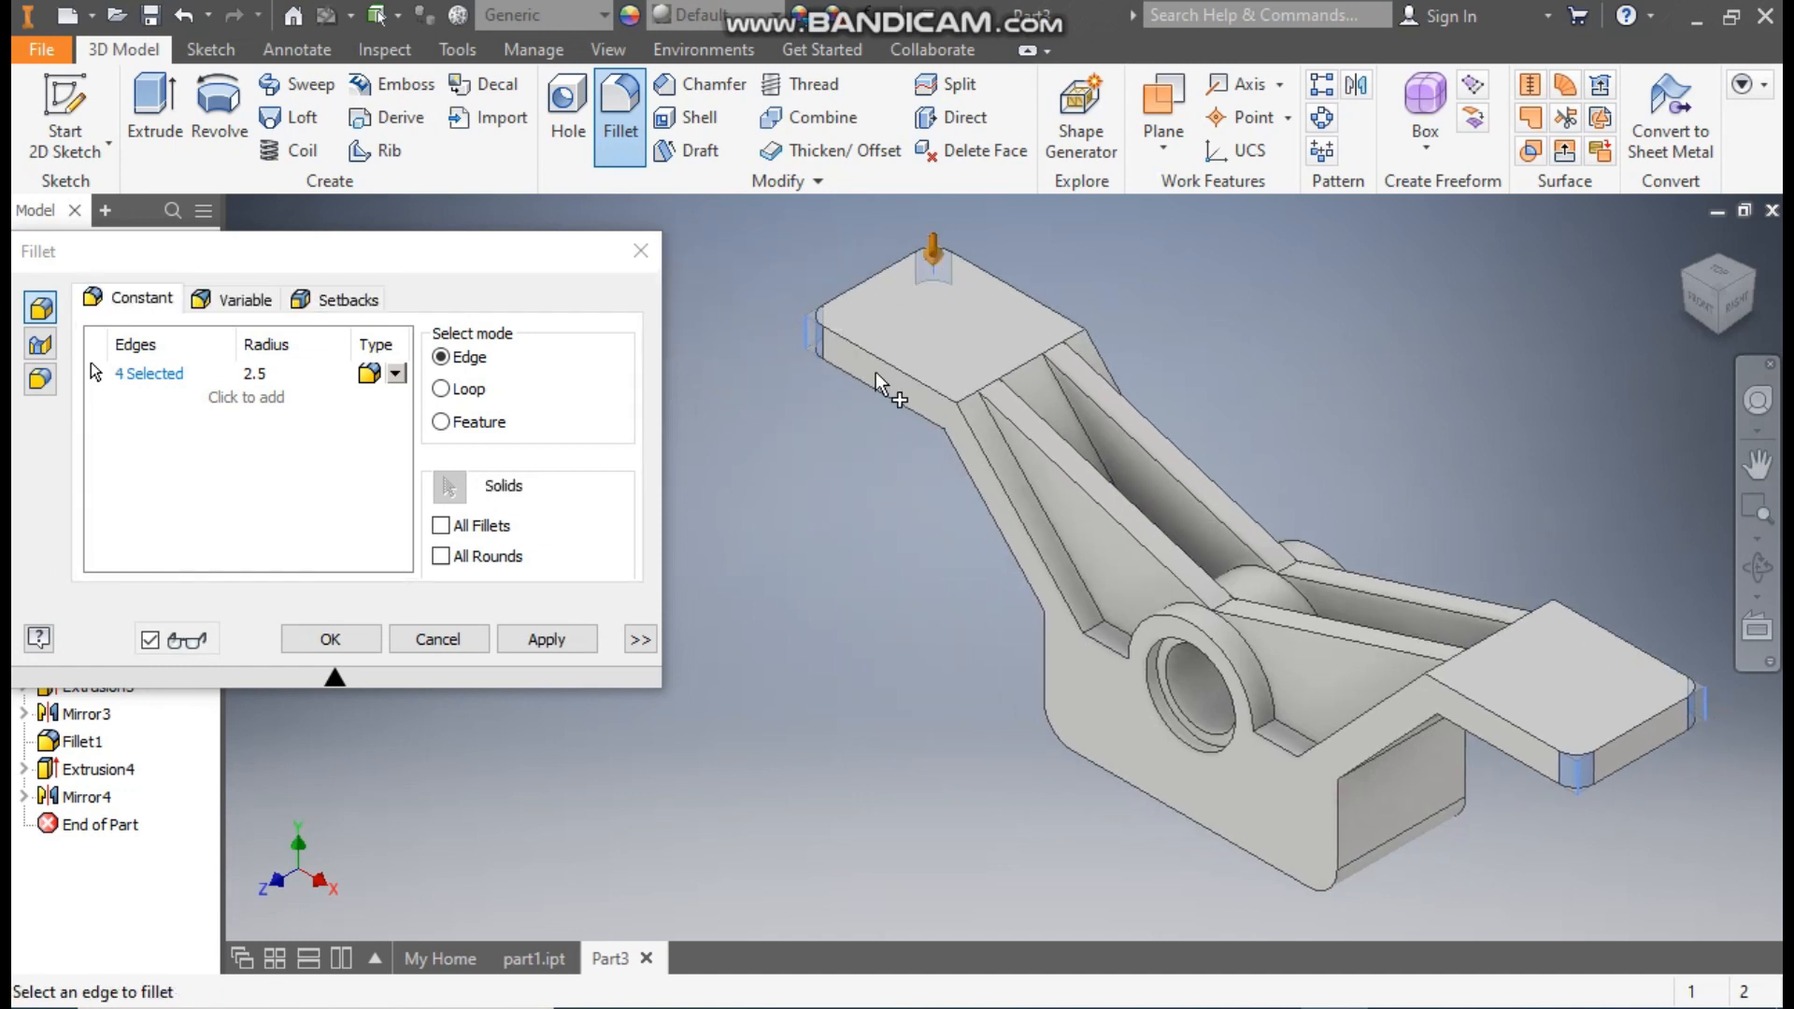
left_click(331, 639)
- Sketch two 6.5 mm diameter circles on the upper end pad's top face plane, one over each end pad
middle_click_drag(777, 625, 581, 512)
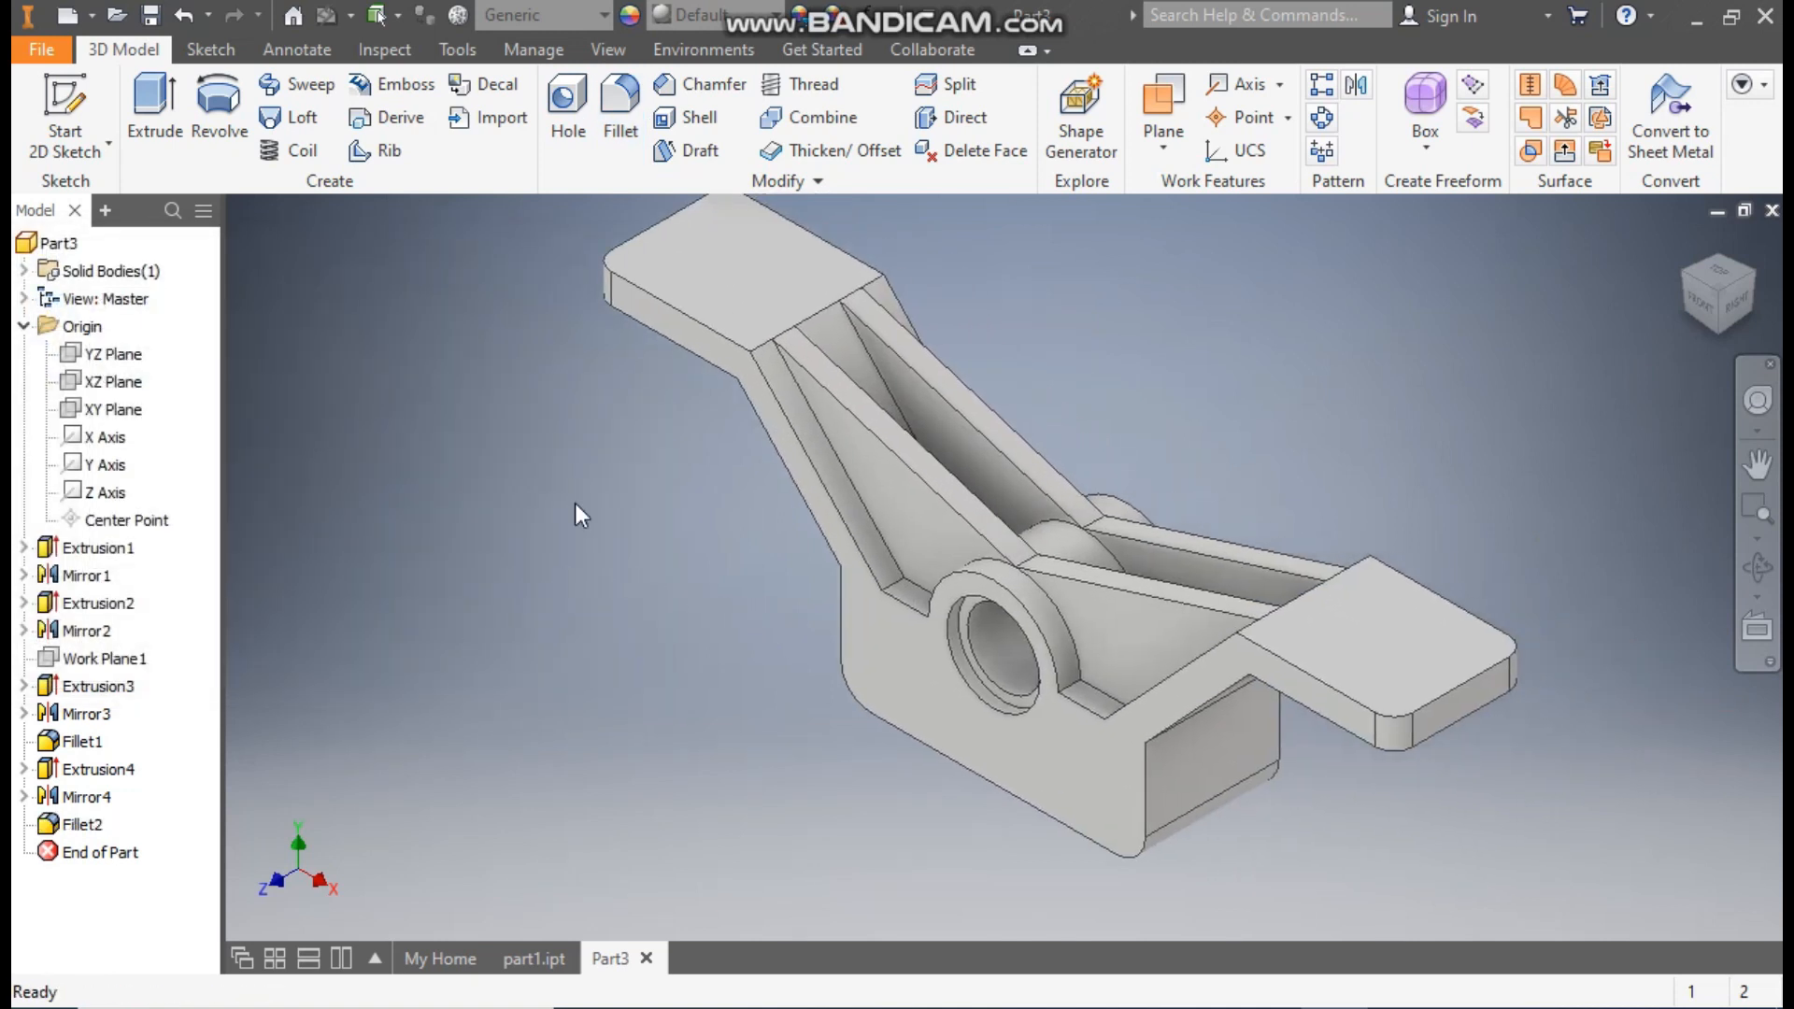
left_click(731, 223)
left_click(922, 255)
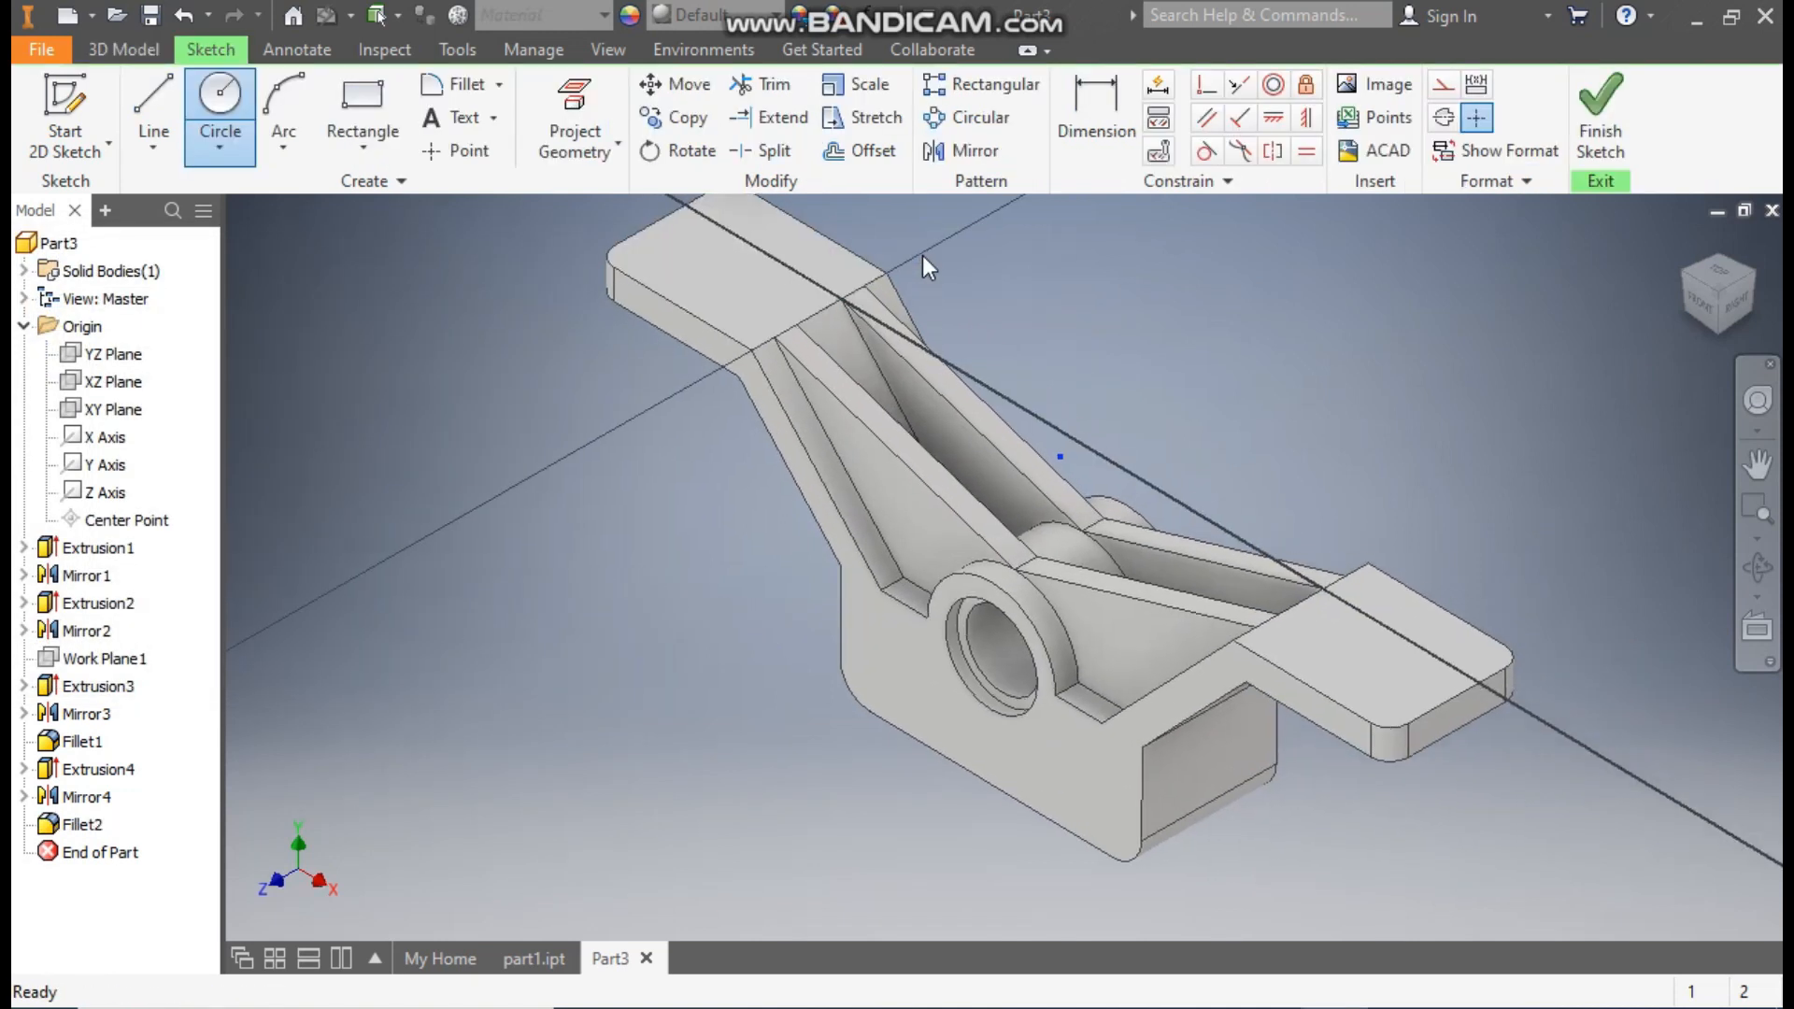
left_click(1741, 237)
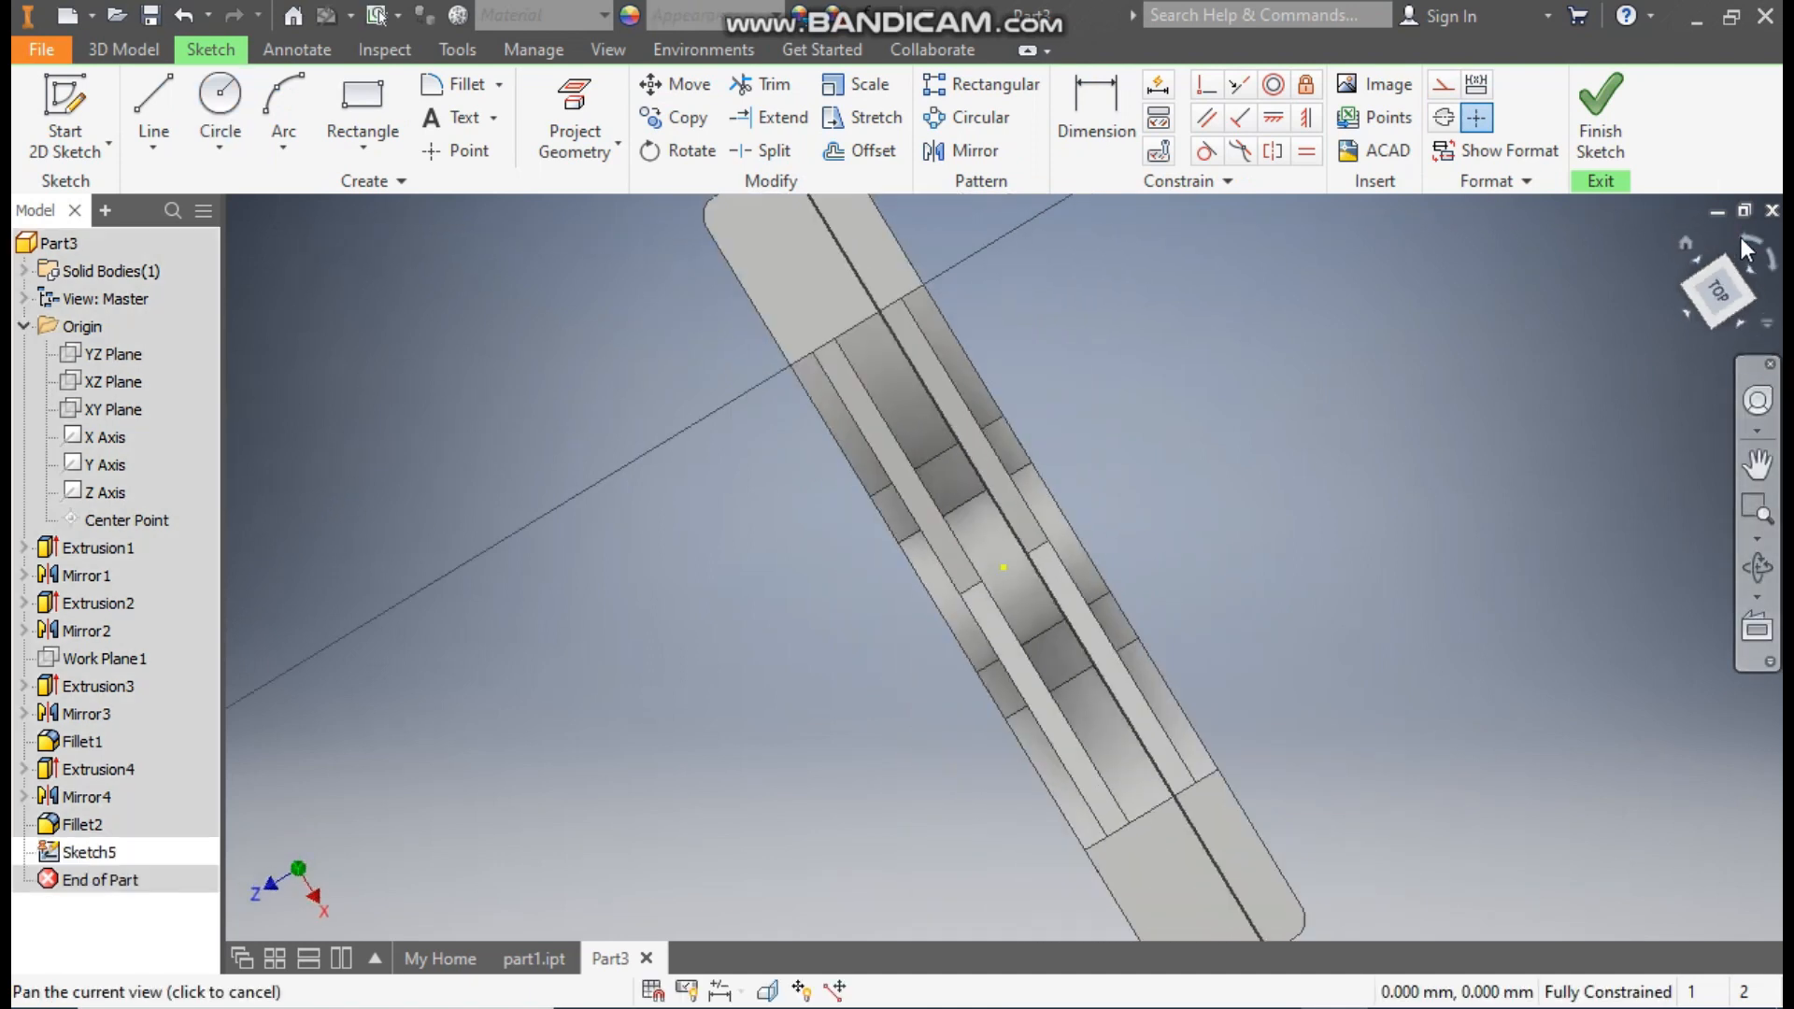
left_click(217, 108)
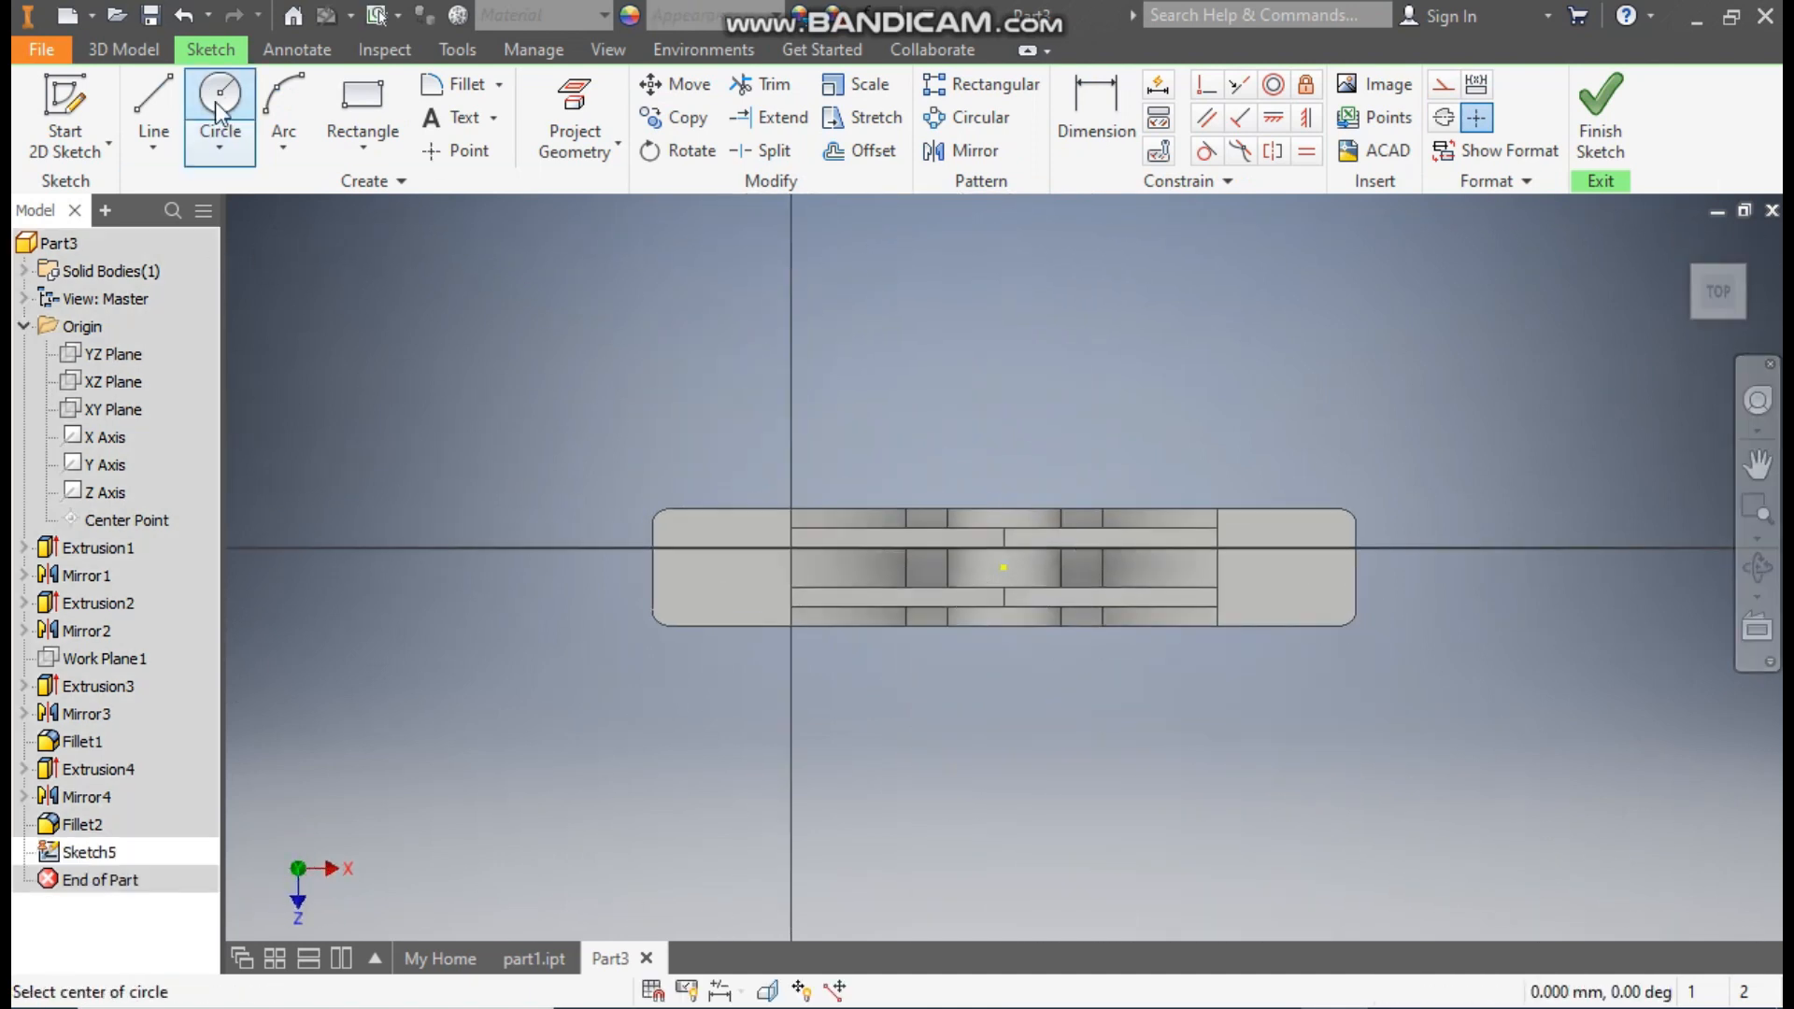
left_click(705, 567)
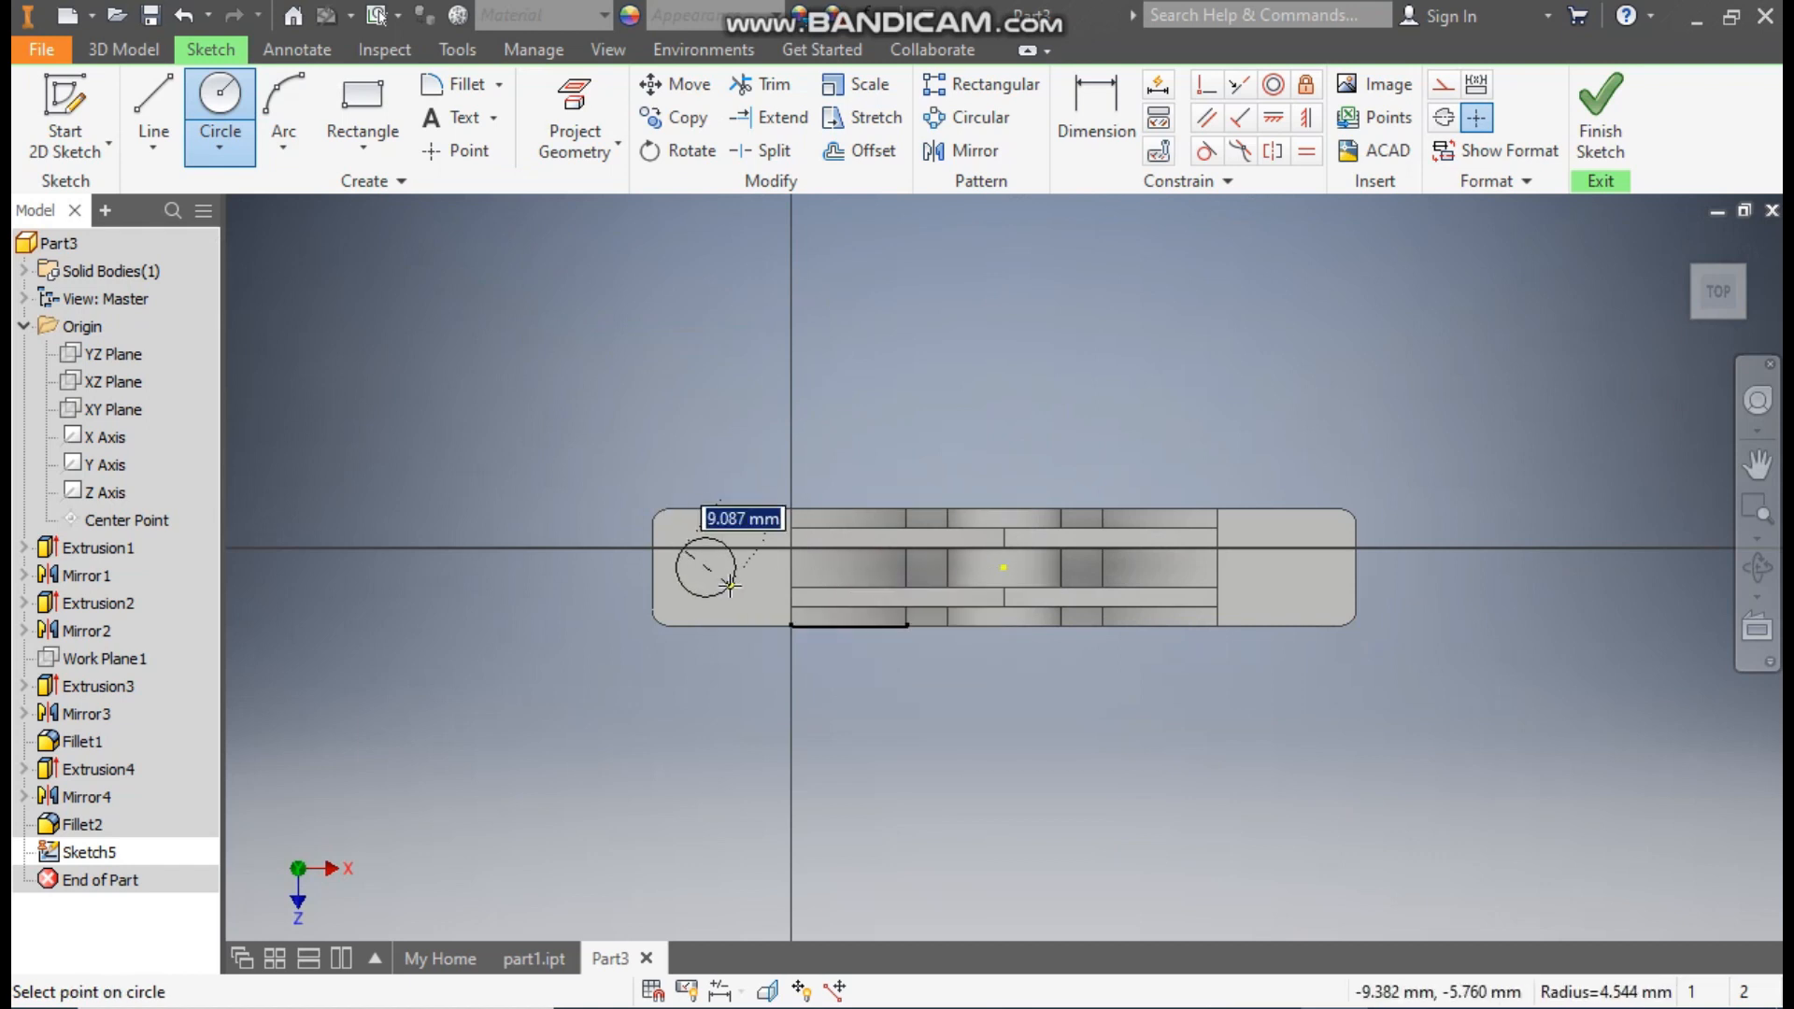
type("6.5")
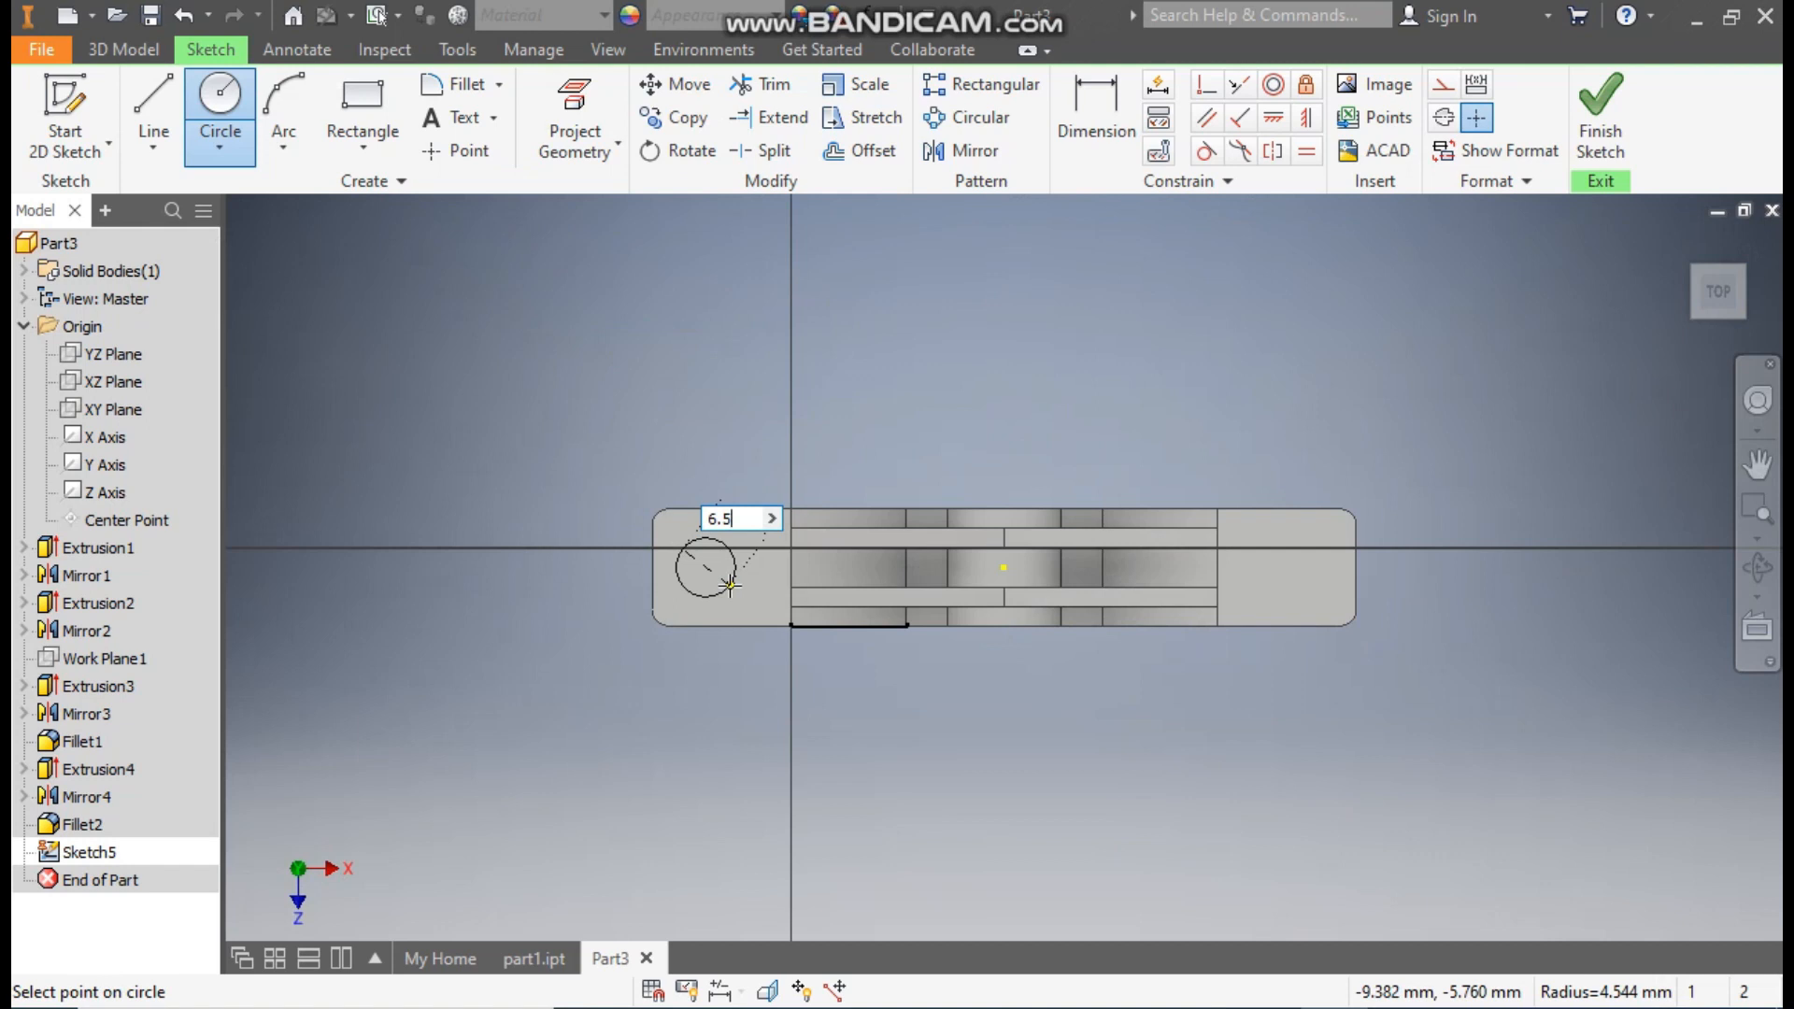
key("Return")
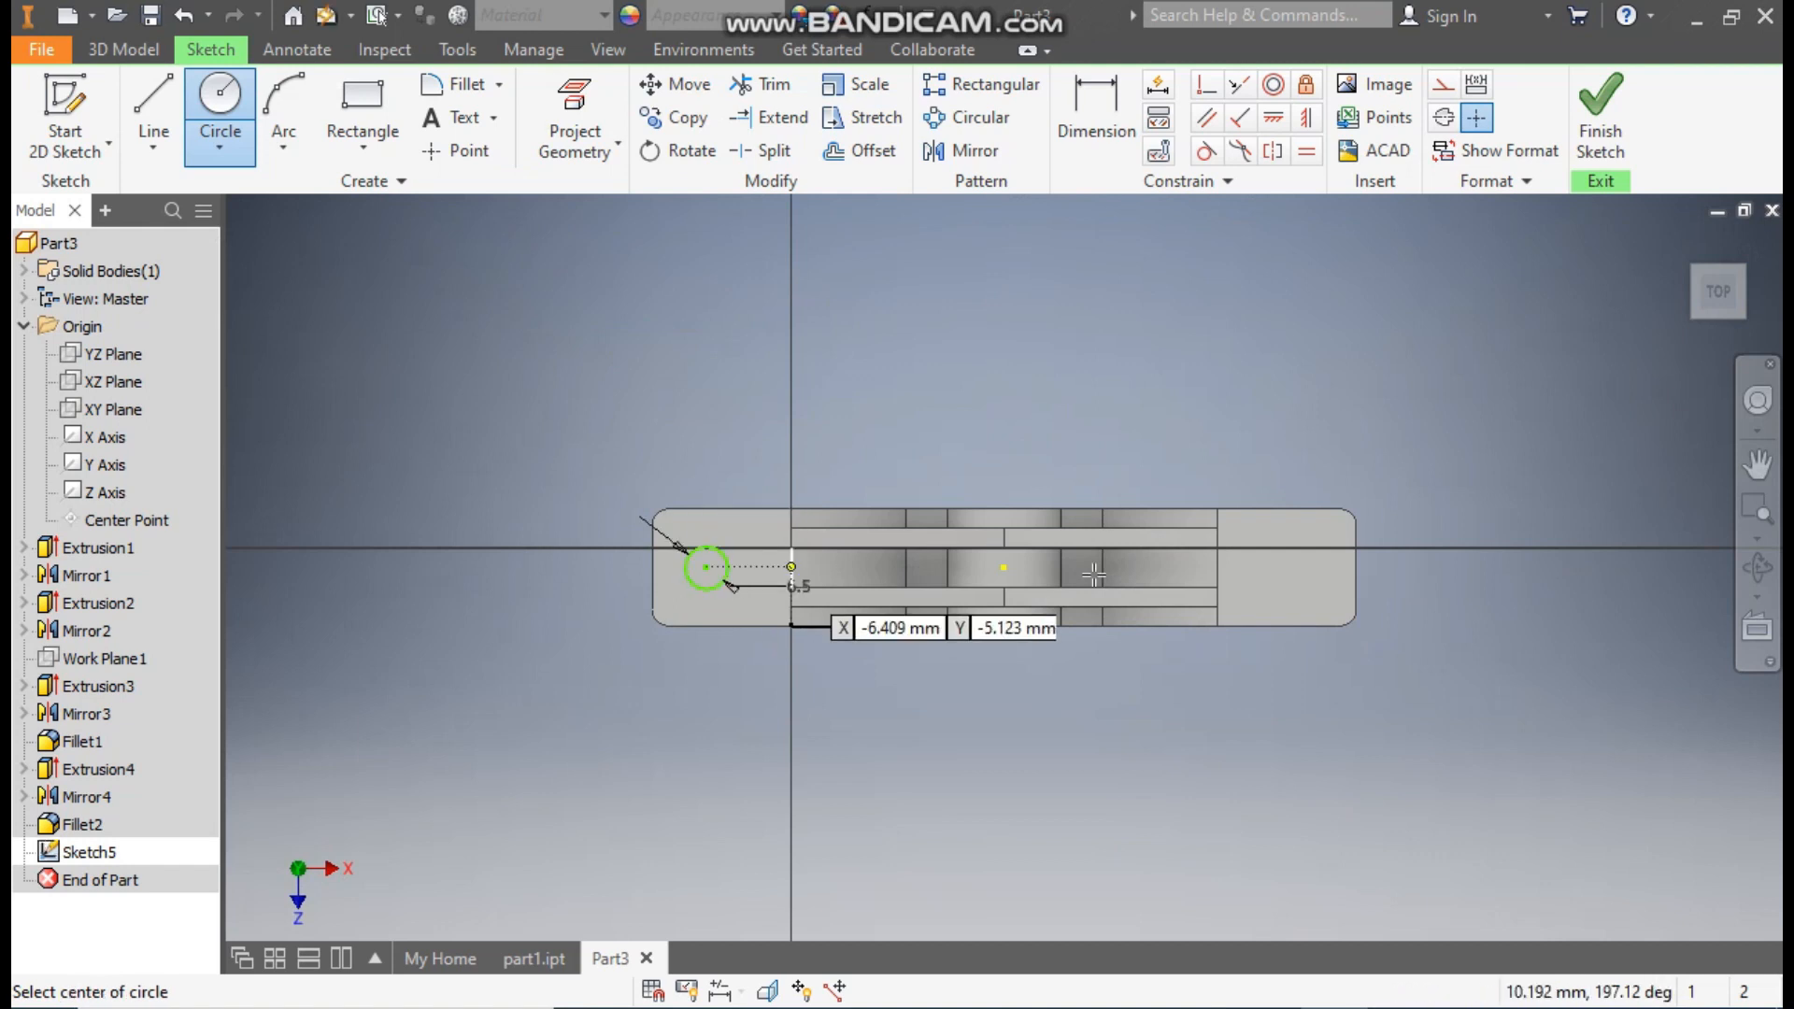
left_click(1287, 565)
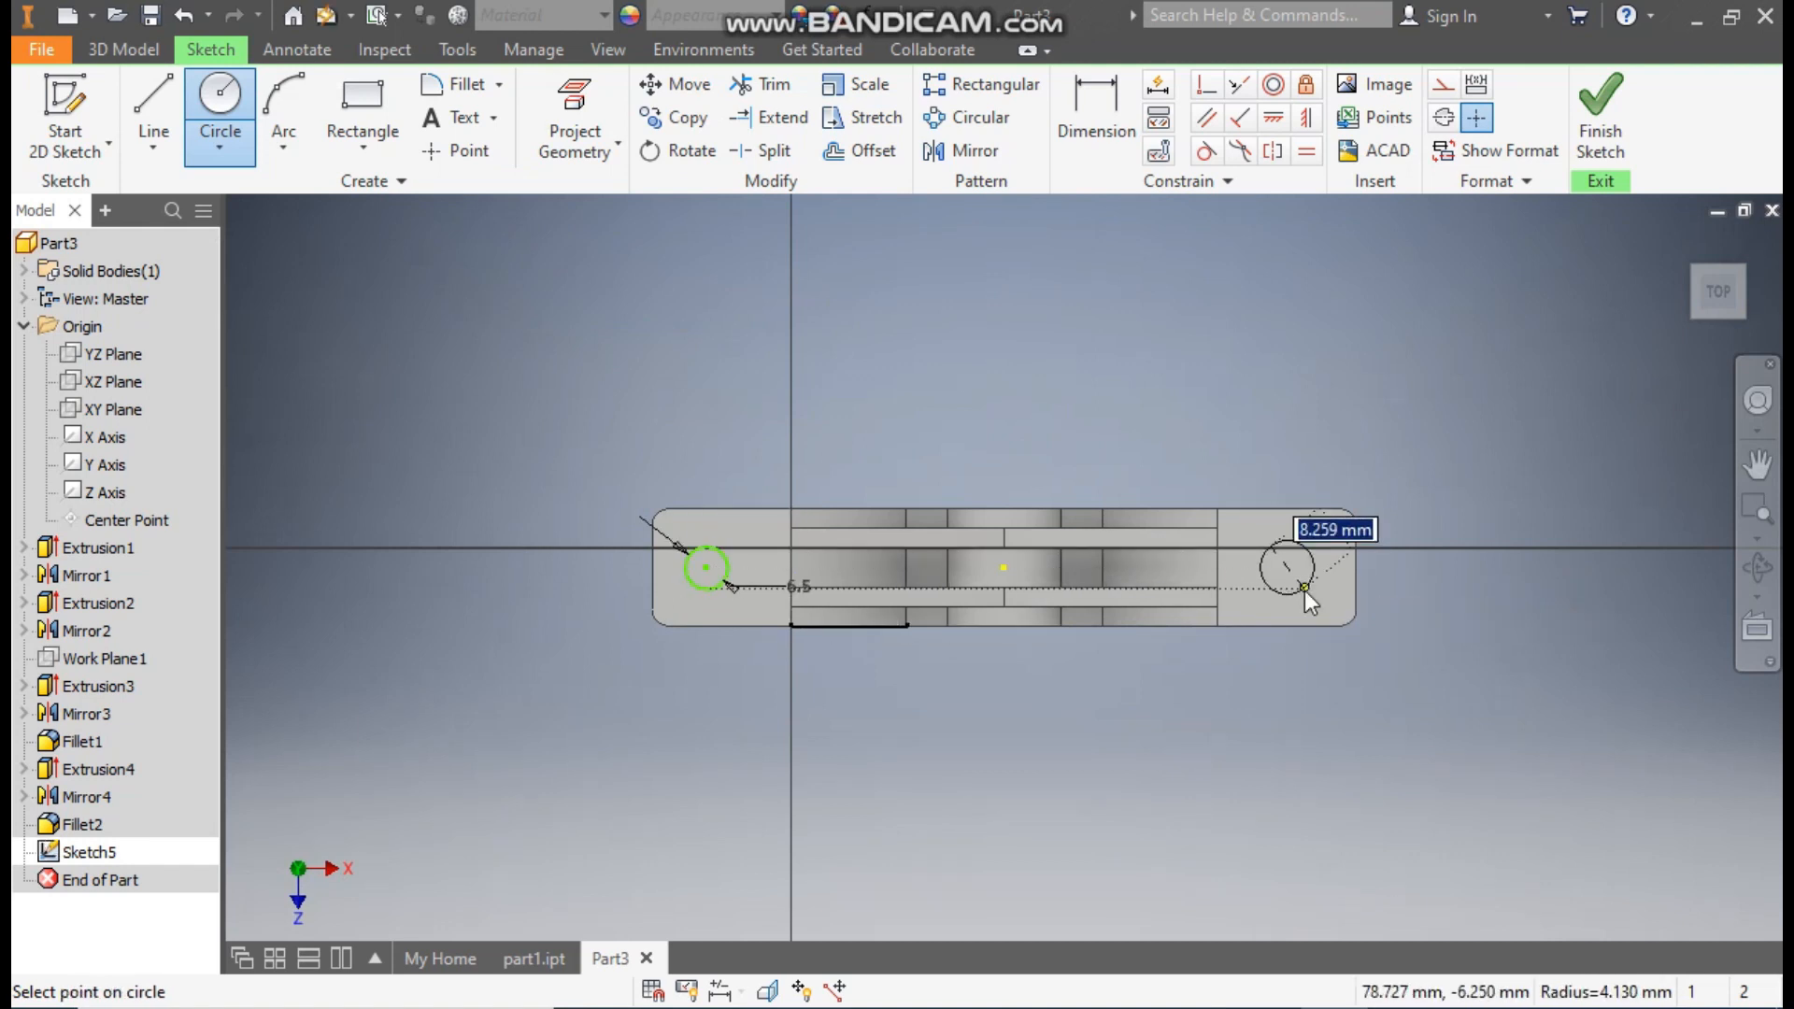
type("6.5")
key("Return")
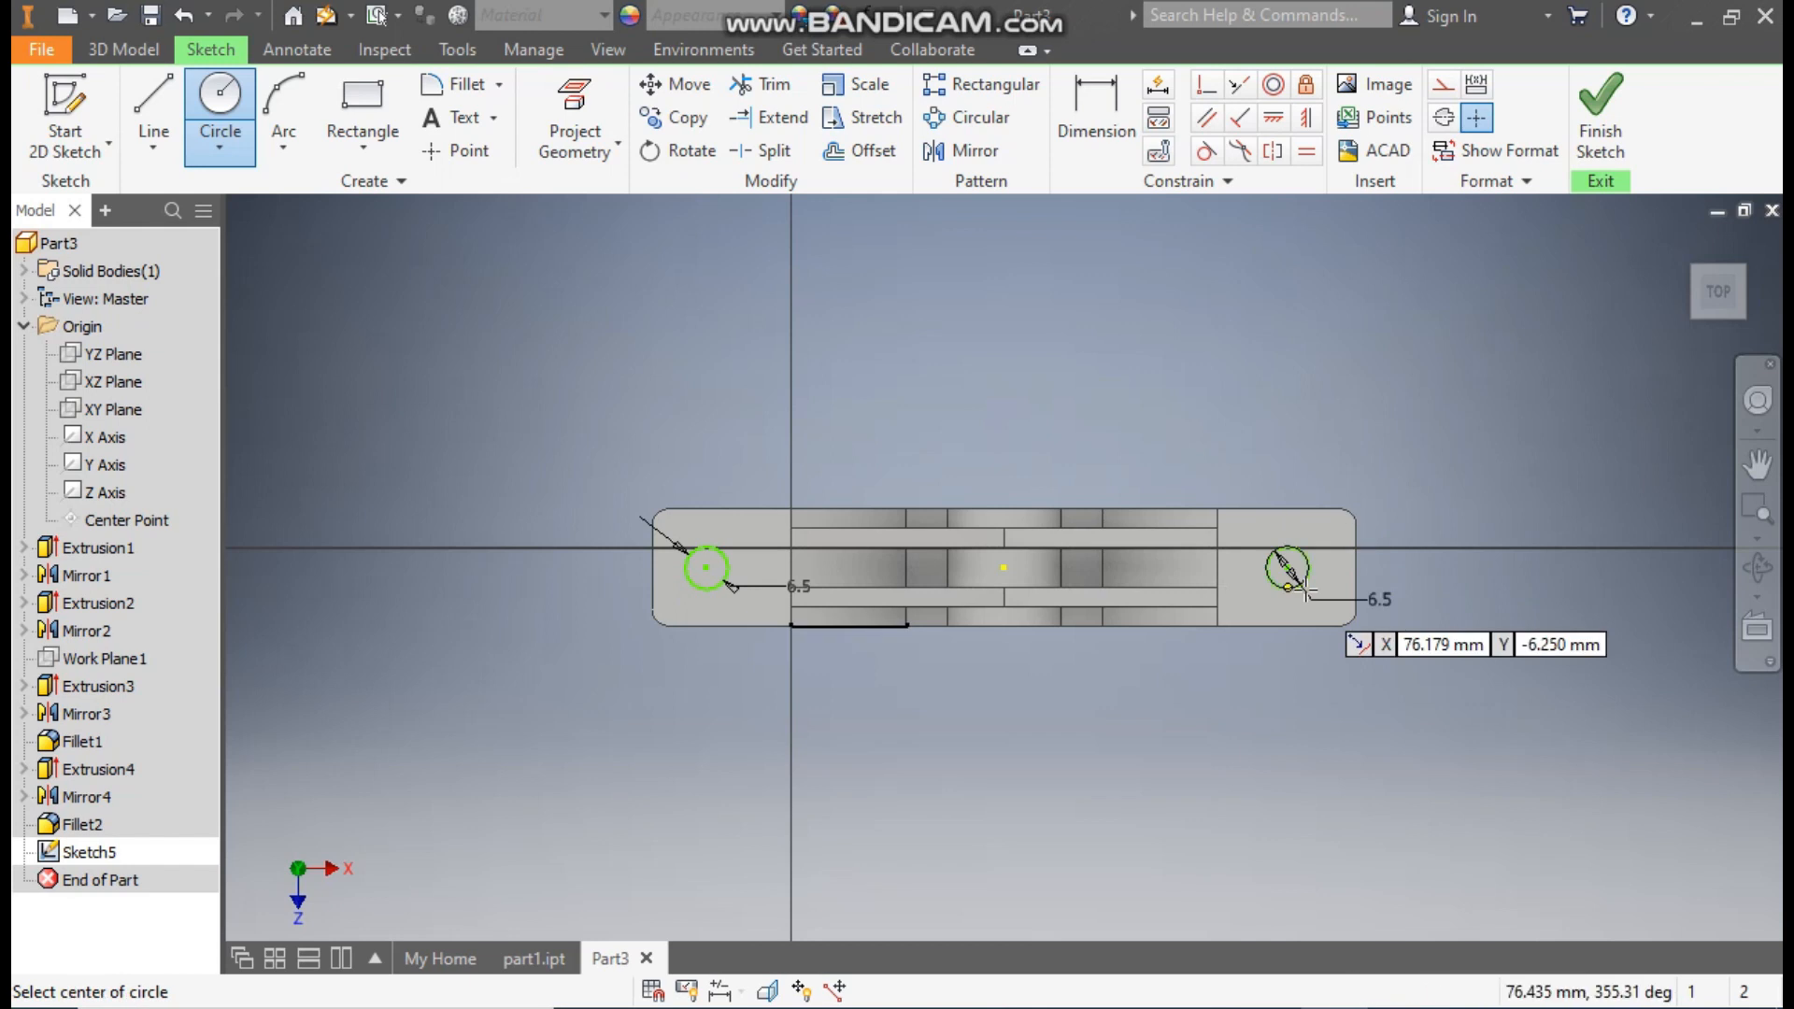
- Dimension the horizontal distance between the two circle centres and set it to 87.5 mm
left_click(1114, 121)
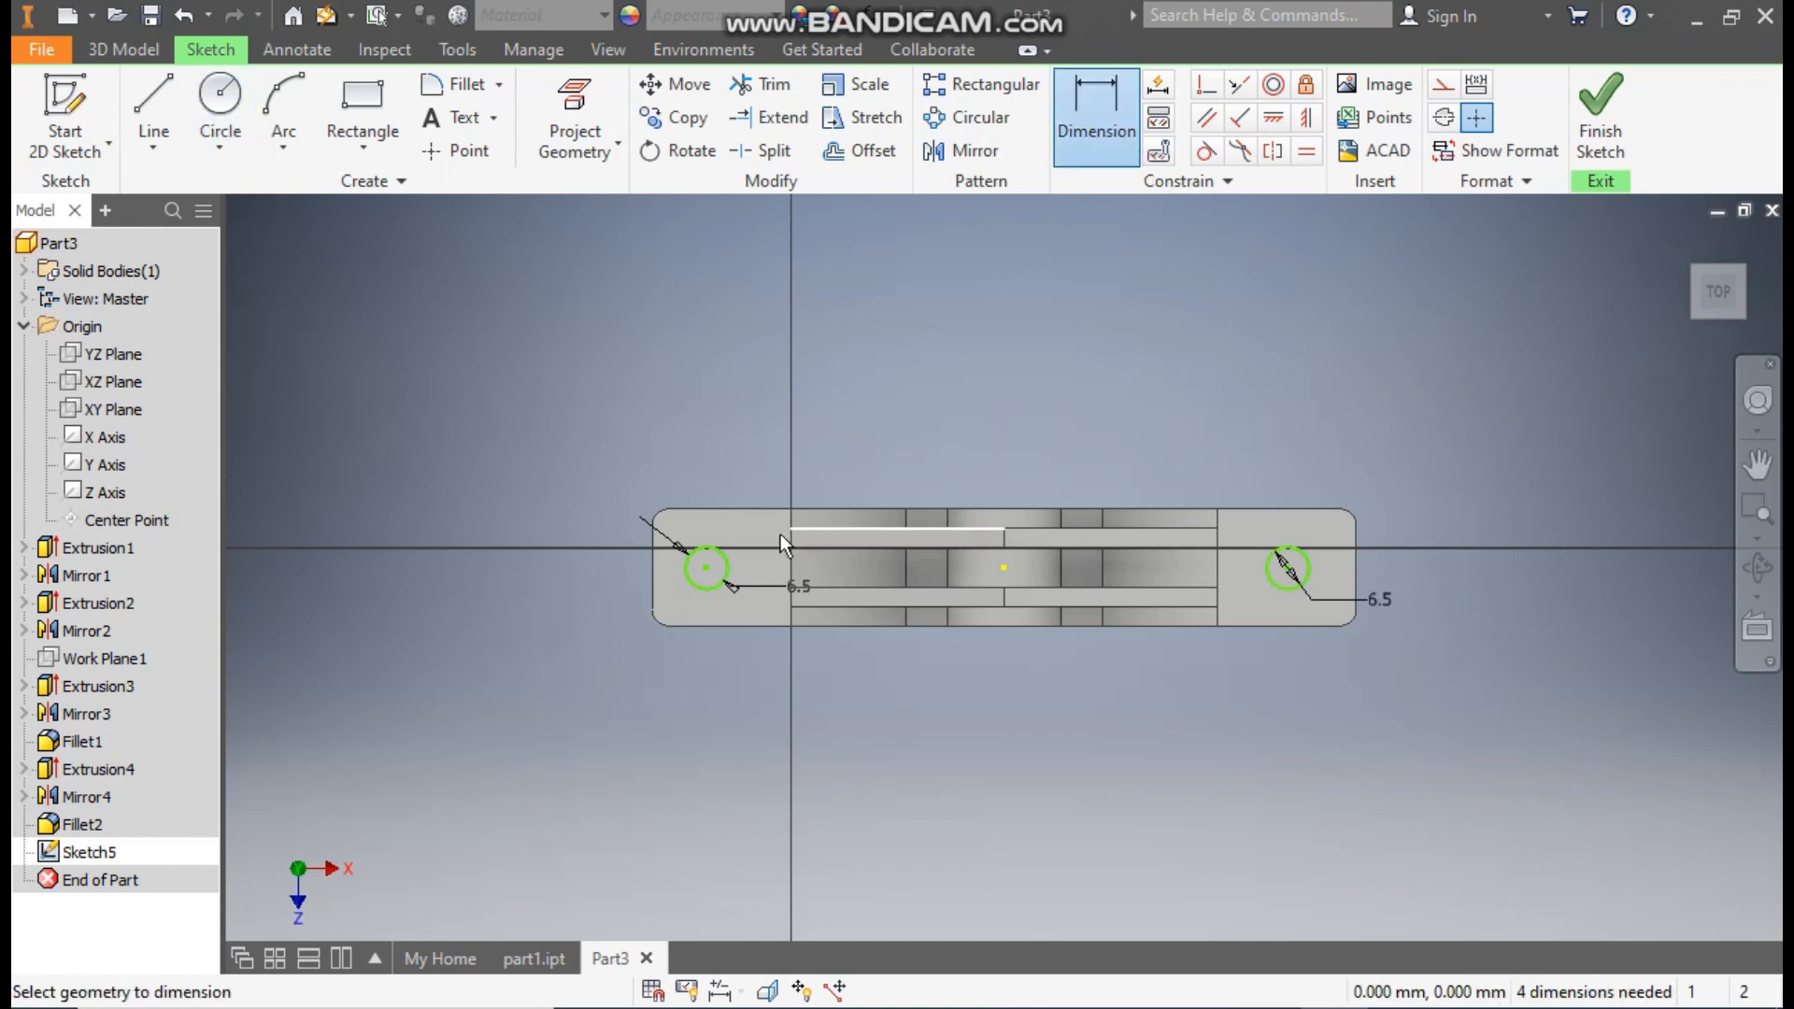
left_click(706, 567)
left_click(1308, 590)
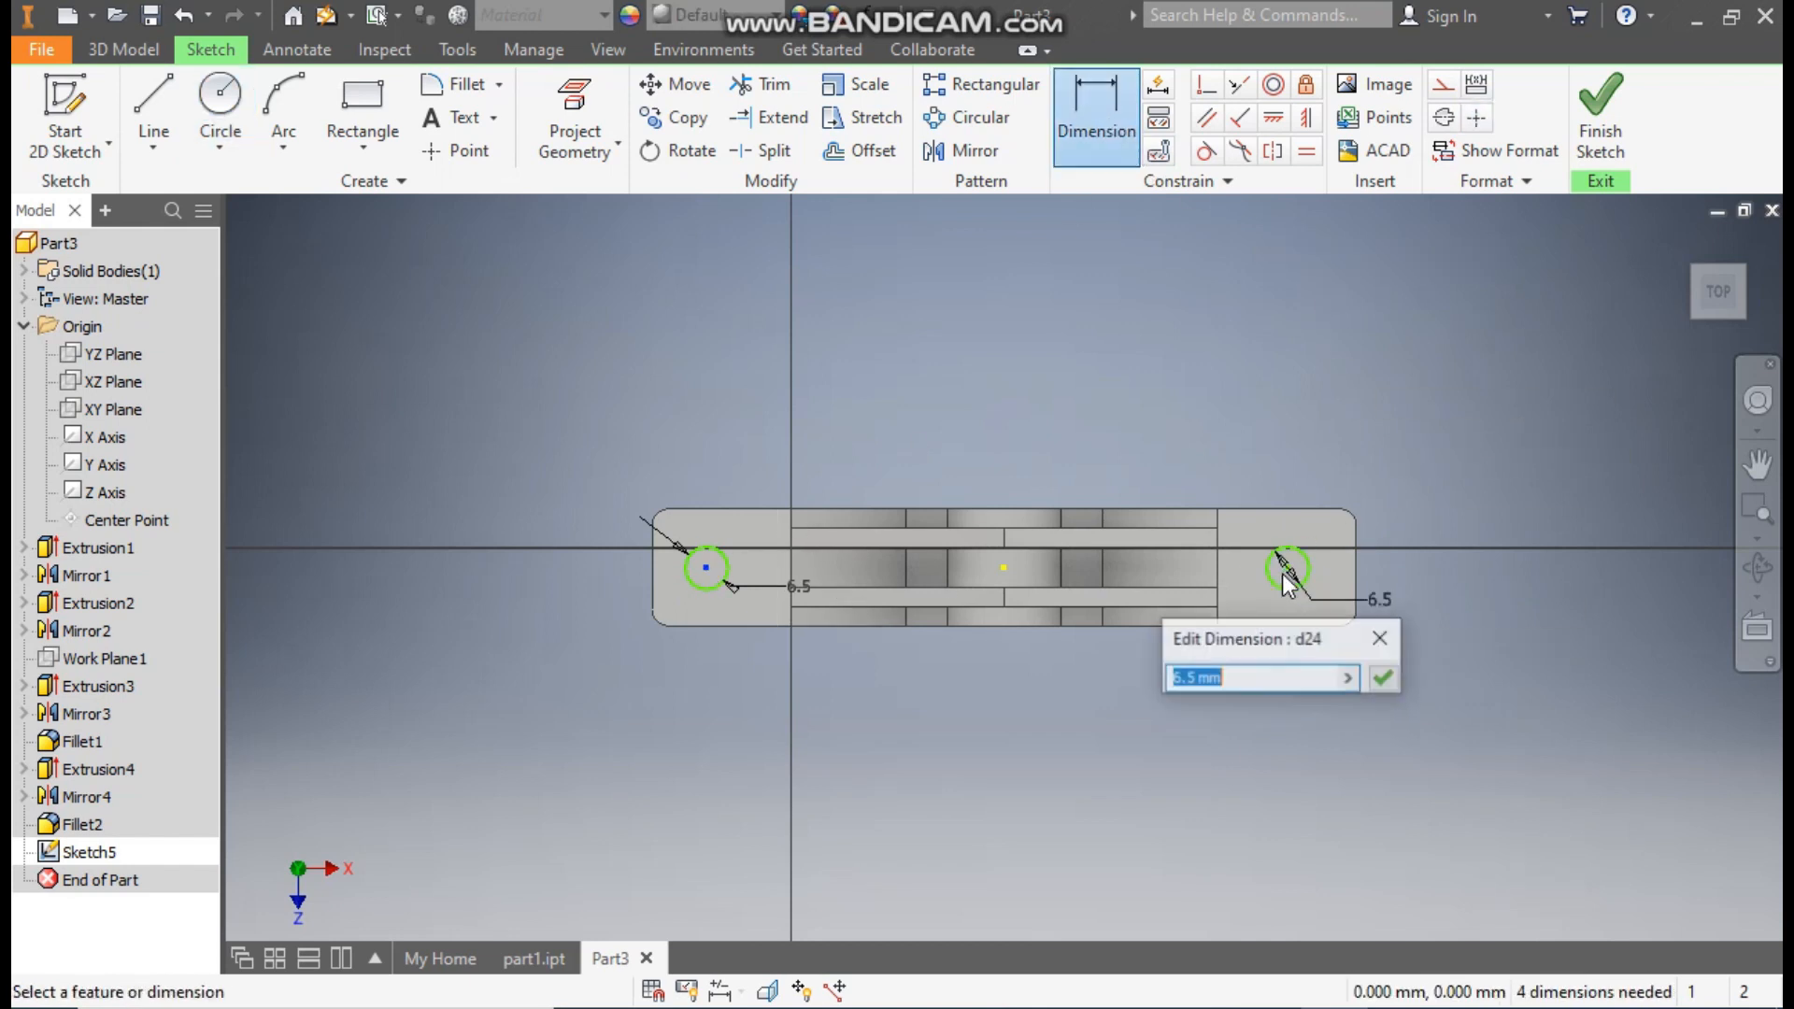
left_click(1382, 679)
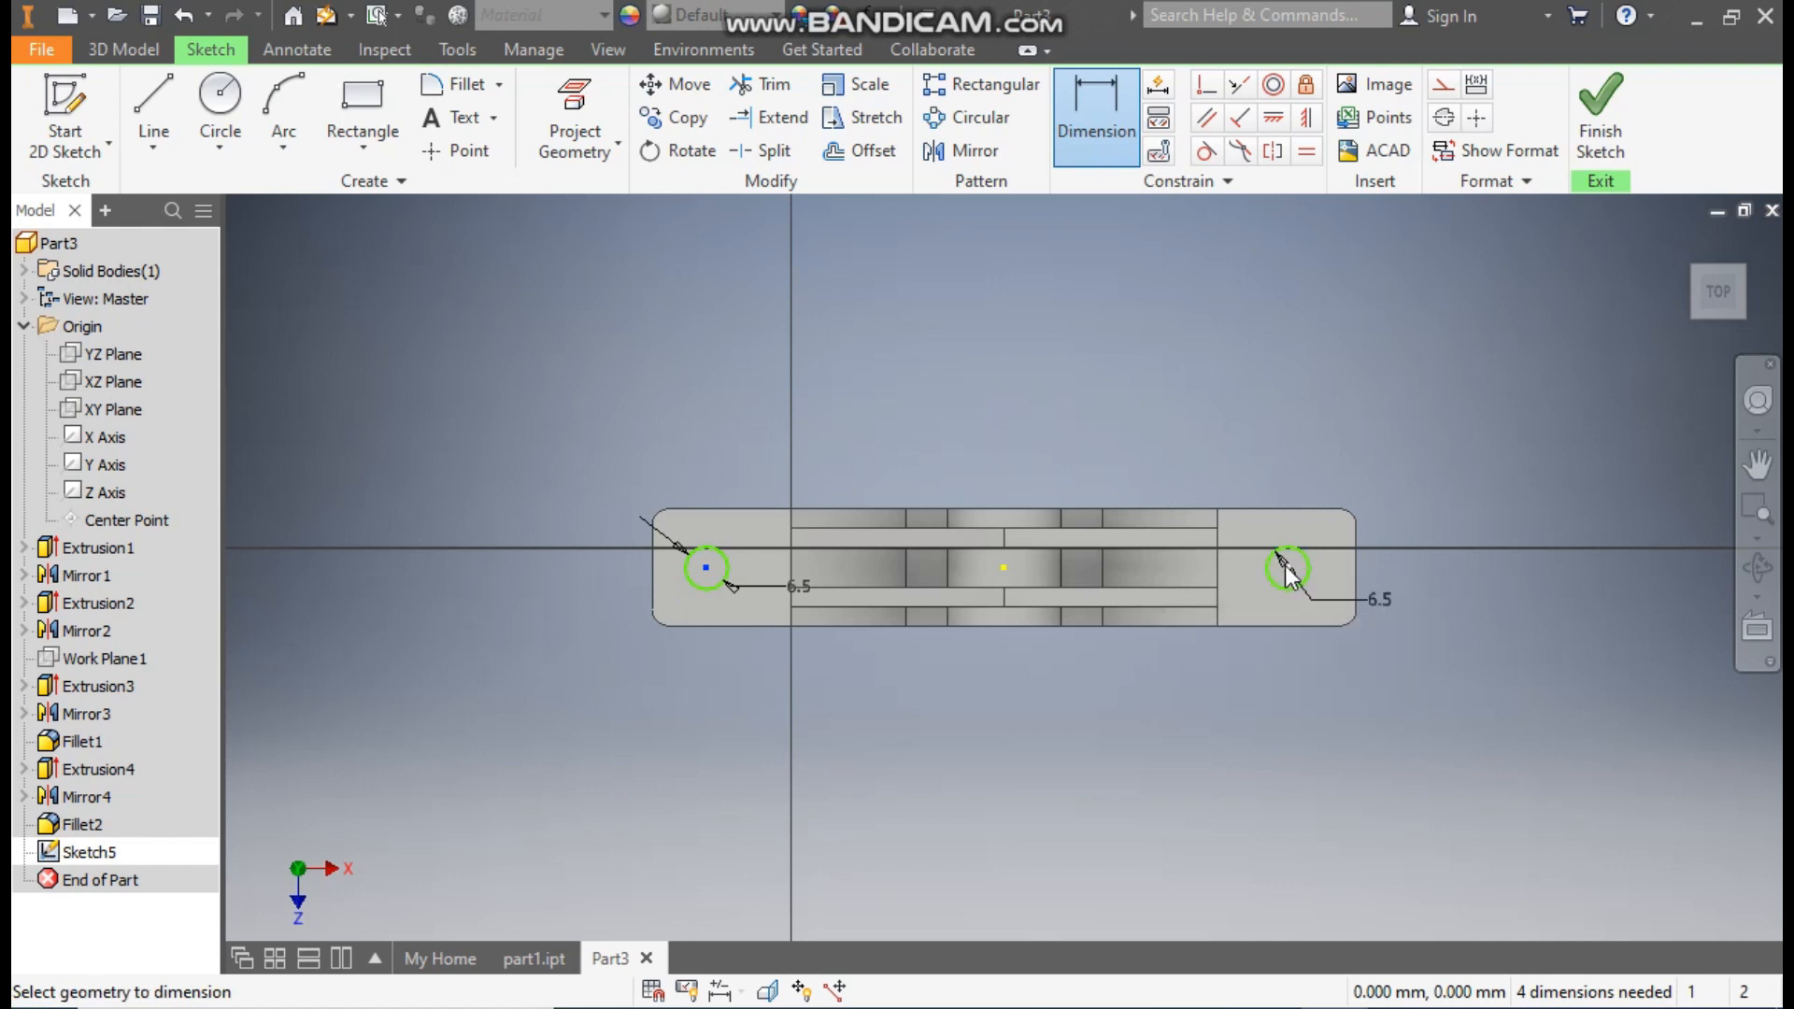
left_click(707, 567)
left_click(1019, 393)
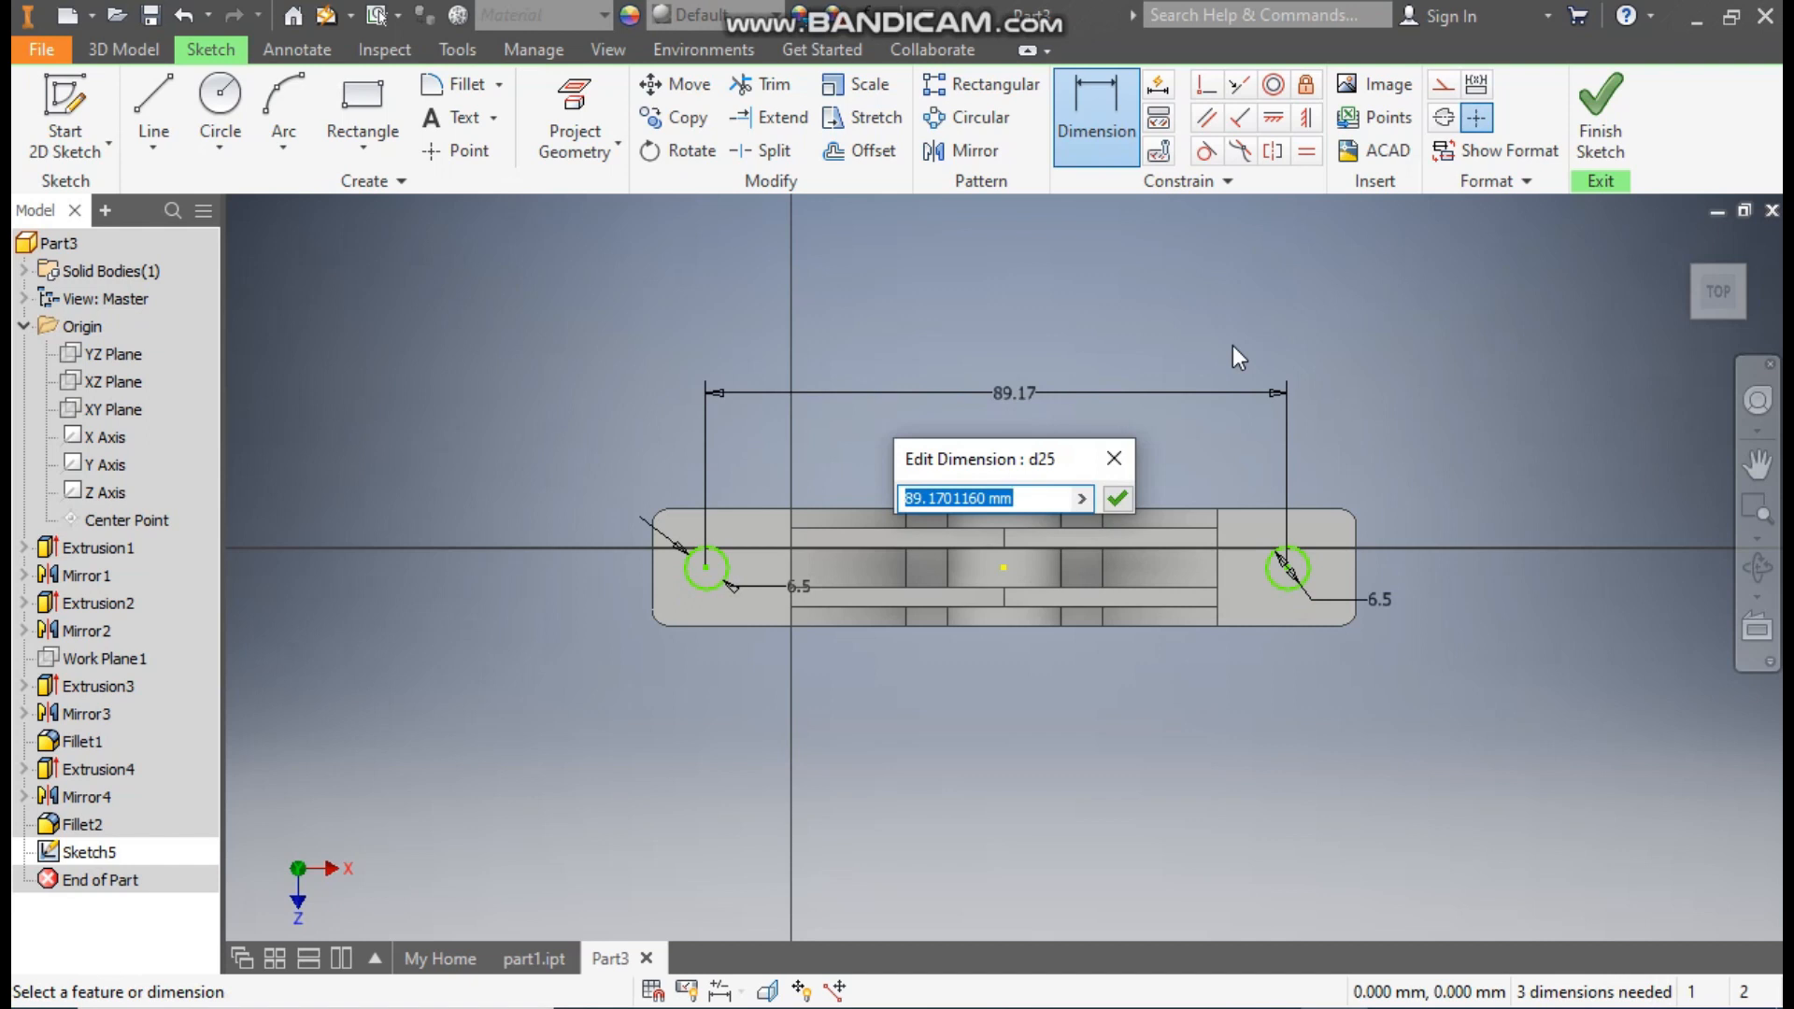
type("87.5")
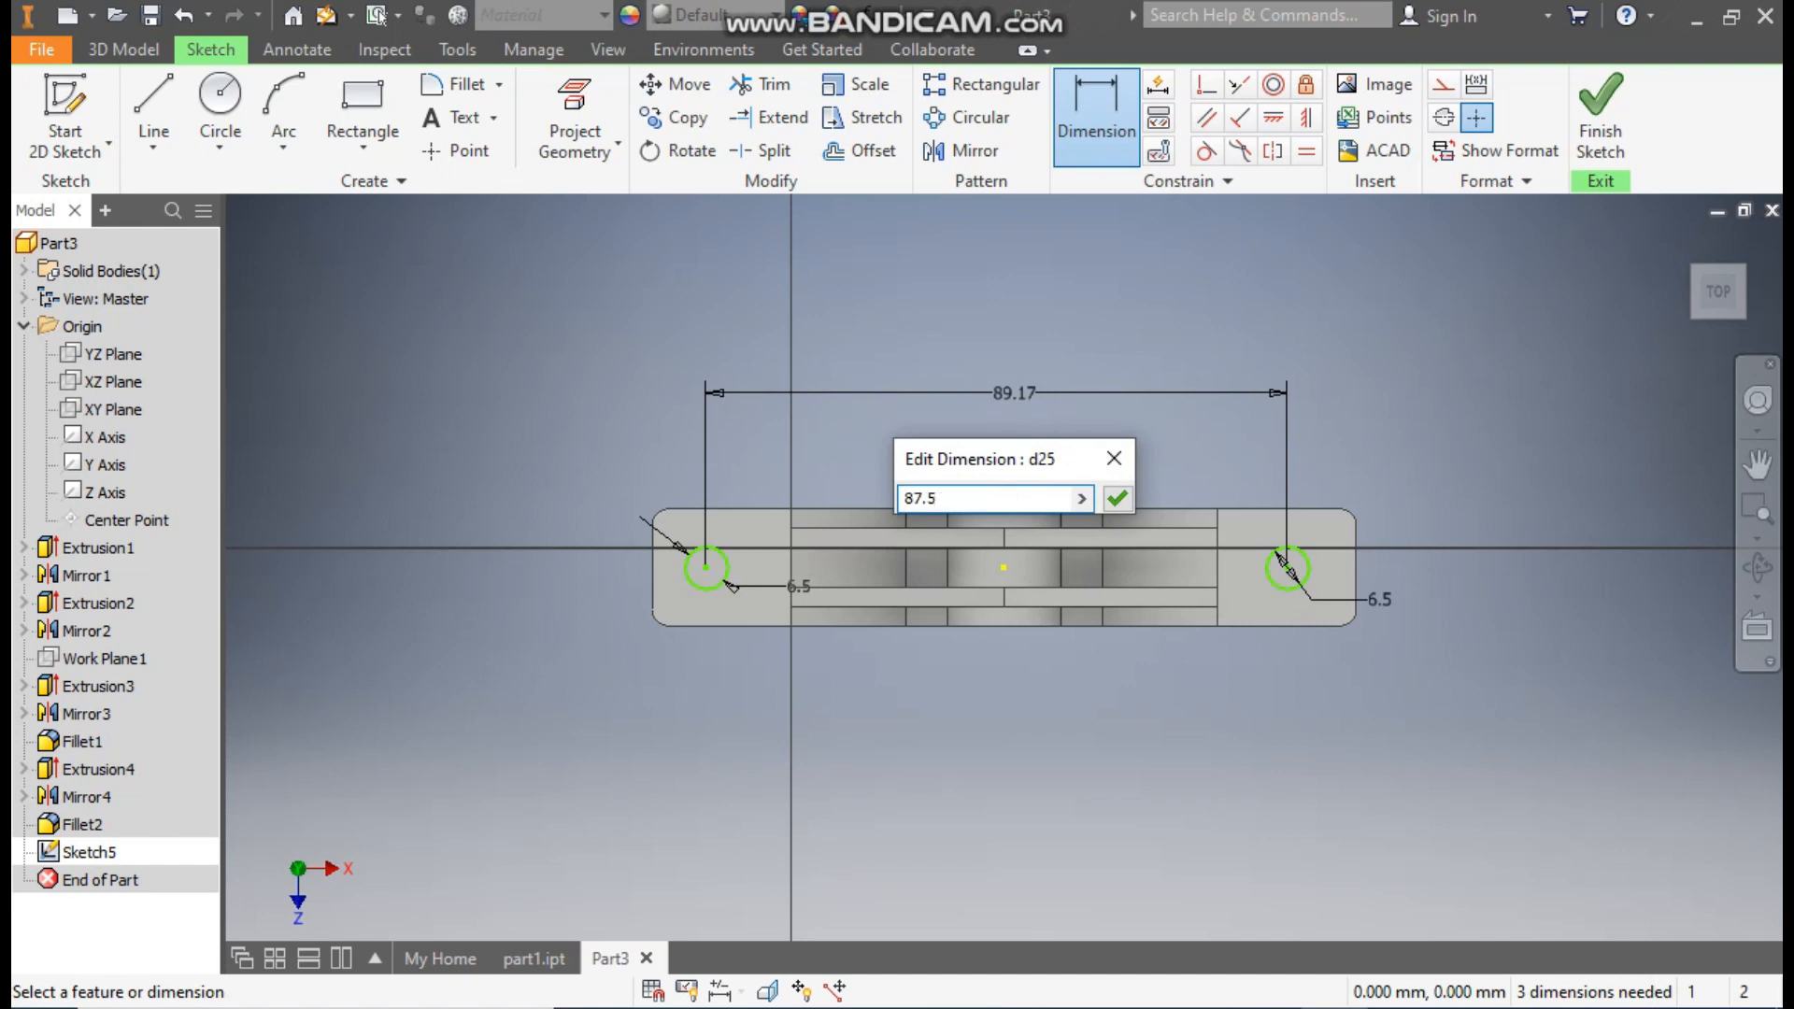
key("Return")
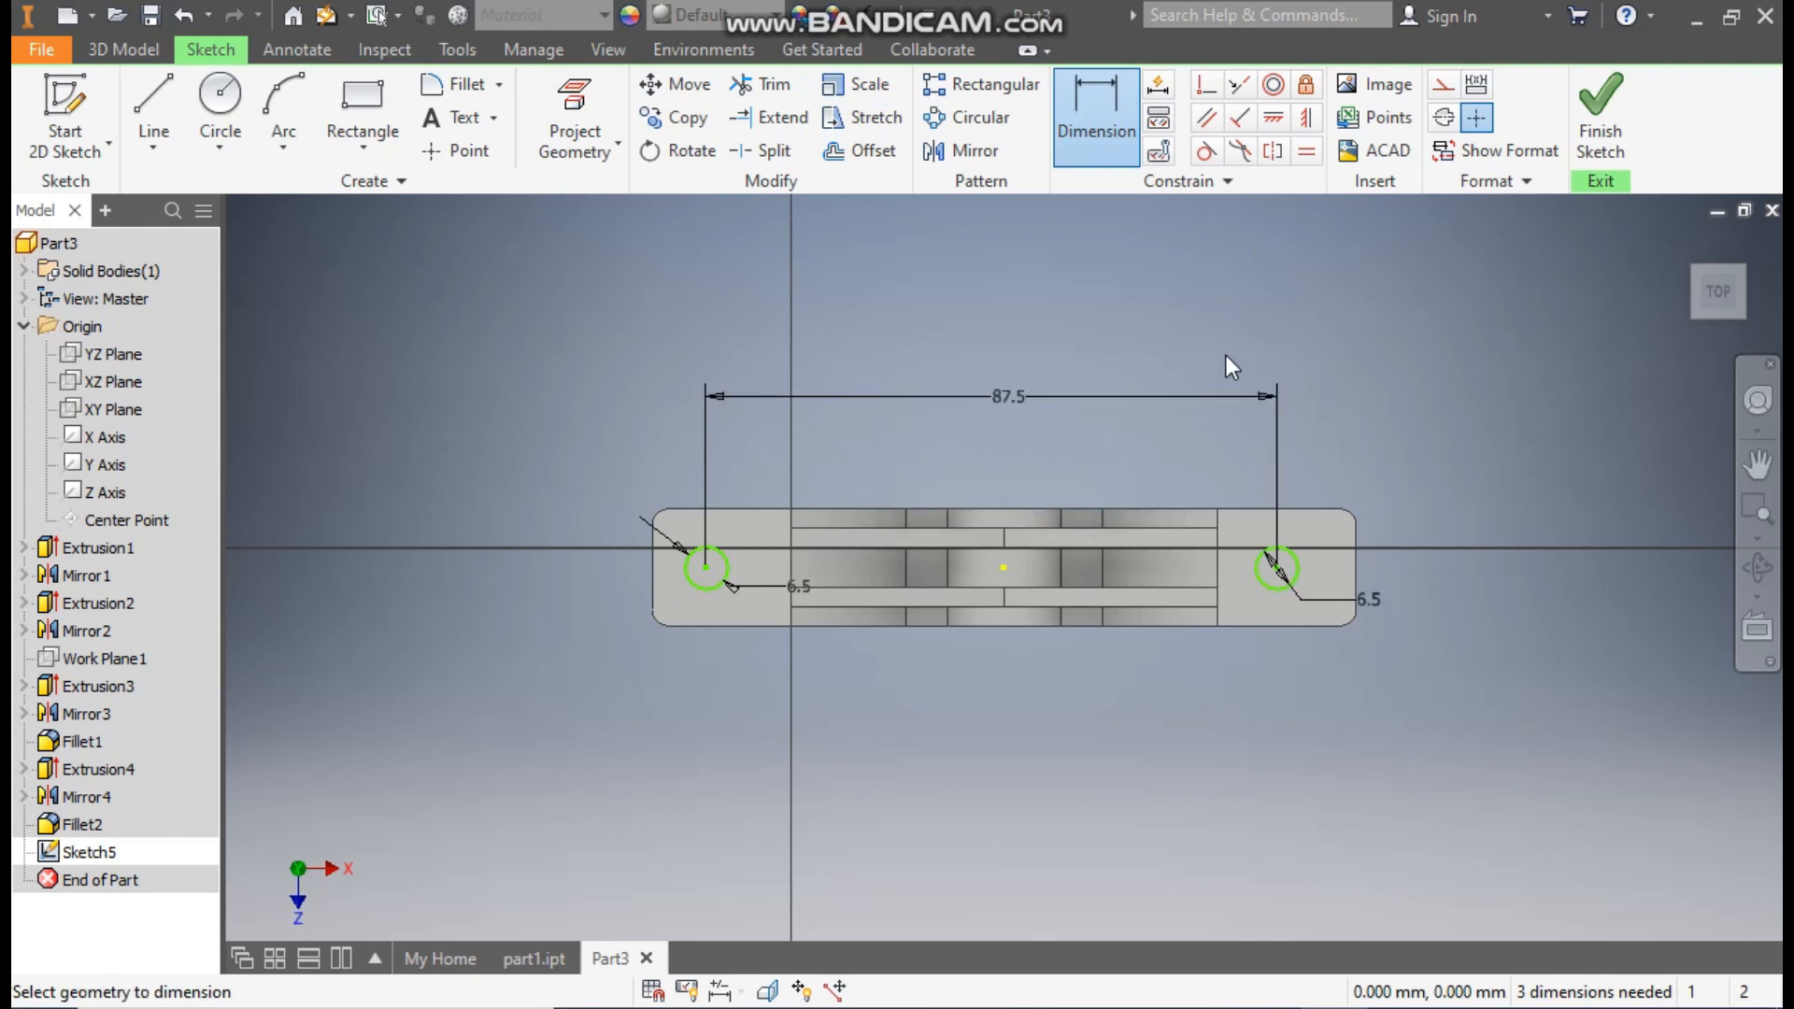
- Set the horizontal distance from the upper pad's circle centre to the projected centre point to 87.5/2
left_click(1003, 567)
left_click(708, 567)
left_click(899, 734)
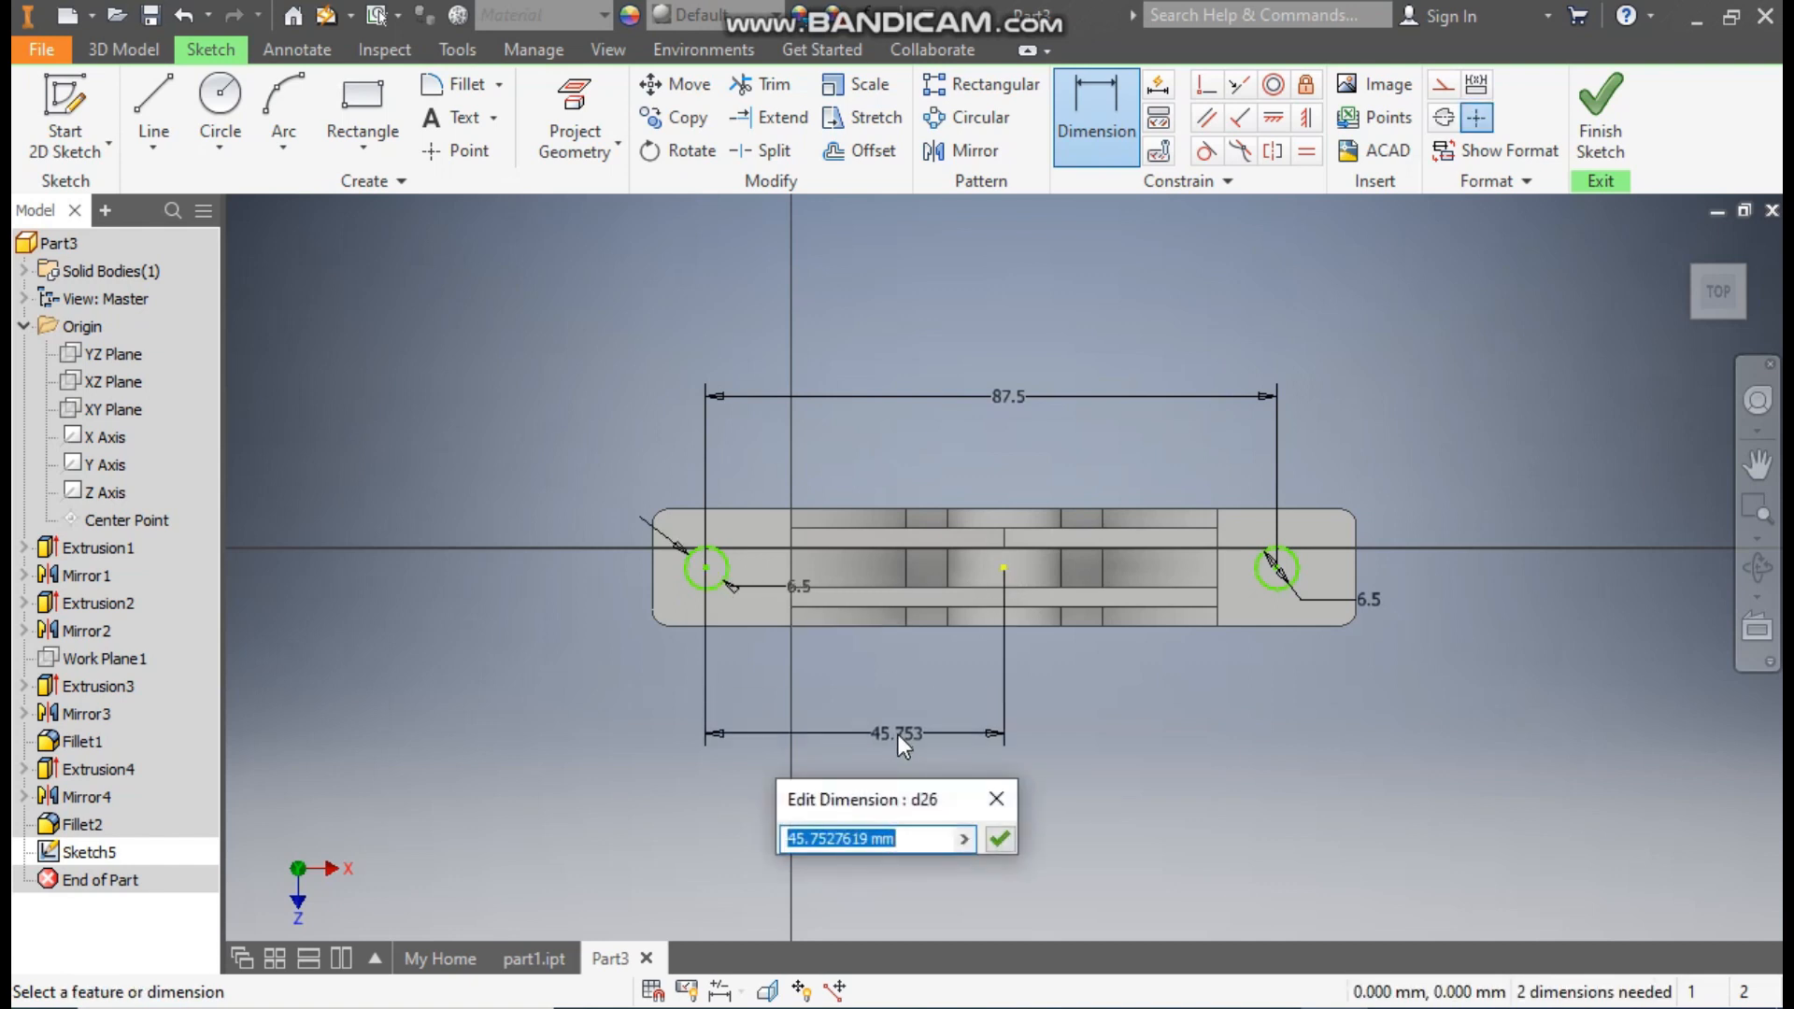
type("87.5/2")
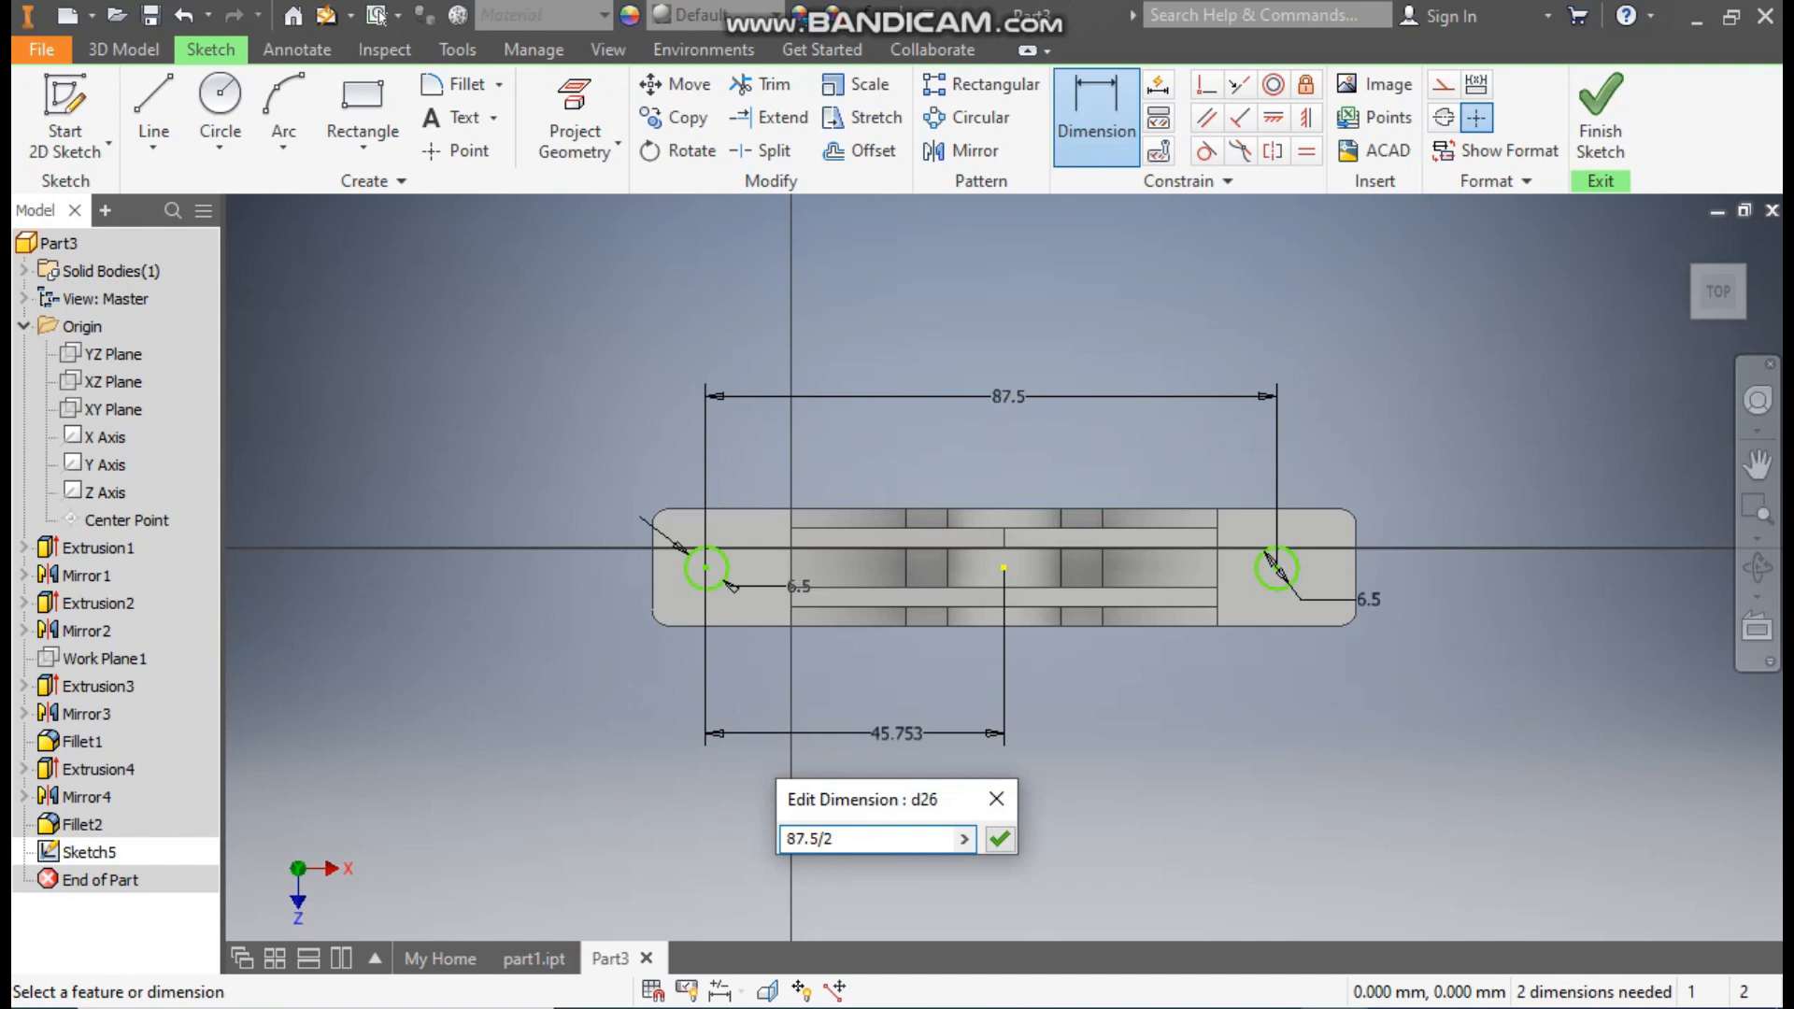
key("Return")
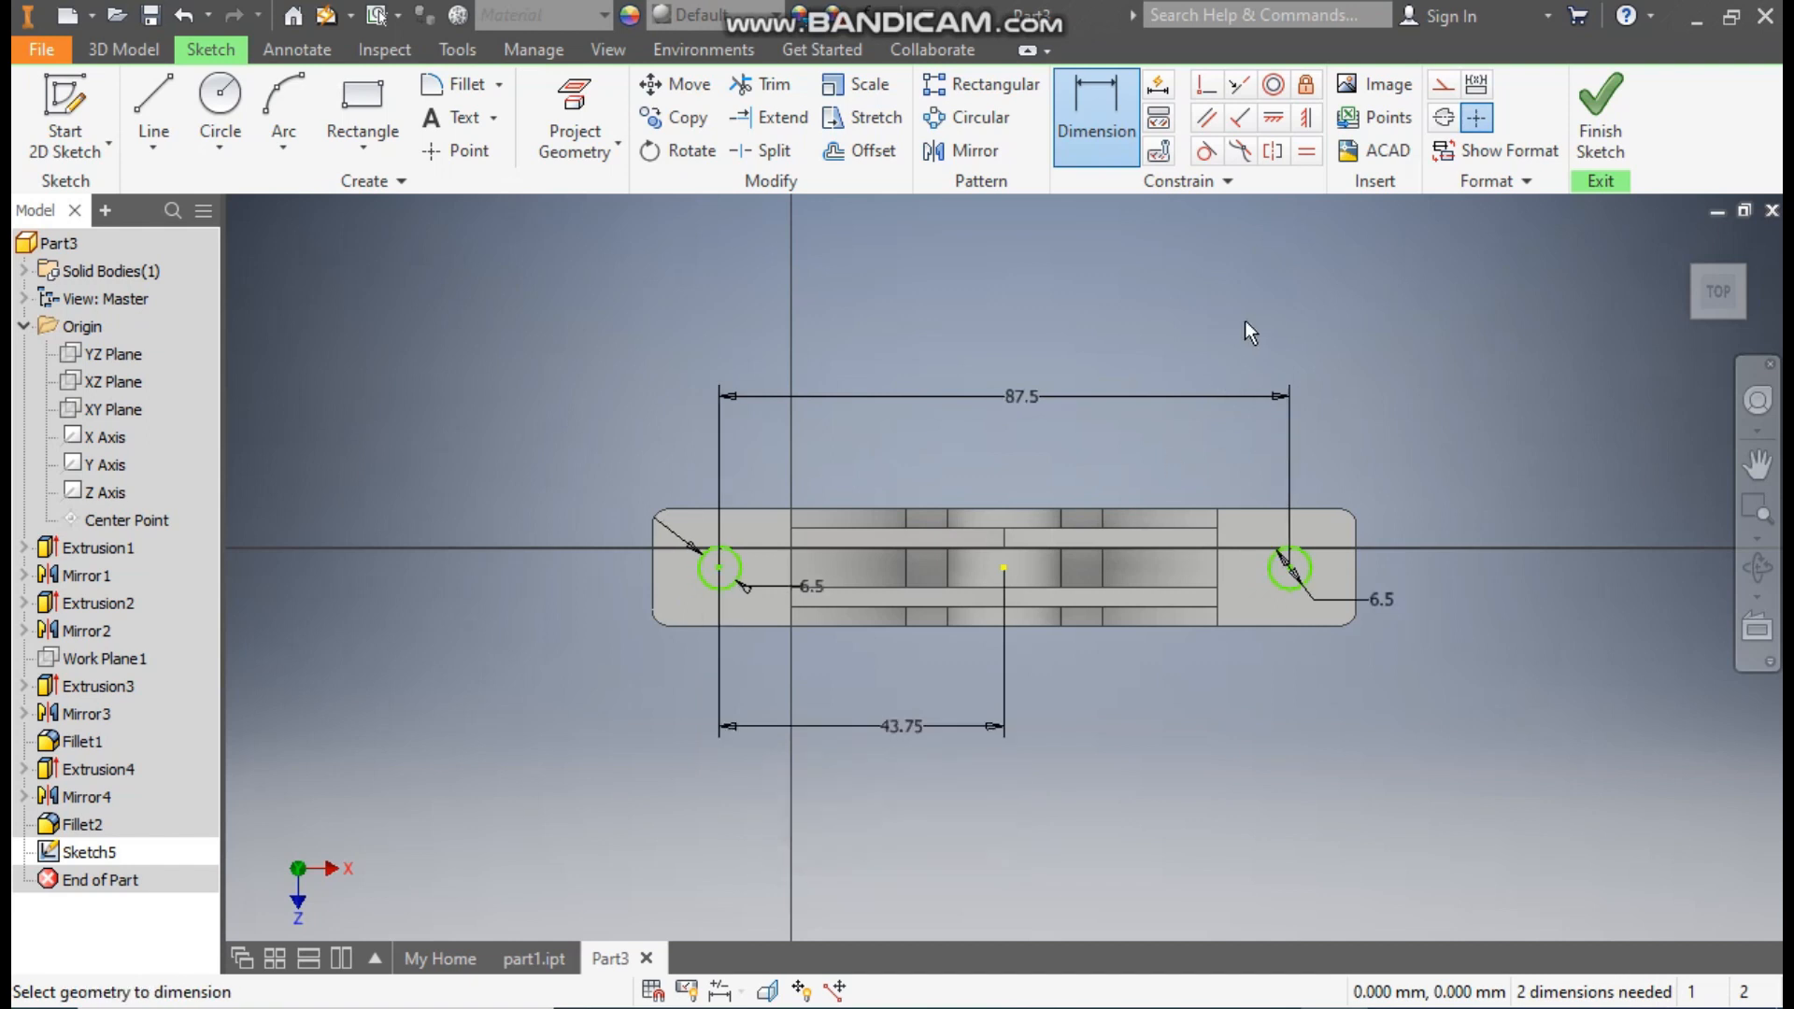
- Align both circle centres horizontally with the projected centre point using horizontal constraints
left_click(1273, 120)
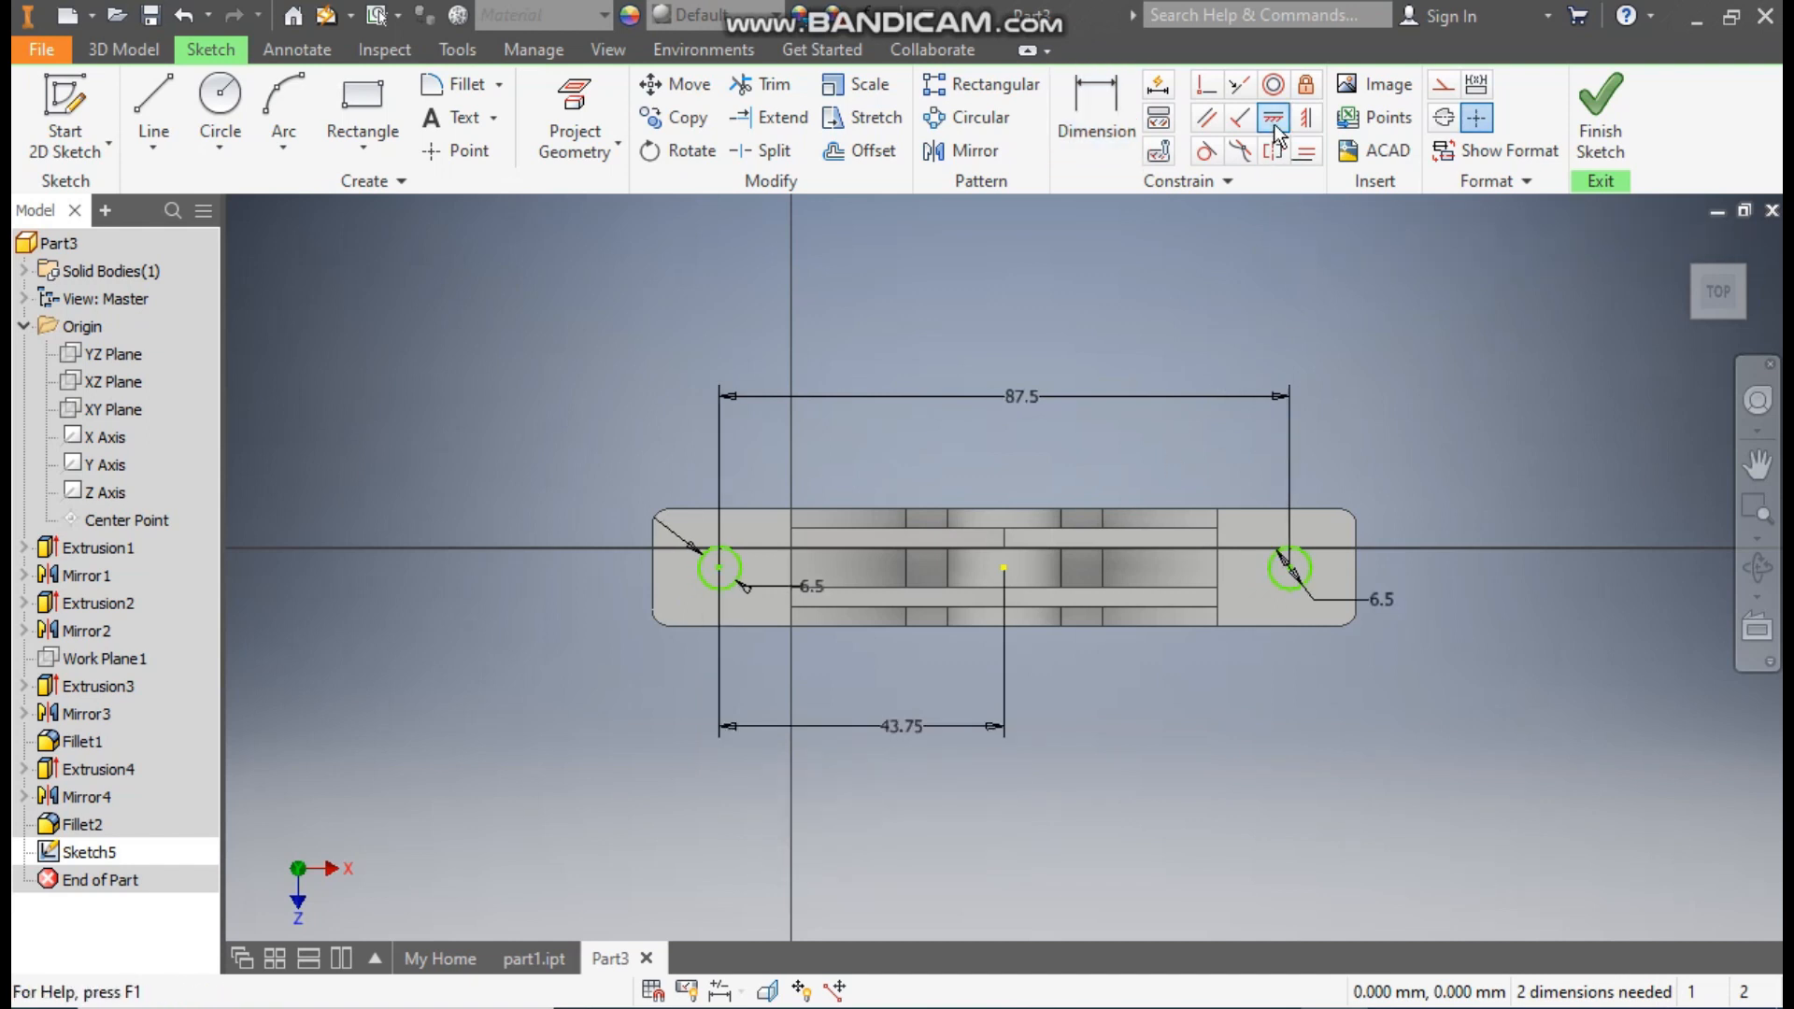
left_click(1005, 569)
left_click(719, 569)
left_click(1004, 569)
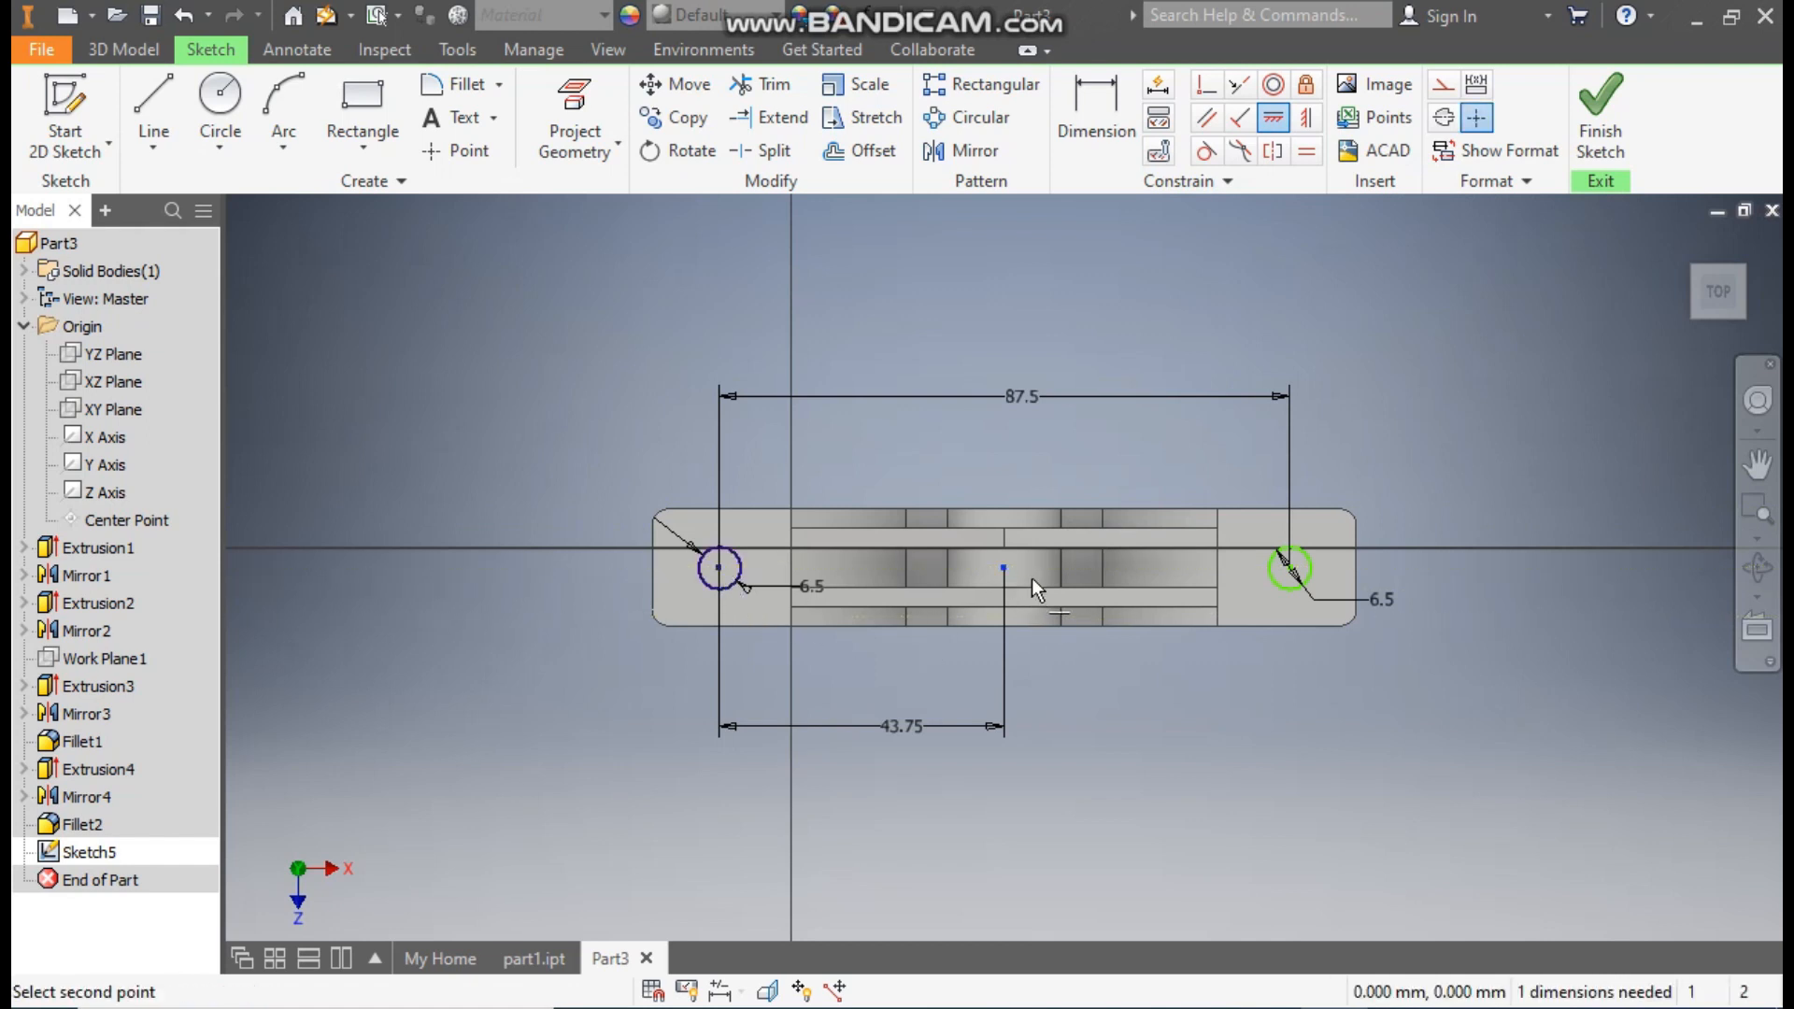
left_click(1289, 567)
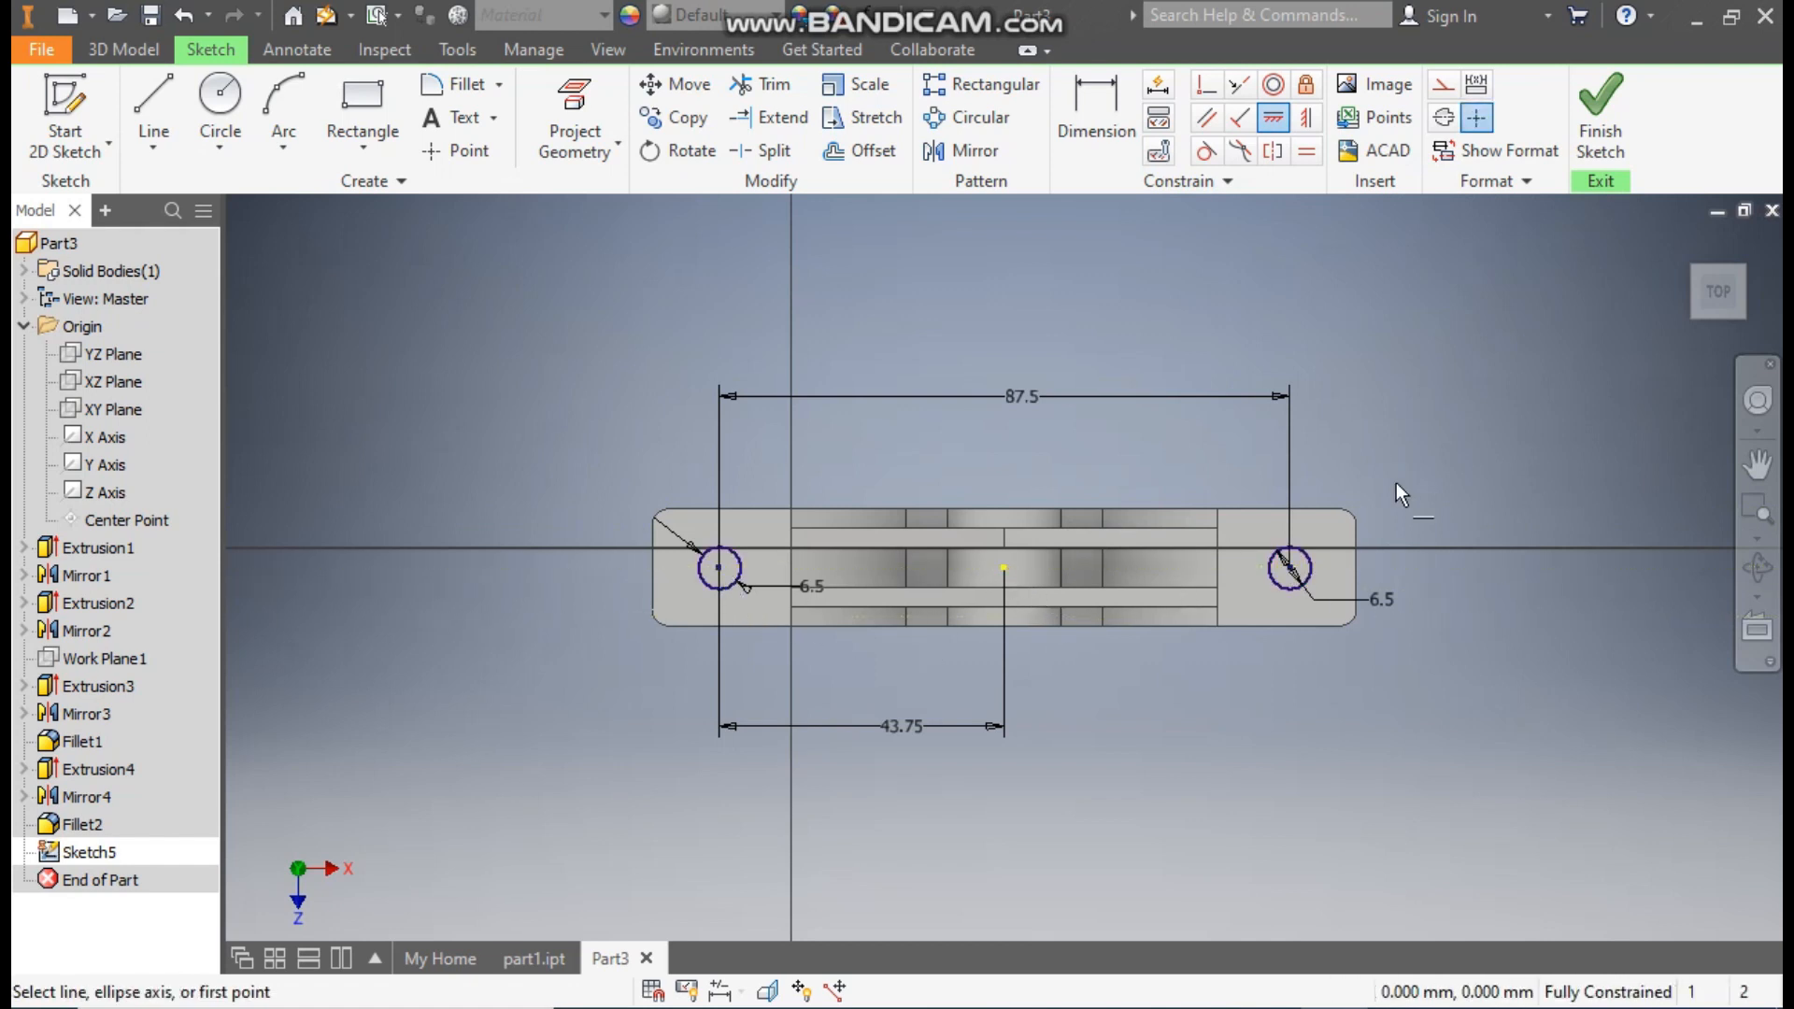
- Finish the sketch and extrude both 6.5 mm circles as a downward cut all the way through the end pads
left_click(1601, 107)
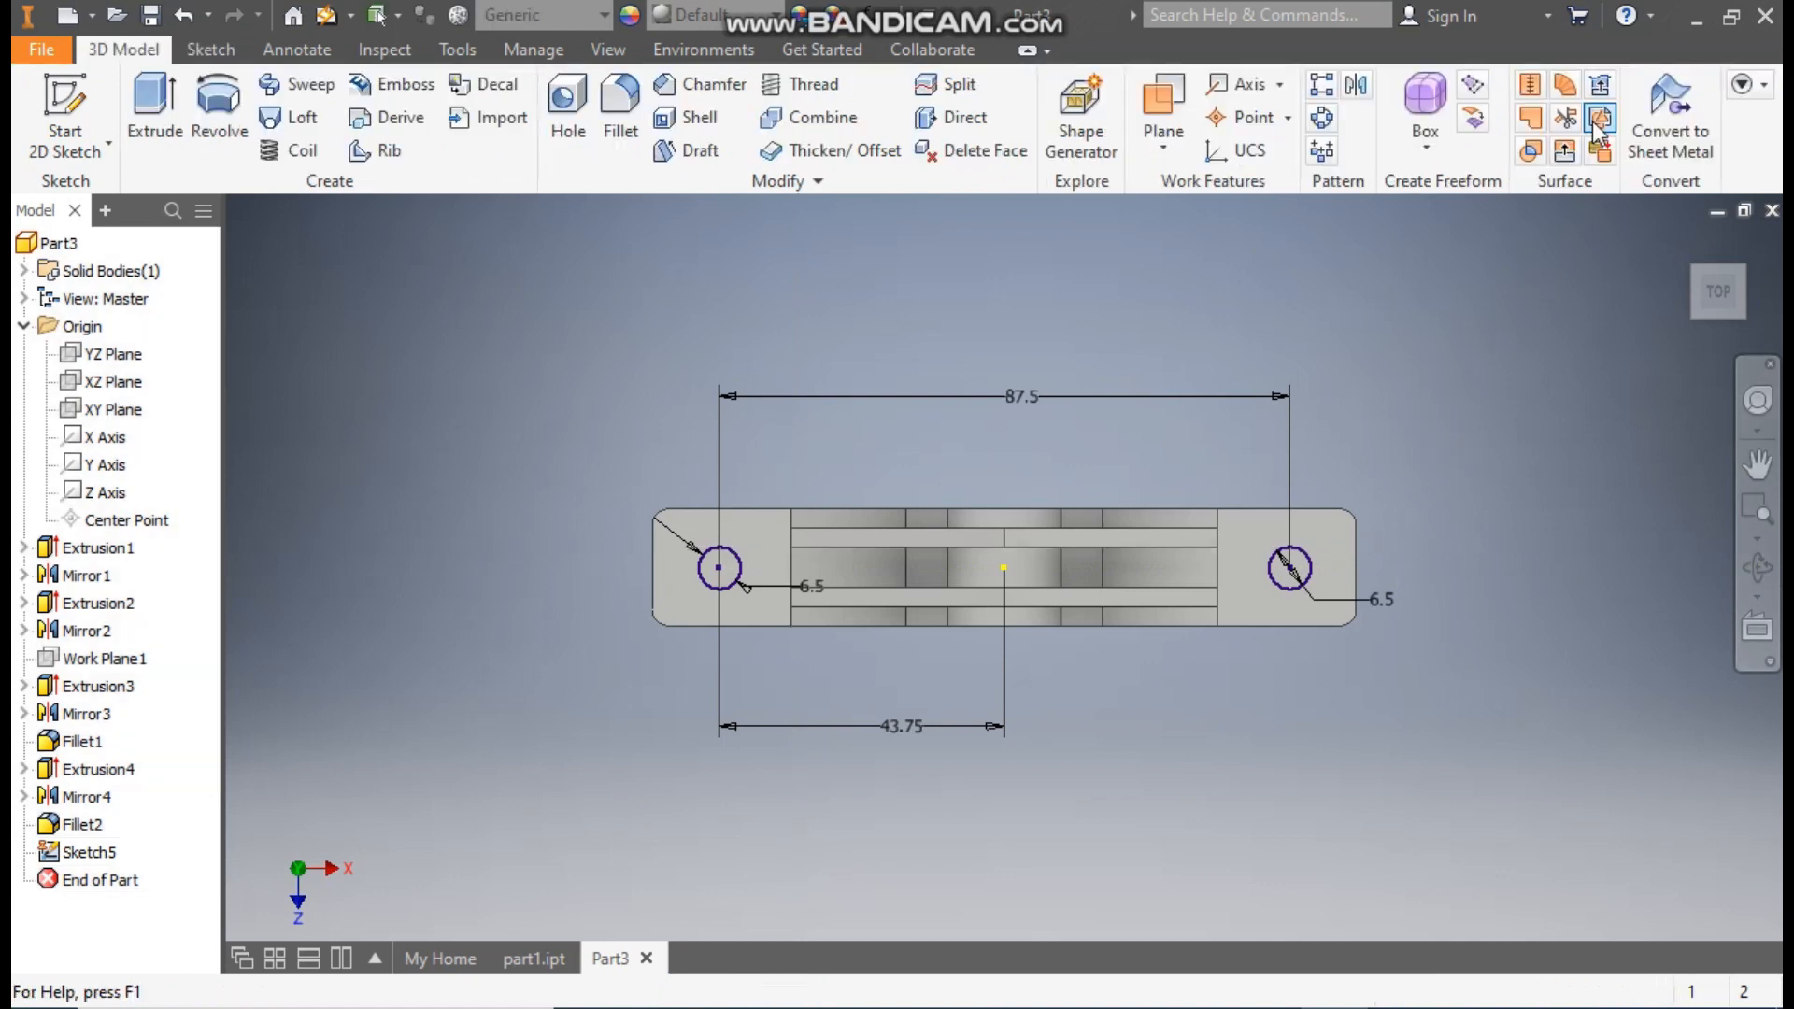
left_click(177, 147)
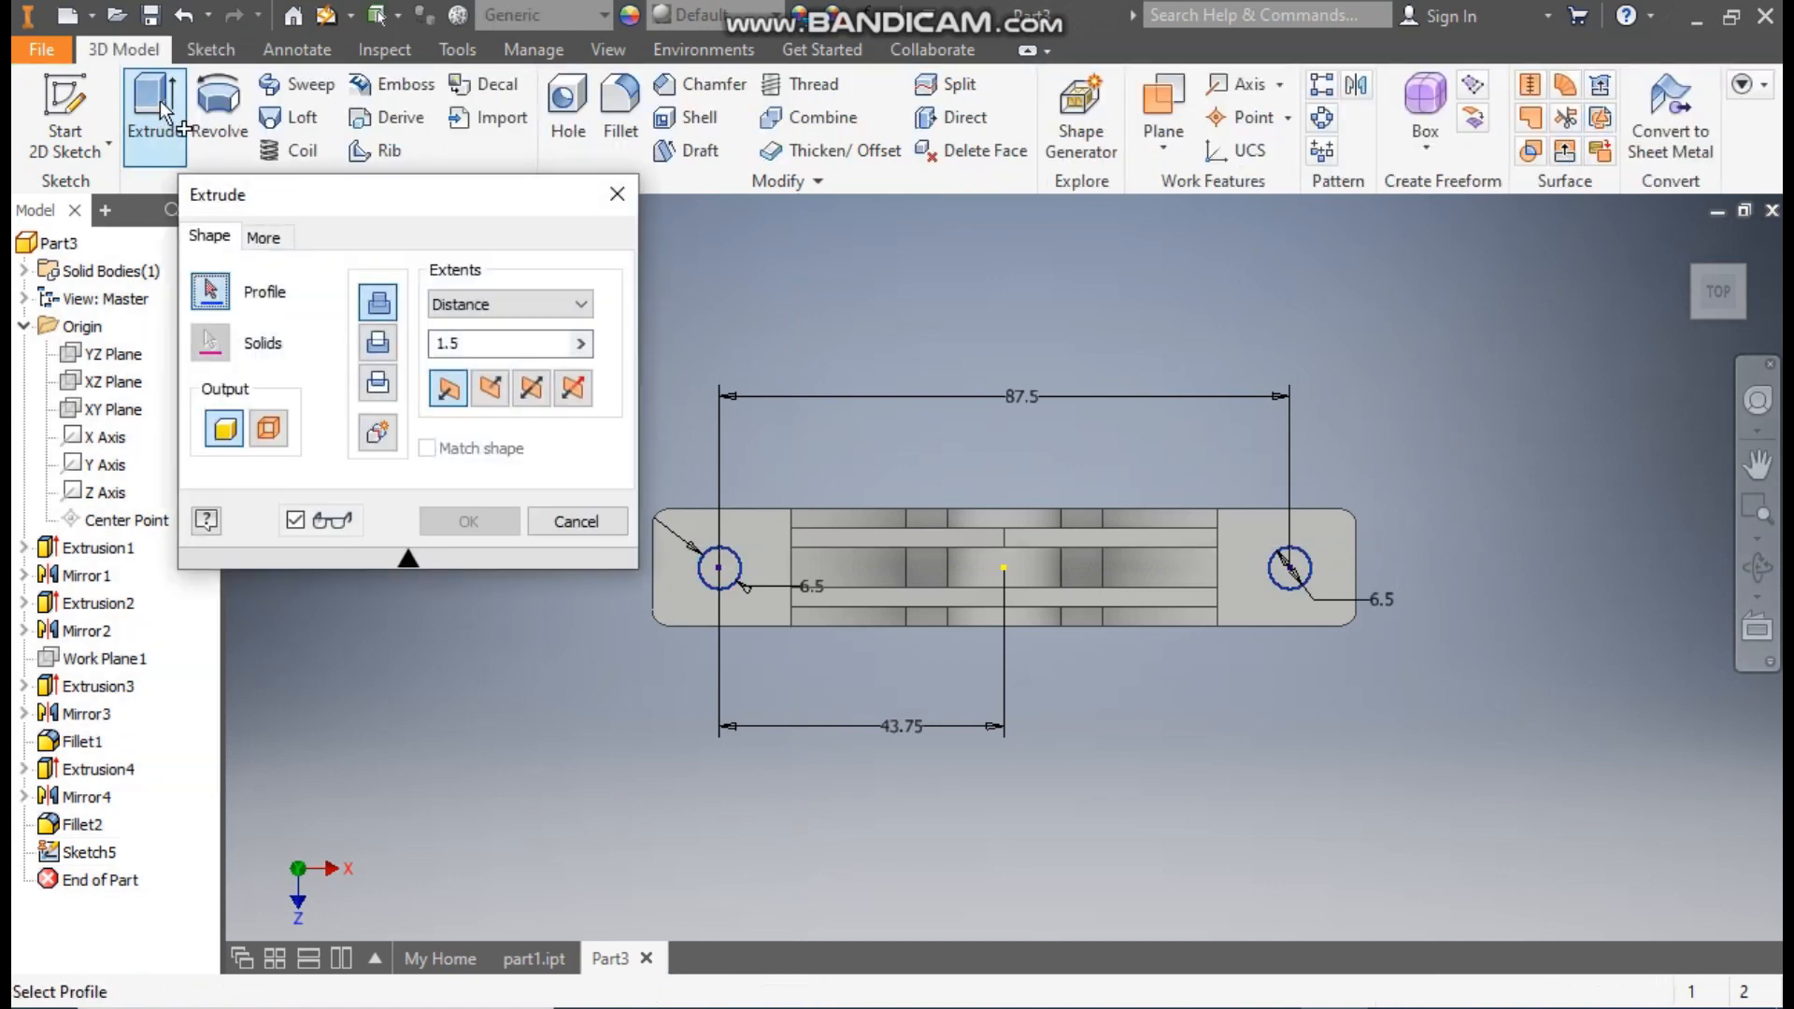
left_click_drag(1155, 523, 564, 754)
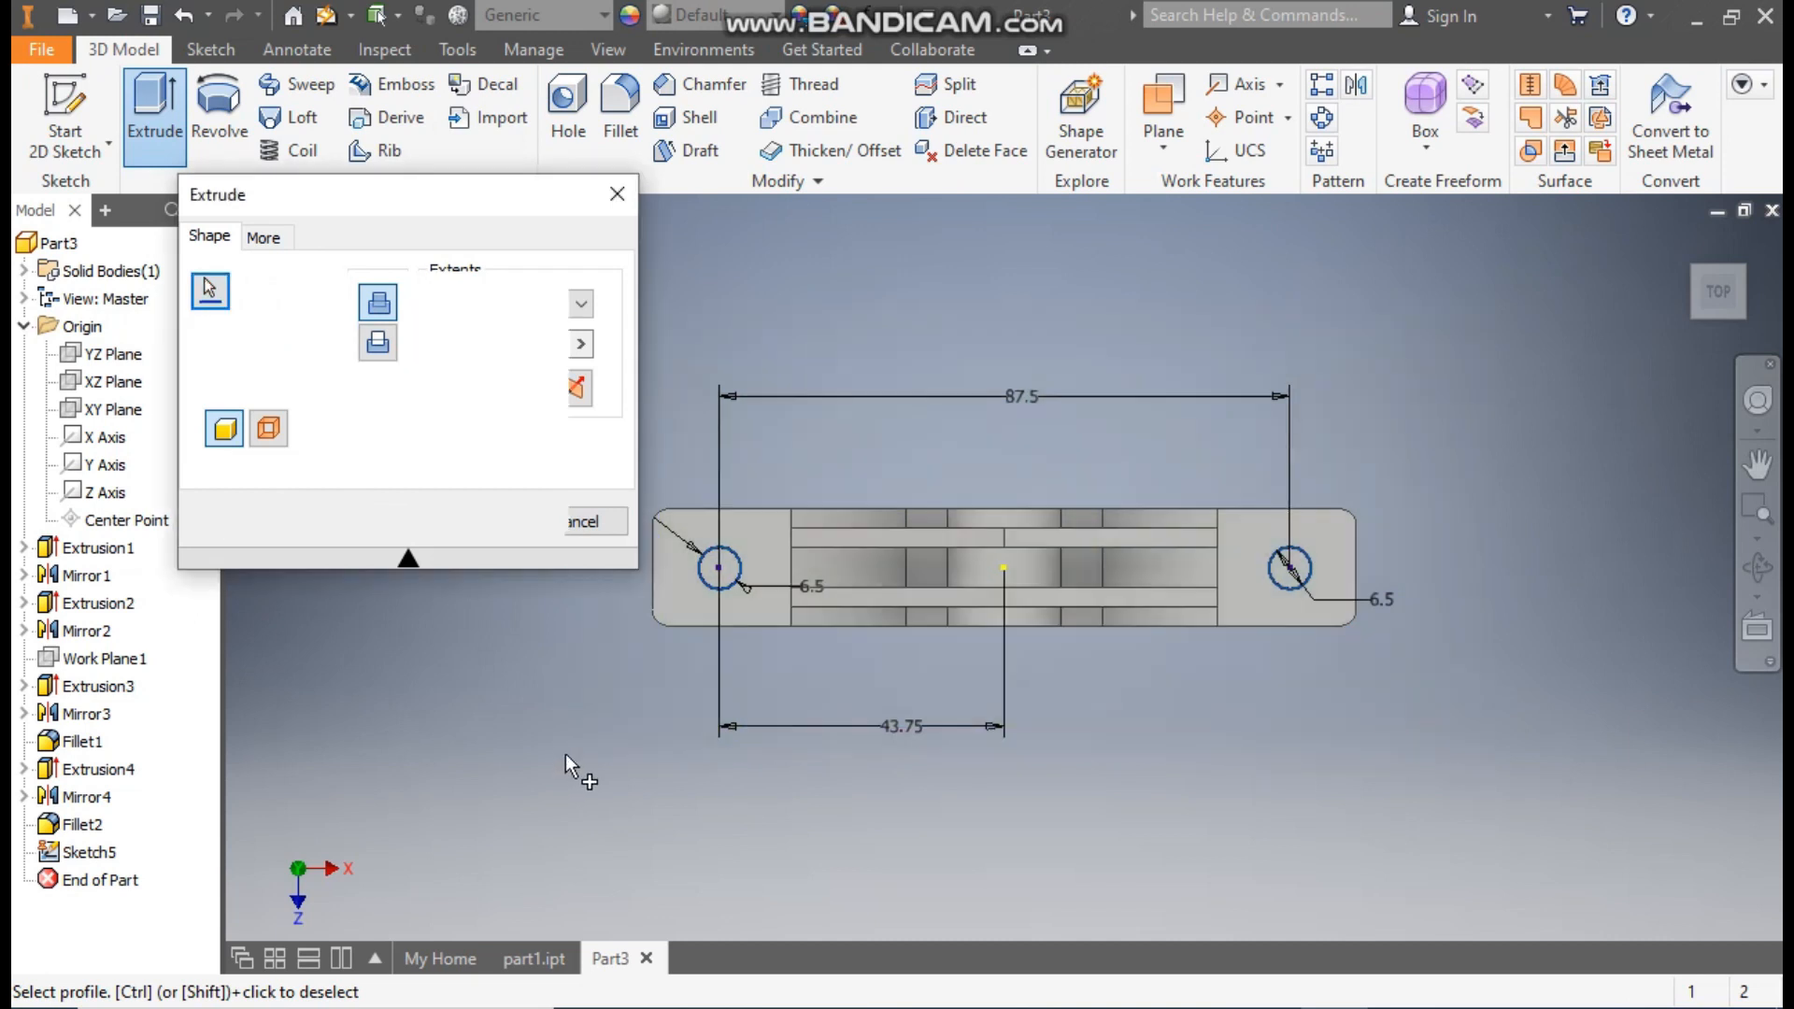
left_click(381, 355)
left_click(1683, 246)
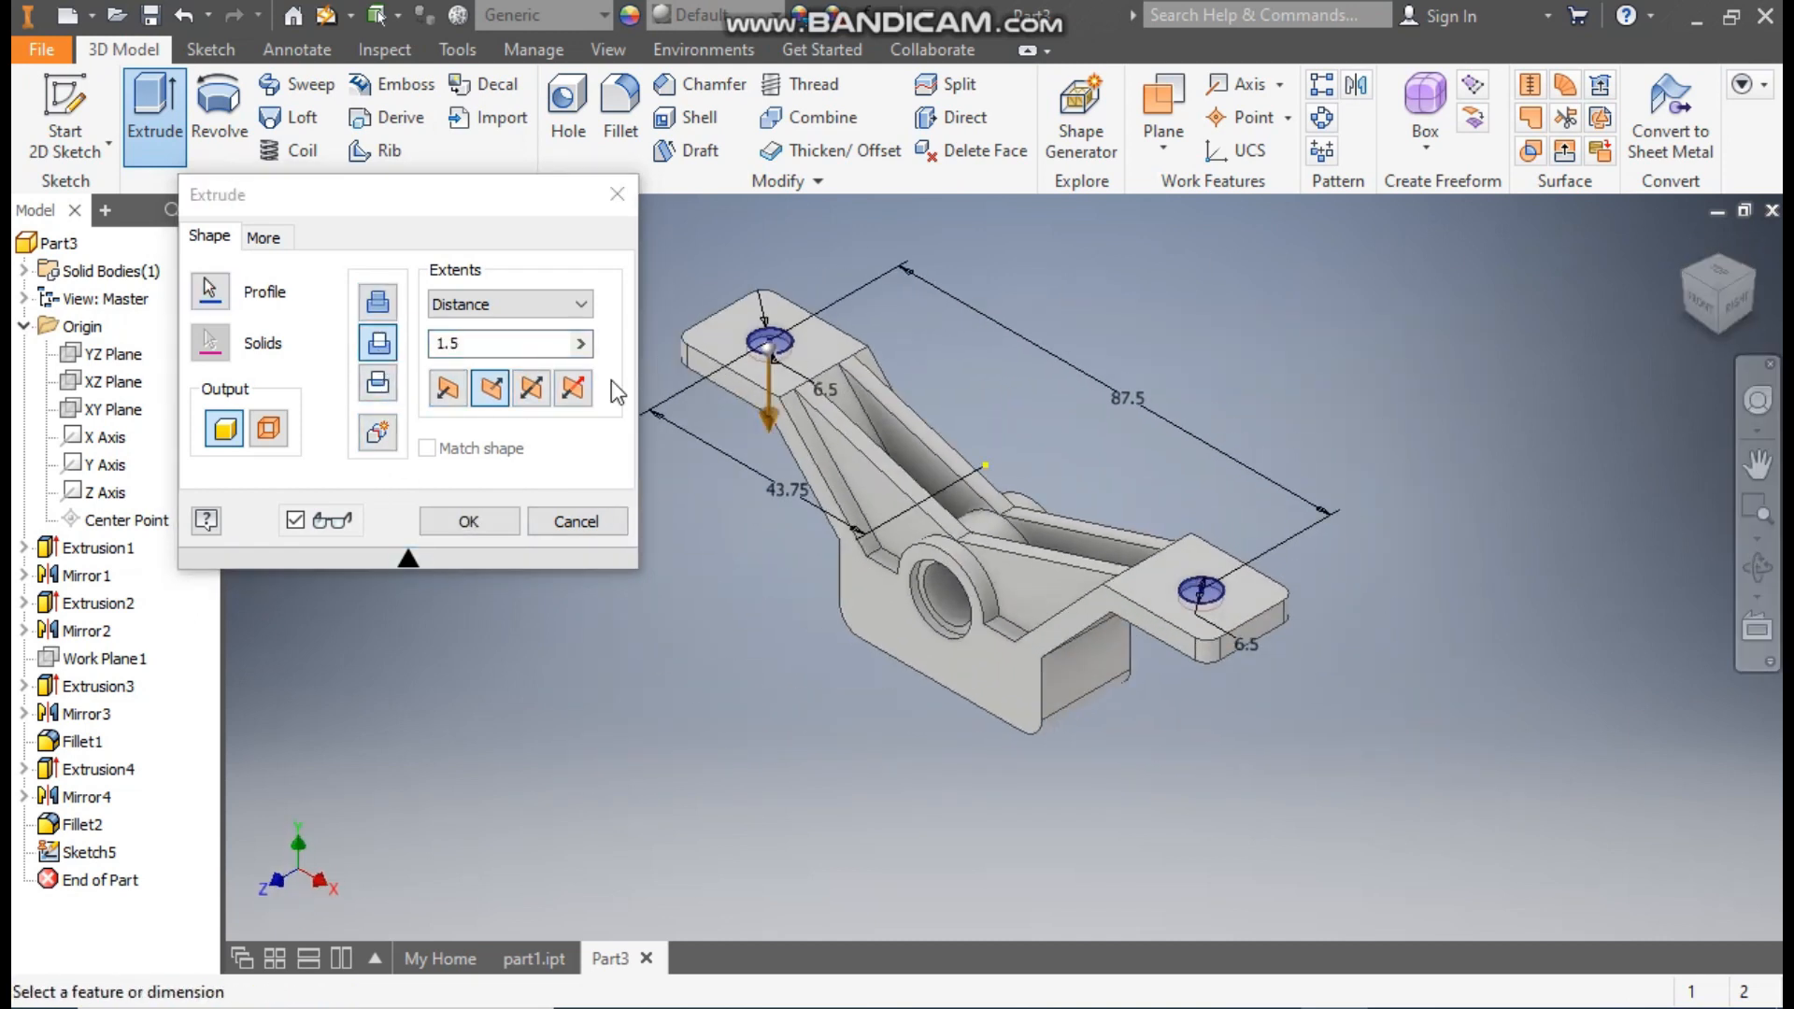
left_click(517, 300)
left_click(444, 401)
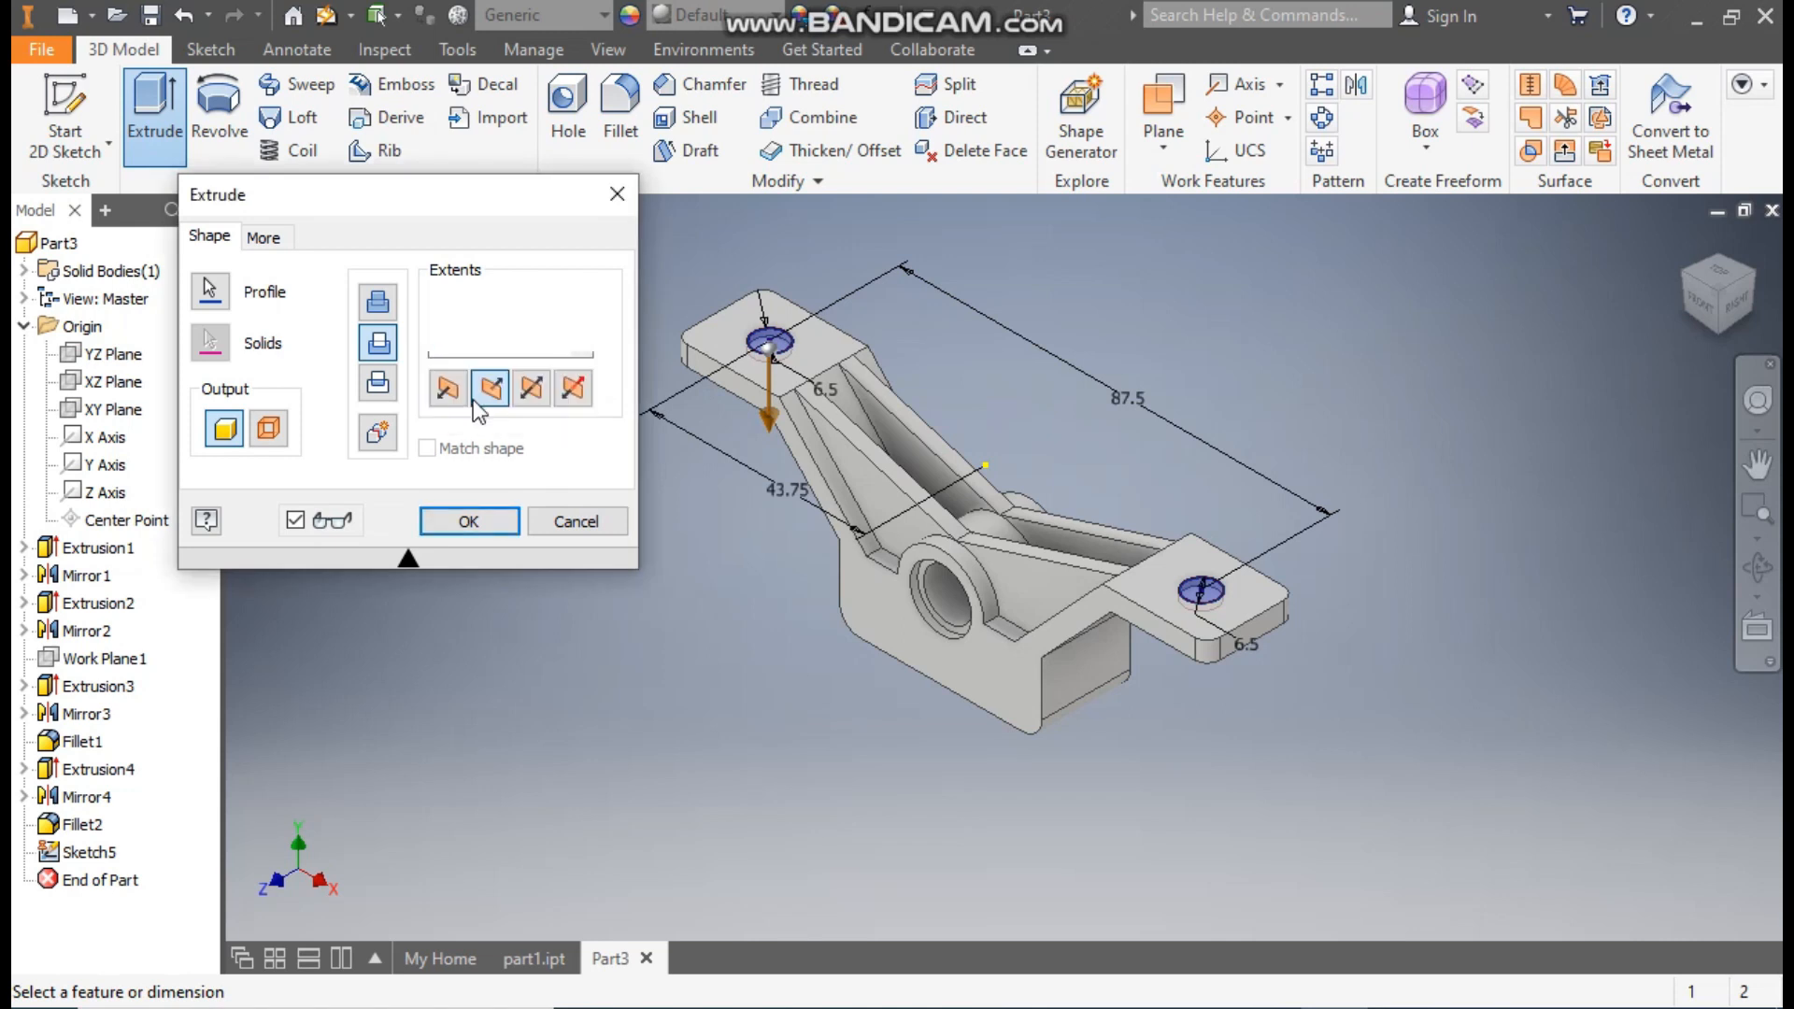
left_click(488, 524)
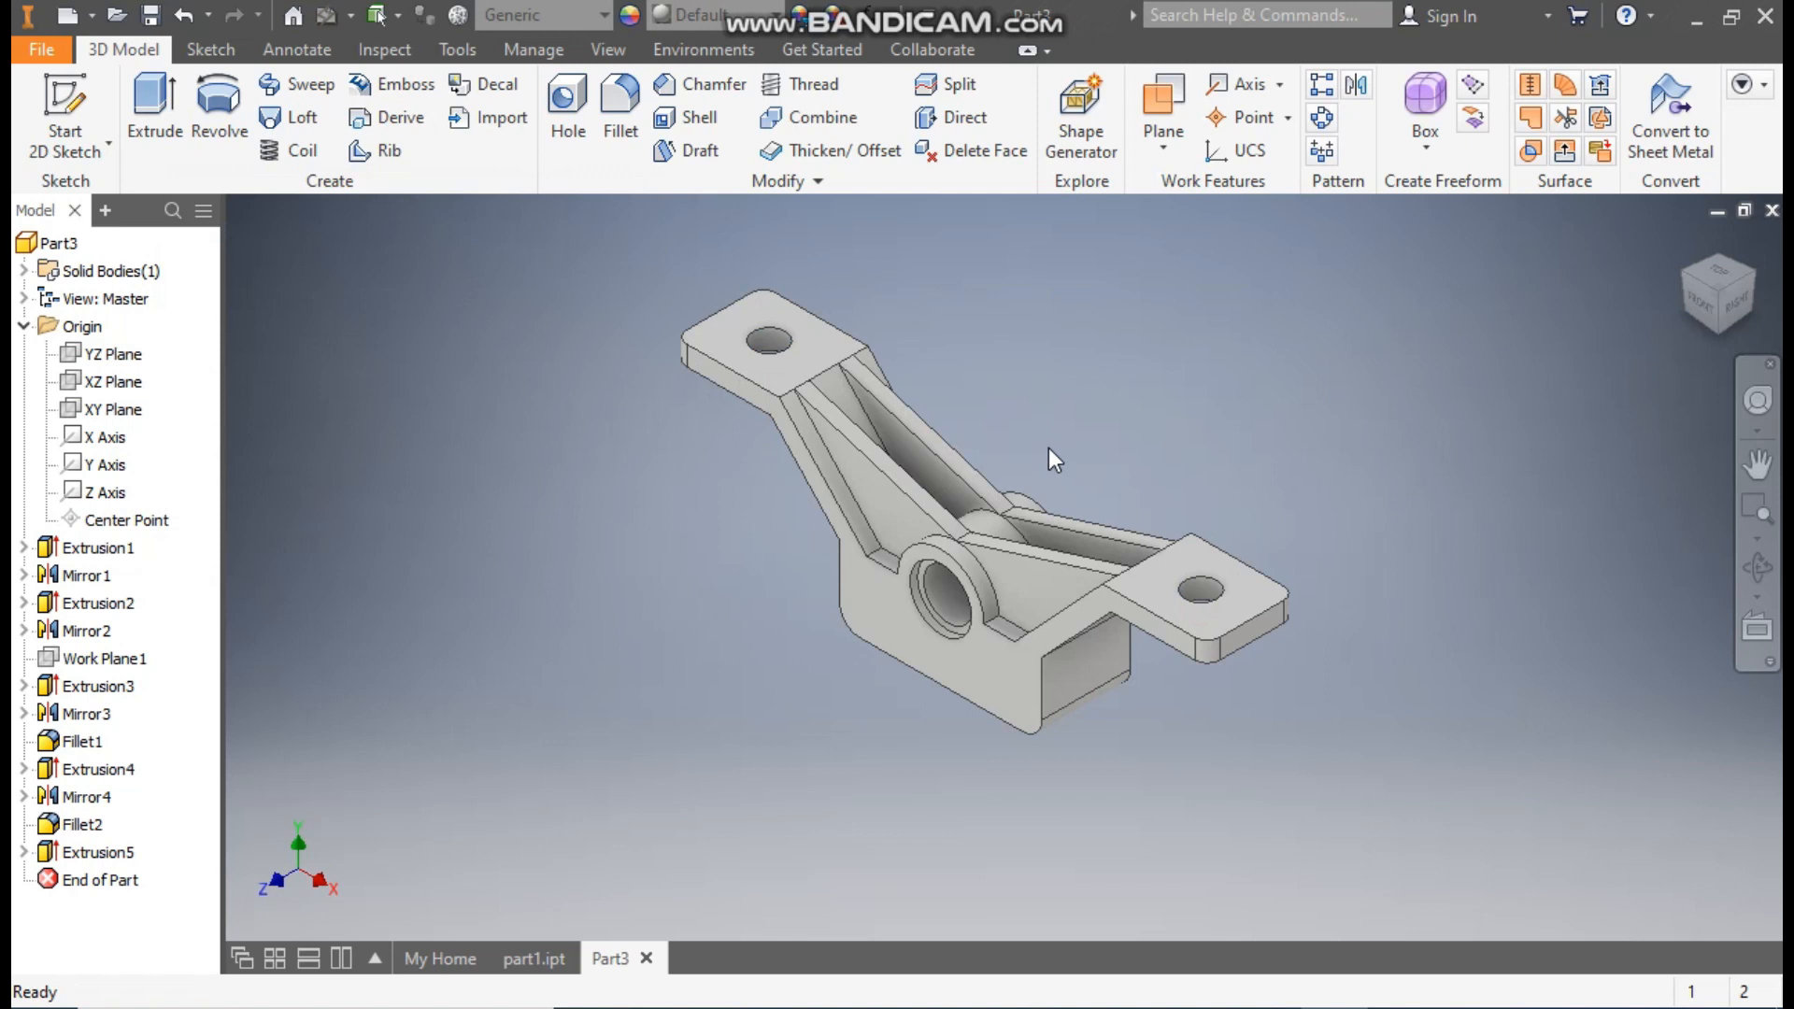
- Change the whole bracket's appearance to Magenta from the Inventor Material Library
scroll(1028, 389, "down", 3)
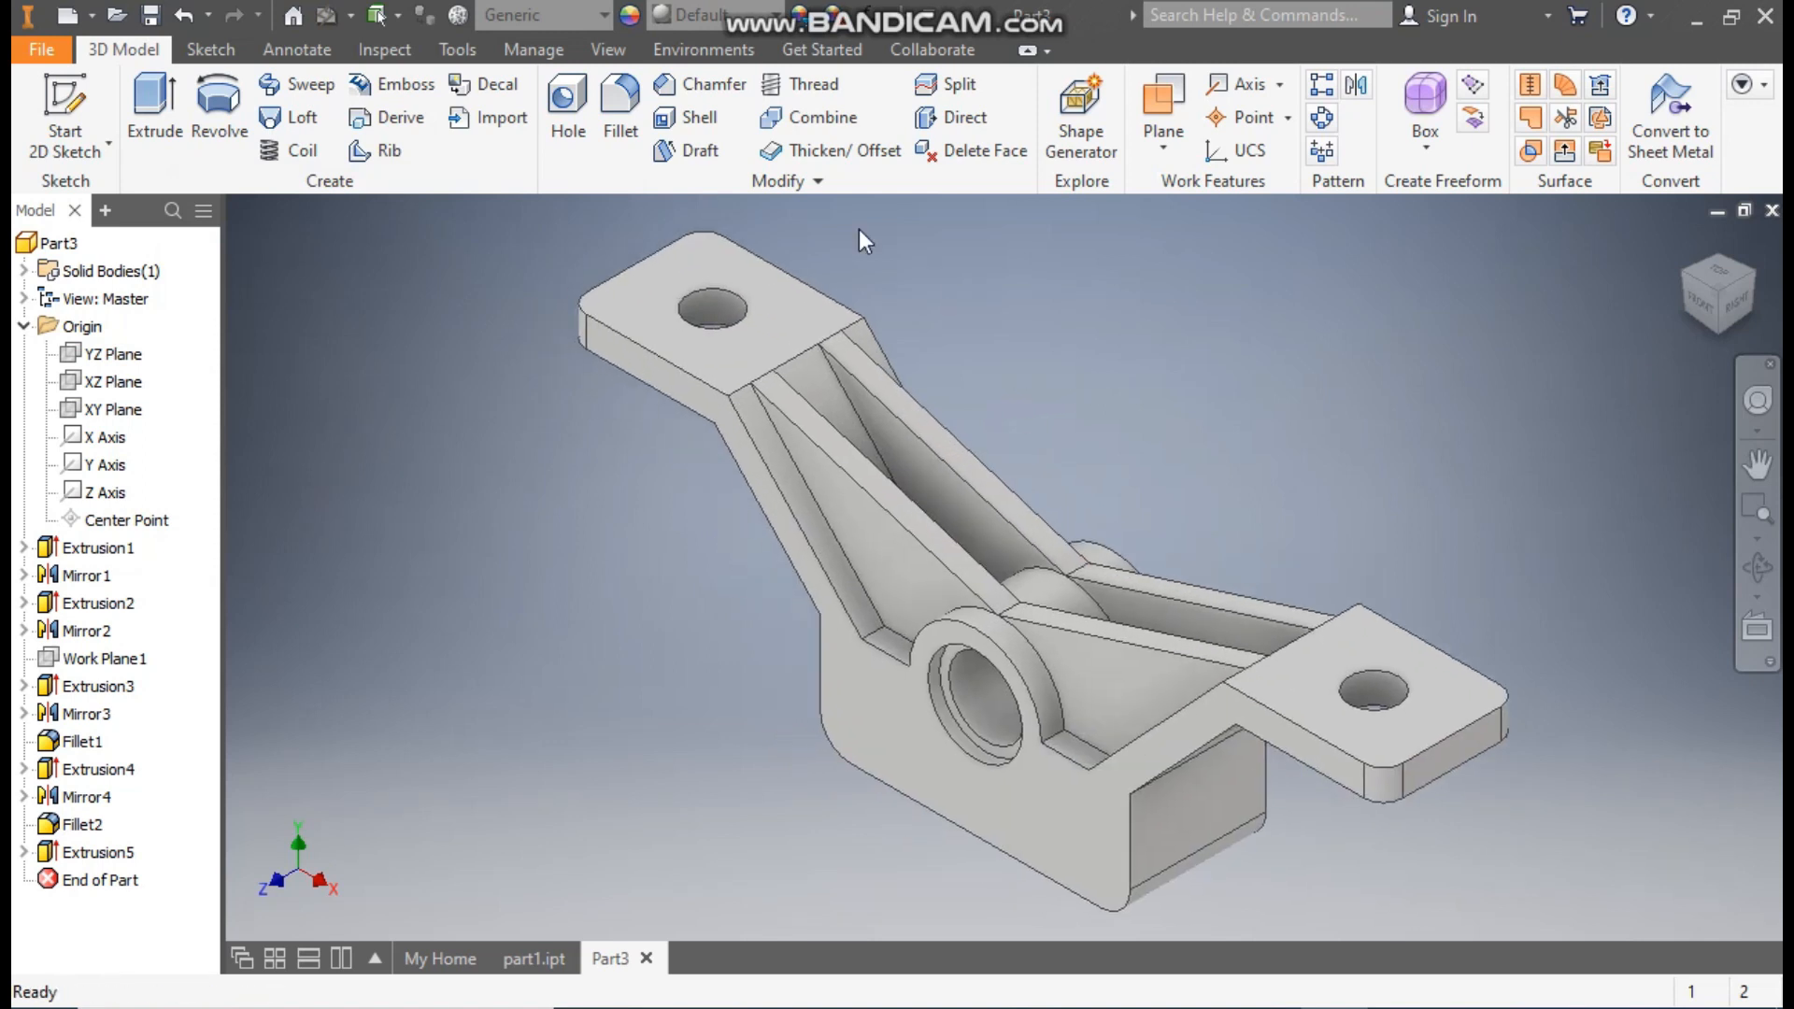
left_click(700, 15)
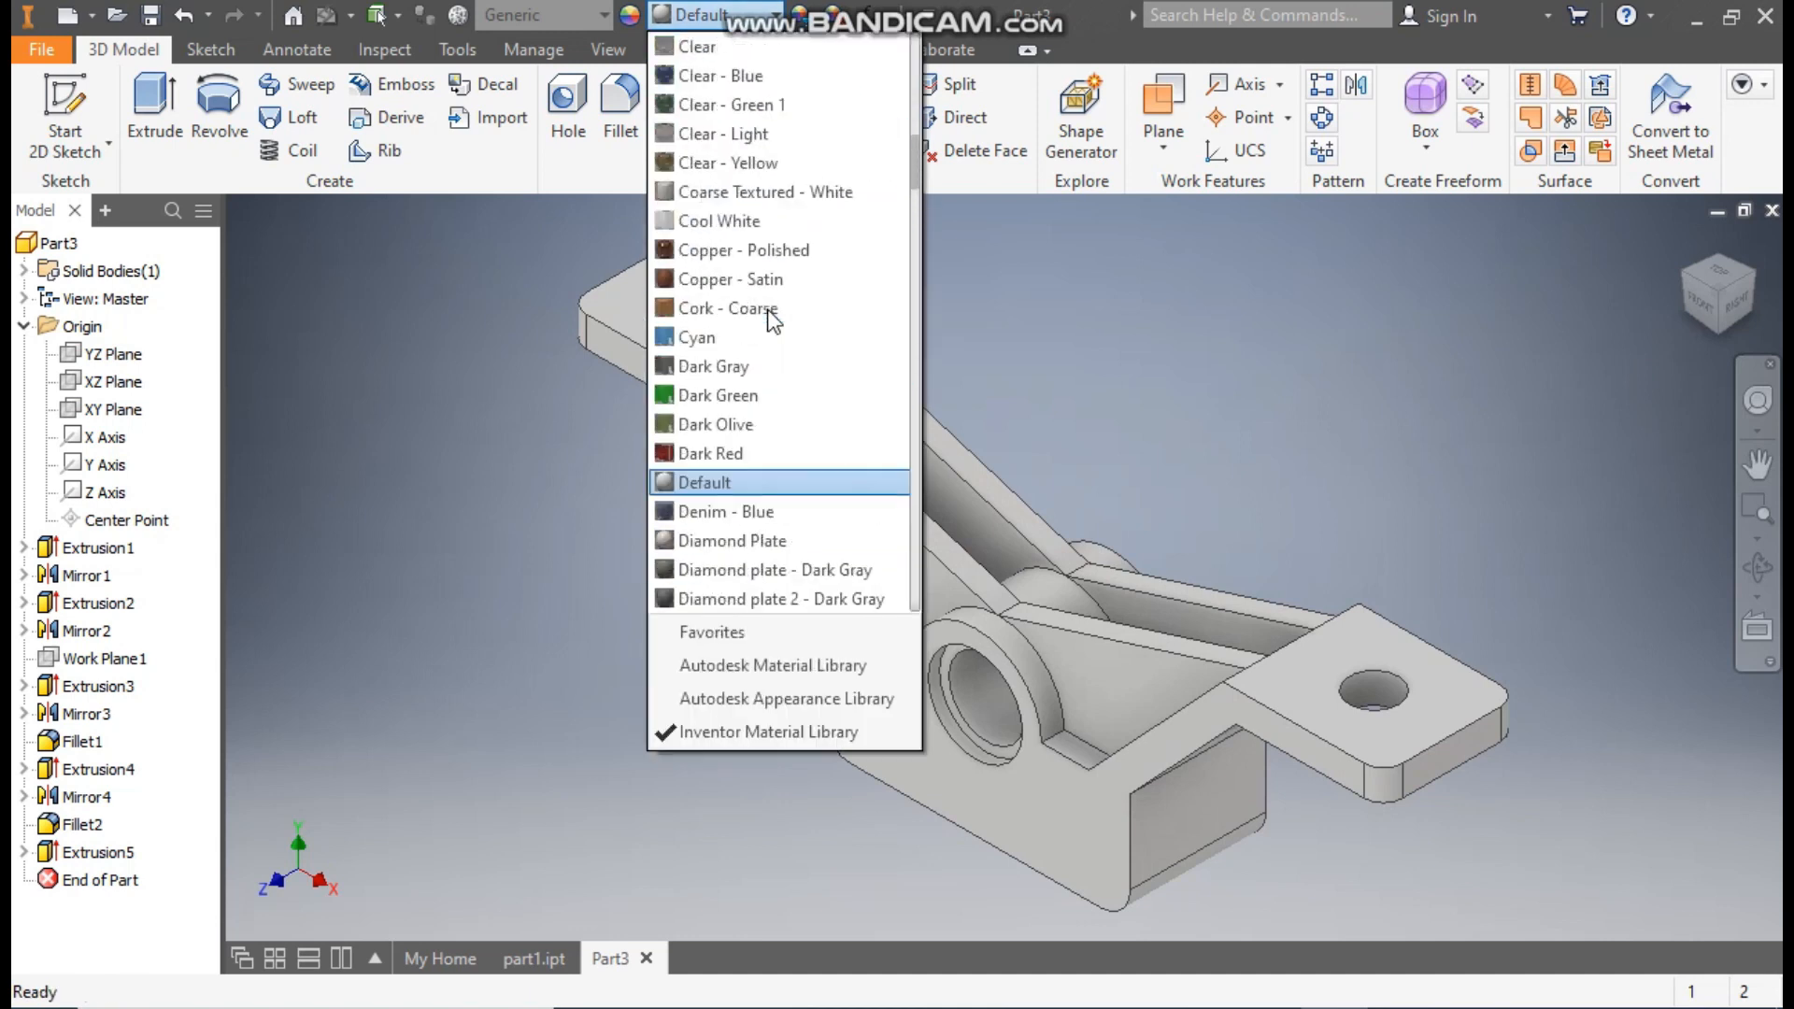
scroll(771, 318, "up", 1)
scroll(766, 310, "down", 10)
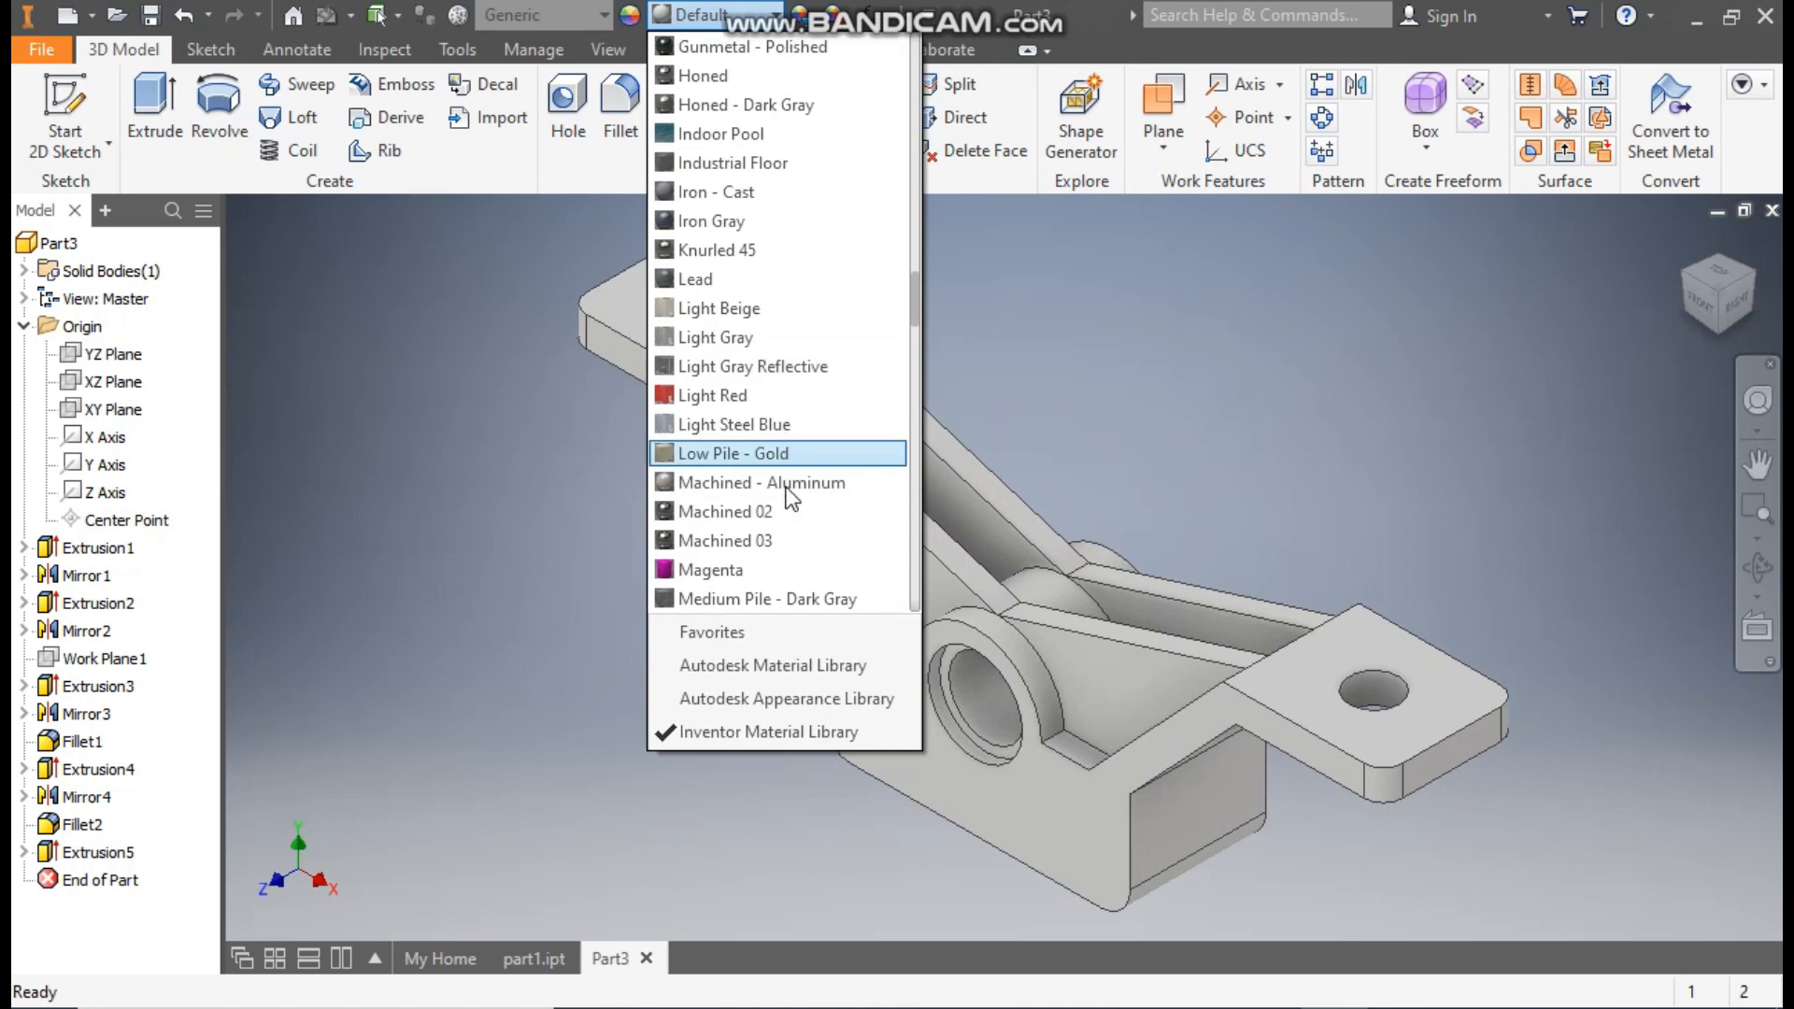
left_click(744, 566)
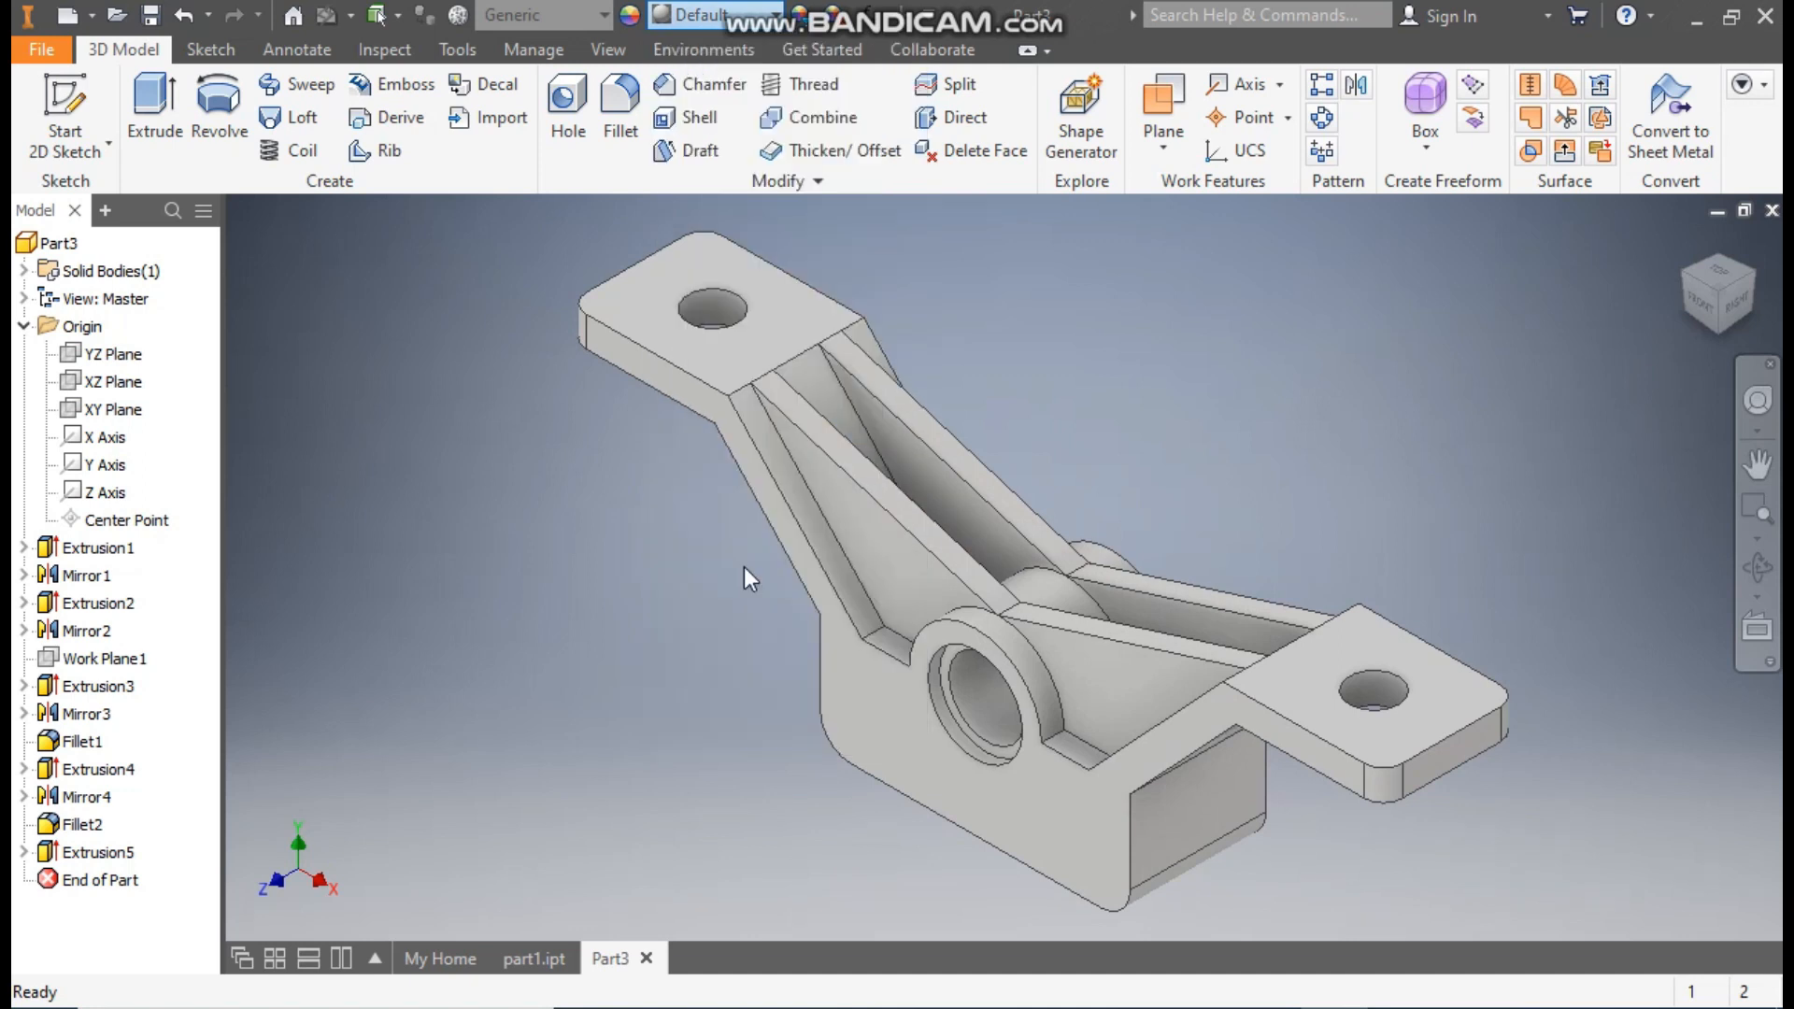
middle_click_drag(719, 594, 680, 606)
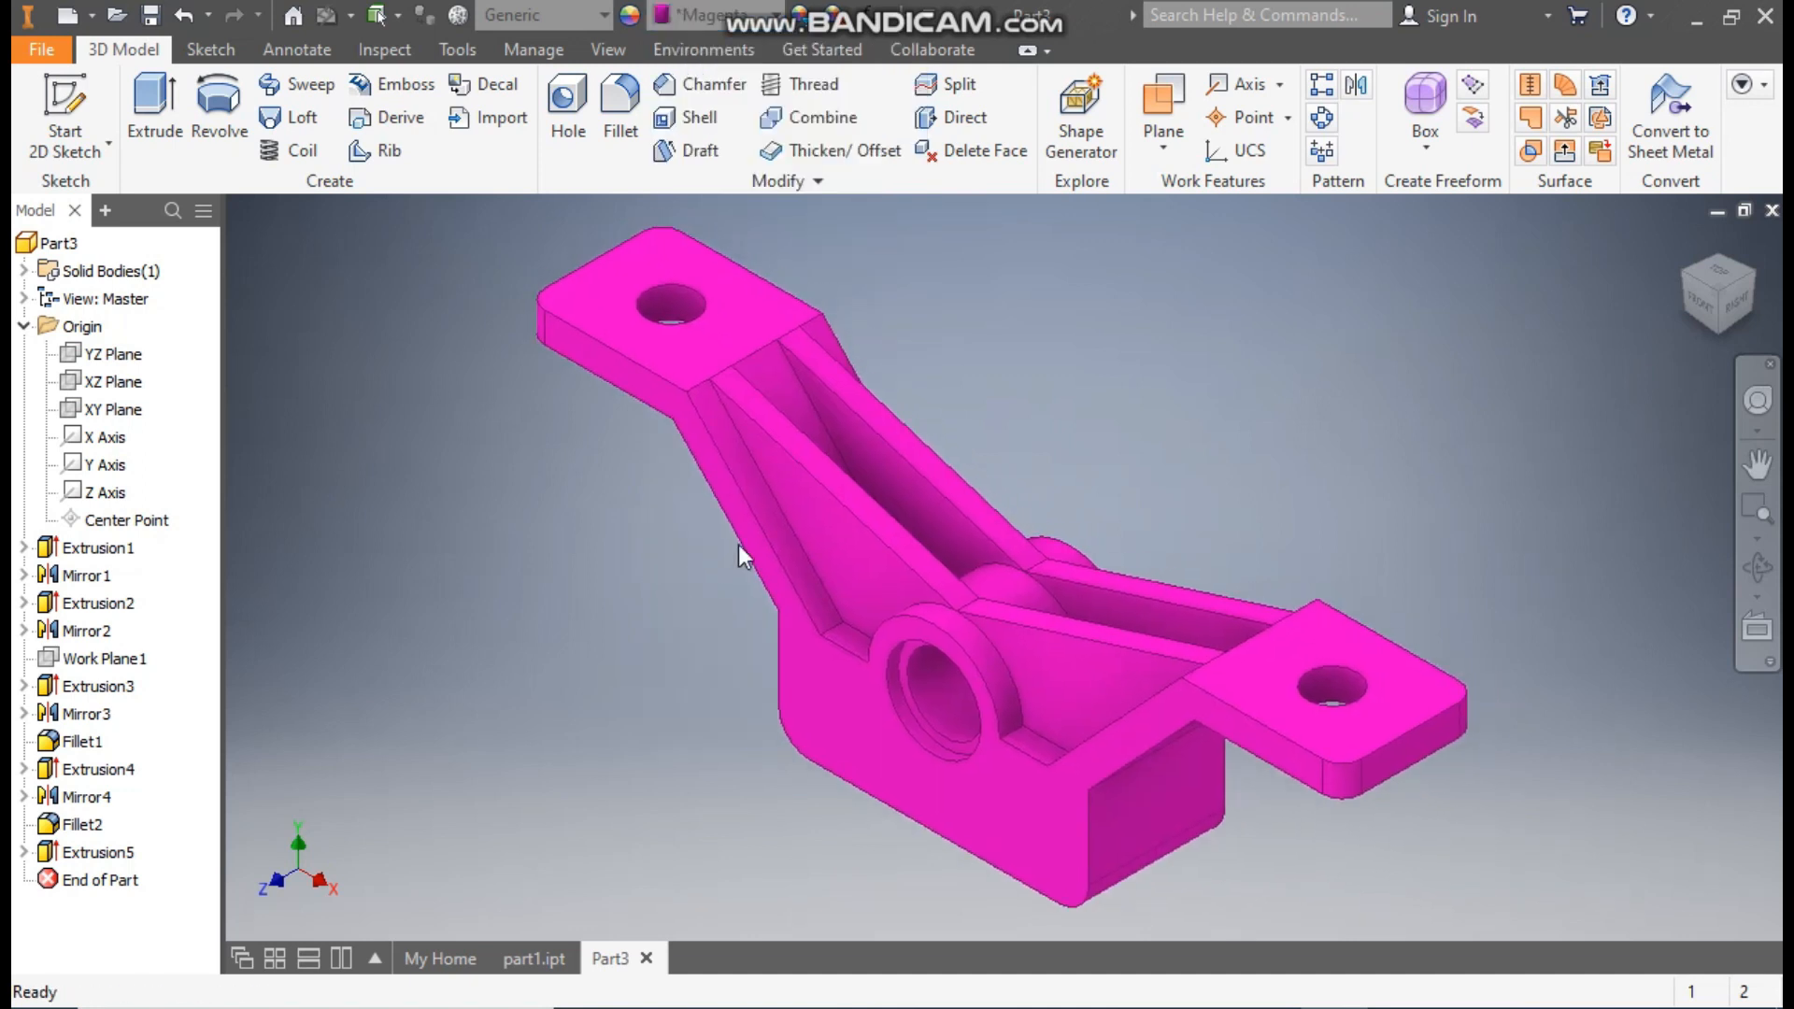